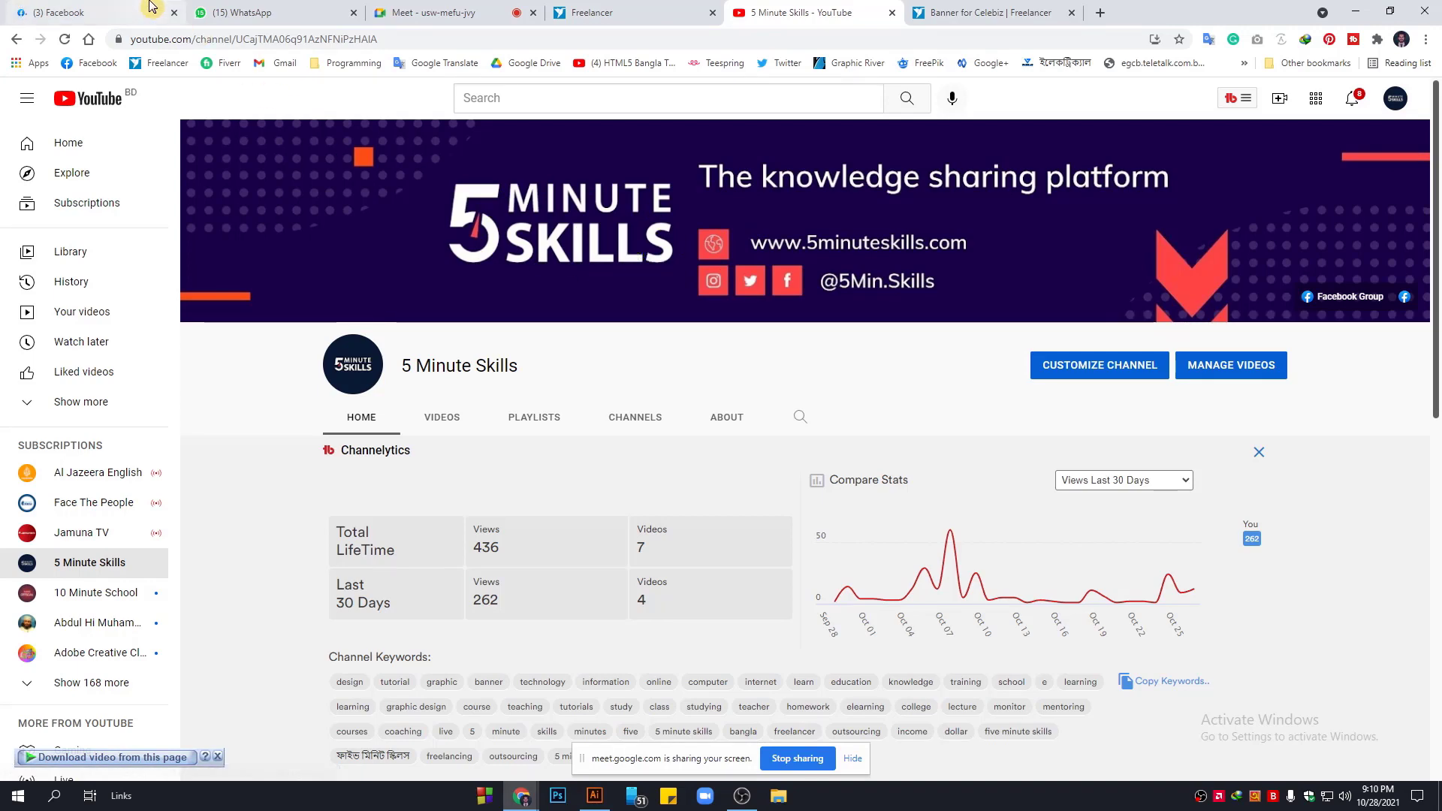
Open the list of managed Facebook pages in a new tab and go to the 5 Minute Skills page.
click(105, 12)
middle_click(706, 97)
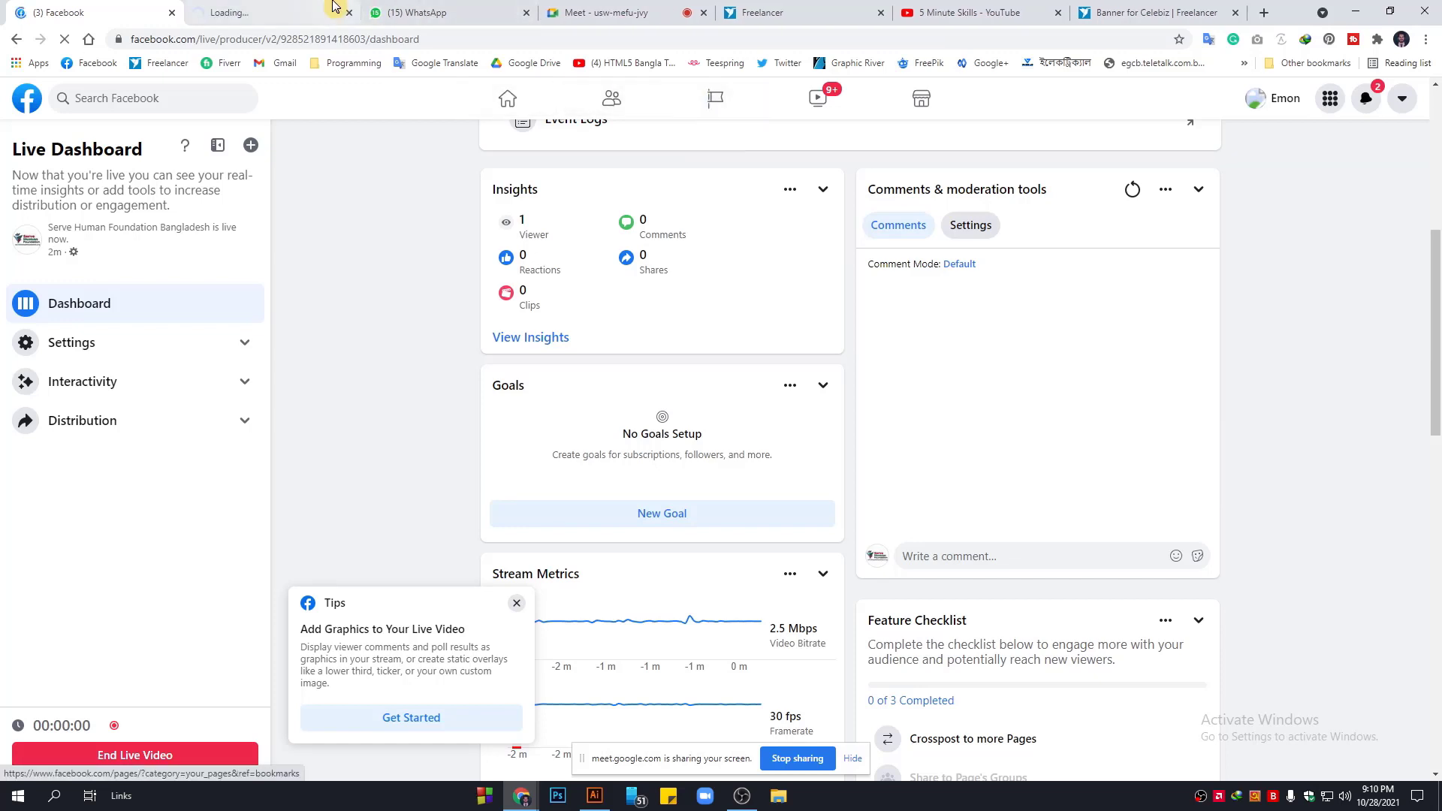
click(332, 7)
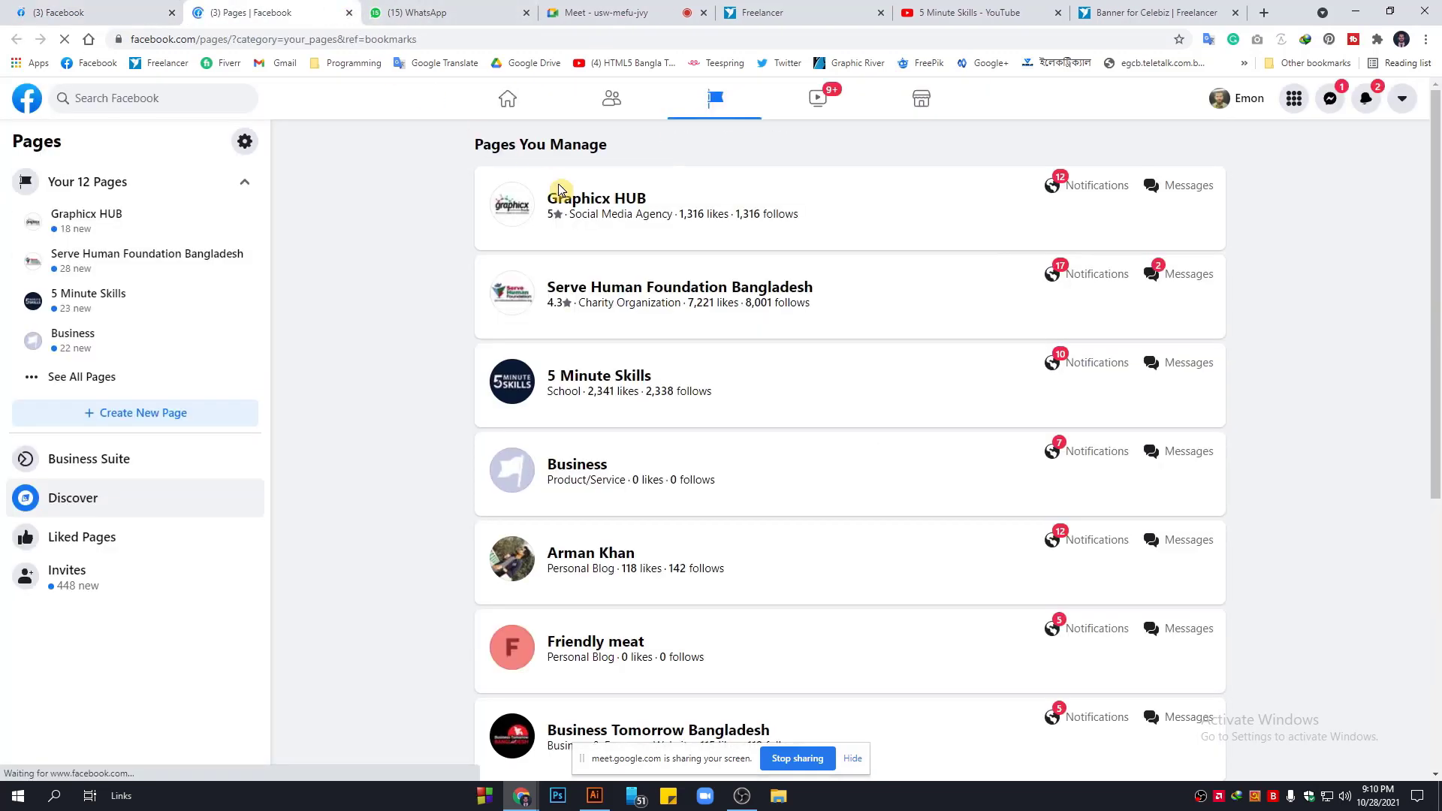
click(582, 387)
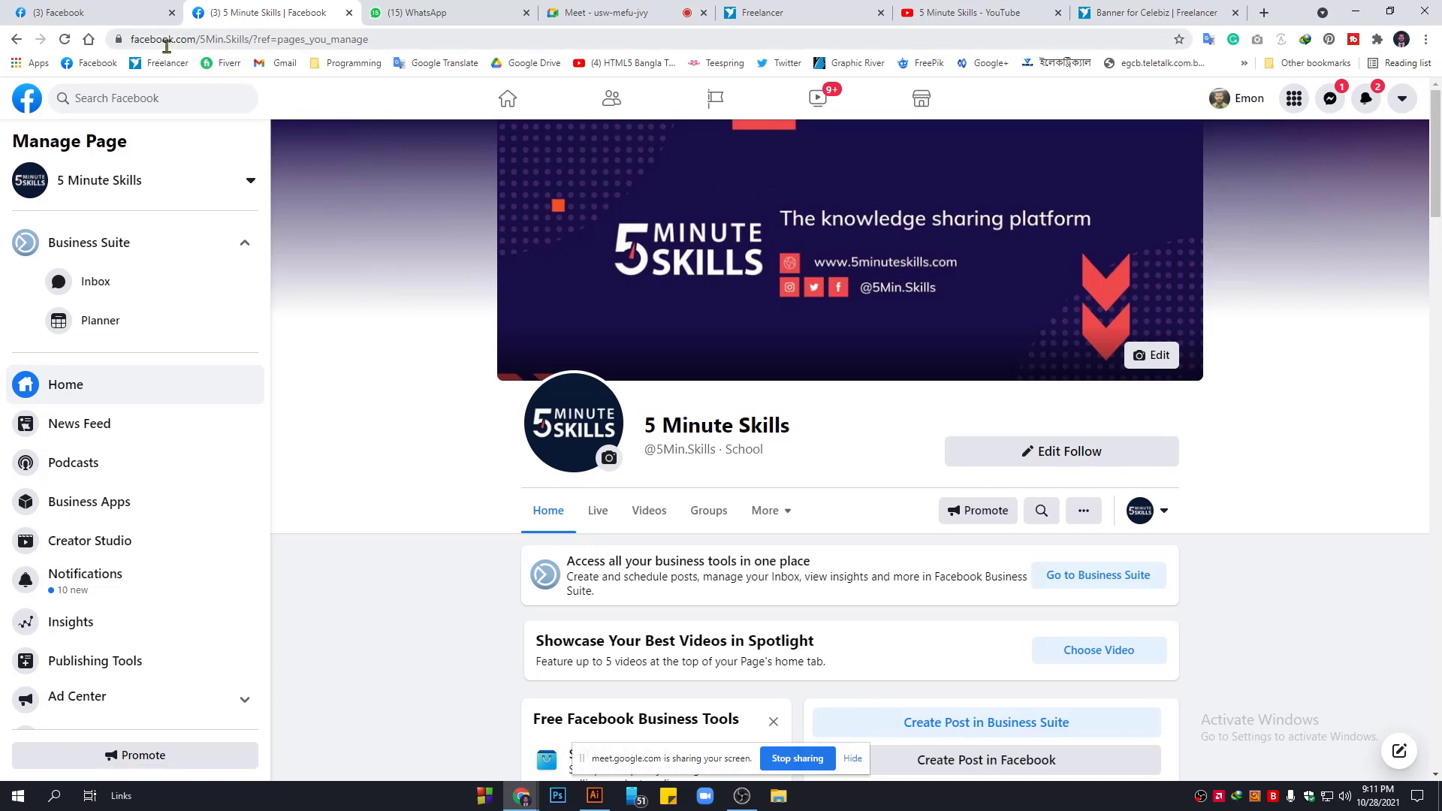
Load a second copy of the 5 Minute Skills page in the Banner for Celebiz tab, and place that tab beside the first copy.
click(218, 38)
right_click(218, 39)
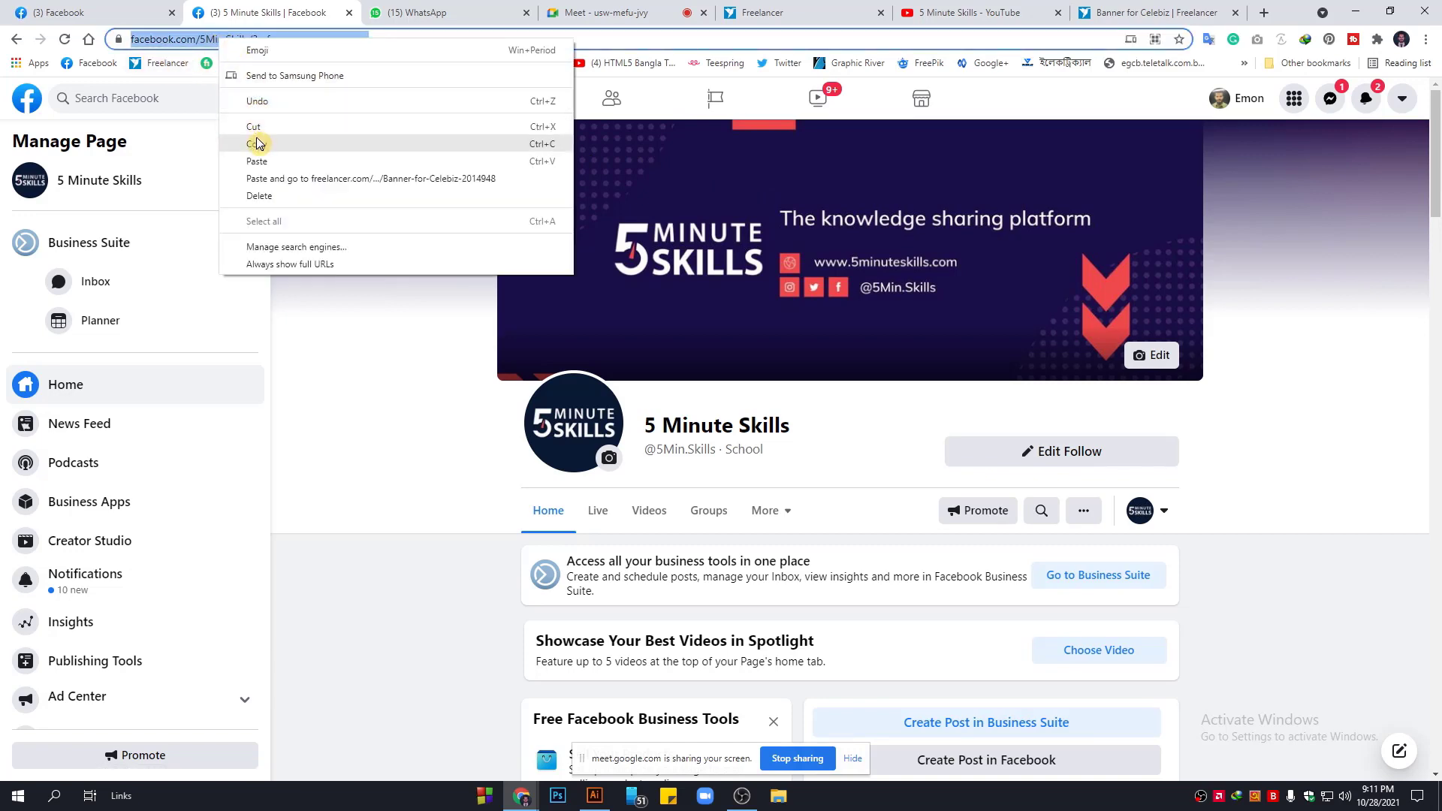
click(259, 144)
click(1152, 12)
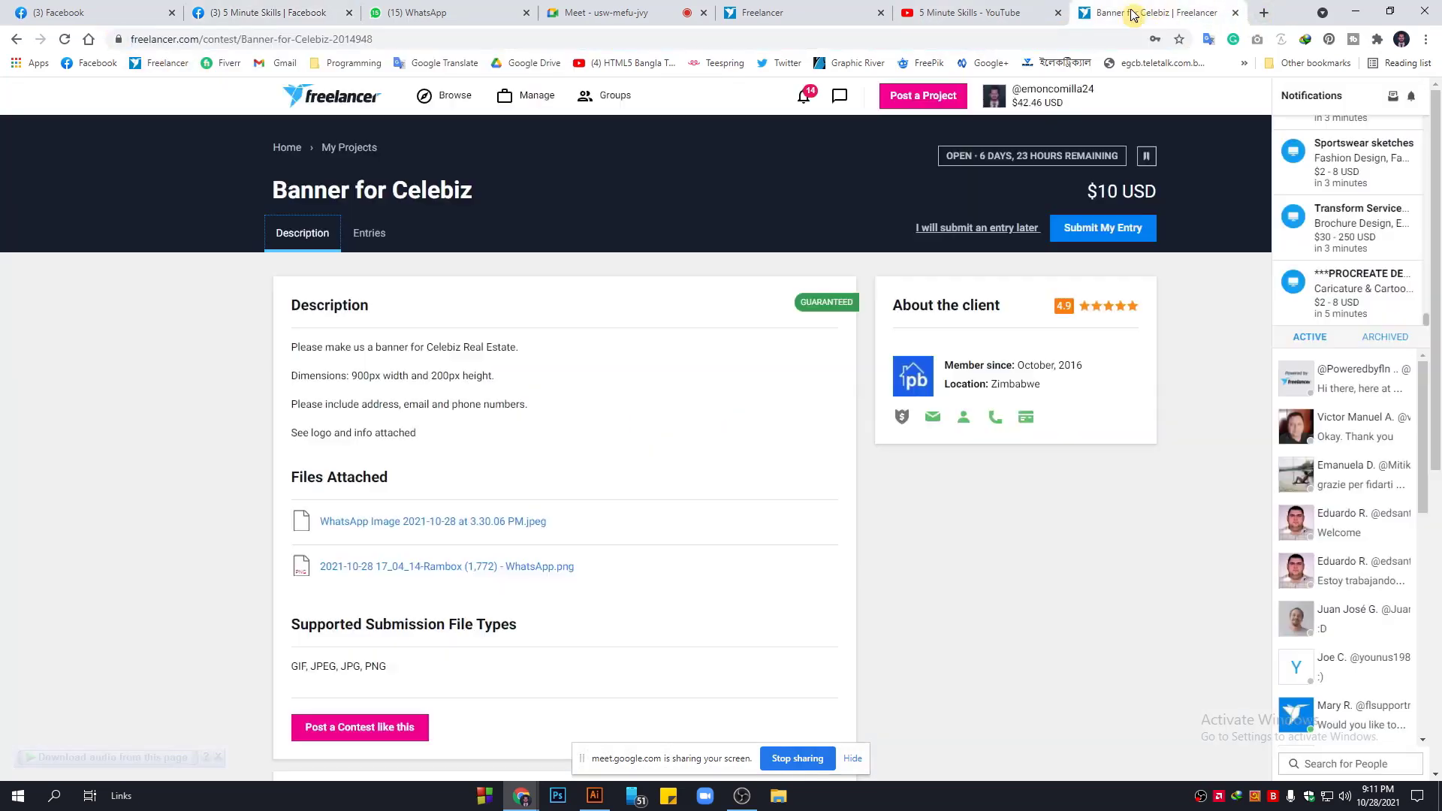
key(ctrl+v)
key(Return)
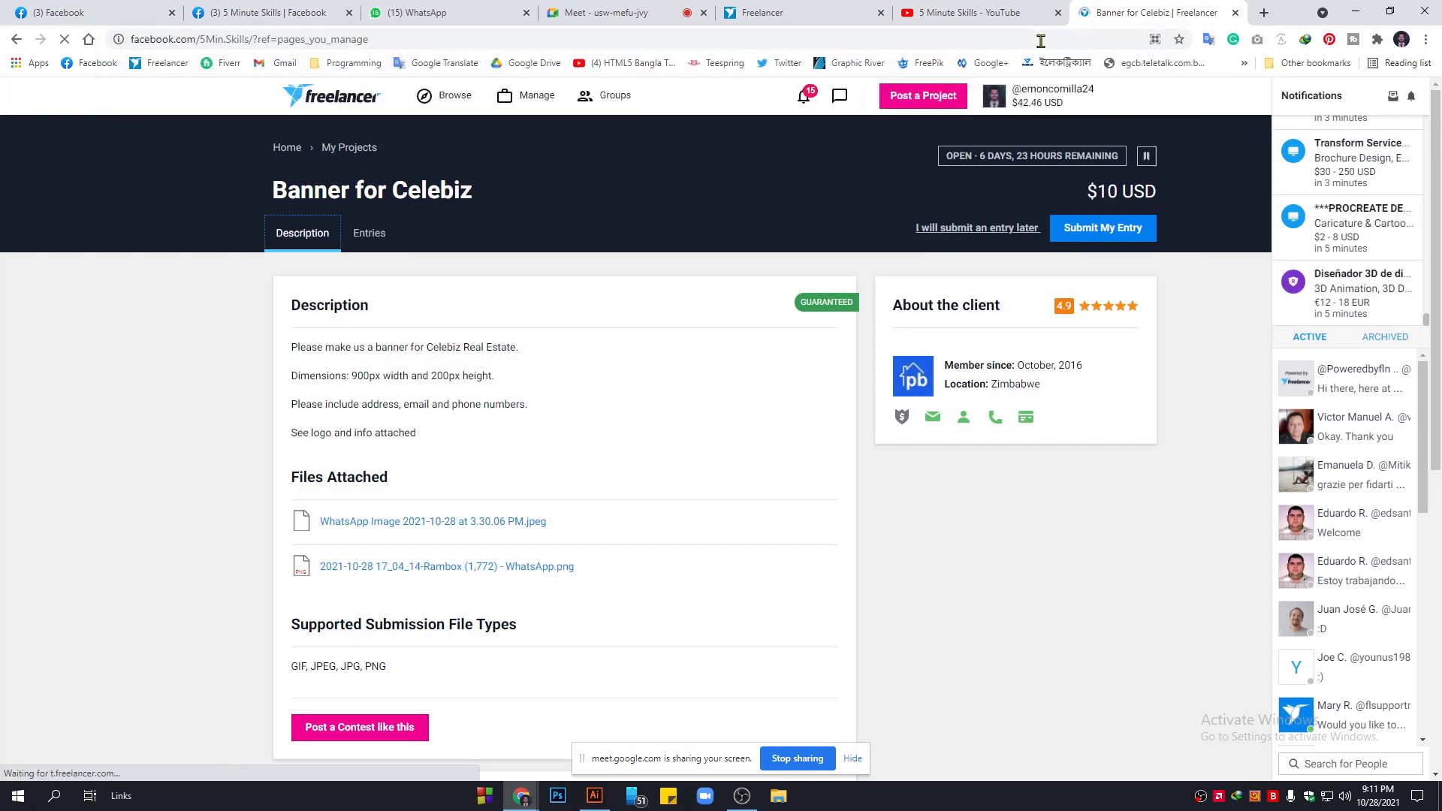
drag(1156, 12, 451, 23)
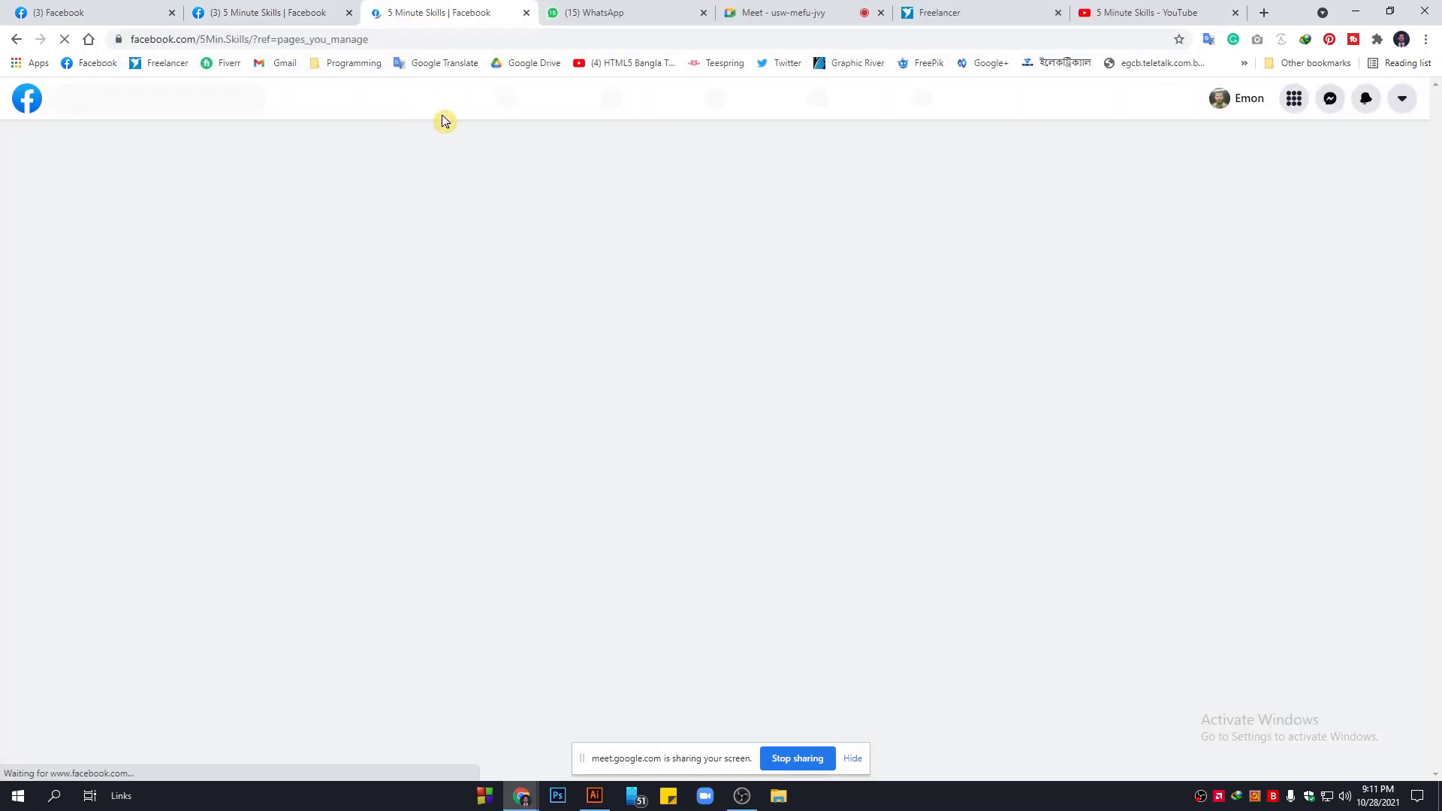
Inspect the second copy of the page in the developer tools with mobile device emulation enabled.
click(308, 7)
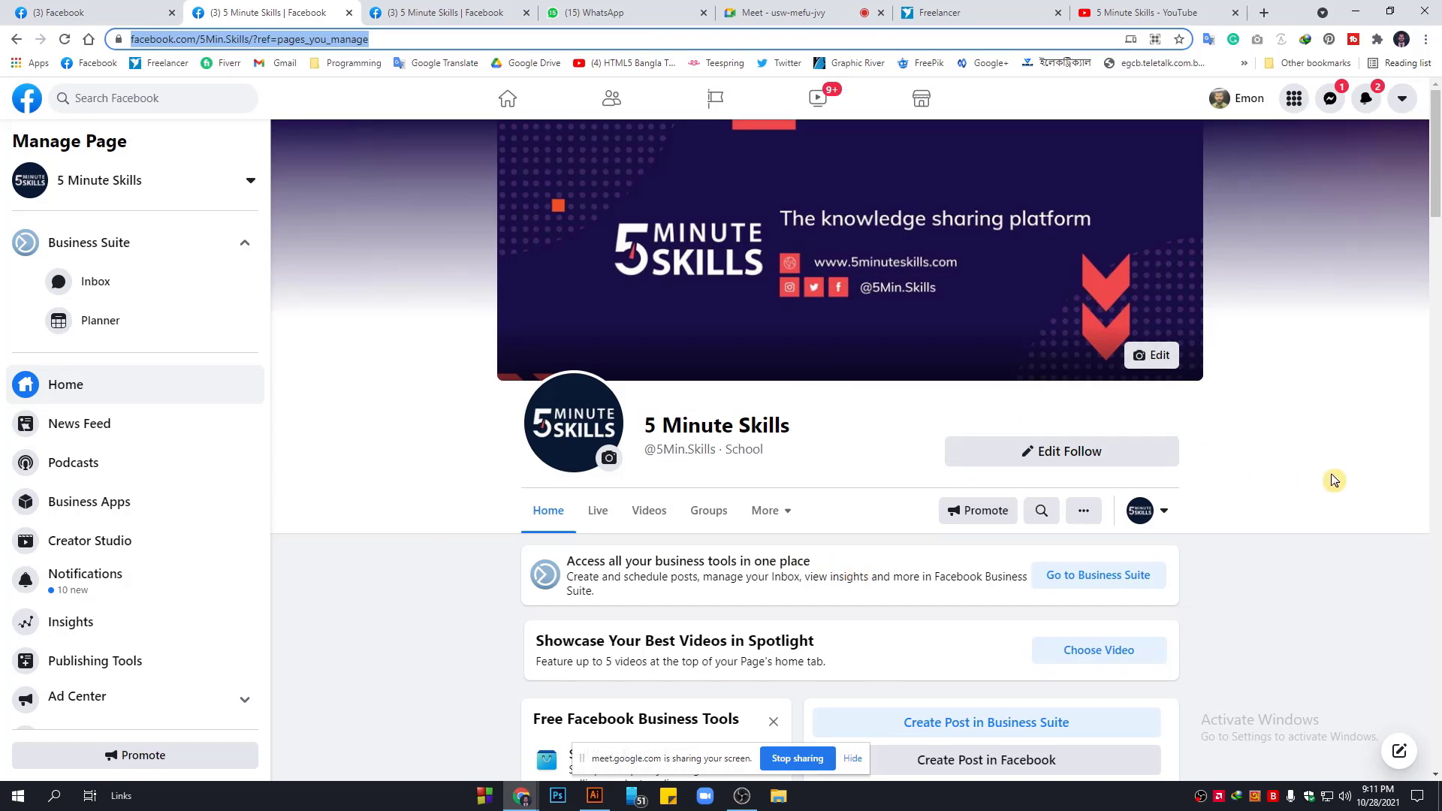
click(443, 13)
scroll(807, 217, up, 4)
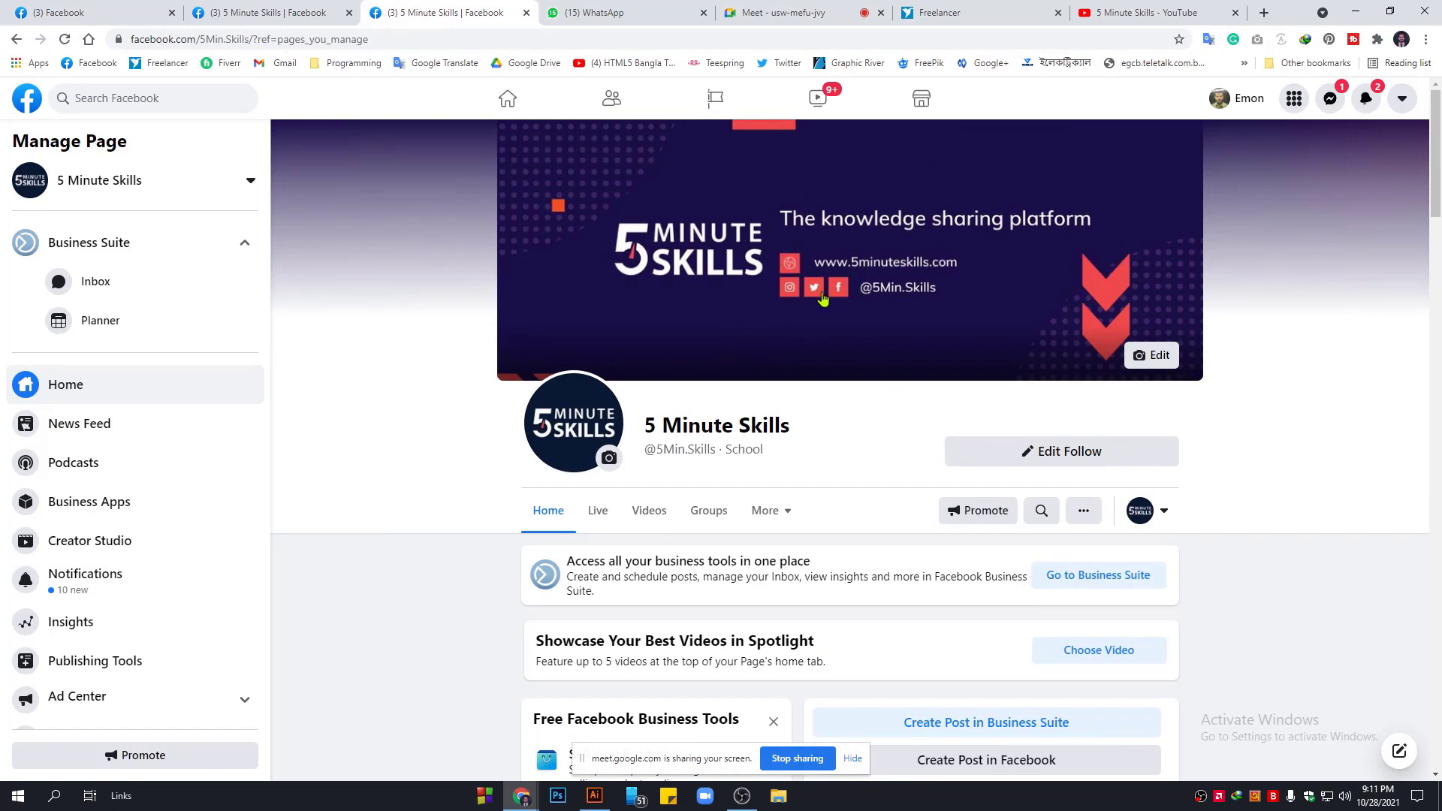
right_click(1224, 582)
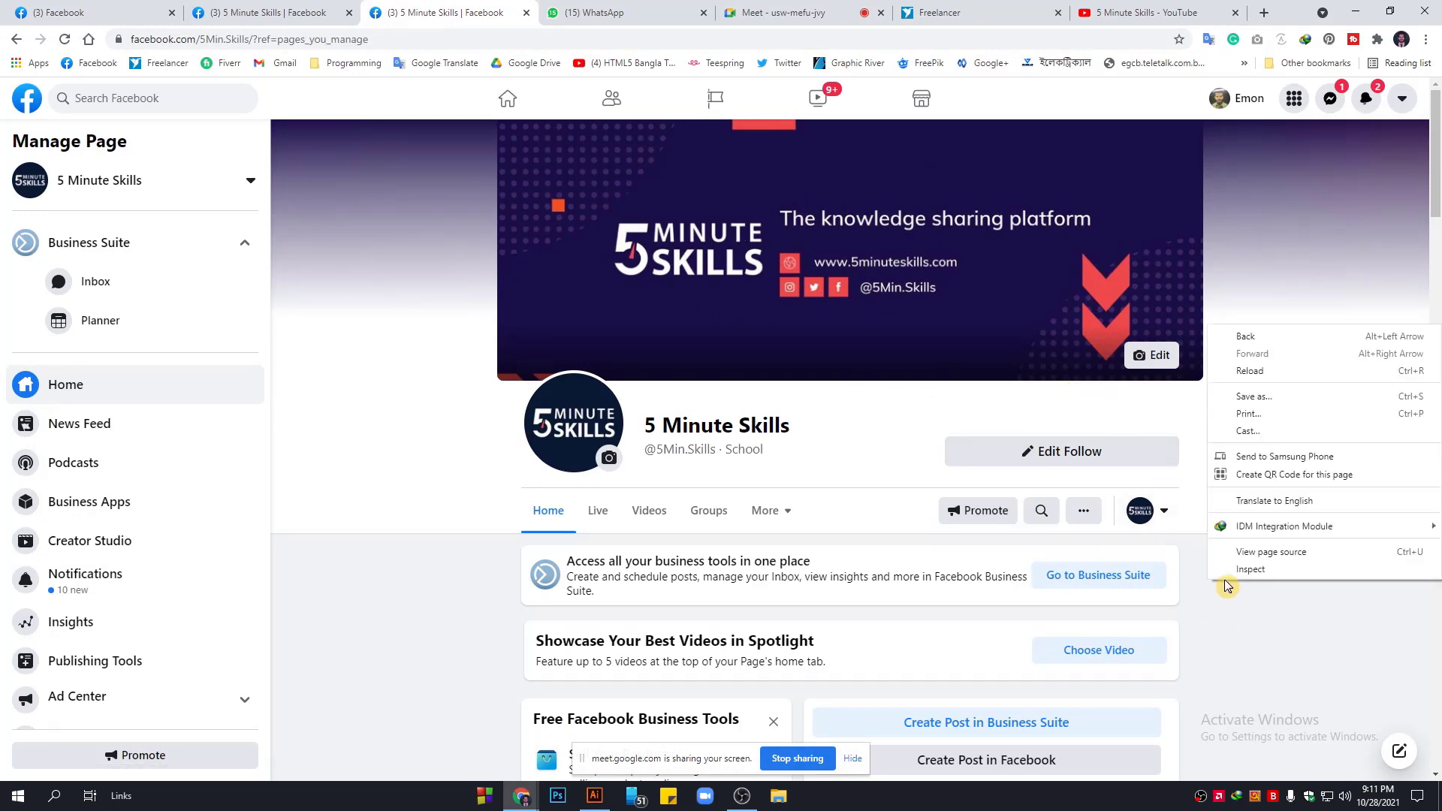
click(1277, 569)
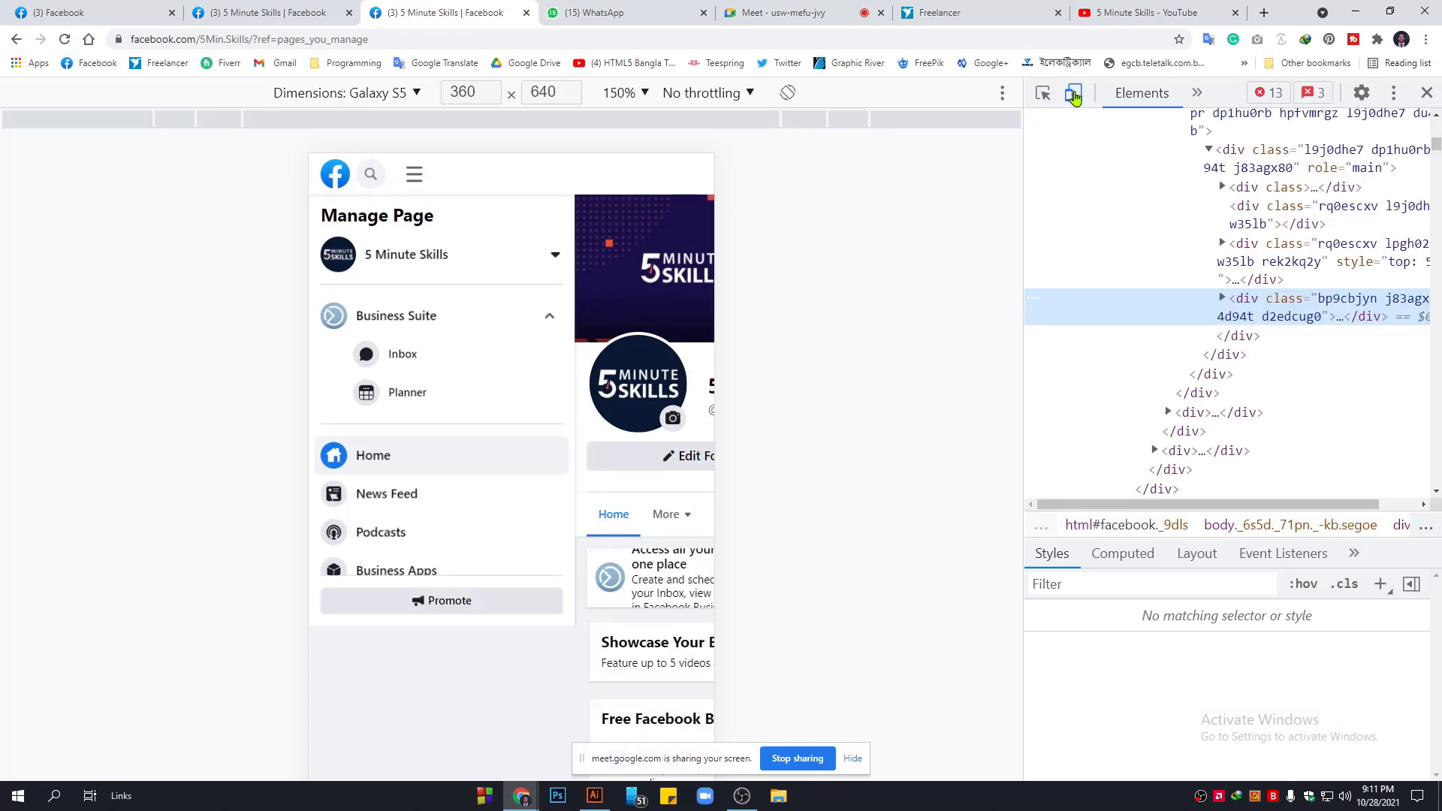
click(1073, 93)
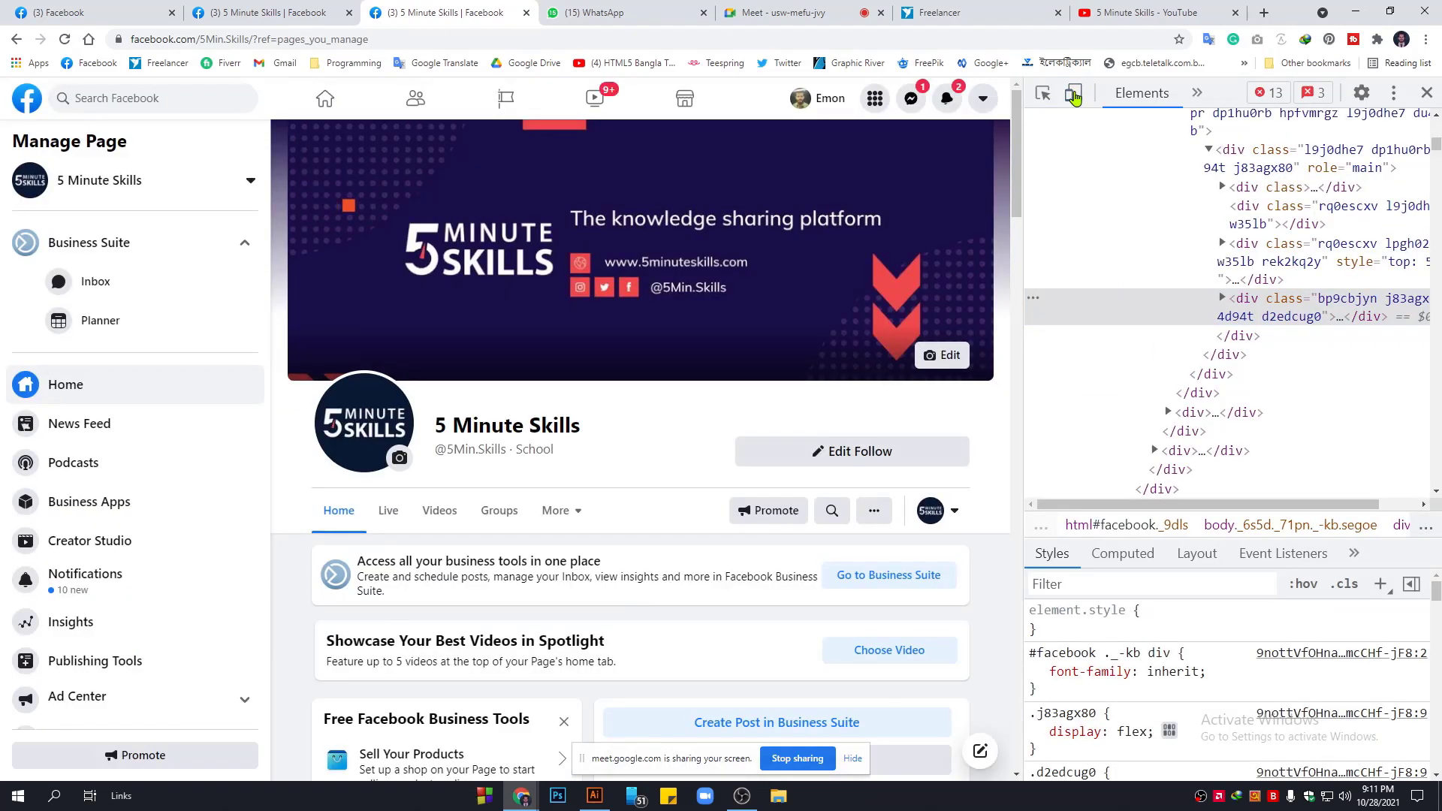
click(1073, 93)
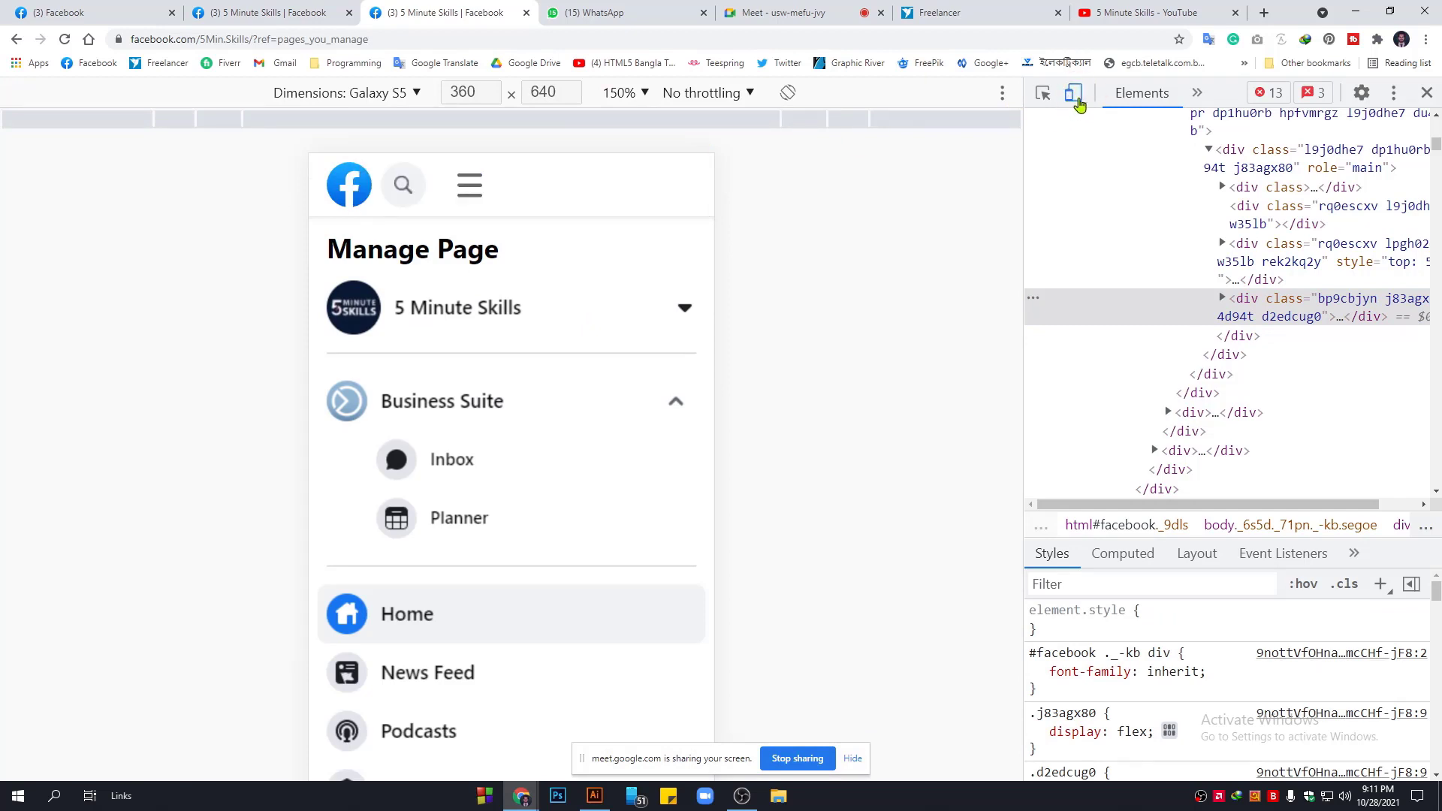
Load the page's Home section in the emulated Galaxy S5 view and compare its cover photo with the desktop version.
scroll(526, 350, down, 1)
scroll(526, 350, down, 1)
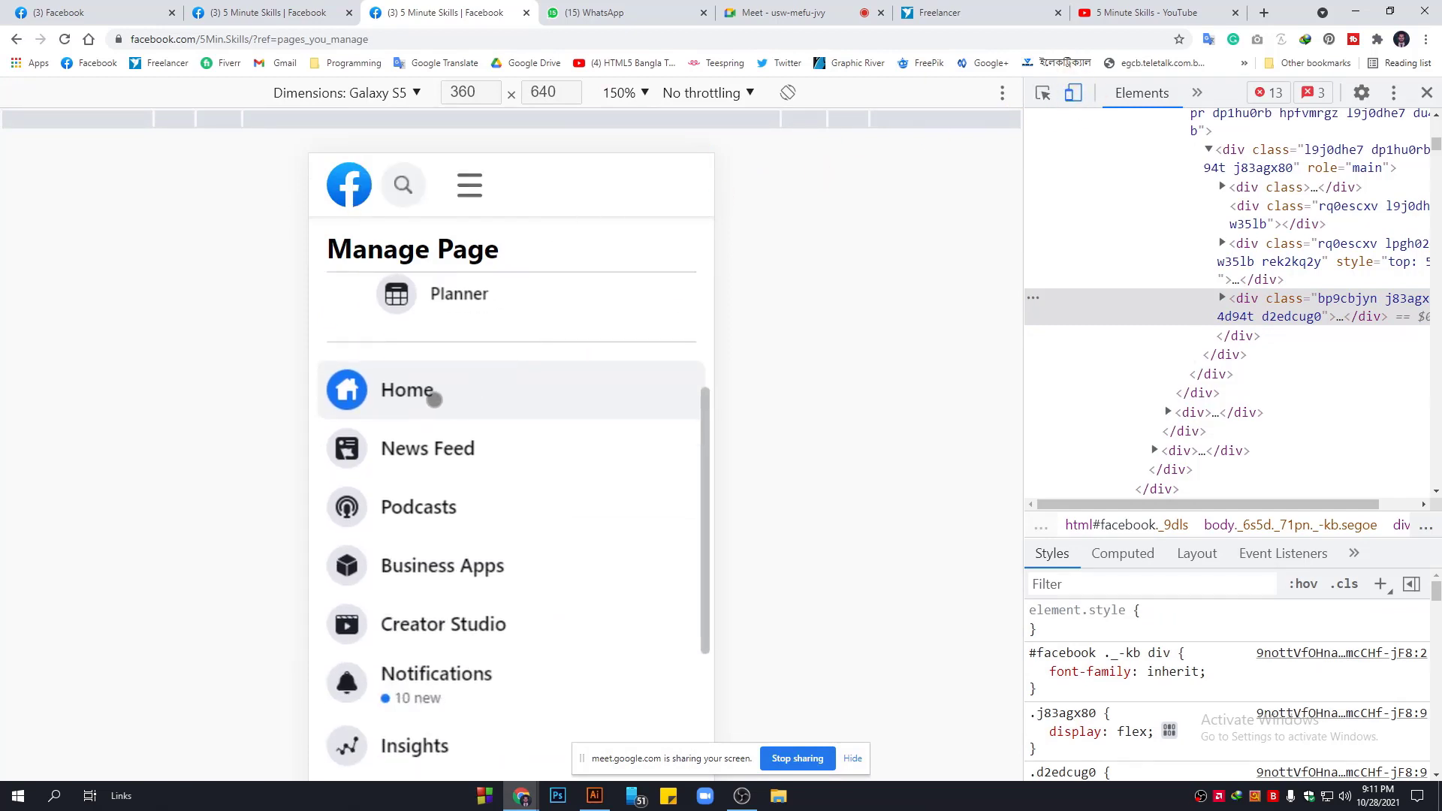
click(428, 392)
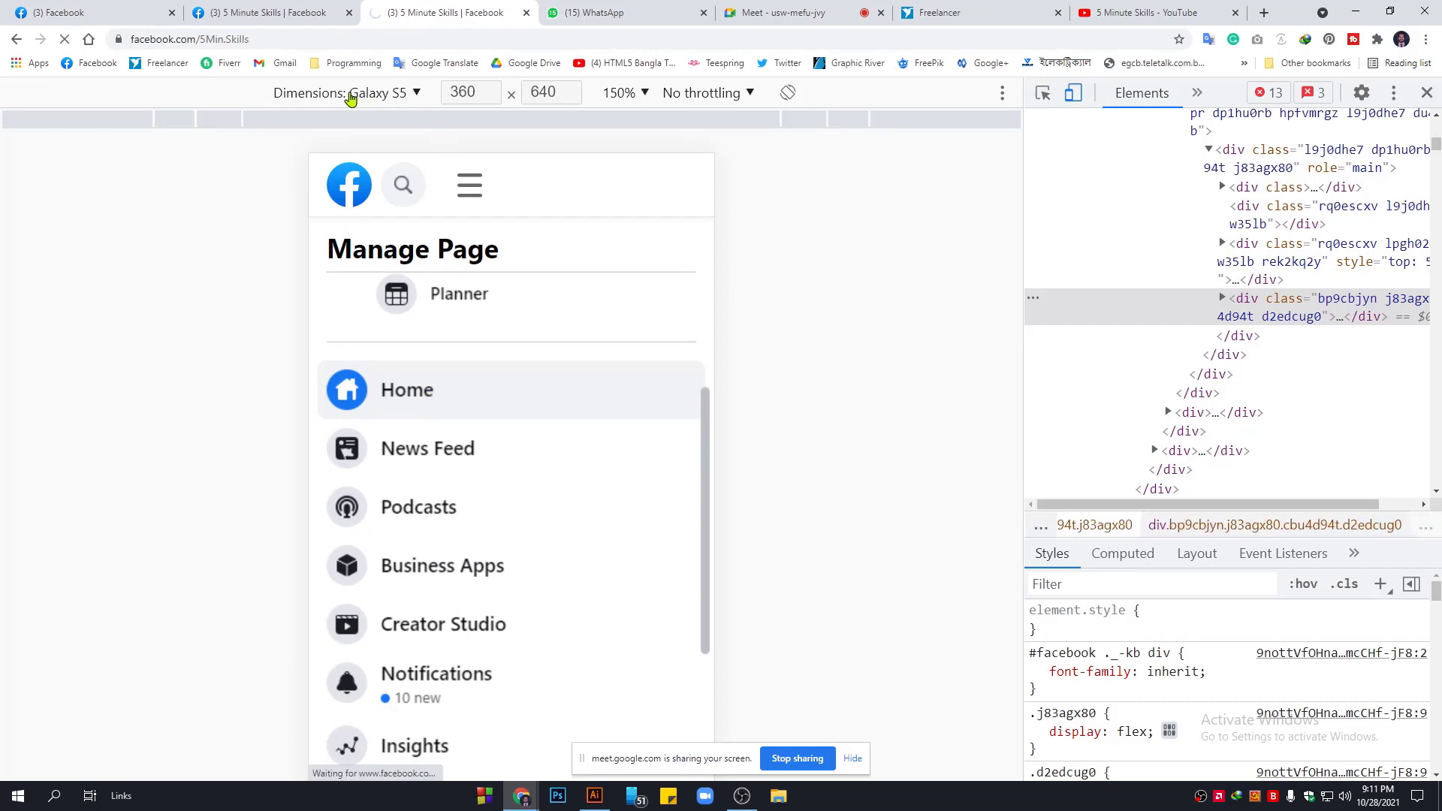
click(381, 93)
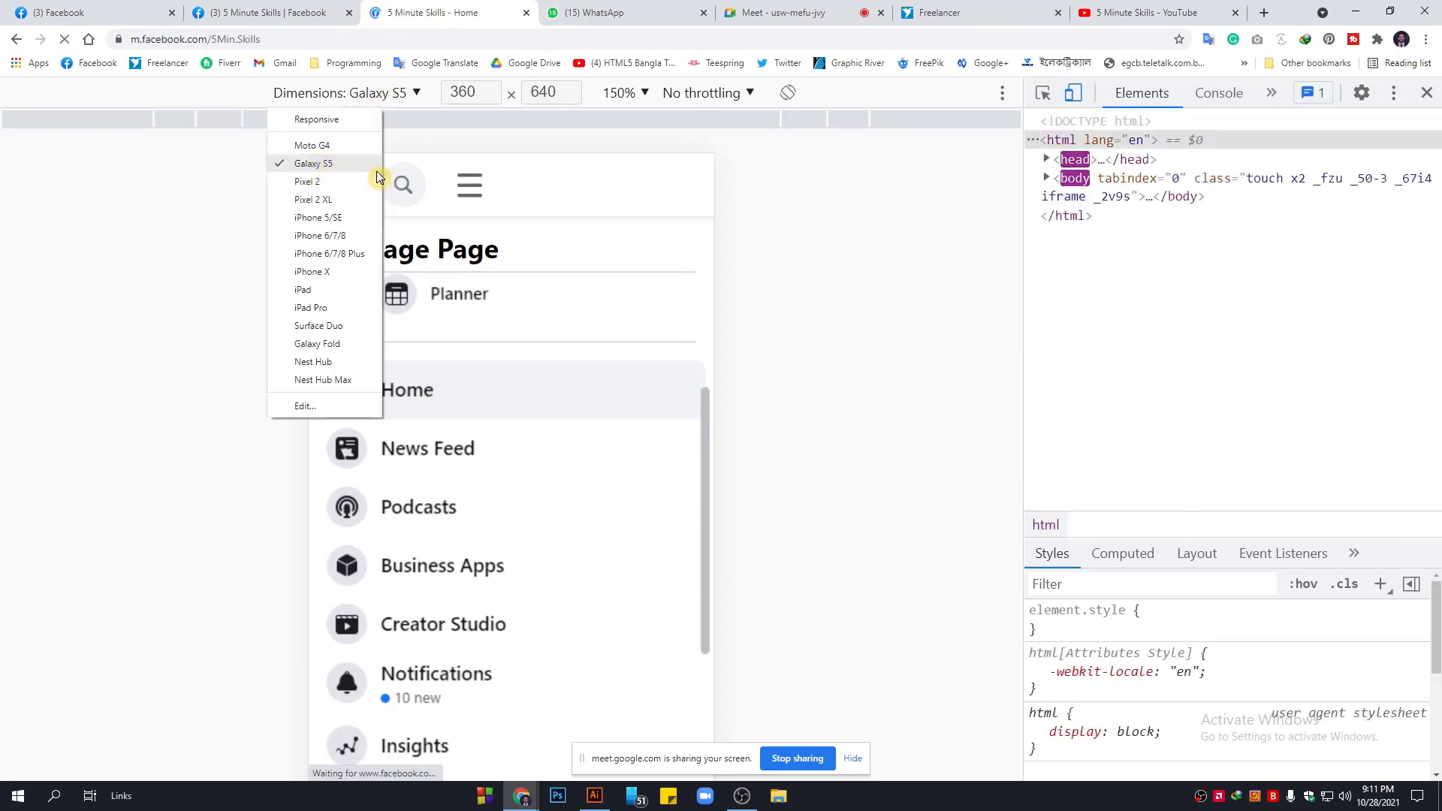
click(876, 312)
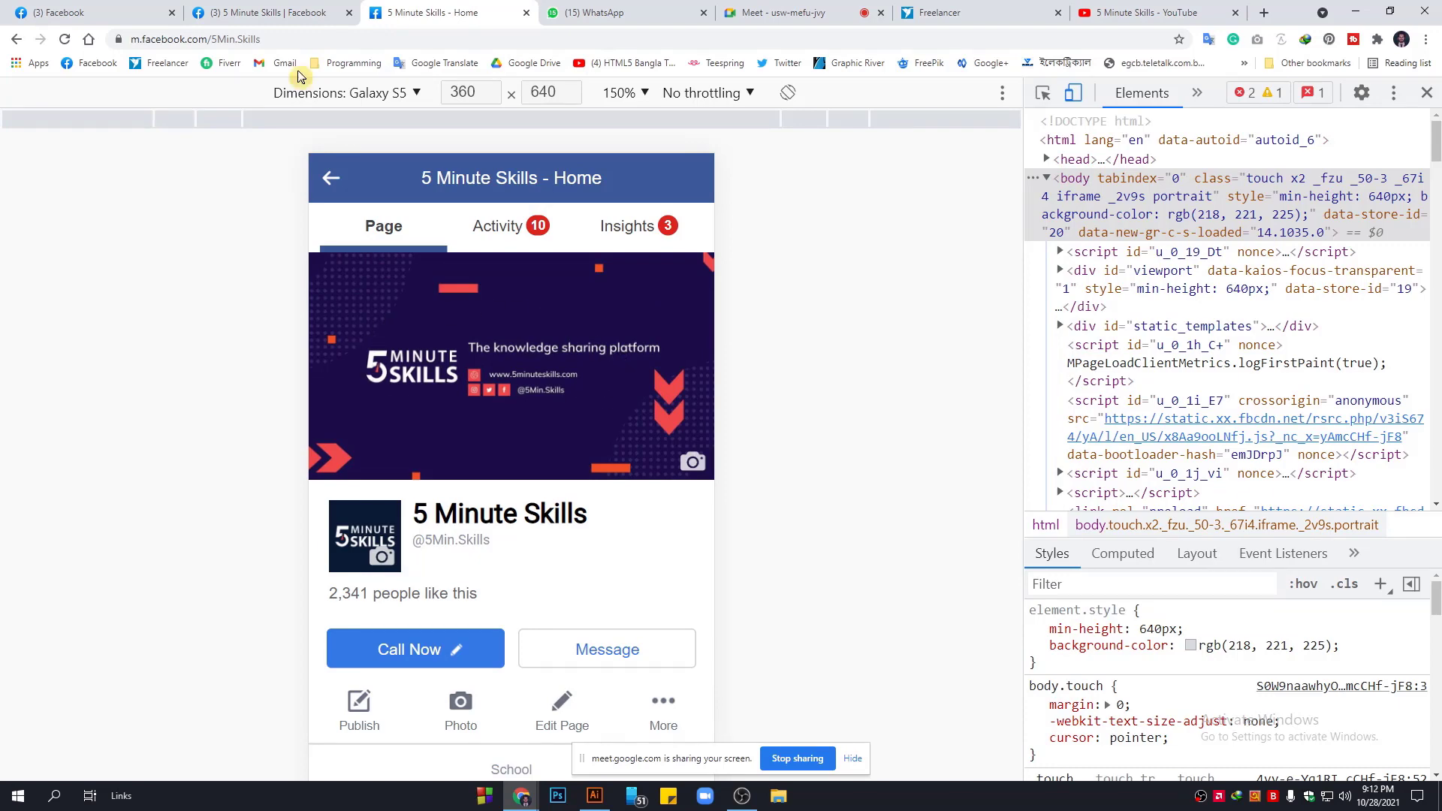
click(270, 12)
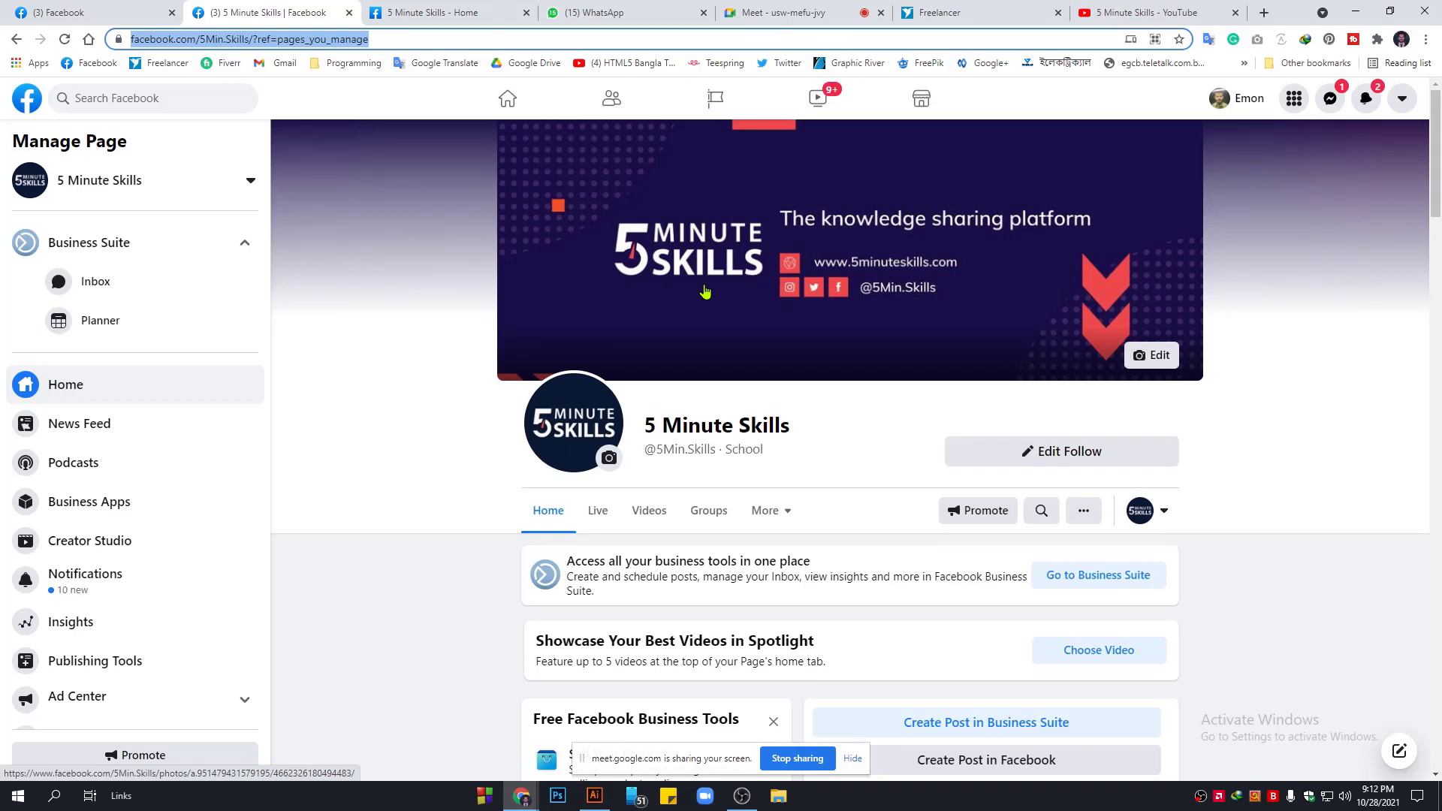
click(405, 13)
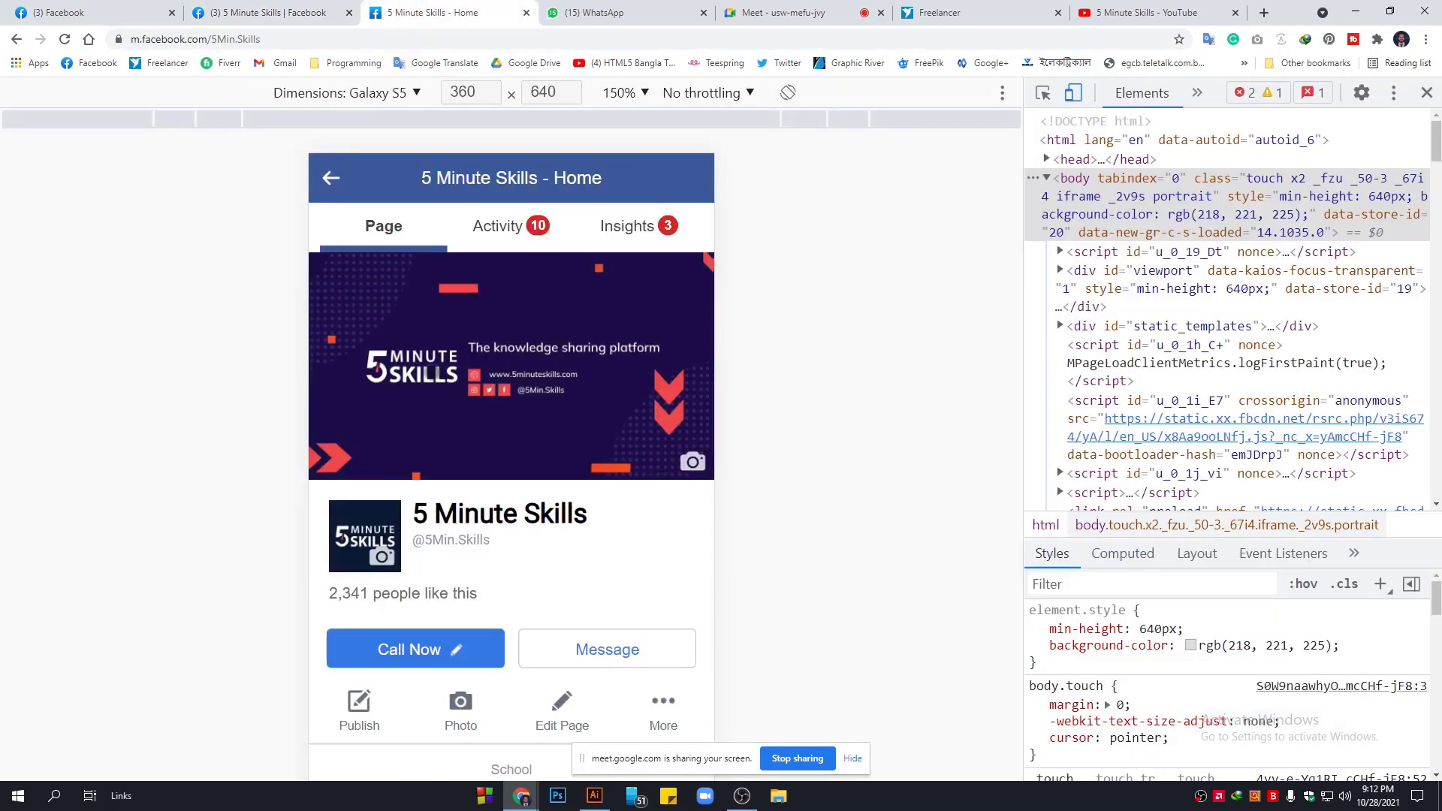
Switch to the Google Meet call and admit the waiting participant.
click(837, 13)
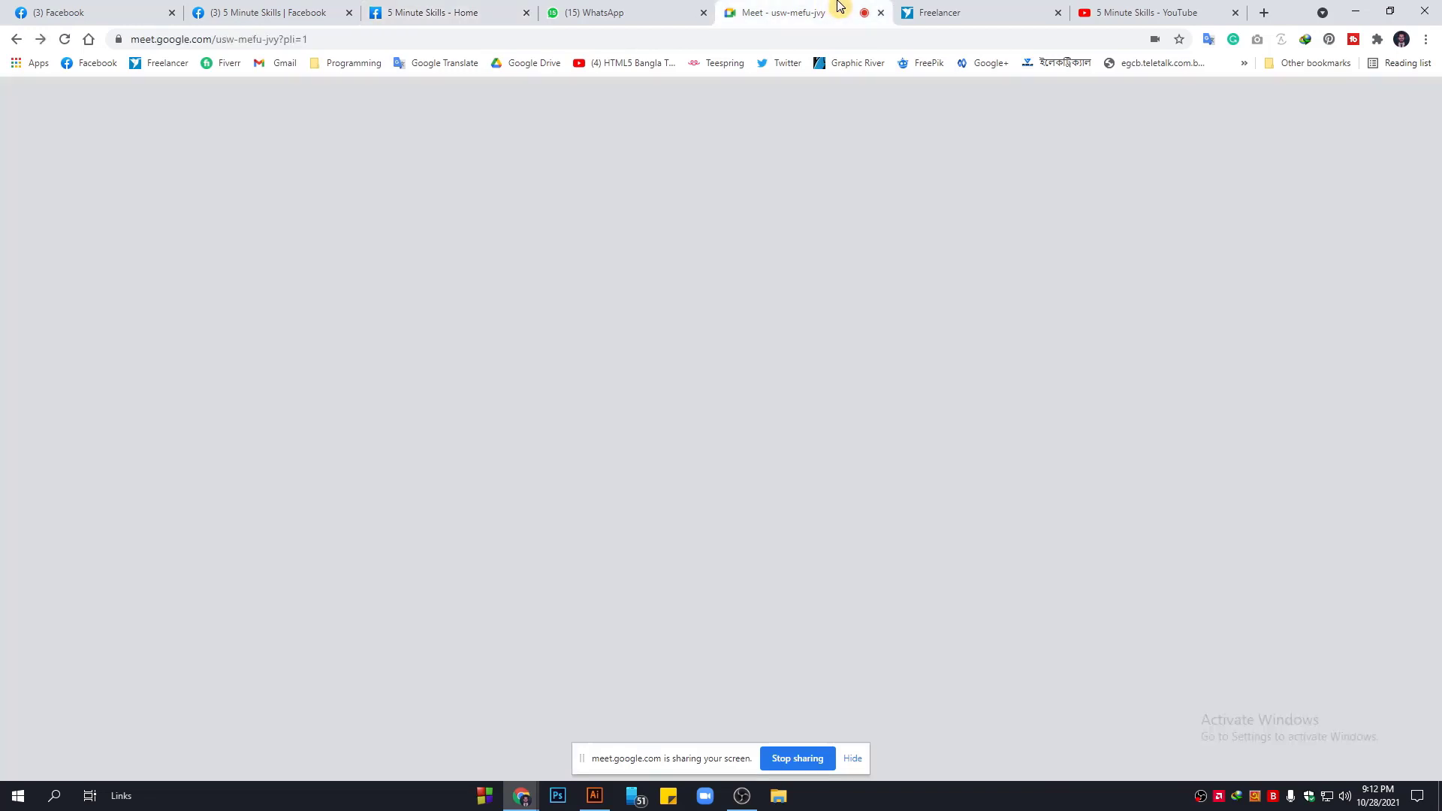
click(872, 168)
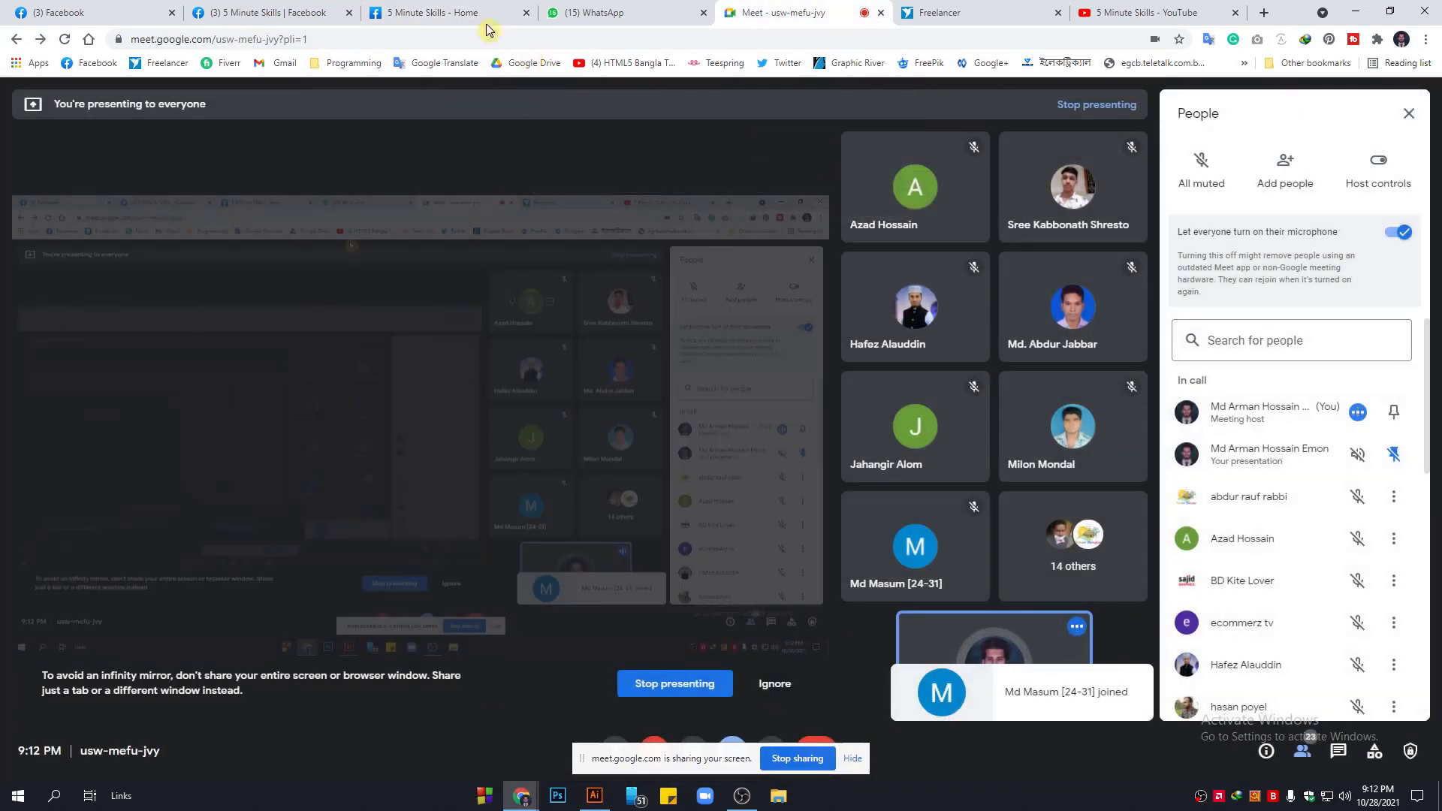
Compare how the 5 Minute Skills cover photo is cropped in the desktop and mobile versions of the Facebook page.
click(431, 13)
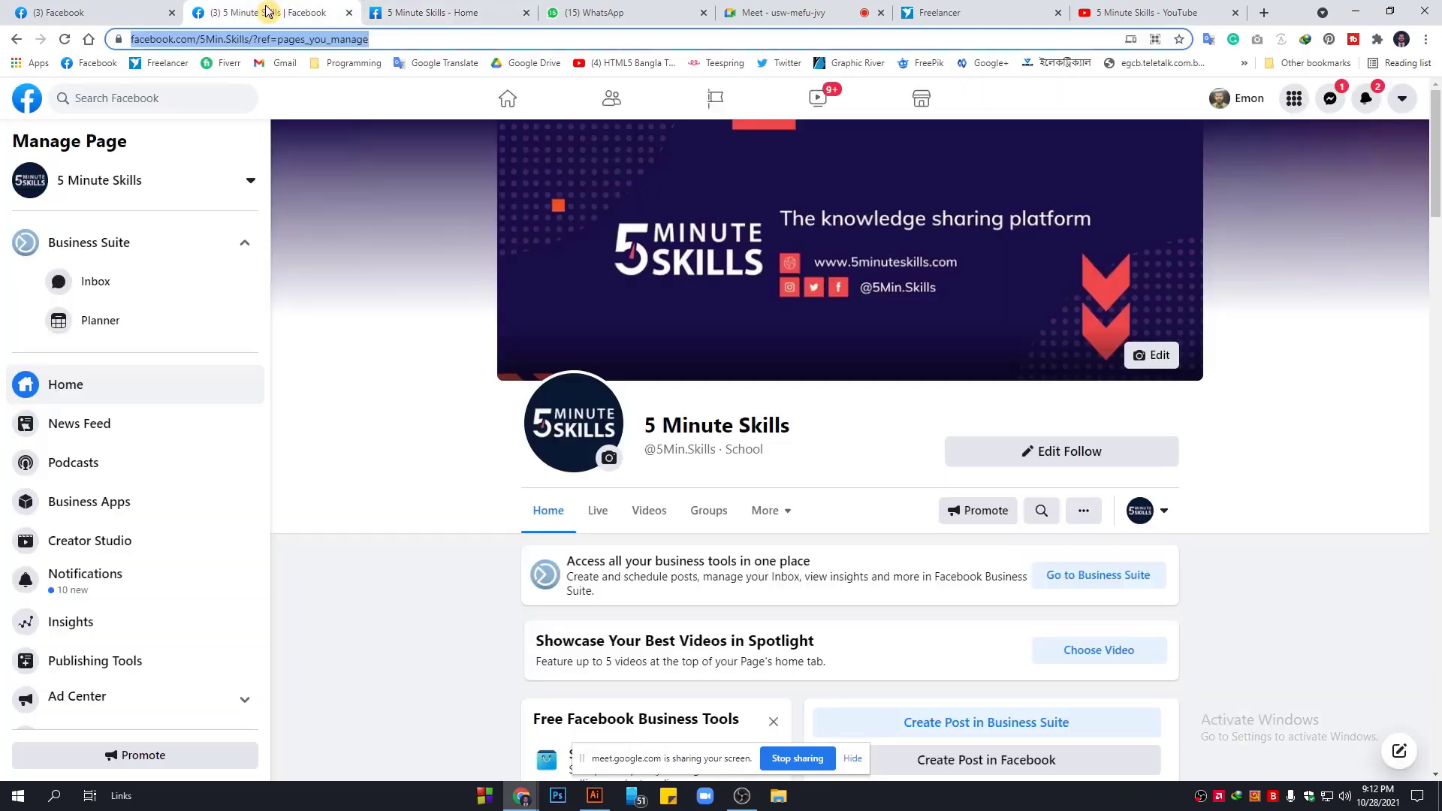
click(270, 12)
click(425, 12)
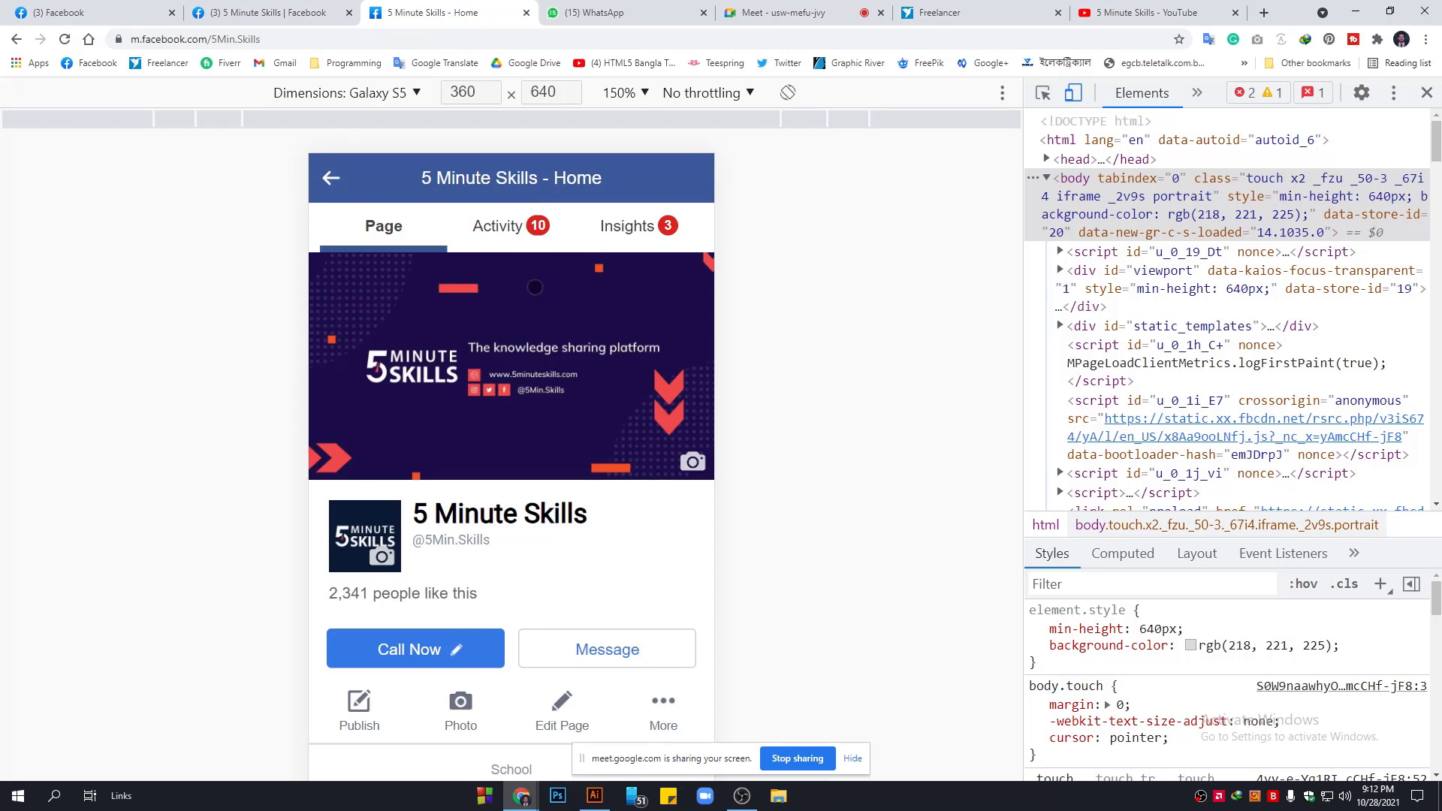
click(270, 12)
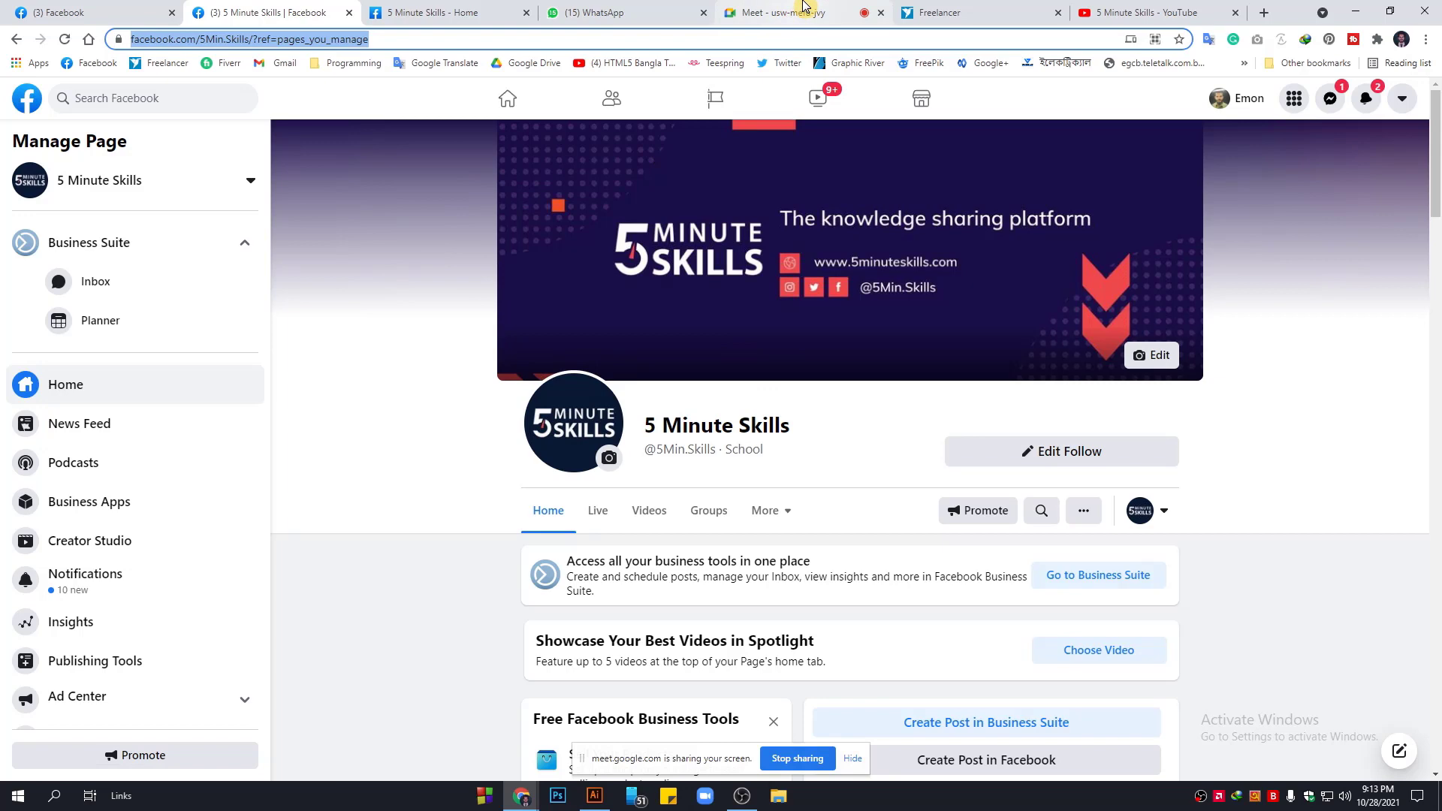
click(466, 9)
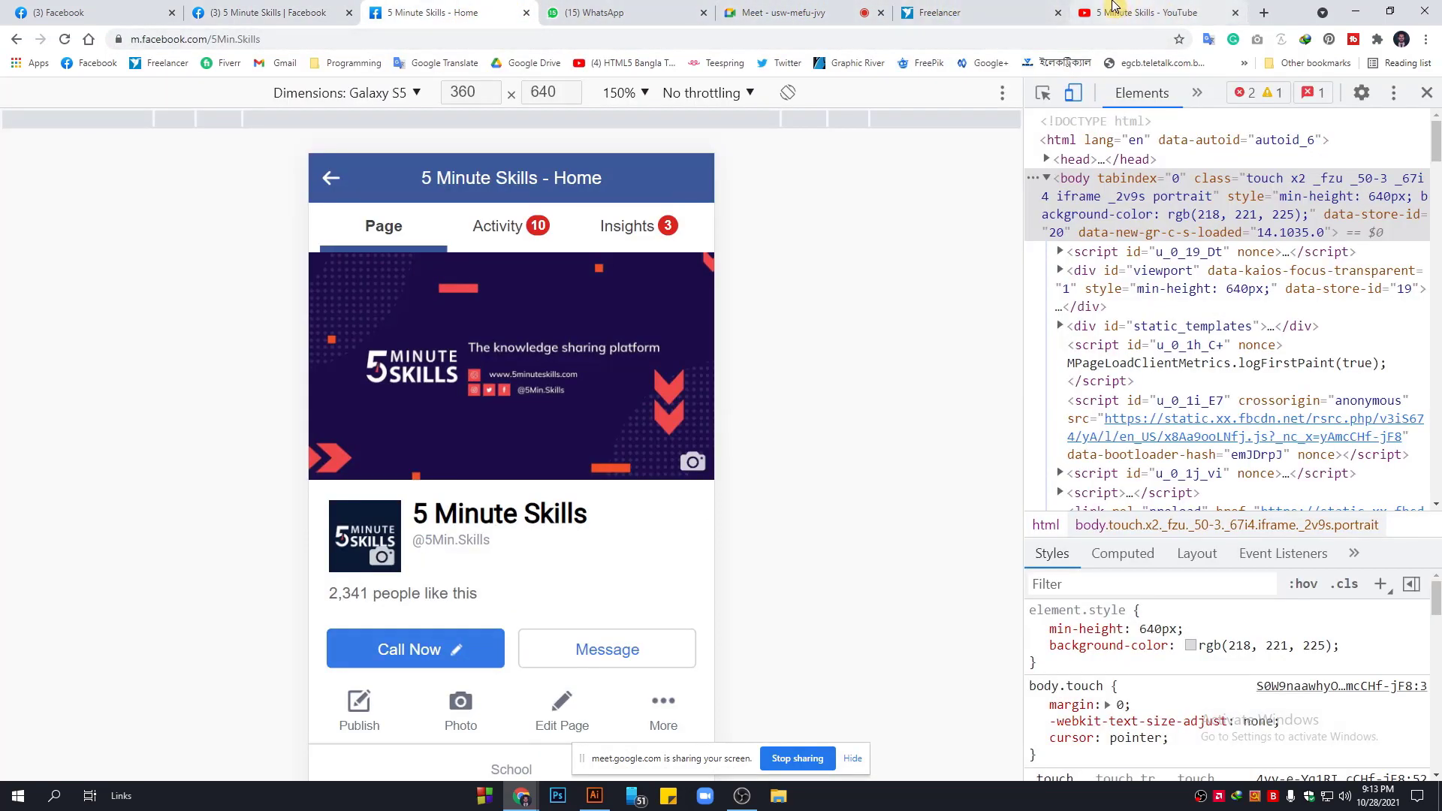
Search Google for "youtube cover photo size" in the Freelancer tab and open the first banner dimensions image among the results.
click(976, 12)
click(890, 38)
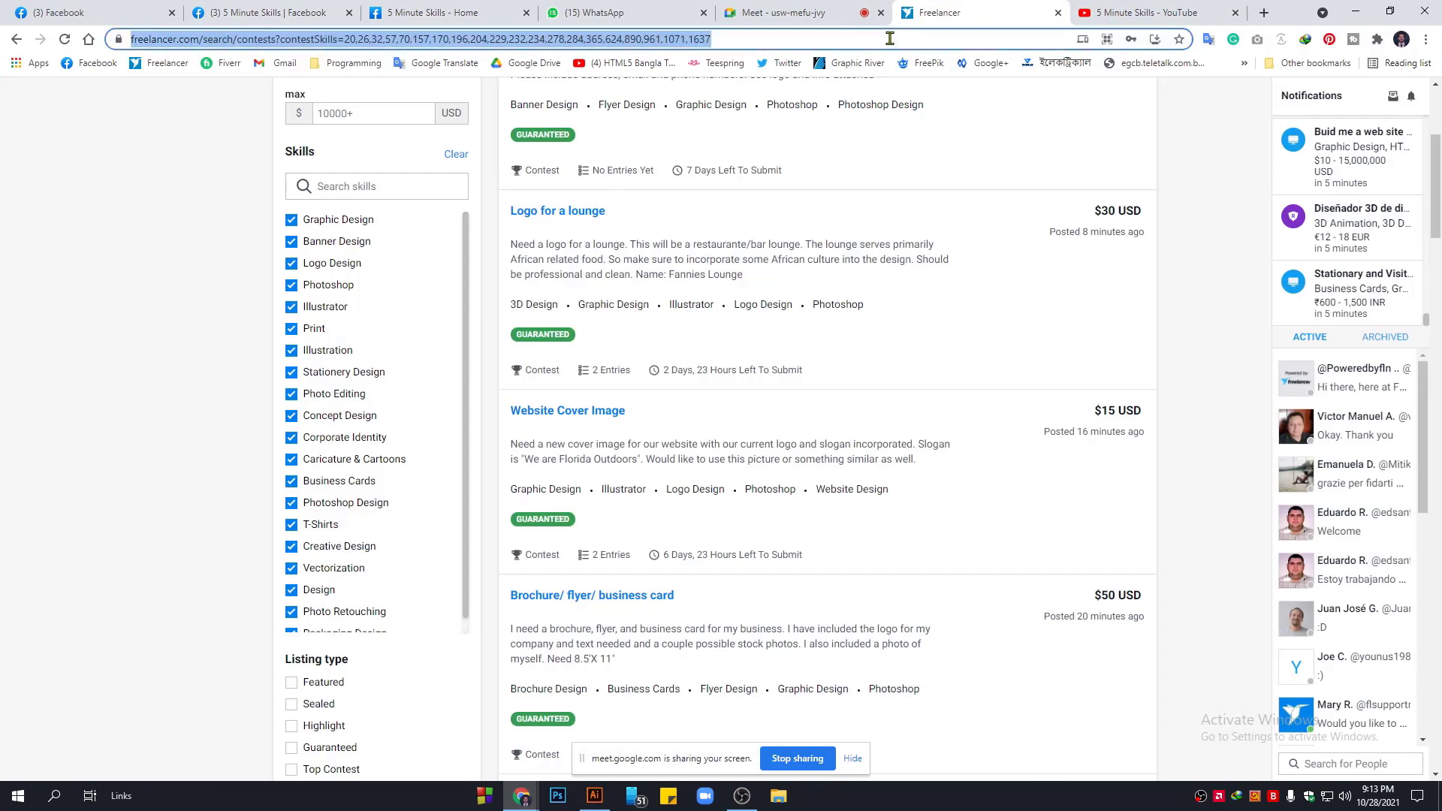
text(you)
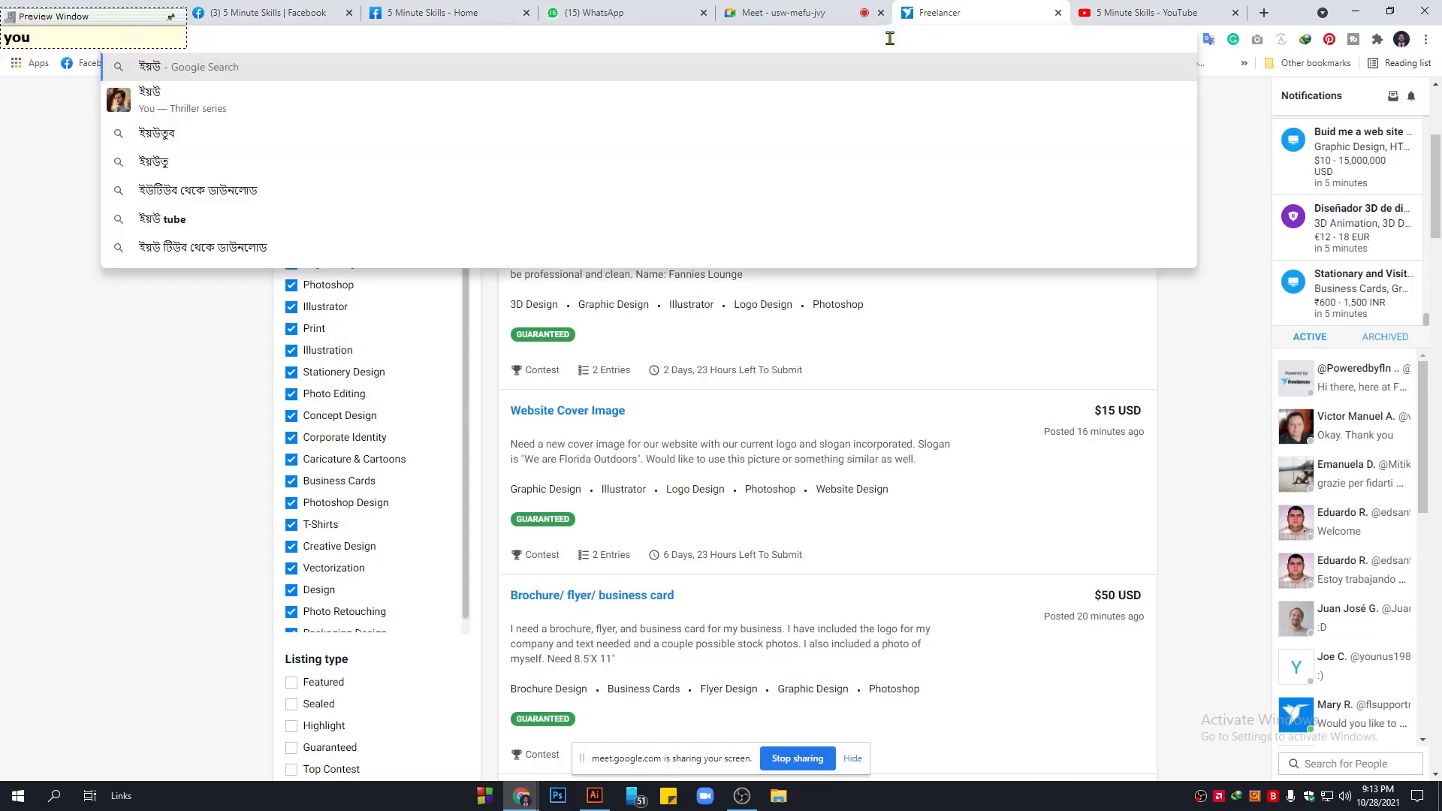
key(BackSpace)
key(BackSpace)
key(BackSpace)
text(yout)
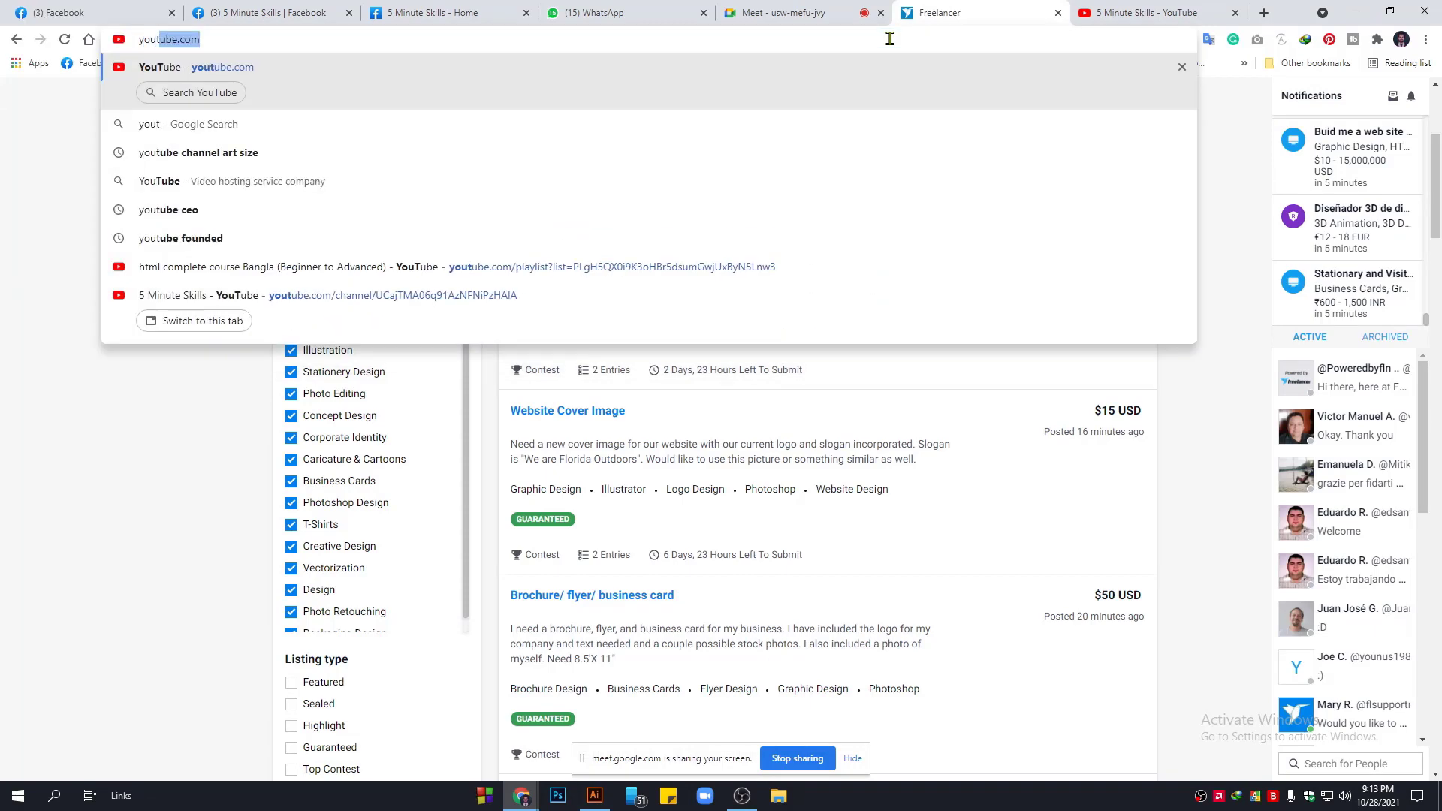
text(ube co)
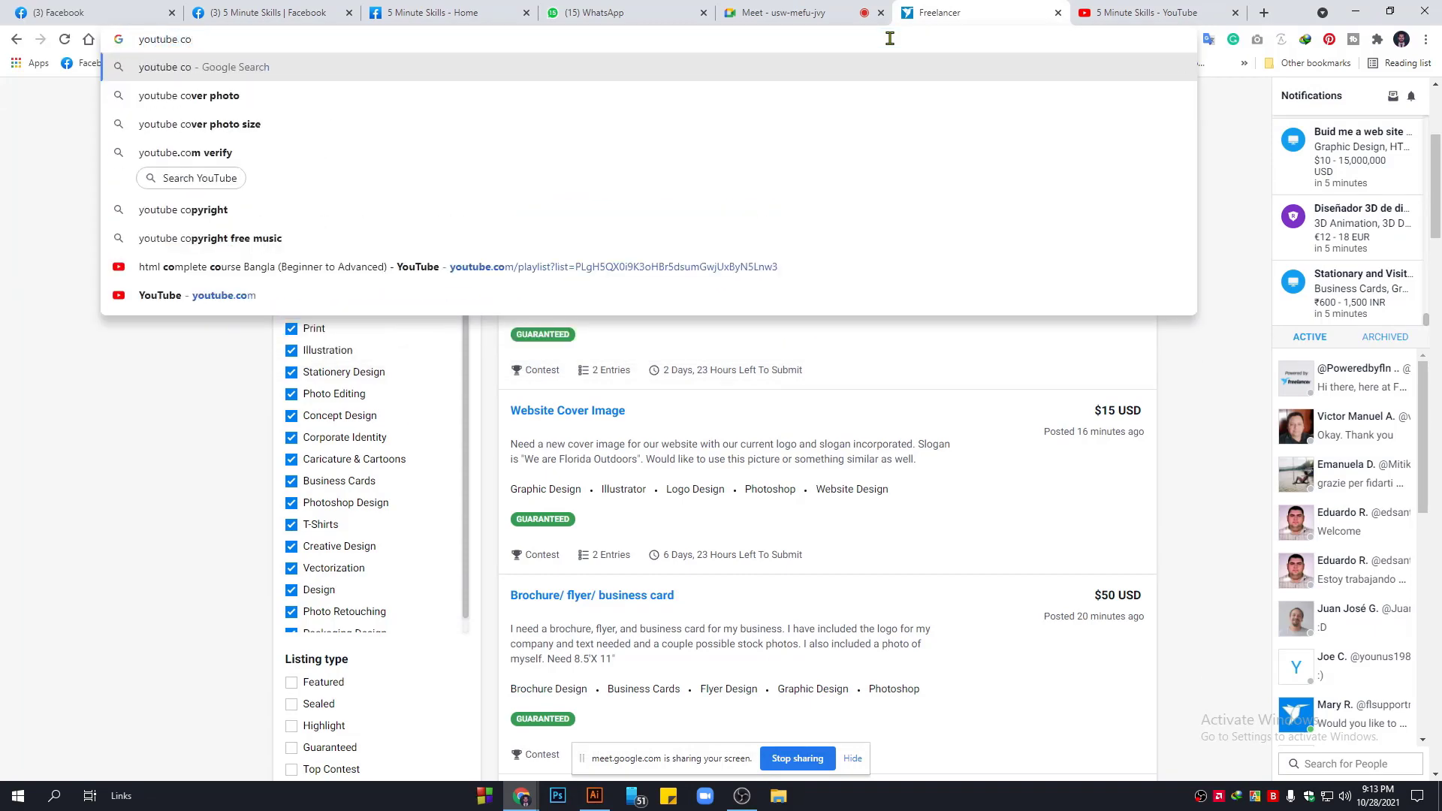
click(345, 139)
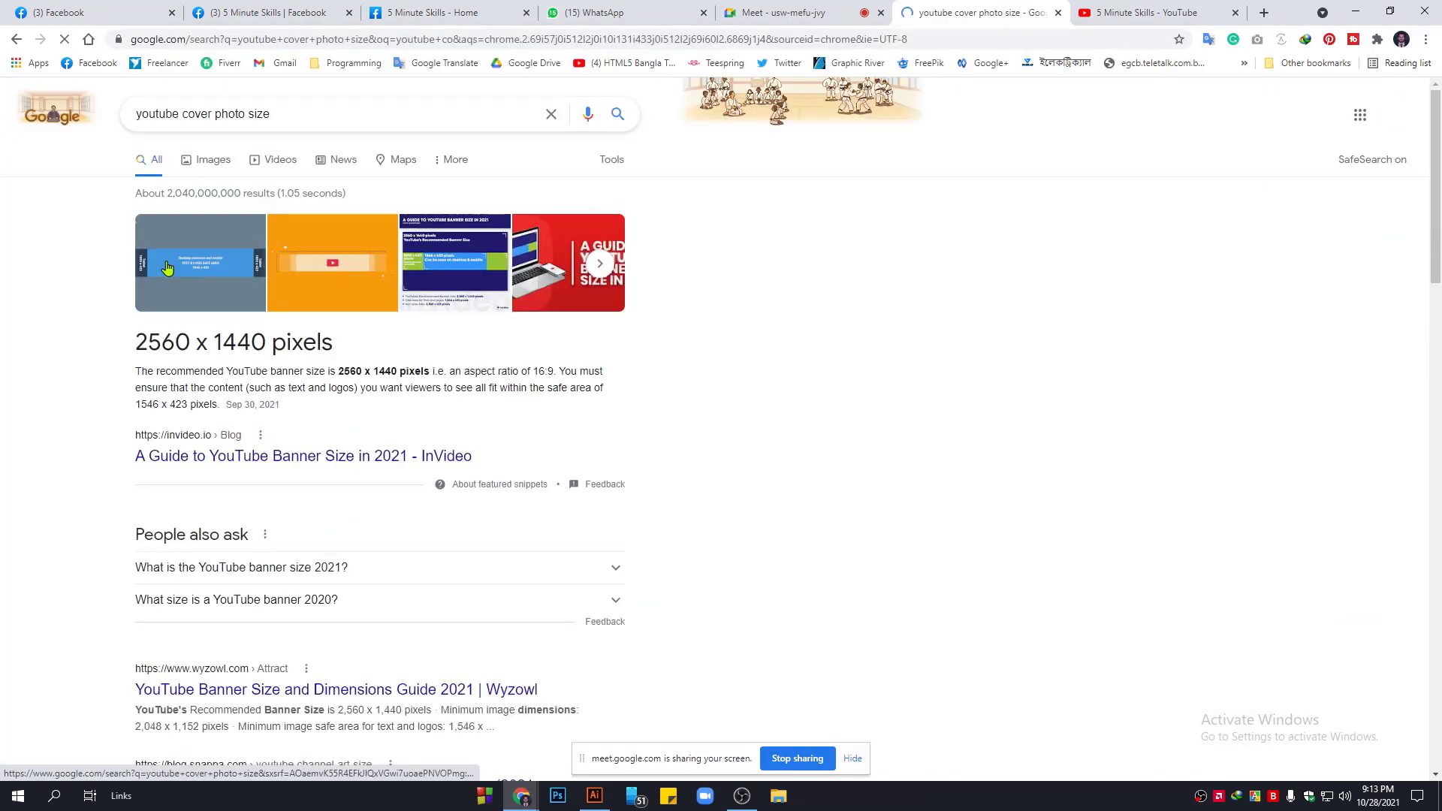
click(188, 263)
Return to the Google Meet call and admit all waiting participants.
click(821, 12)
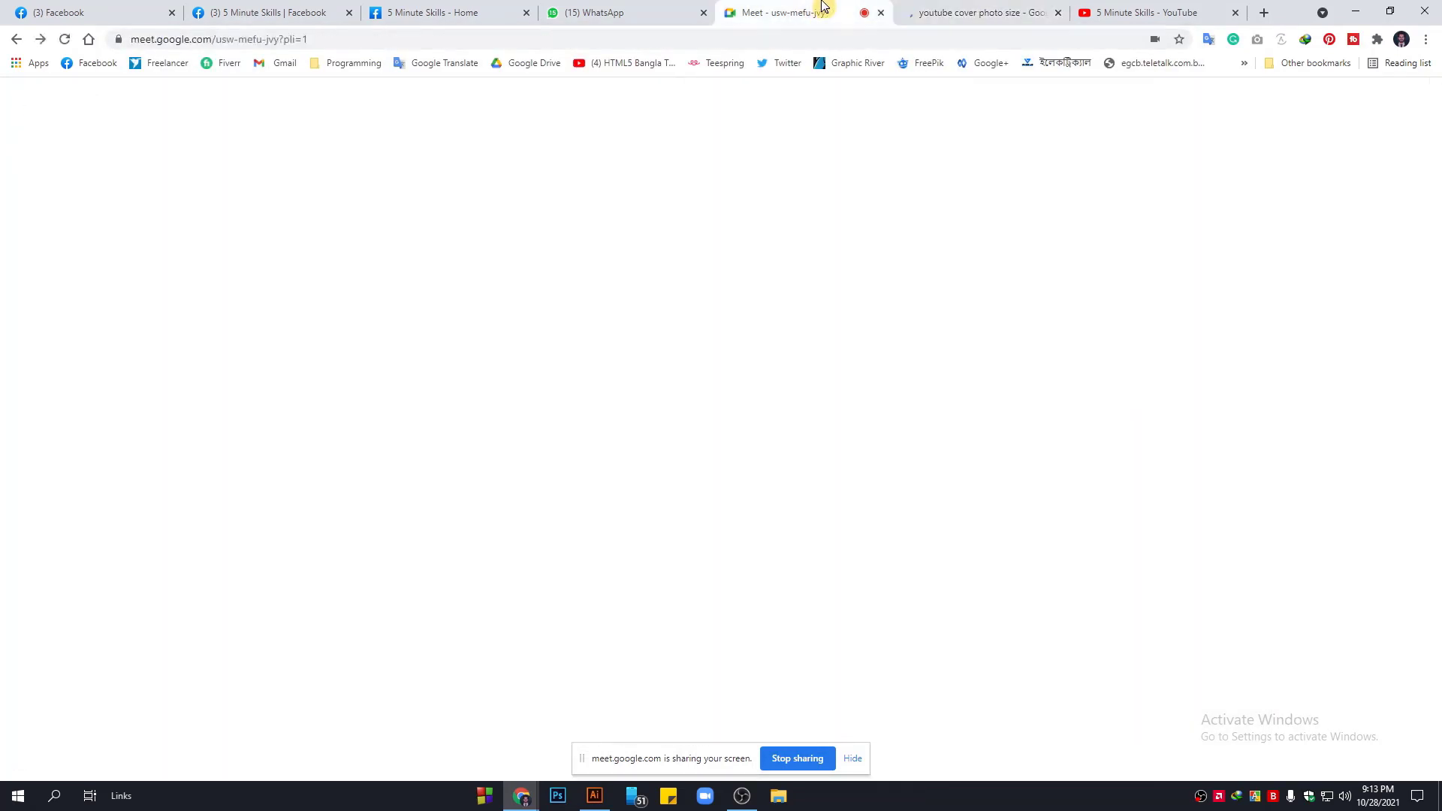
click(866, 164)
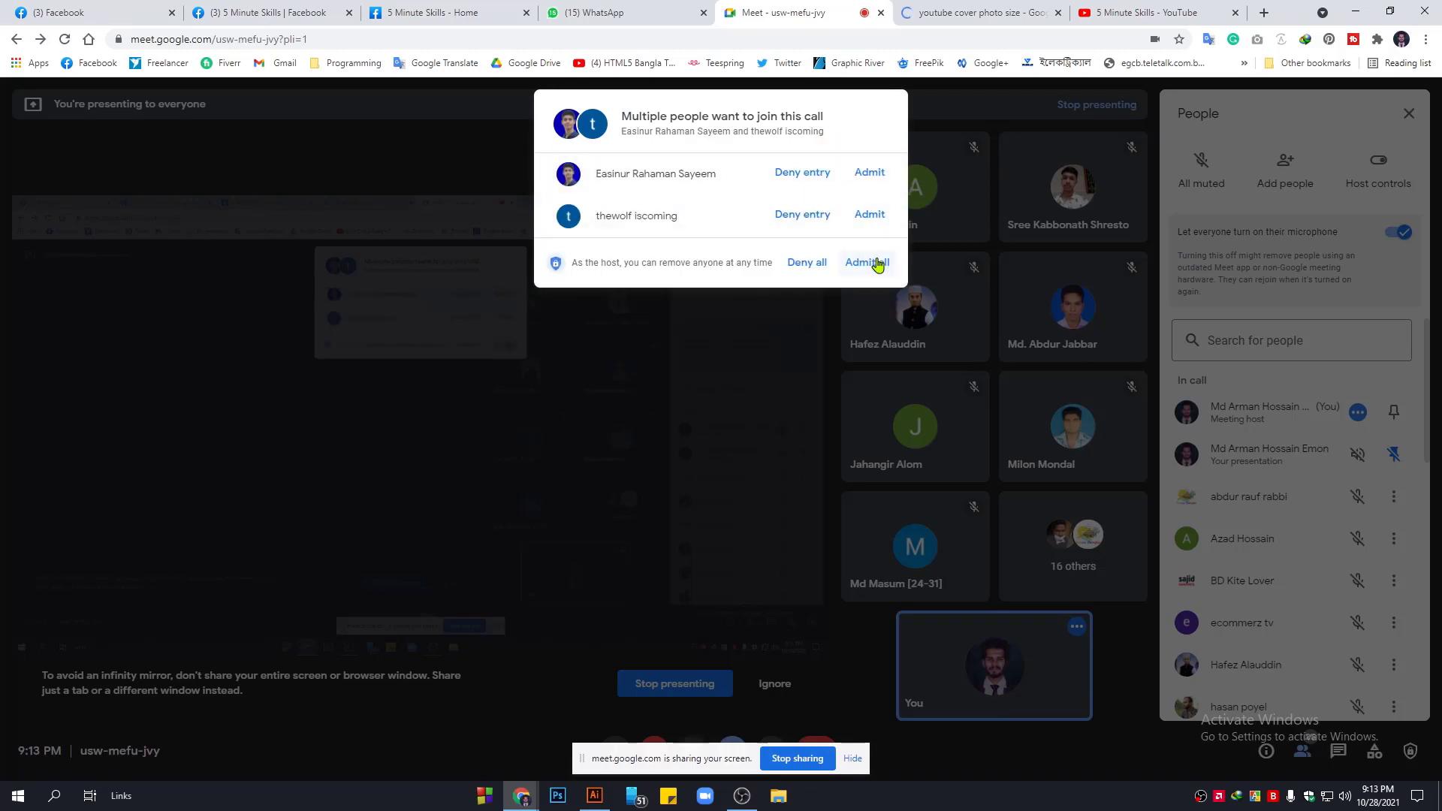
click(869, 264)
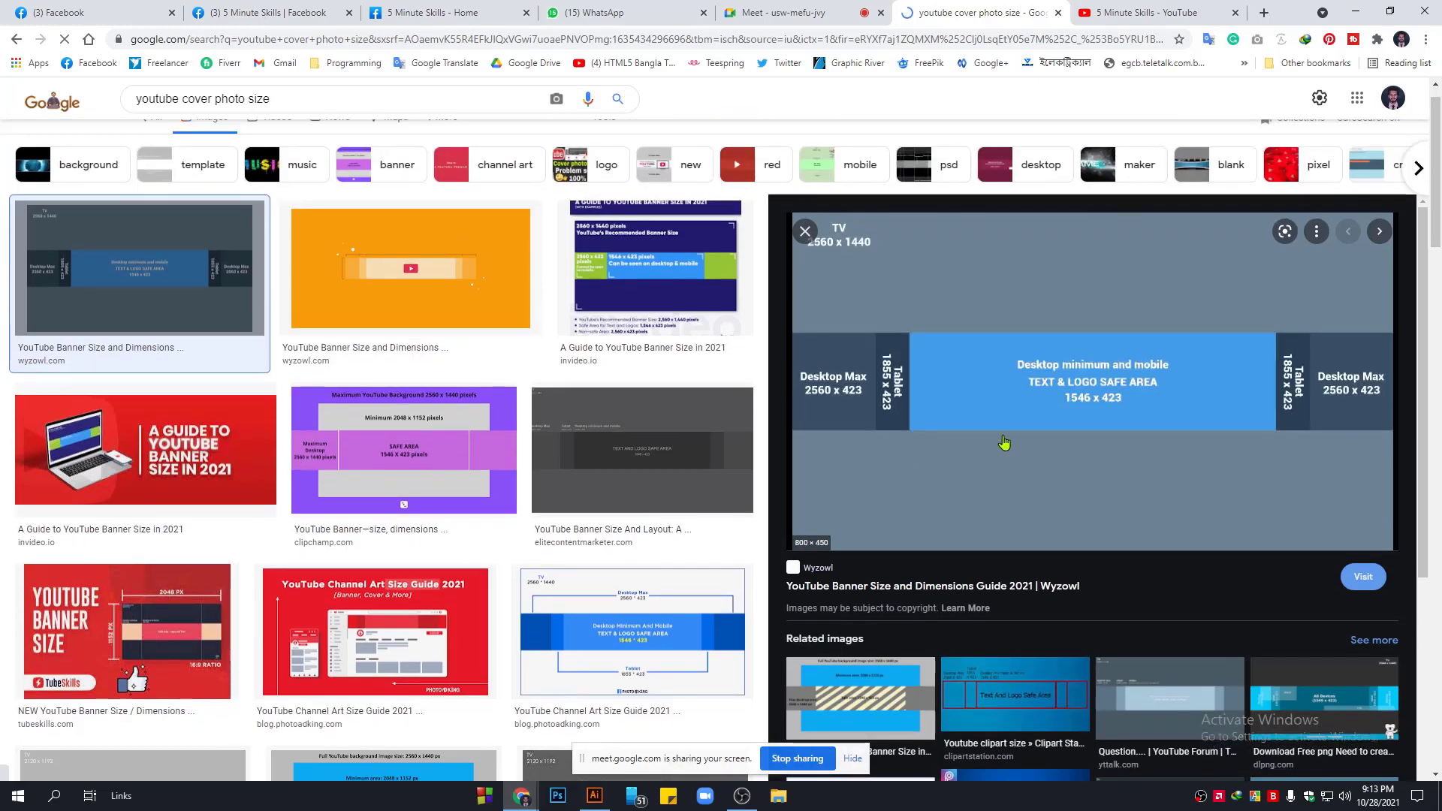
Copy the enlarged Wyzowl image of YouTube banner dimensions from the image results.
right_click(979, 370)
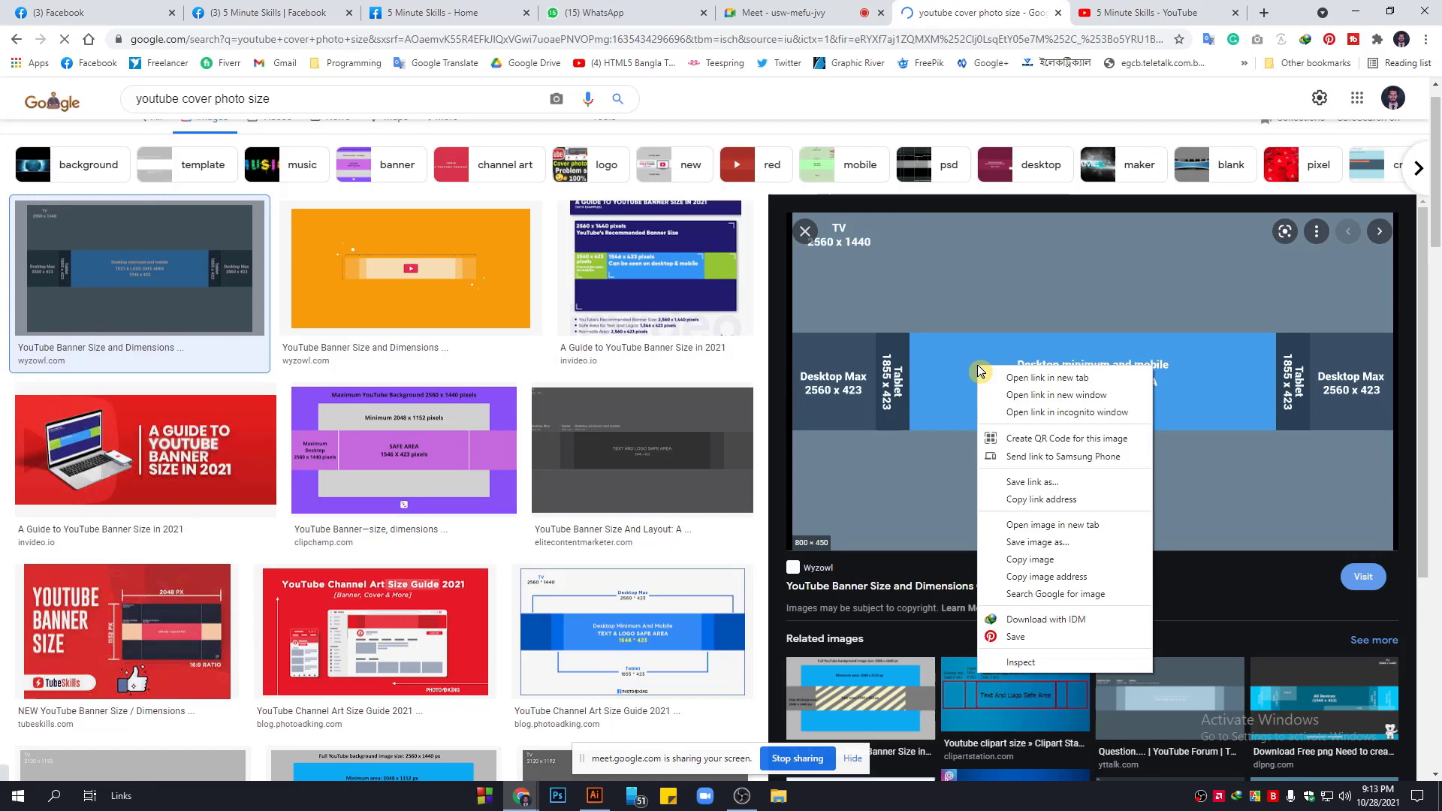
click(1029, 561)
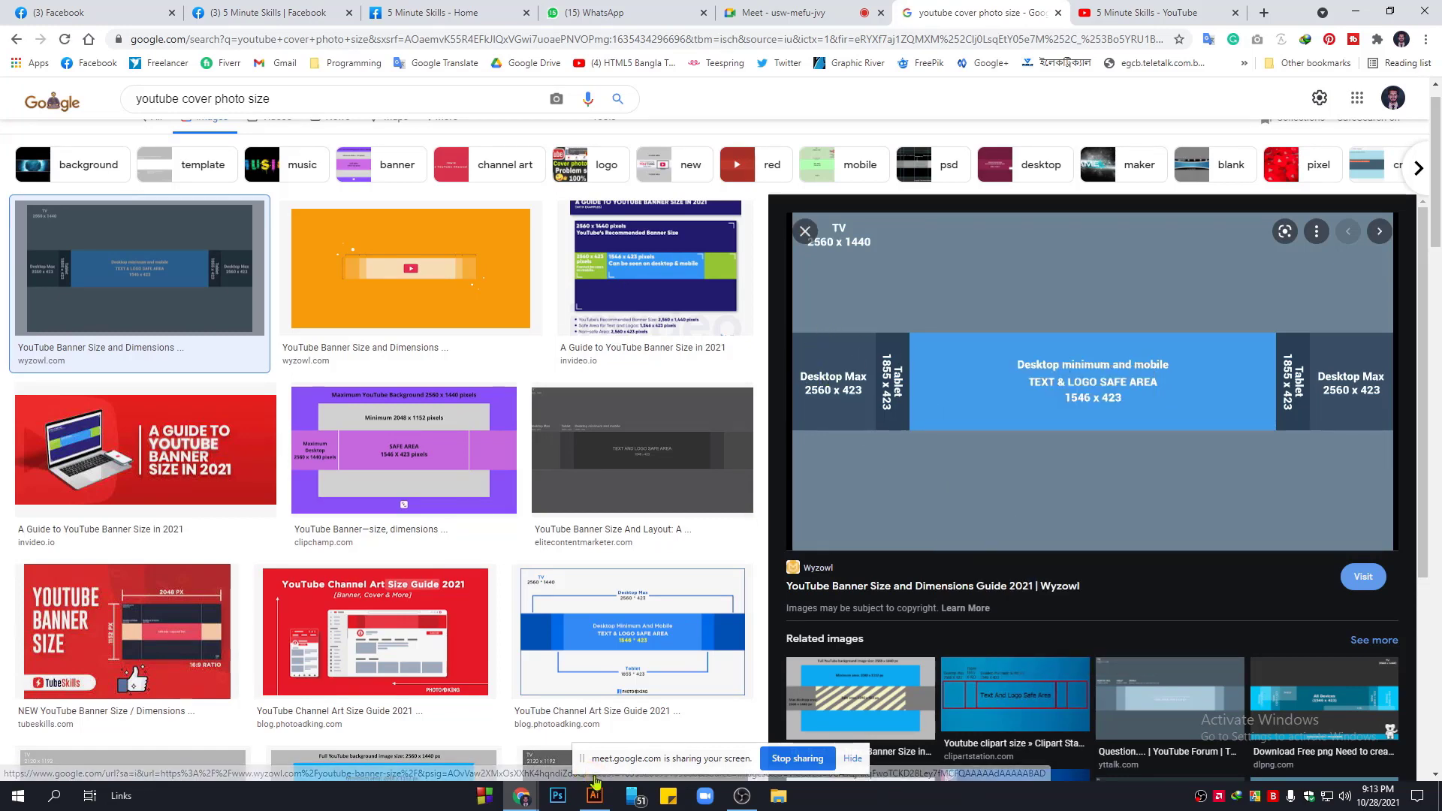
Switch to Illustrator and create a new document with the default settings.
click(594, 795)
click(42, 11)
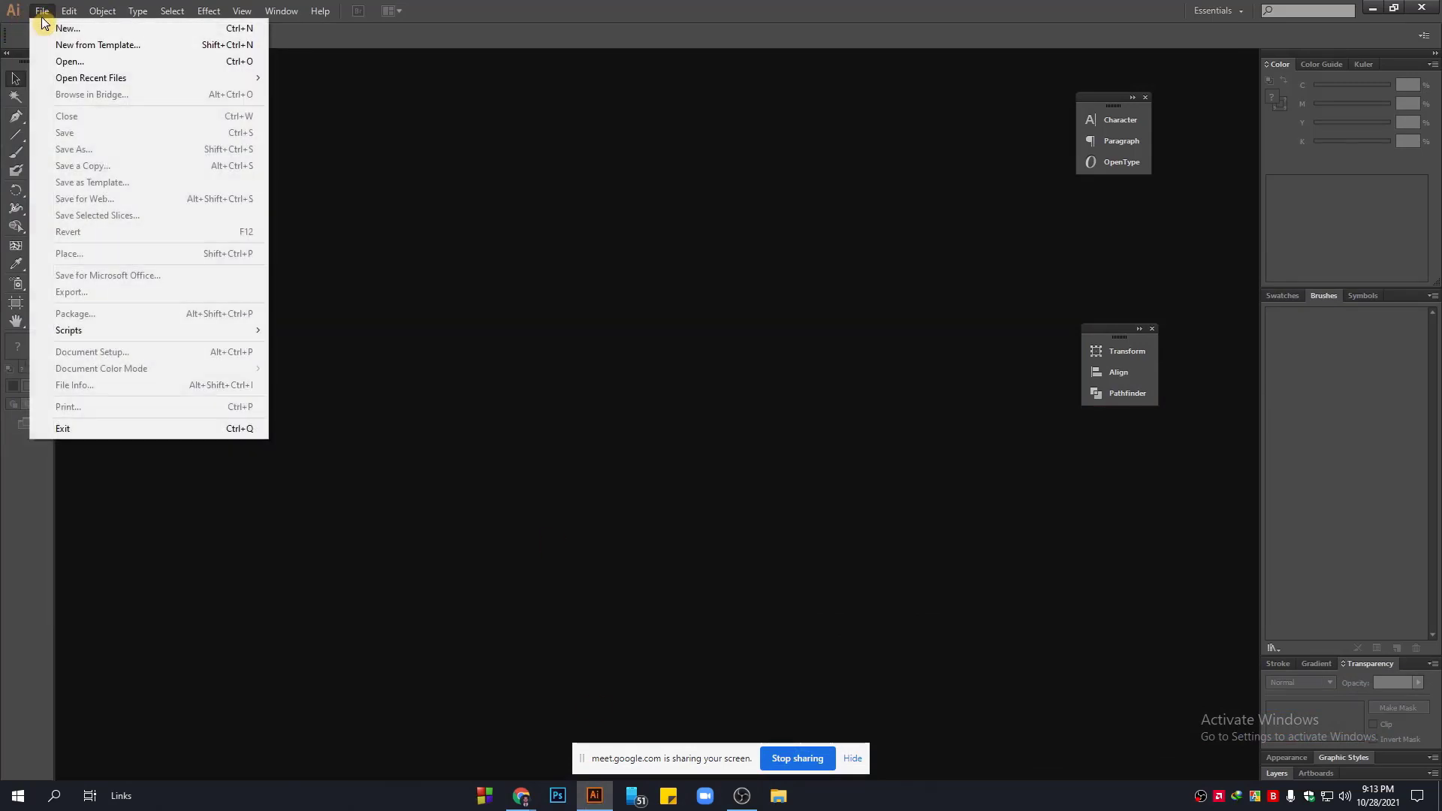
click(56, 27)
click(796, 556)
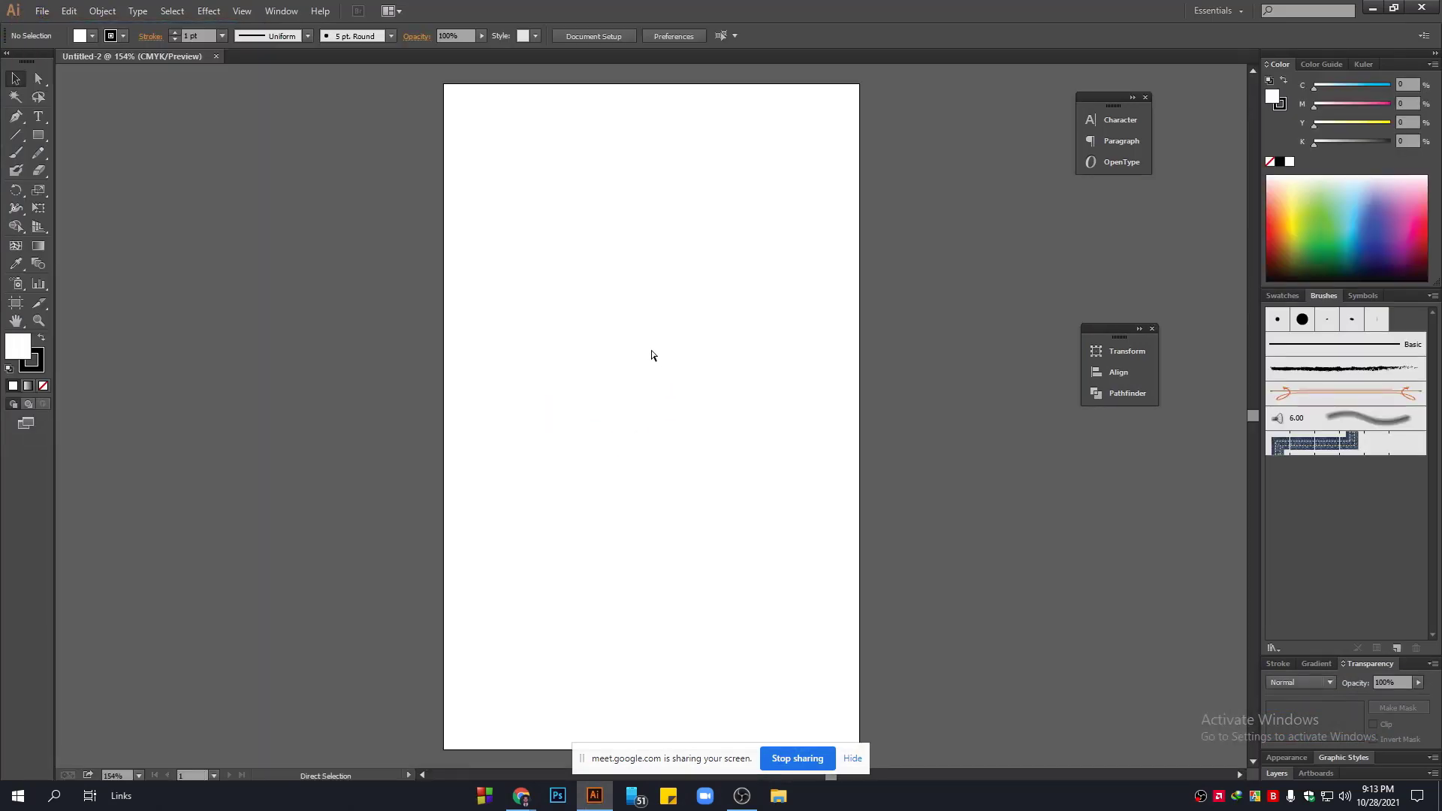
Paste the copied YouTube banner dimensions image into the document, outside the artboard.
key(ctrl+v)
scroll(568, 394, down, 3)
drag(649, 442, 586, 291)
scroll(390, 214, up, 2)
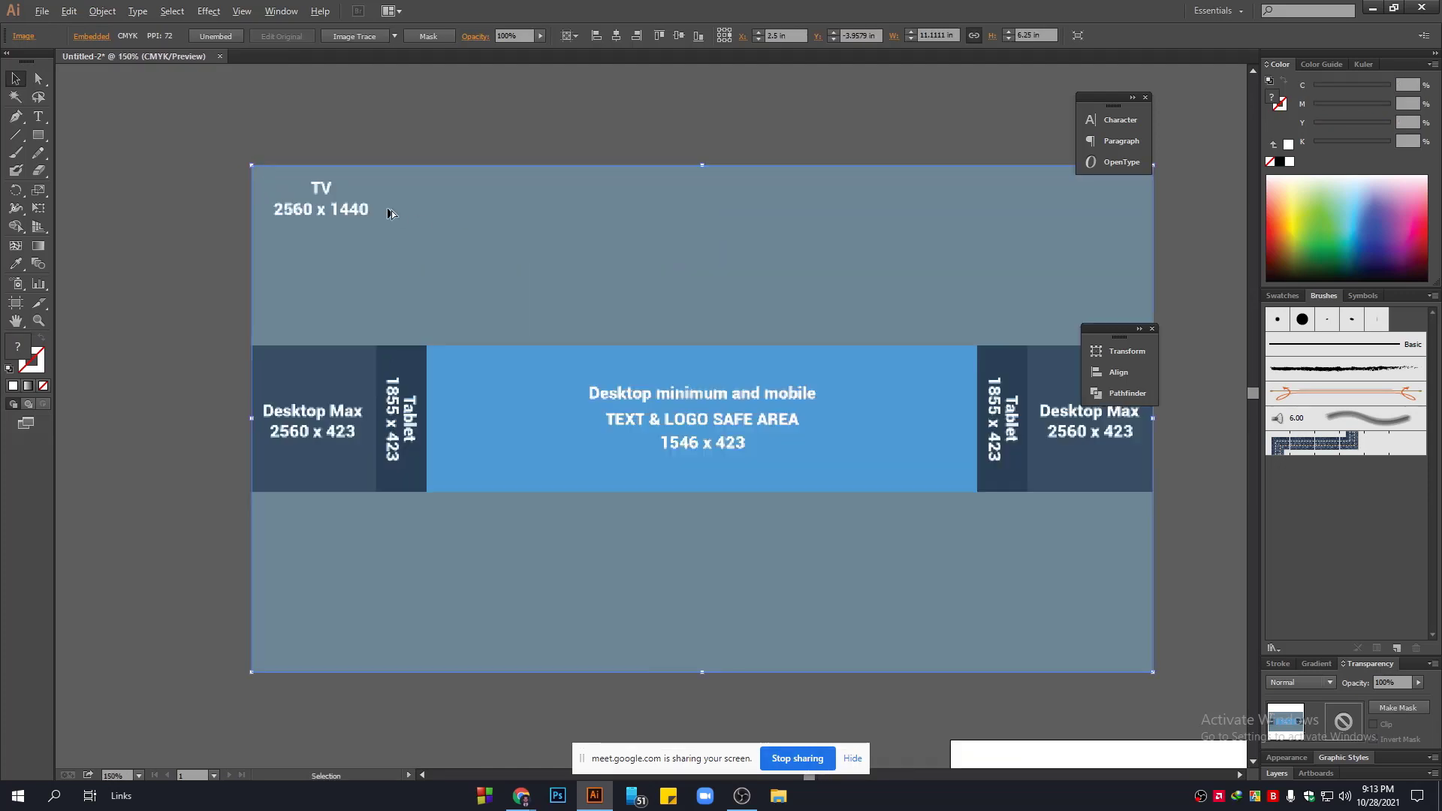
drag(806, 388, 732, 349)
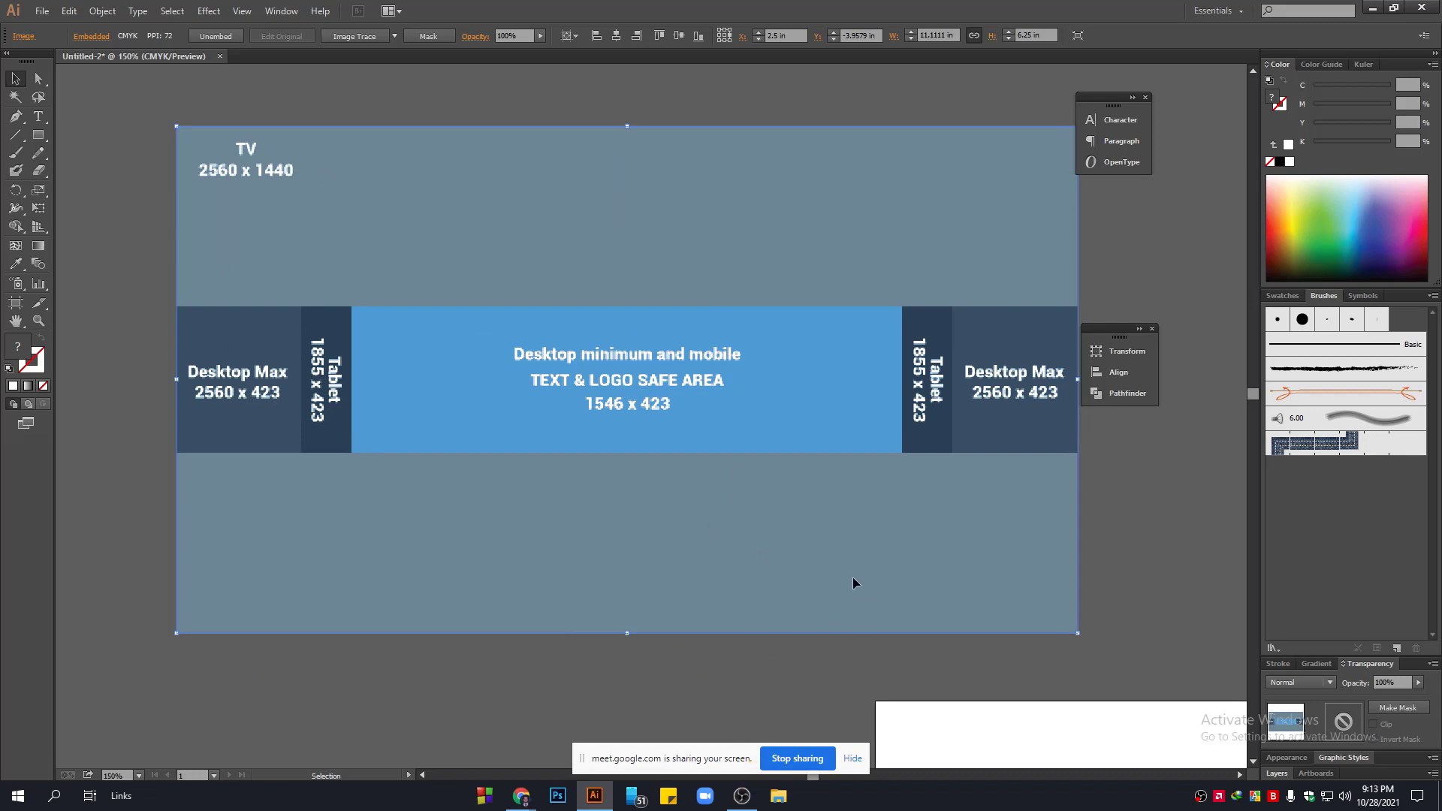
drag(839, 506, 779, 520)
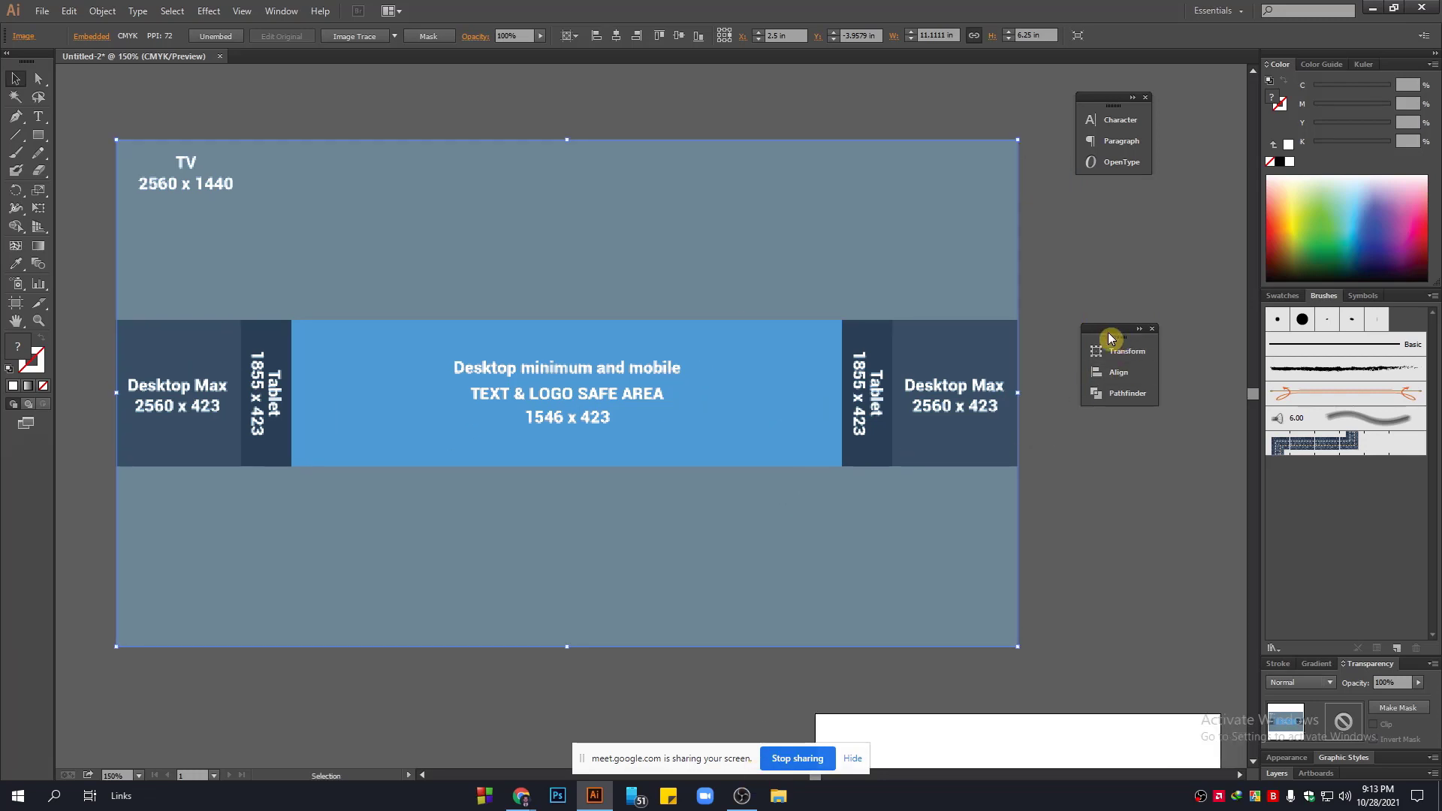
Move the floating Transform and Character panel groups clear of the banner image.
drag(1111, 331, 1177, 325)
drag(1100, 101, 1163, 115)
drag(526, 276, 629, 328)
click(448, 174)
click(267, 259)
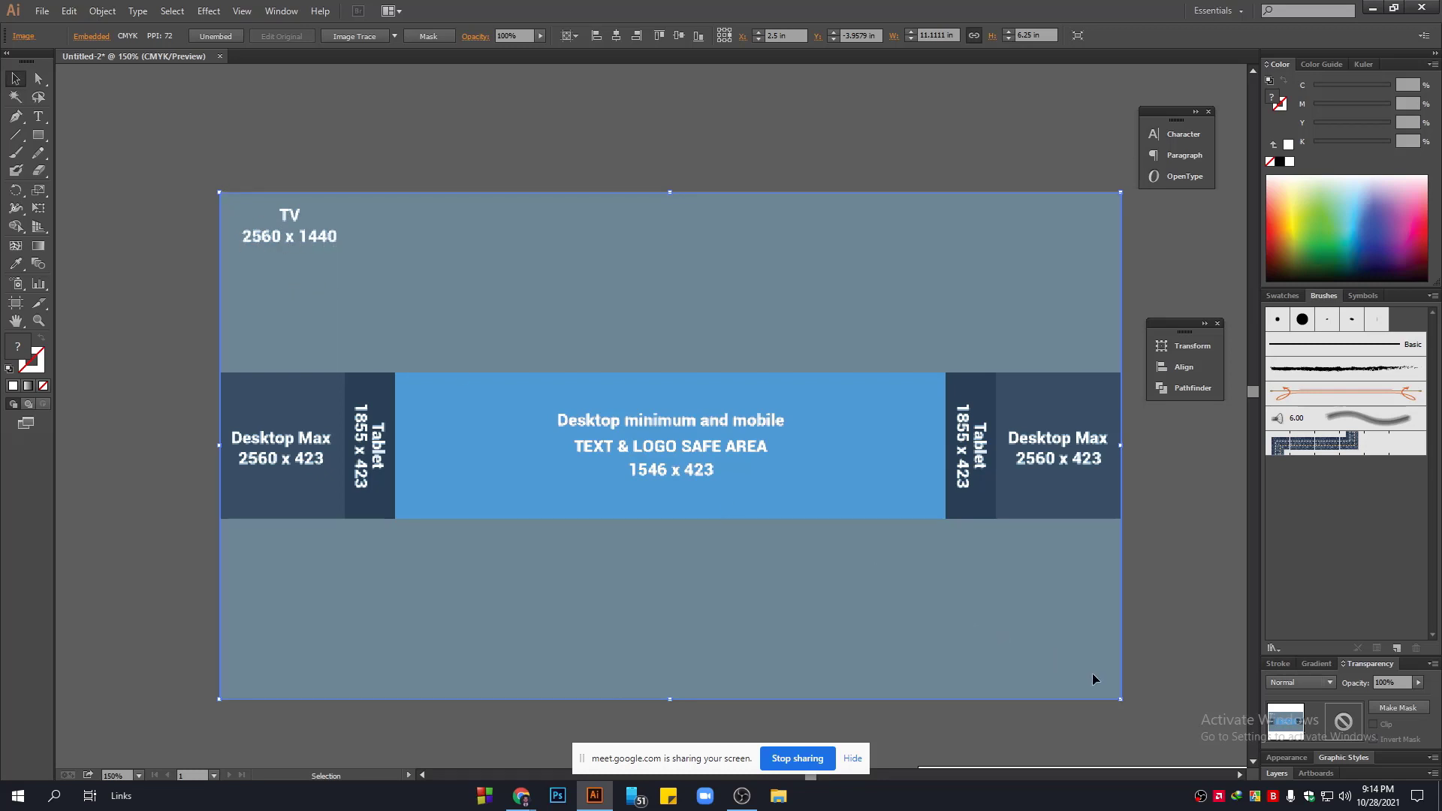
Draw a rectangle about 11.11 × 6.25 in that covers the whole banner image, choosing red as the stroke color.
drag(1089, 657, 1041, 600)
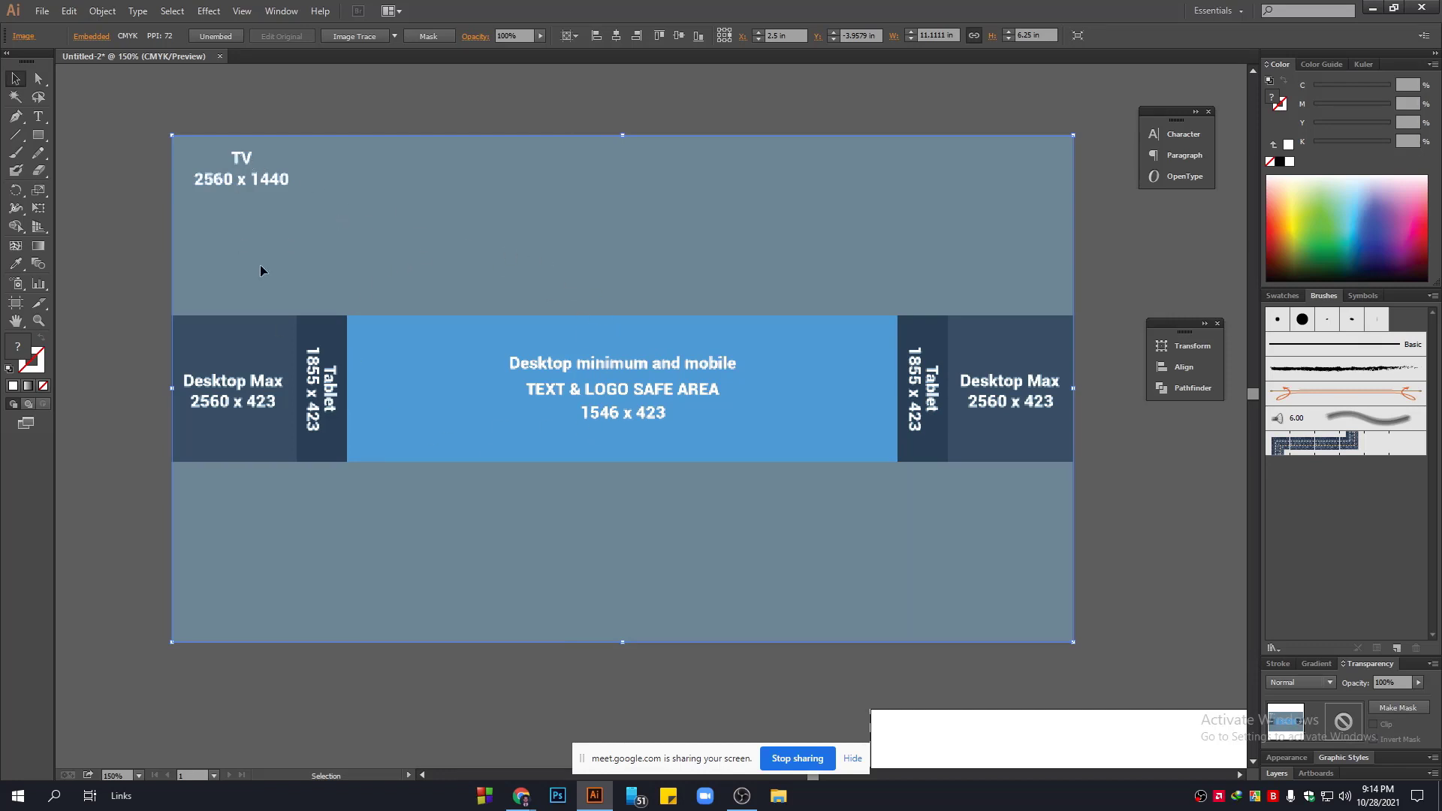
scroll(523, 488, up, 1)
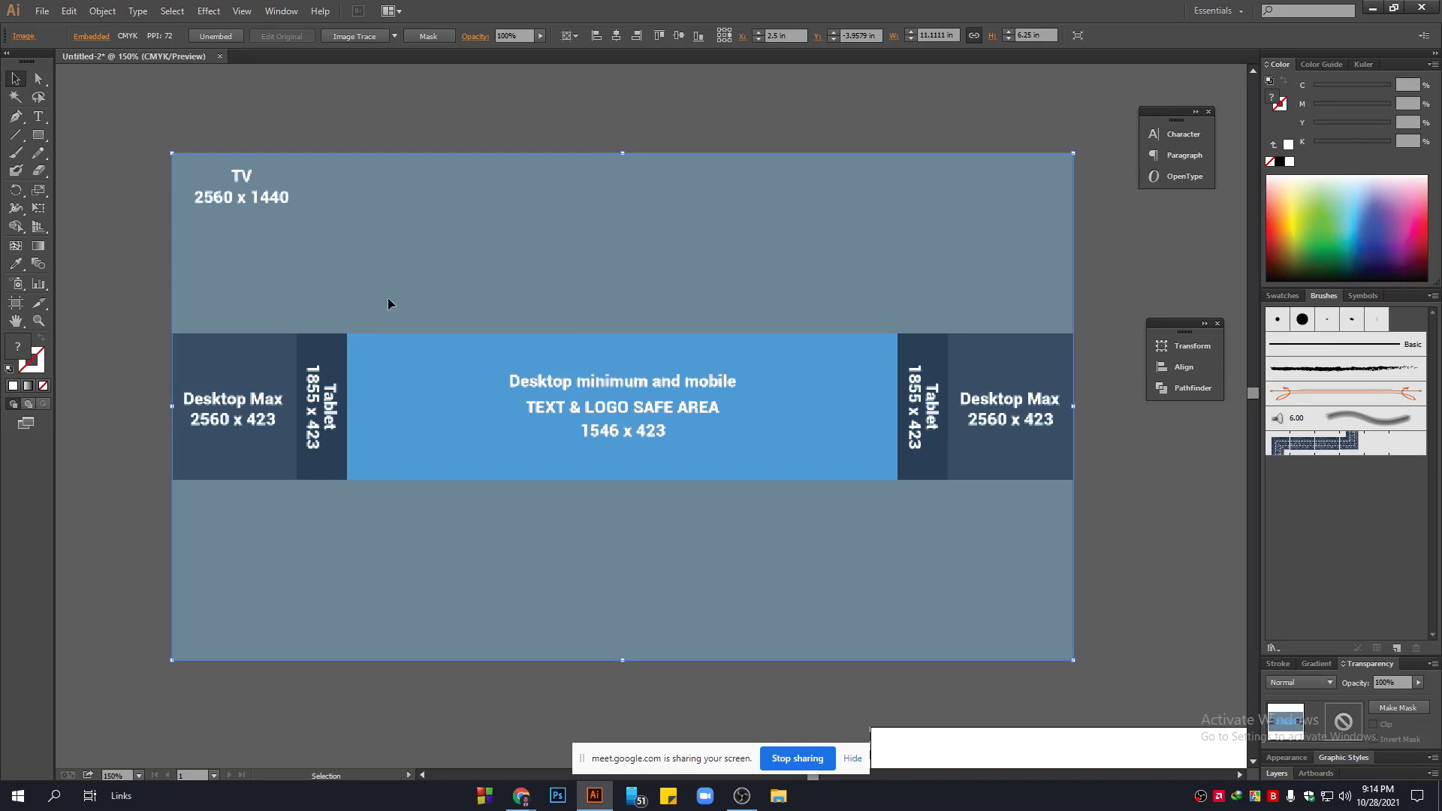
scroll(374, 265, down, 2)
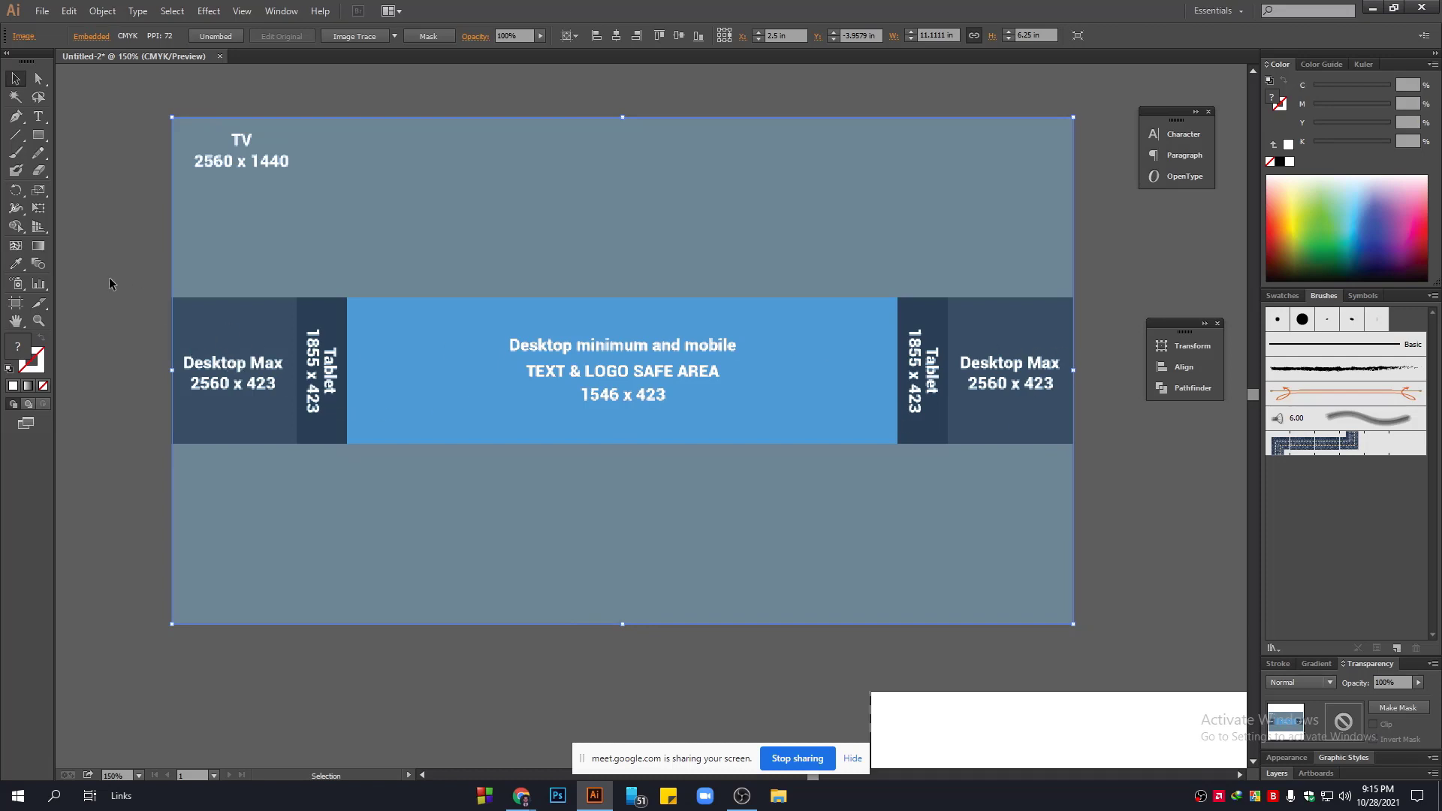
click(38, 135)
click(38, 359)
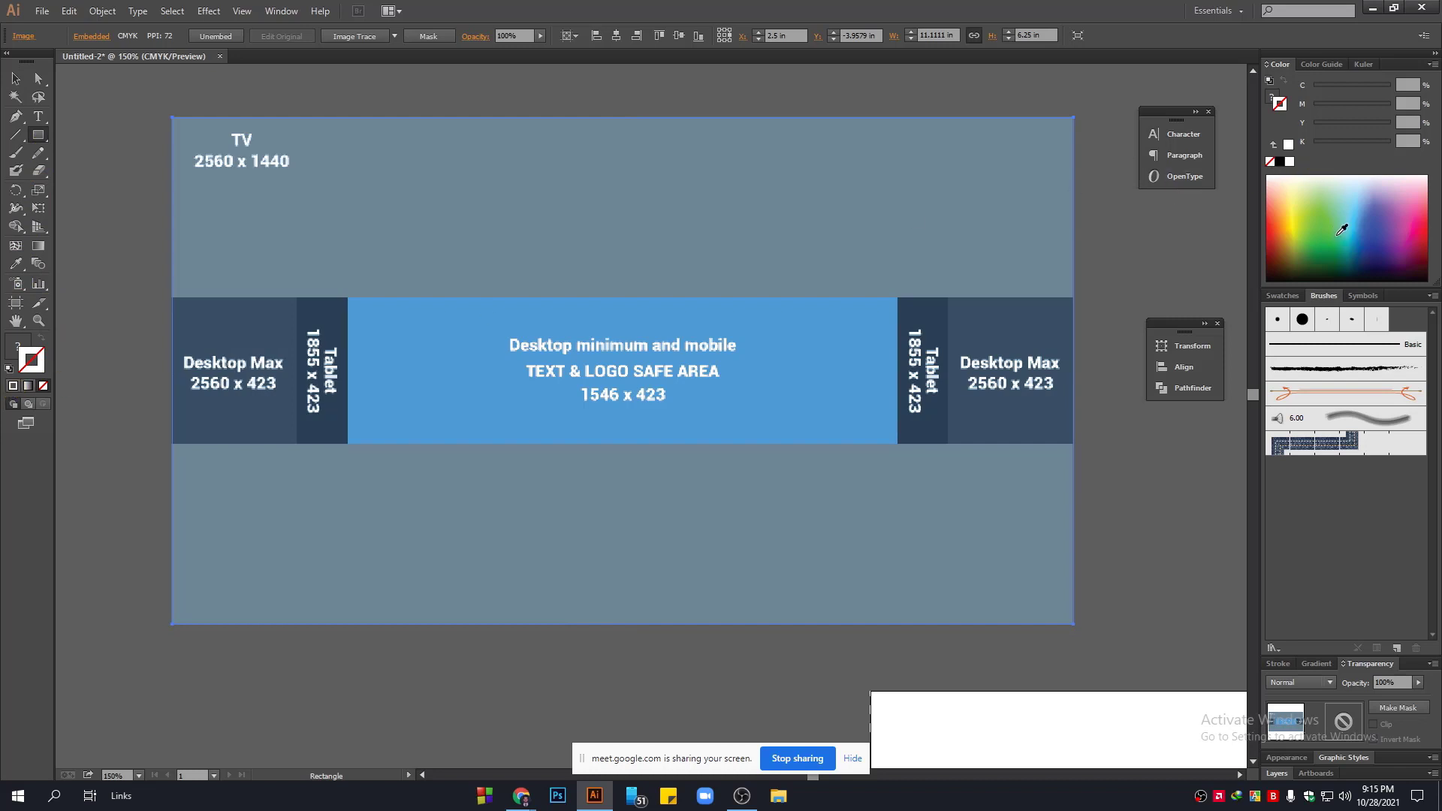
click(1423, 222)
drag(173, 118, 1072, 622)
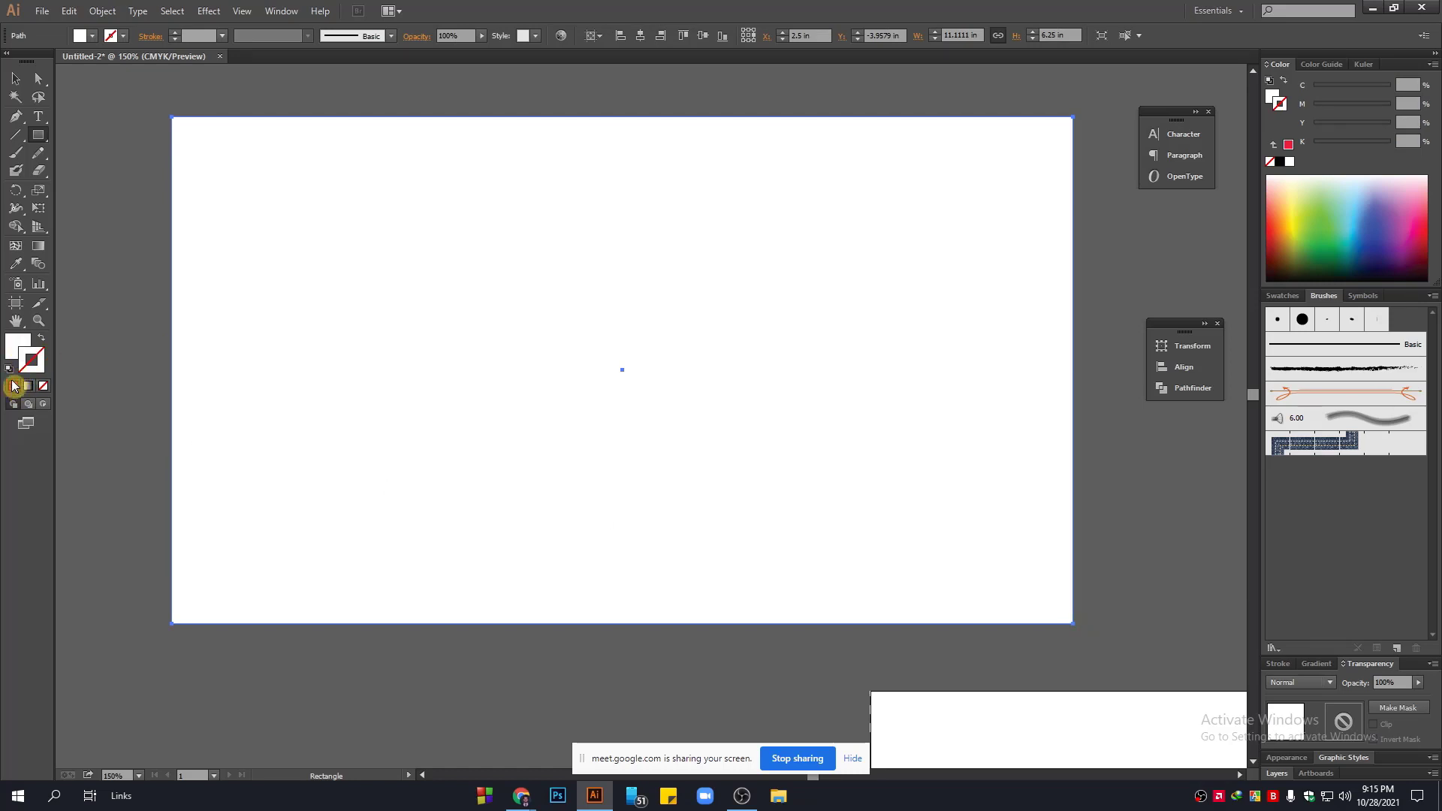
Give the rectangle no fill and a red stroke 9 pt thick.
click(45, 386)
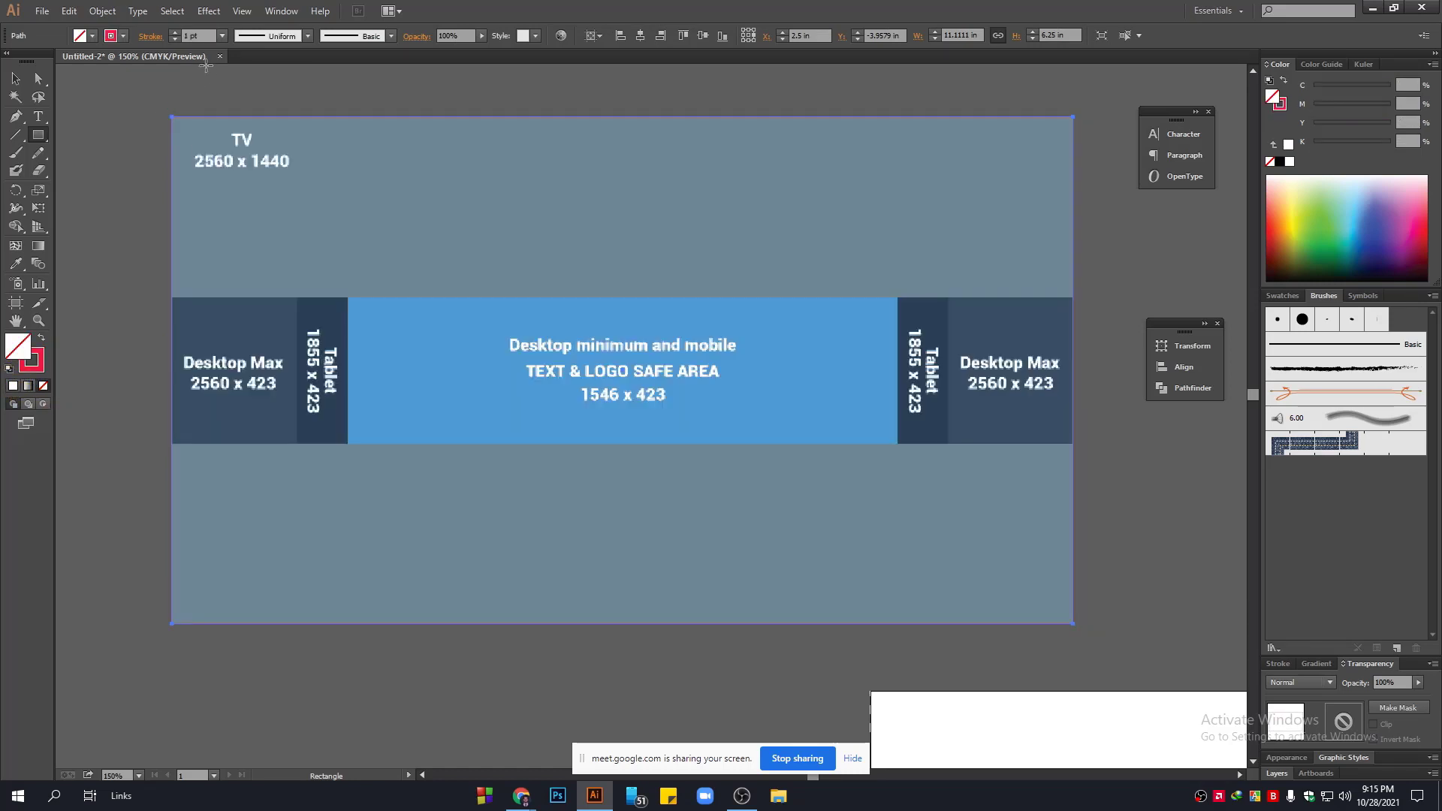
click(175, 34)
click(175, 33)
click(175, 34)
click(175, 33)
click(175, 34)
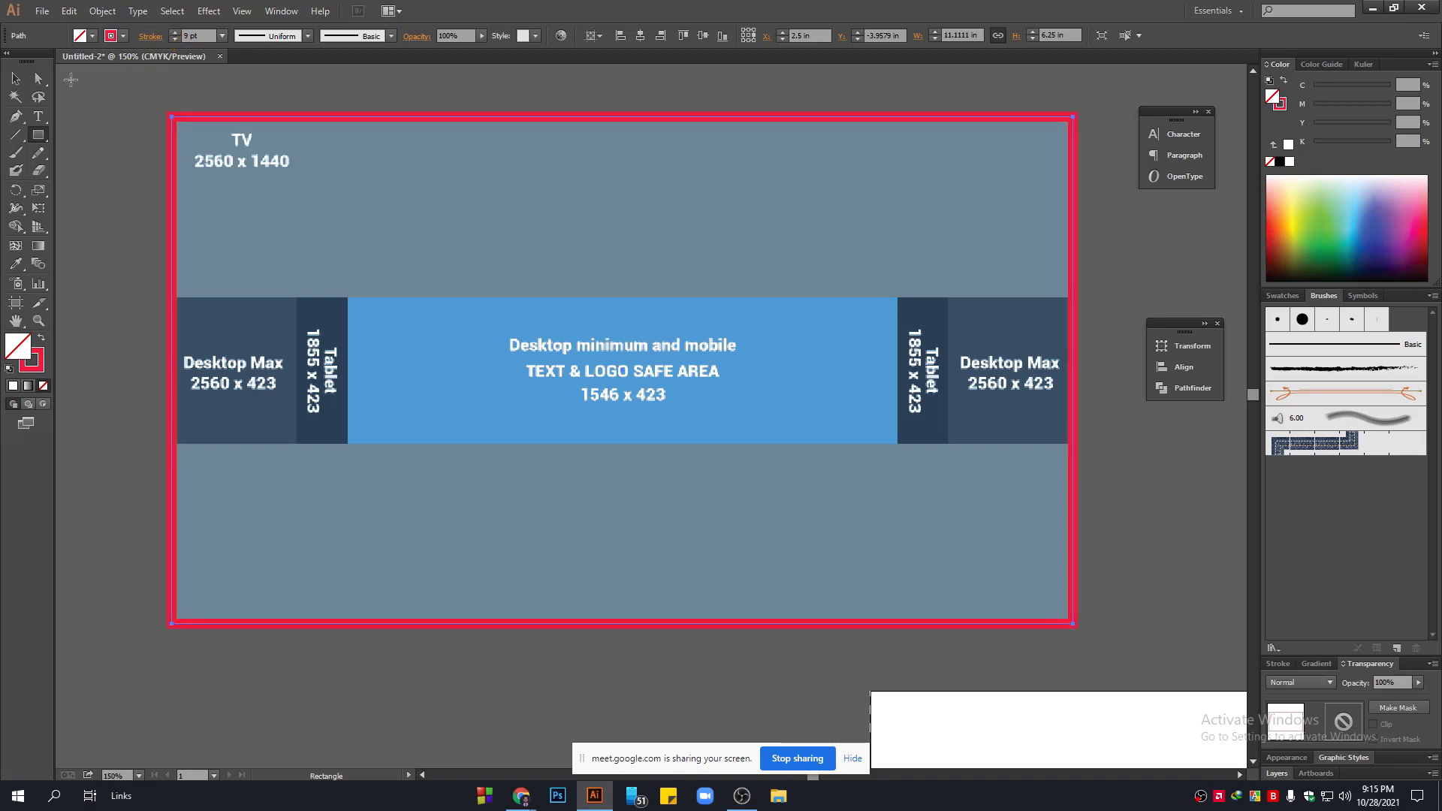
Duplicate the red outline and shrink the copy's height symmetrically to frame the central 2560 x 423 Desktop Max strip.
click(16, 78)
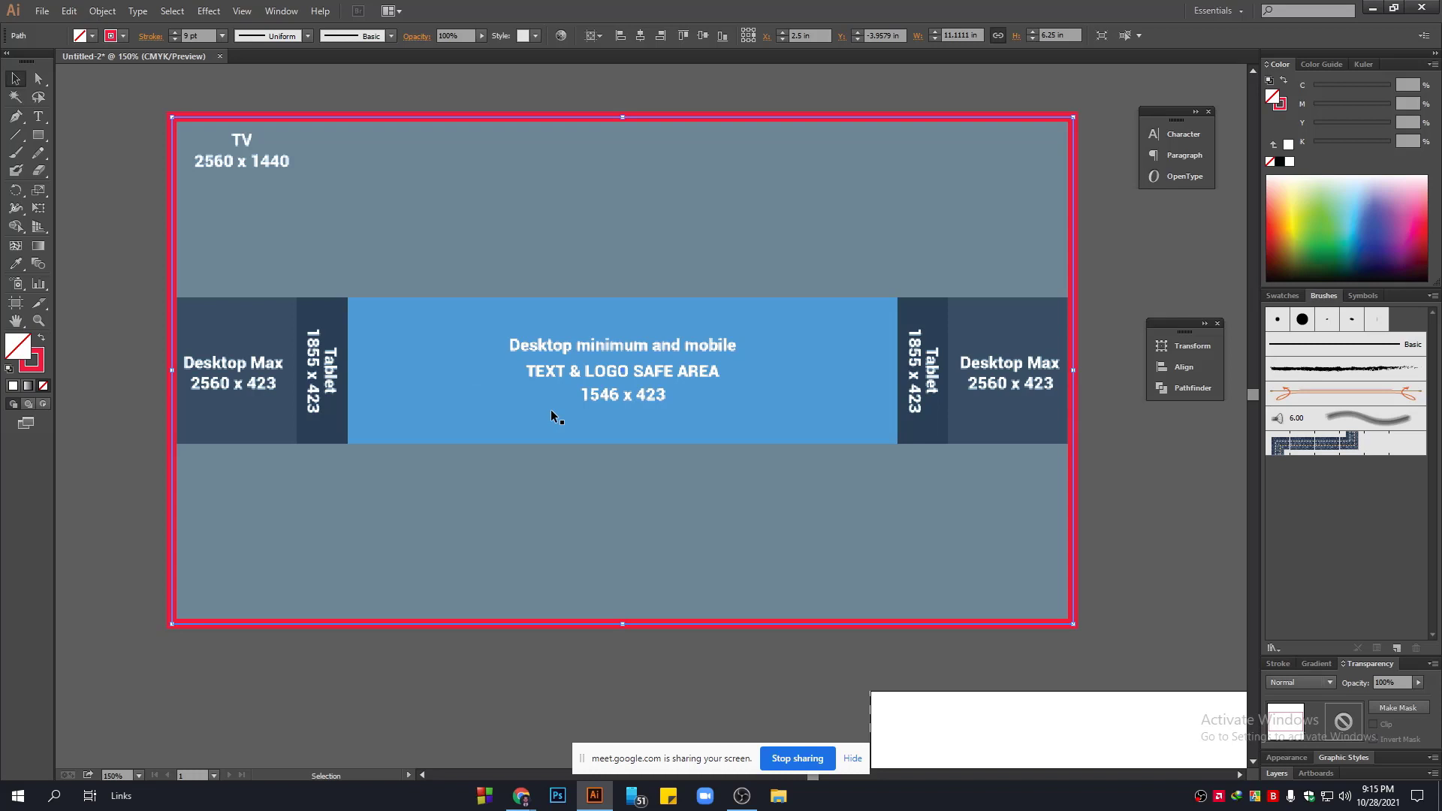
mouse_move(520, 795)
drag(623, 117, 601, 294)
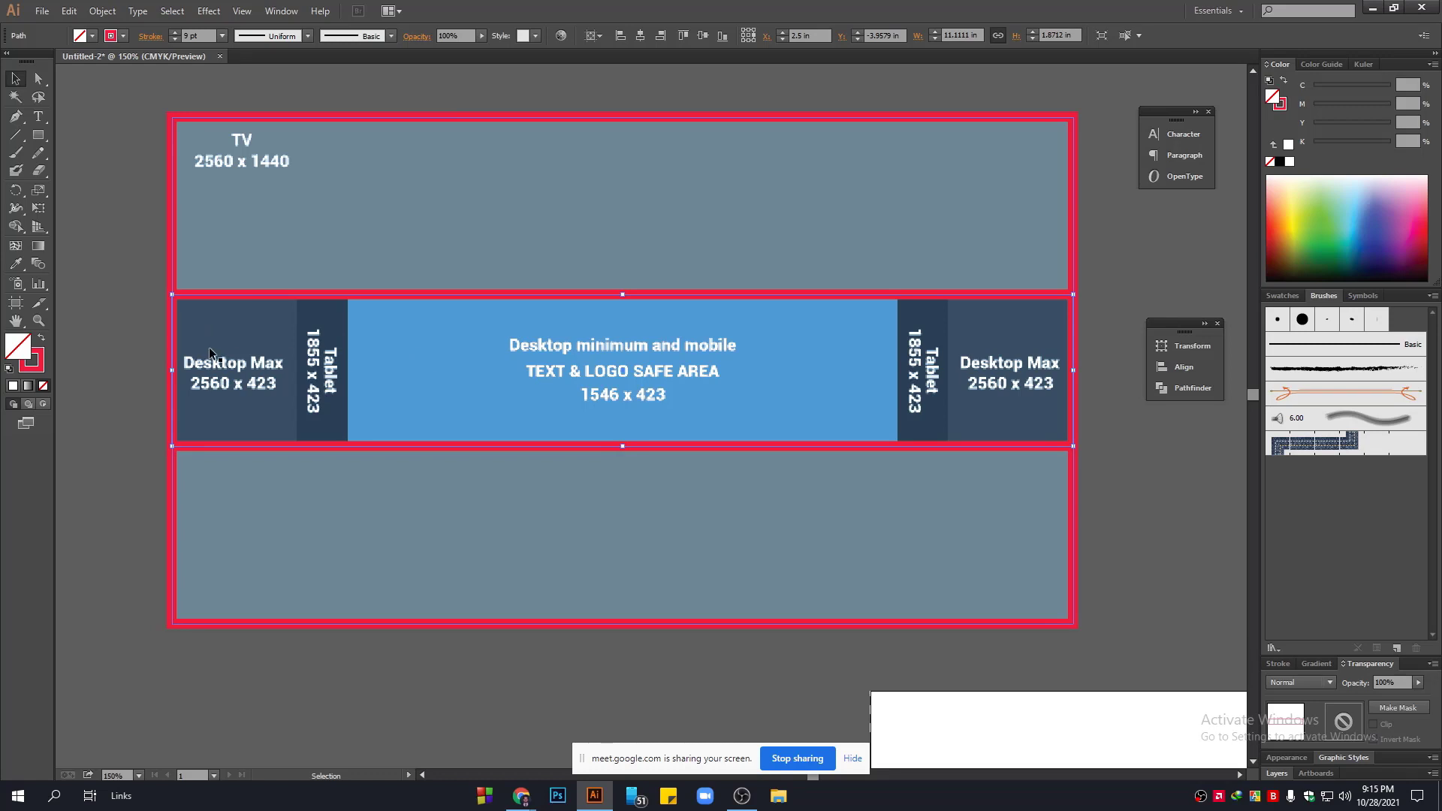
Switch to Chrome and compare the 5 Minute Skills cover photo on the desktop and mobile Facebook pages.
click(522, 796)
click(422, 721)
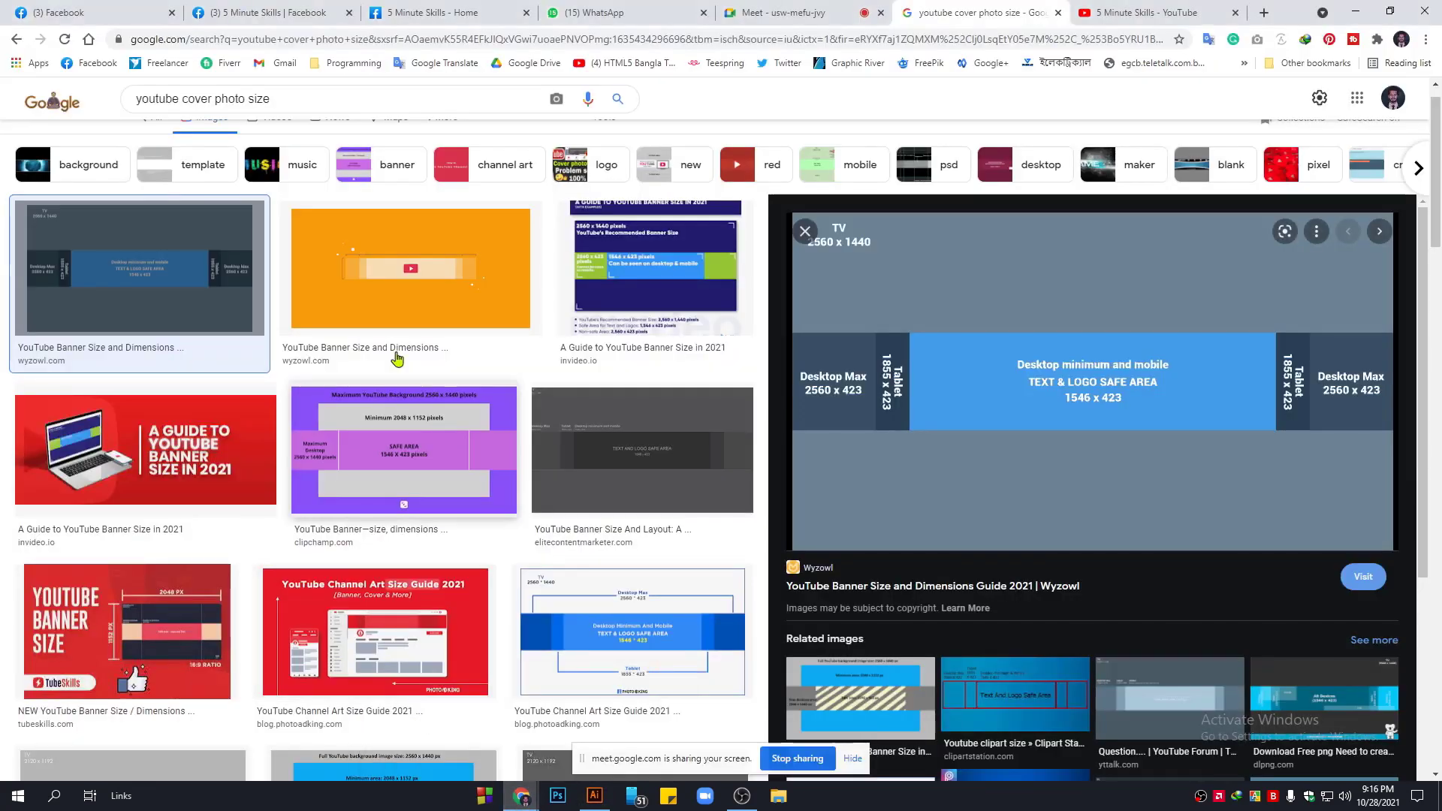
click(271, 12)
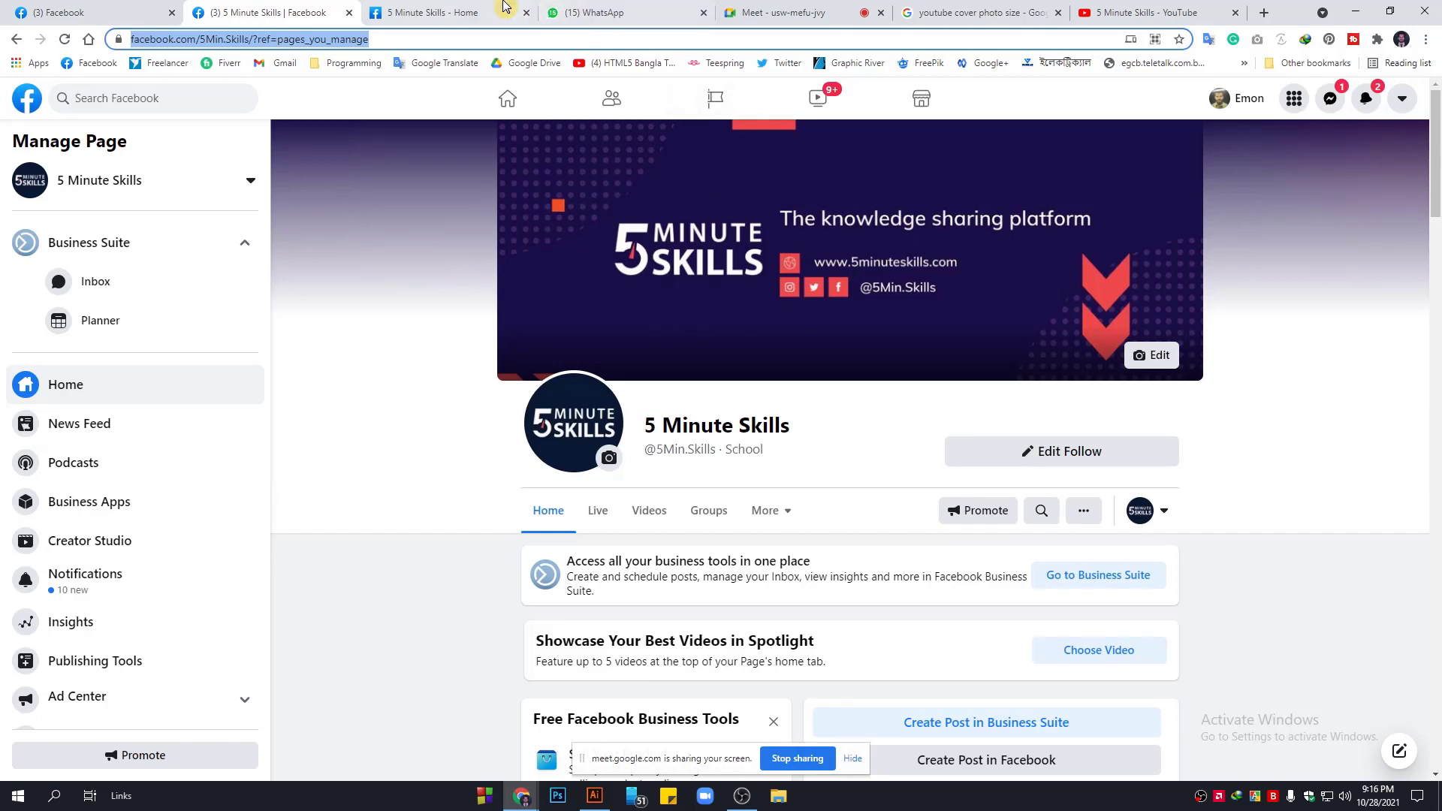
click(471, 13)
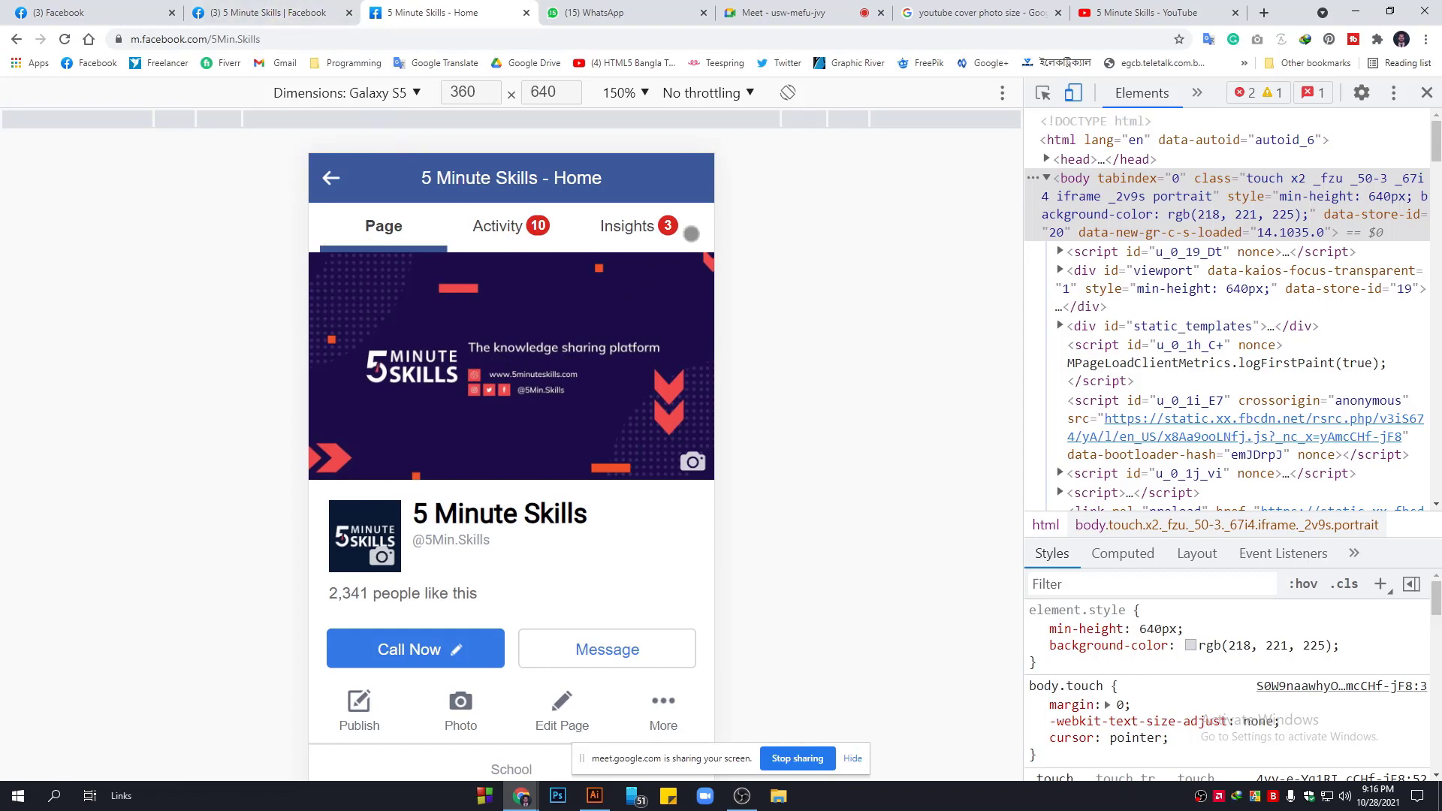
Admit all waiting participants to the Google Meet call and mute everyone.
click(807, 8)
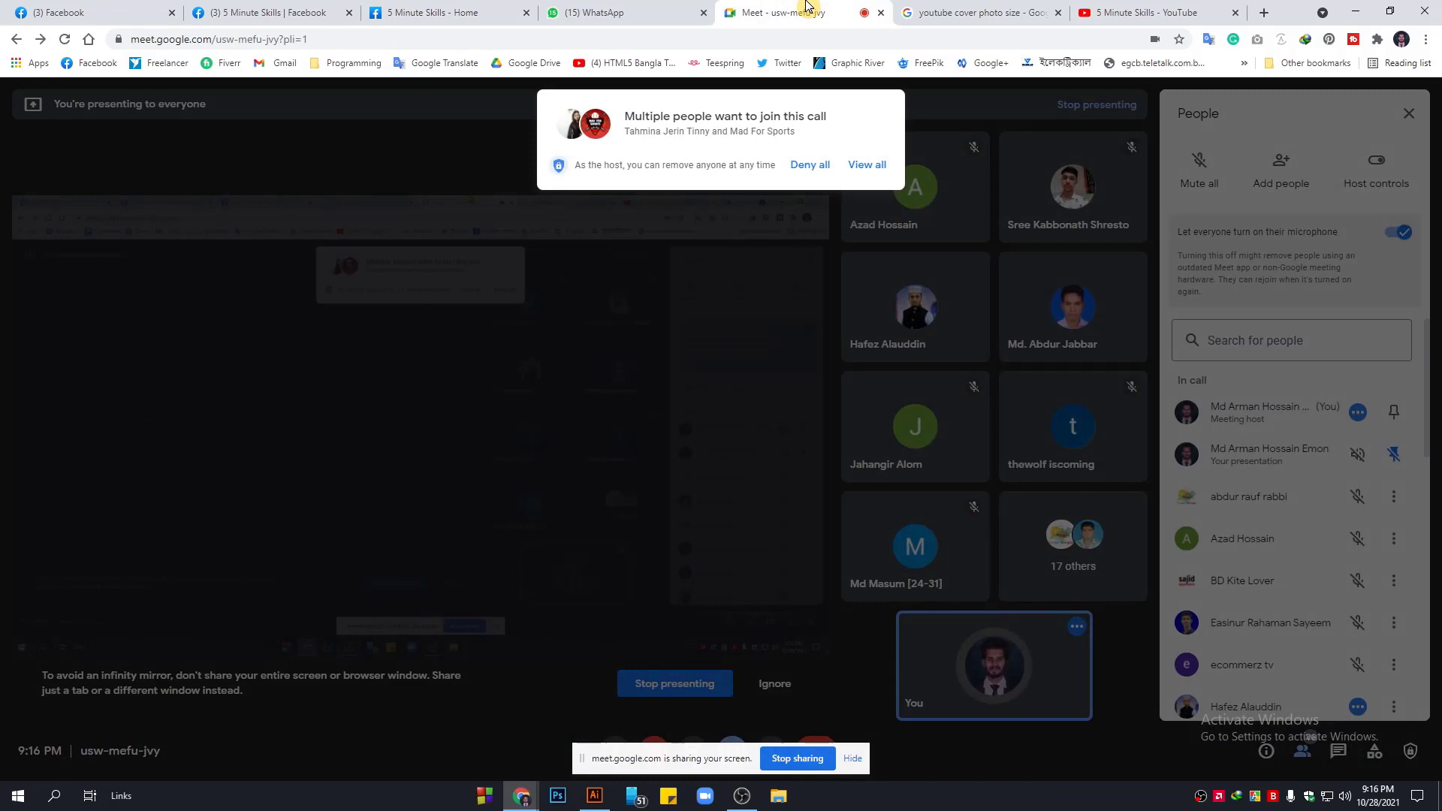
click(867, 165)
click(865, 263)
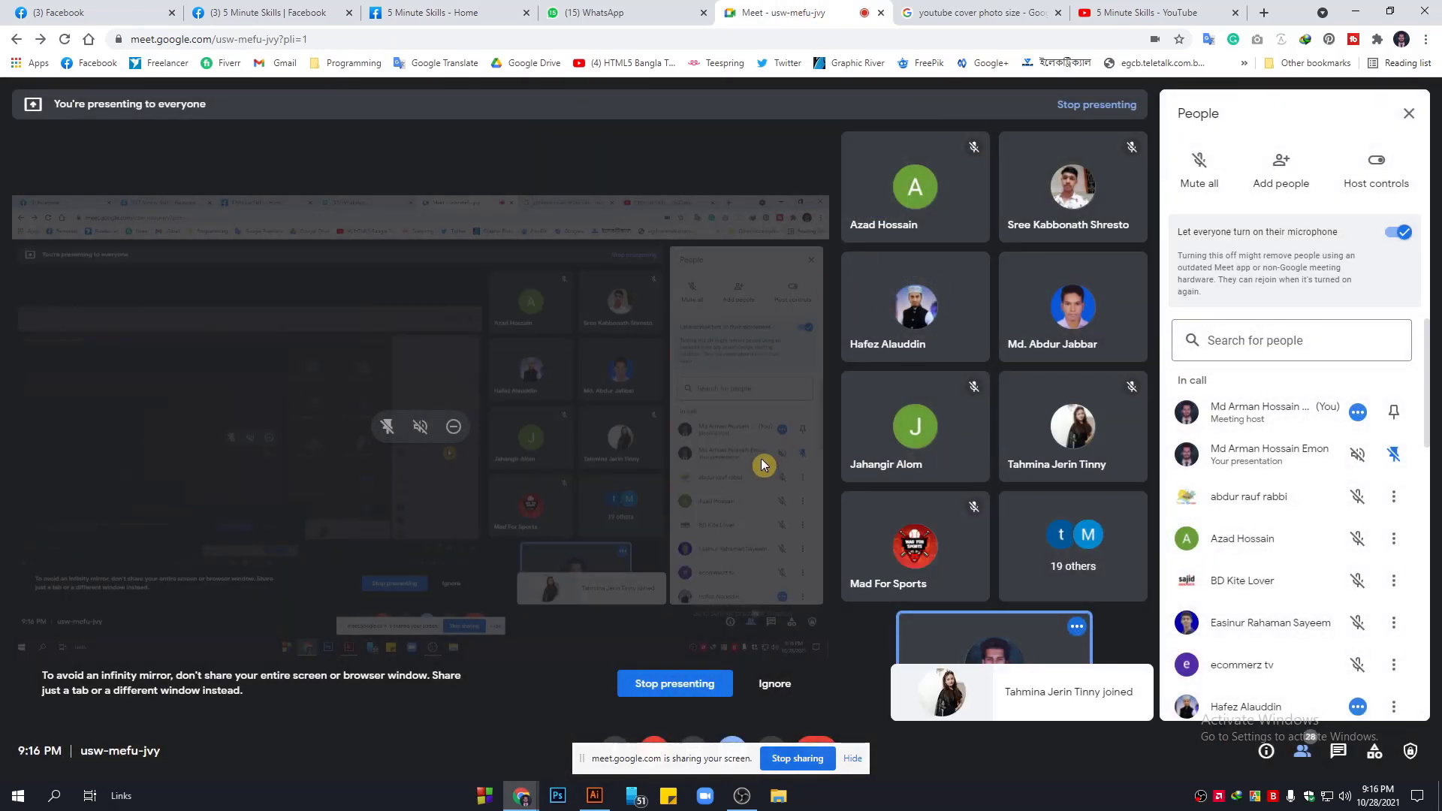
click(1197, 207)
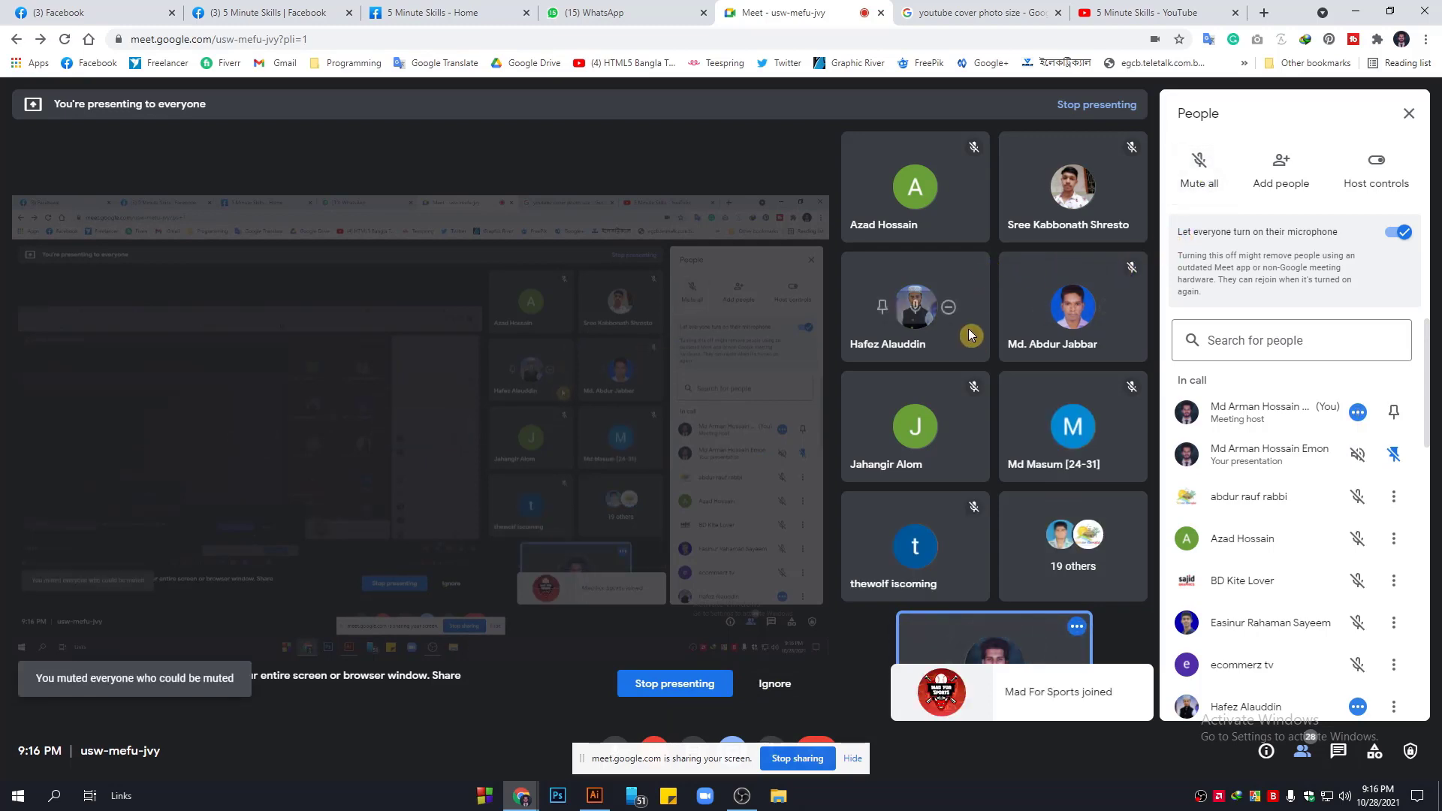
Back in Illustrator, duplicate the strip outline symmetrically narrowed to about 8.03 in for the tablet area and 6.75 in for the safe area.
click(593, 795)
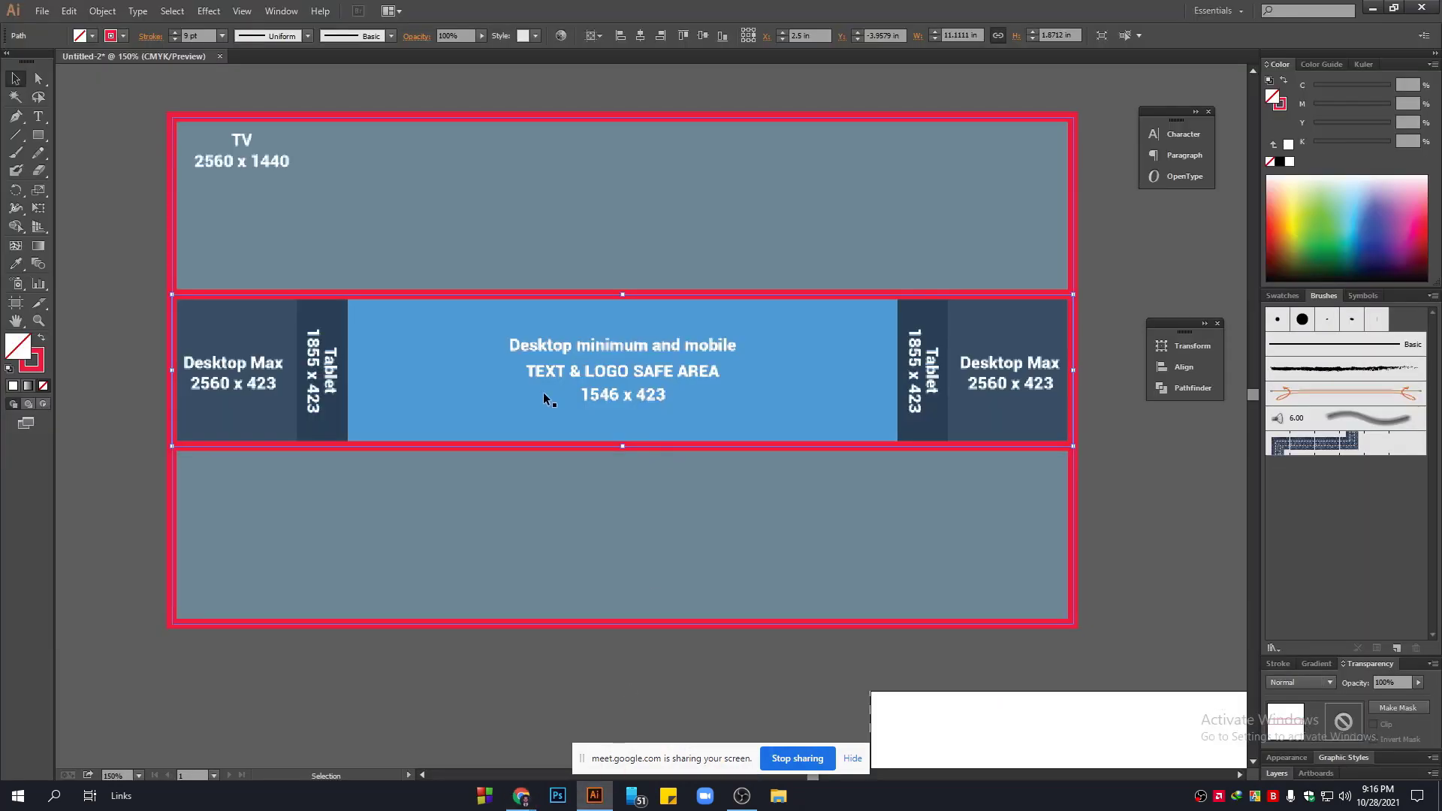
scroll(543, 398, up, 2)
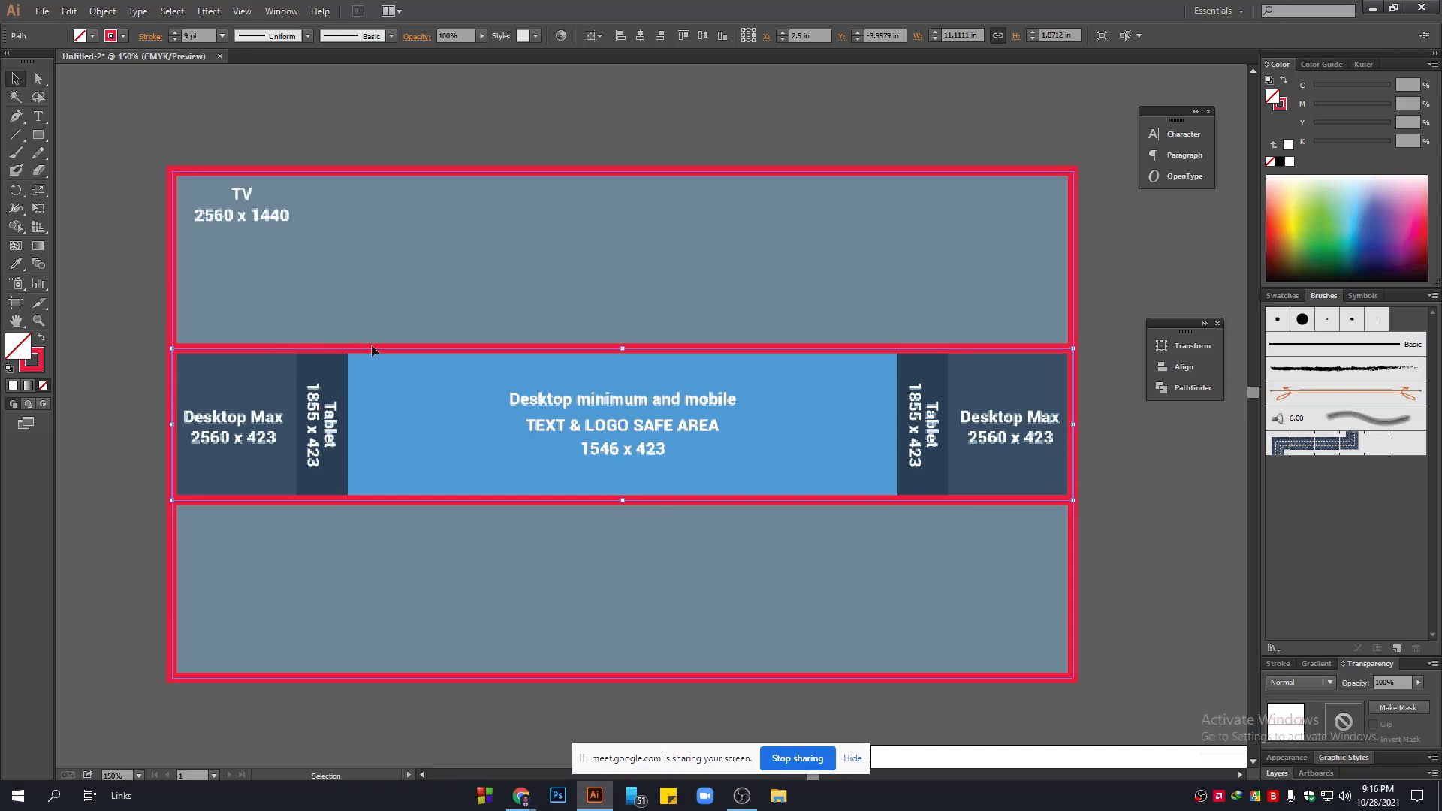
key(ctrl)
drag(1073, 424, 949, 427)
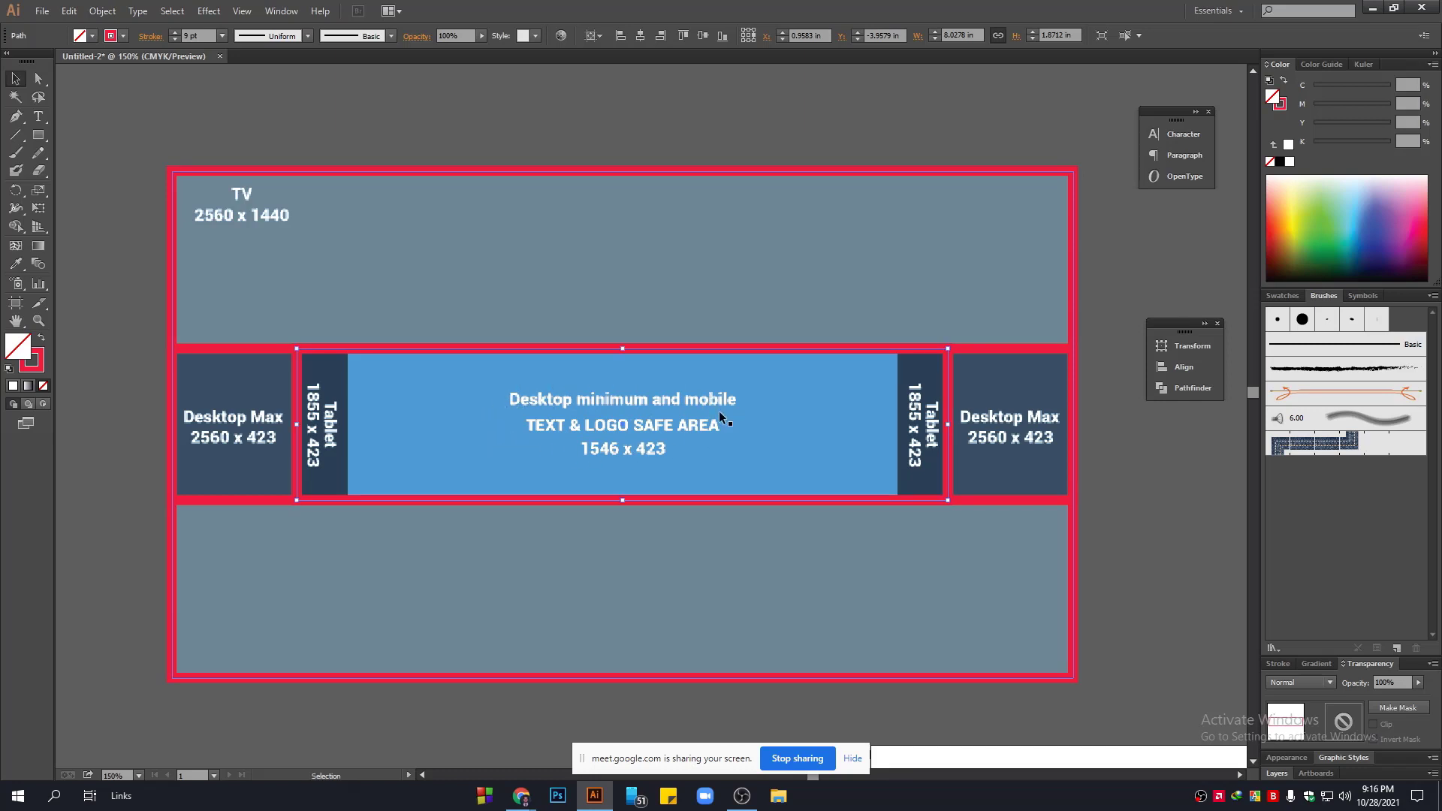
drag(922, 424, 896, 424)
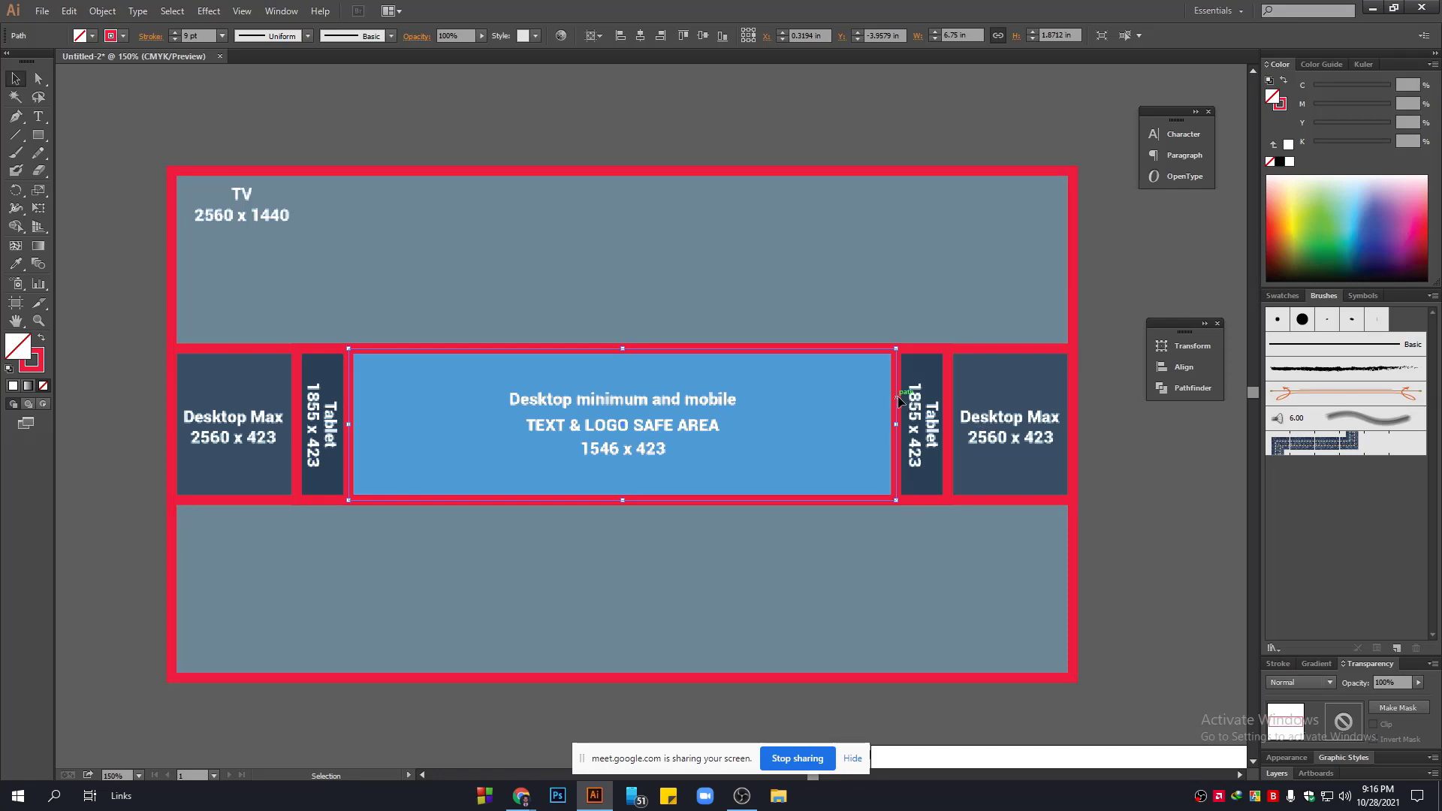
Examine the outlined TV, Desktop Max and text and logo safe areas of the banner layout.
drag(1135, 476, 1089, 417)
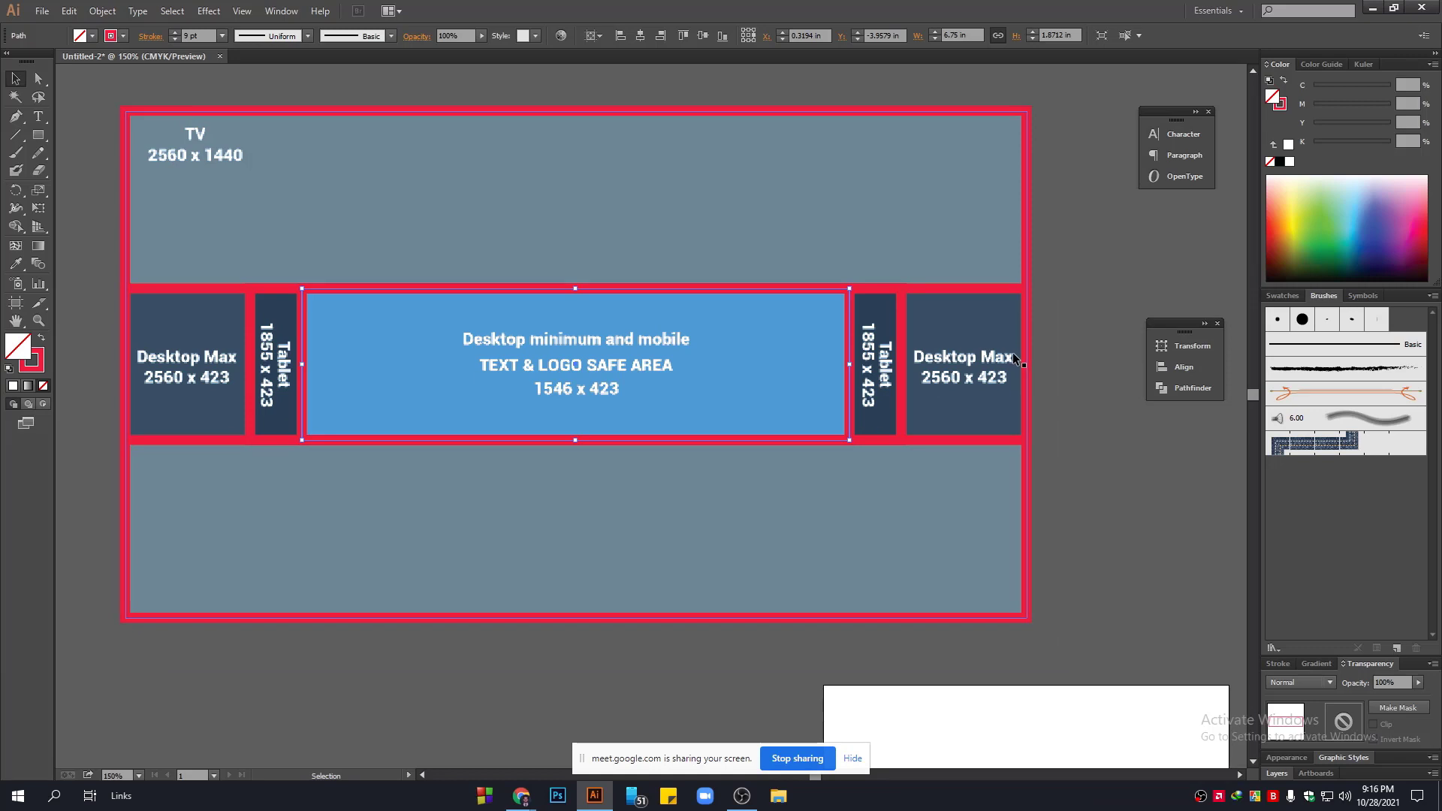
click(1103, 451)
click(850, 340)
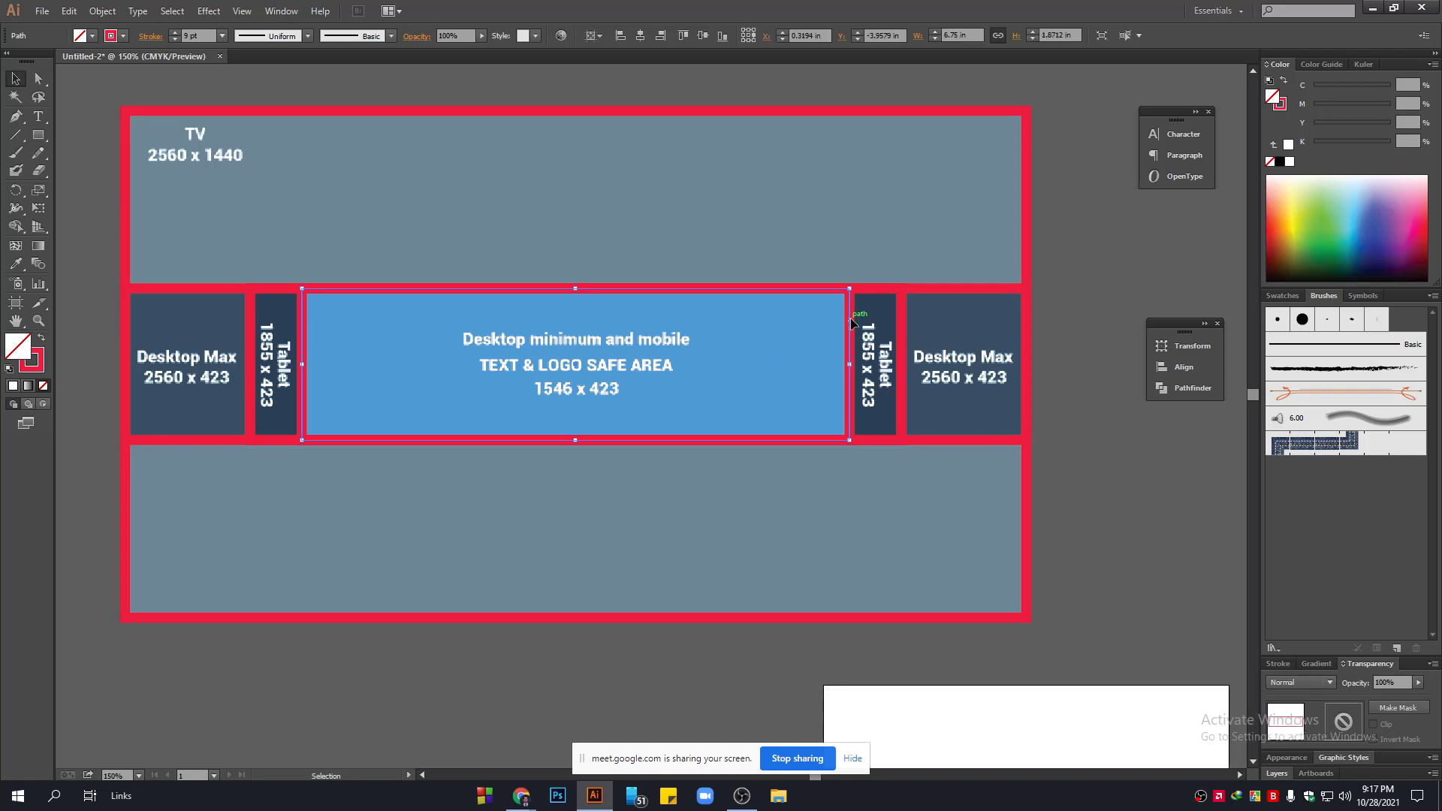
click(1027, 343)
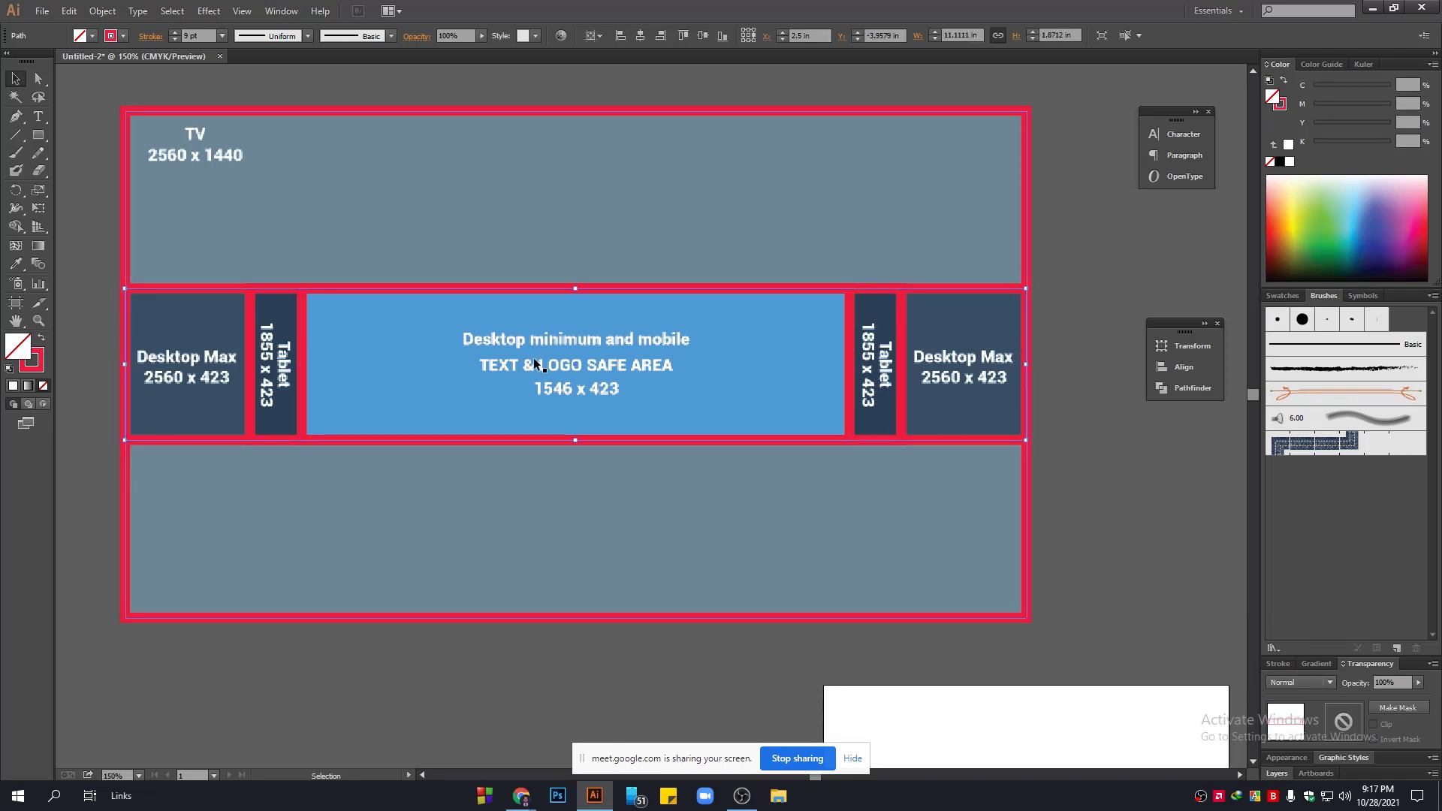
drag(513, 275, 649, 320)
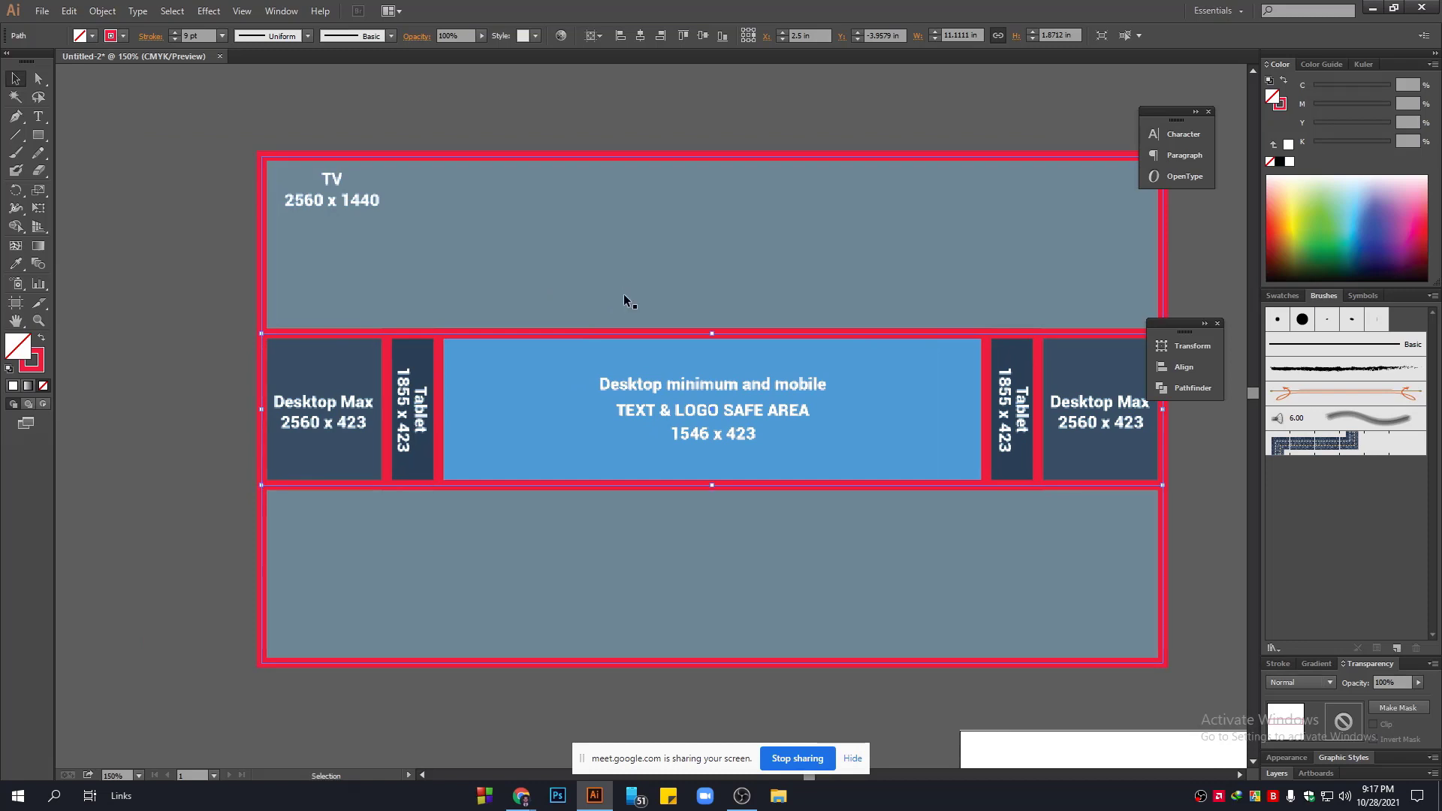
drag(870, 322, 702, 327)
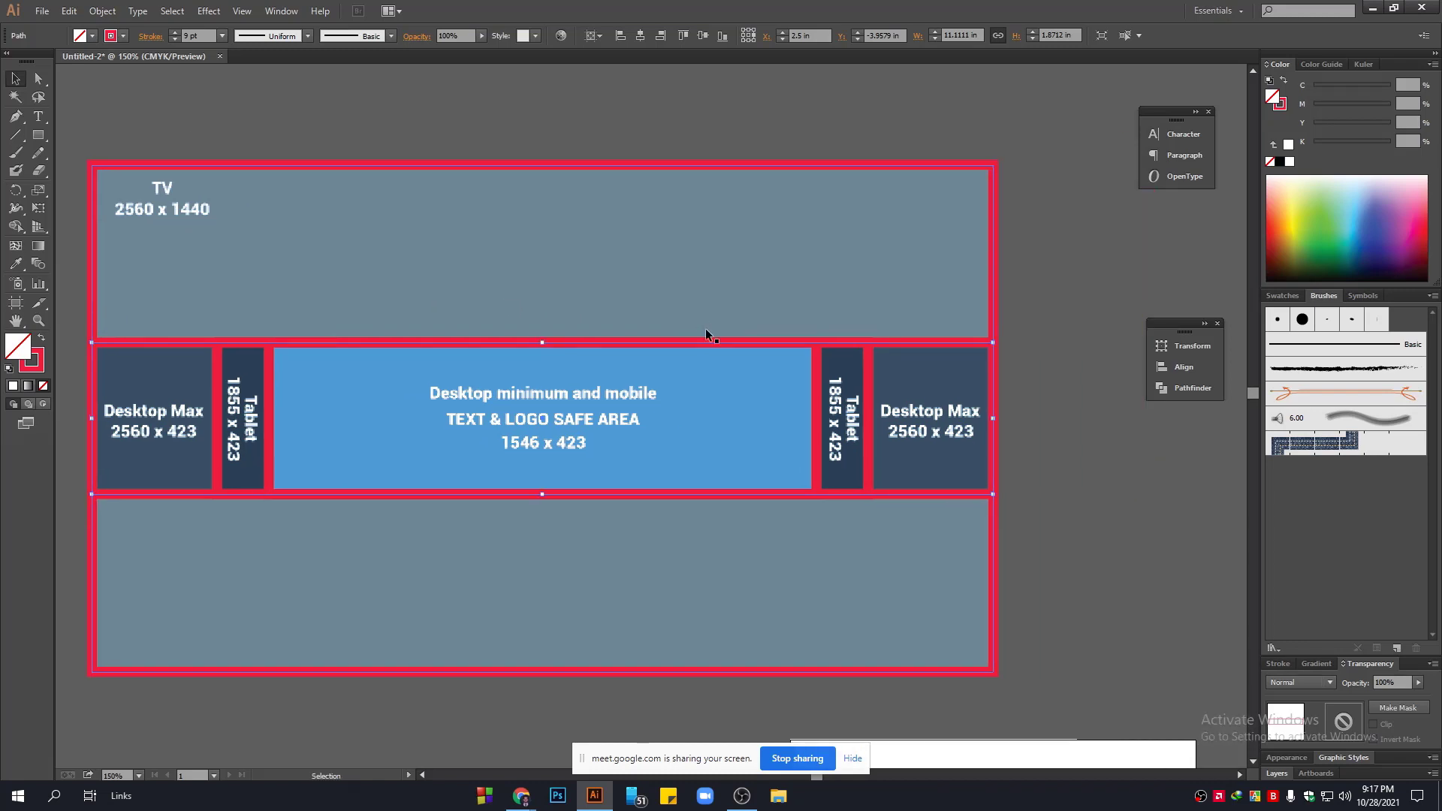
drag(323, 269, 482, 279)
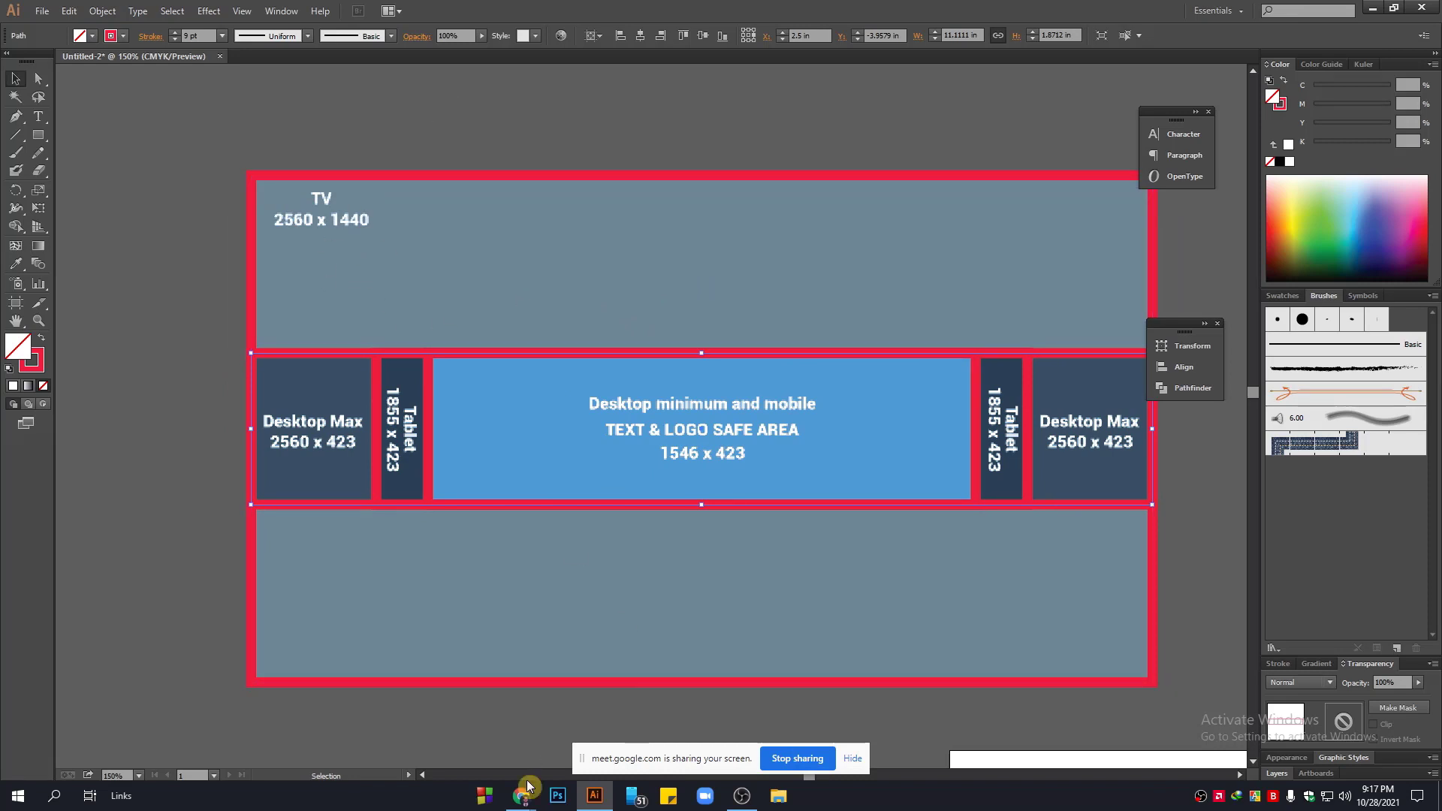
Admit the waiting participant to the Google Meet call and return to the banner layout in Illustrator.
mouse_move(528, 787)
click(449, 736)
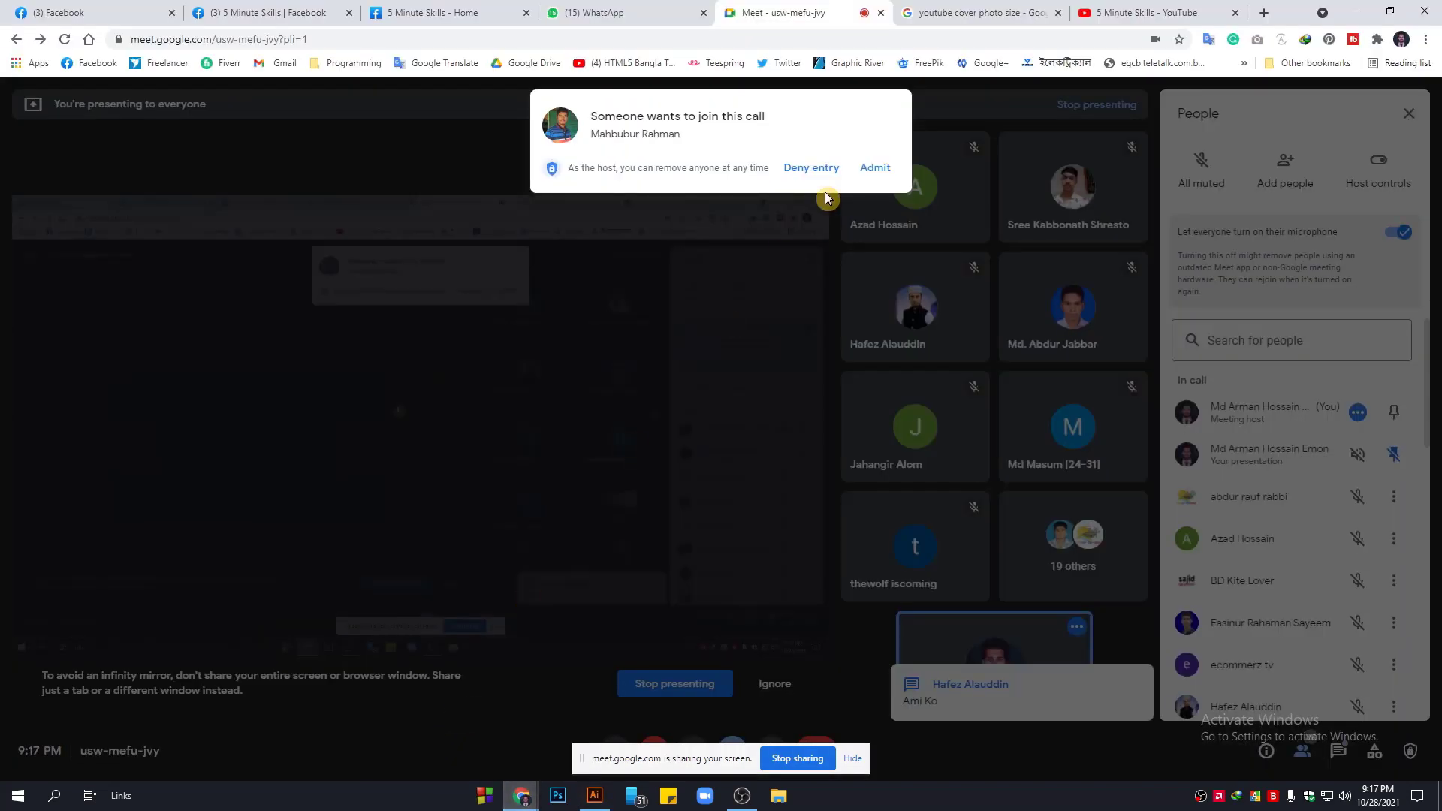
click(865, 182)
click(596, 797)
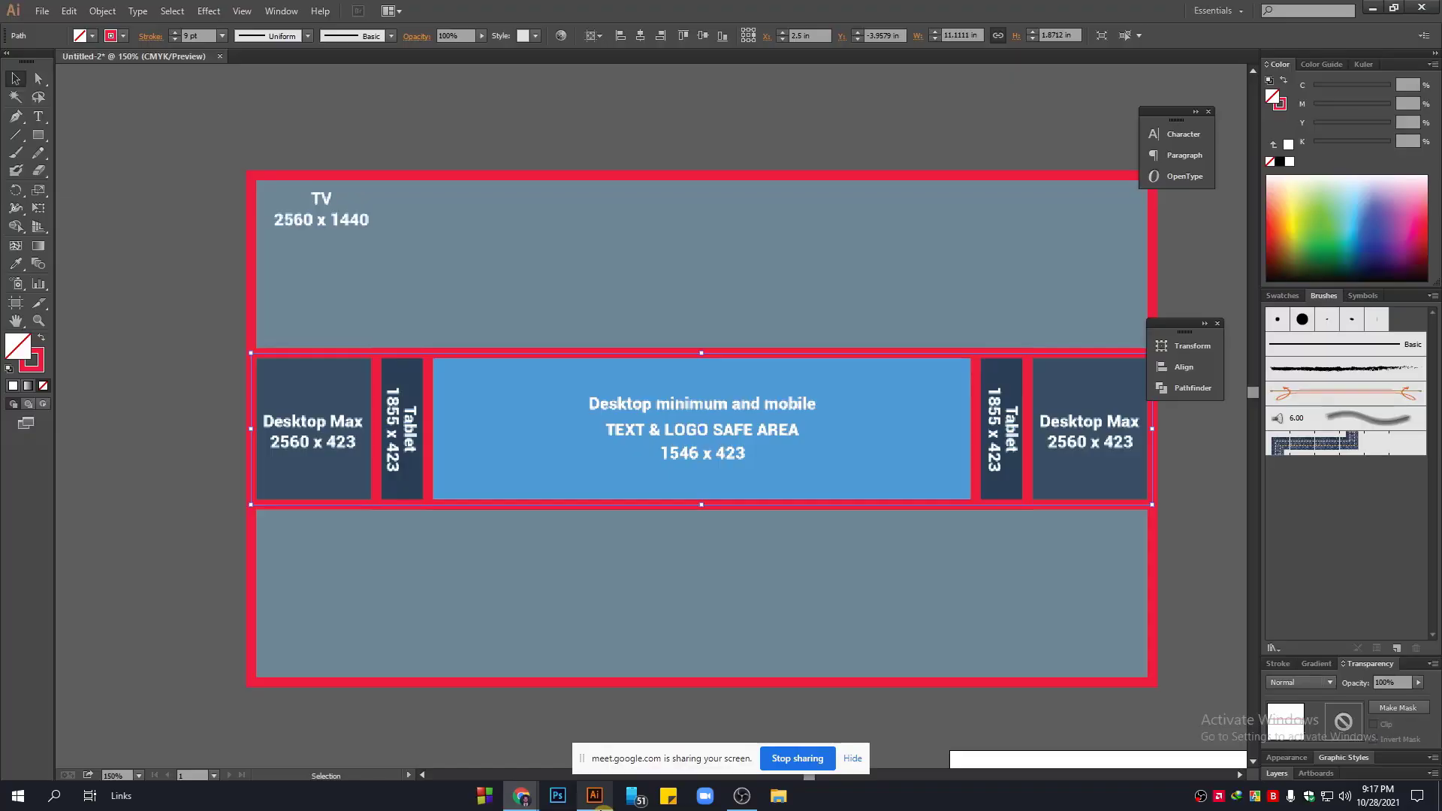
drag(737, 344, 620, 342)
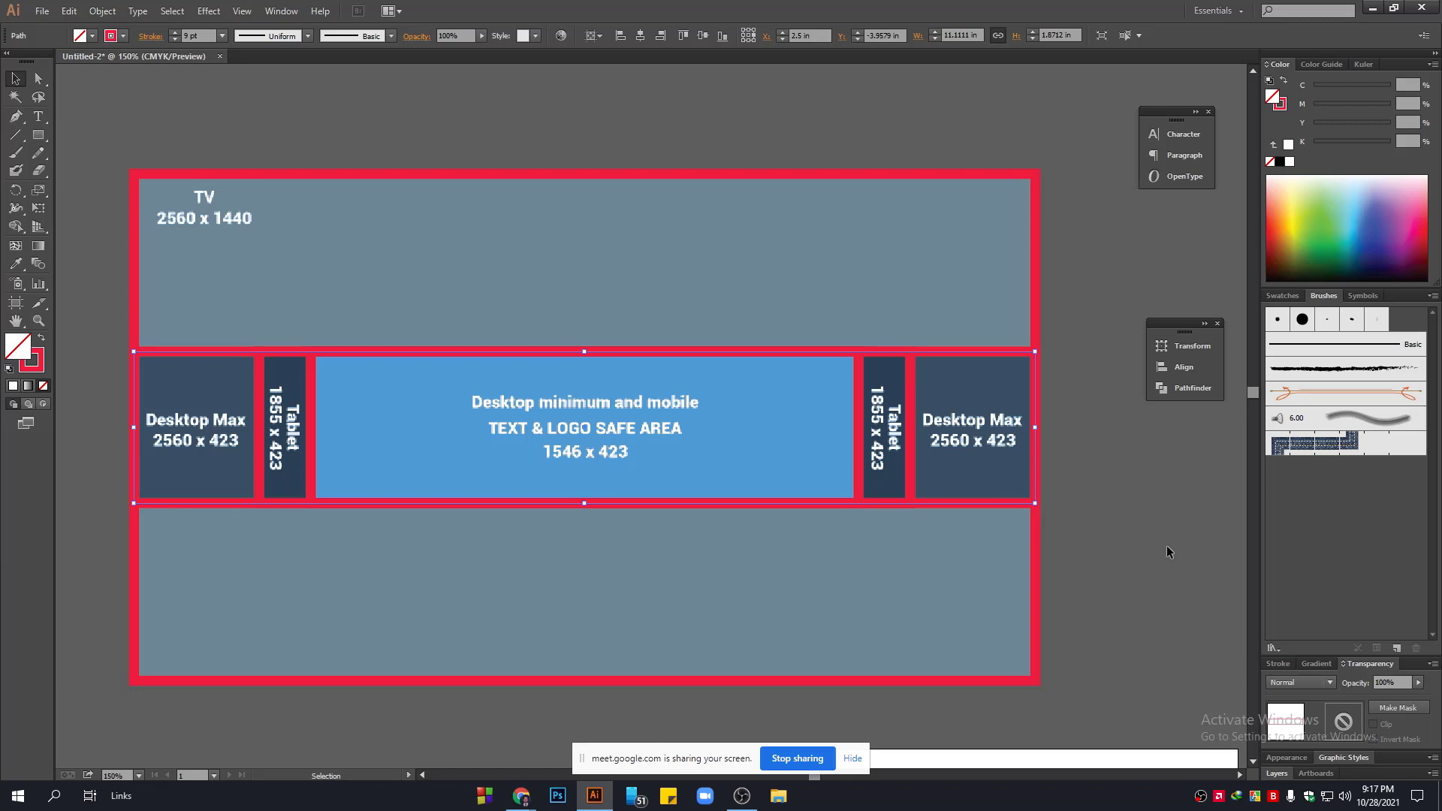
mouse_move(1133, 586)
mouse_down()
mouse_move(1142, 531)
mouse_move(1142, 582)
mouse_move(1125, 521)
mouse_move(1131, 565)
mouse_up()
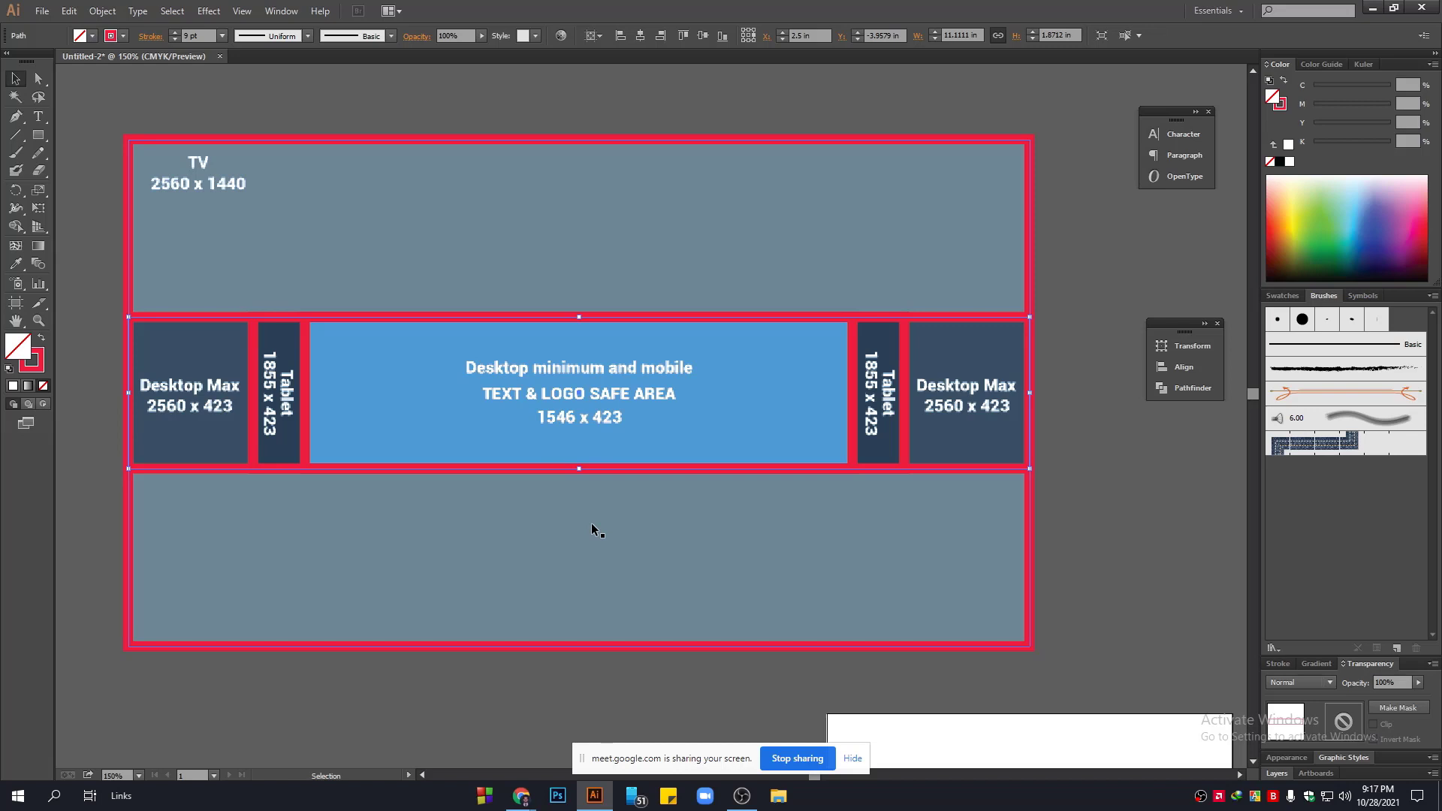
Examine the full banner layout and isolate the outer TV 2560 x 1440 outline as the selected object.
drag(596, 525, 579, 478)
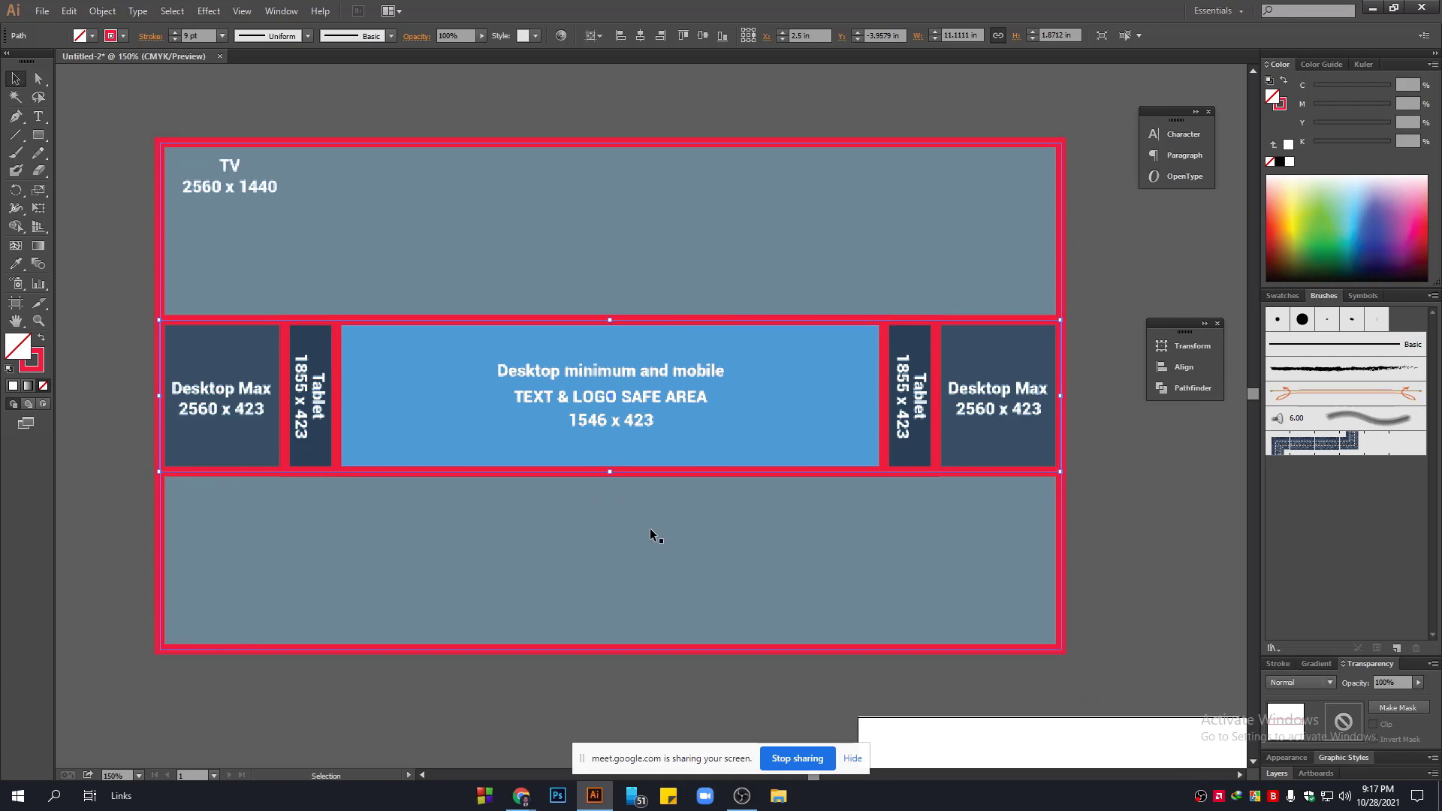
drag(798, 552, 772, 573)
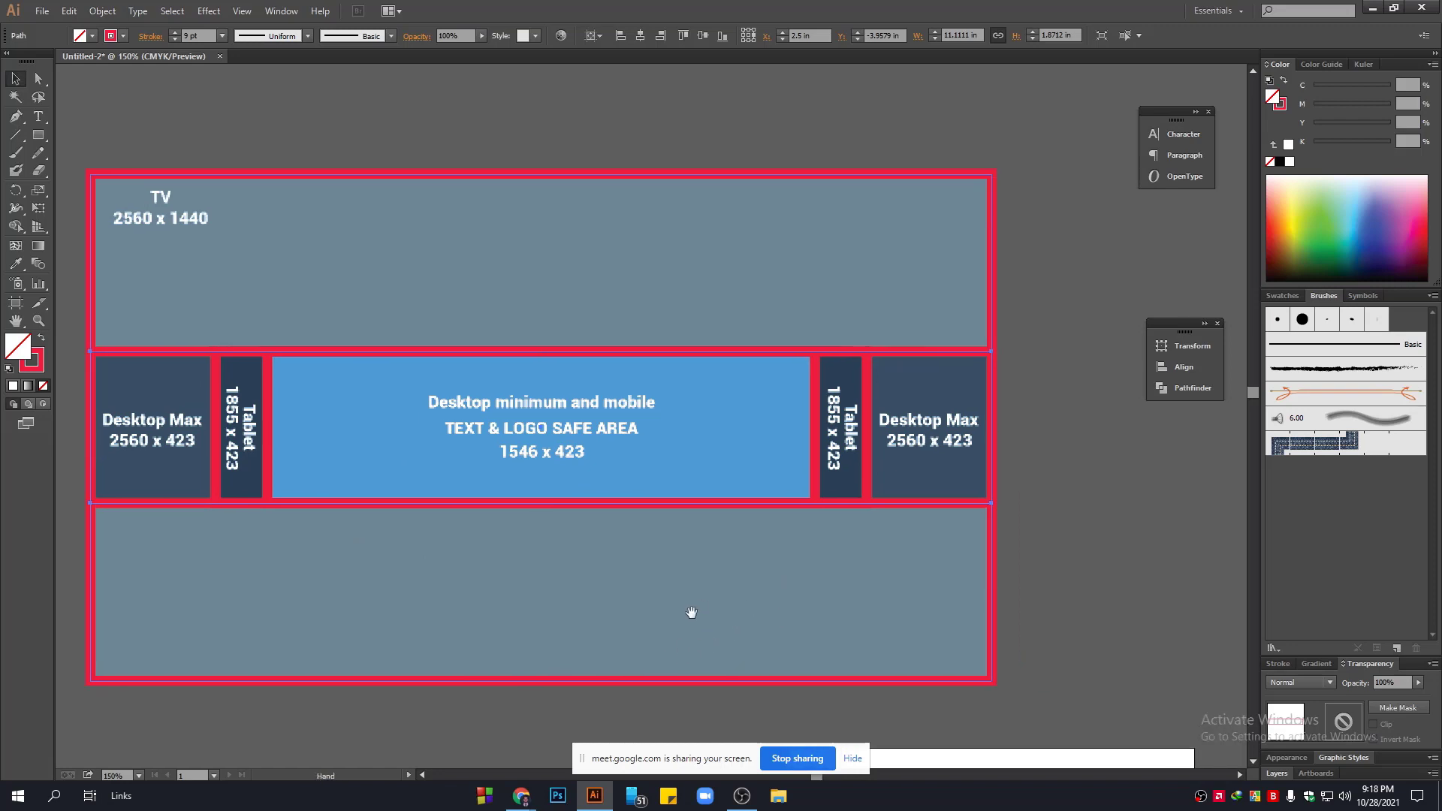
drag(688, 611, 778, 549)
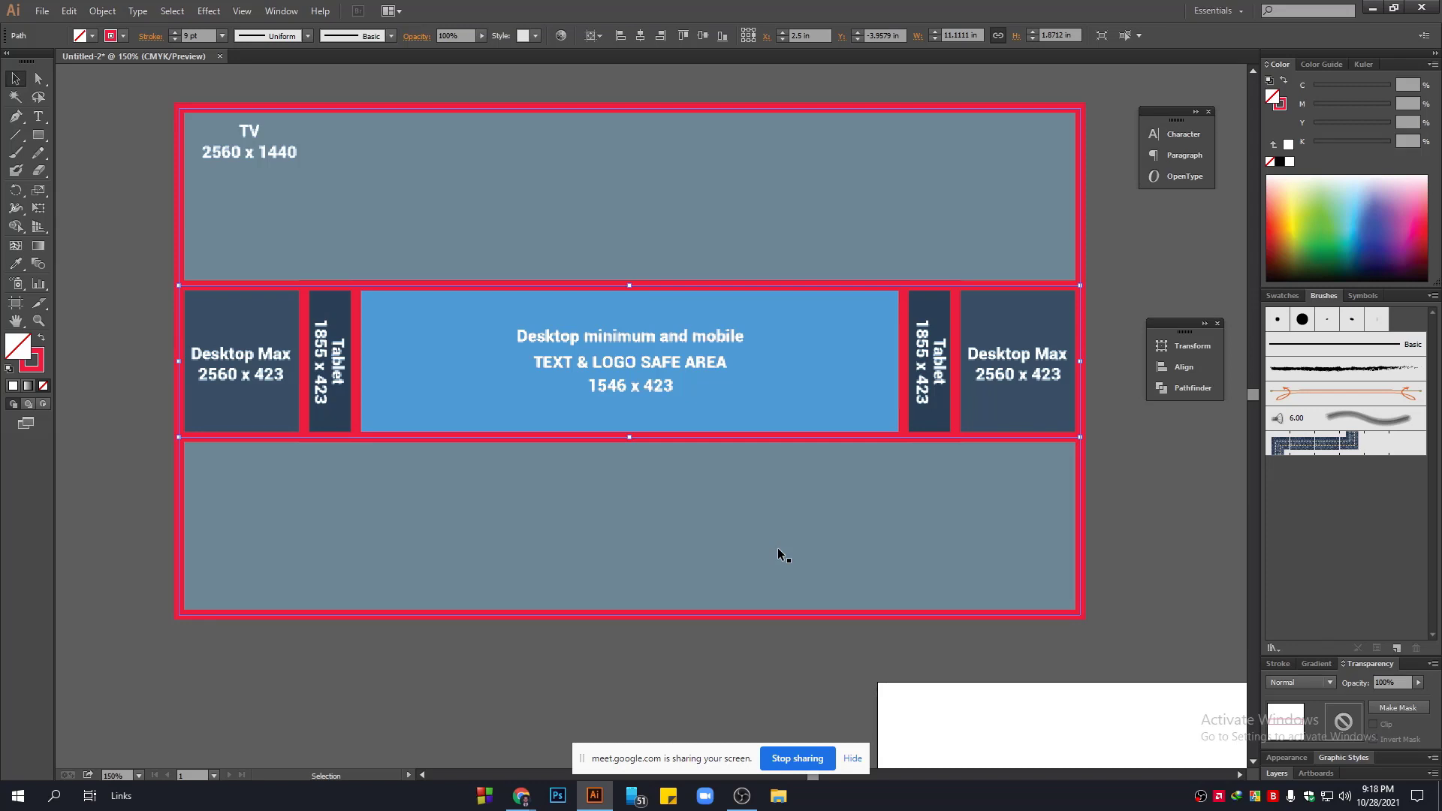
click(273, 113)
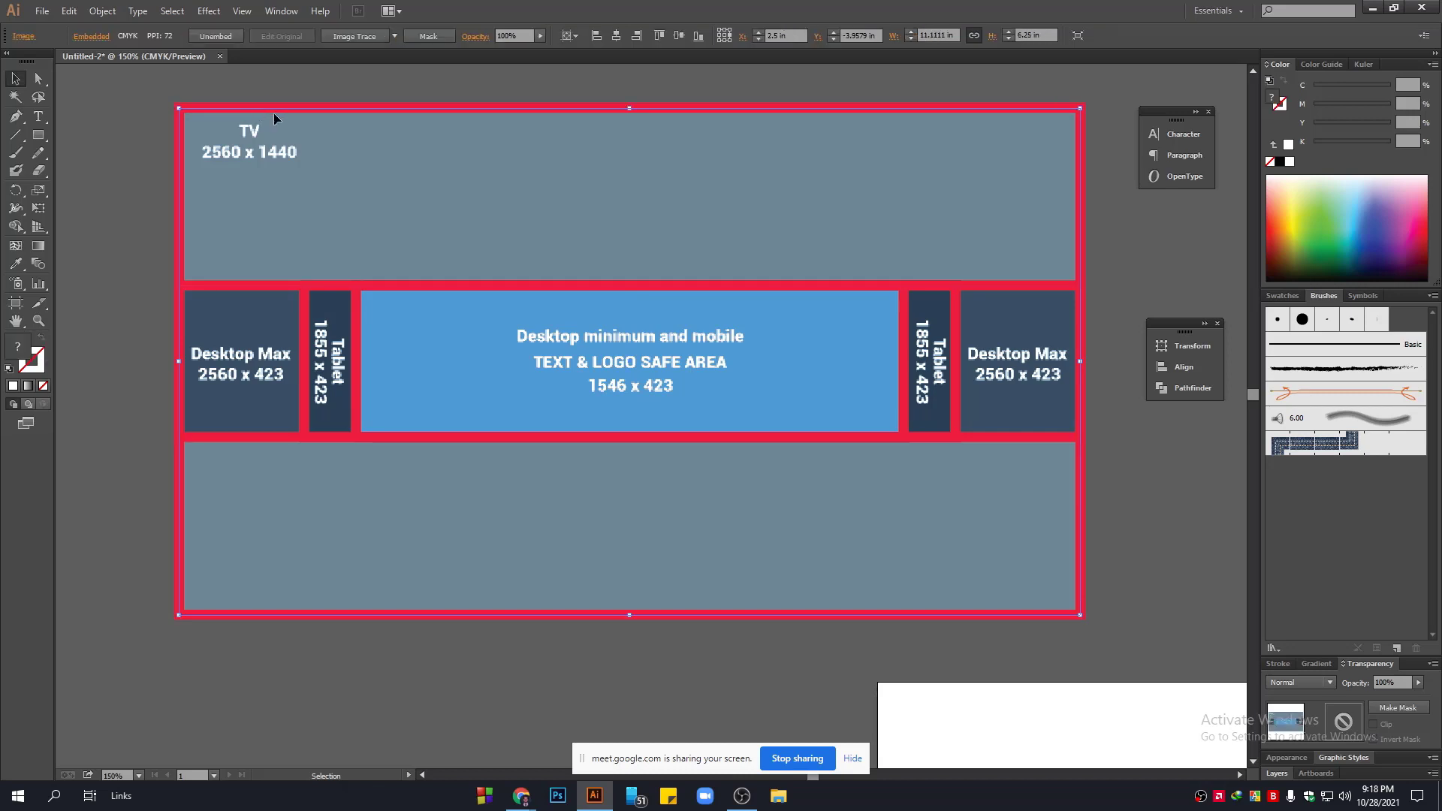
double_click(215, 106)
double_click(97, 168)
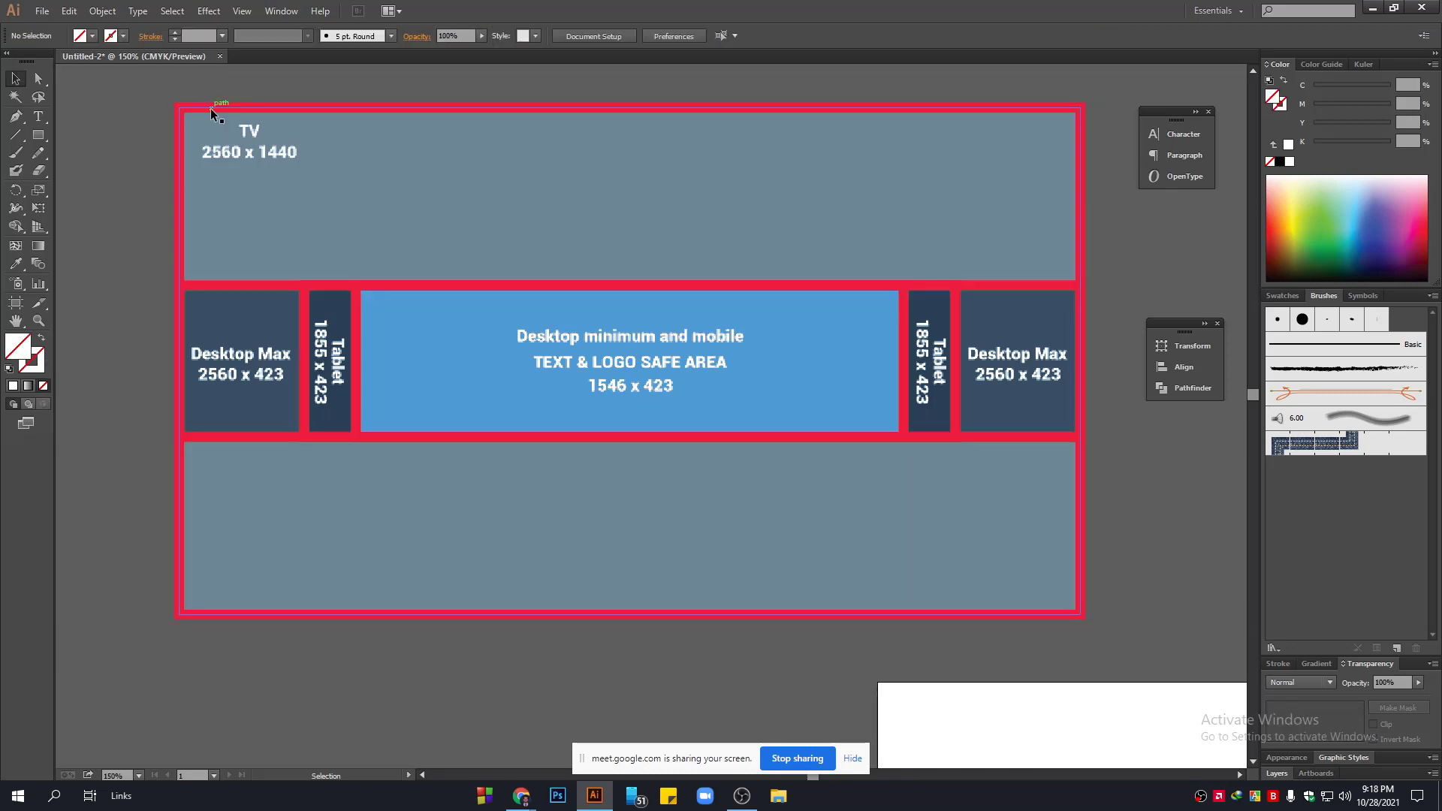
drag(210, 108, 245, 110)
key(ctrl+z)
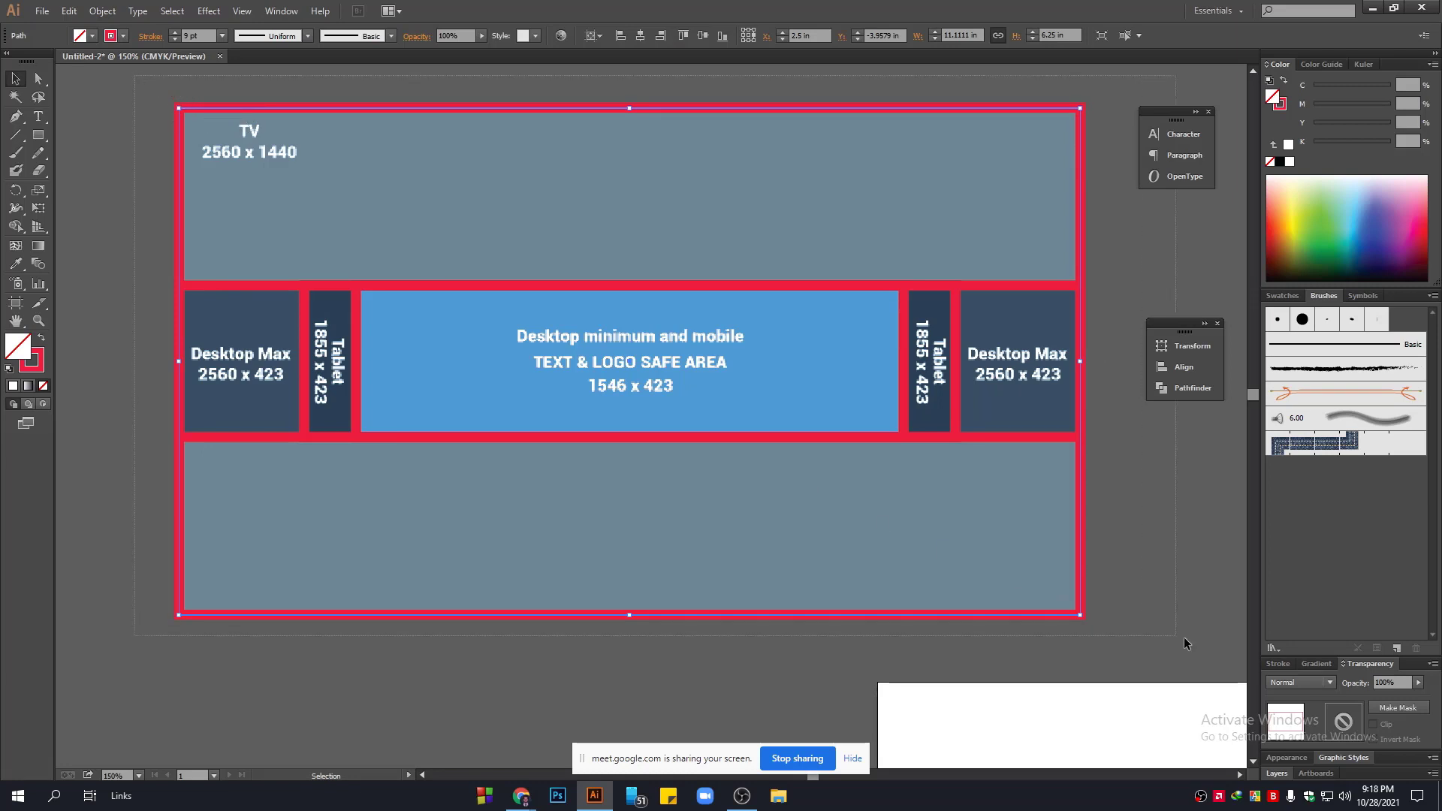
key(ctrl+a)
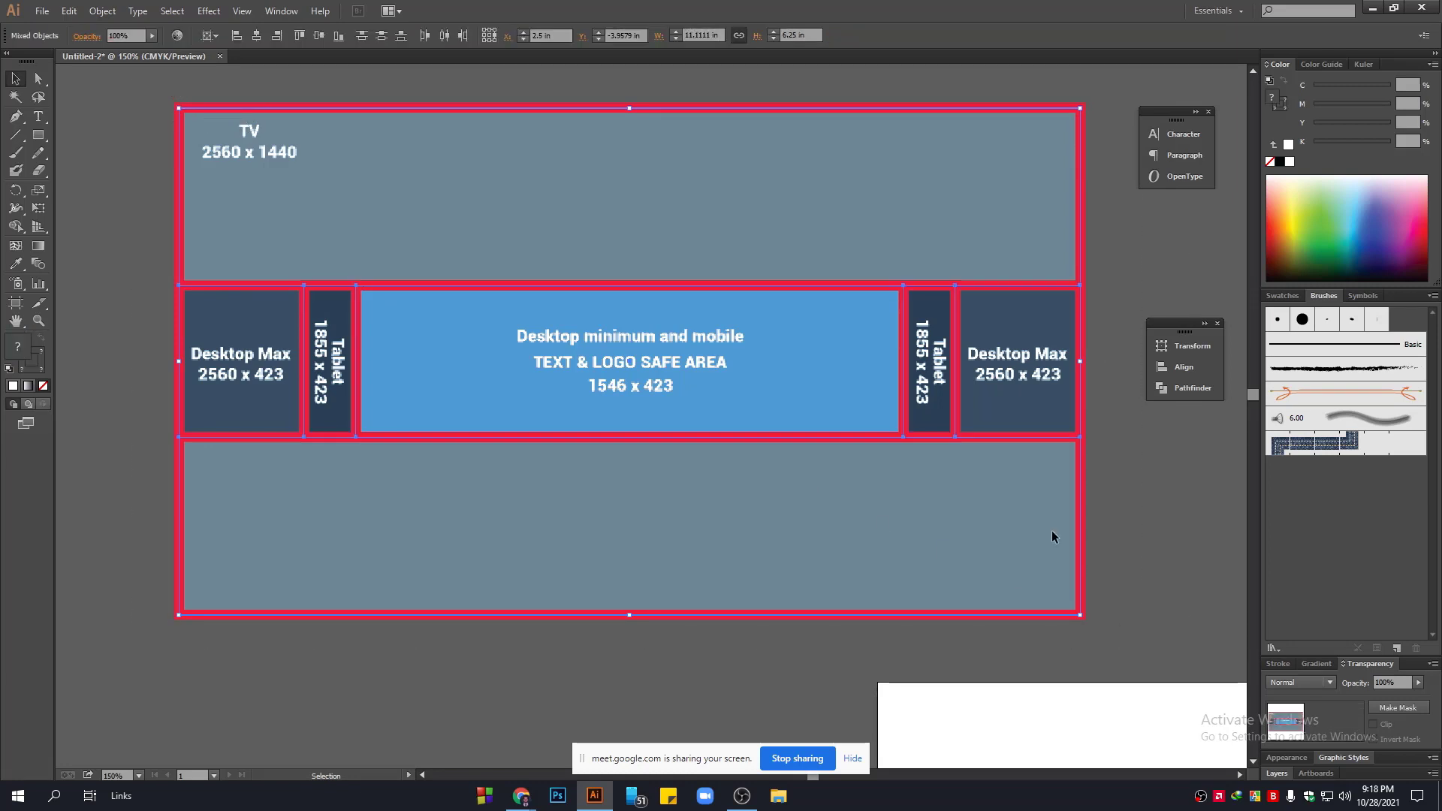
click(153, 267)
click(189, 112)
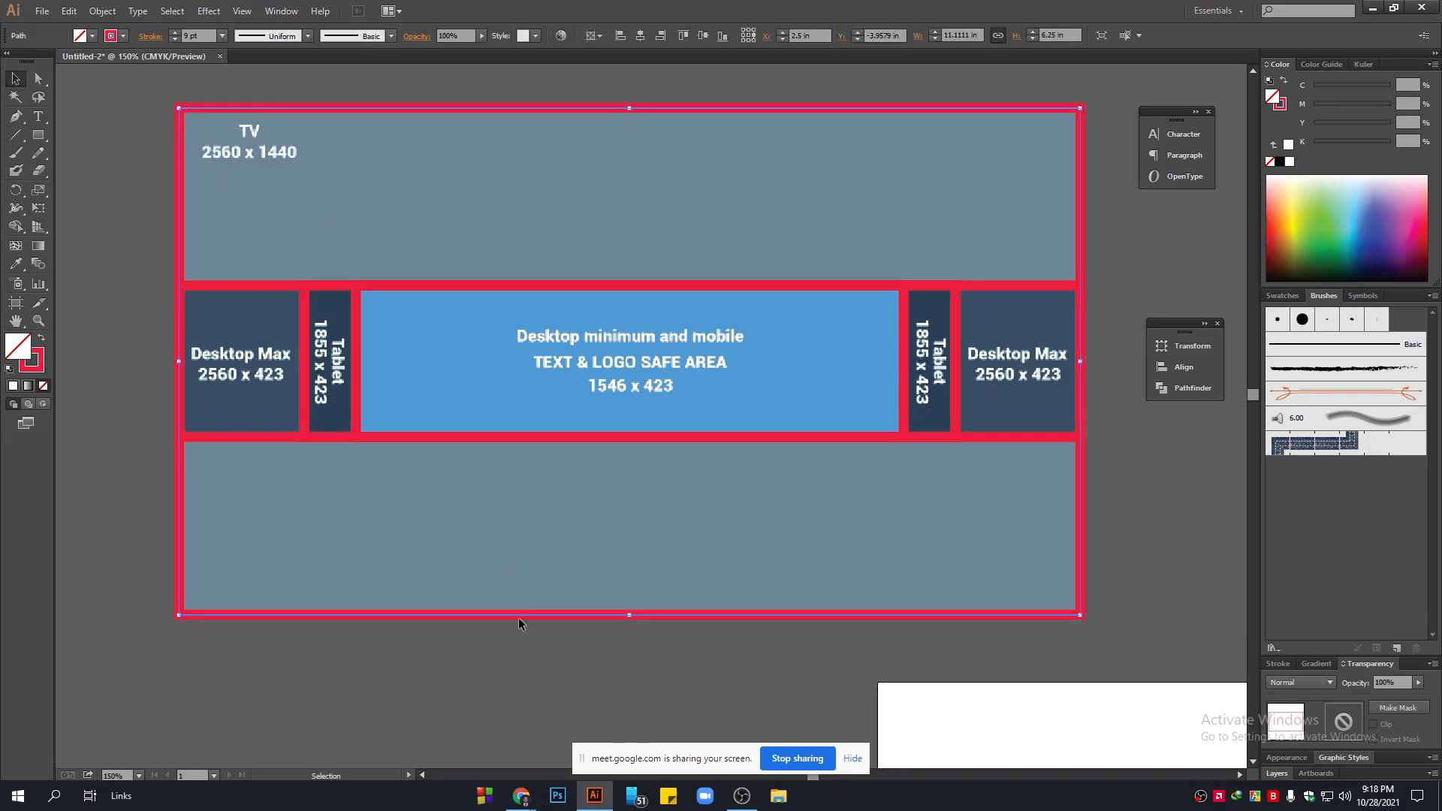
Switch to Chrome and show the published banner on the 5 Minute Skills YouTube channel page.
mouse_move(521, 795)
click(439, 709)
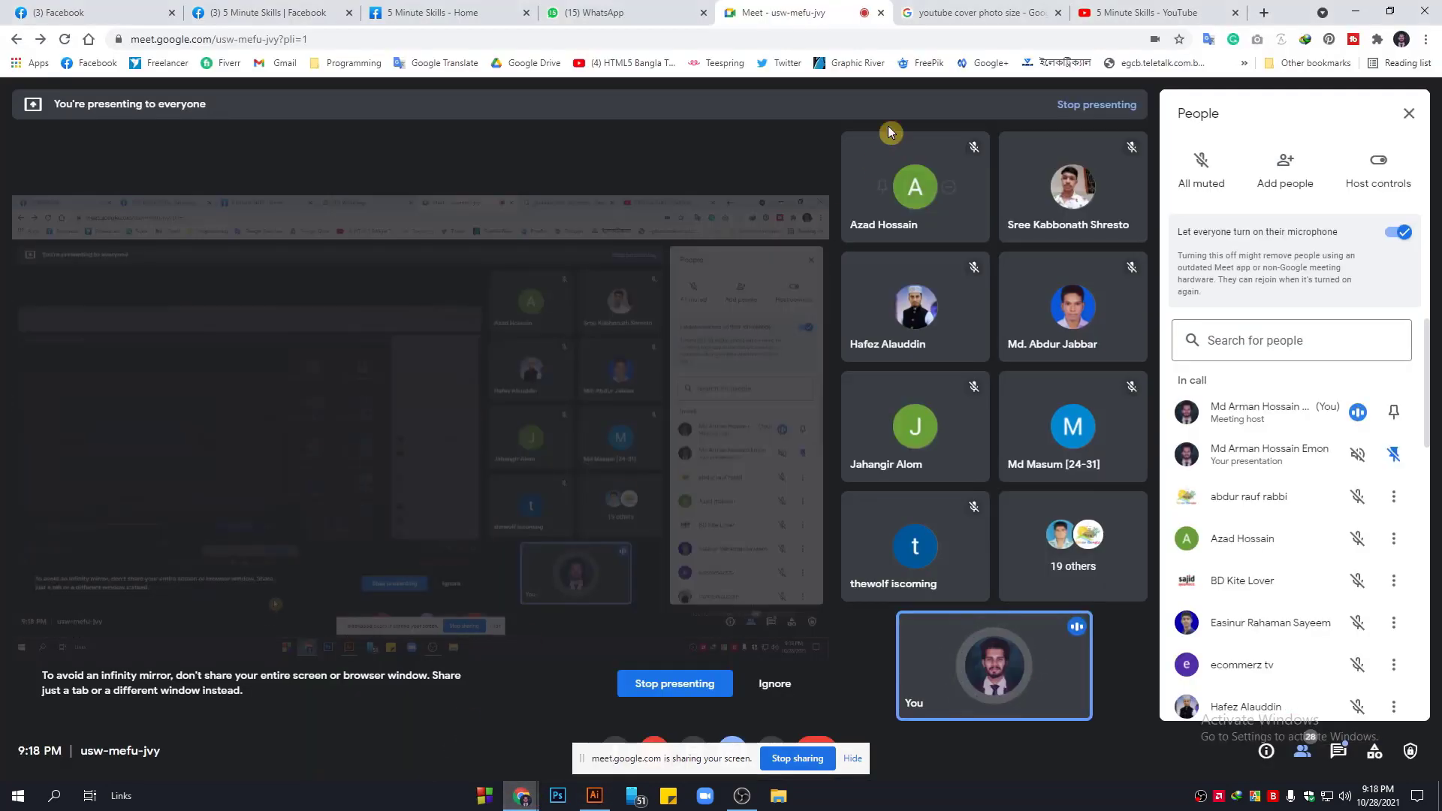
click(1145, 13)
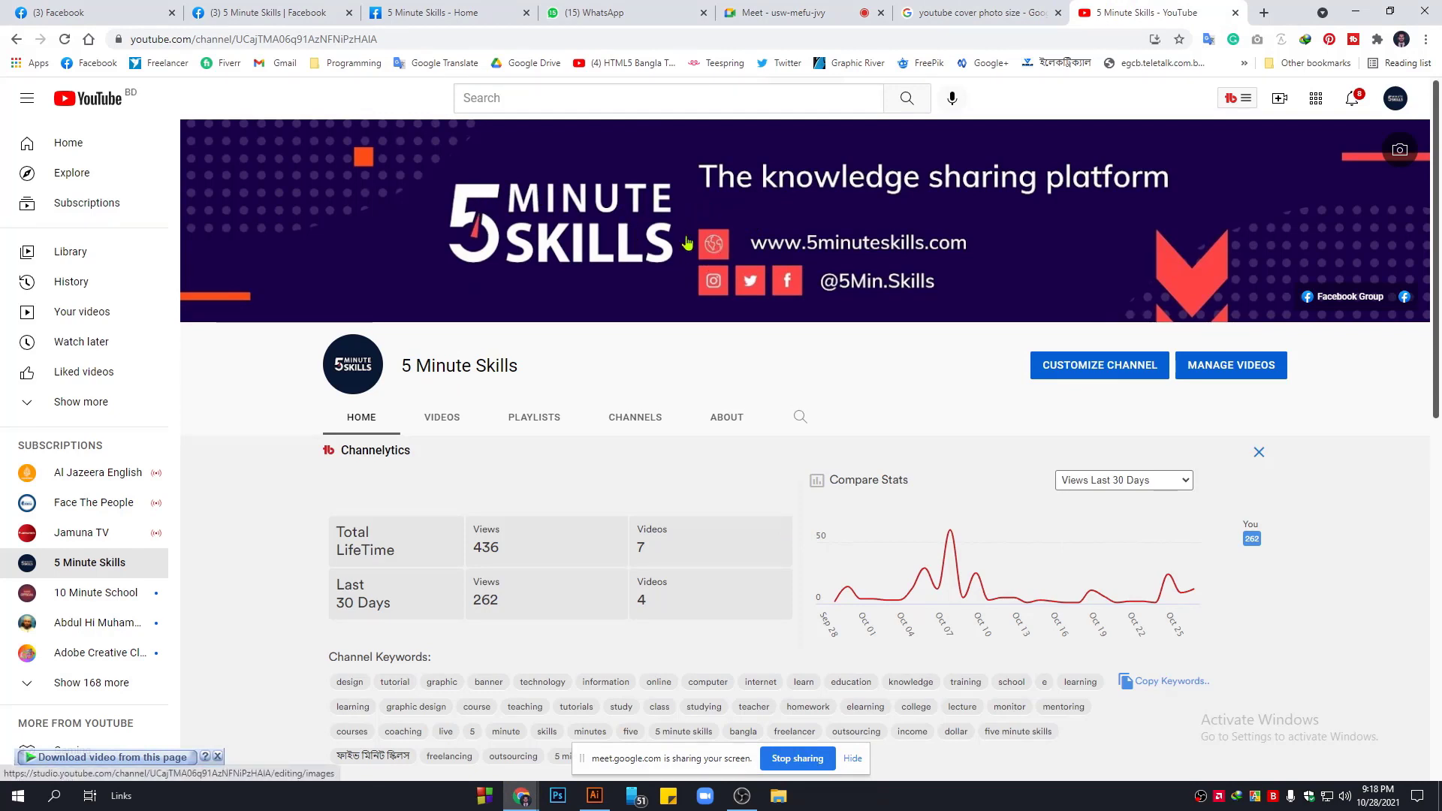
In File Explorer, view "5 minute skills cover heard design.jpg" from Documents & Works > Graphics Works > 5 minute skills on drive F:, and close it.
click(783, 798)
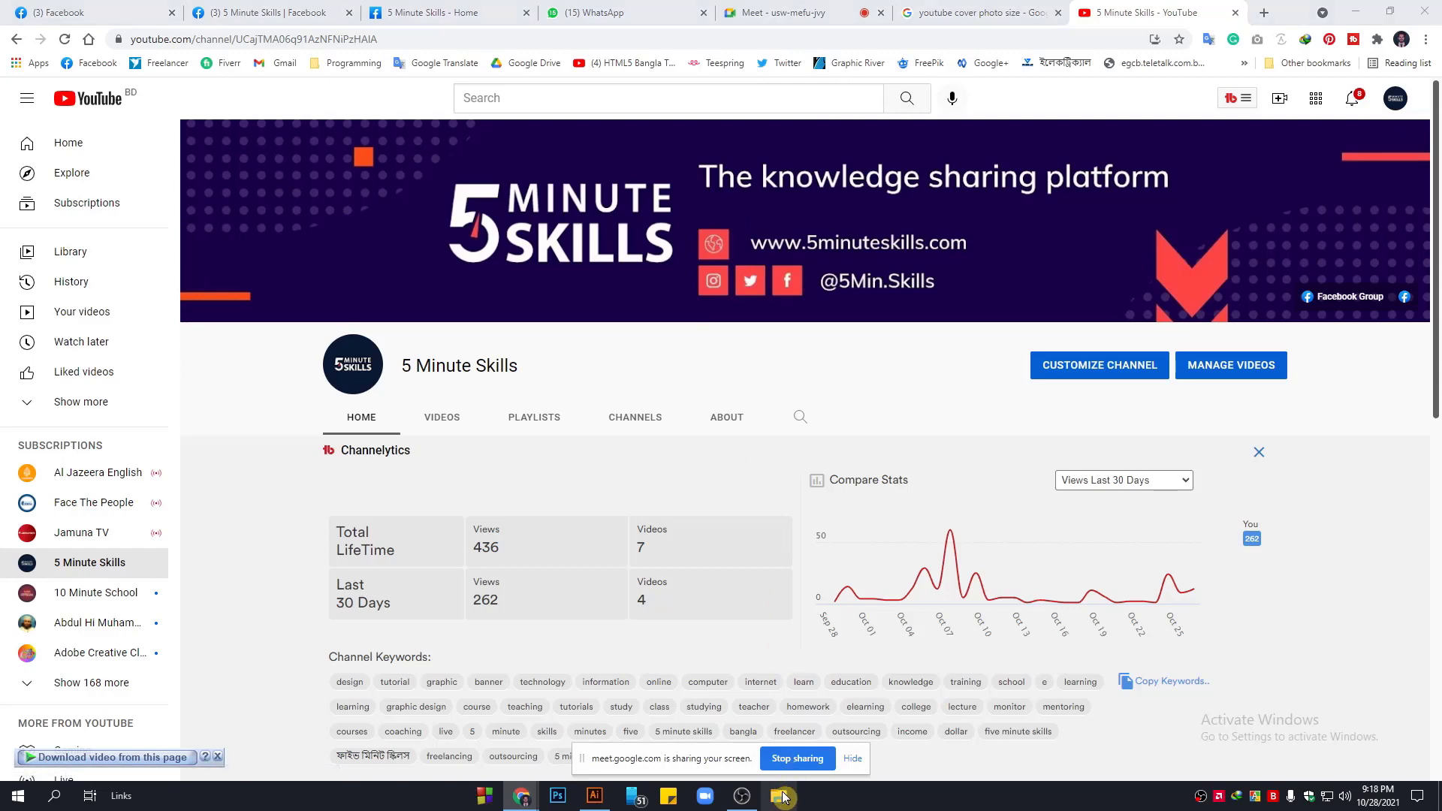
double_click(774, 218)
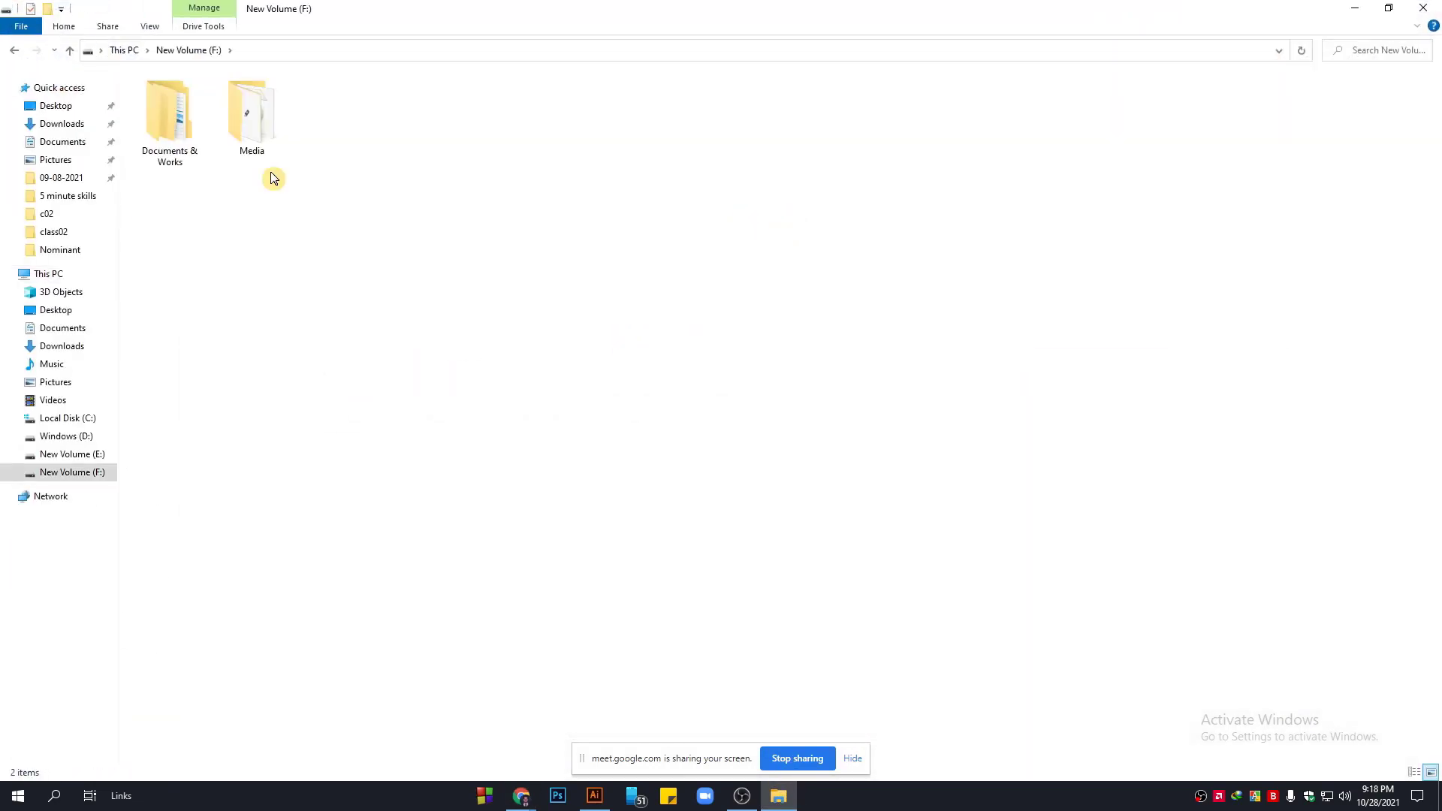
double_click(178, 133)
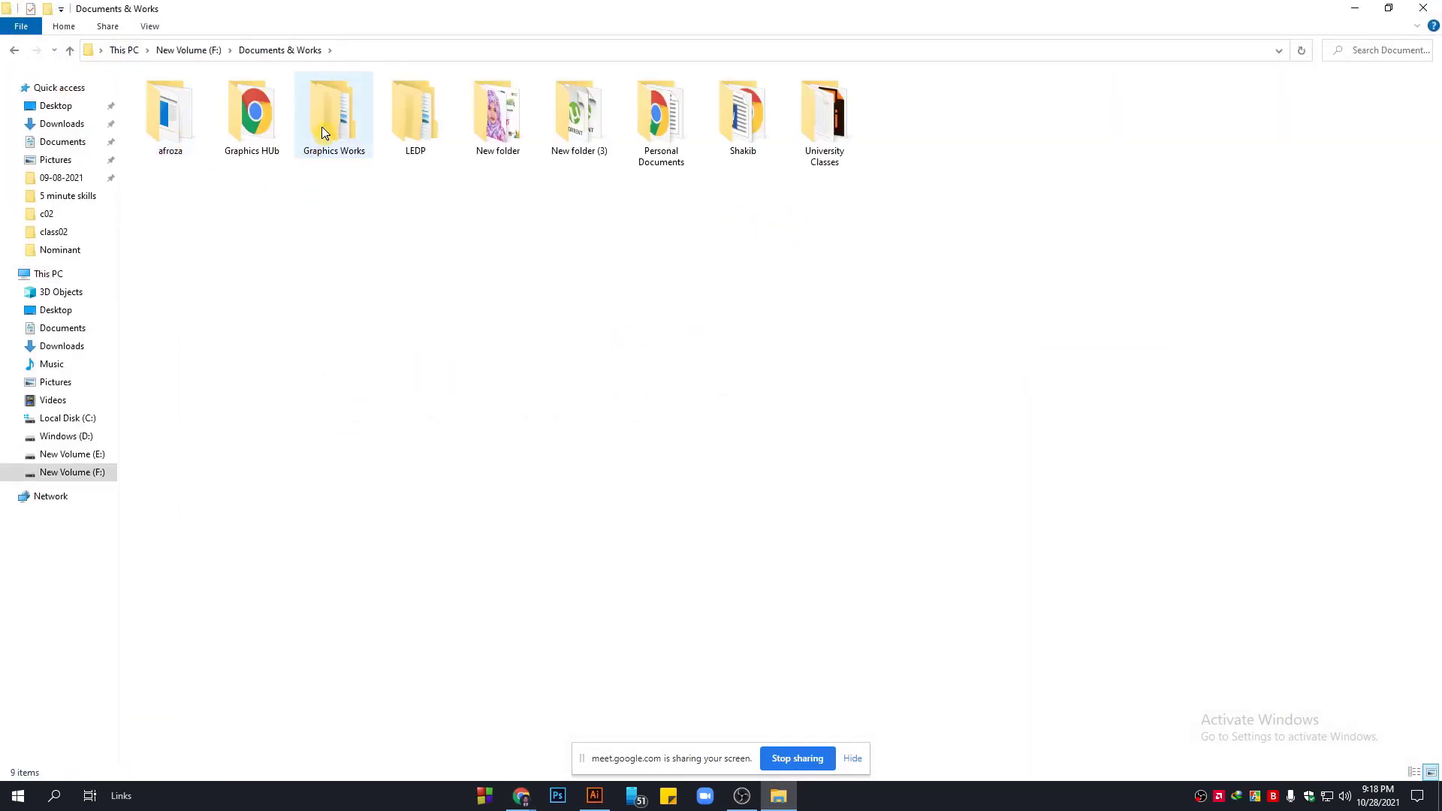
double_click(323, 133)
double_click(169, 112)
click(513, 124)
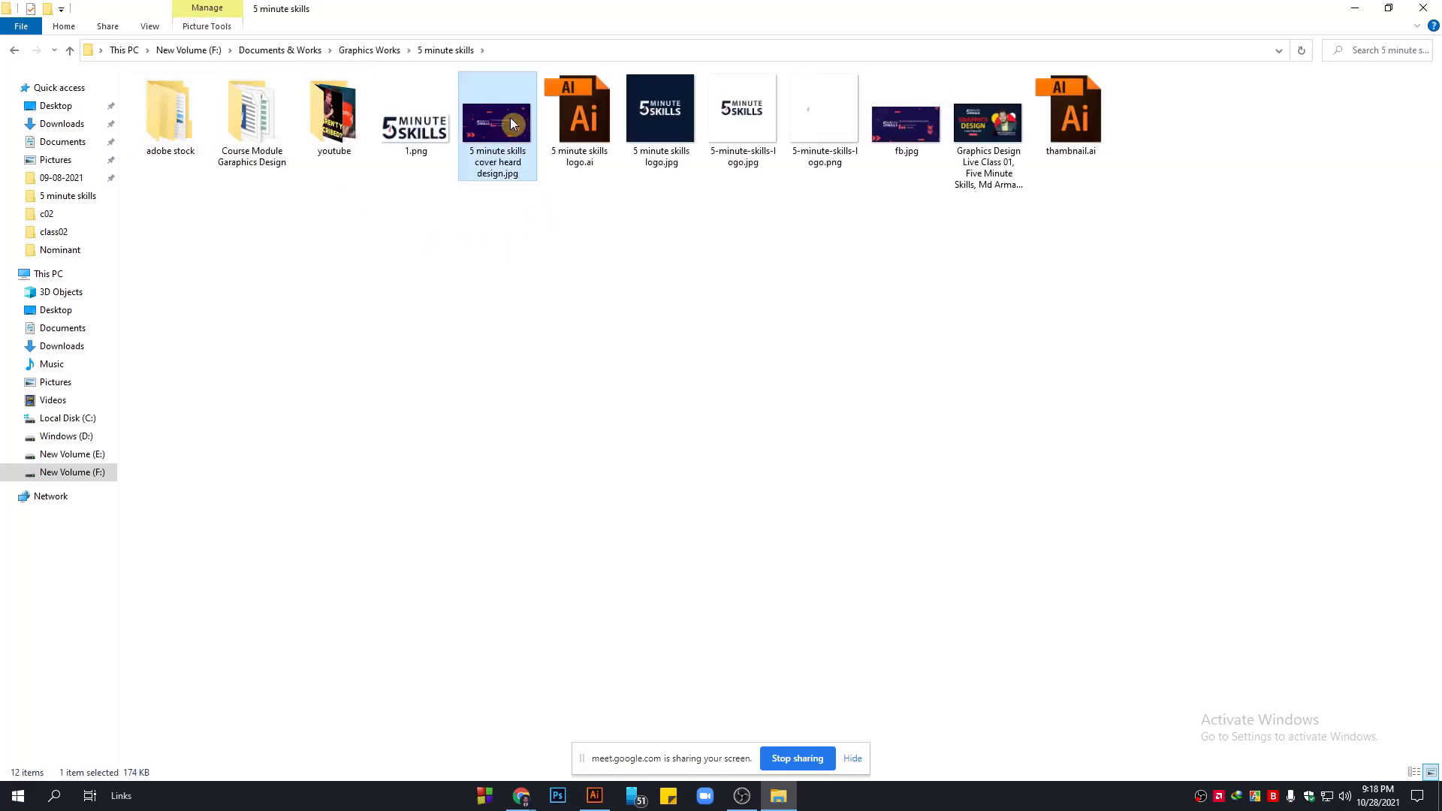
double_click(512, 124)
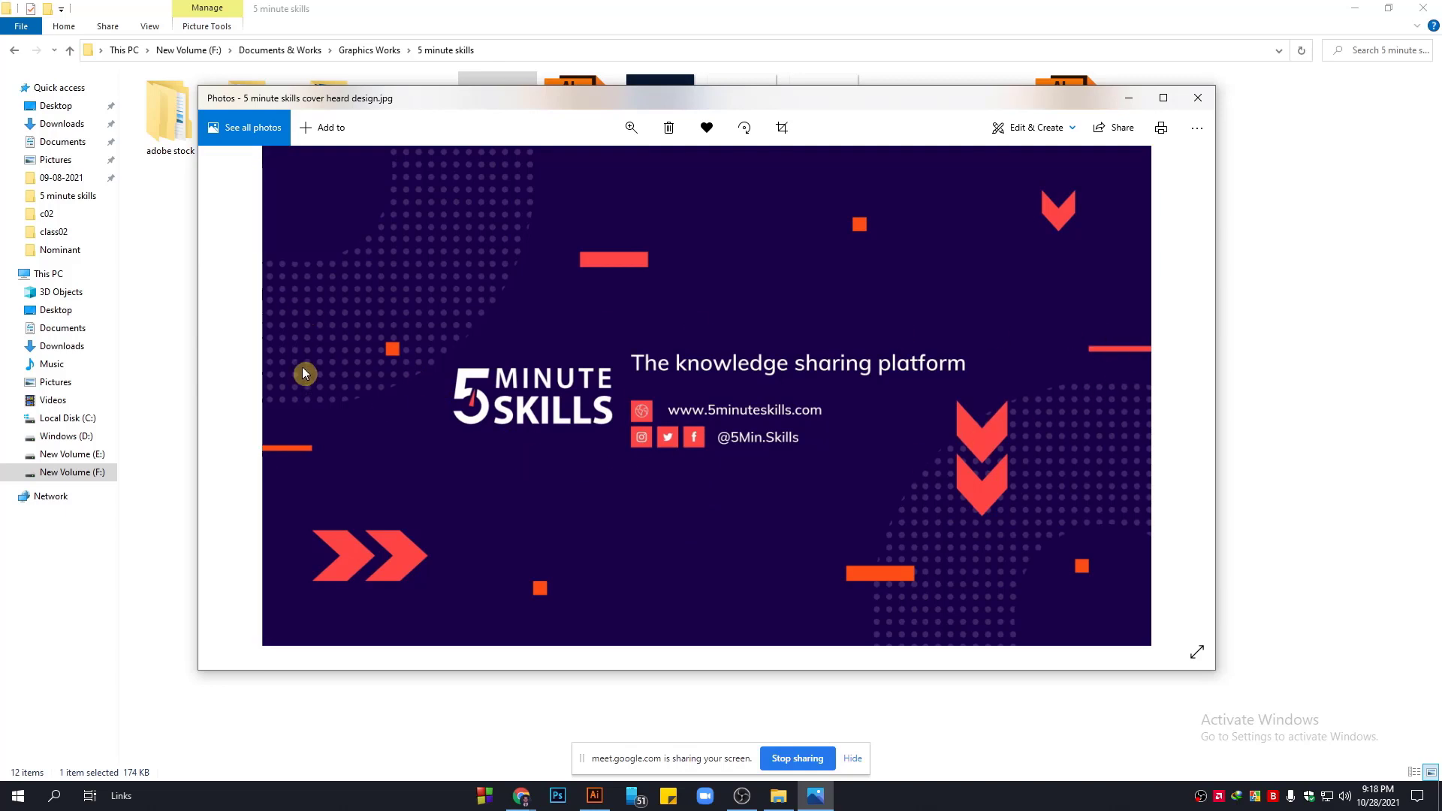
click(1197, 98)
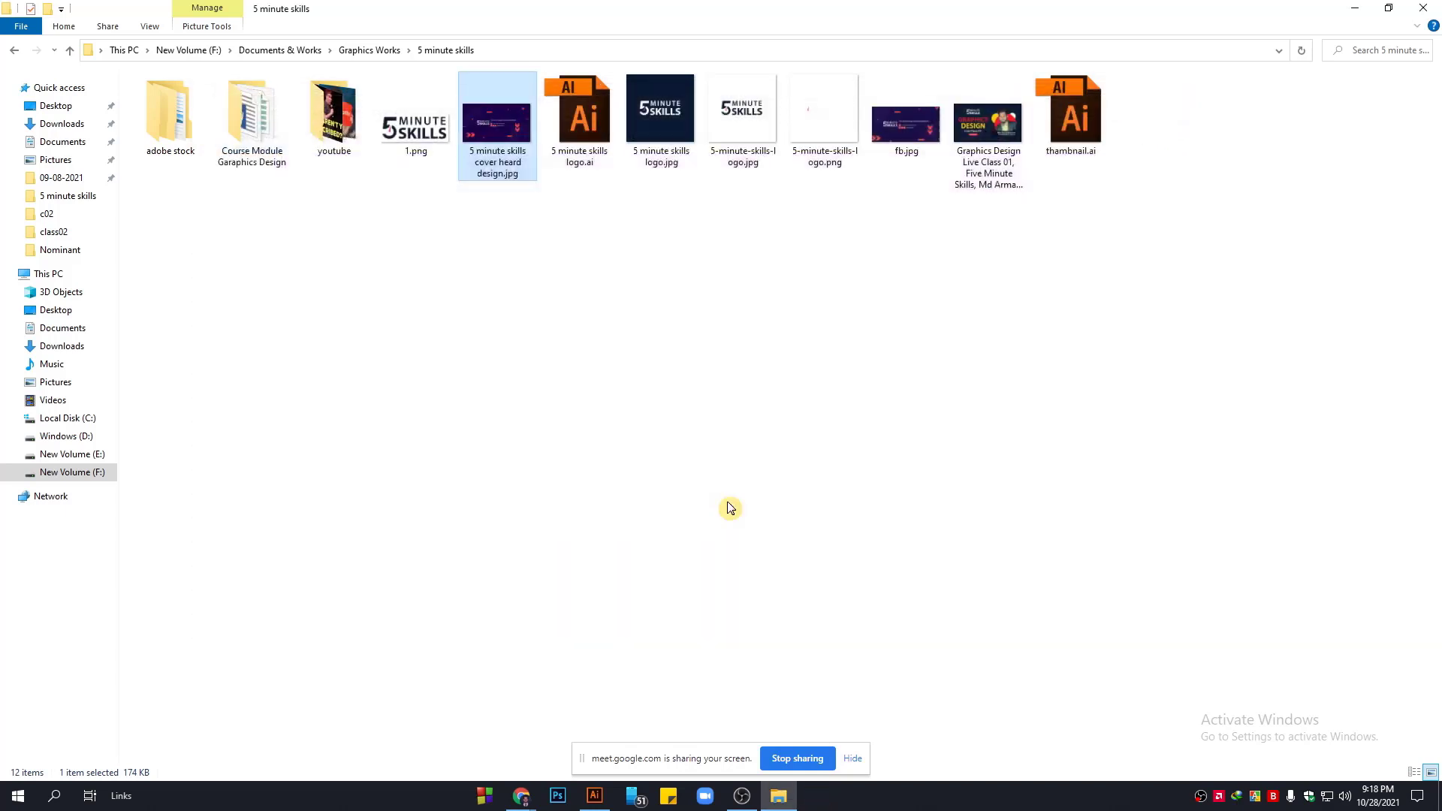
Back in Illustrator, examine the Desktop Max, tablet and text and logo safe area outlines one after another.
click(594, 796)
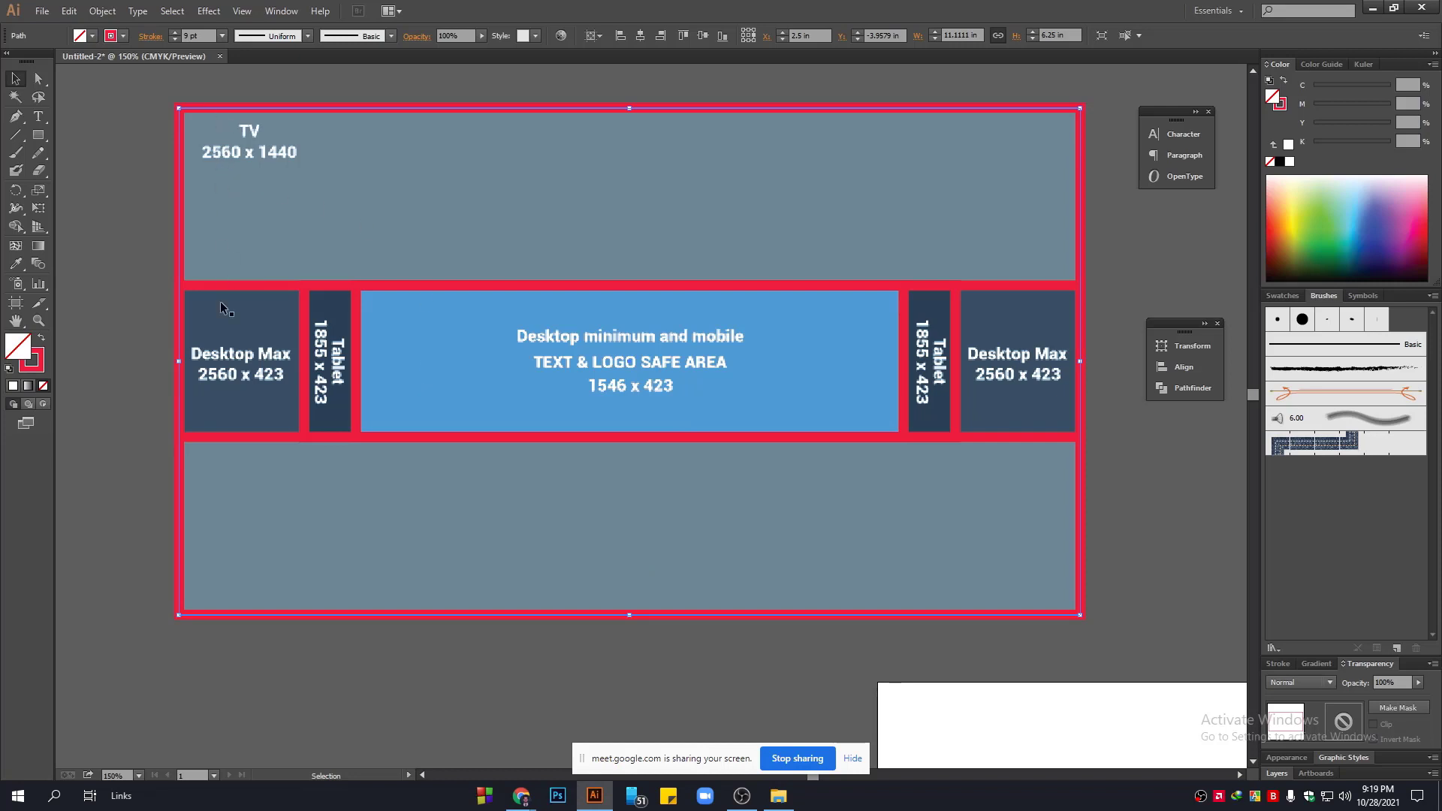
click(146, 255)
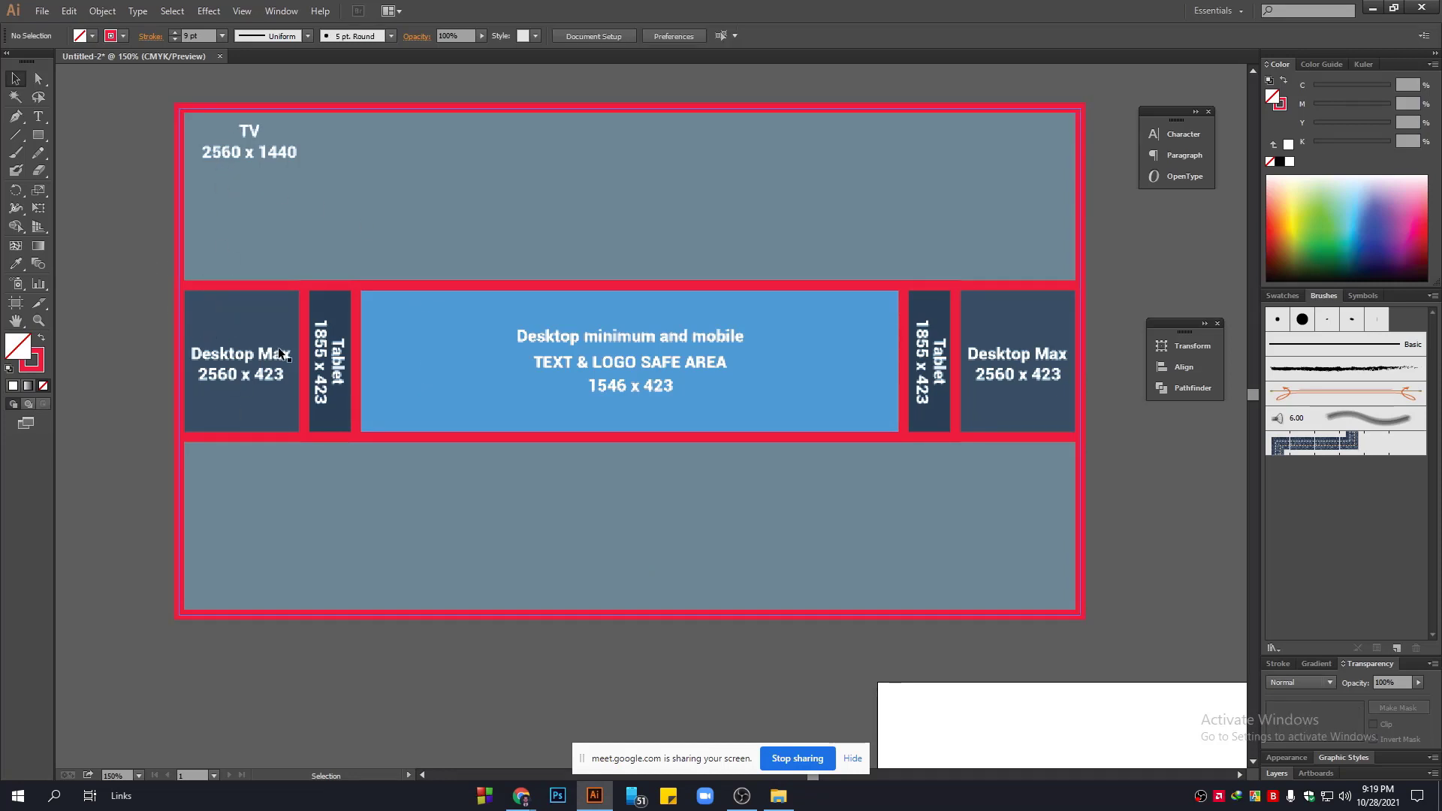
click(255, 285)
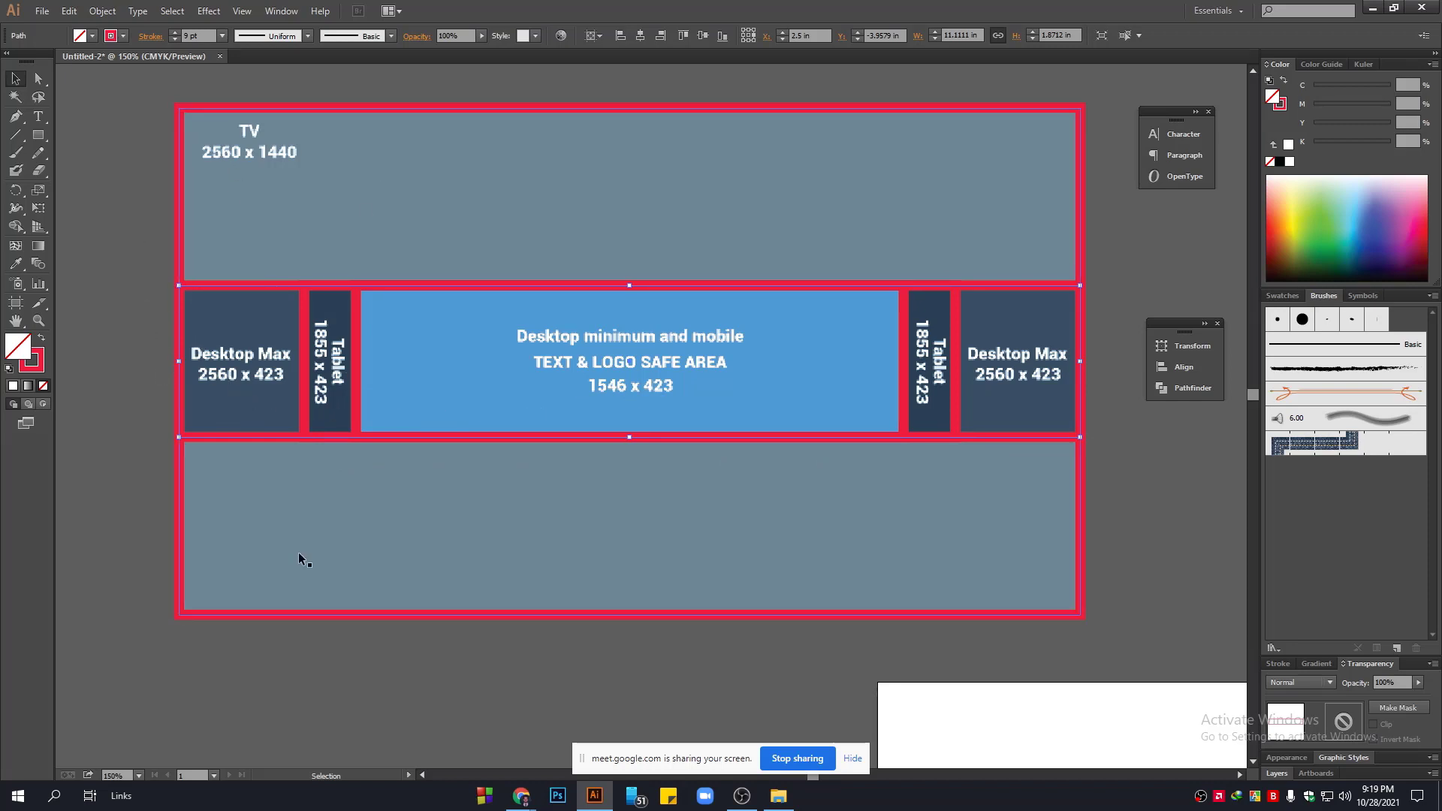
click(304, 322)
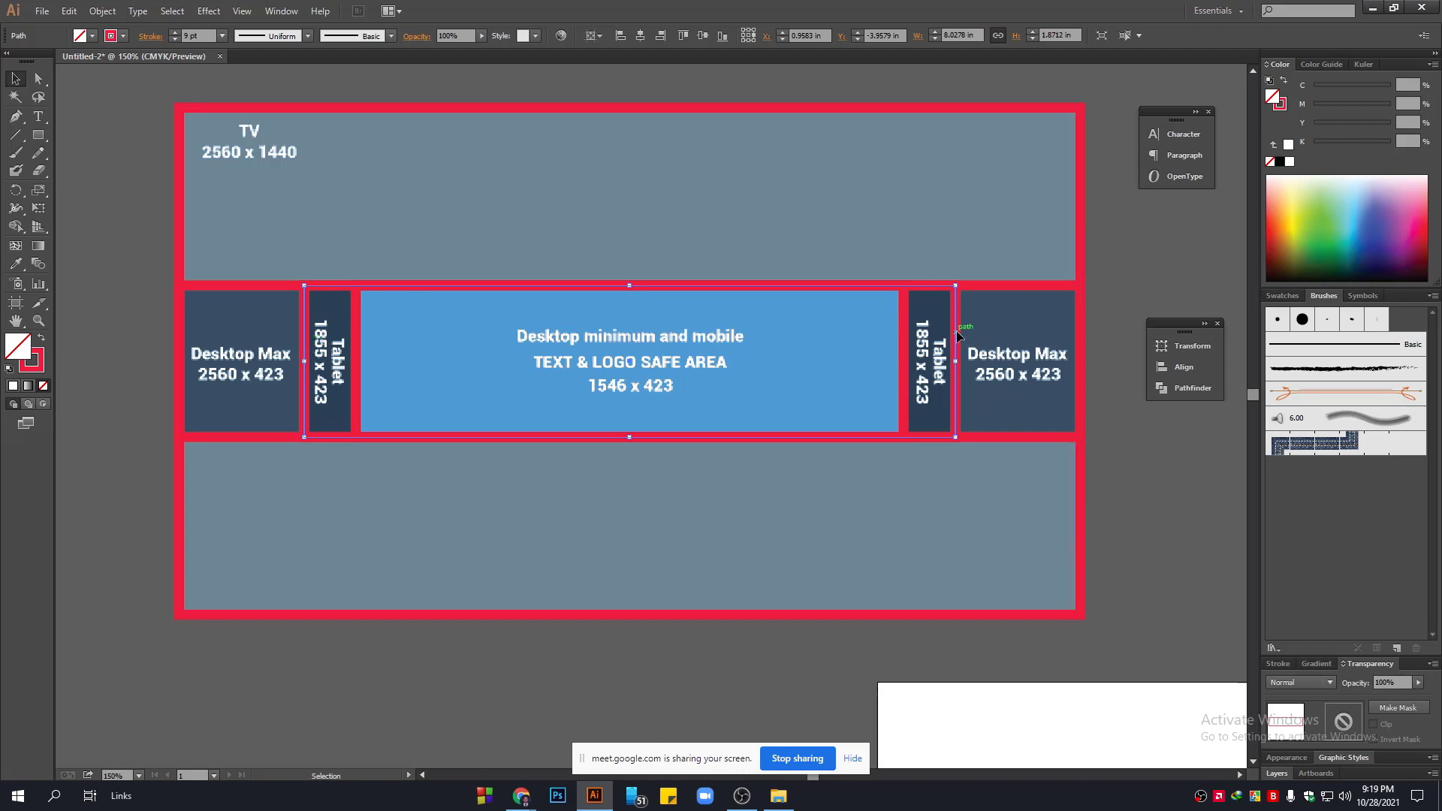
click(357, 335)
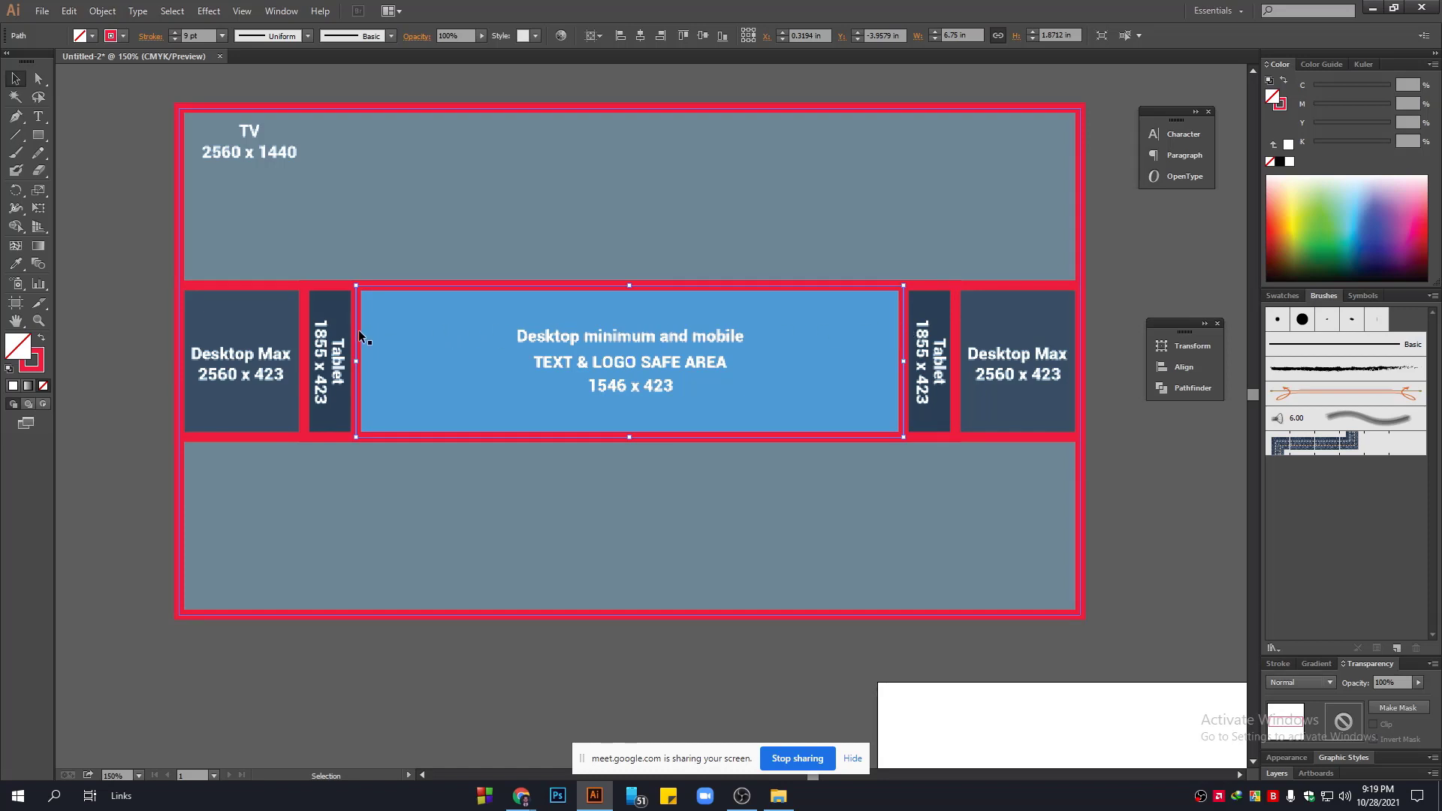
scroll(705, 419, up, 3)
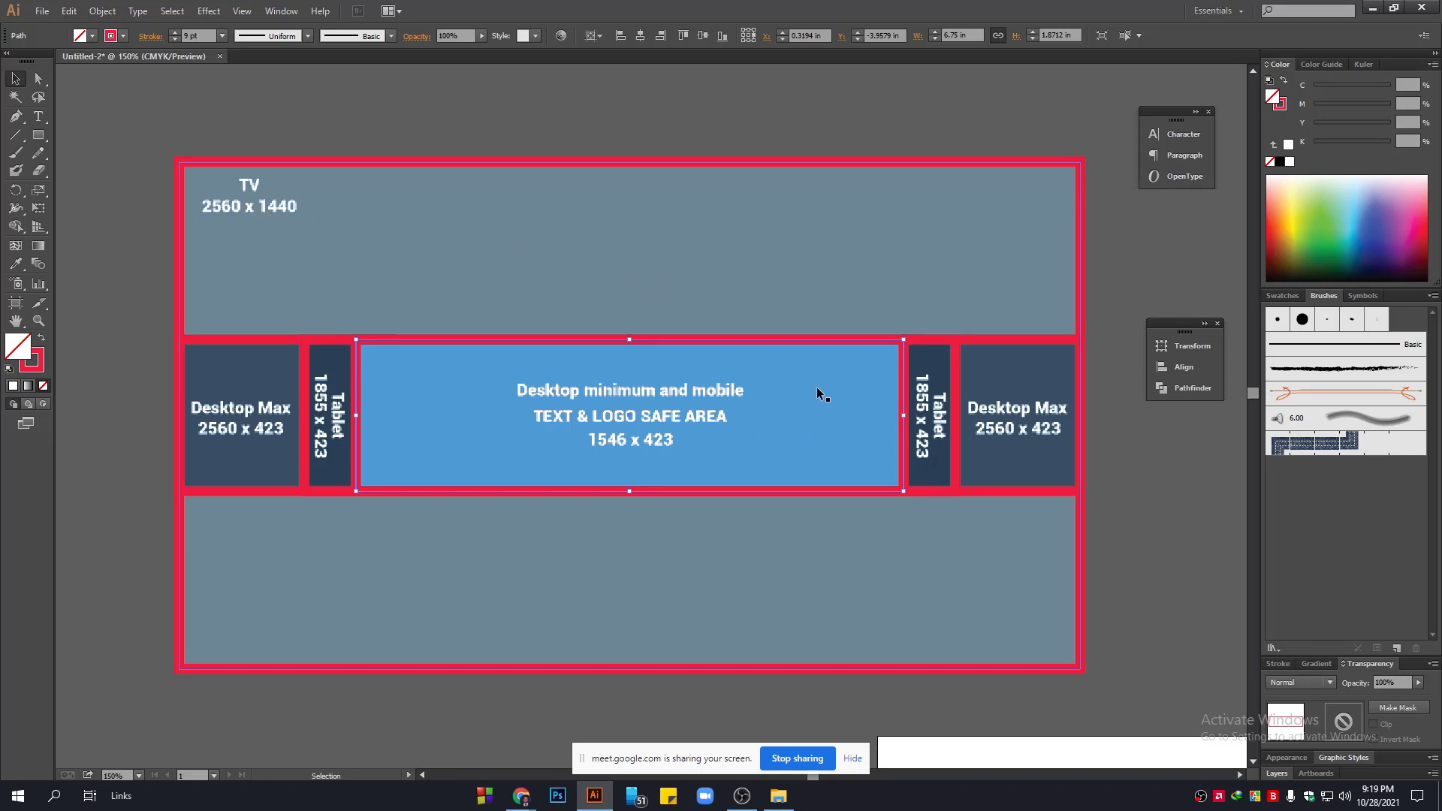
scroll(943, 407, down, 1)
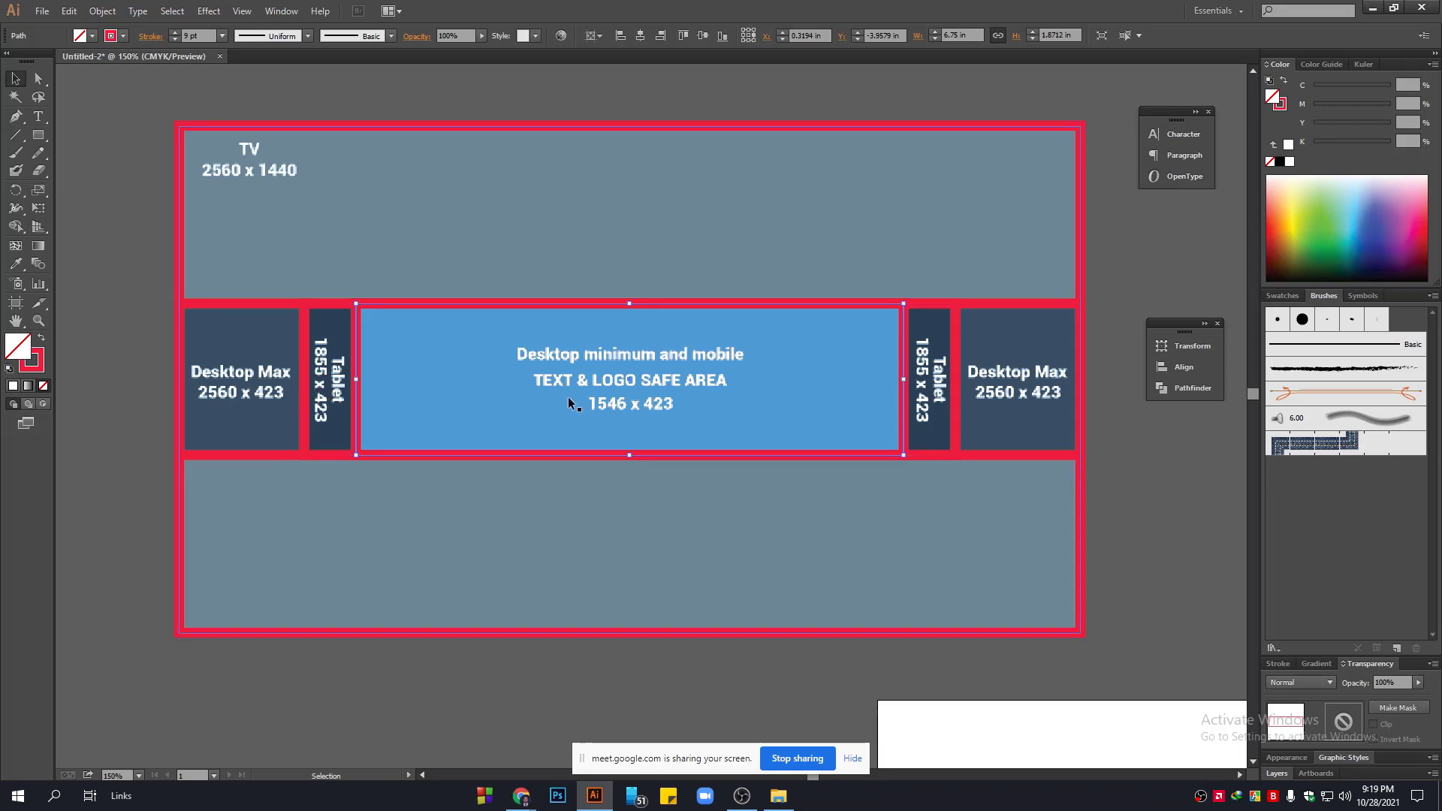
drag(1178, 464, 1163, 514)
scroll(1032, 443, down, 1)
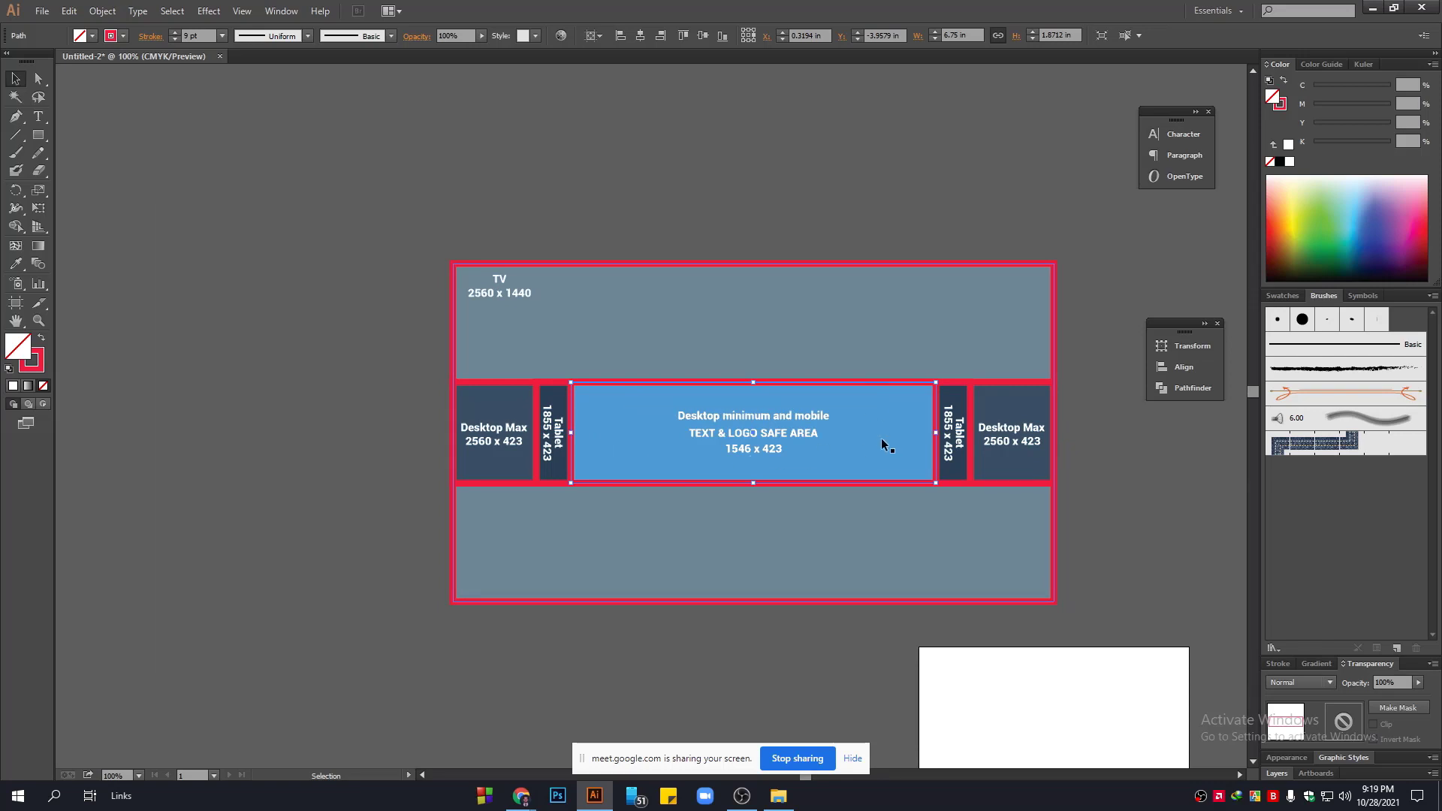
scroll(880, 439, up, 1)
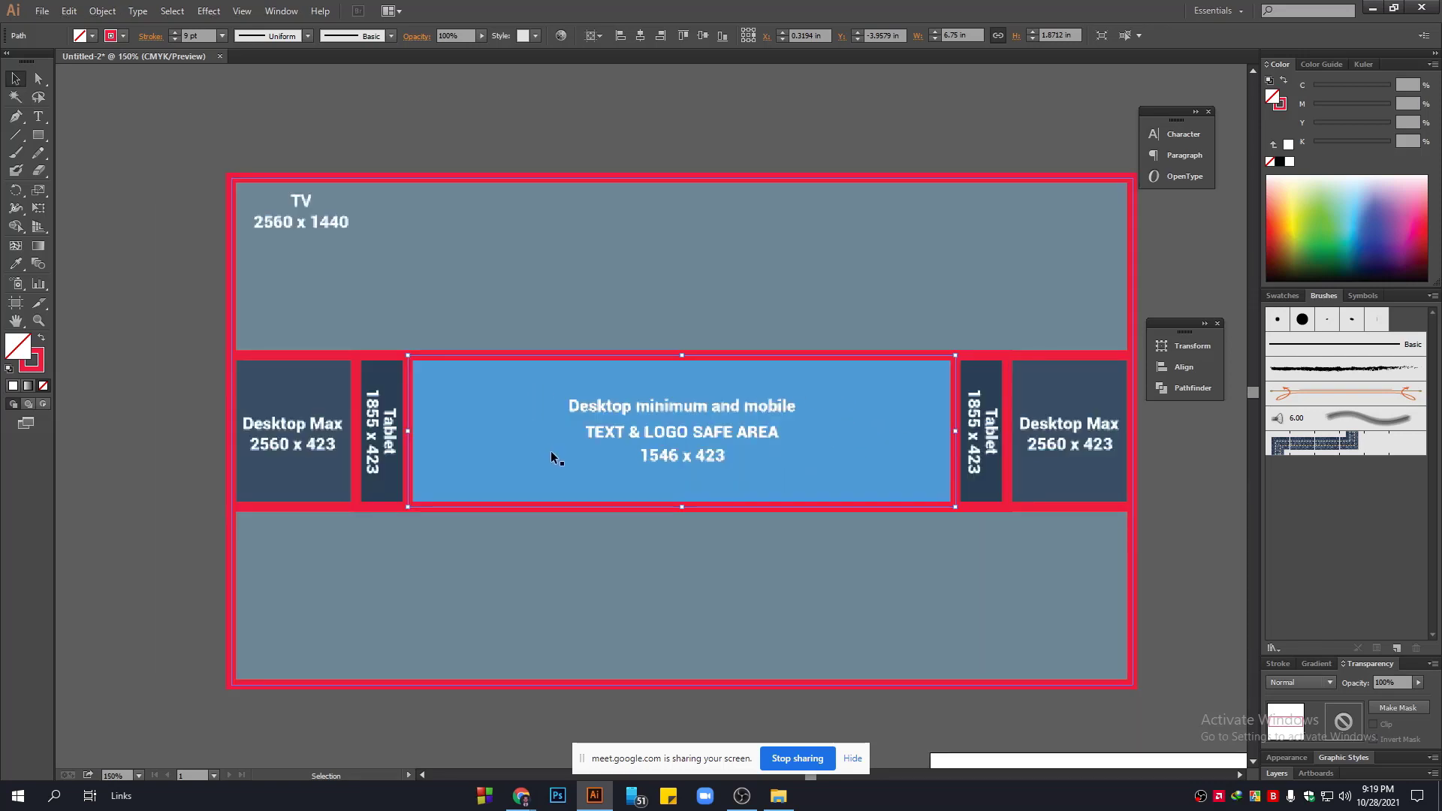
scroll(551, 451, down, 1)
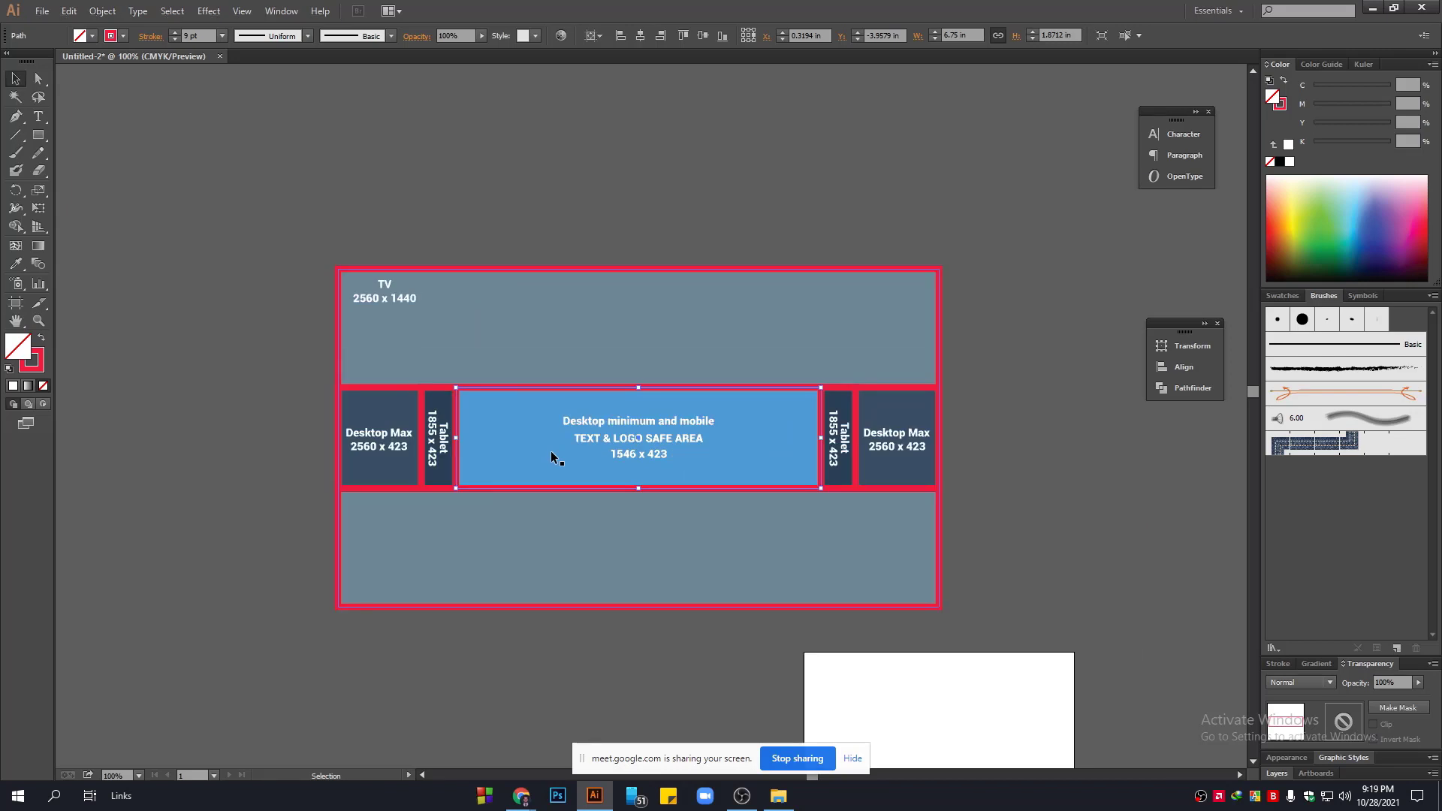
Pull the reference image out from under the red outlines and scale it proportionally to about 7.89 x 4.44 in, placed above and left of them.
drag(802, 552, 428, 246)
drag(321, 111, 575, 351)
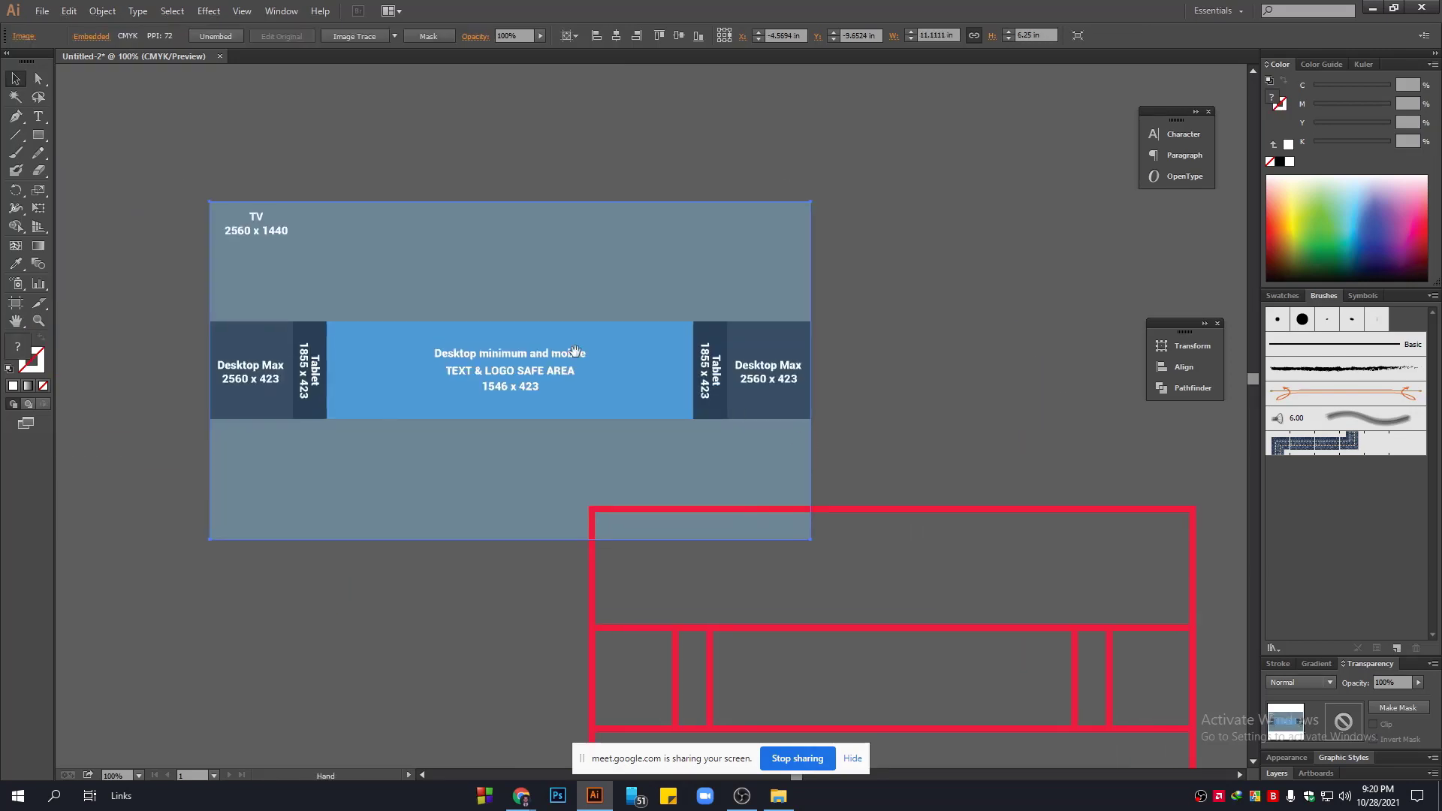
drag(209, 200, 383, 296)
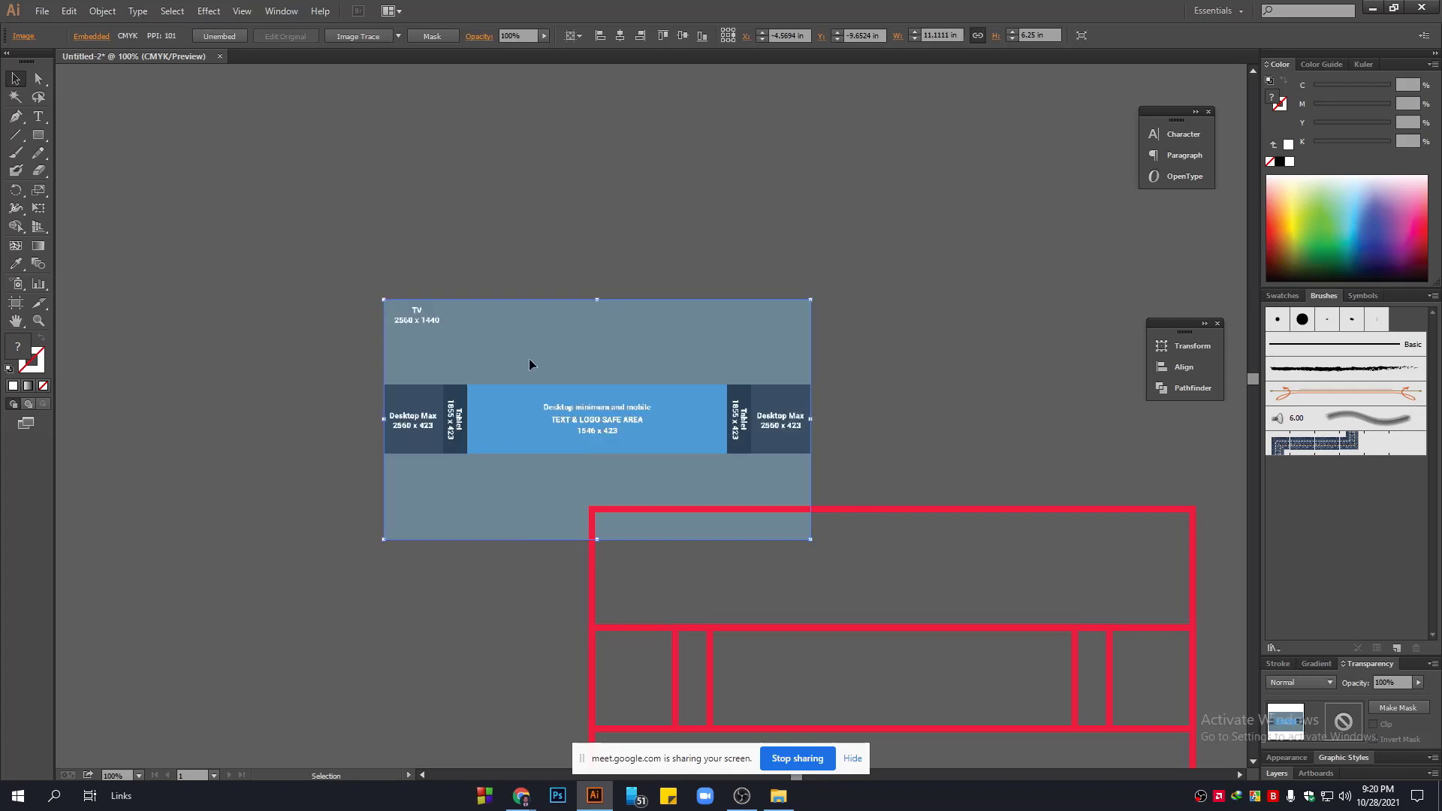
drag(528, 358, 333, 274)
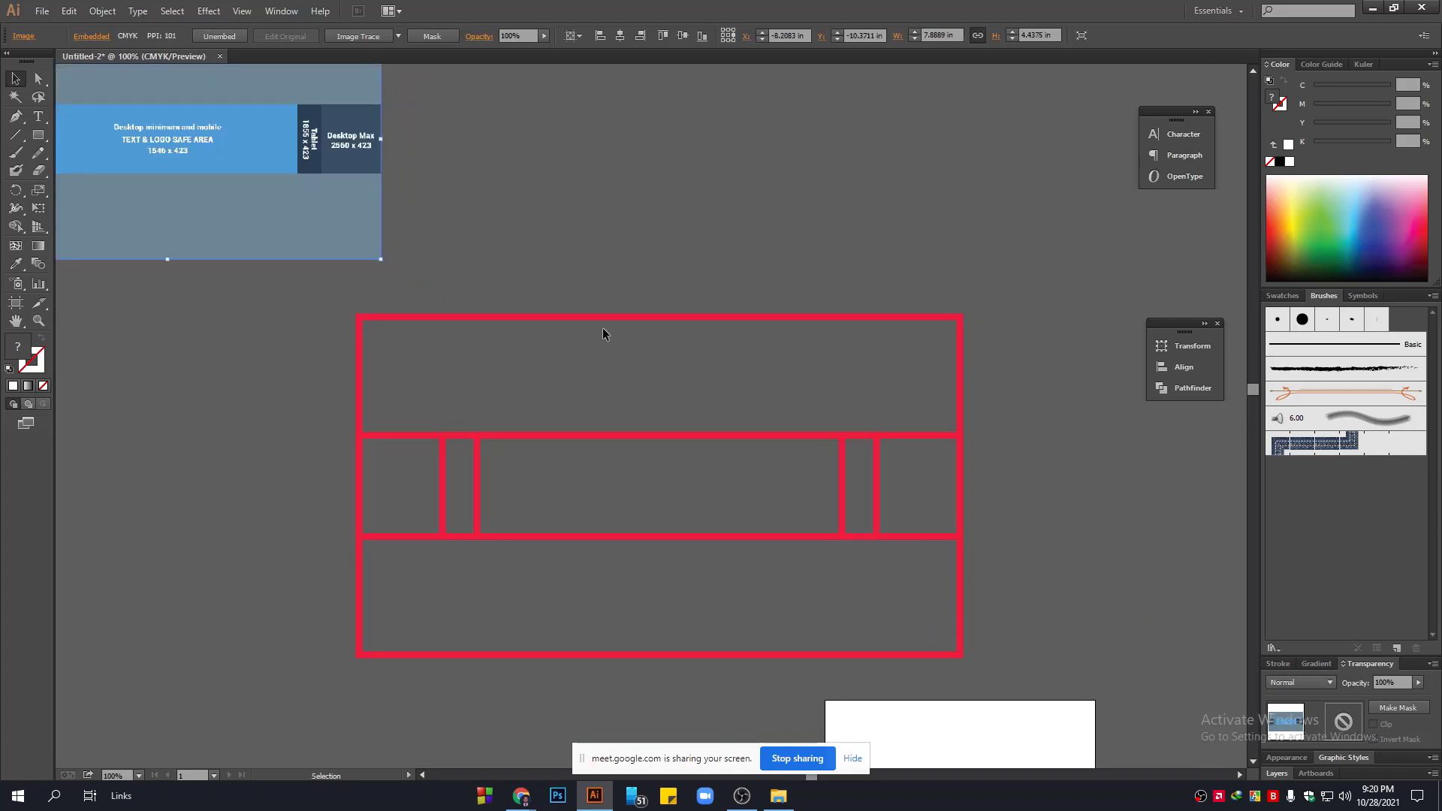
Select all the red area outlines together and move them up beside the reference image.
drag(626, 239, 838, 326)
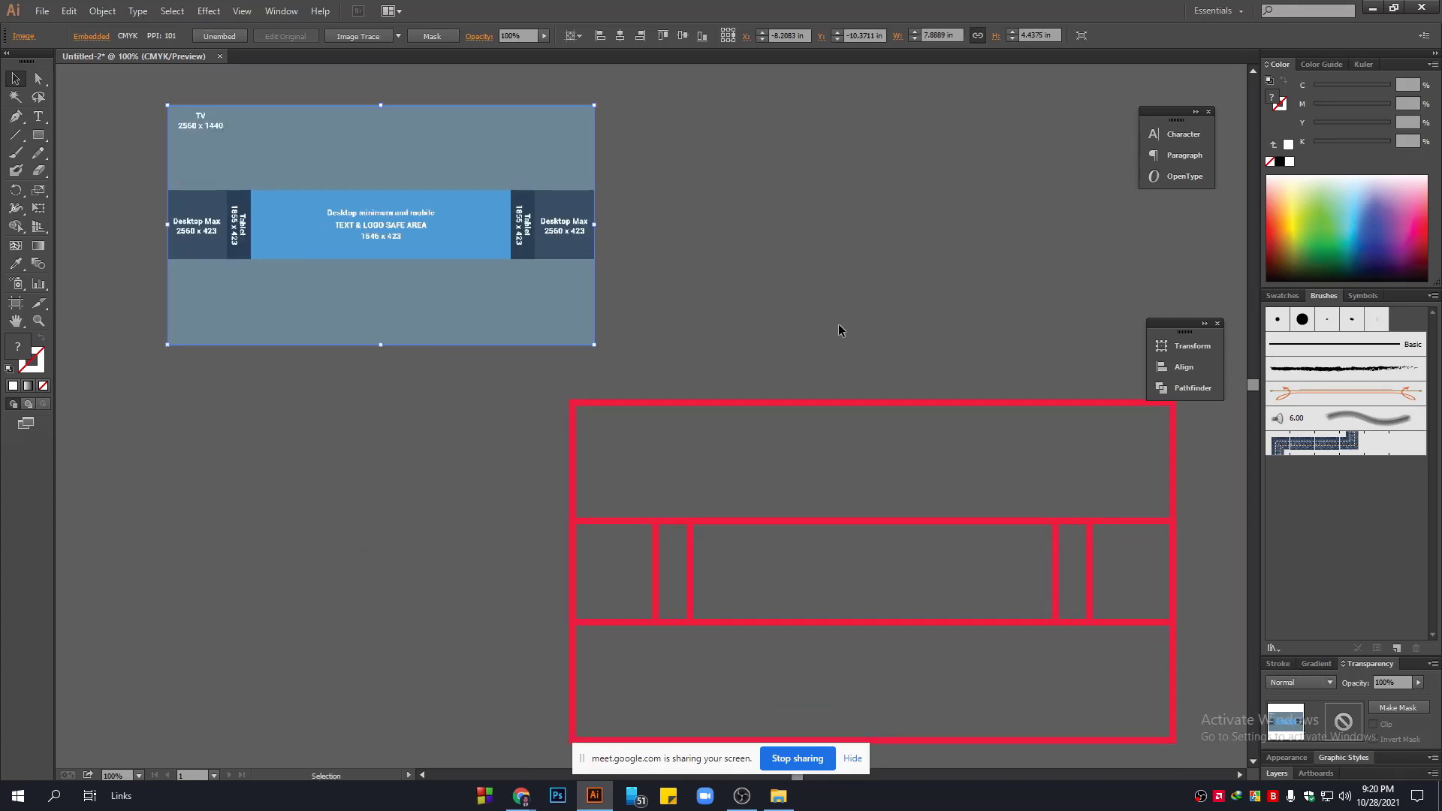
drag(946, 307, 873, 325)
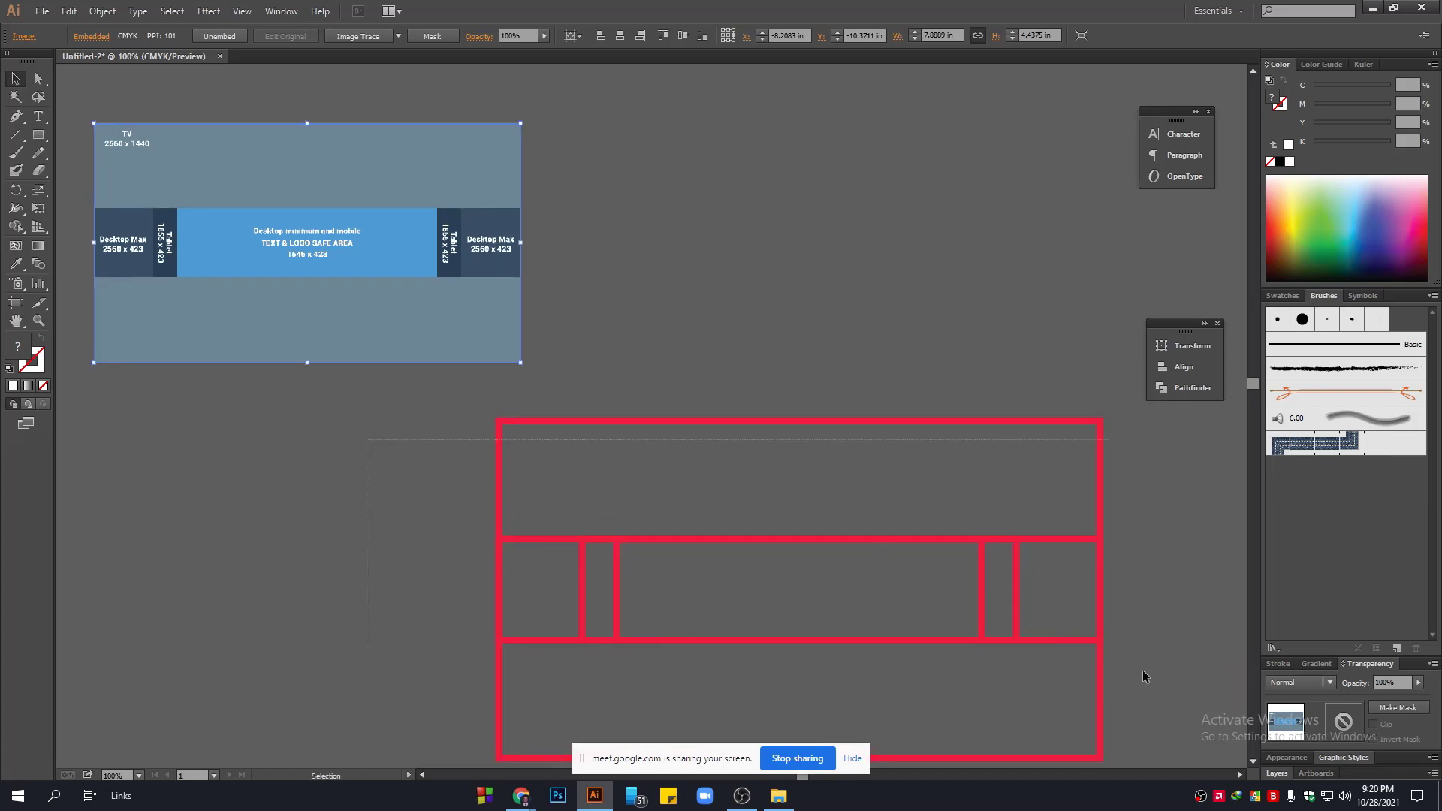
drag(1142, 671, 1238, 723)
drag(683, 421, 766, 149)
drag(766, 149, 858, 261)
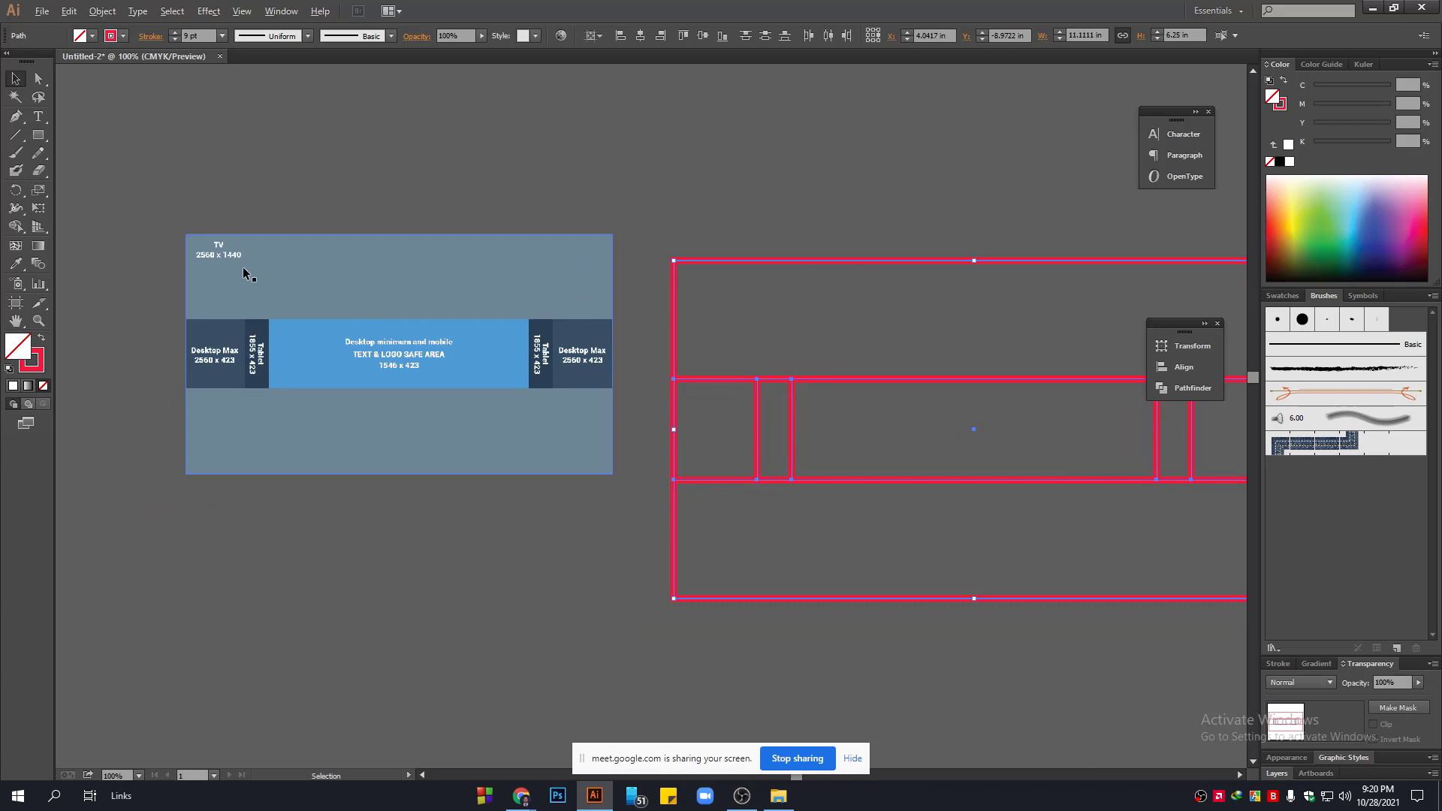
Inspect the reference image's labelled areas up close and shift the image slightly up and left, farther from the outlines.
scroll(241, 268, up, 1)
drag(862, 621, 858, 635)
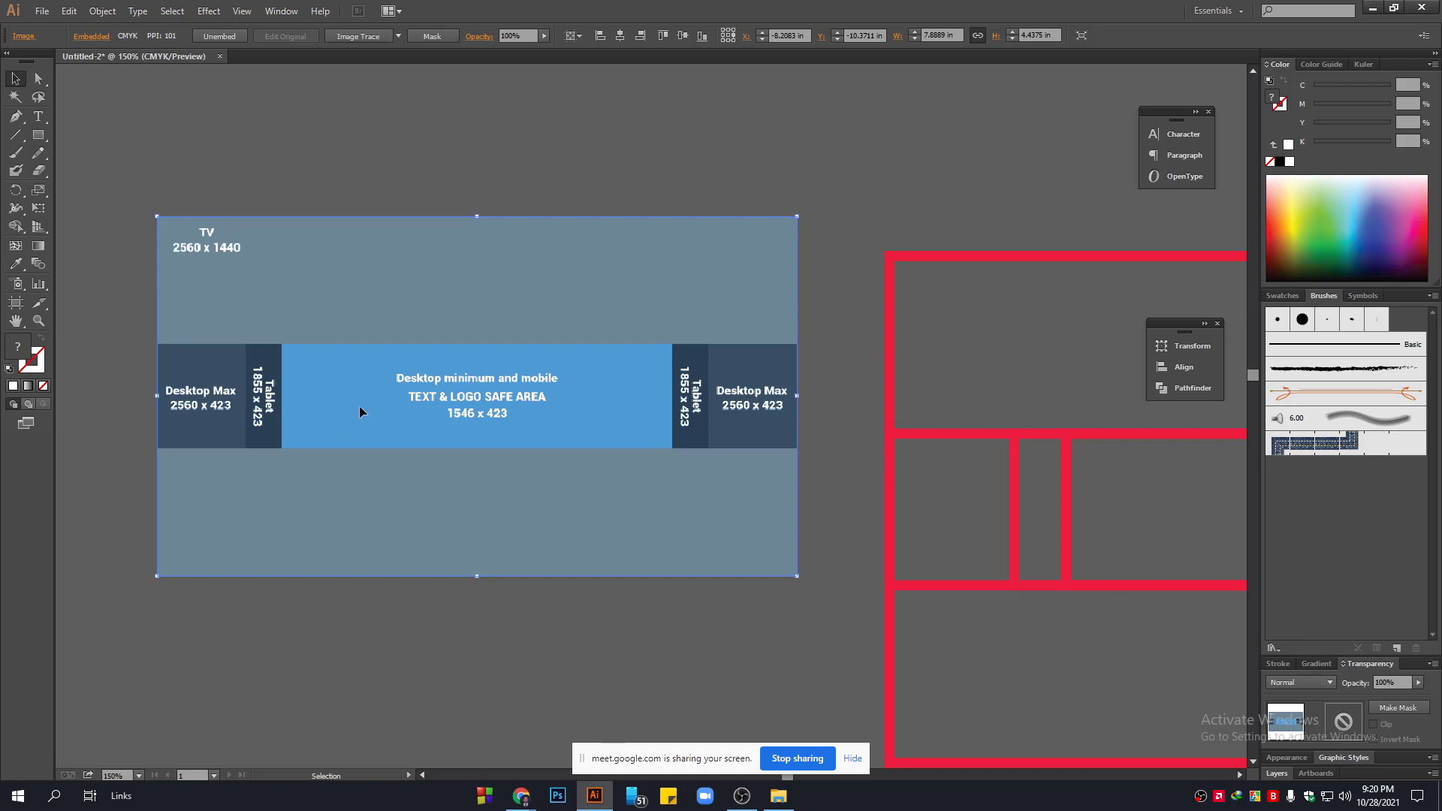
drag(598, 495, 528, 467)
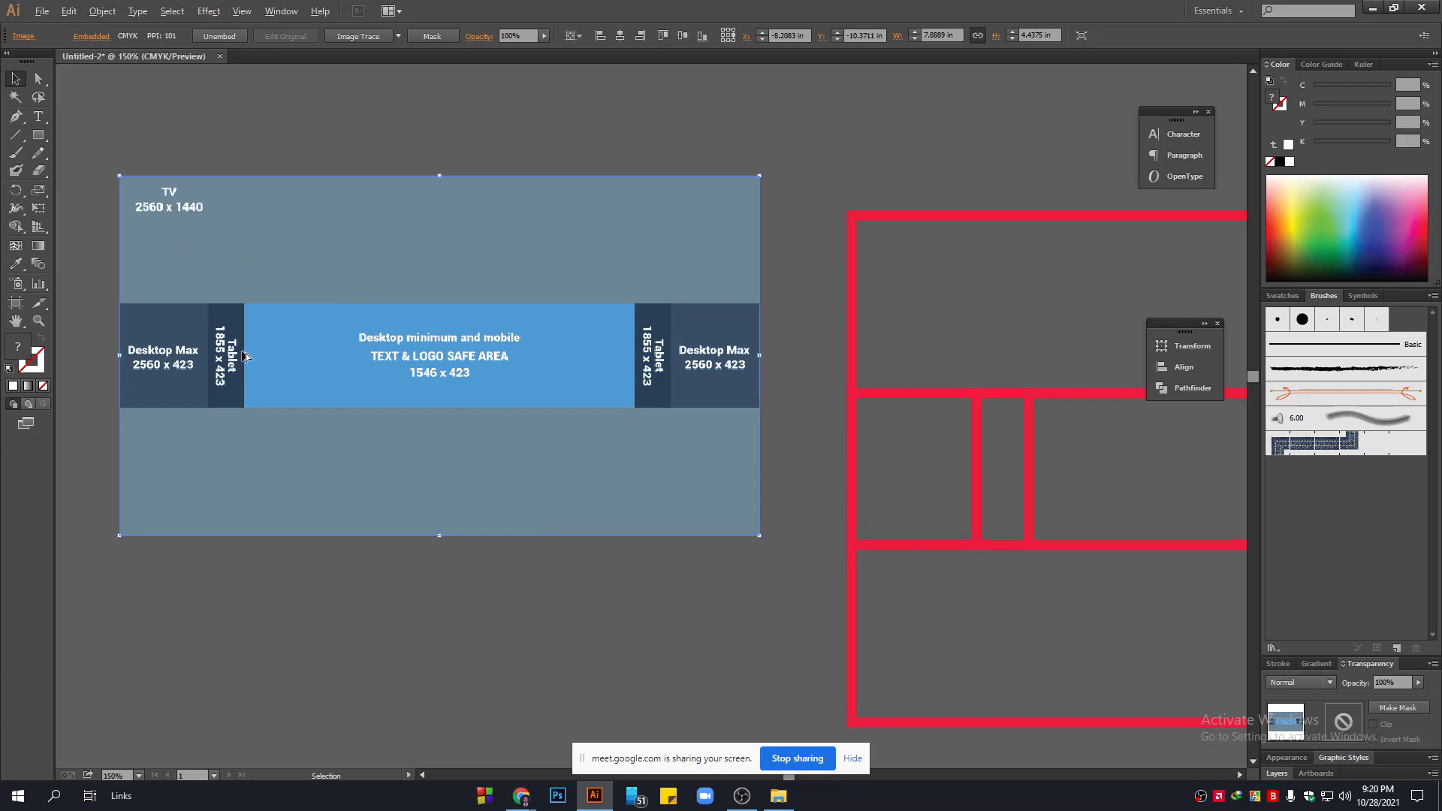
scroll(246, 353, down, 2)
scroll(294, 353, up, 2)
drag(379, 318, 537, 362)
drag(484, 310, 454, 300)
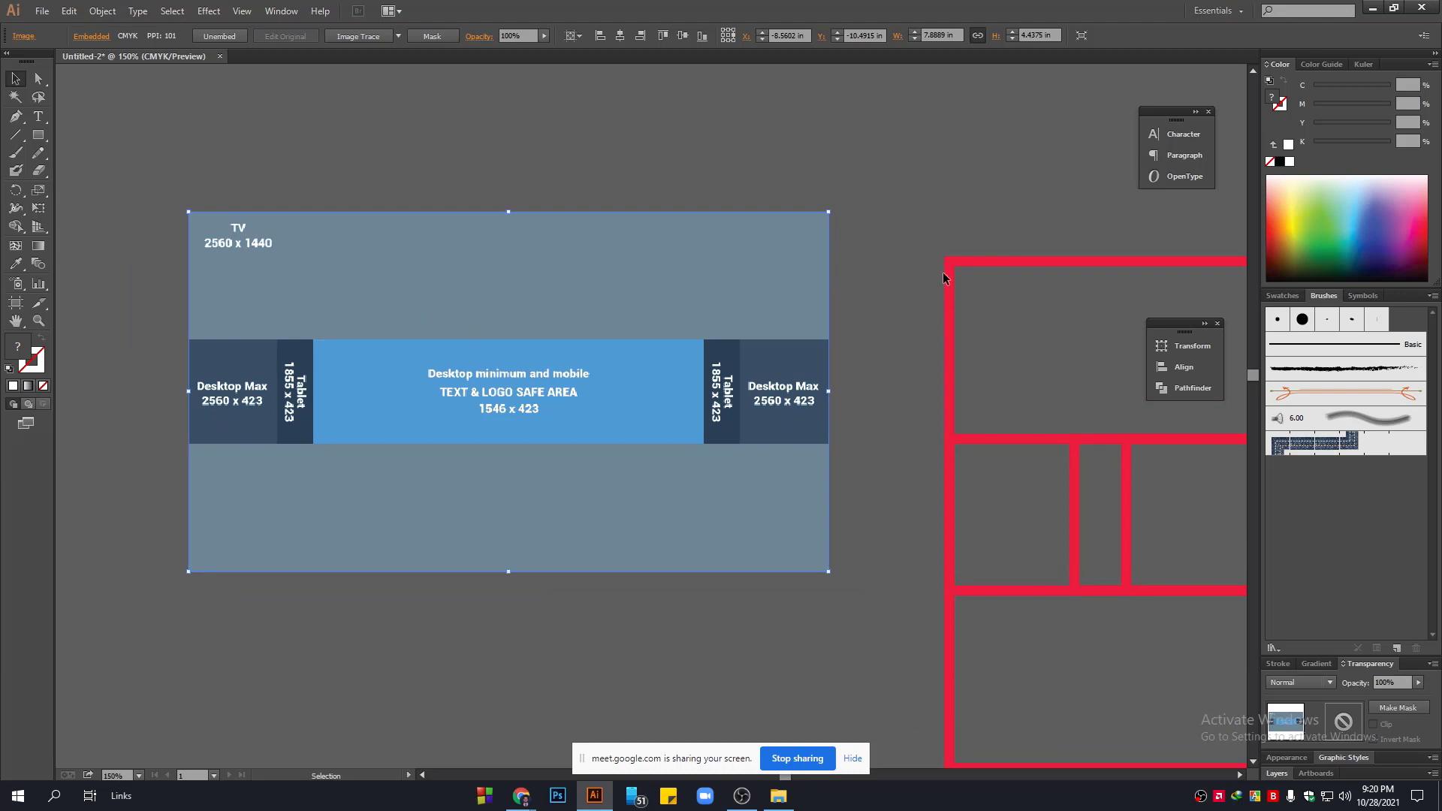
Inspect the red area outlines beside the reference image and check the dimensions of the outer TV outline.
click(1177, 660)
drag(1187, 655, 1059, 583)
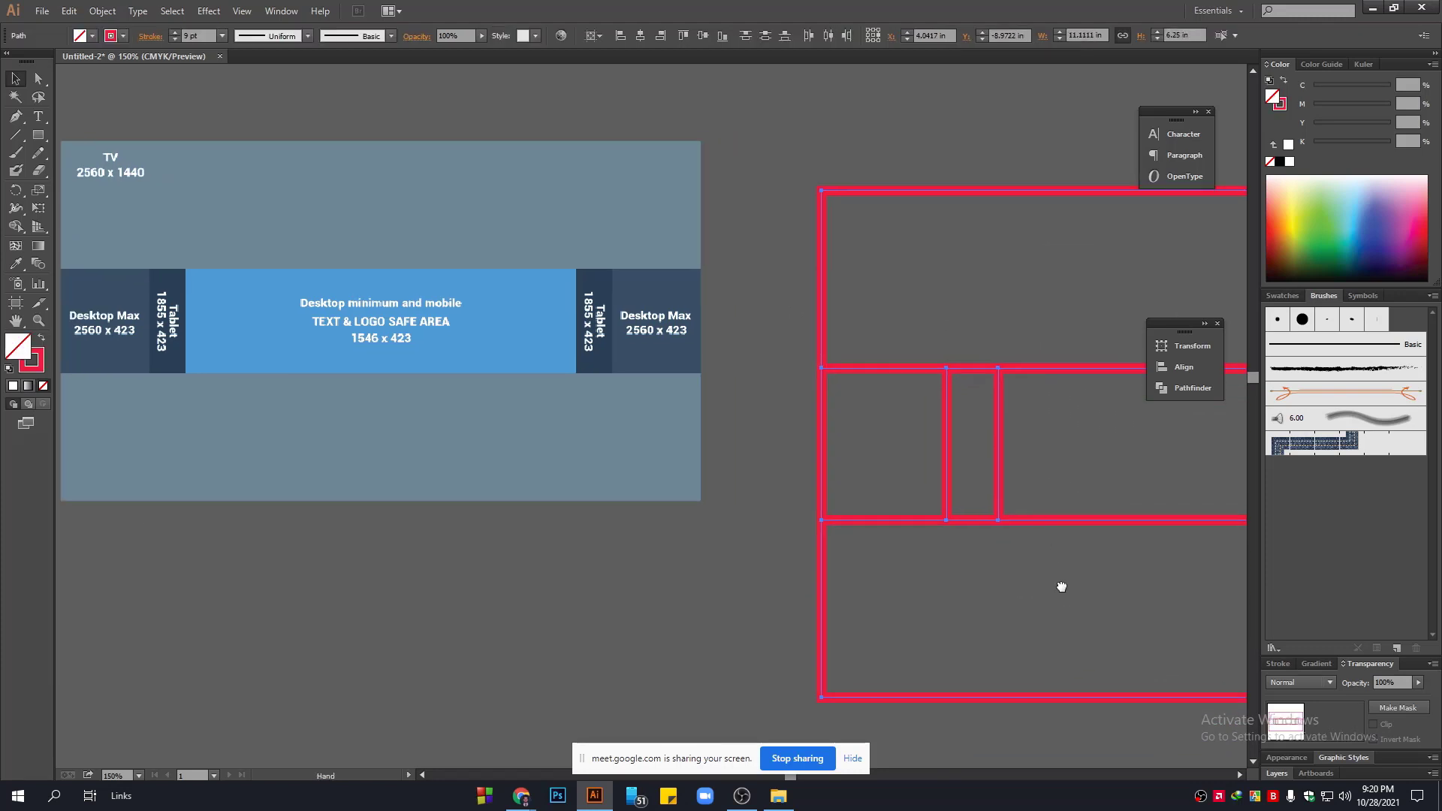
scroll(869, 558, down, 2)
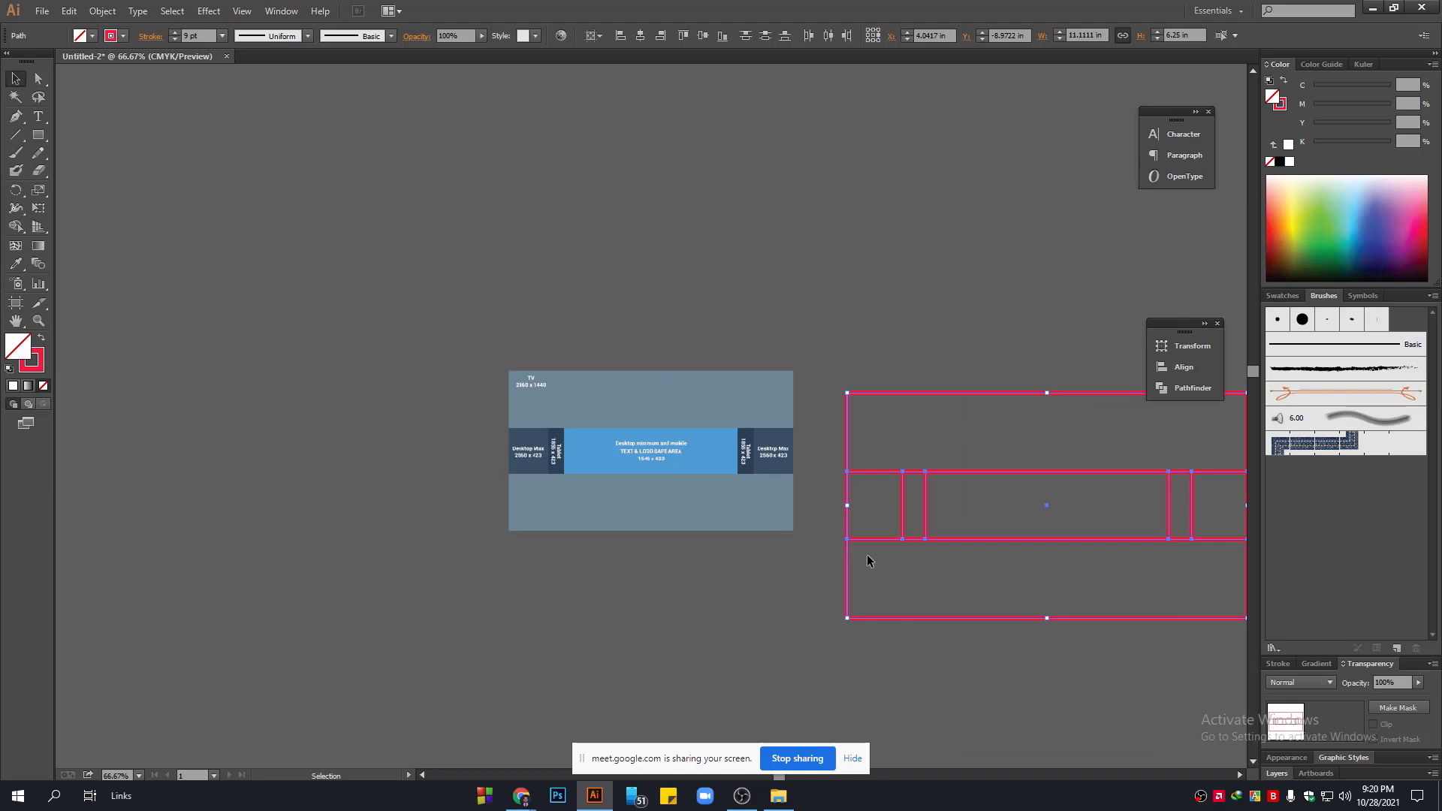
drag(953, 566, 853, 472)
key(ctrl+1)
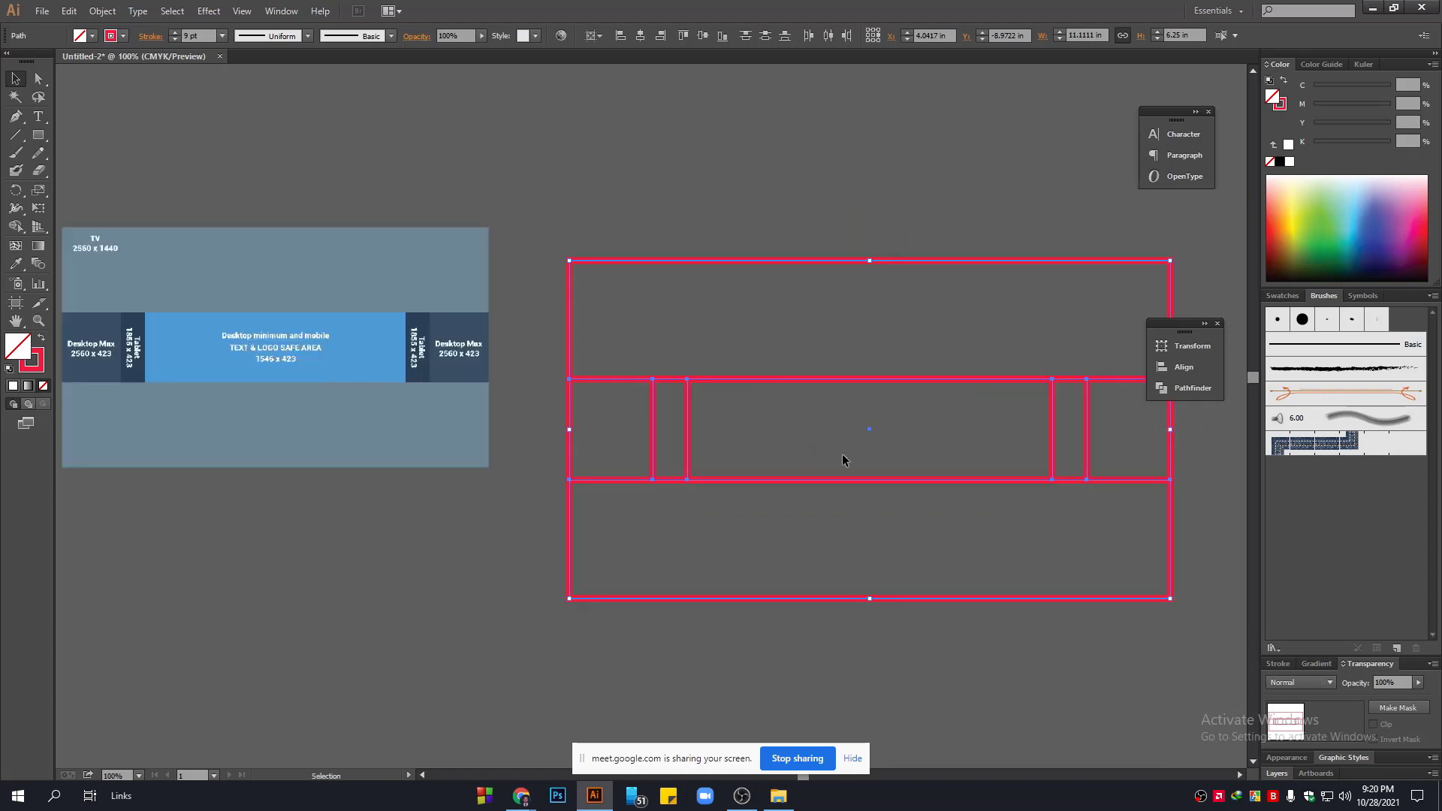
click(729, 326)
drag(681, 293, 766, 375)
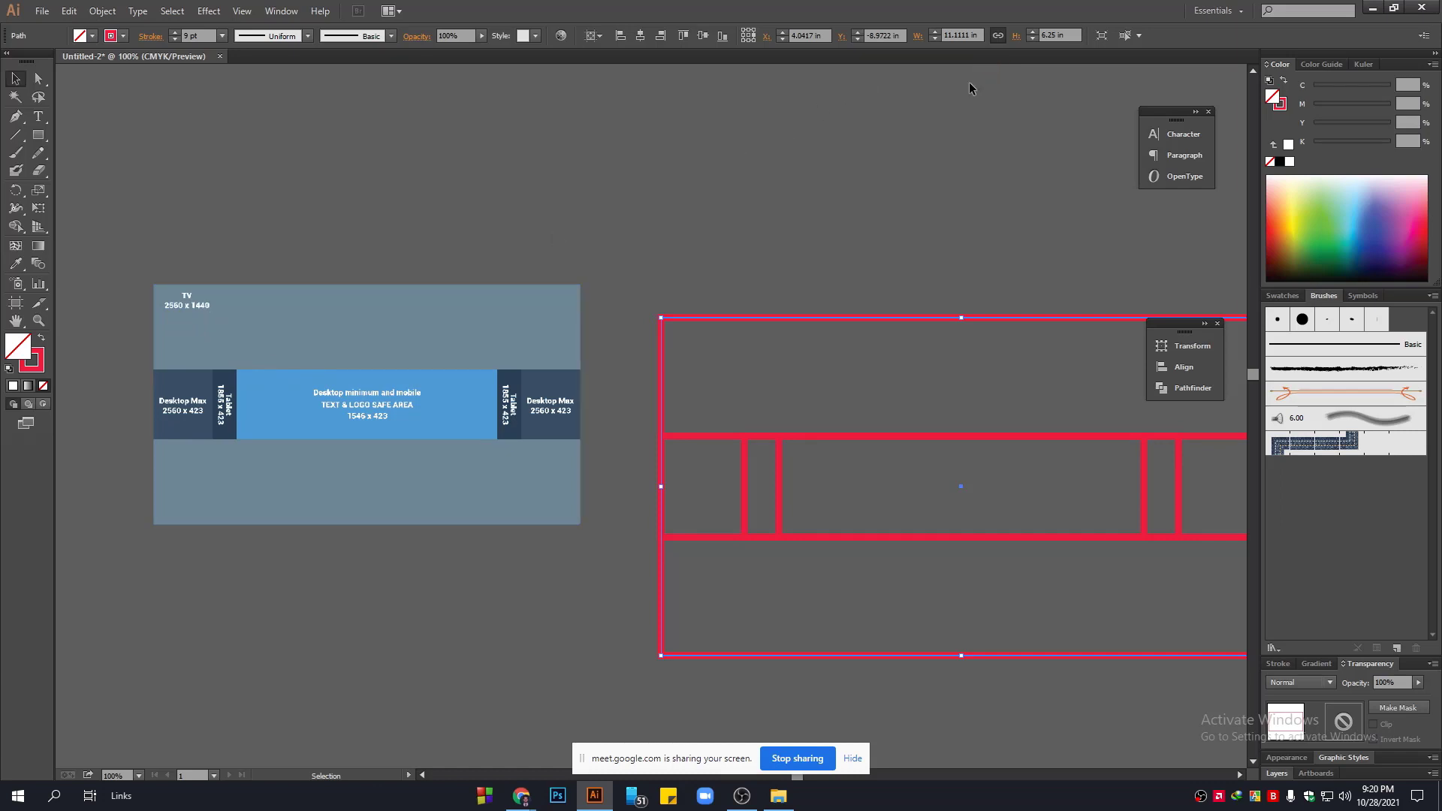
click(911, 159)
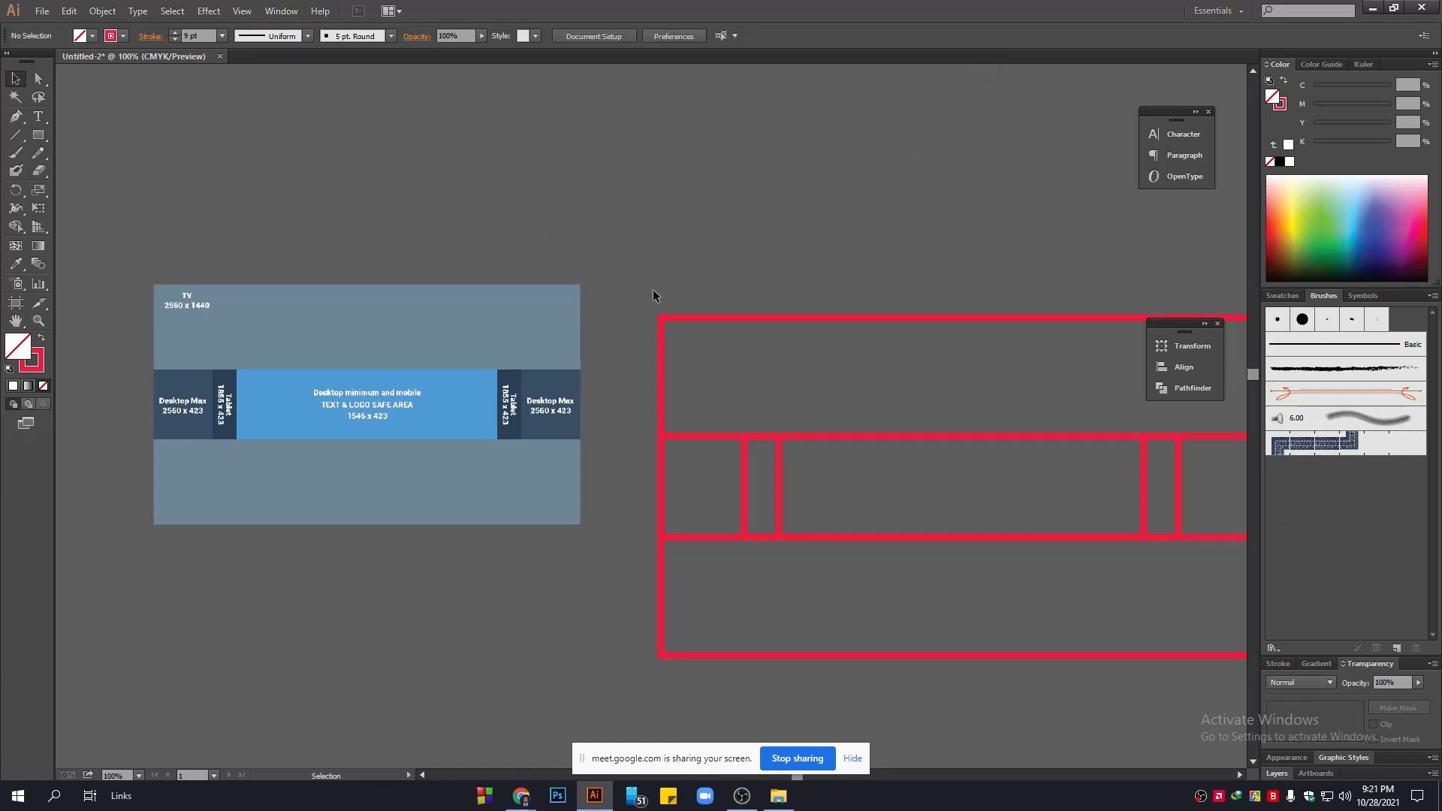
drag(670, 223, 771, 353)
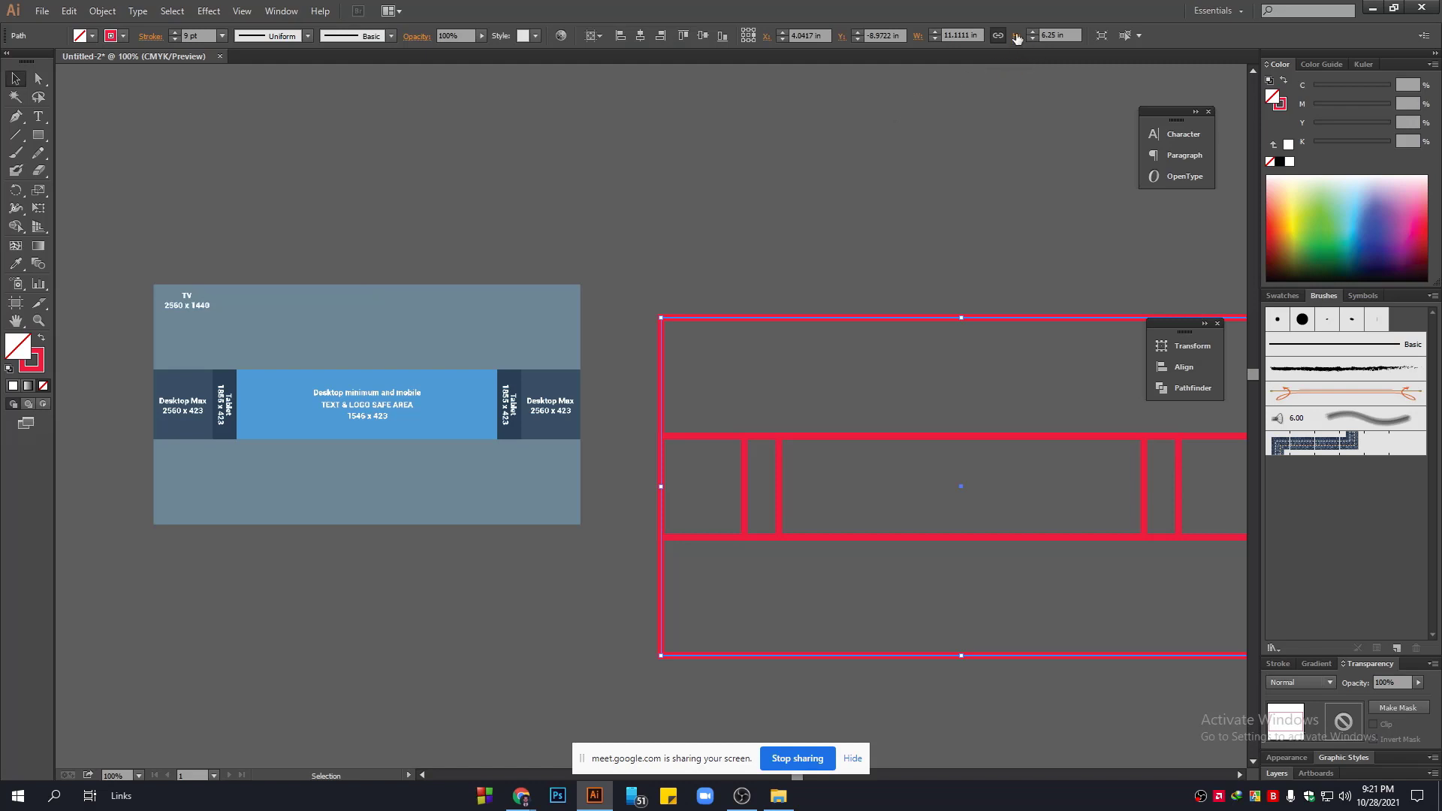
click(908, 159)
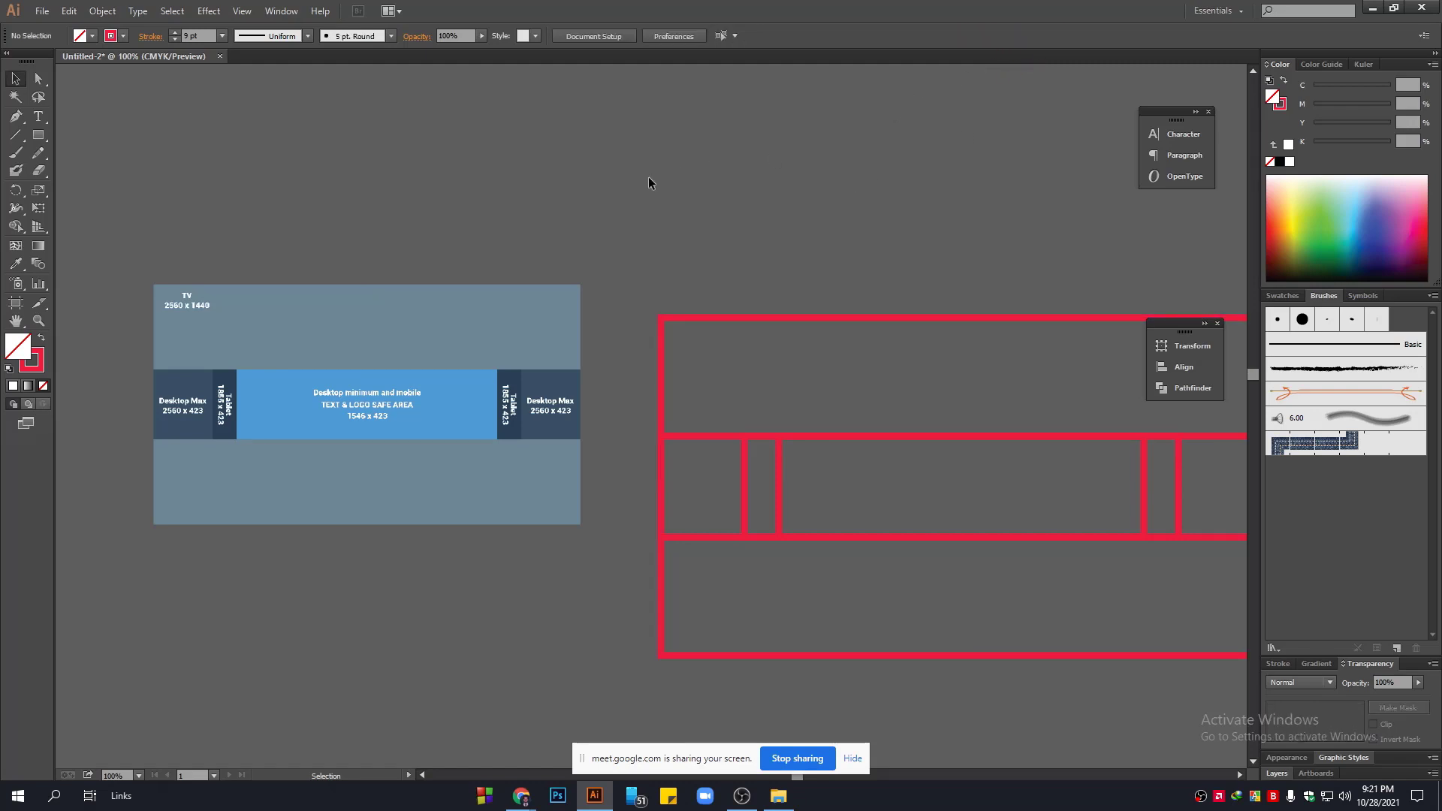
Change the document's measurement units to Pixels in the document setup.
click(592, 39)
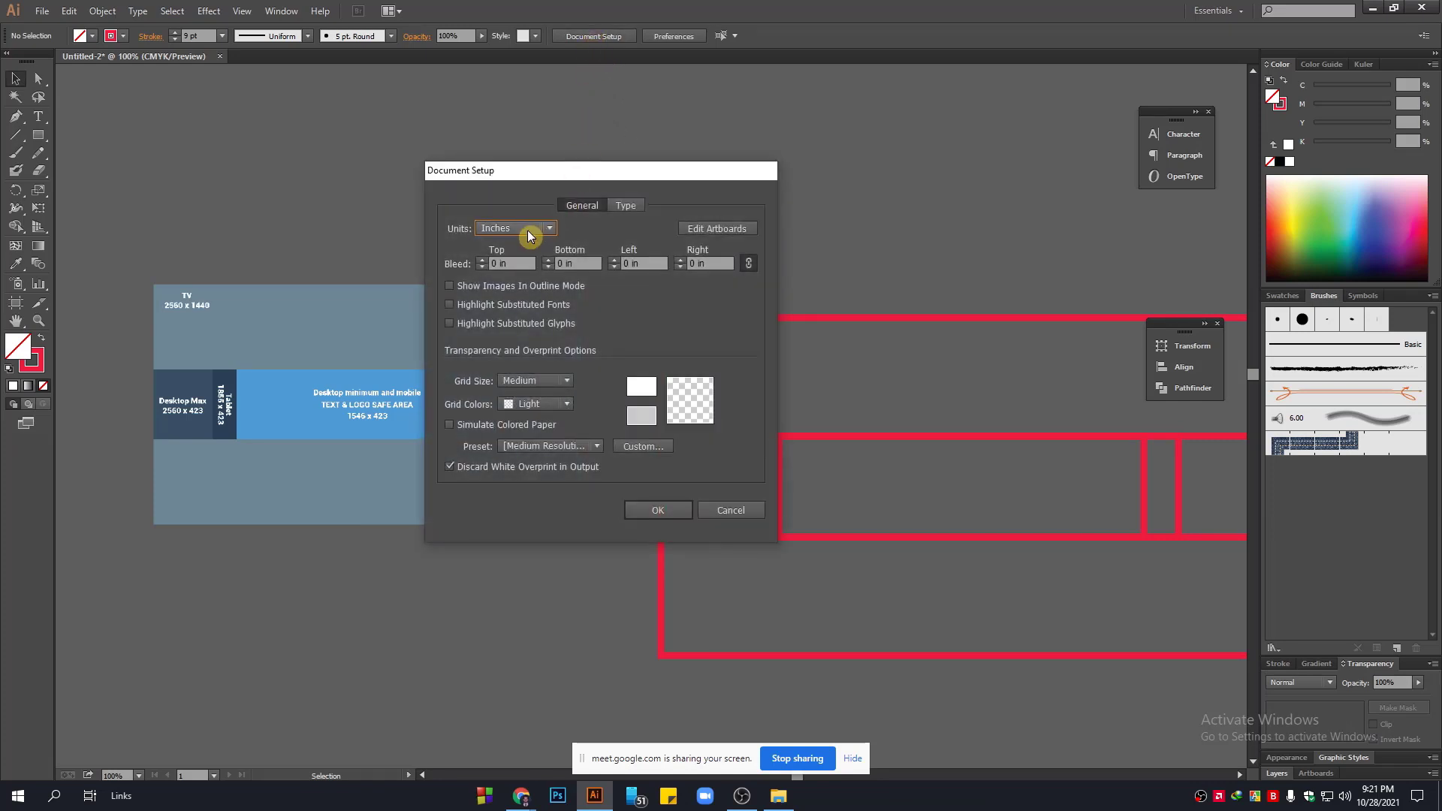
click(527, 230)
click(502, 327)
click(654, 508)
Scale the outer TV outline to a width of 2560 px and enter a height of 1400 px with proportions linked.
click(795, 318)
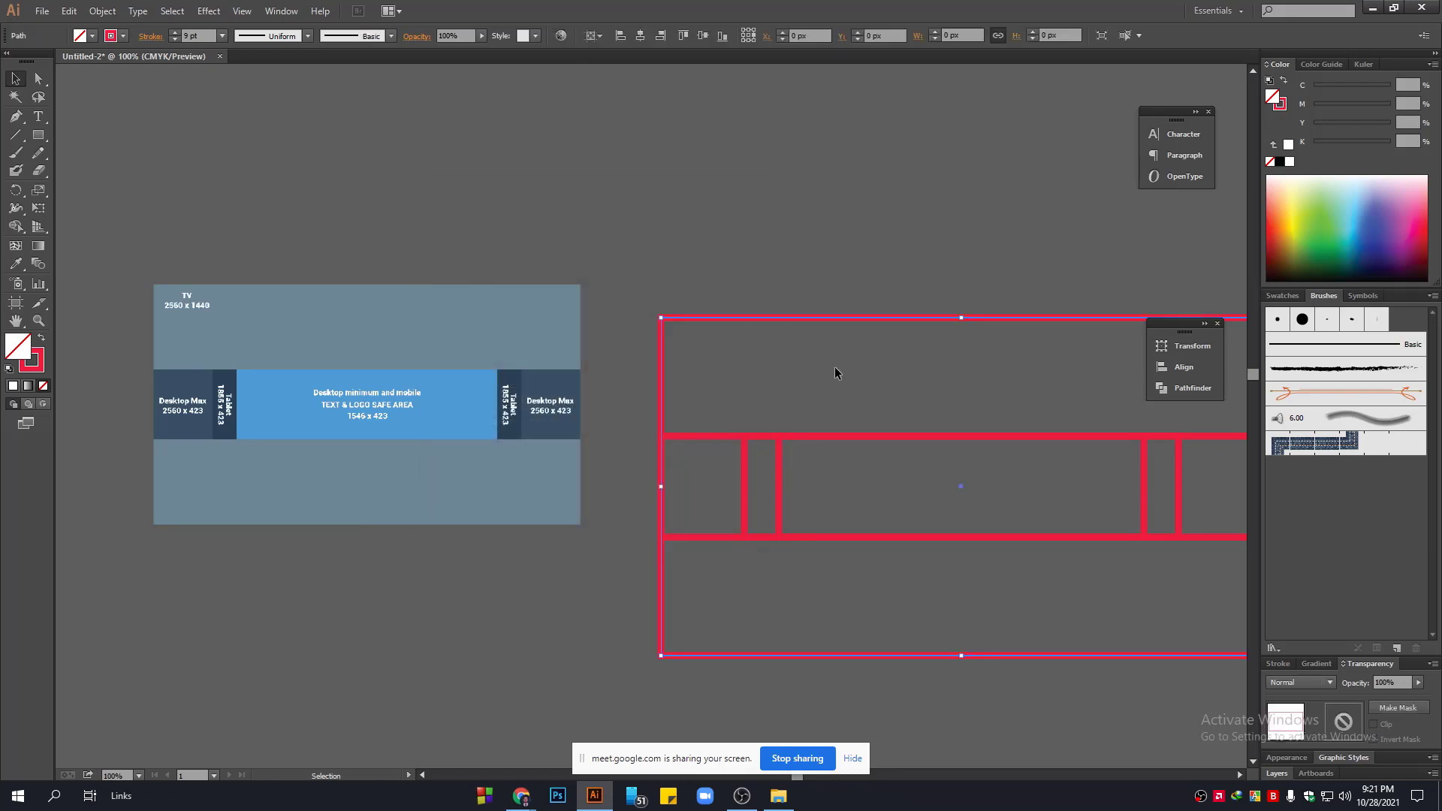
double_click(949, 36)
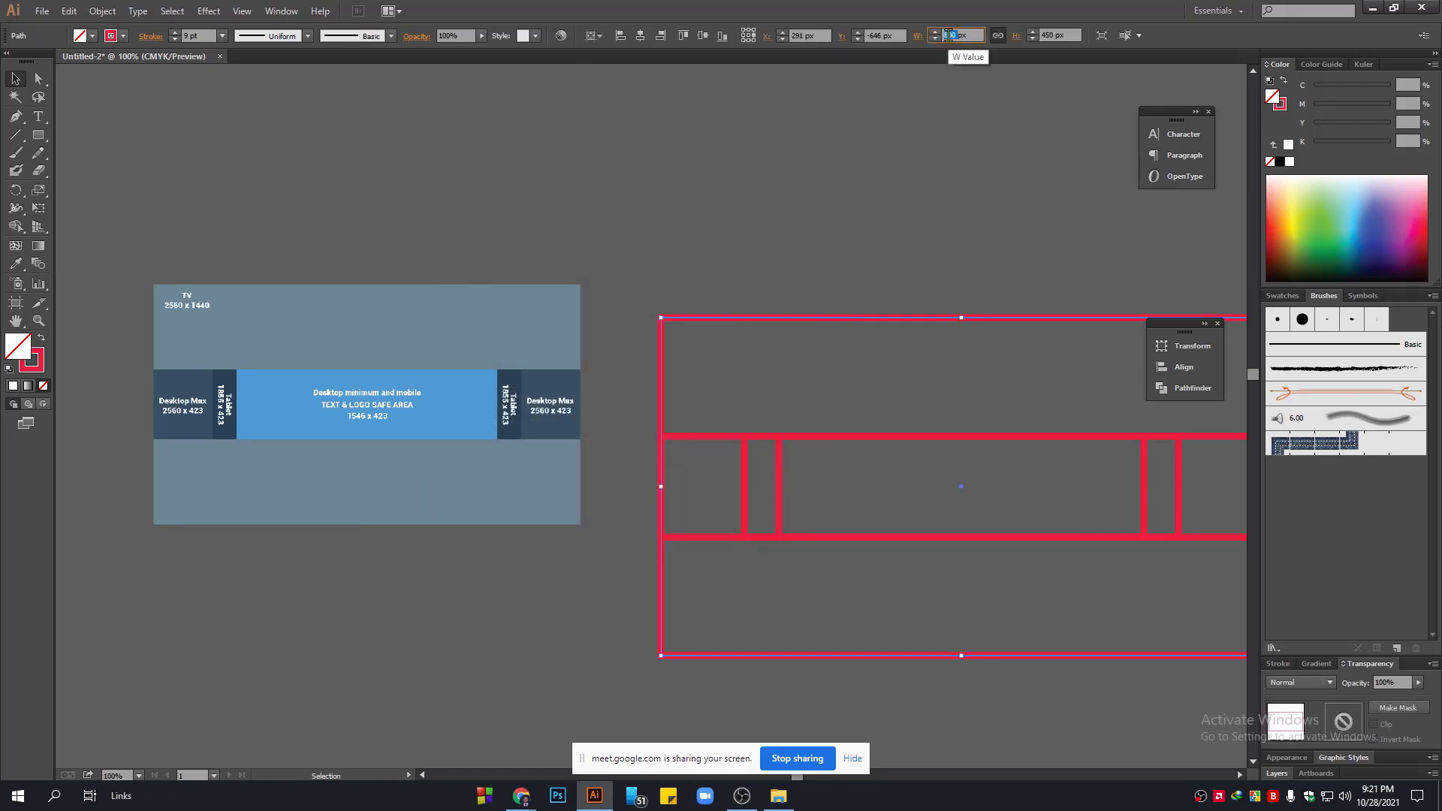
text(256)
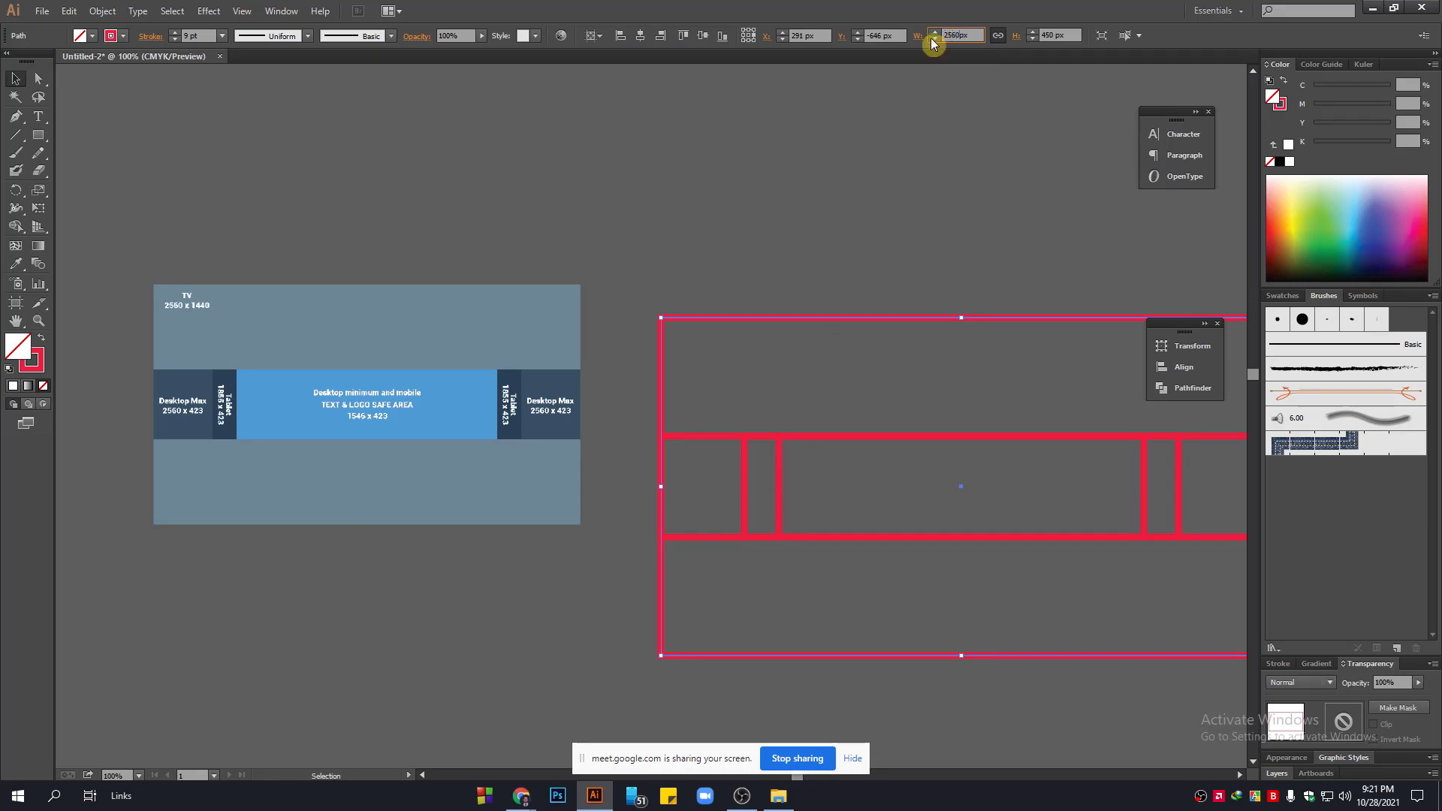
key(Tab)
text(1440)
key(Return)
text(1)
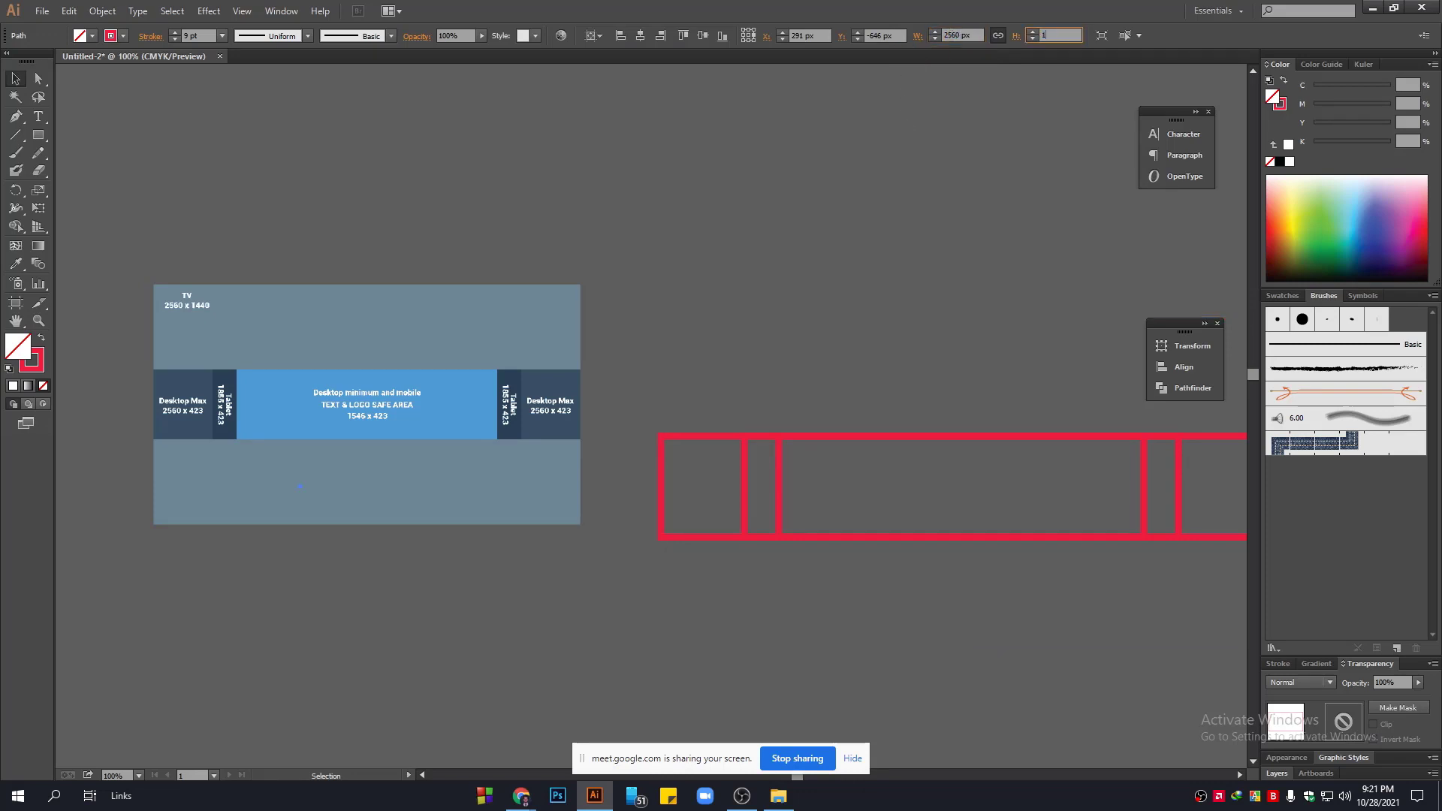
text(400)
key(Return)
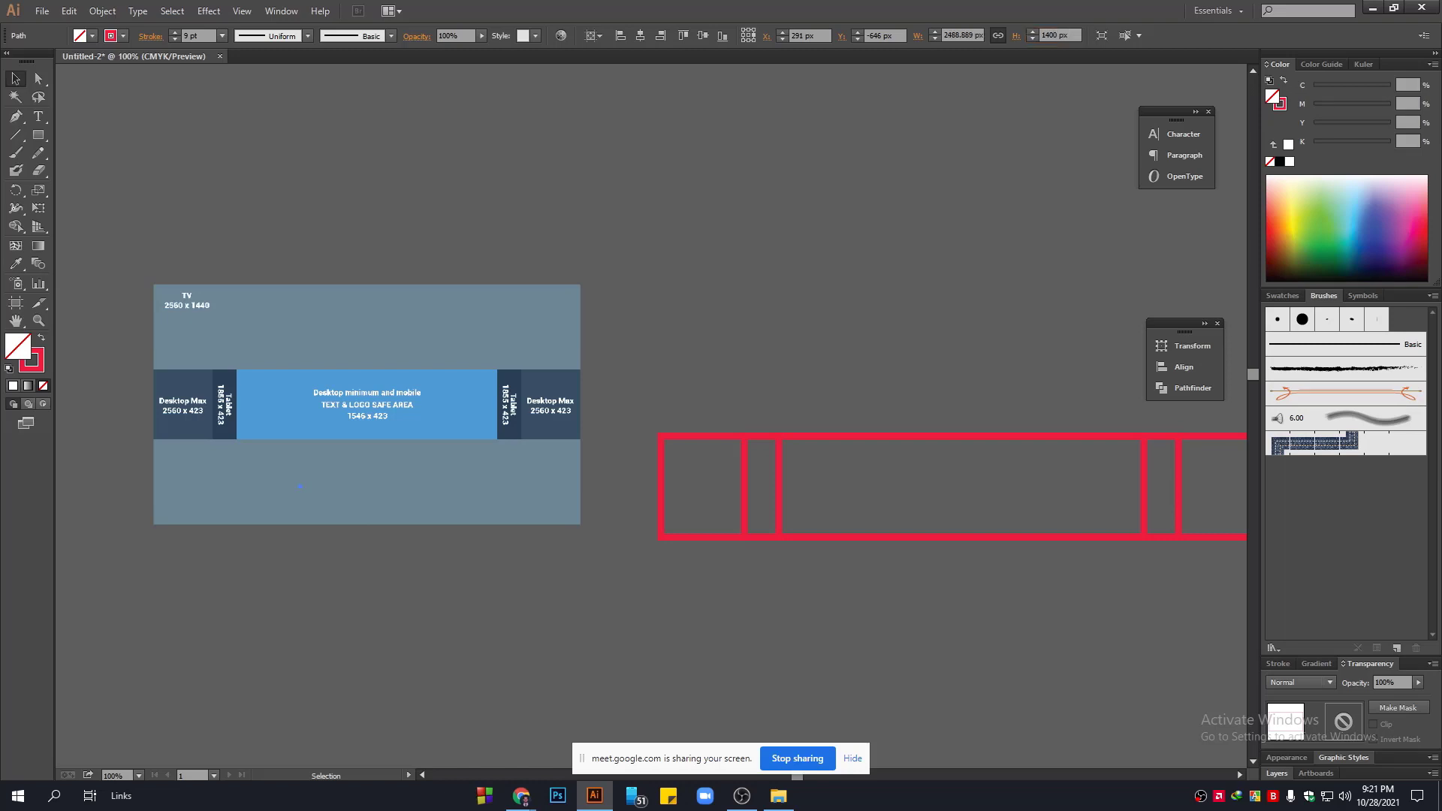
Move the enlarged TV outline clear of the reference image, place the image to its left and scale it proportionally to about 2385 x 1342 px.
scroll(689, 399, down, 4)
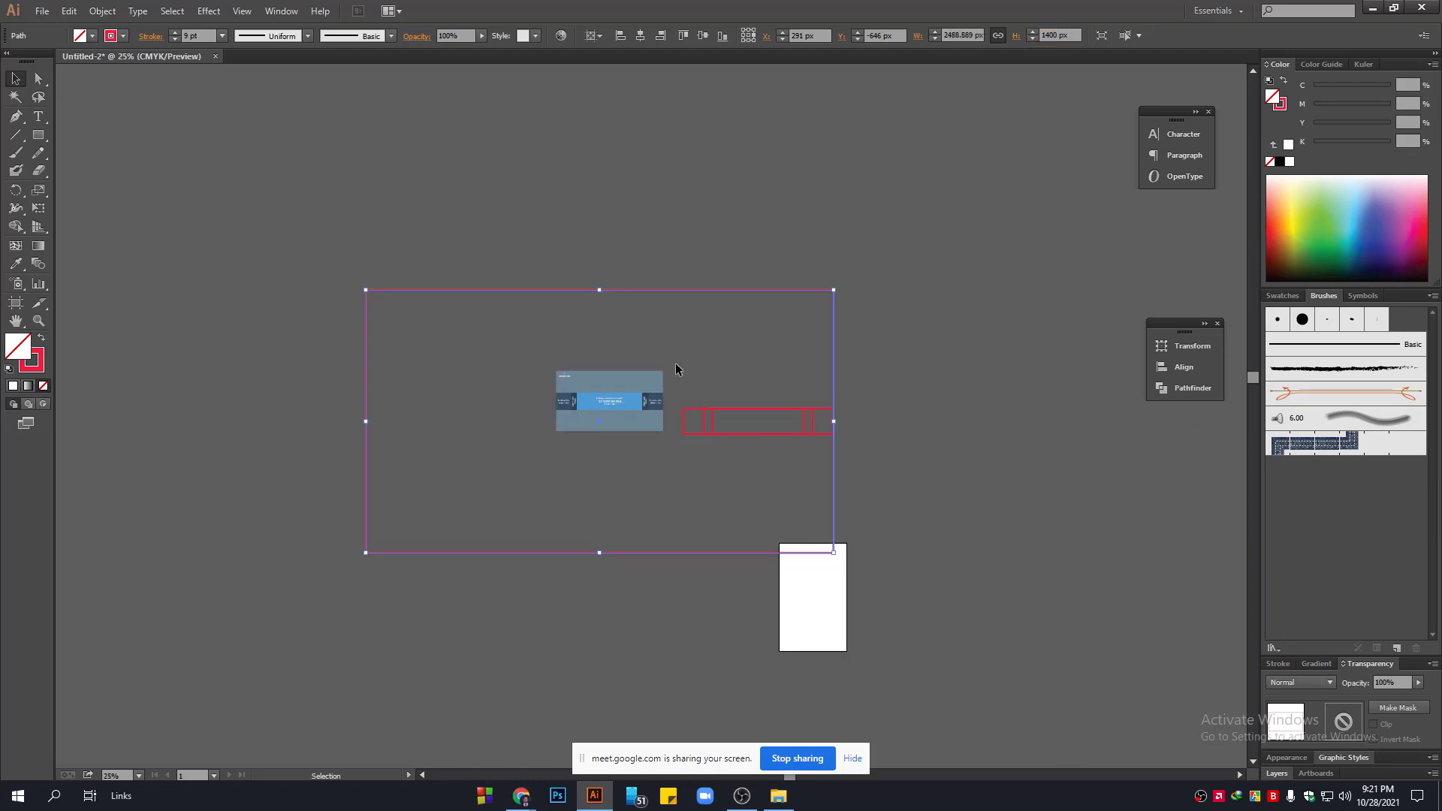
click(655, 383)
drag(663, 371, 1133, 178)
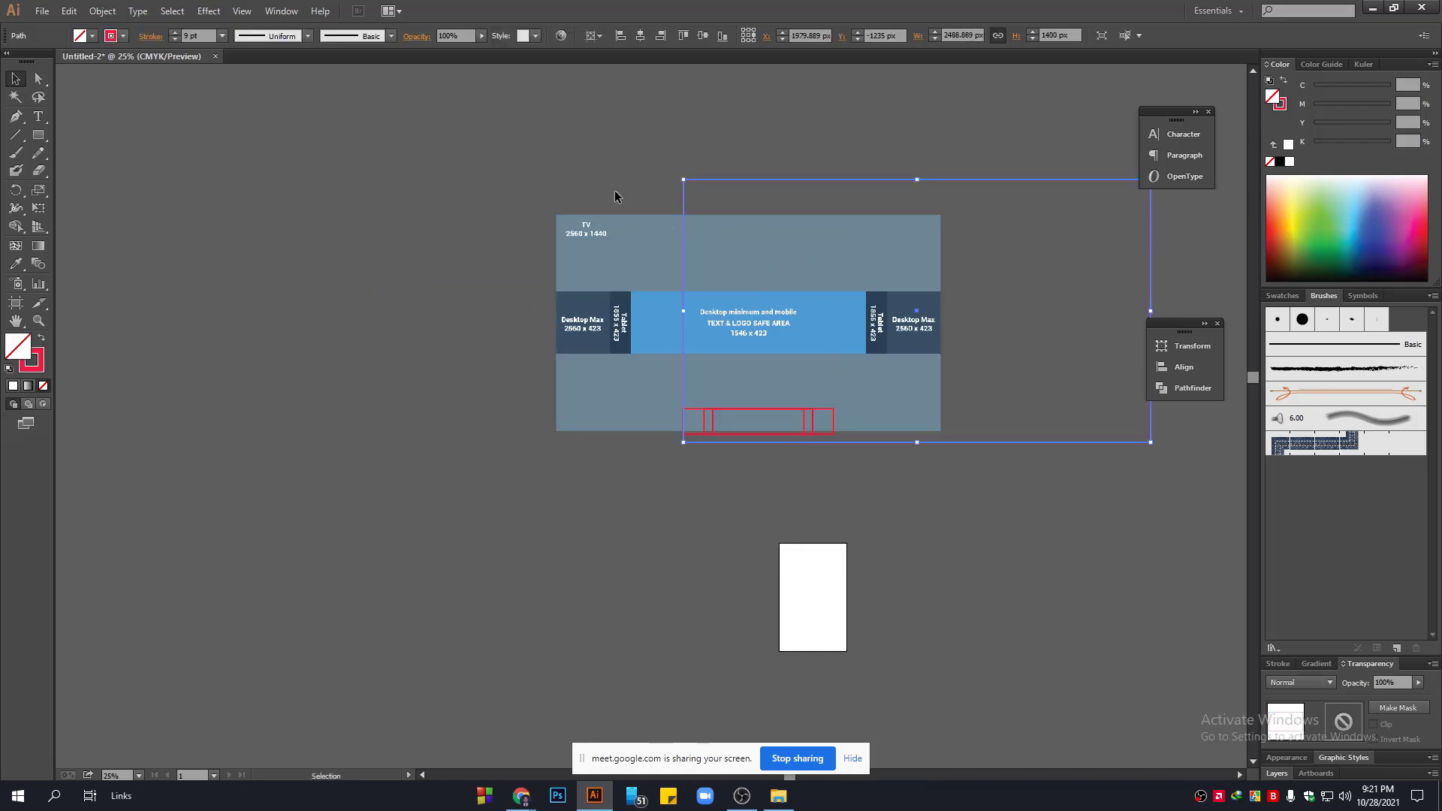
drag(622, 240, 321, 212)
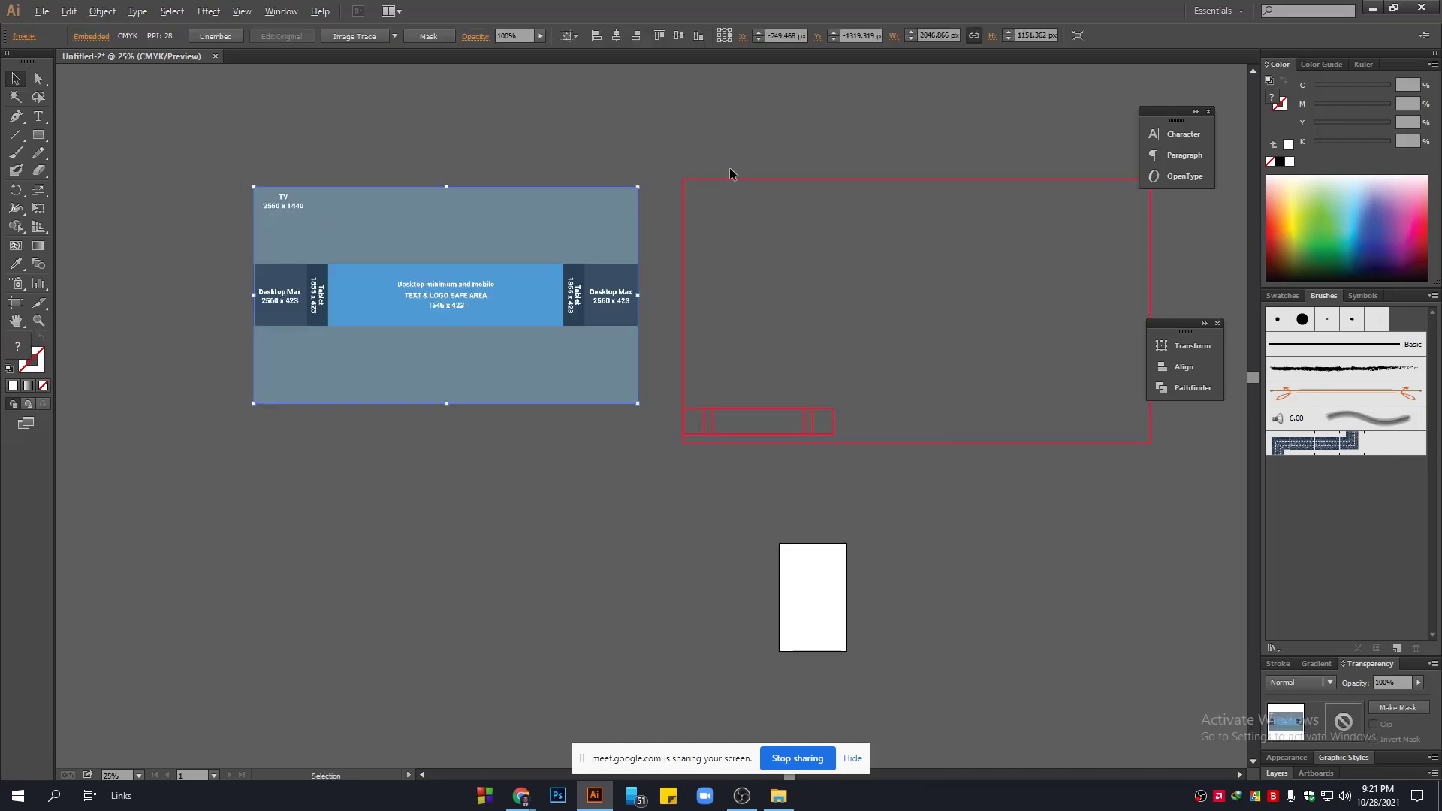
scroll(730, 171, up, 1)
drag(97, 186, 347, 172)
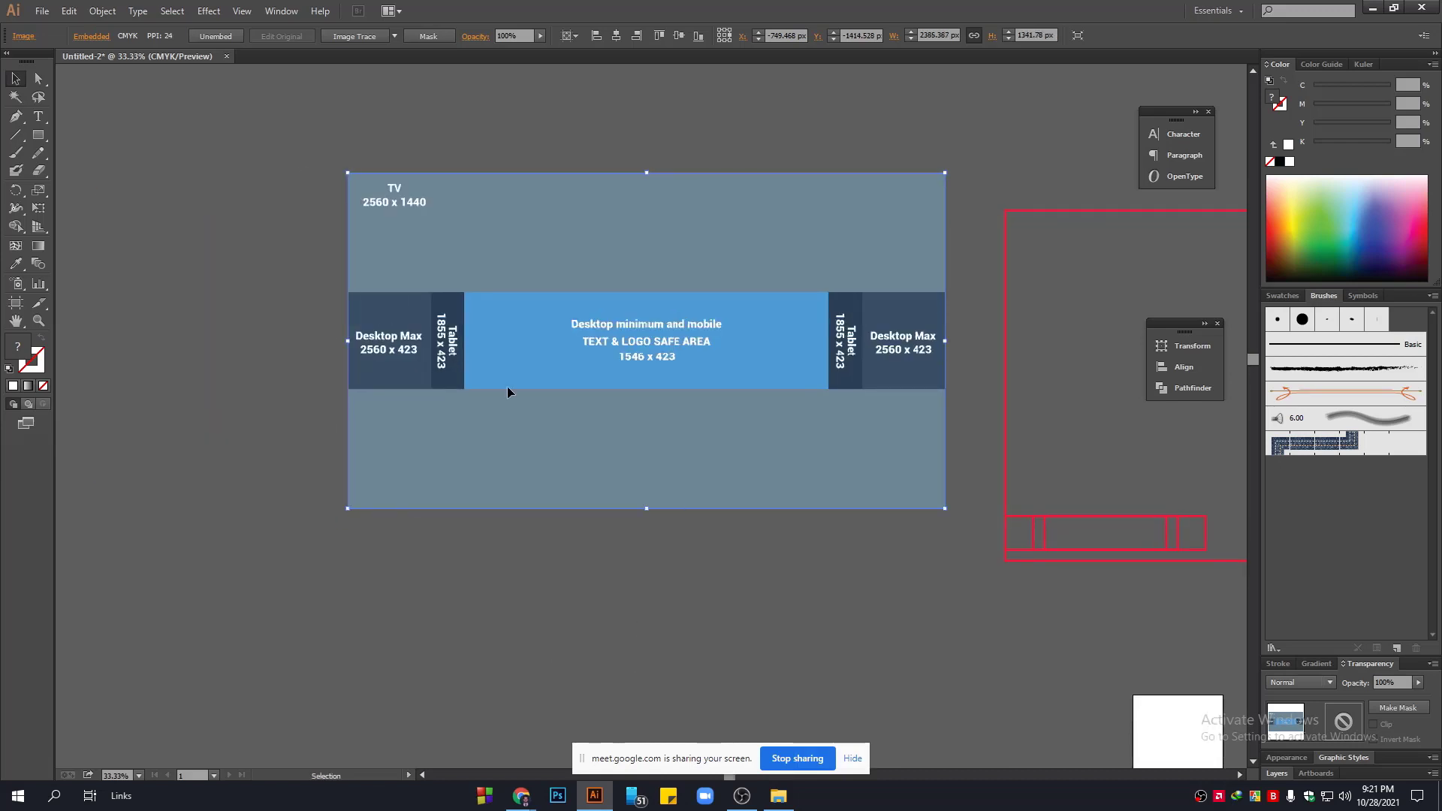
Glance at the 5 Minute Skills YouTube channel banner in Chrome and return to Illustrator.
mouse_move(521, 795)
click(450, 732)
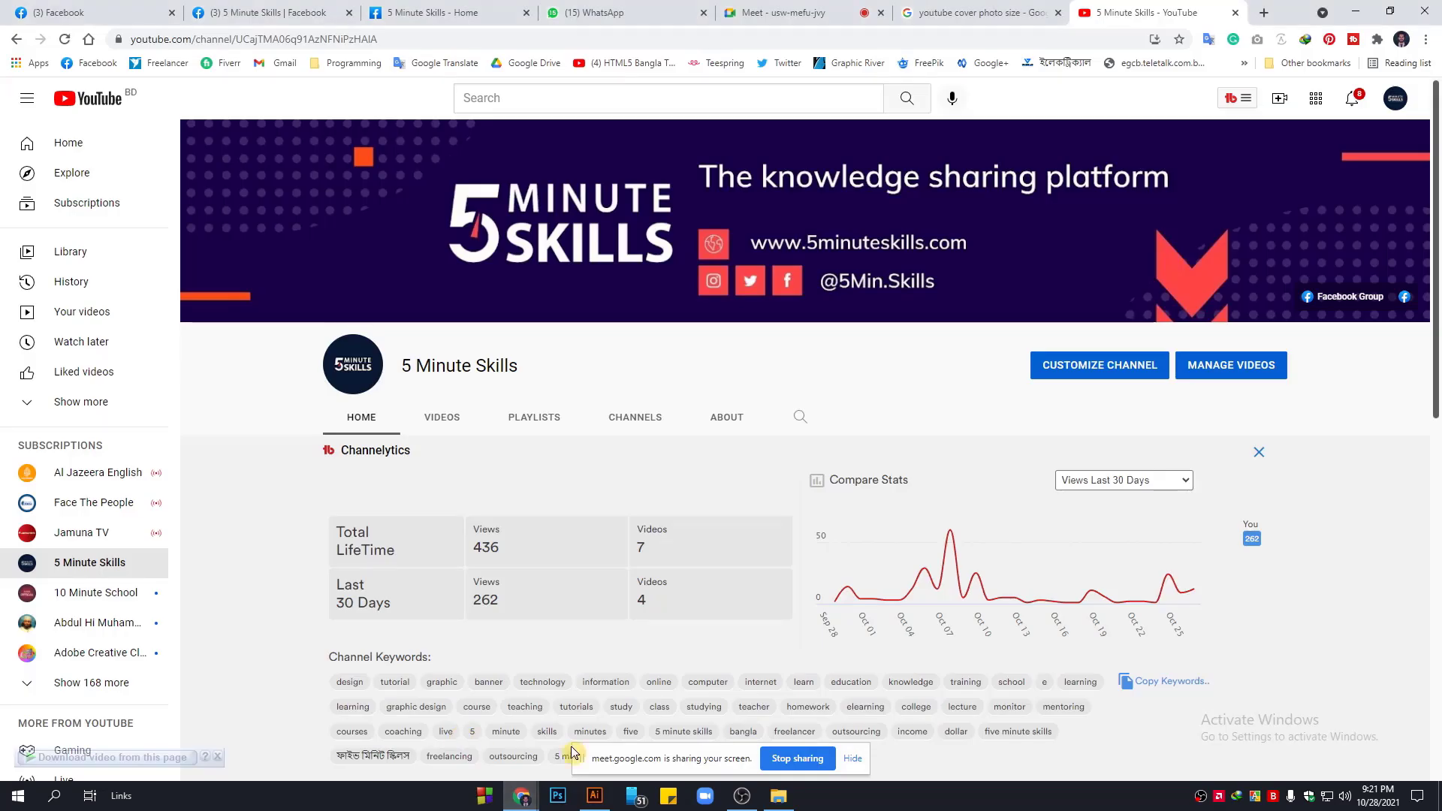
click(594, 796)
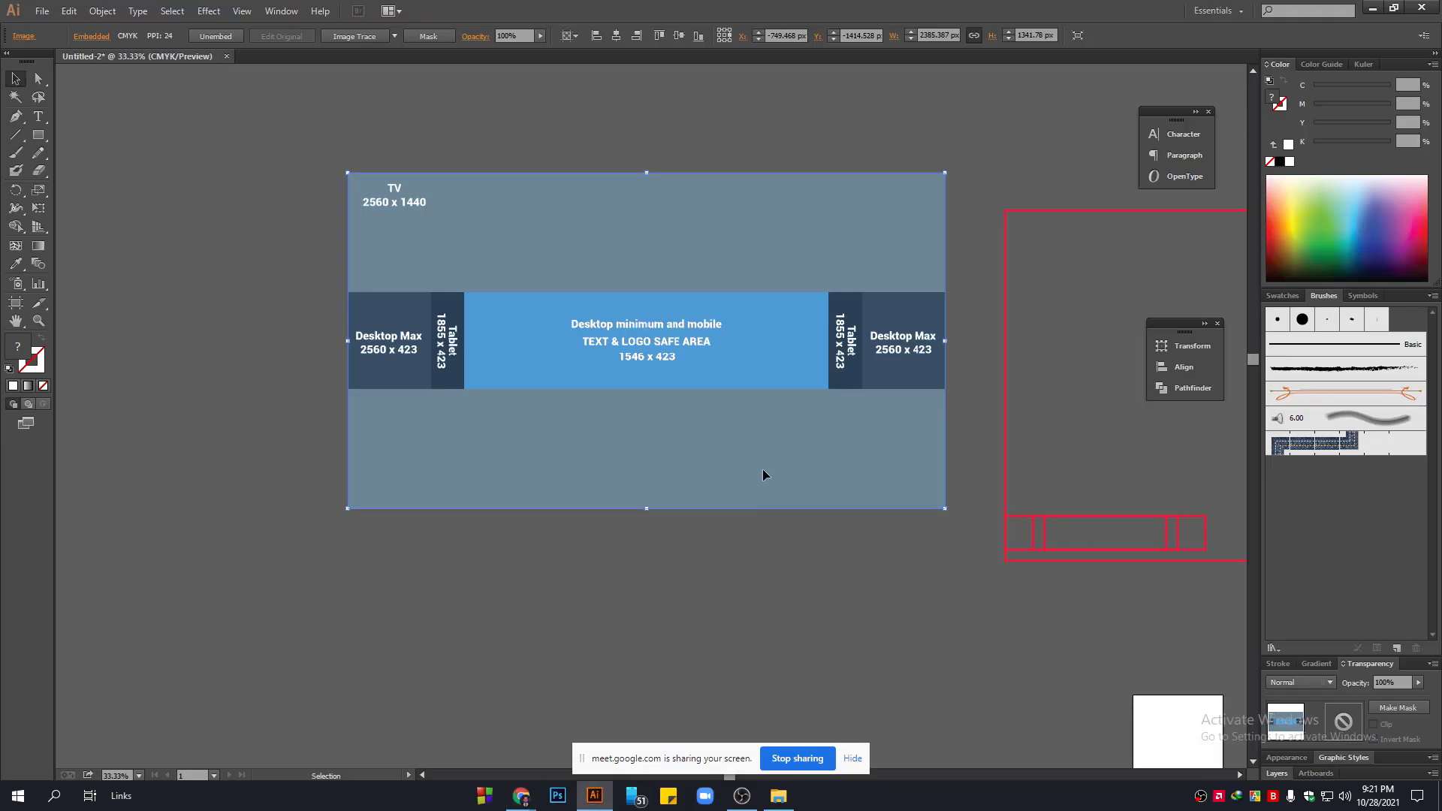
Enlarge the reference image slightly more and delete the small inner area outlines inside the TV outline.
drag(880, 485, 782, 522)
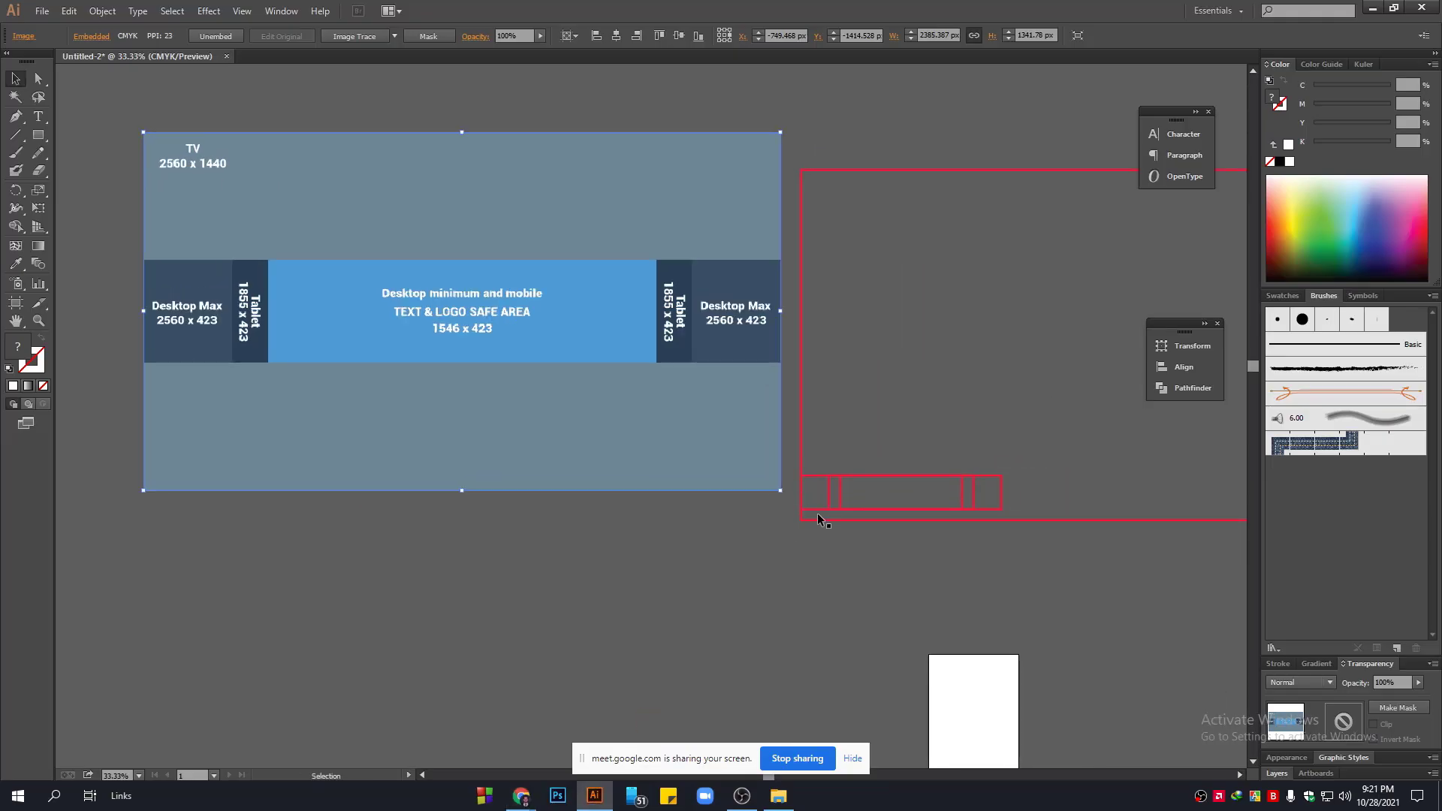
drag(960, 383, 813, 538)
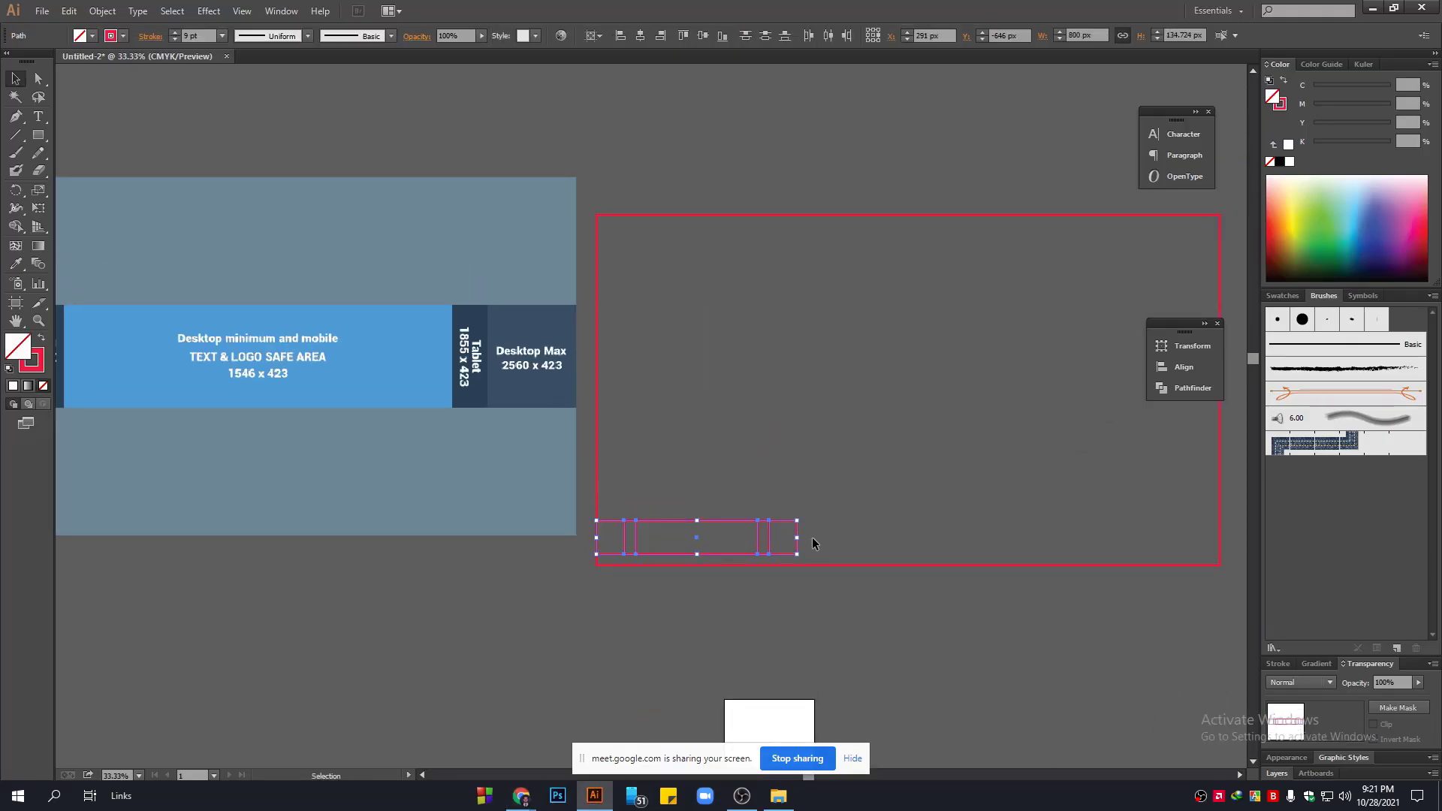
key(Delete)
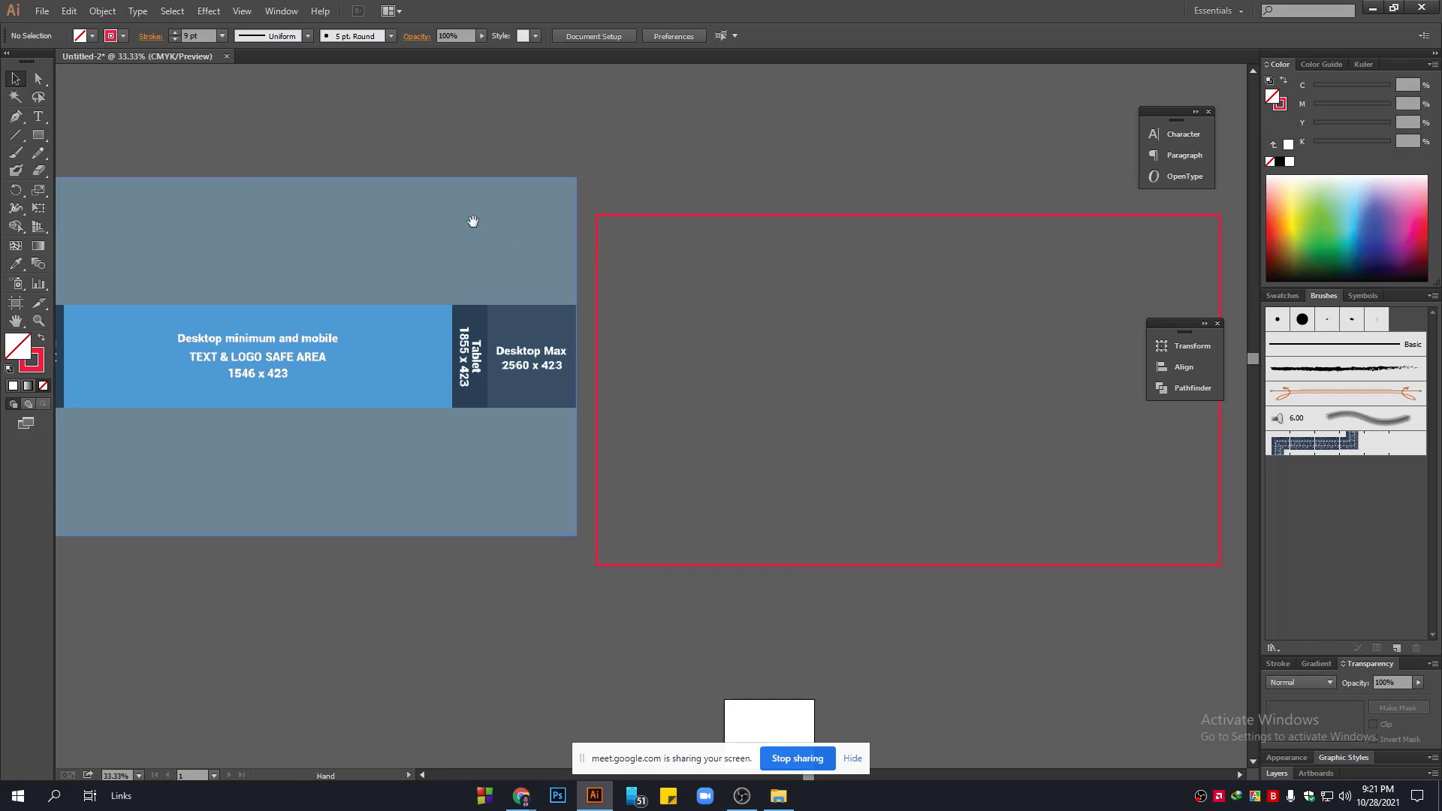
Unlink the TV outline's width and height and set its size to 2560 x 1440 px.
drag(473, 222, 631, 213)
drag(817, 139, 955, 332)
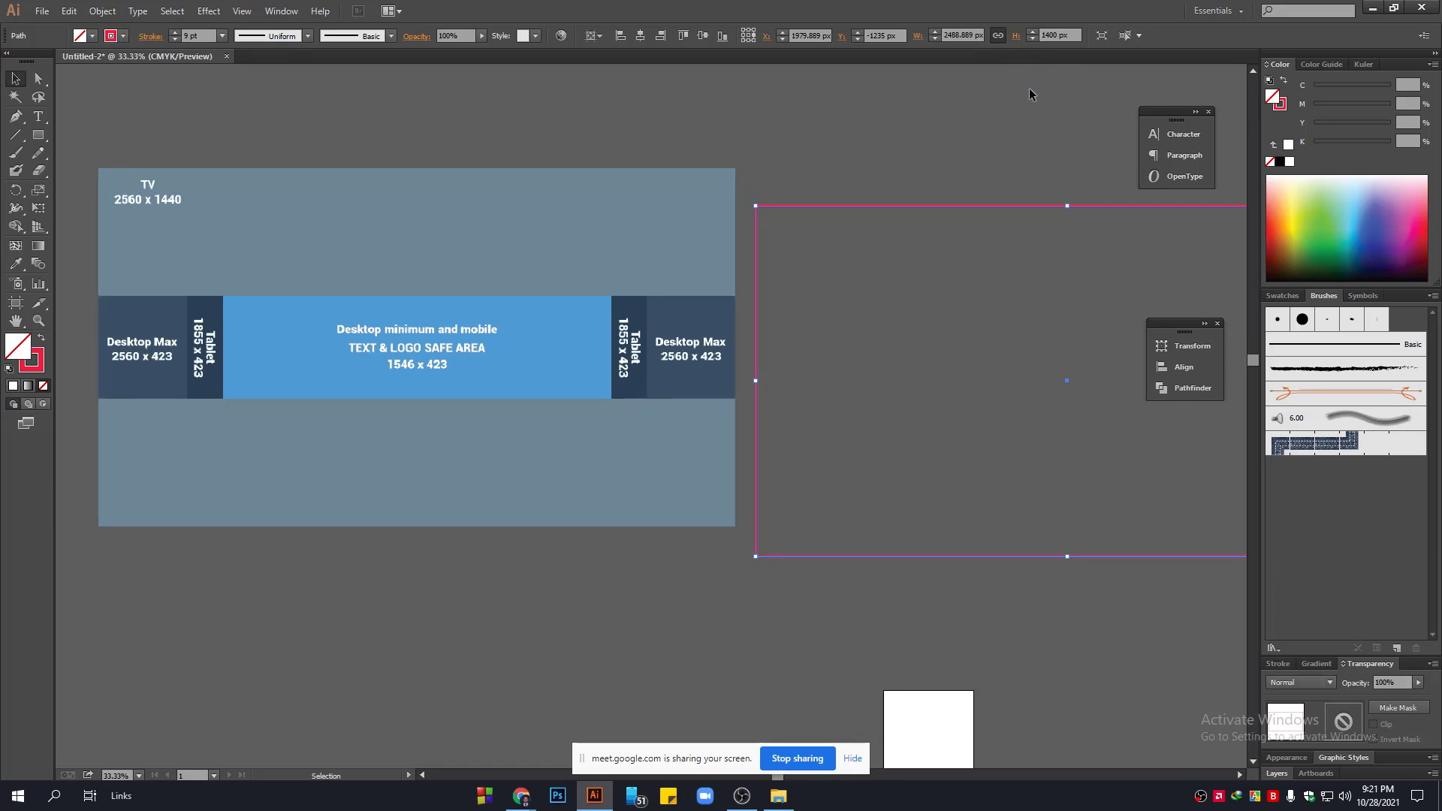
click(913, 142)
click(835, 205)
click(997, 36)
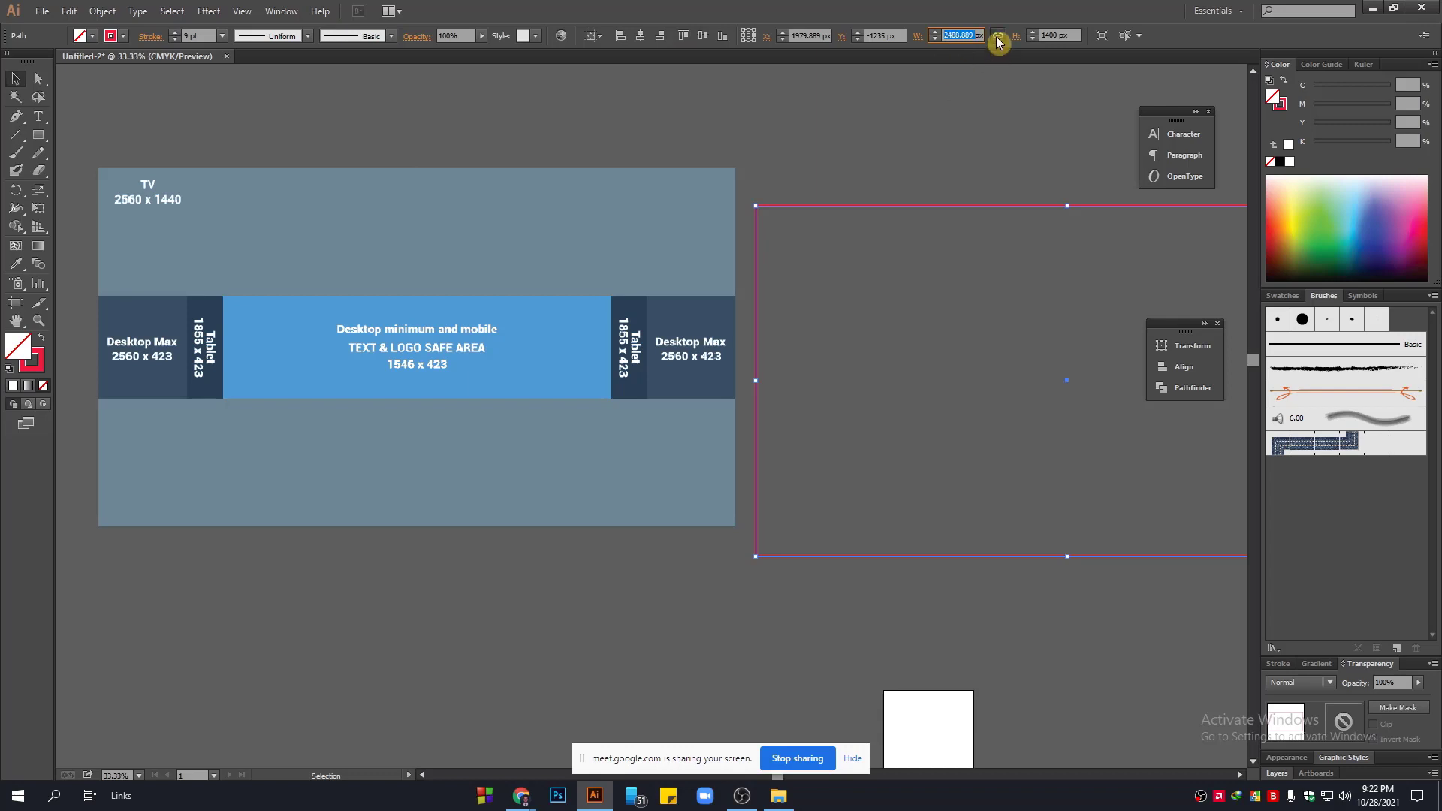
click(952, 35)
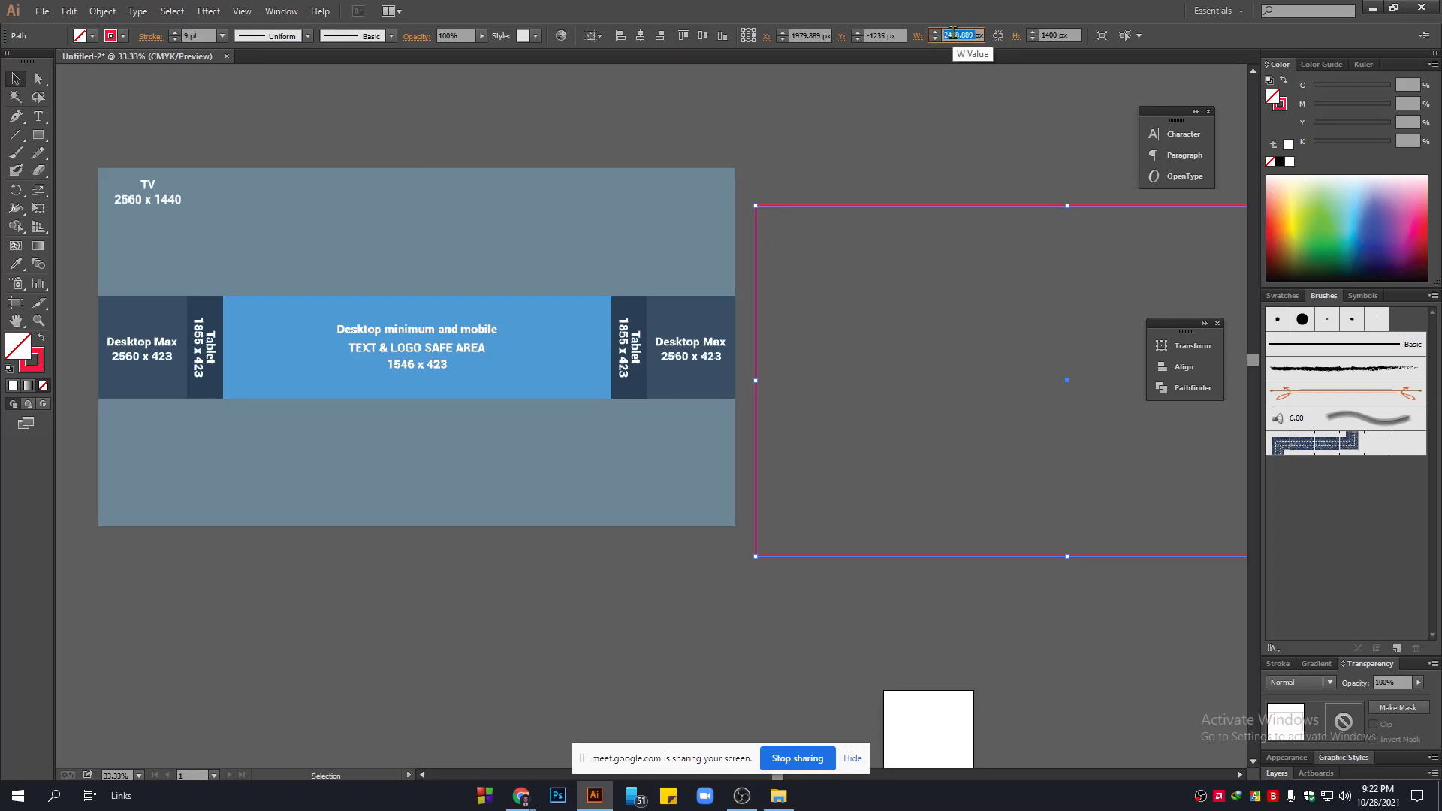
text(1)
key(Tab)
text(1)
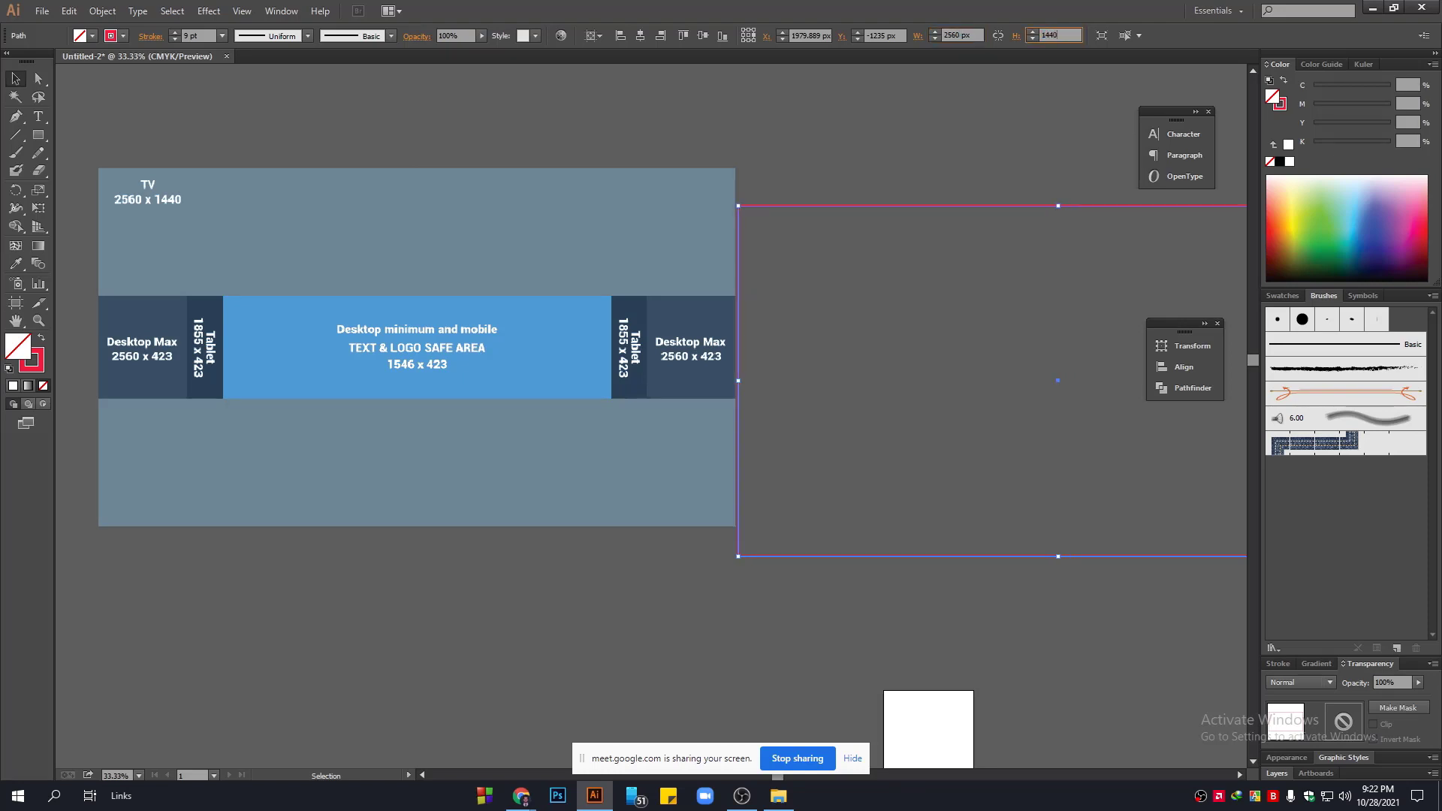
text(440)
key(Return)
click(879, 167)
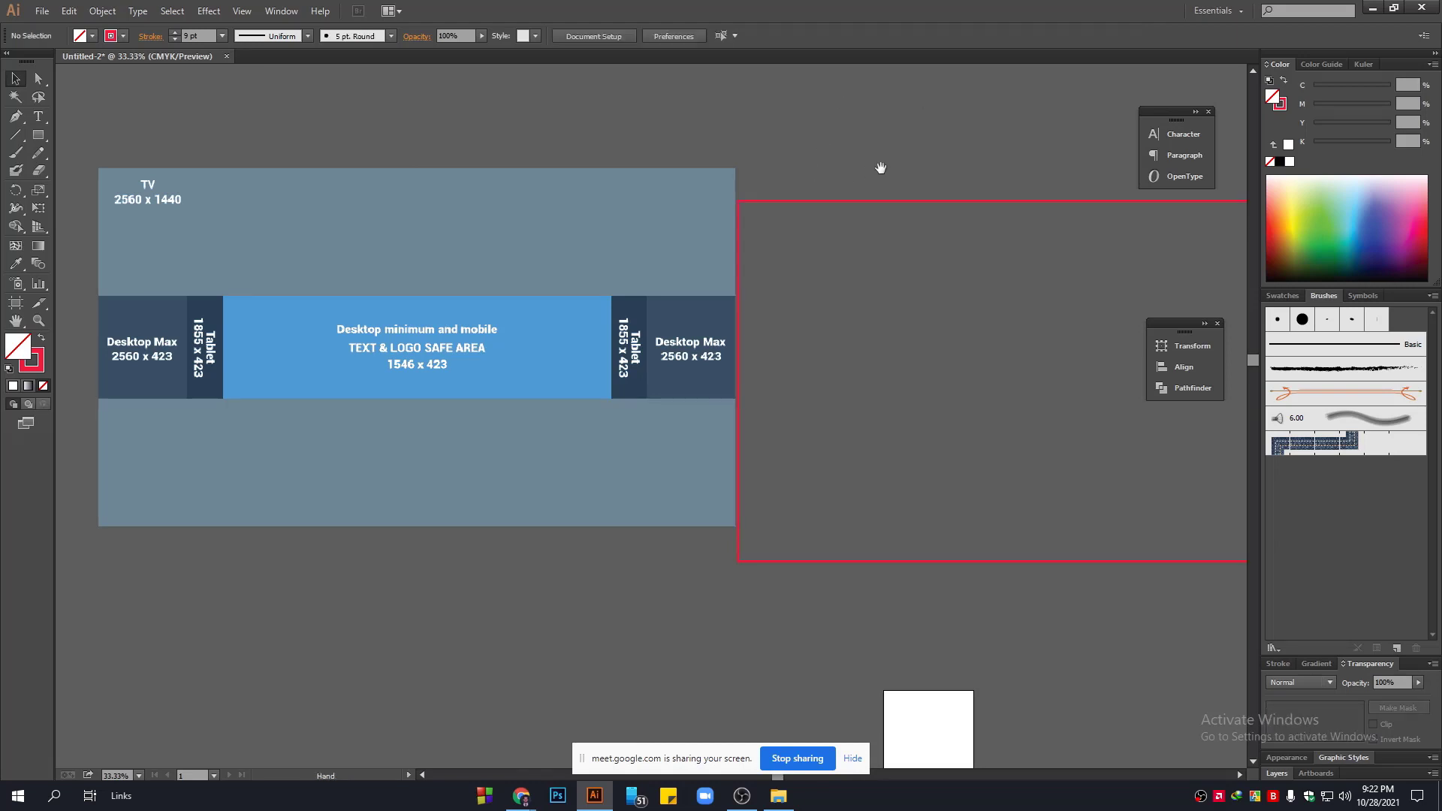
Duplicate the TV outline in place and set the copy's height to 423 px as the Desktop Max area.
drag(881, 169, 843, 287)
drag(712, 211, 859, 222)
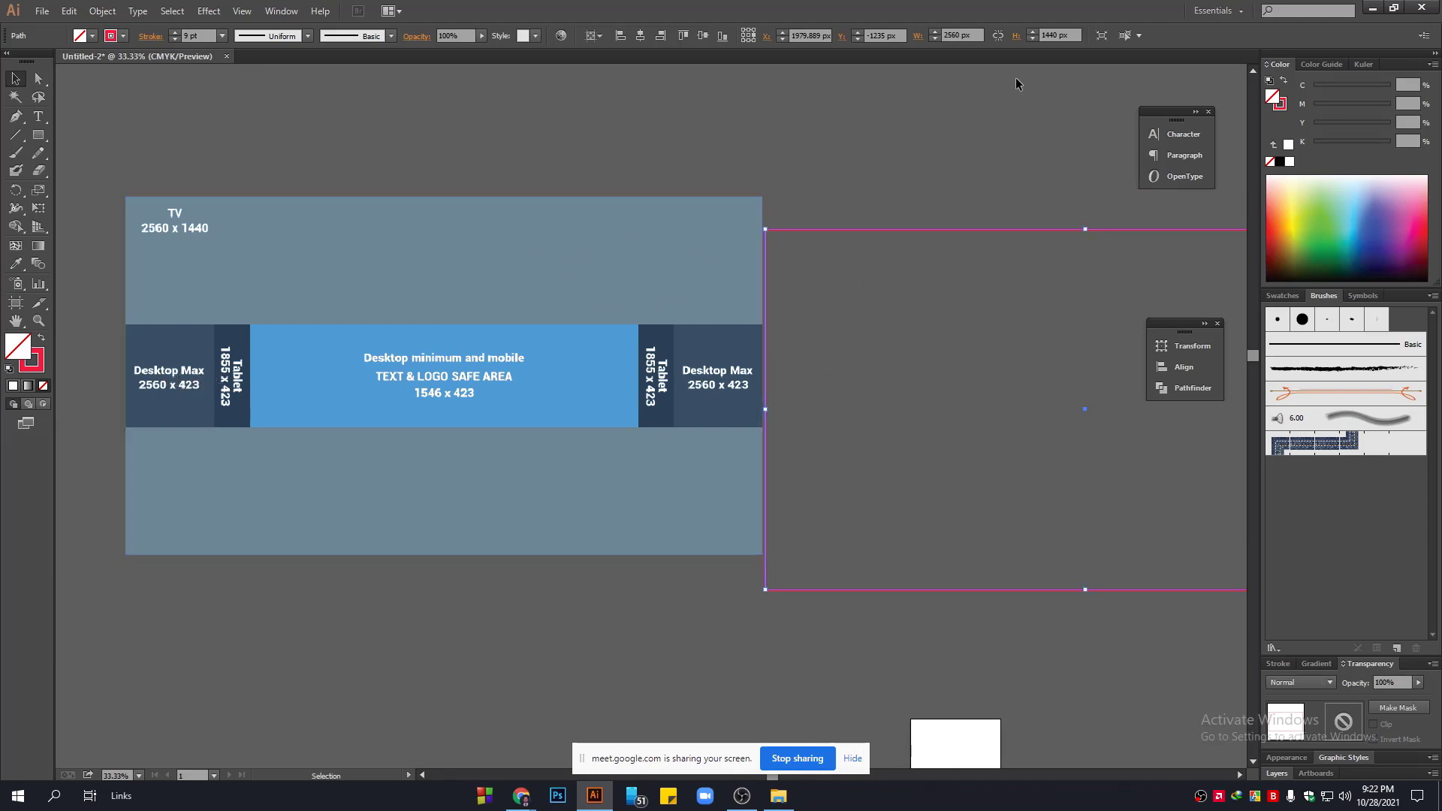
click(1050, 35)
text(423)
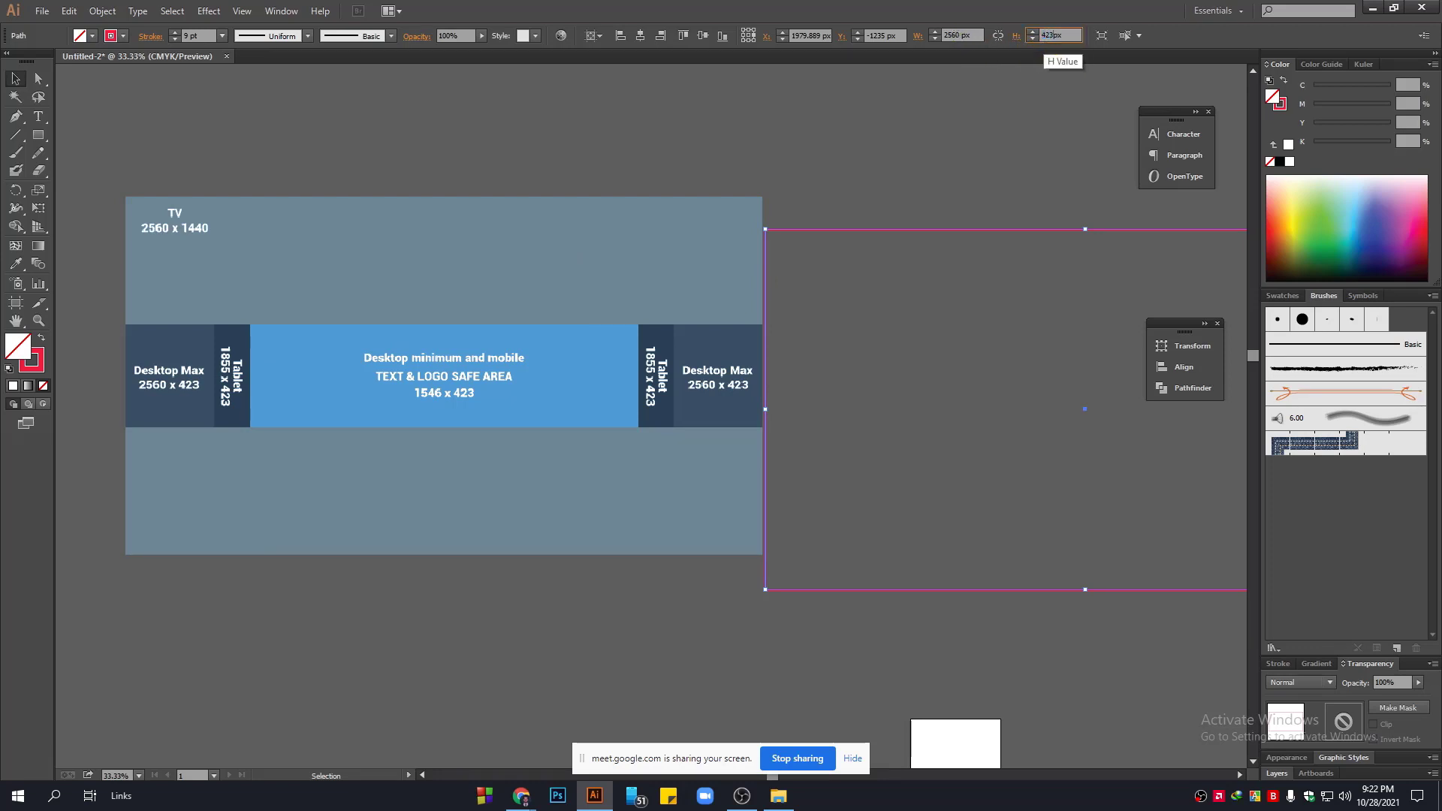
key(Return)
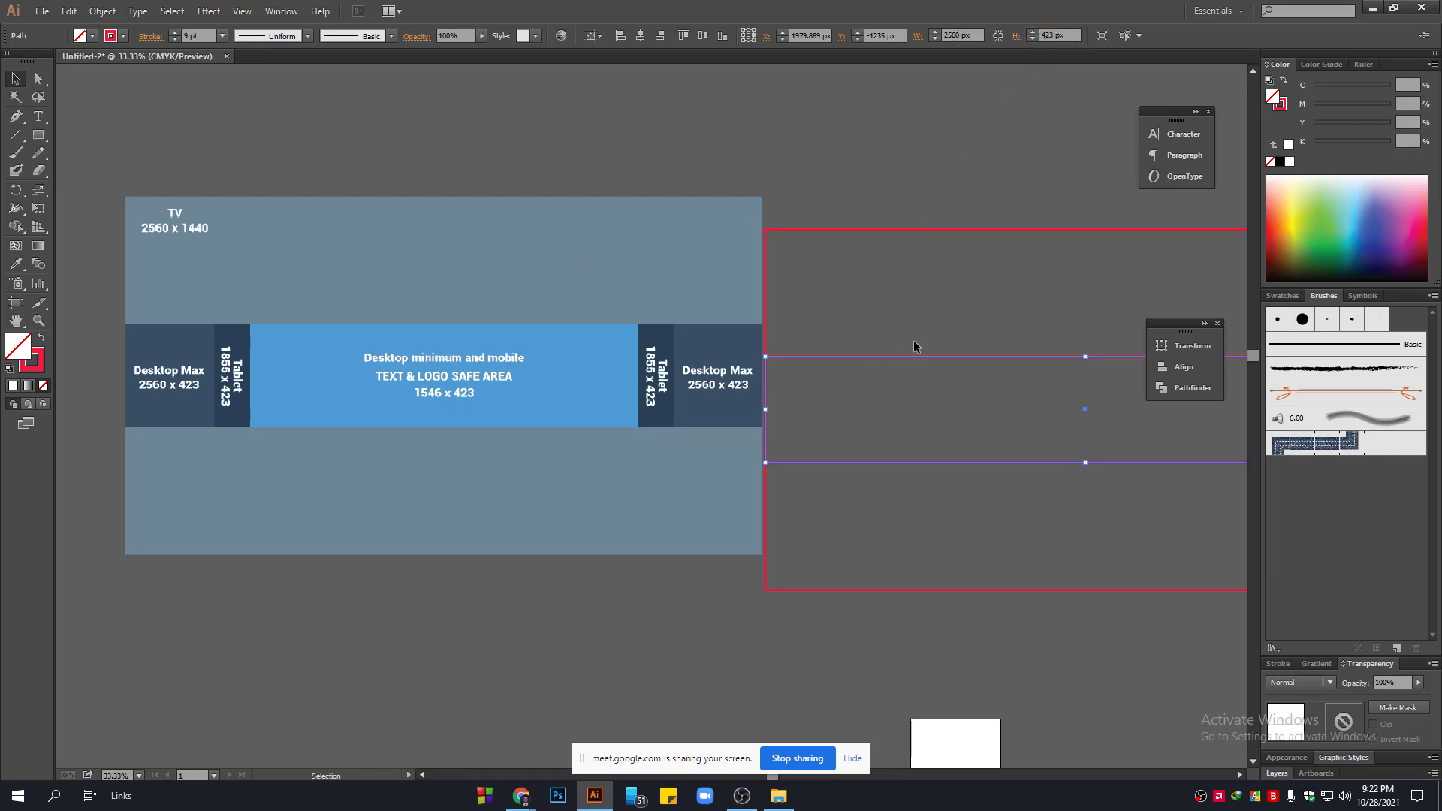
Duplicate the Desktop Max outline in place and set the copy's width to 1855 px as the tablet area.
drag(966, 320, 911, 368)
click(917, 307)
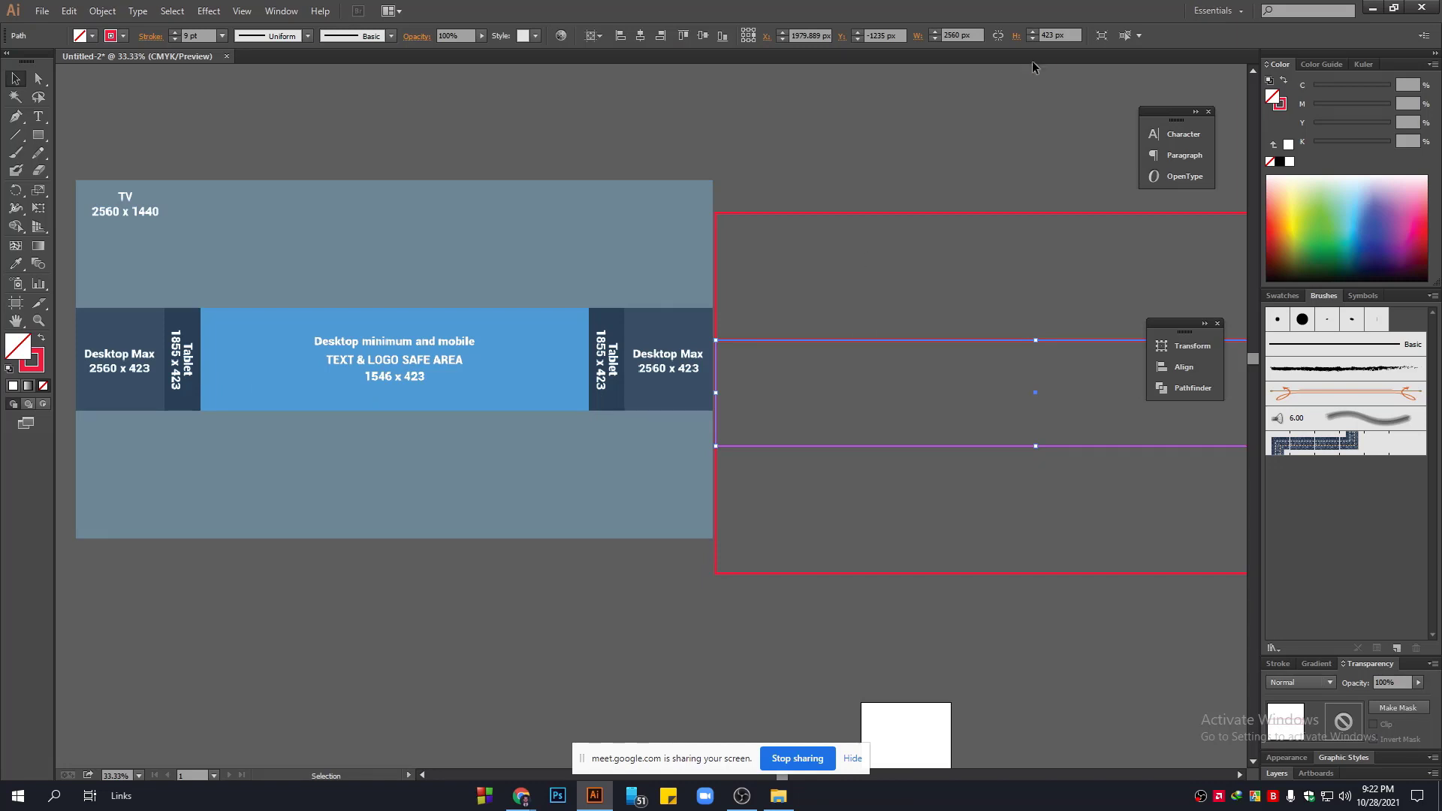
click(1052, 35)
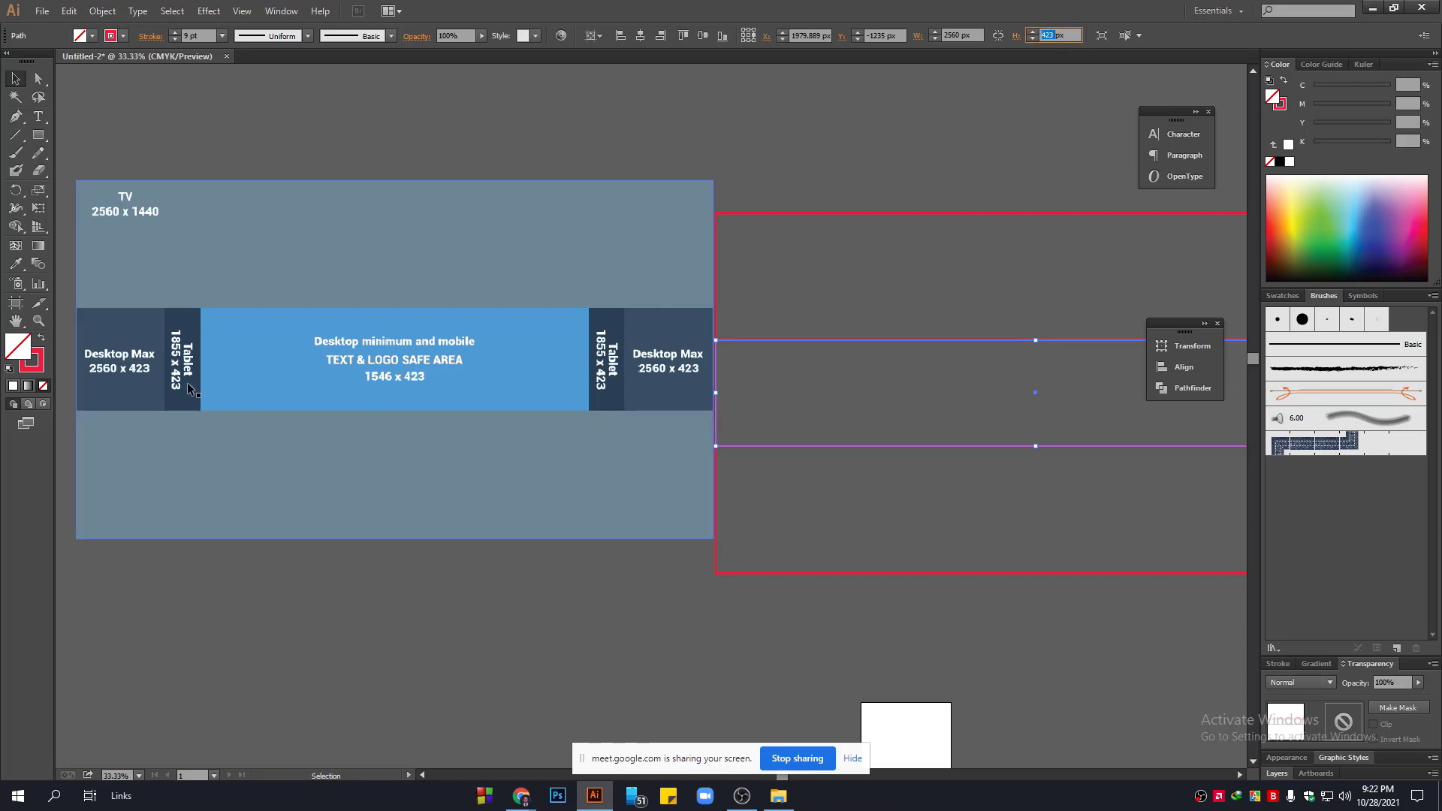
click(947, 36)
text(1)
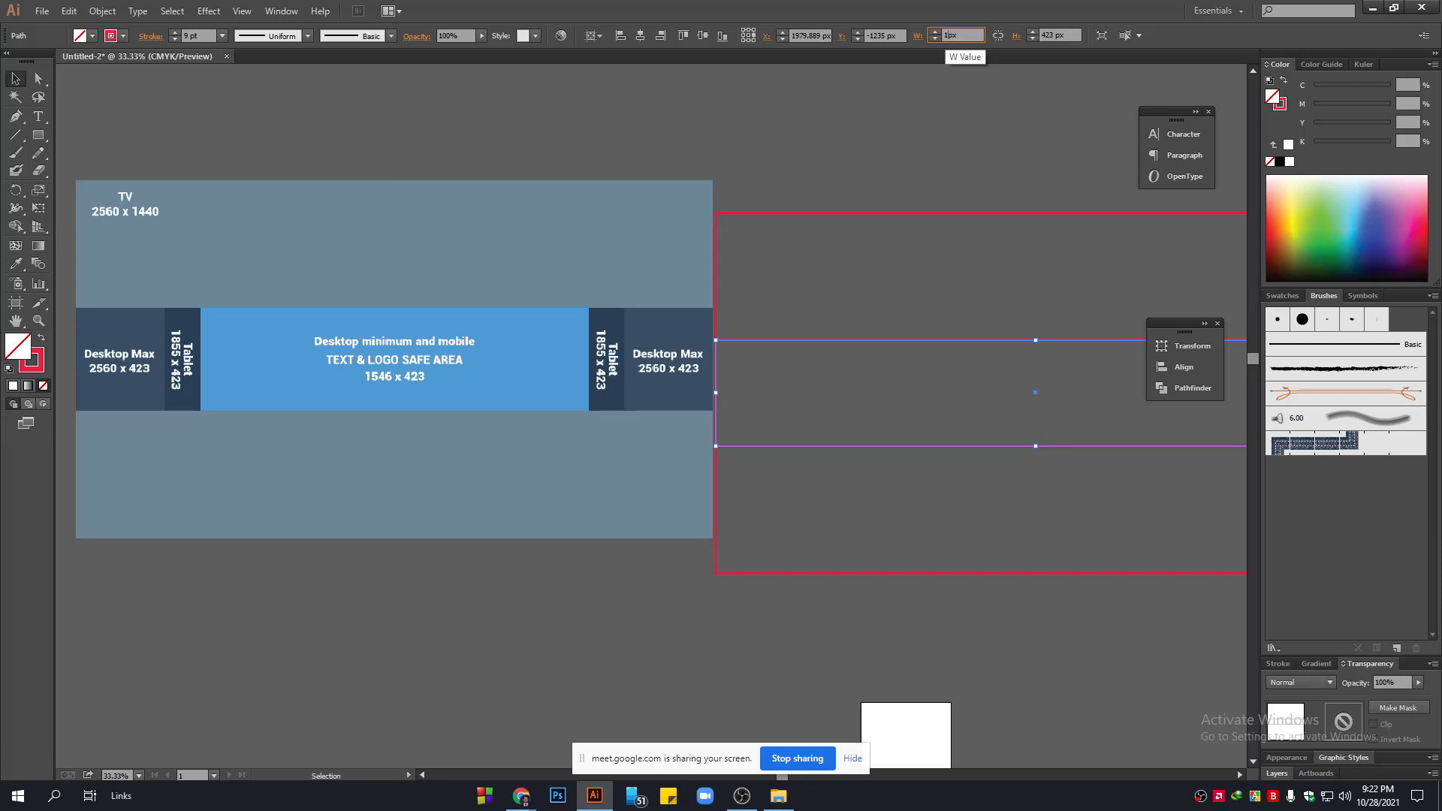
text(855)
key(Return)
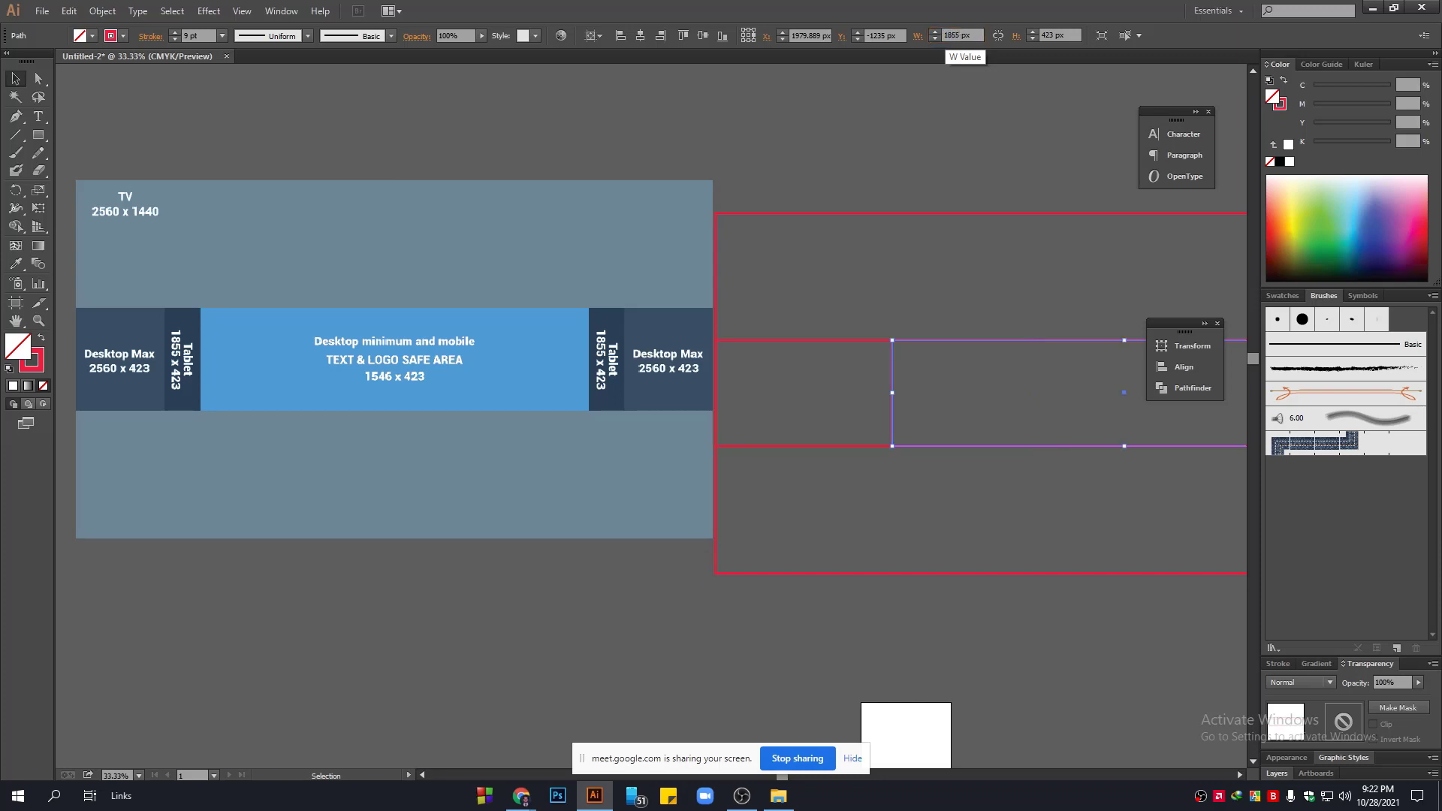
click(942, 276)
drag(1051, 289, 847, 311)
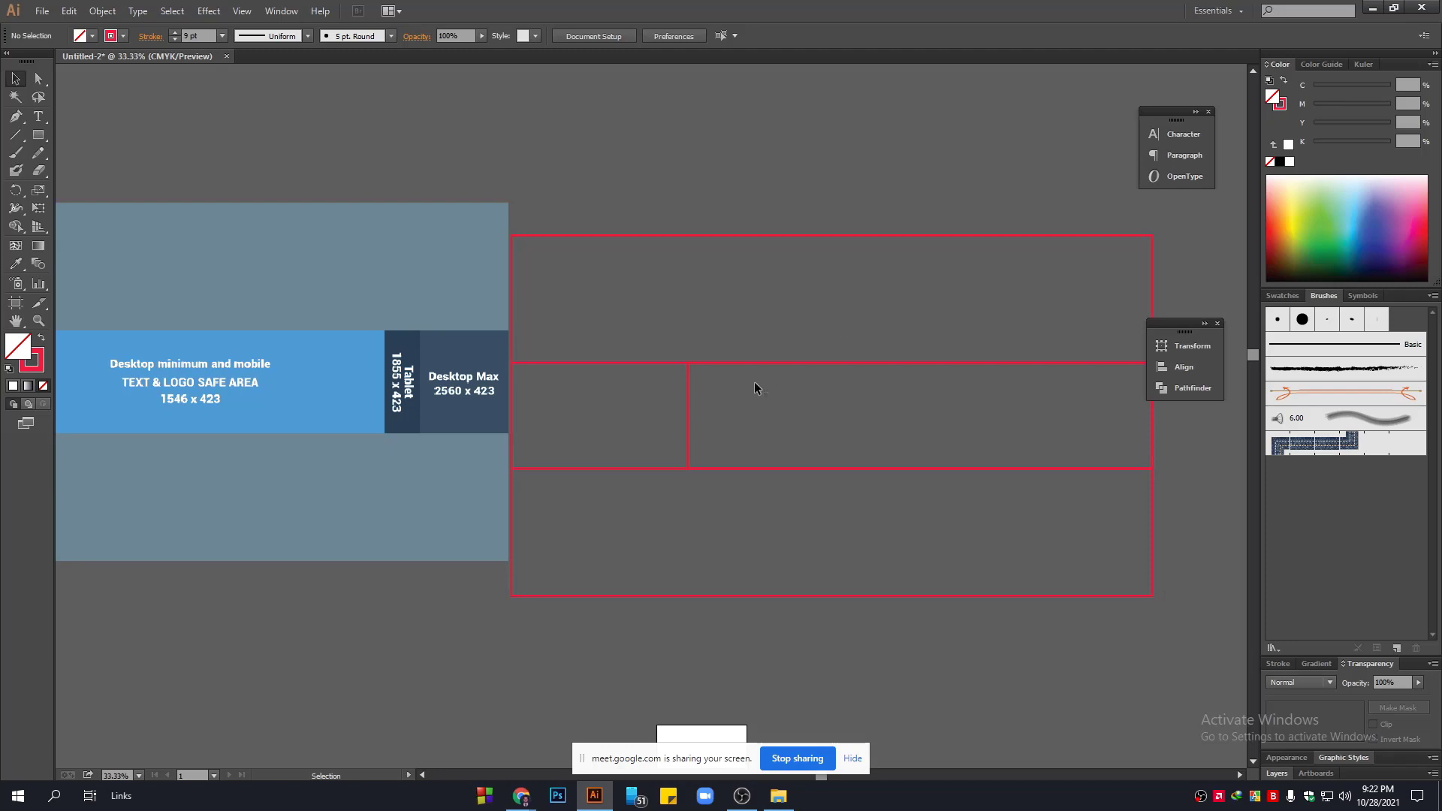
click(690, 405)
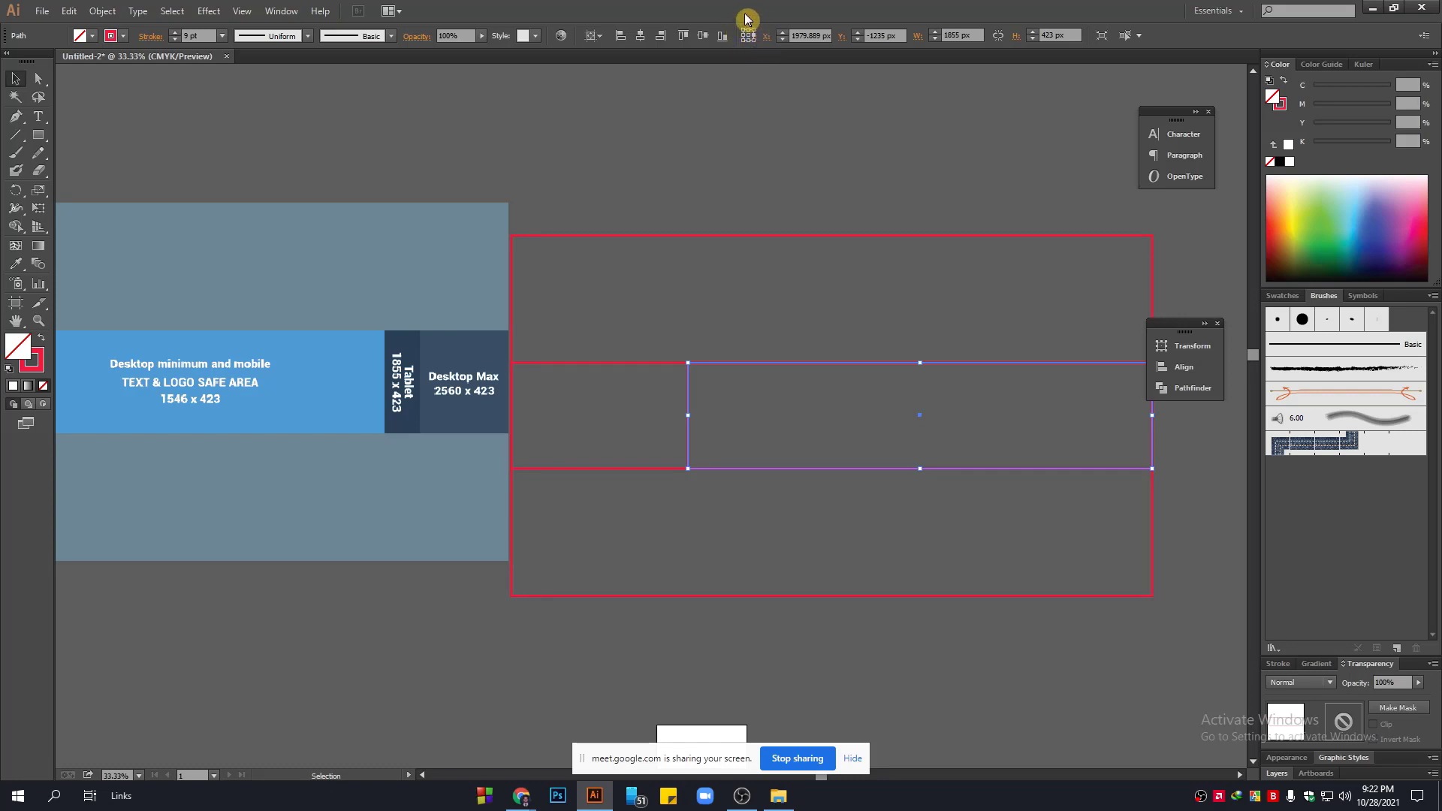
click(754, 164)
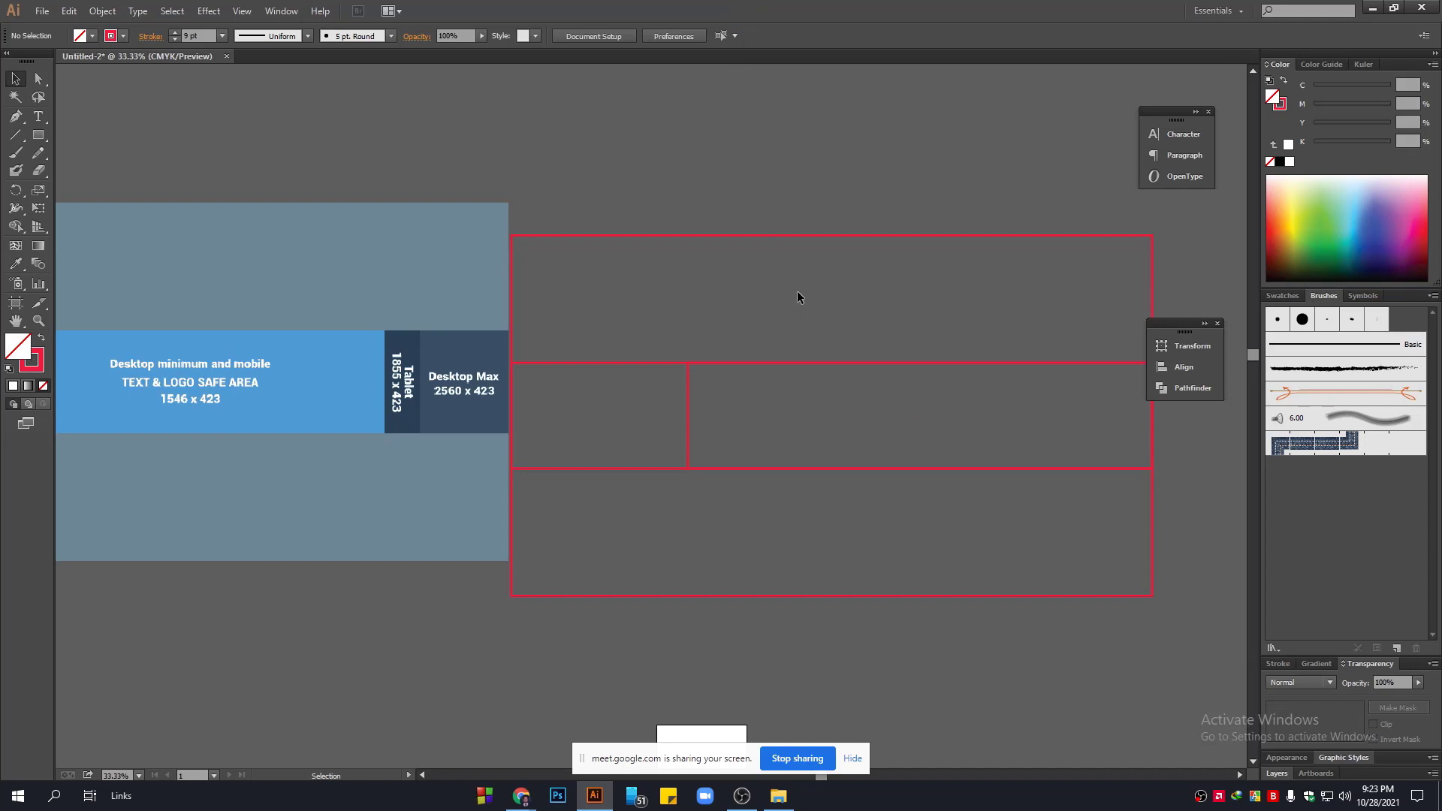
Switch to the Google Meet call in Chrome, admit the person waiting to join, and return to Illustrator.
click(521, 796)
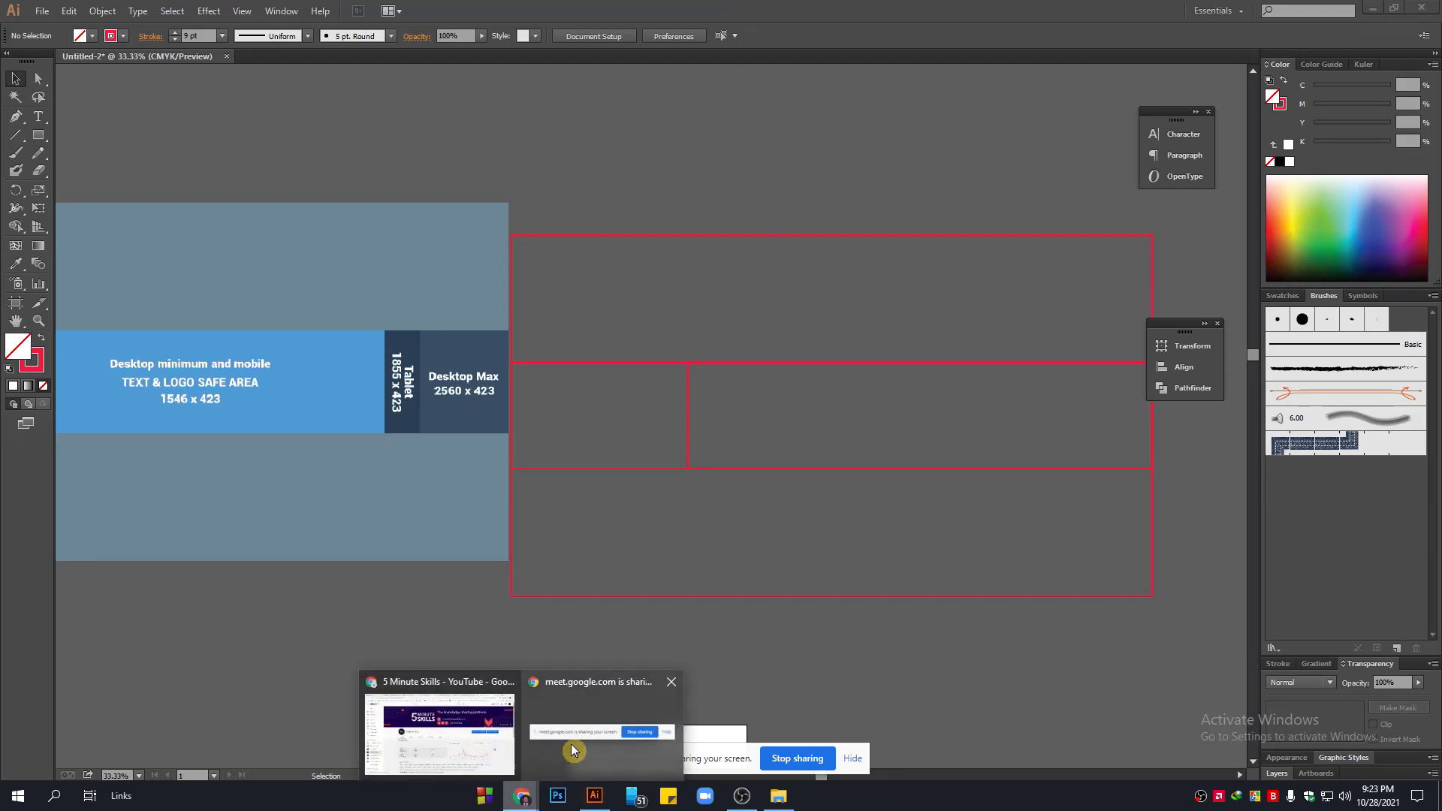
click(573, 750)
click(841, 13)
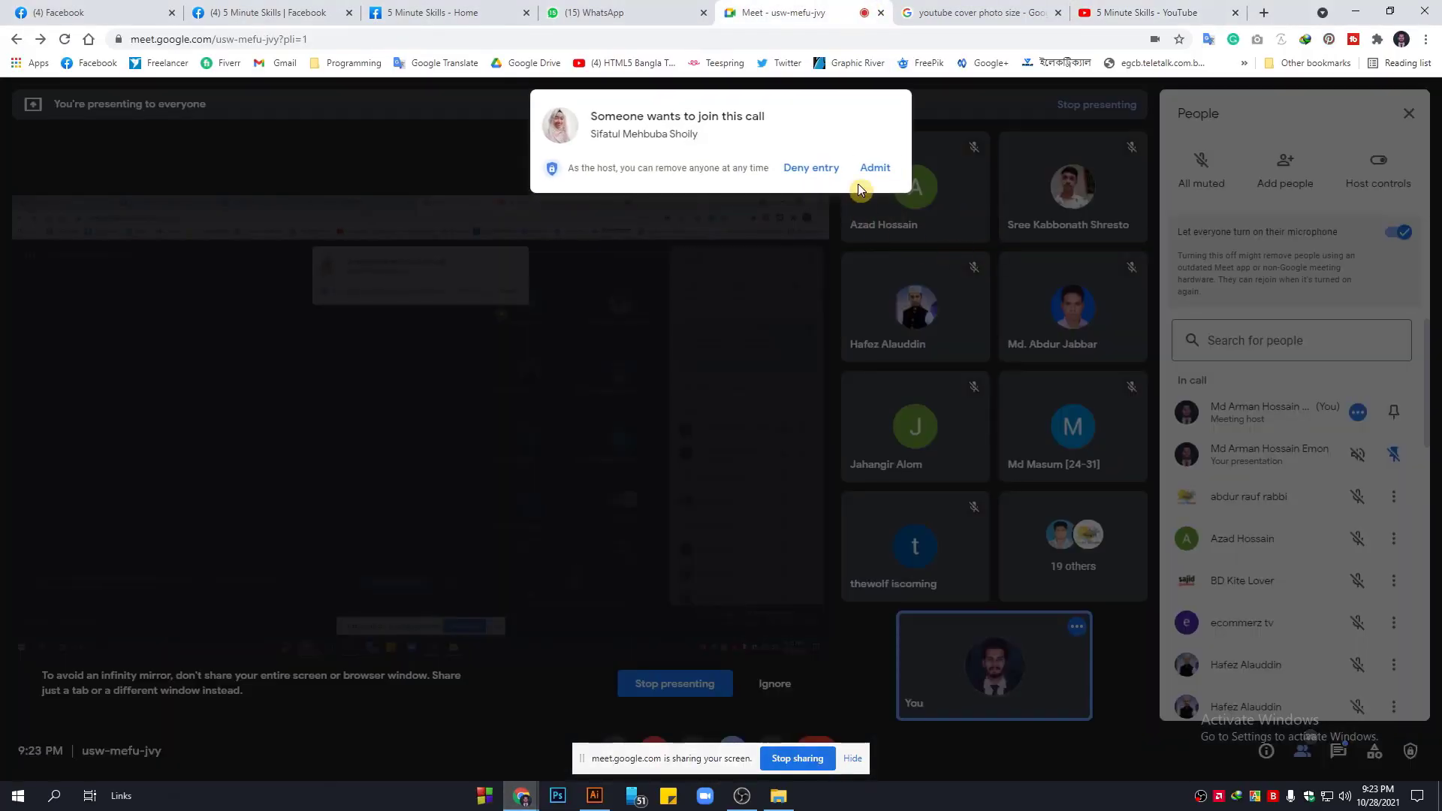
click(871, 166)
click(1348, 12)
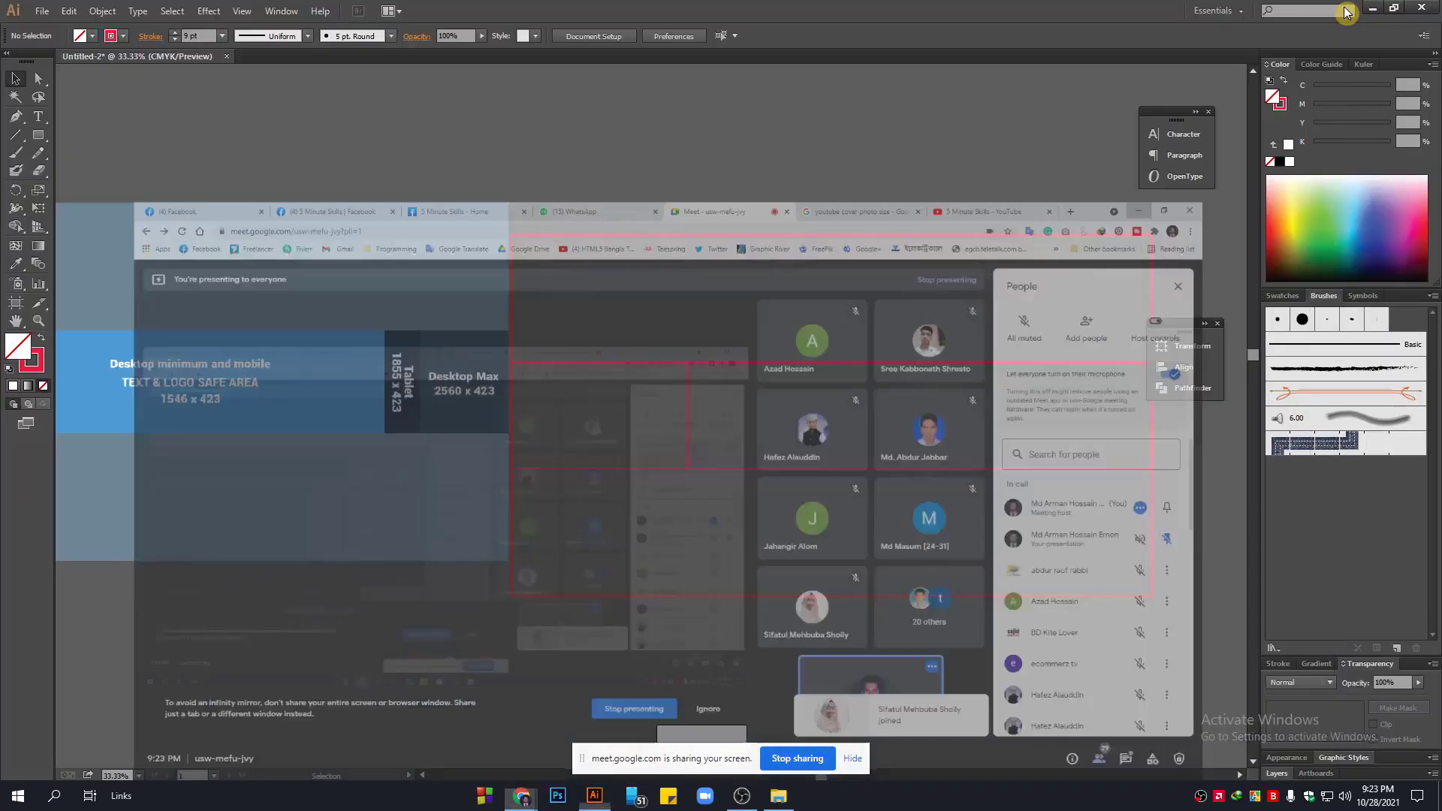
Delete the Desktop Max and tablet outlines, leaving only the TV outline.
drag(852, 374, 875, 561)
drag(787, 315, 733, 223)
click(766, 559)
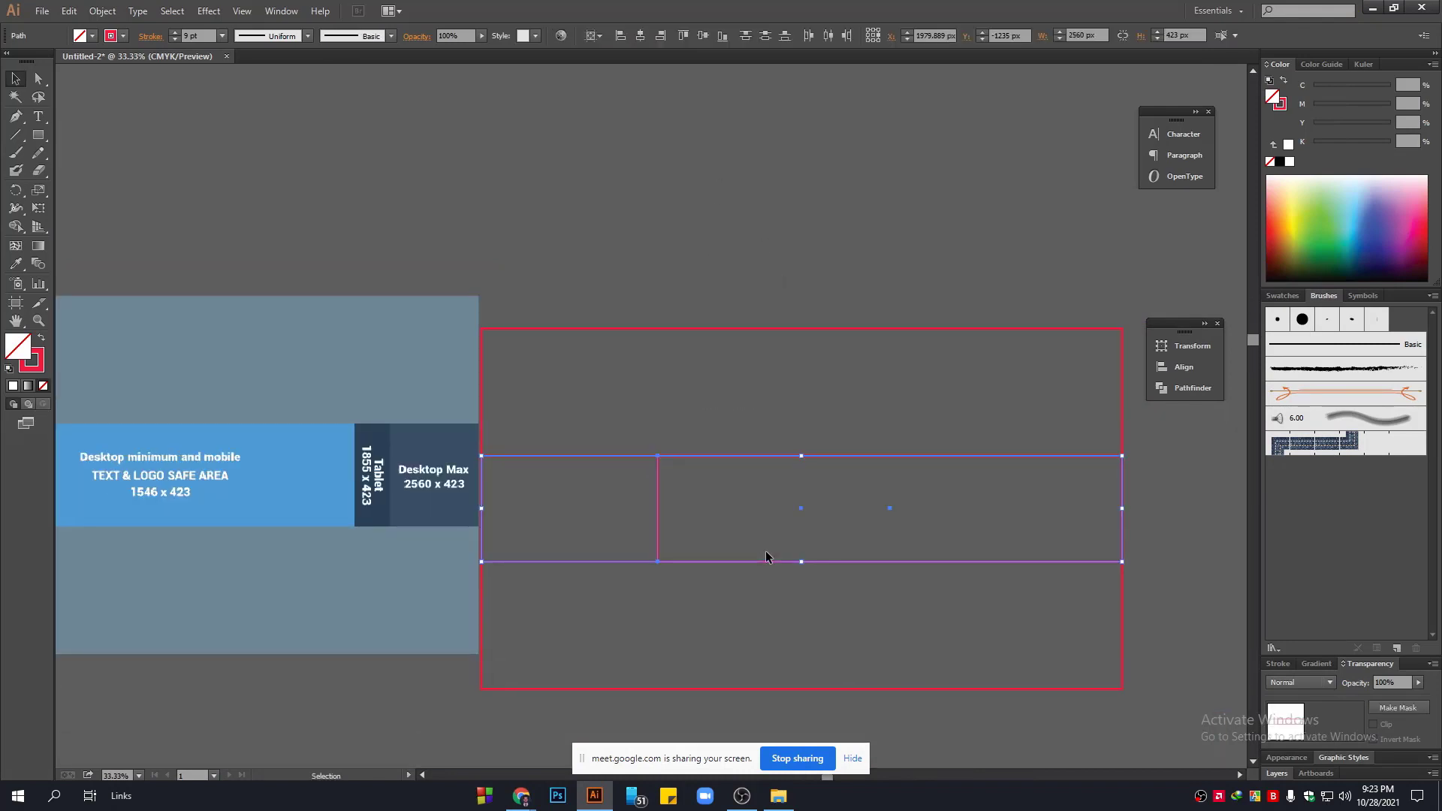
key(Delete)
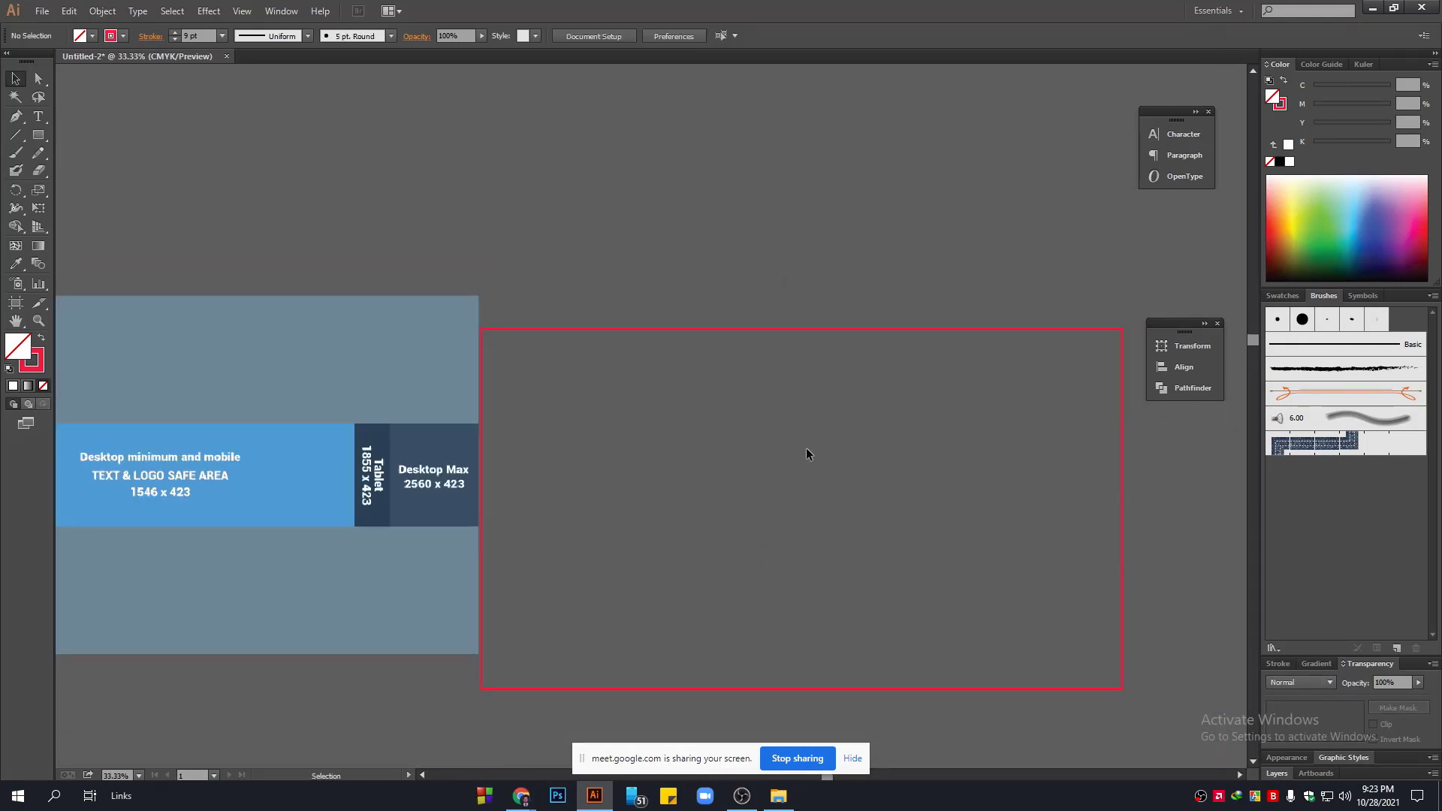
Duplicate the TV outline in place and set the copy's height to 423 px from its centre reference point.
drag(805, 454, 854, 354)
drag(701, 142, 814, 305)
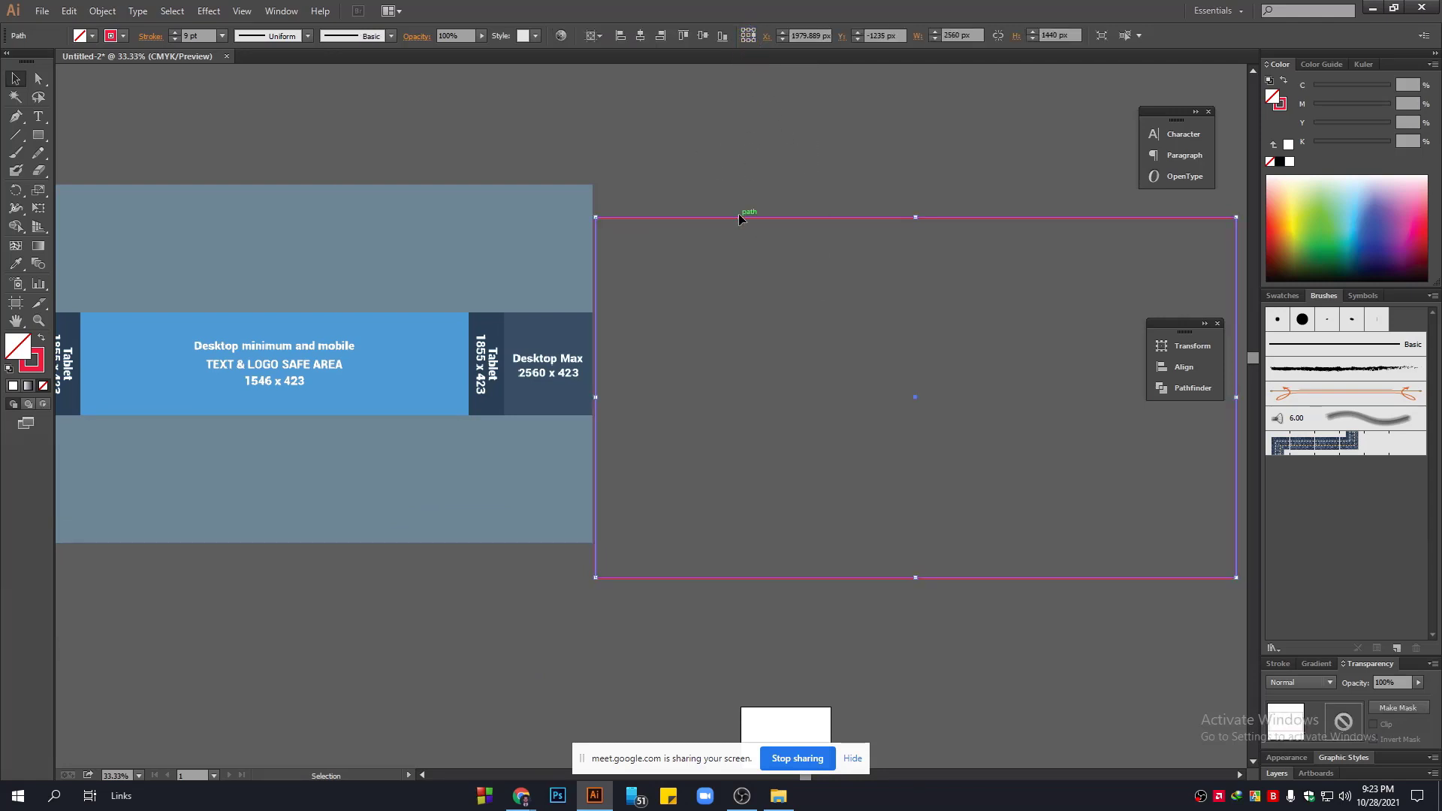
drag(947, 298, 1013, 296)
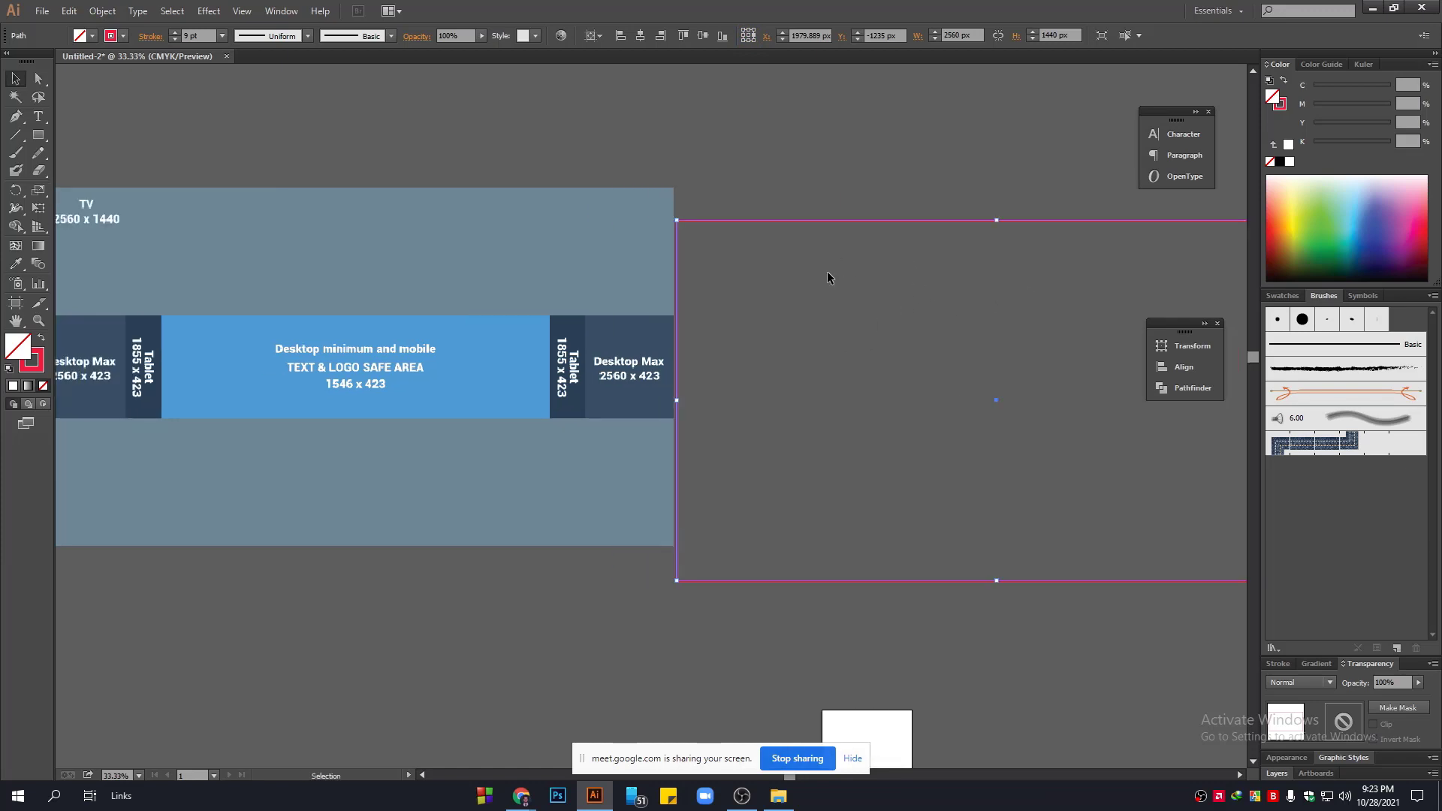
key(alt)
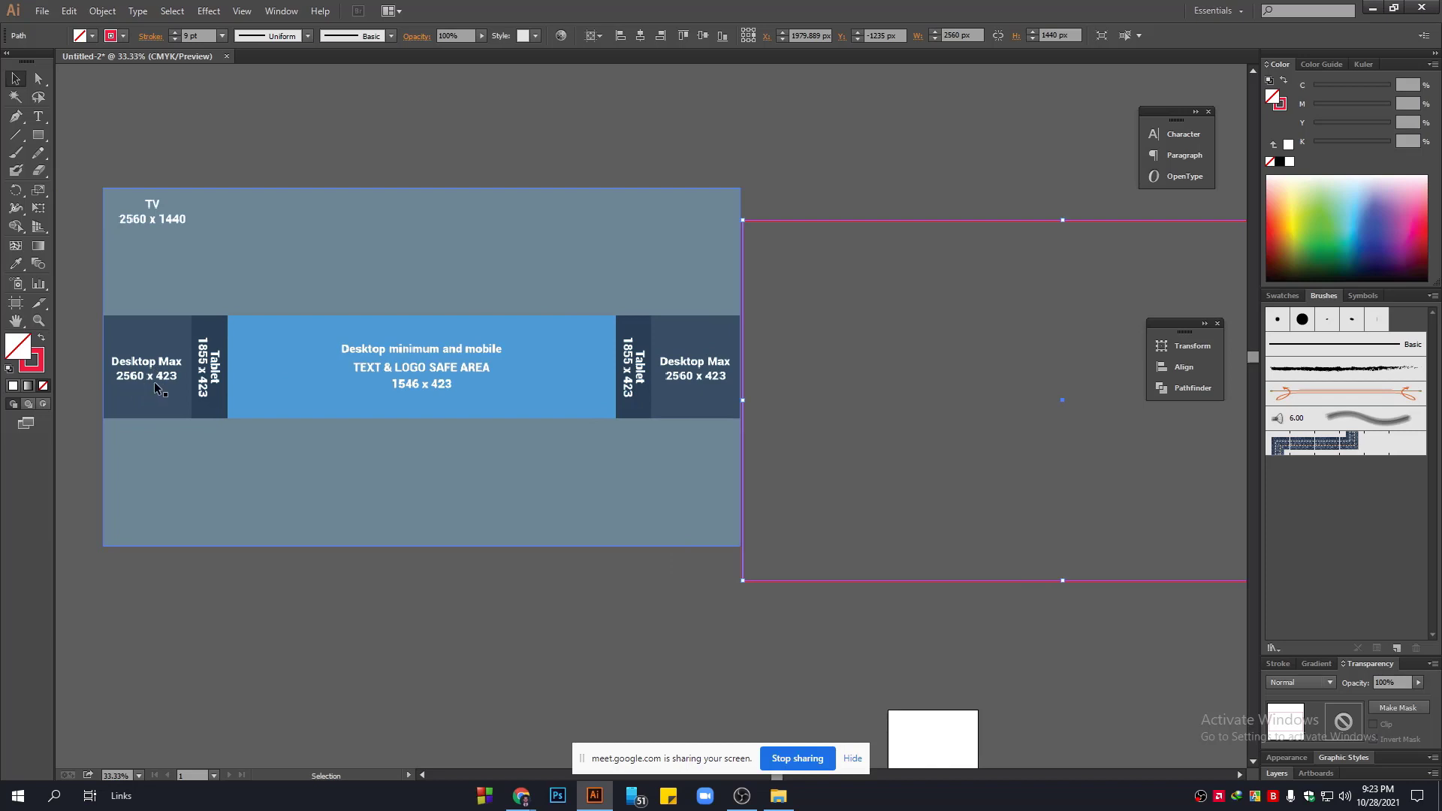
double_click(1049, 35)
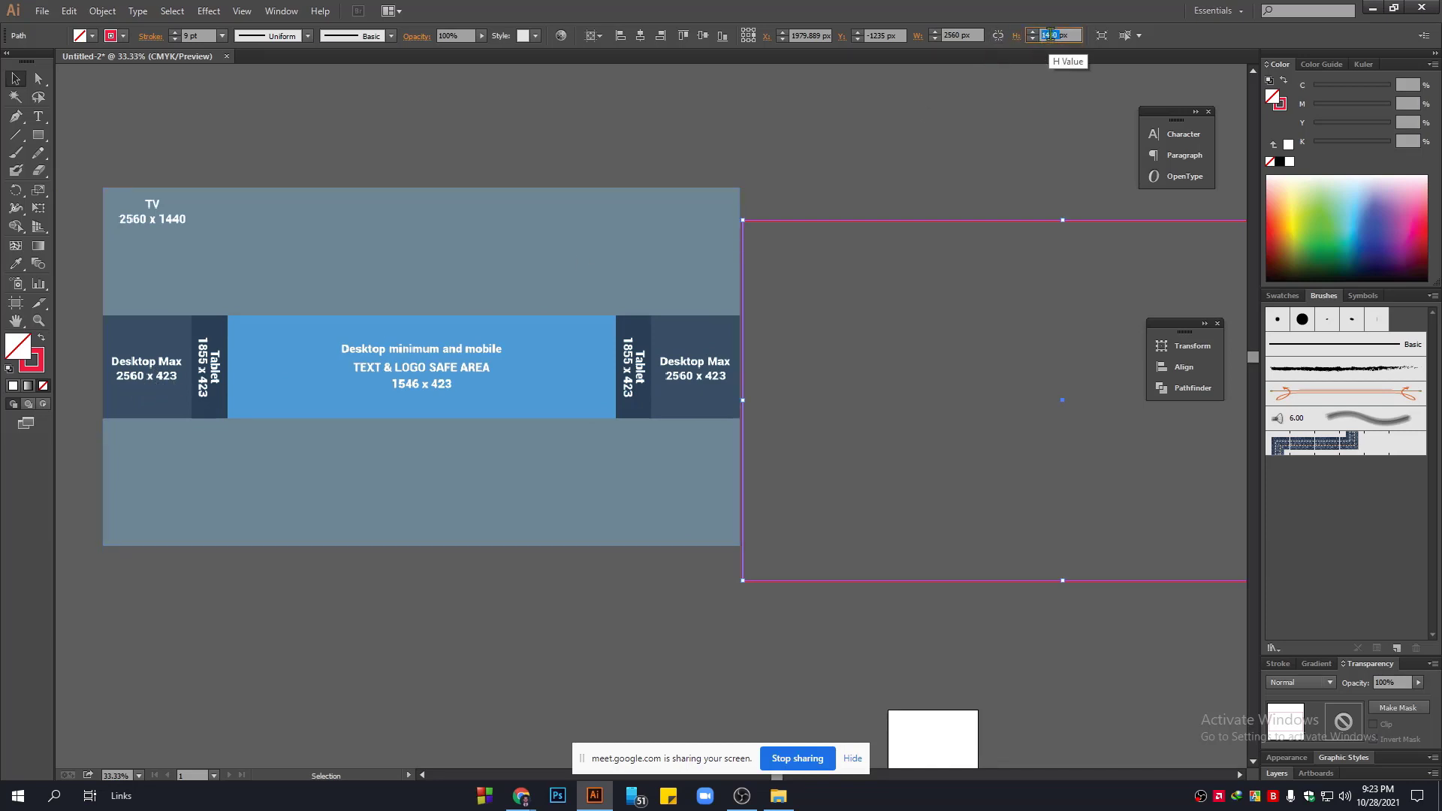
text(423)
key(Return)
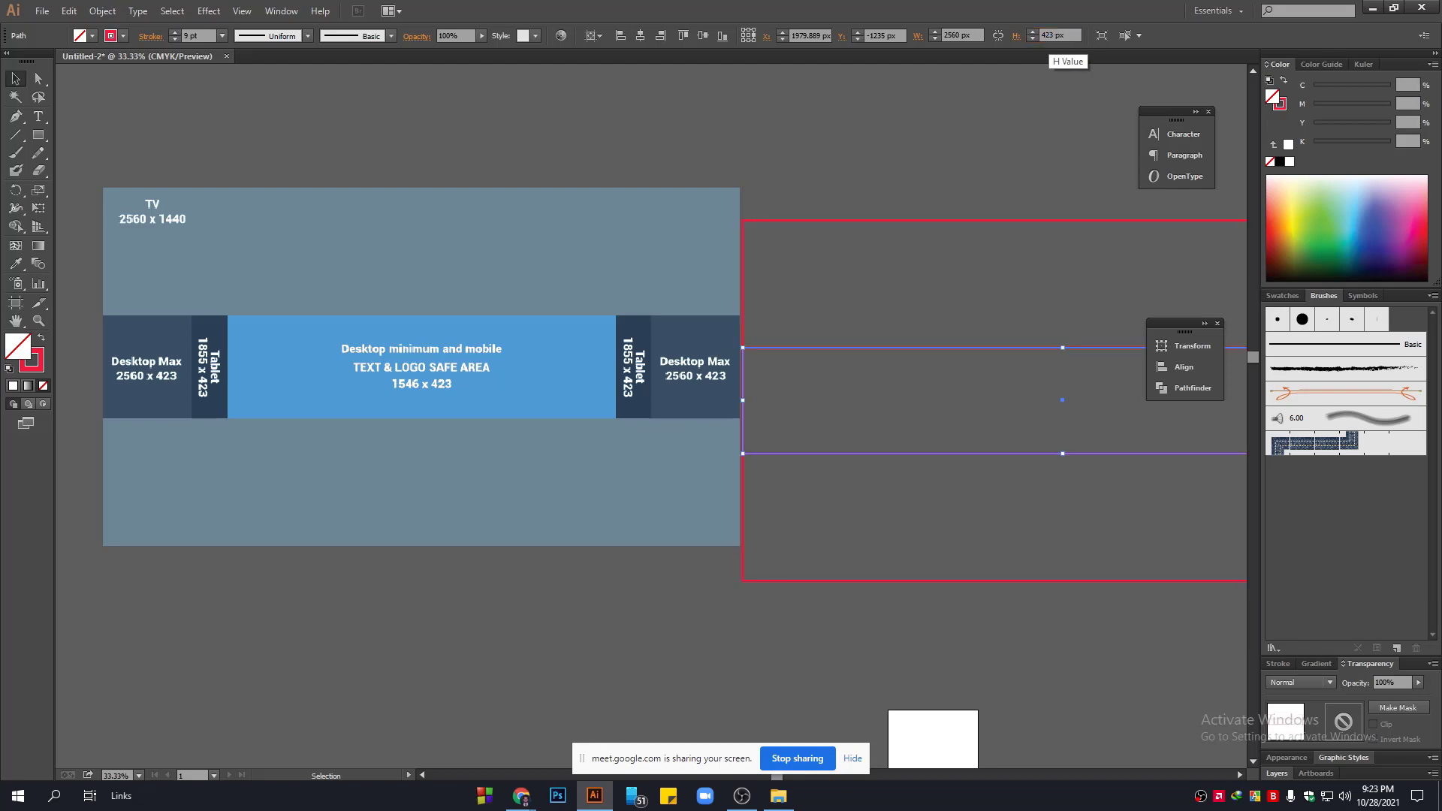
Move the 423 px high outline up to the TV outline's top edge, then down to its bottom edge.
drag(1036, 265, 646, 277)
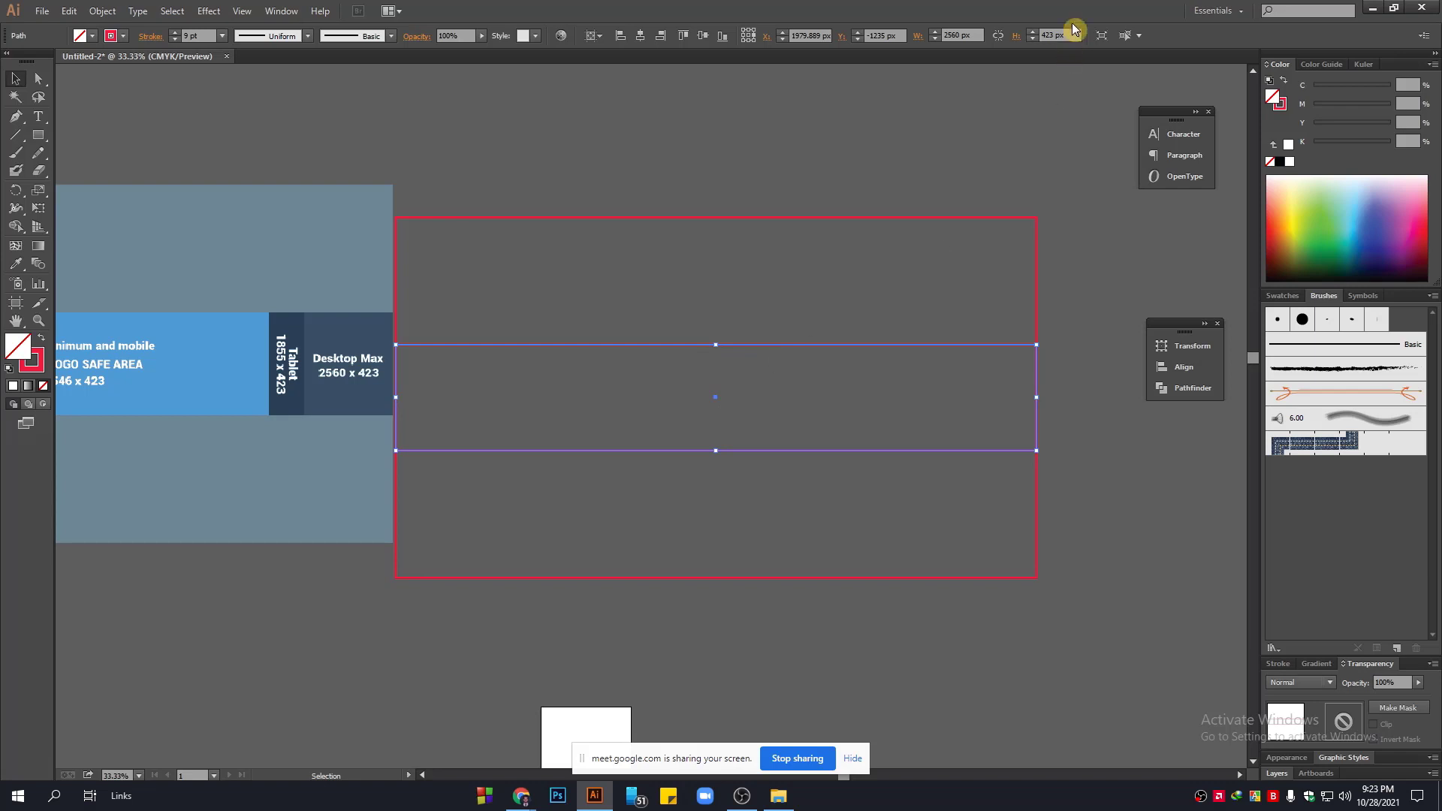
click(1049, 35)
click(850, 300)
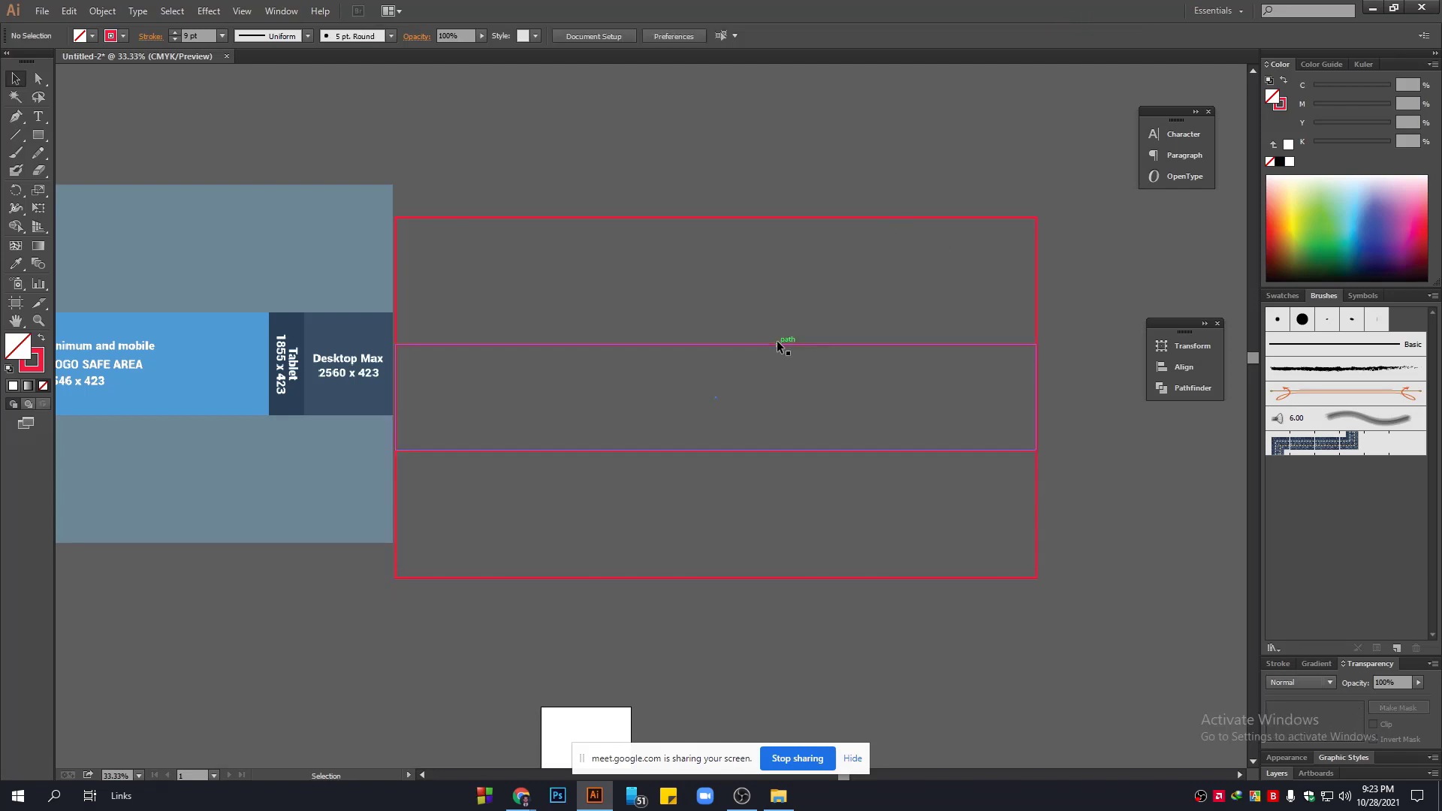
drag(781, 341, 781, 217)
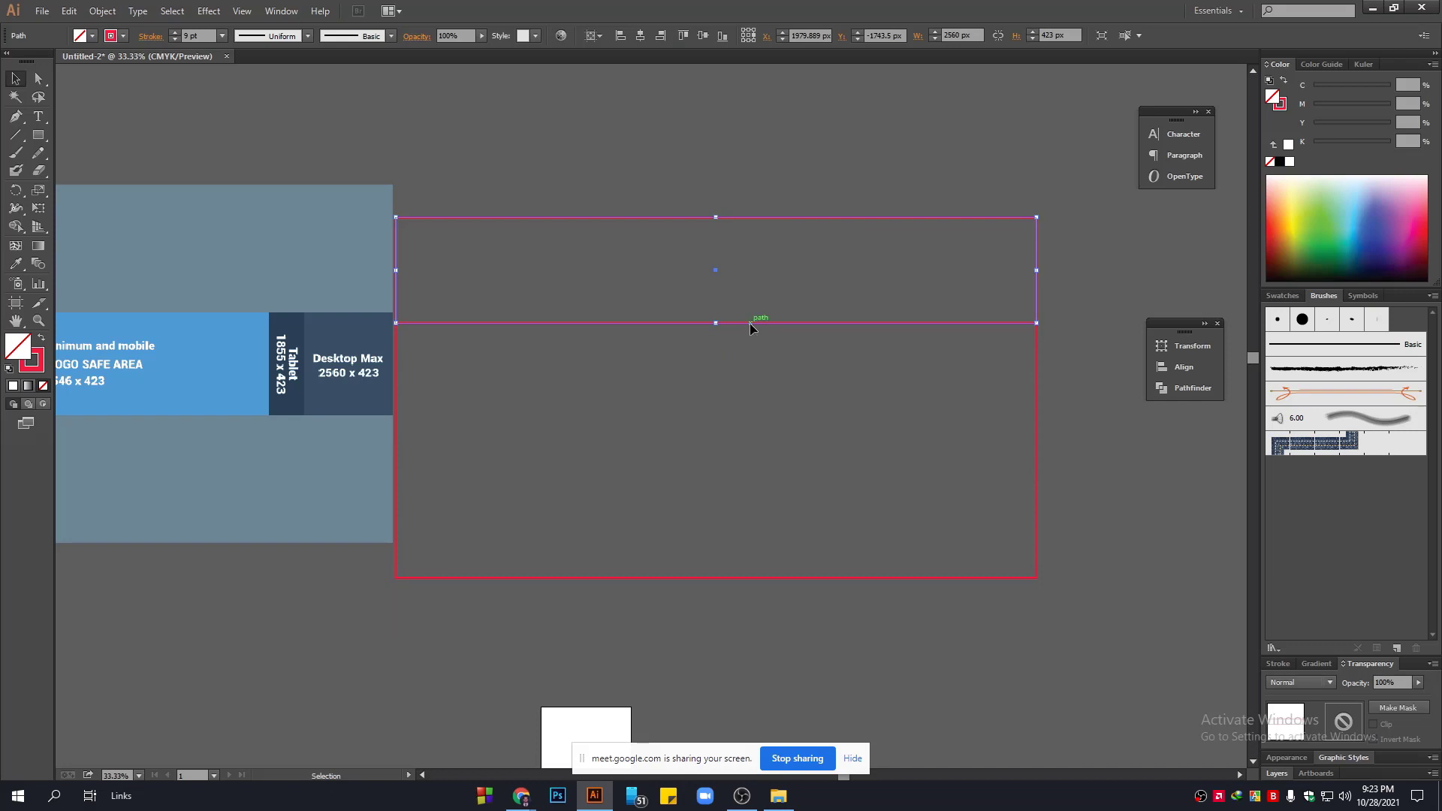
drag(750, 323, 745, 579)
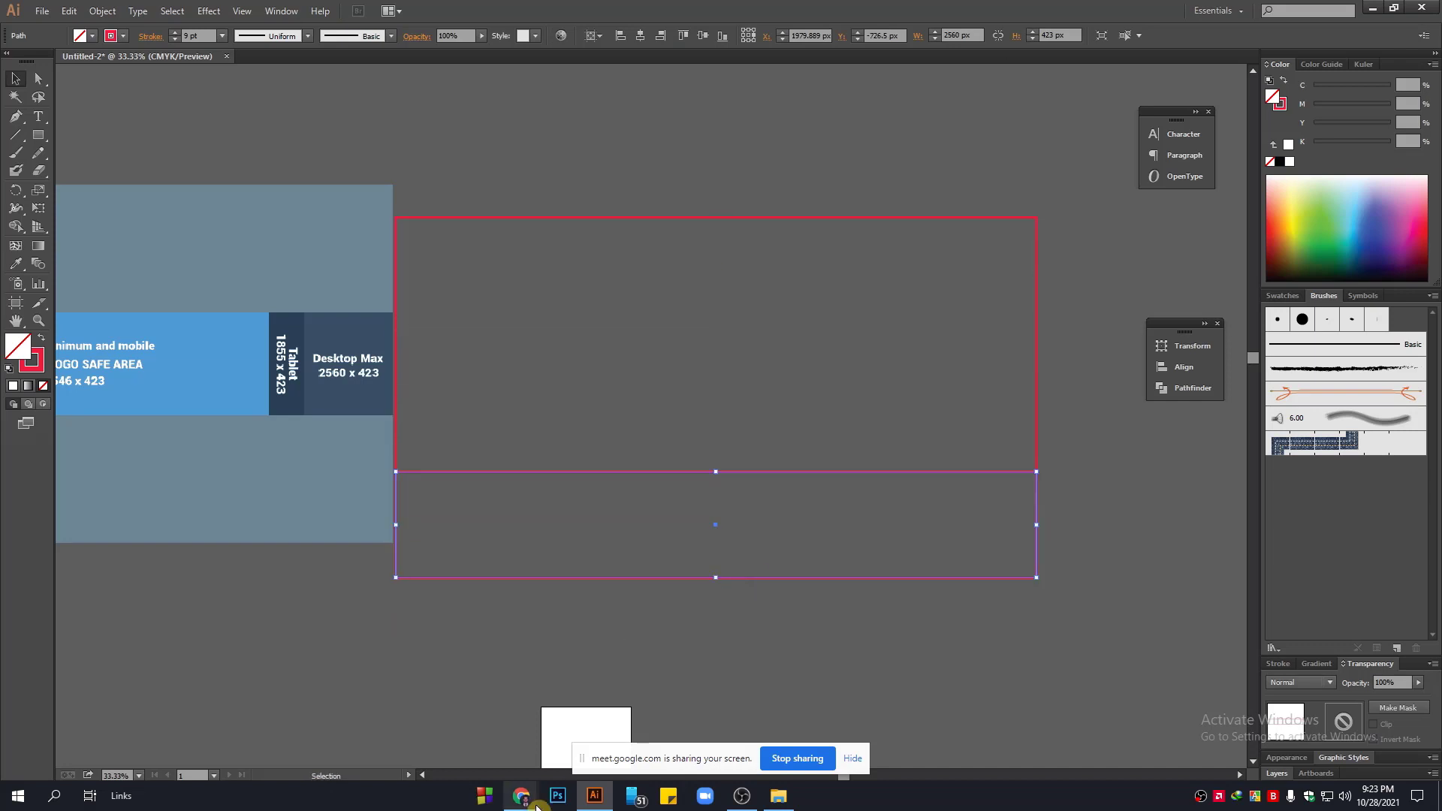
Admit another waiting participant to the Google Meet call in Chrome and return to Illustrator.
mouse_move(522, 796)
click(460, 734)
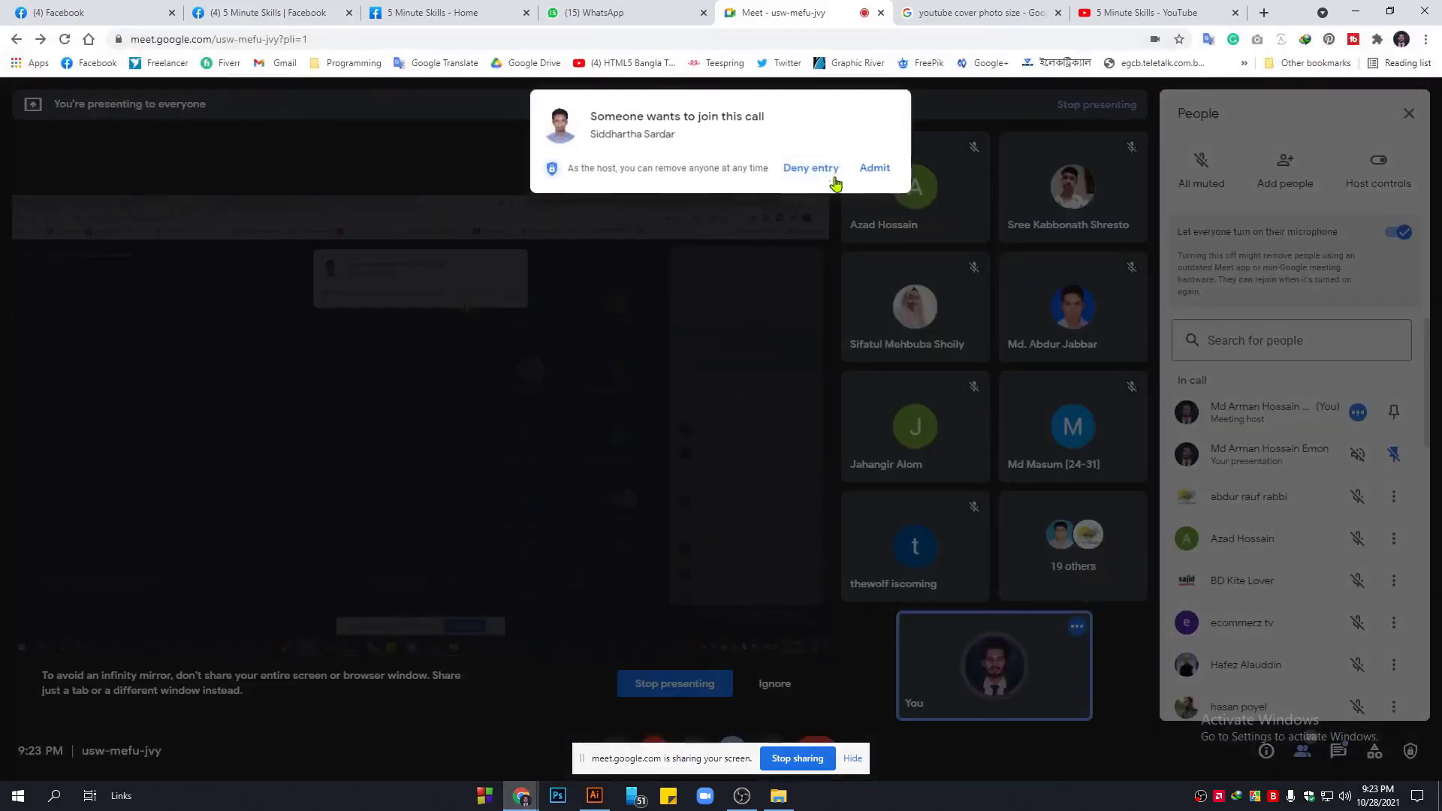
click(873, 167)
click(1353, 9)
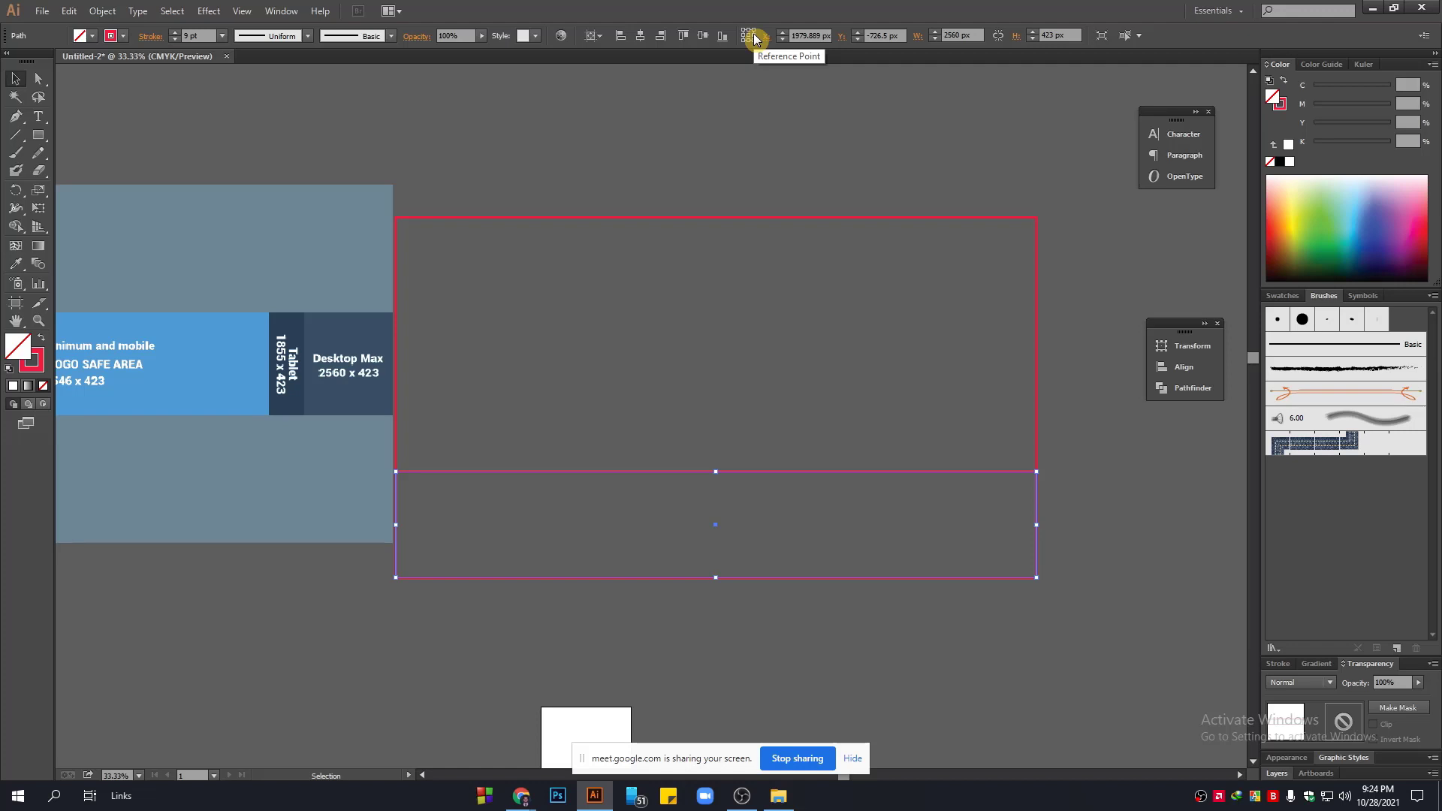
Undo both moves of the 423 px high outline and delete it from the TV outline.
key(ctrl+z)
key(ctrl+z)
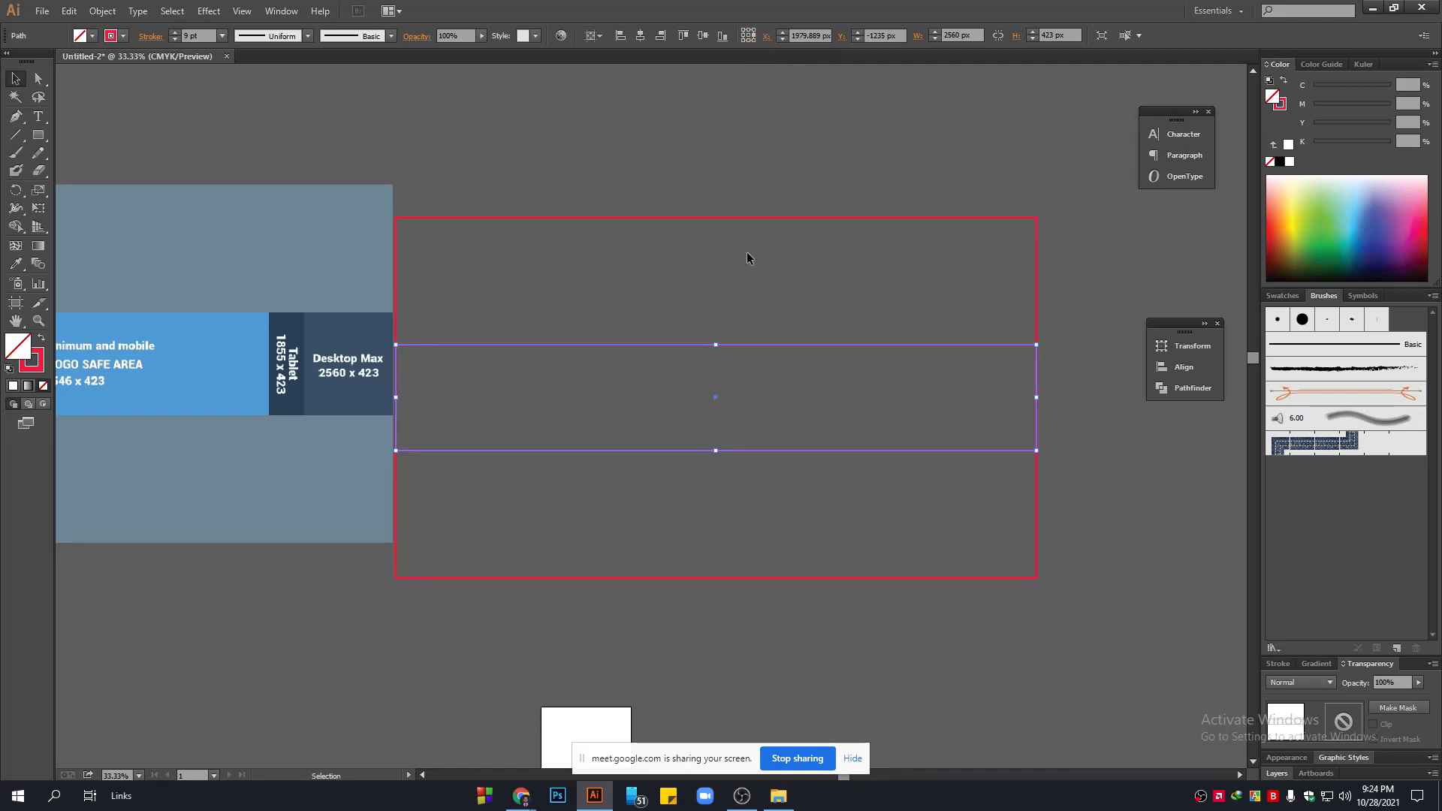
key(Delete)
Duplicate the TV outline in place, set the reference point to its top-left corner, and set the copy's height to 423 px.
drag(753, 174, 809, 307)
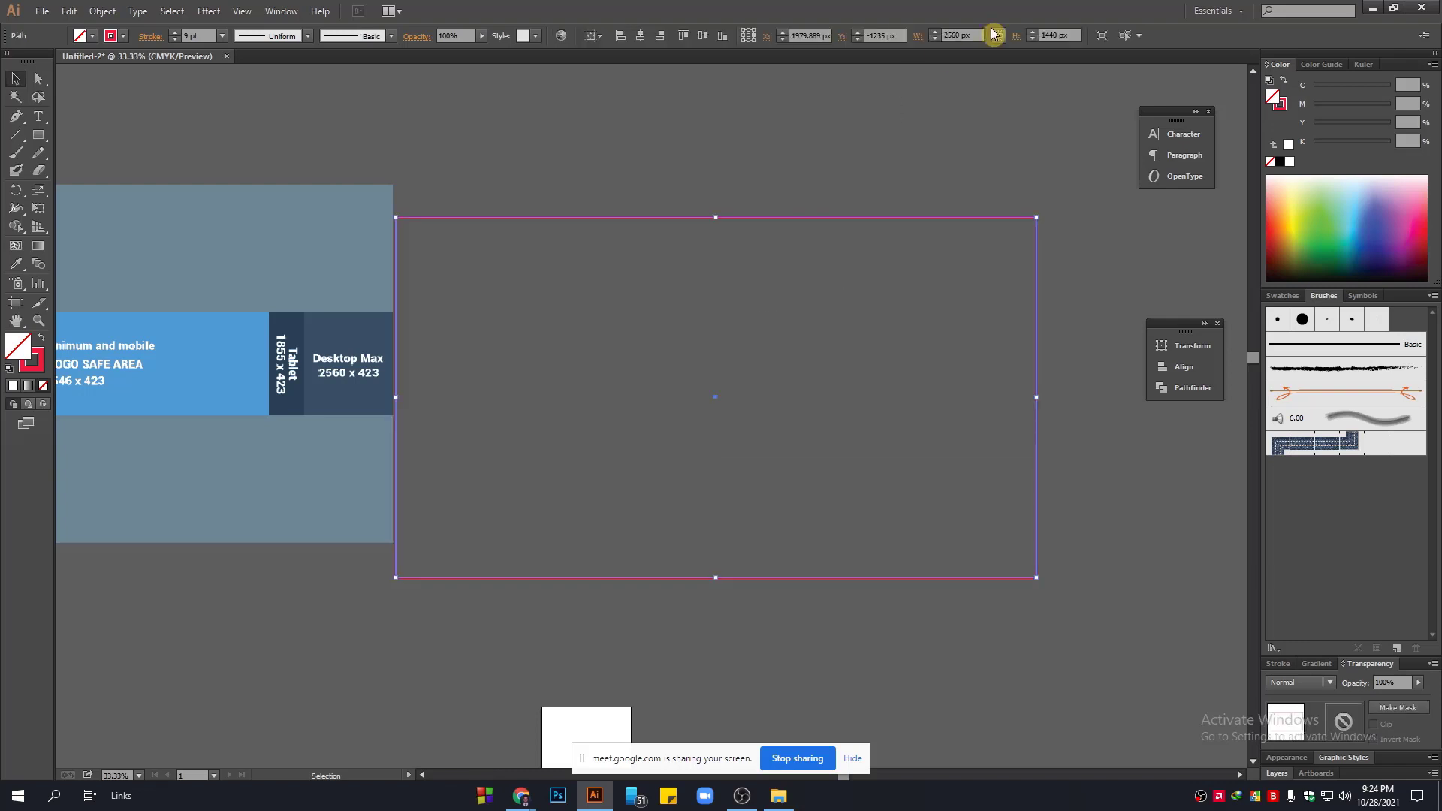
click(1054, 34)
click(744, 32)
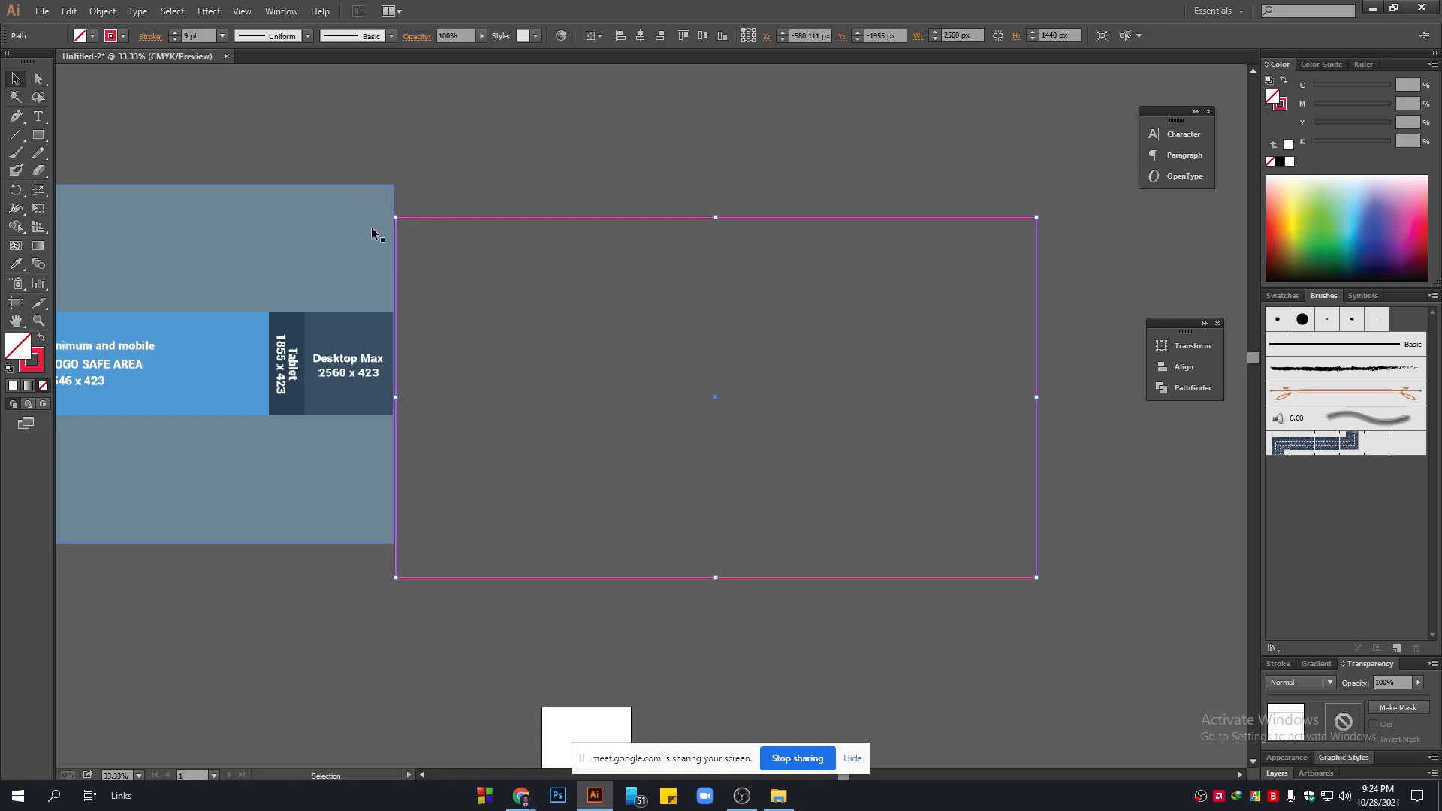
double_click(1047, 35)
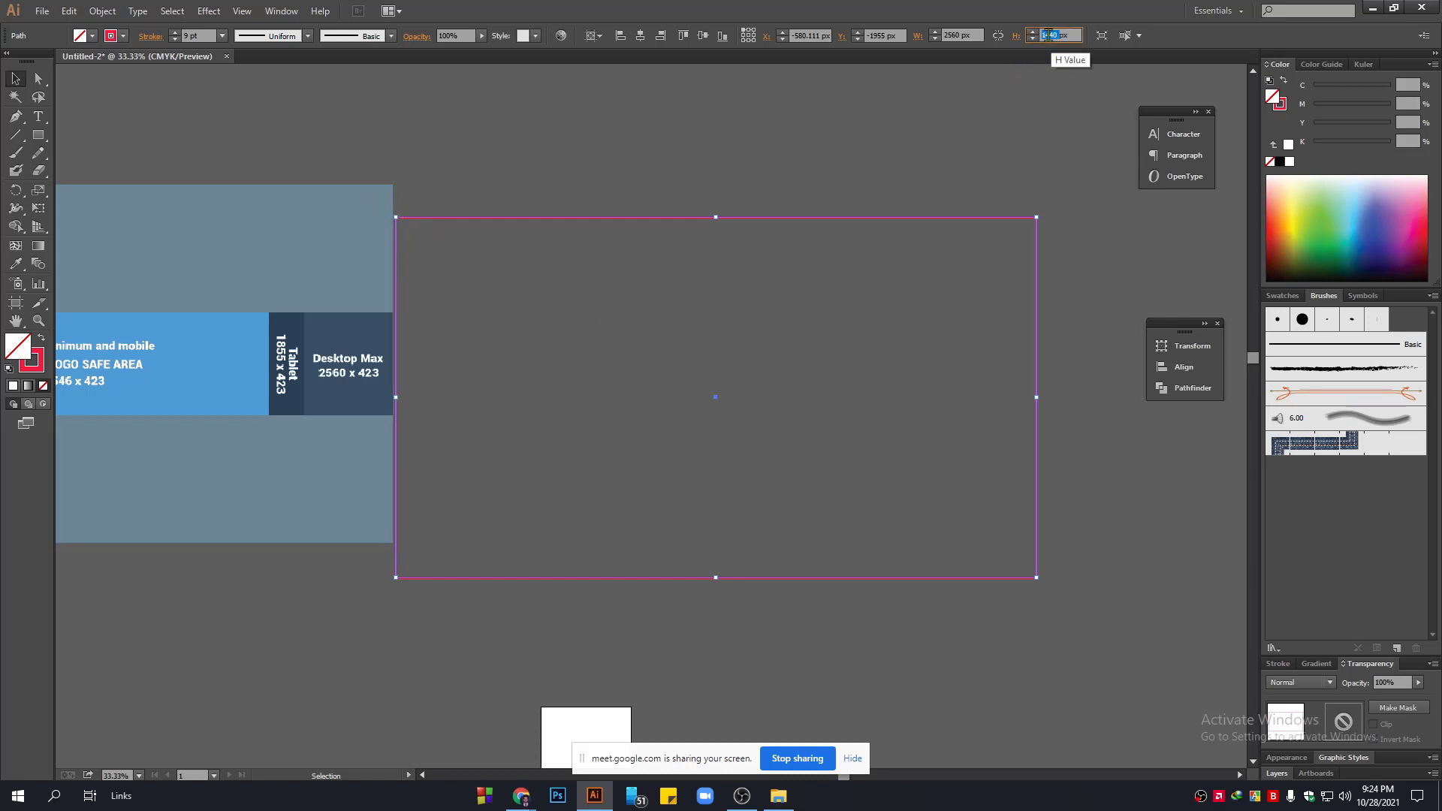
key(ctrl+v)
key(shift+End)
key(Delete)
key(Return)
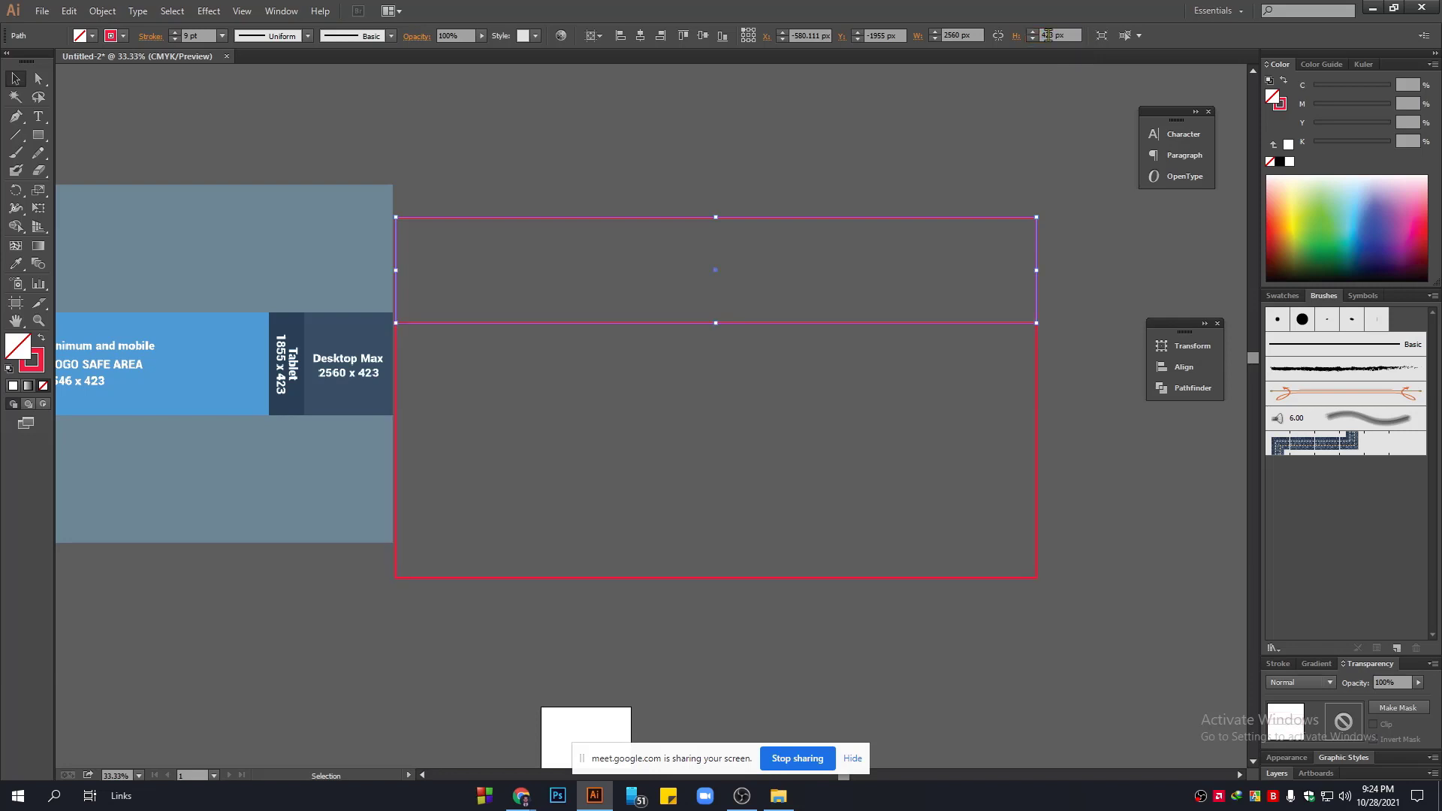
Move the reference image clear of the TV outline and set the 423 px high outline's width to 1000 px from its top-left corner.
drag(381, 206, 313, 219)
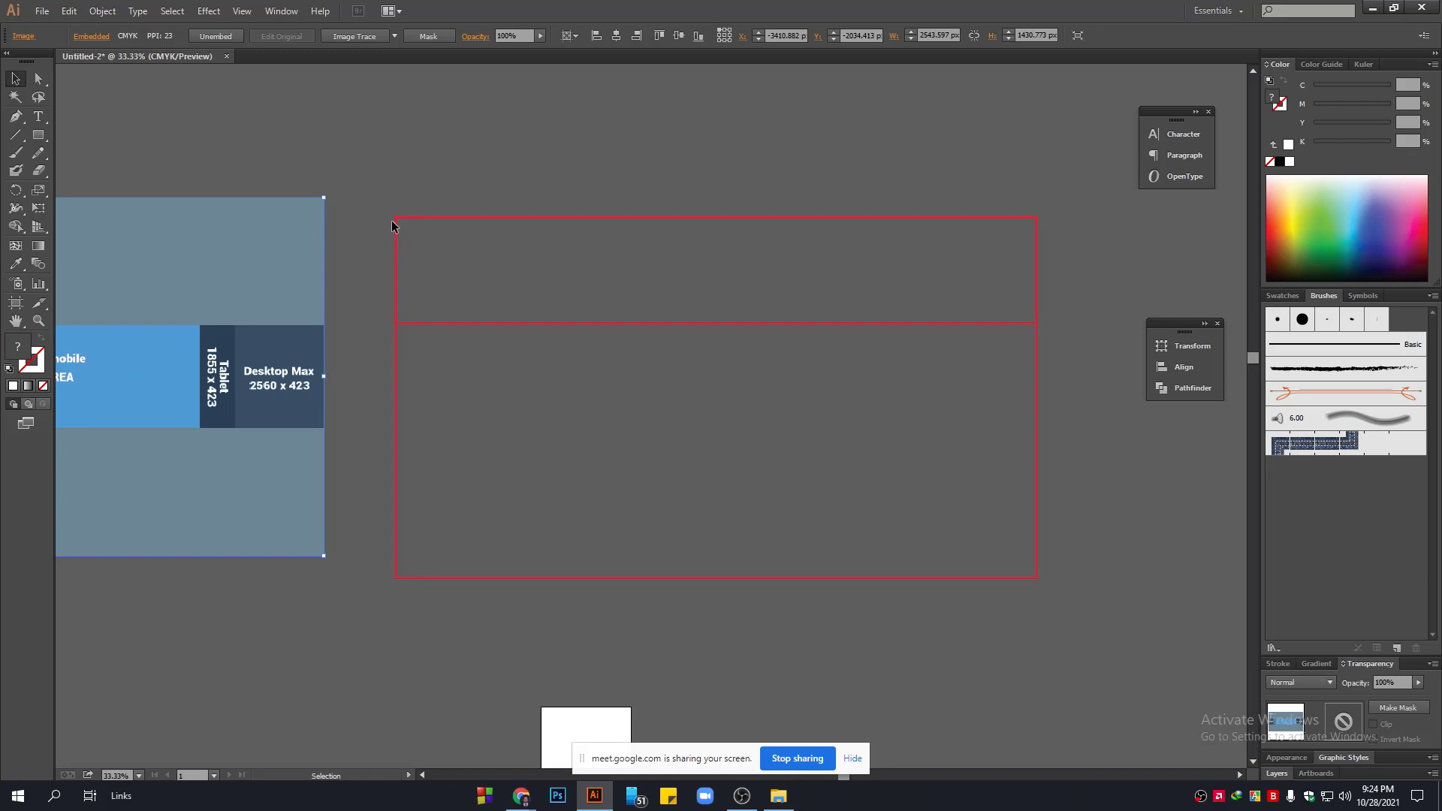
click(676, 322)
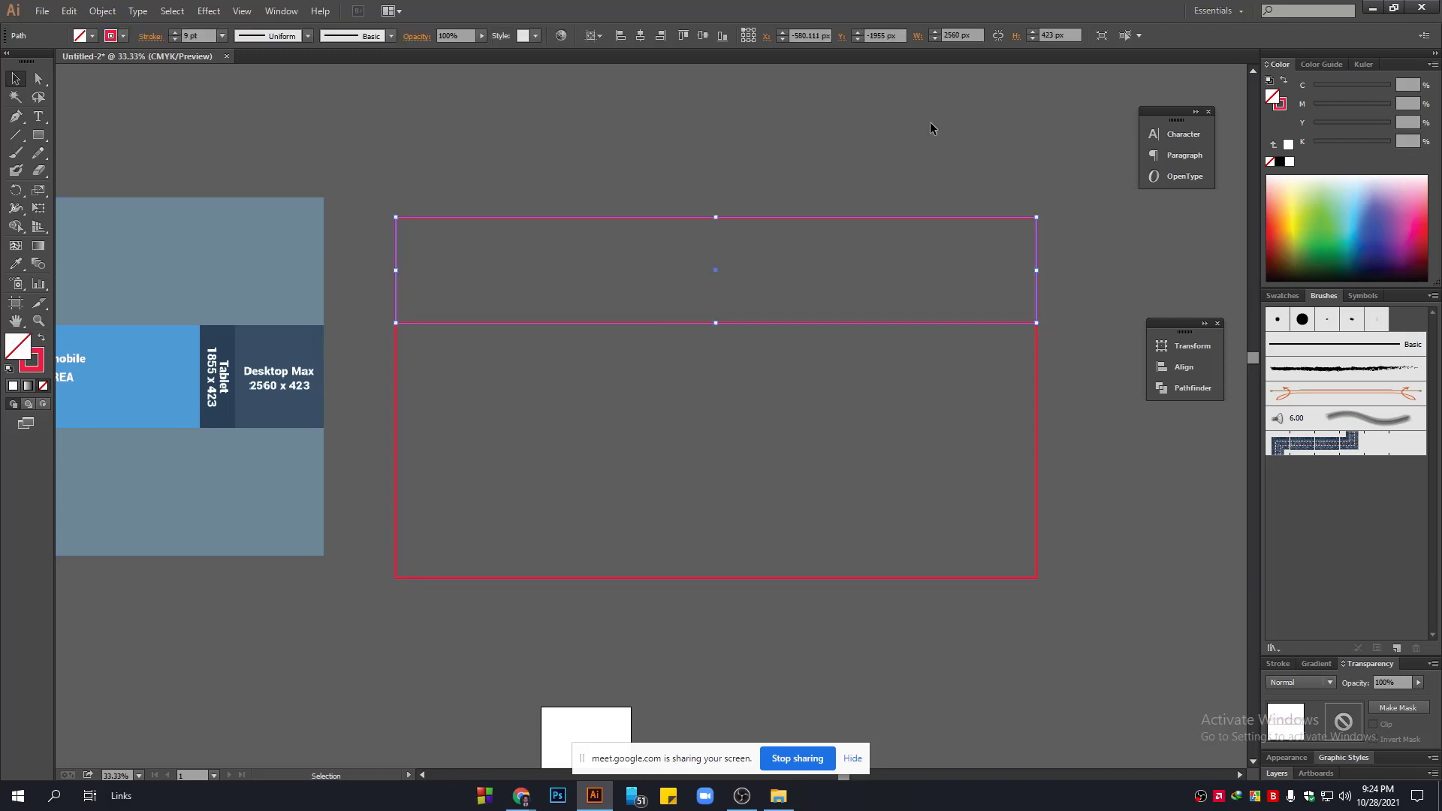
double_click(955, 34)
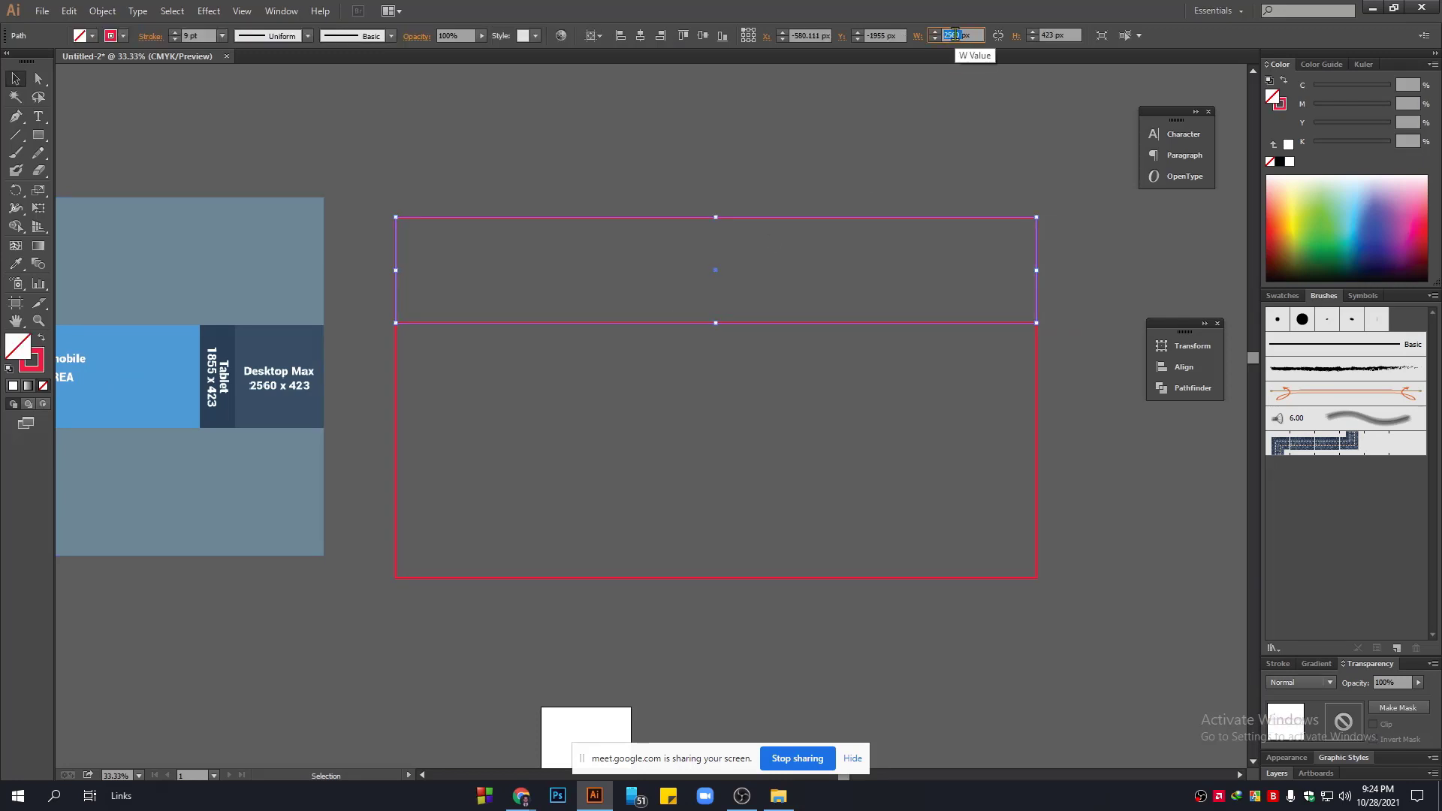
text(1000)
key(Return)
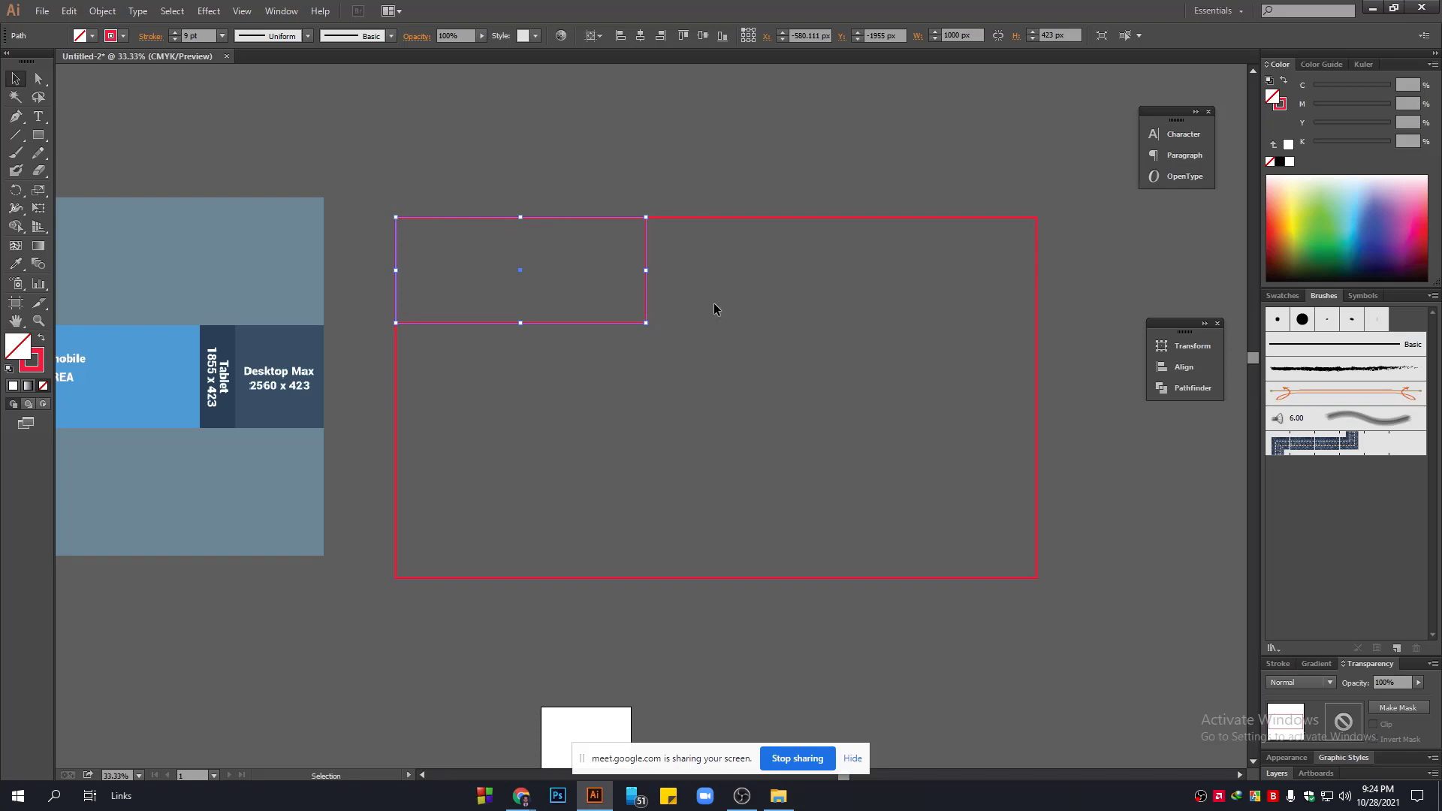
Replace the small outline with an in-place copy of the TV outline and set its width to 1000 px from the centre reference point.
drag(707, 174, 790, 264)
key(v)
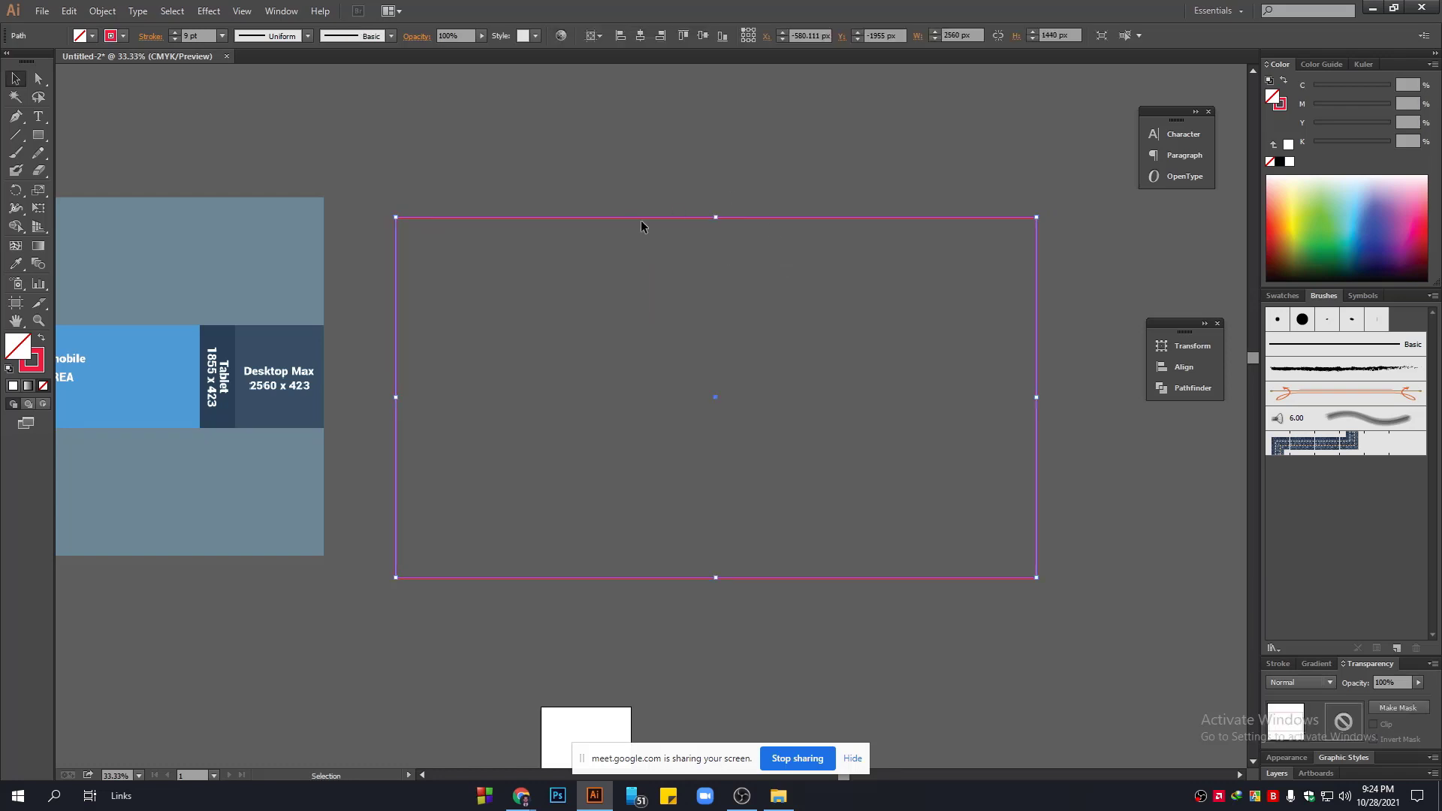
click(748, 36)
click(952, 35)
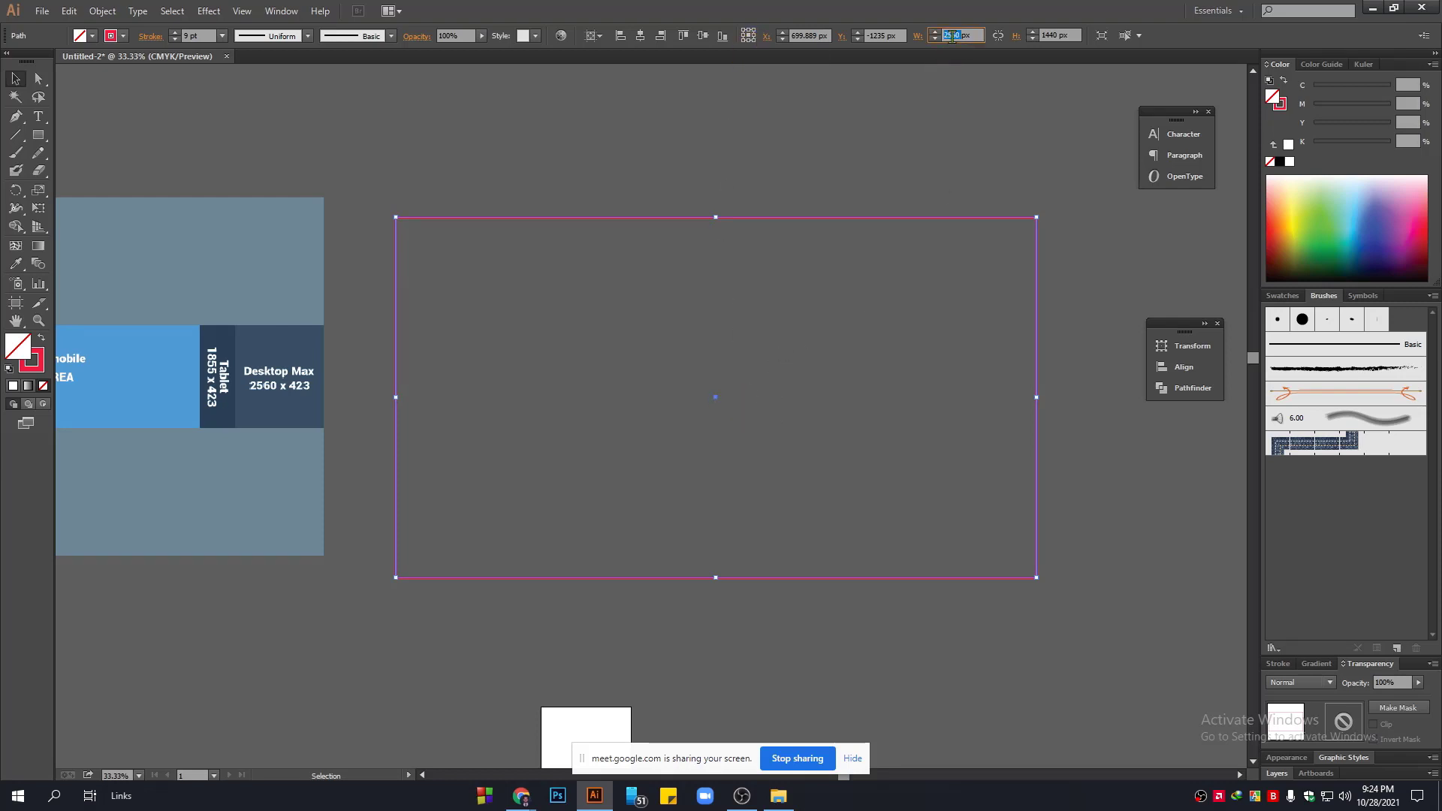
text(1)
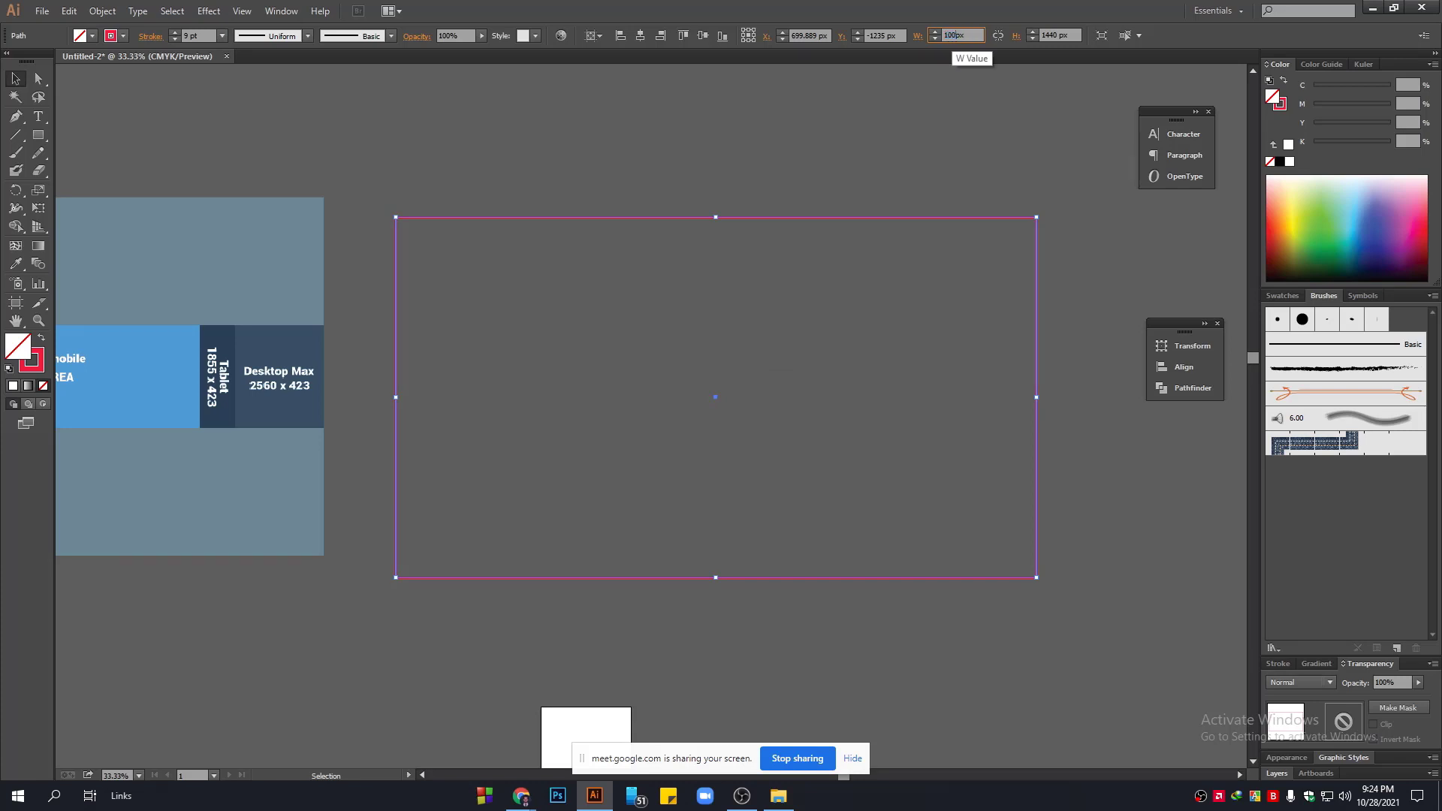
text(000)
key(Return)
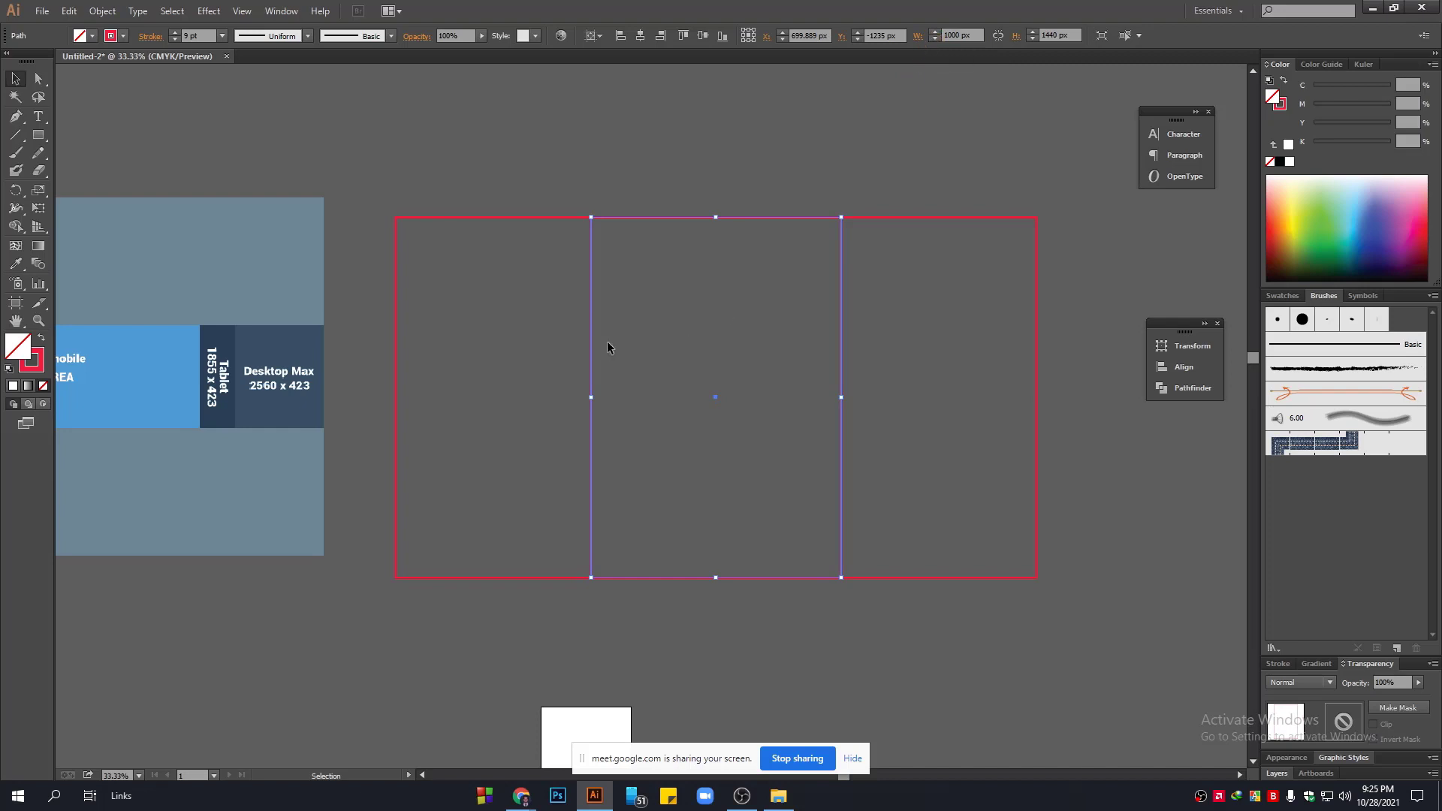
Set the 1000 px wide copy's height to 500 px from its centre.
double_click(1051, 35)
text(5)
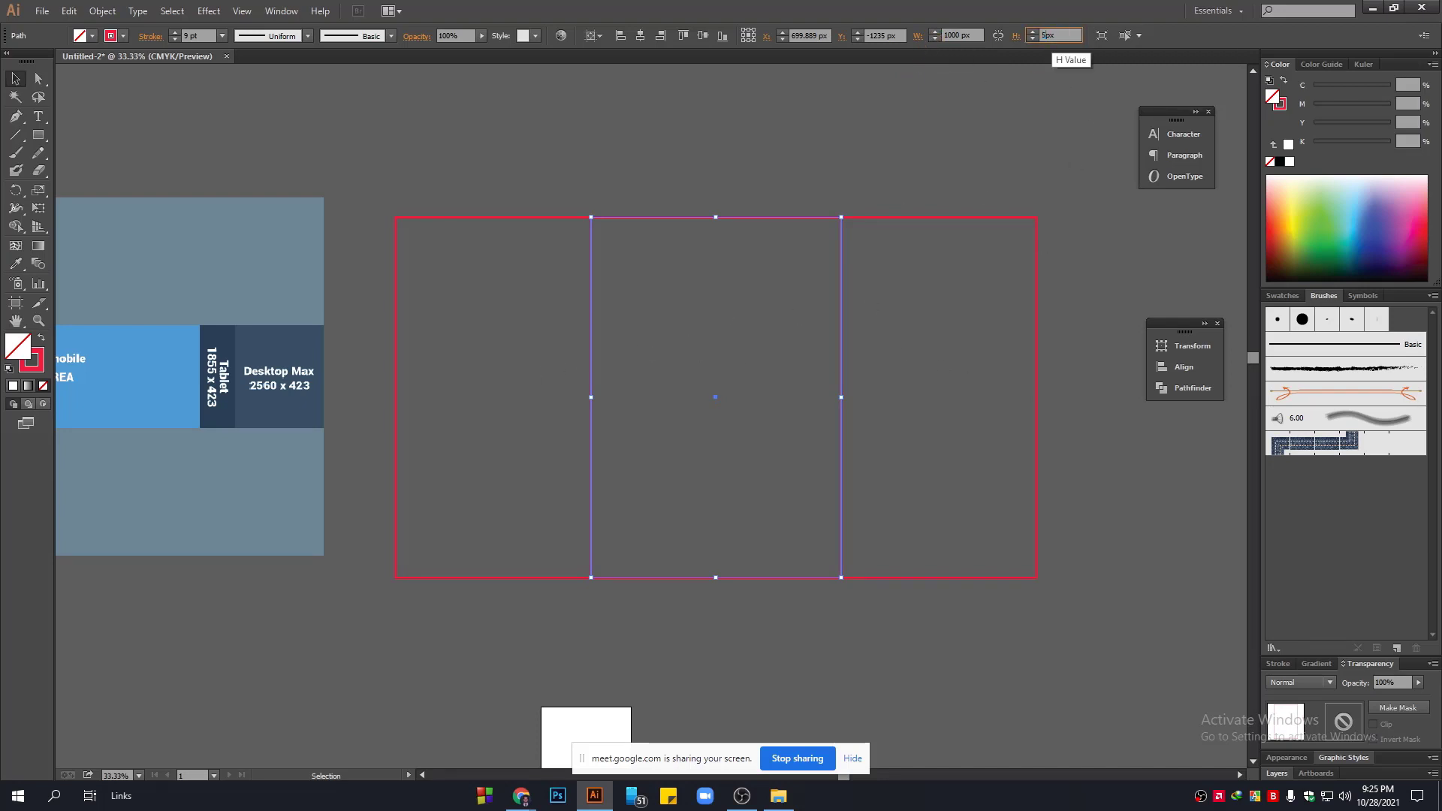
text(00)
key(Return)
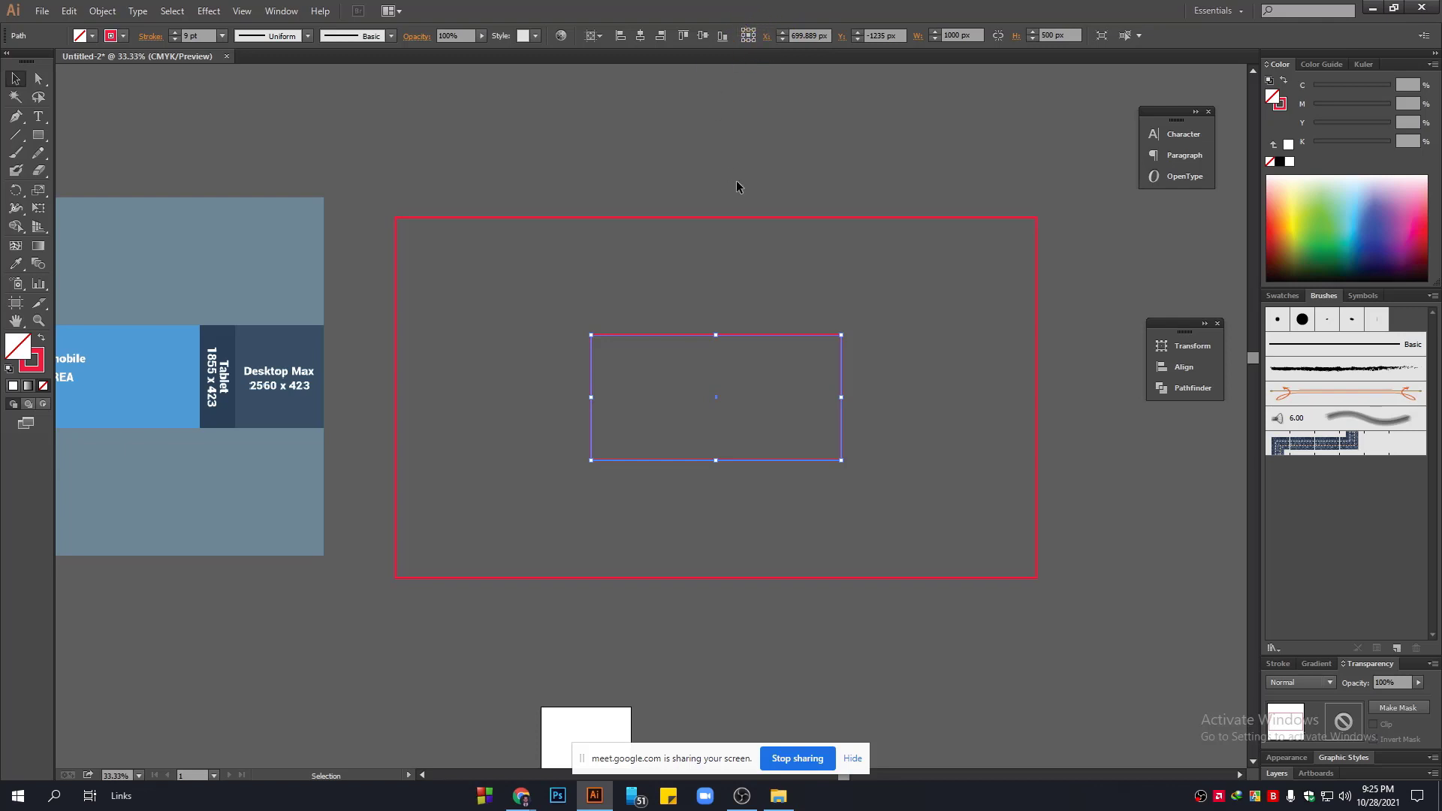
Switch to the Google Meet call, admit the waiting participant, and return to Illustrator.
click(708, 219)
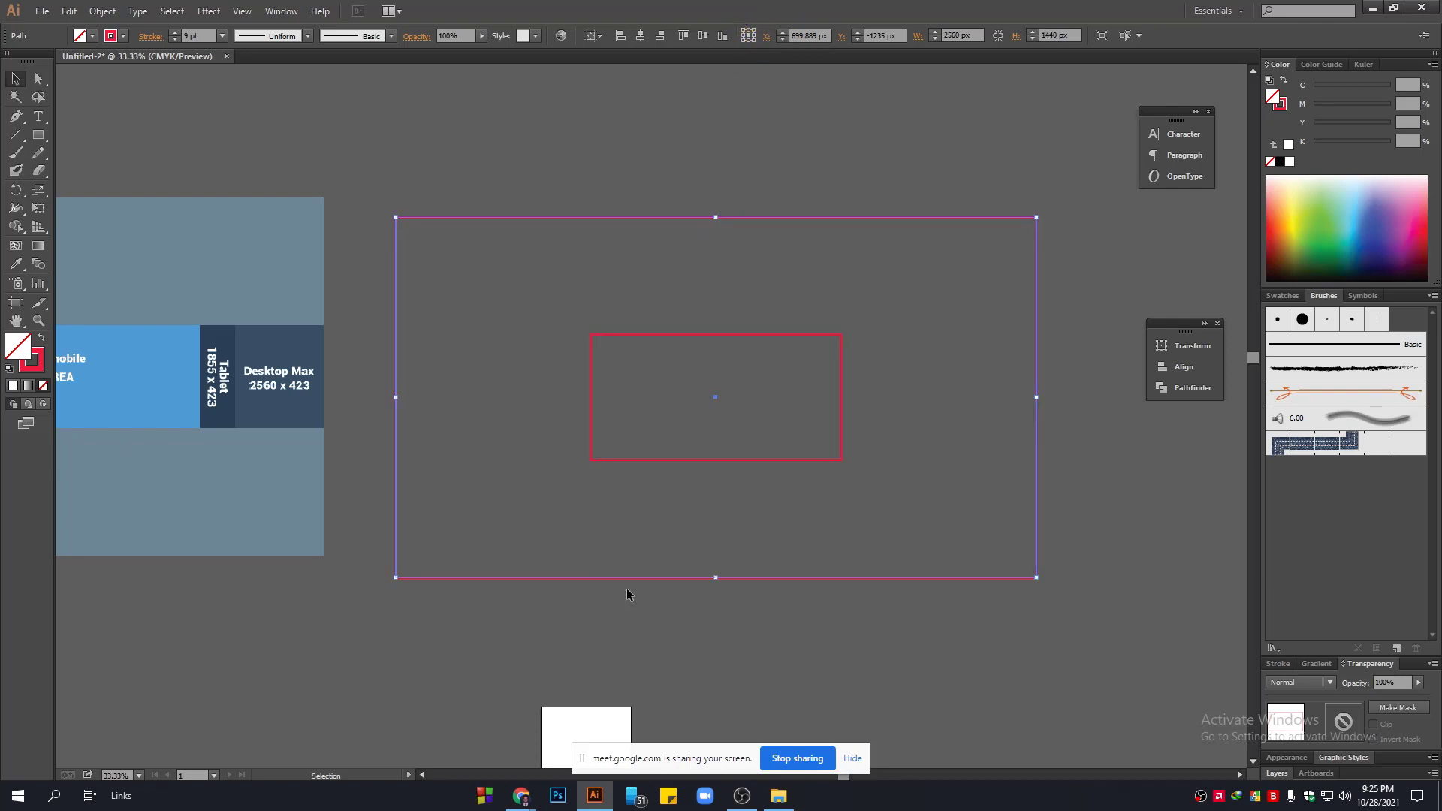
click(439, 733)
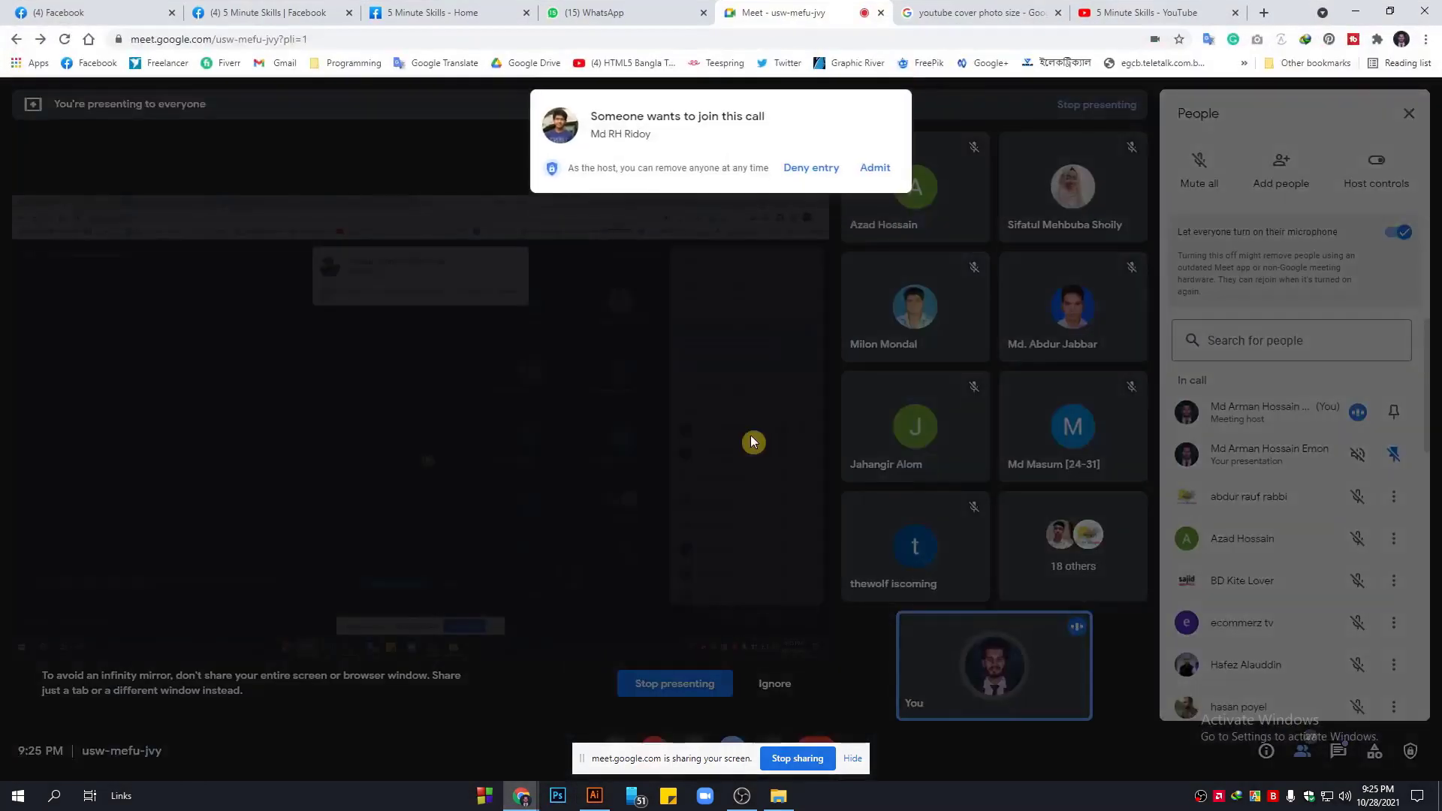
click(864, 183)
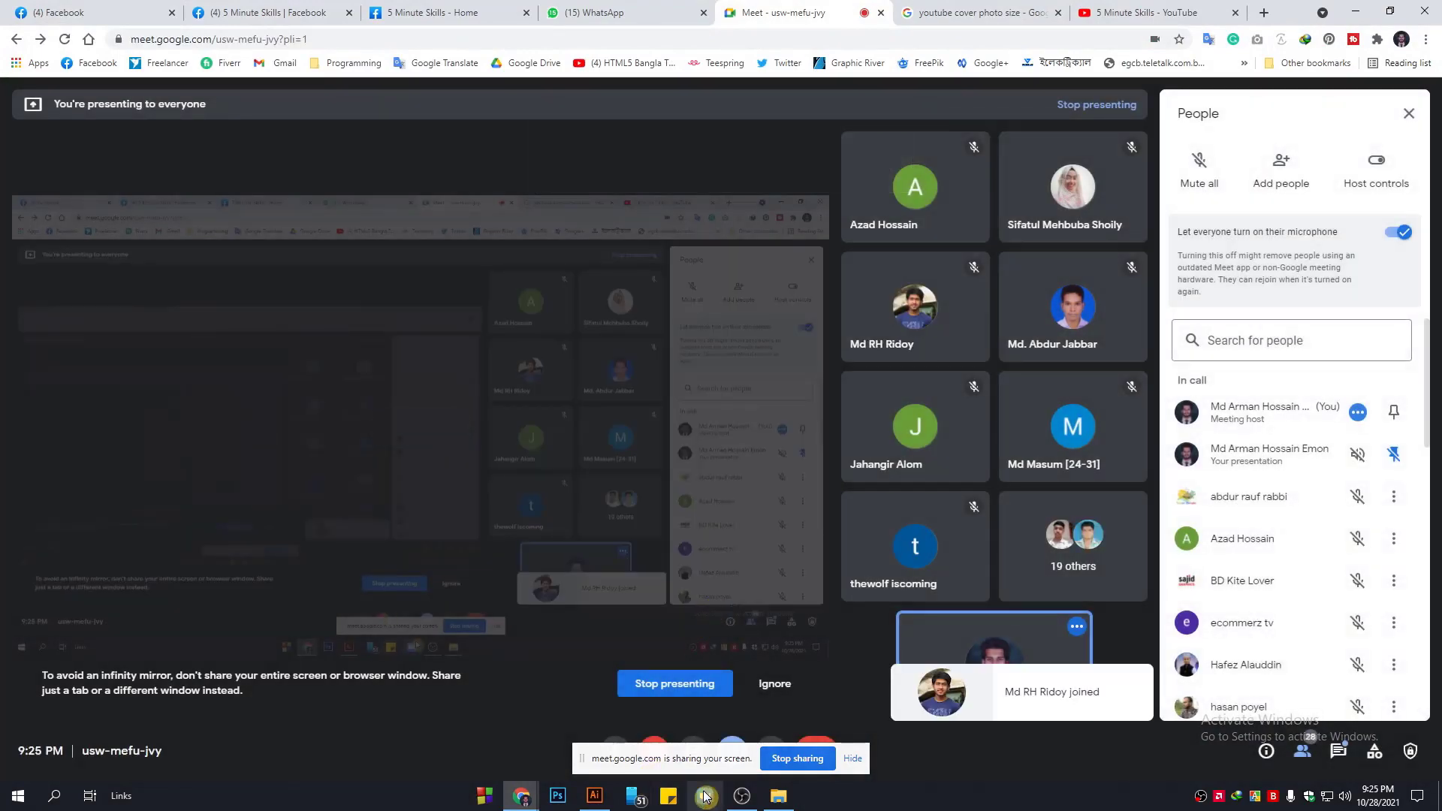
click(593, 796)
Delete the 1000 × 500 px outline inside the TV outline.
drag(881, 381, 824, 293)
key(Delete)
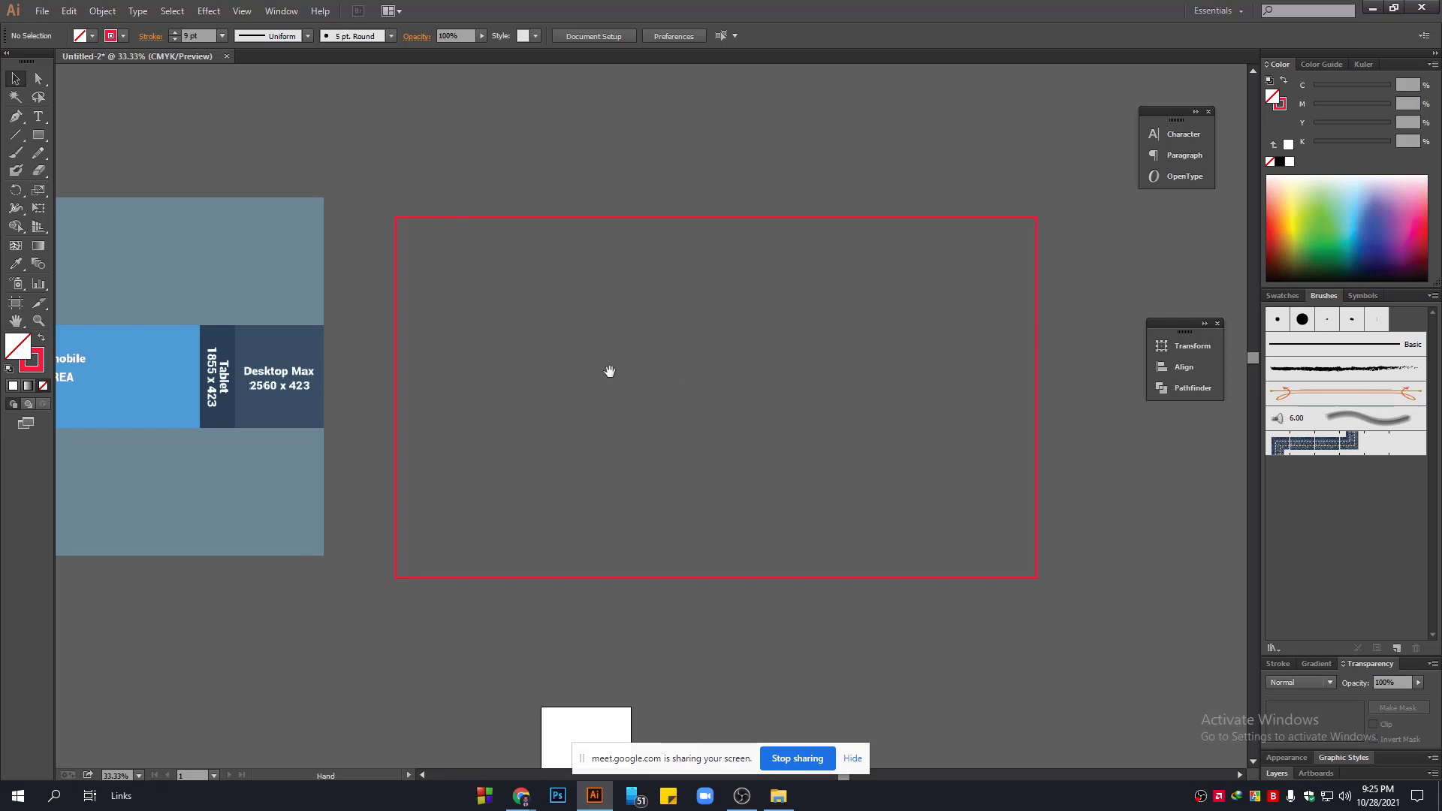
drag(608, 373, 985, 344)
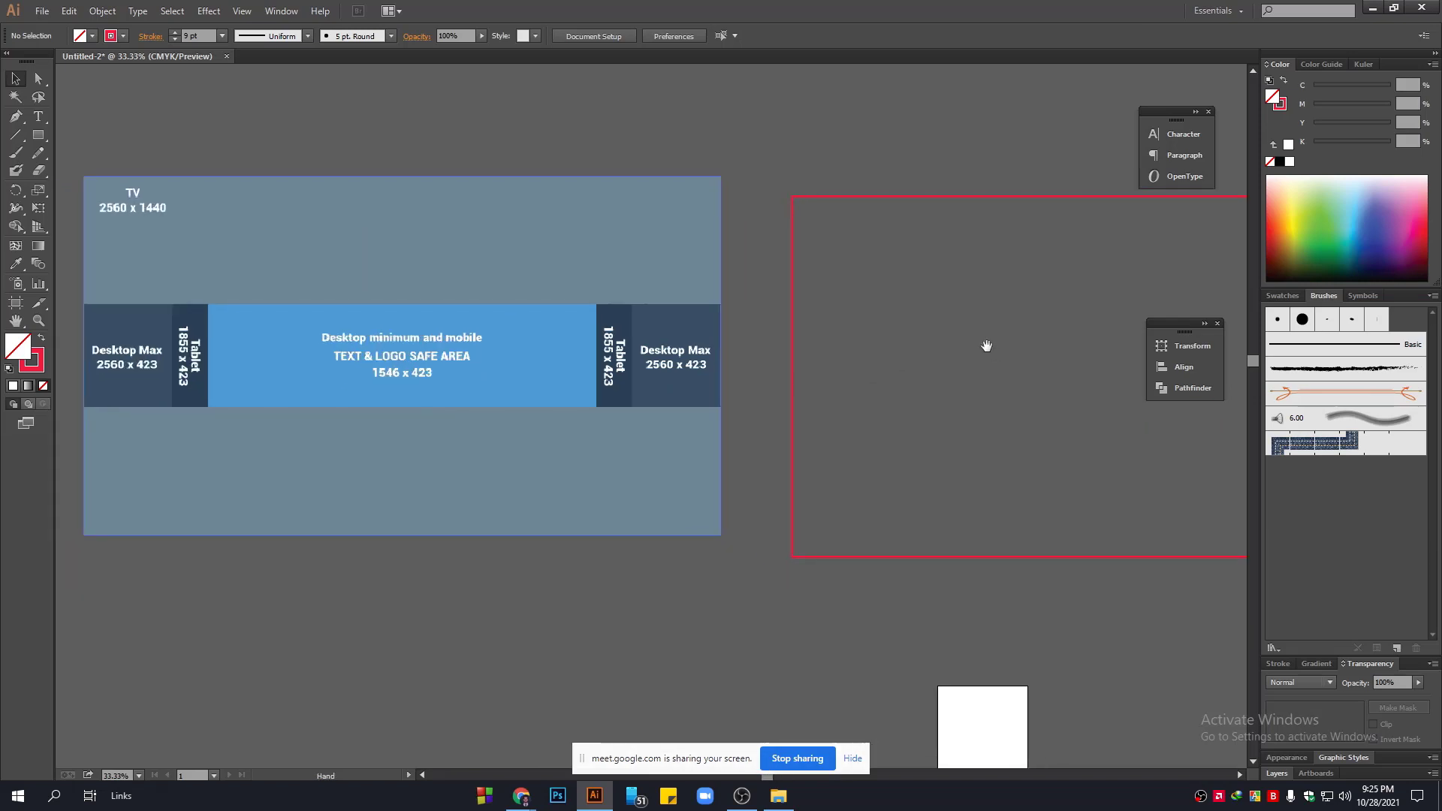
Paste a copy of the TV outline in place and set the copy's height to 423 px from its centre.
drag(767, 154, 906, 327)
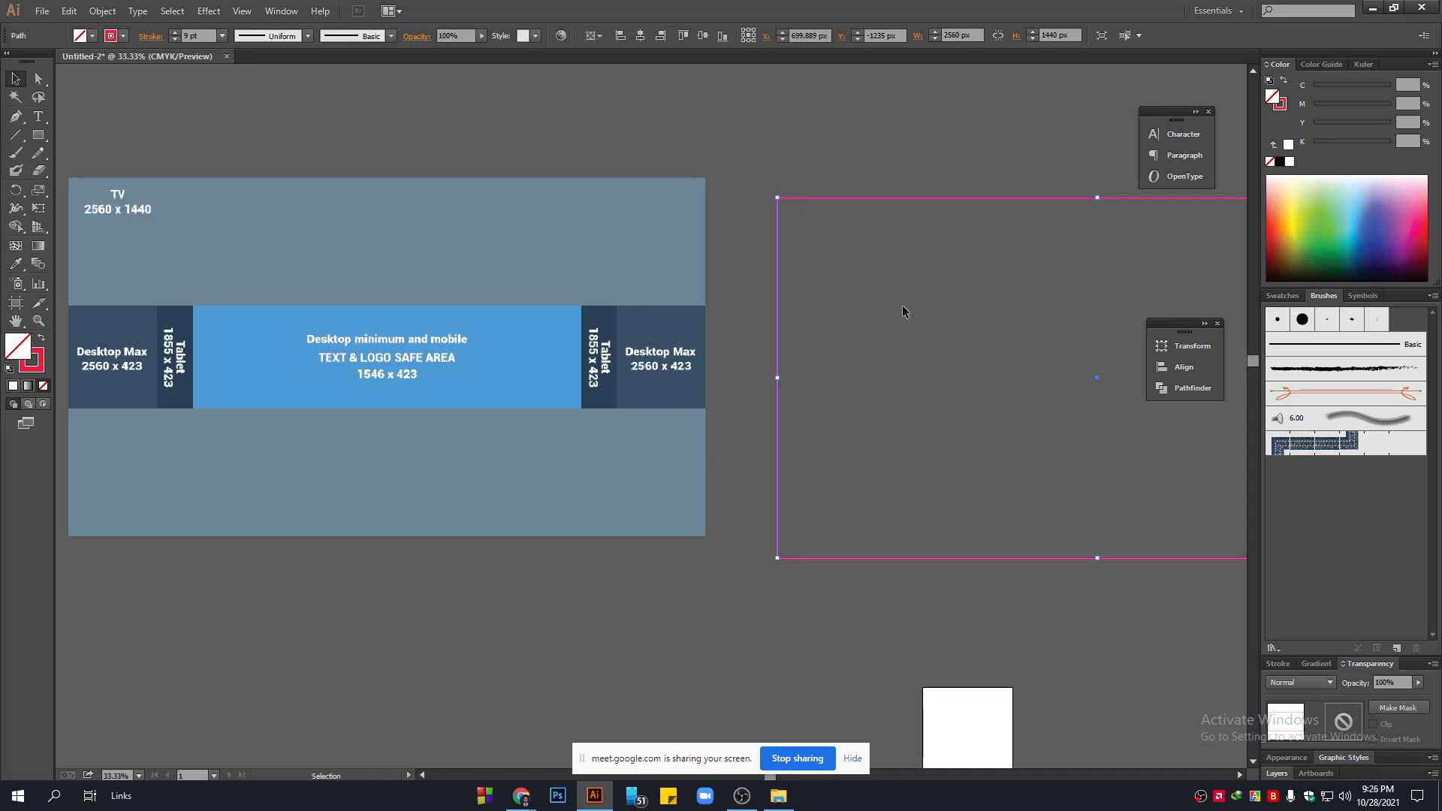
click(71, 10)
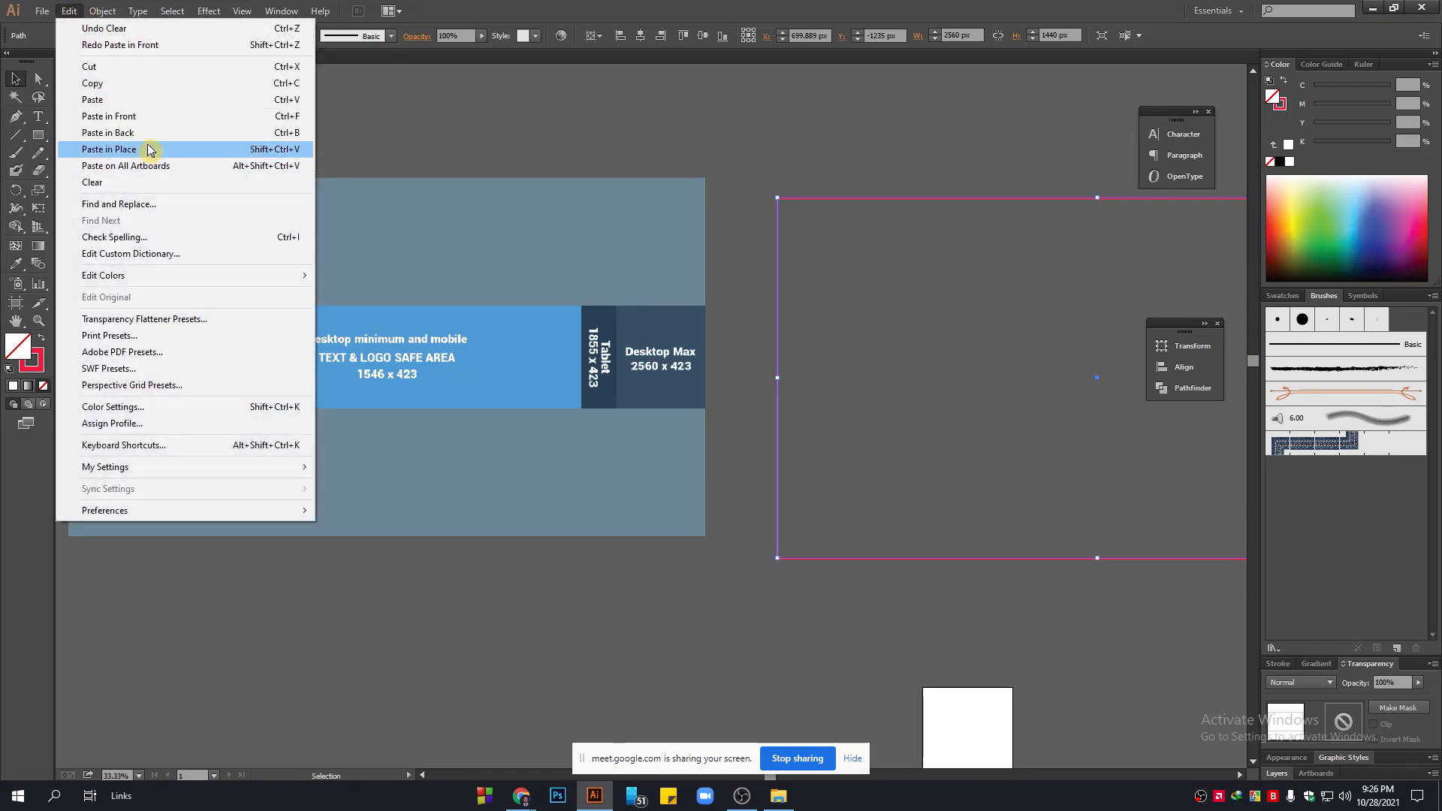
click(148, 148)
drag(889, 199, 904, 252)
key(ctrl+z)
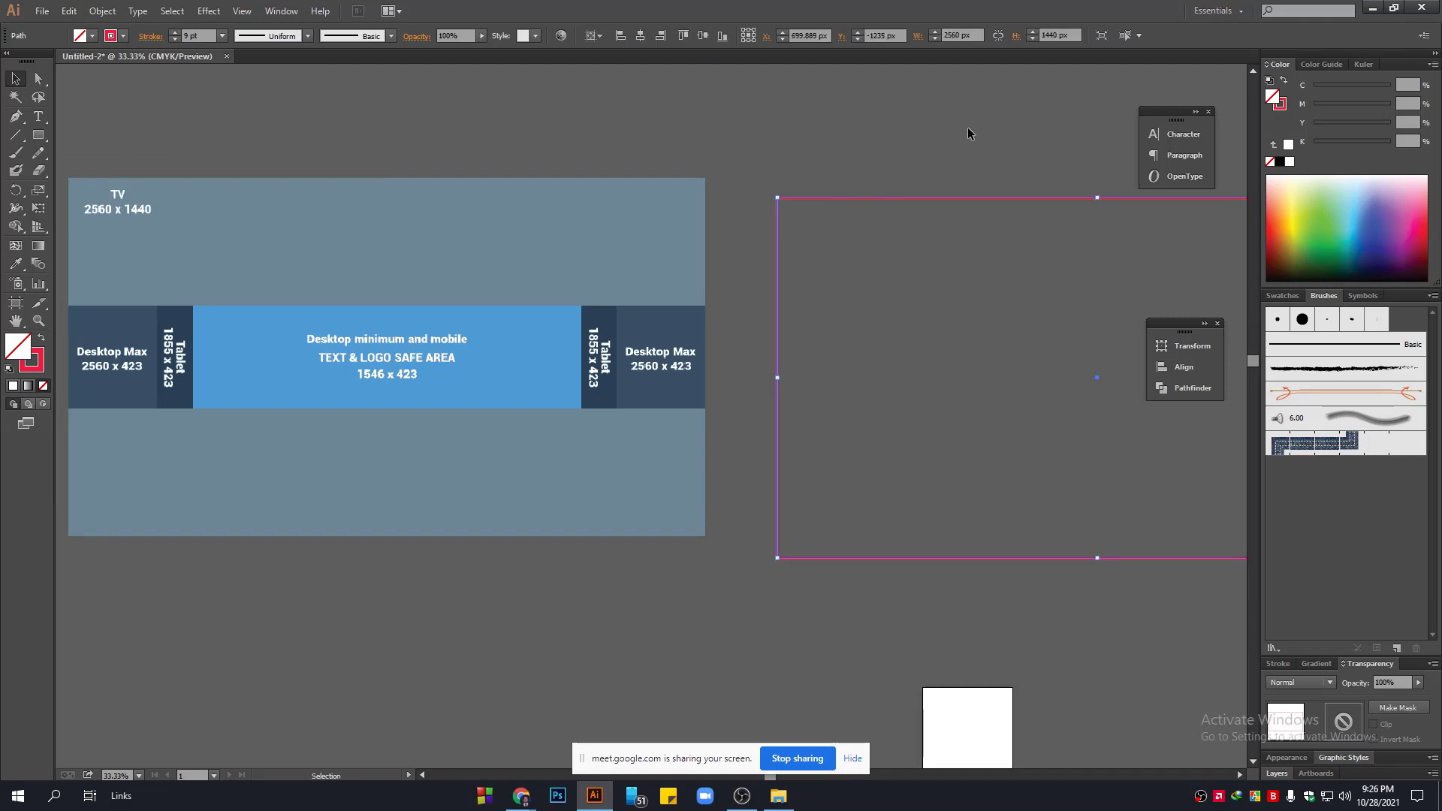
double_click(1050, 35)
text(4)
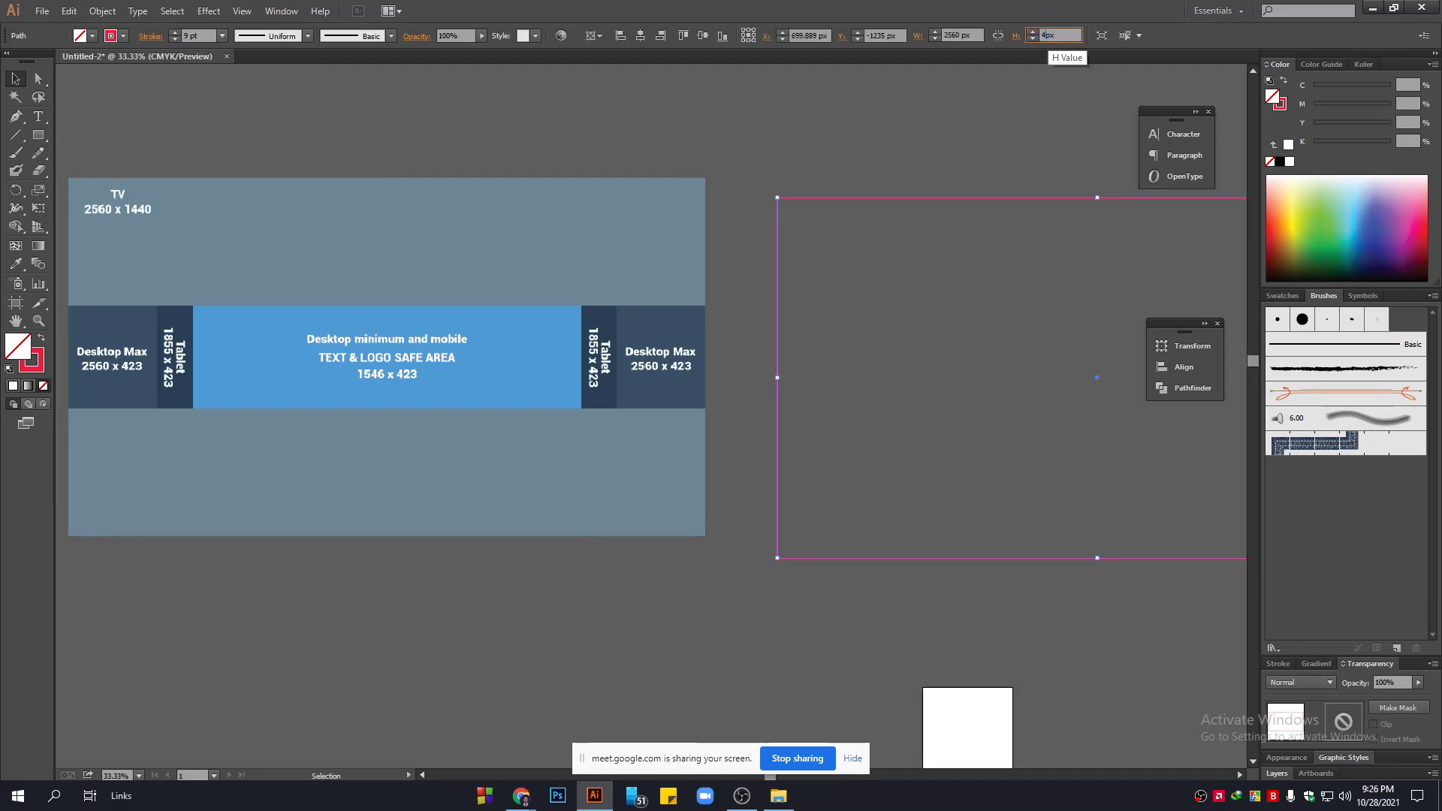
text(23)
key(Return)
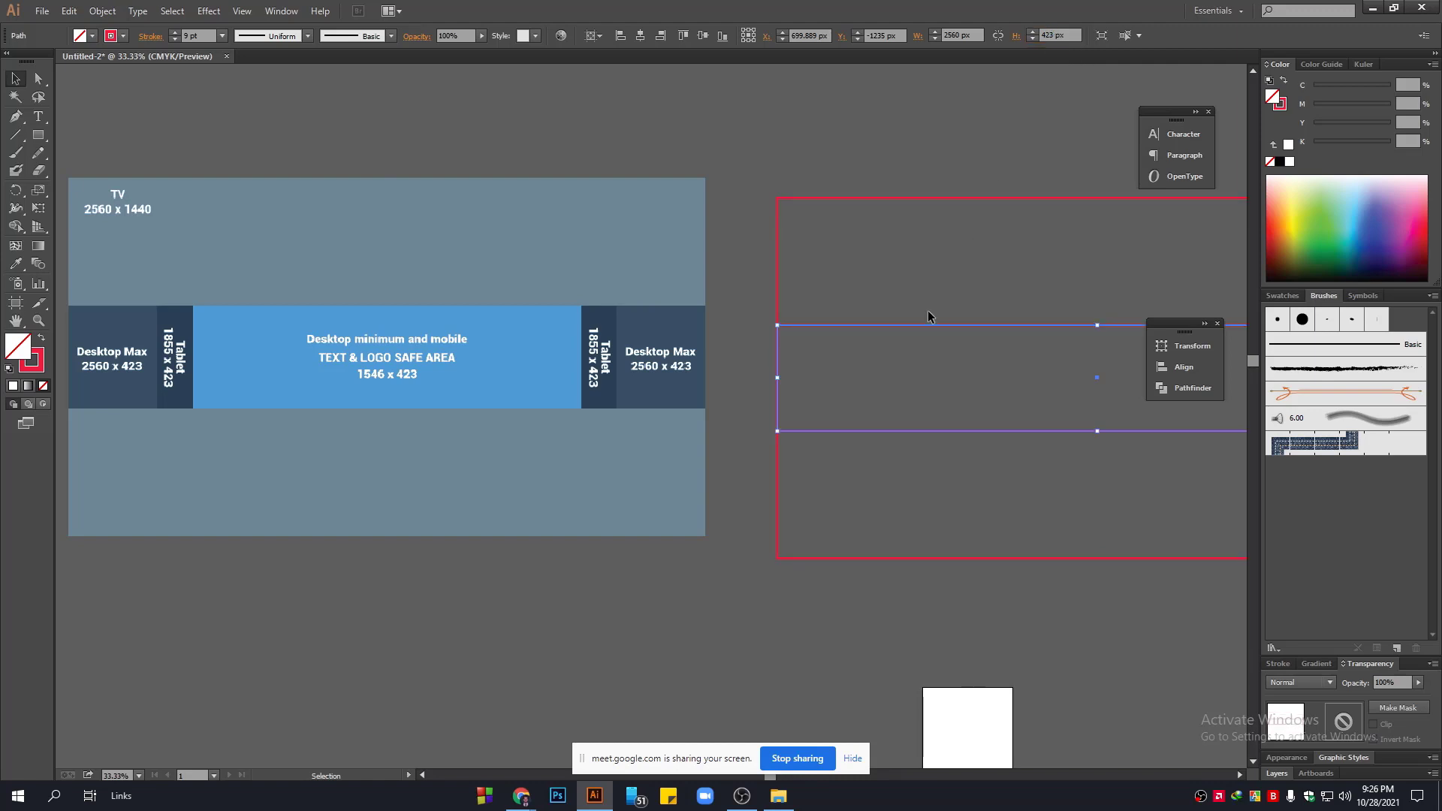
Duplicate the 423 px high desktop outline in place and set the copy's width to 1855 px from its centre.
click(882, 282)
drag(882, 278, 897, 382)
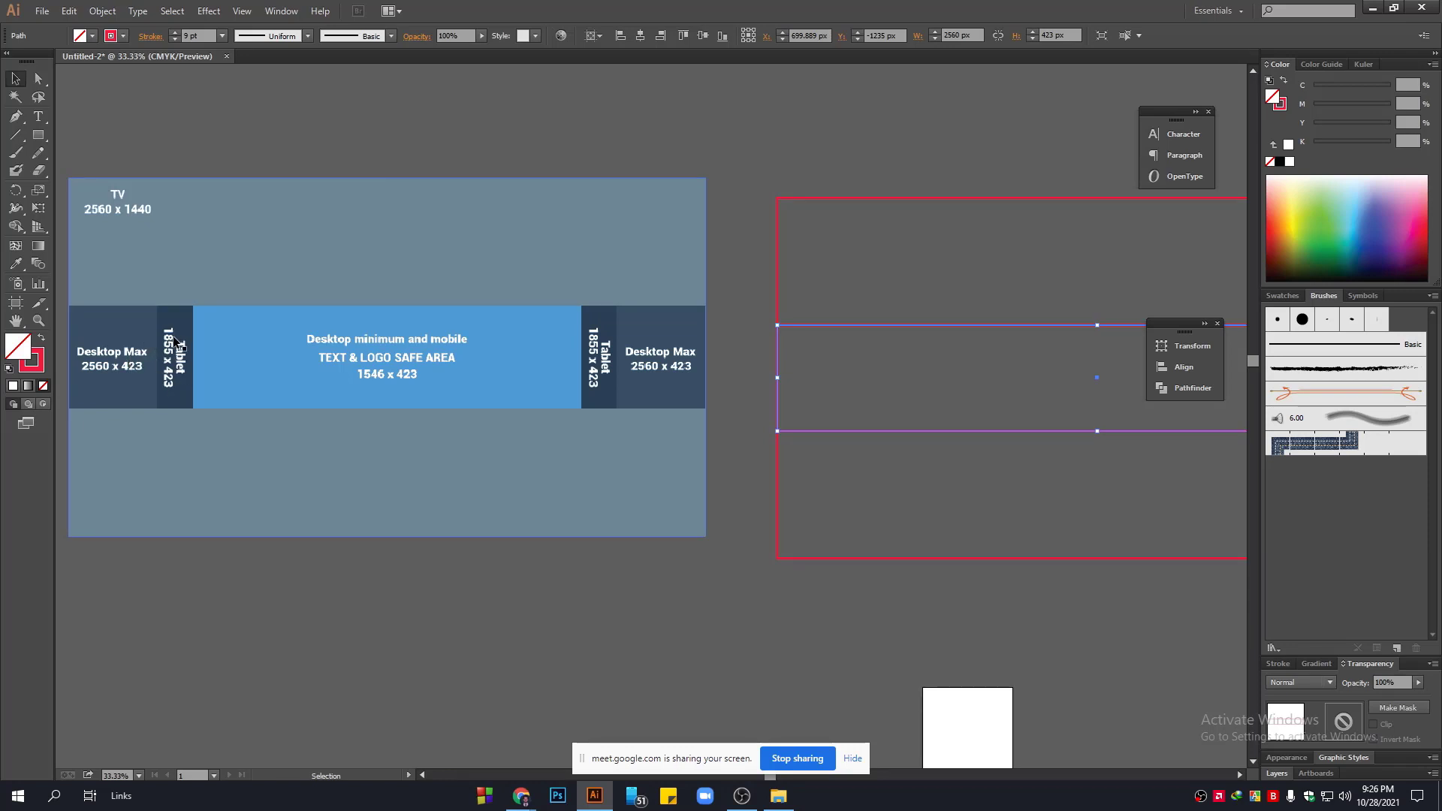
double_click(951, 34)
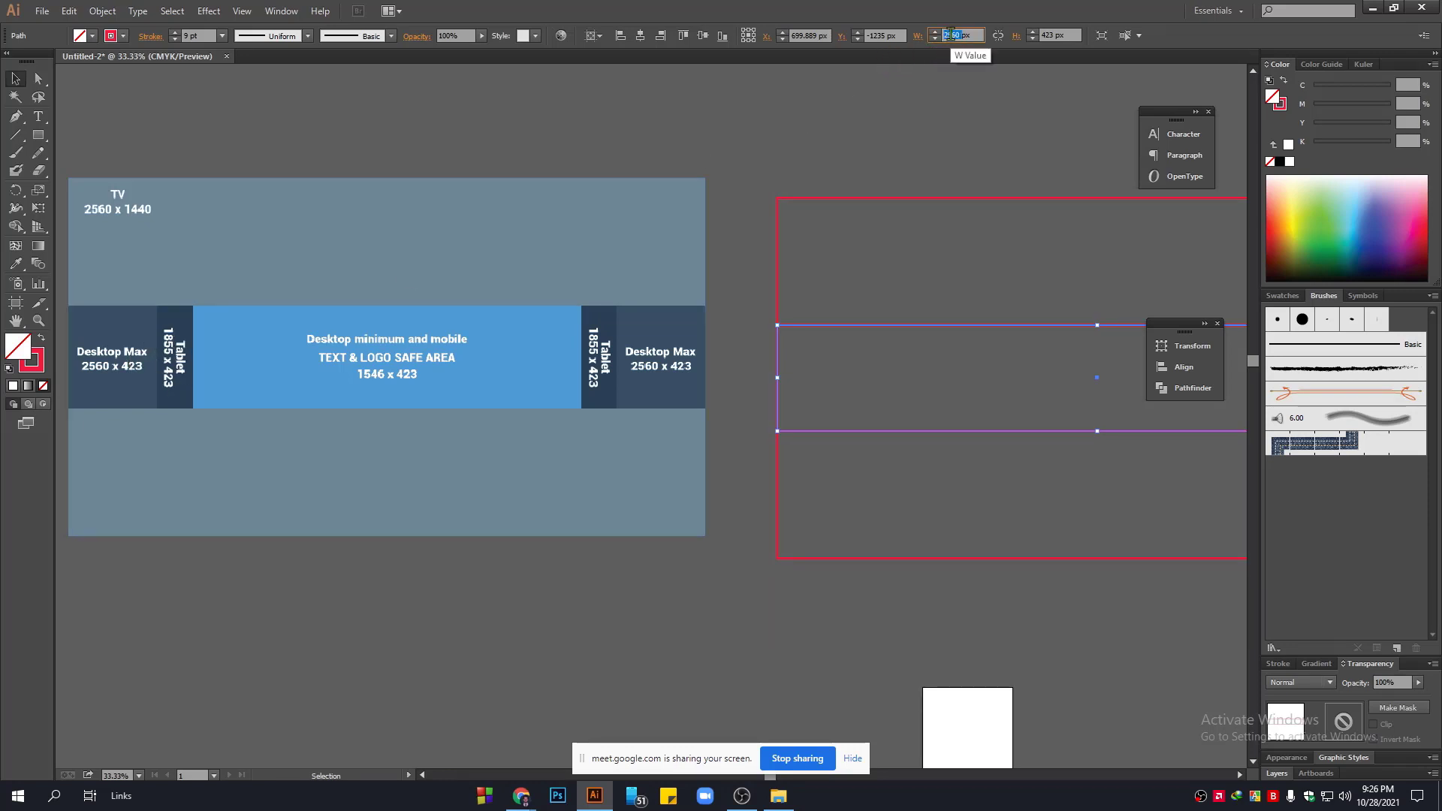
text(1855)
key(Return)
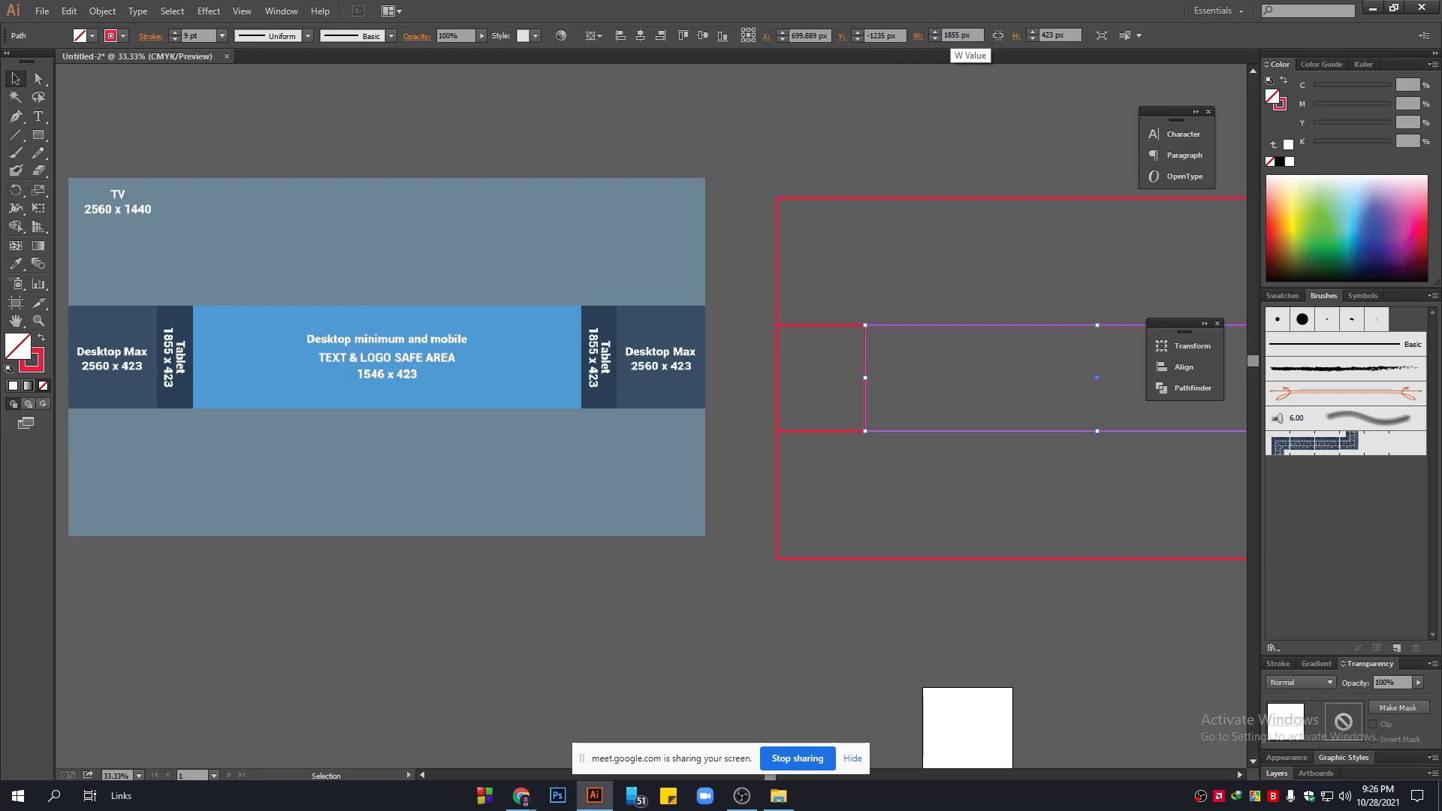
click(909, 240)
drag(965, 291, 967, 271)
scroll(881, 341, down, 1)
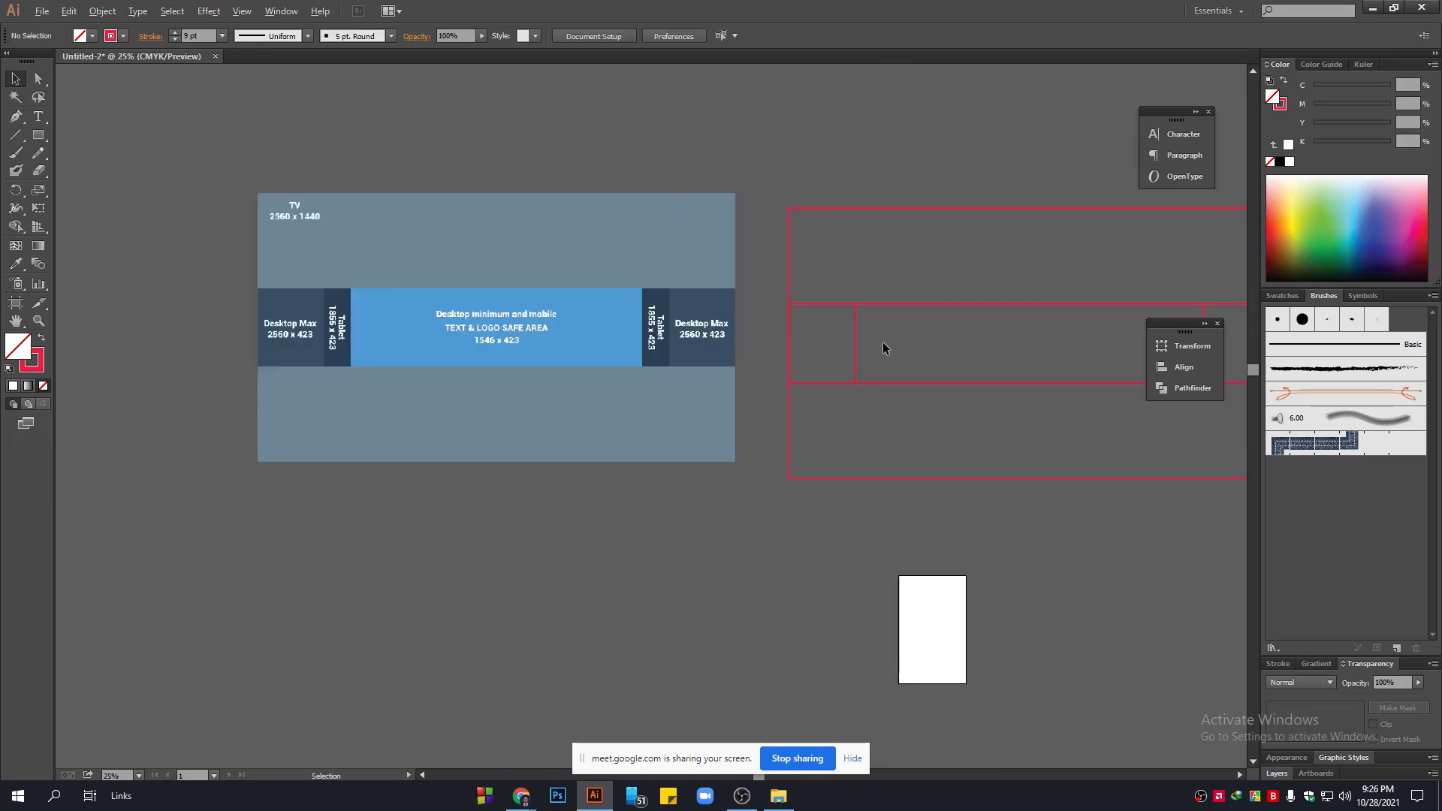
Duplicate the 1855 px wide tablet outline in place and set the copy's width to 1546 px from its centre.
click(853, 338)
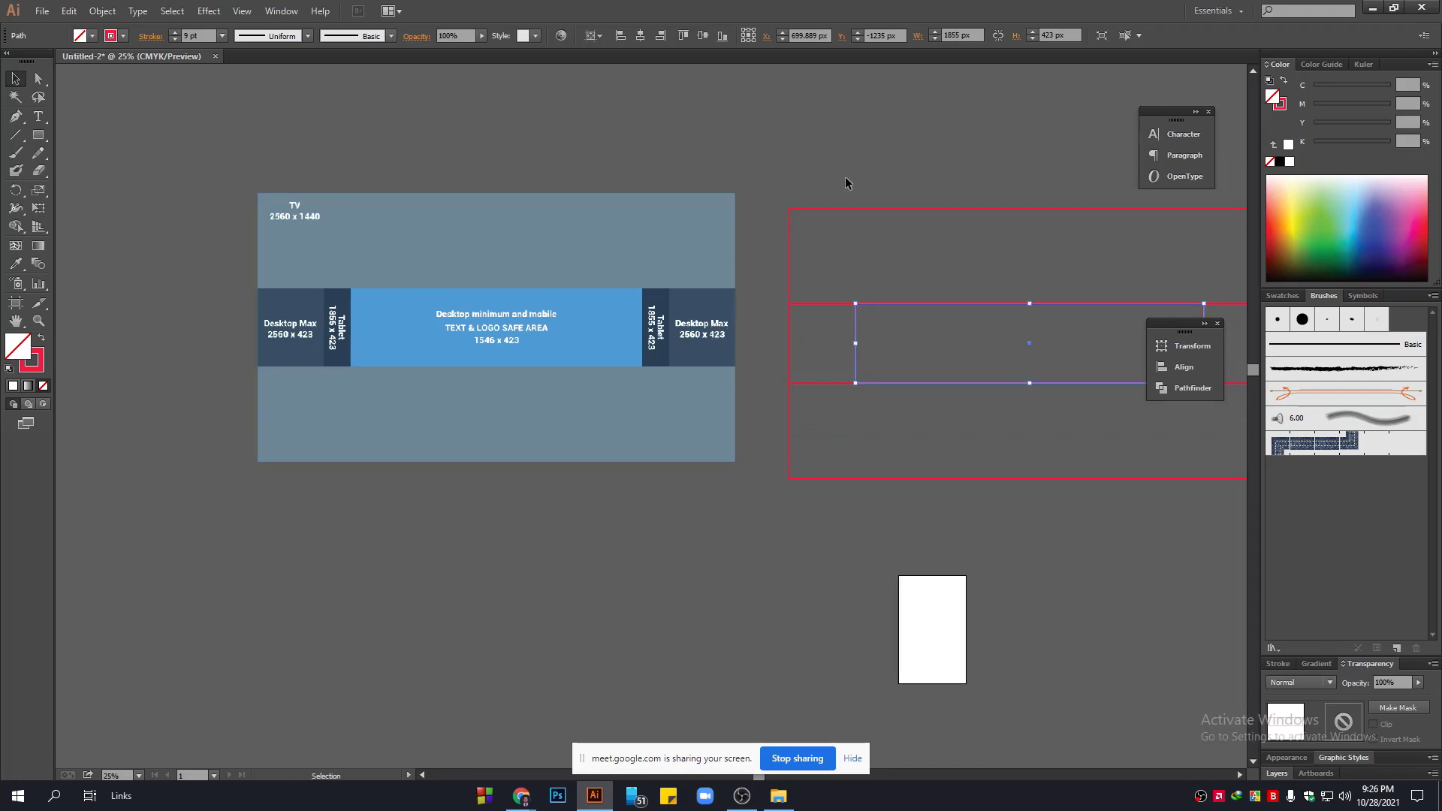
click(1054, 36)
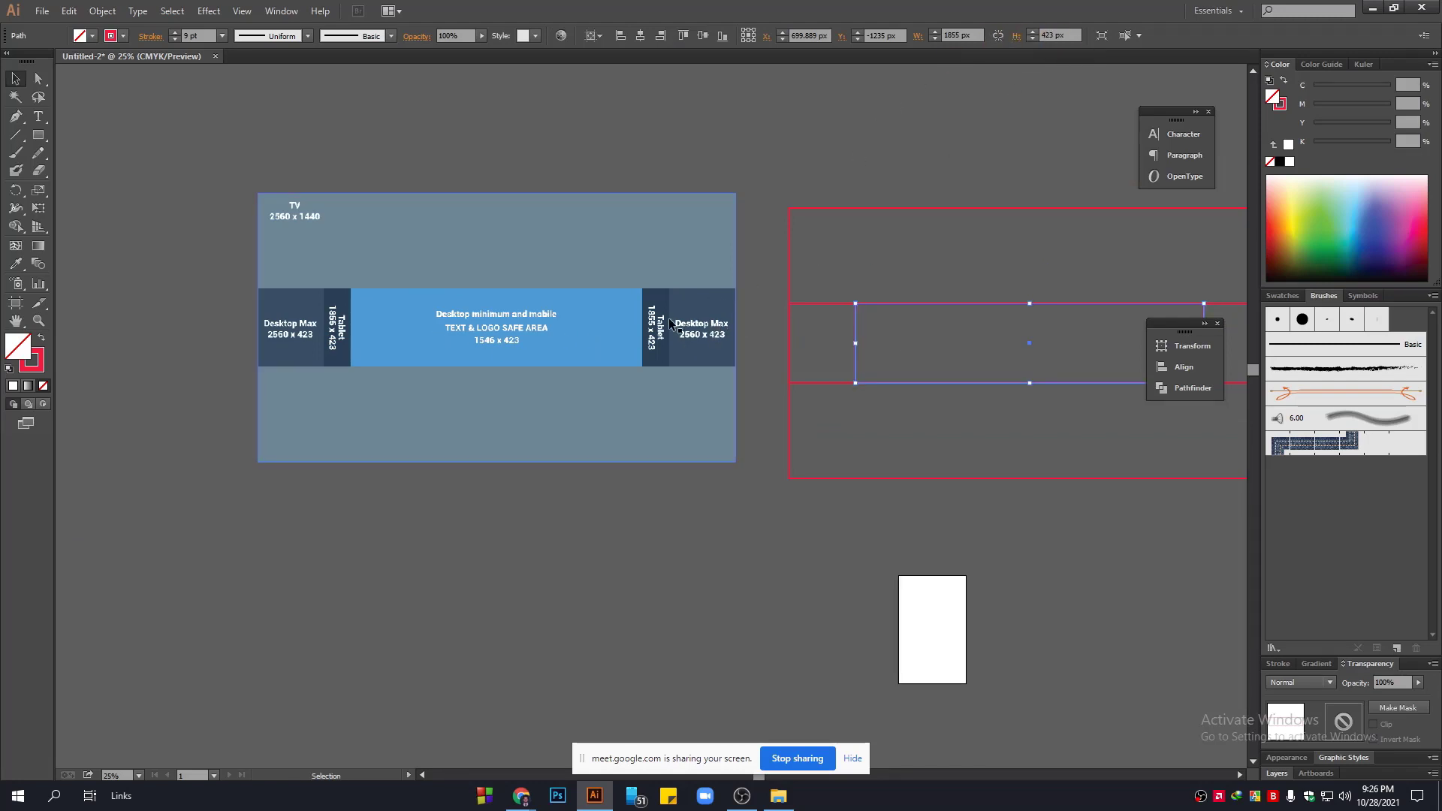
scroll(669, 318, up, 1)
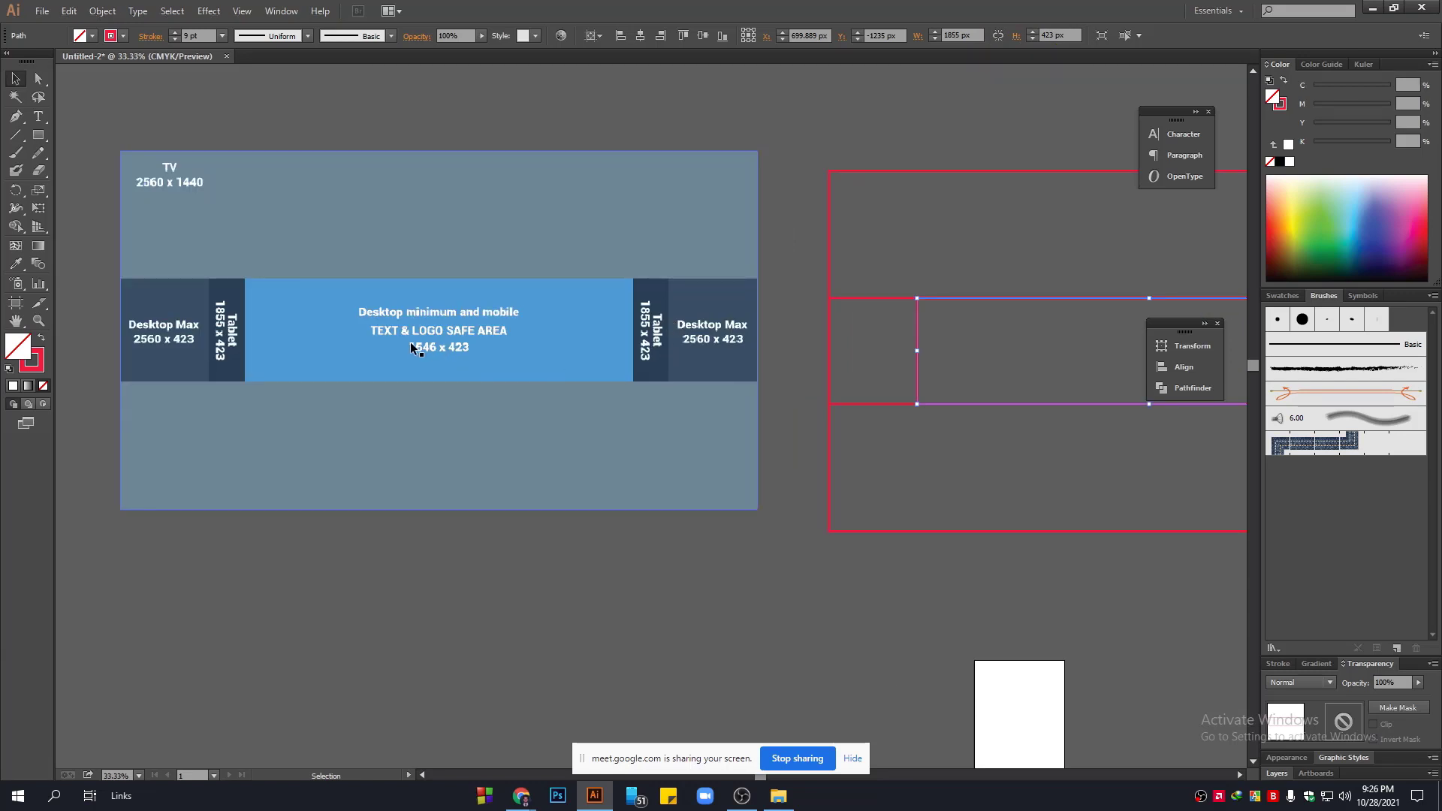
double_click(953, 37)
text(1)
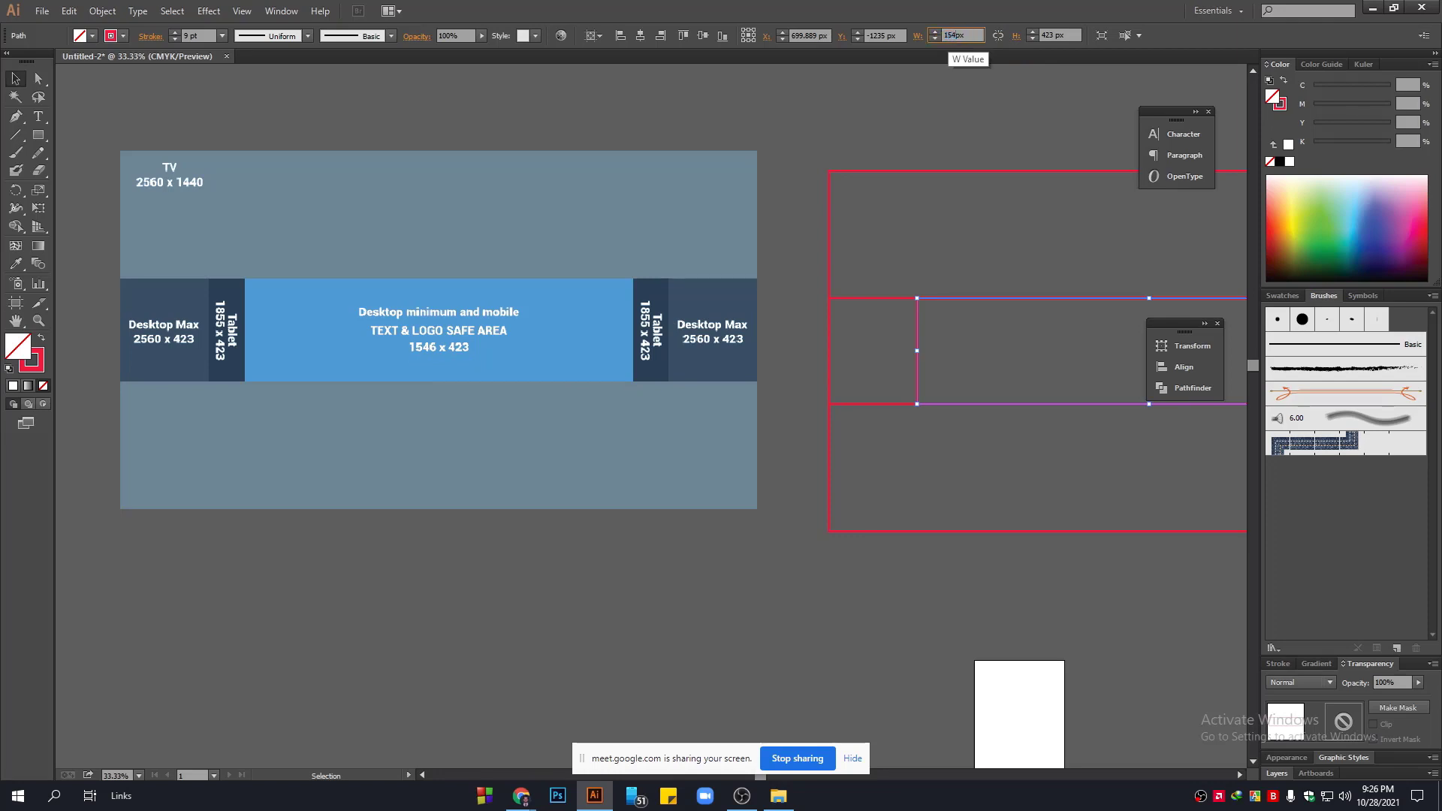
key(Return)
click(911, 225)
Delete the blue YouTube cover reference image beside the finished outlines.
scroll(910, 226, down, 1)
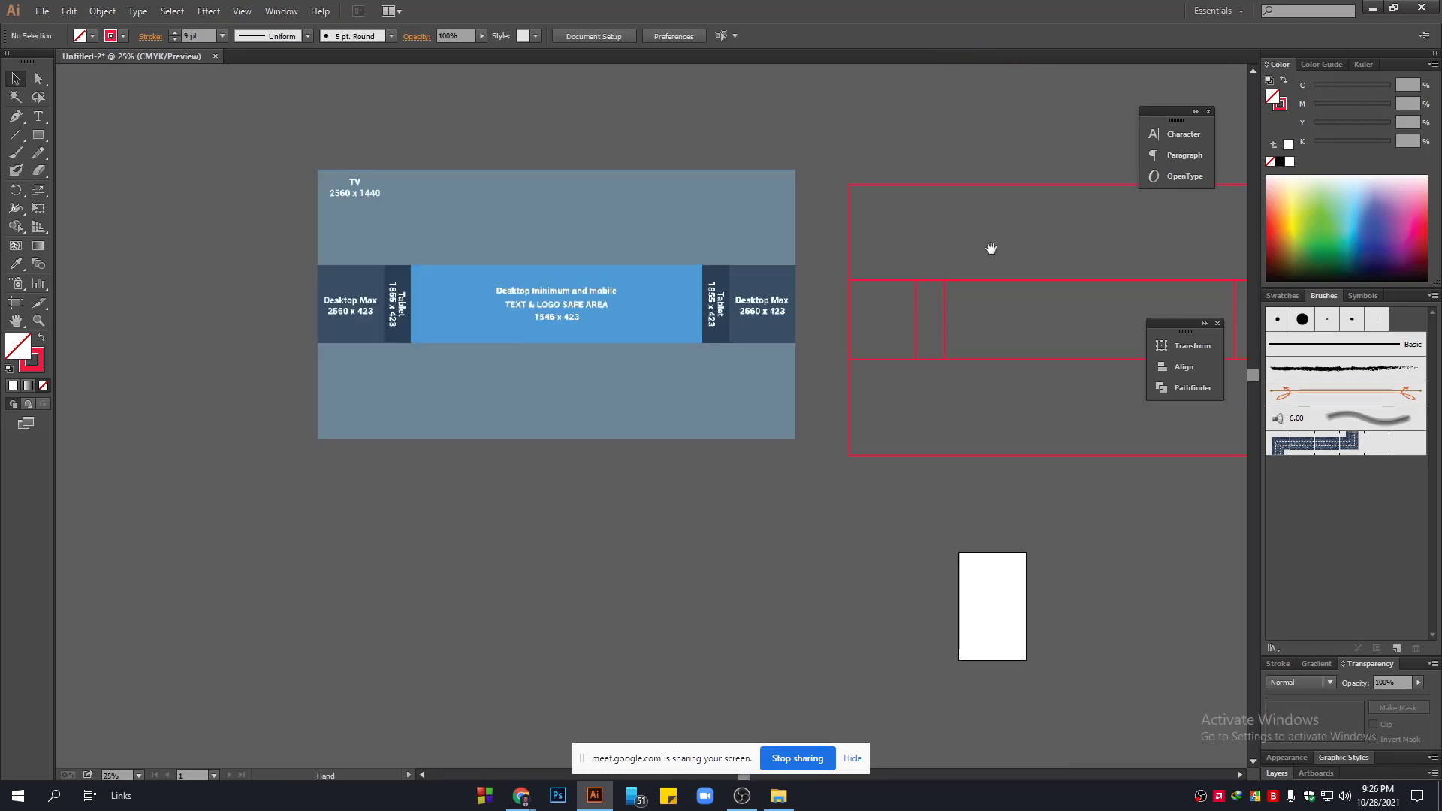
drag(991, 248, 689, 183)
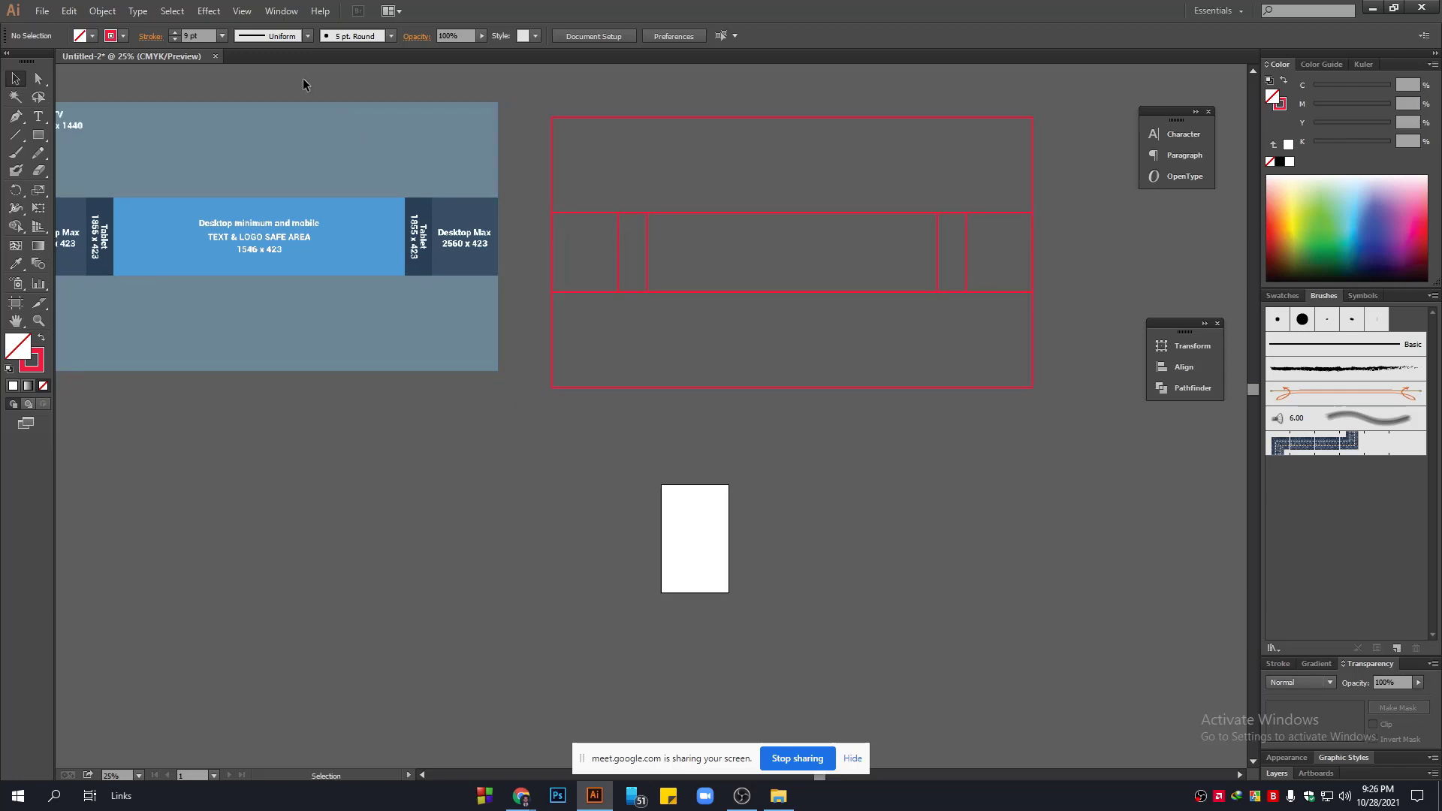
key(Delete)
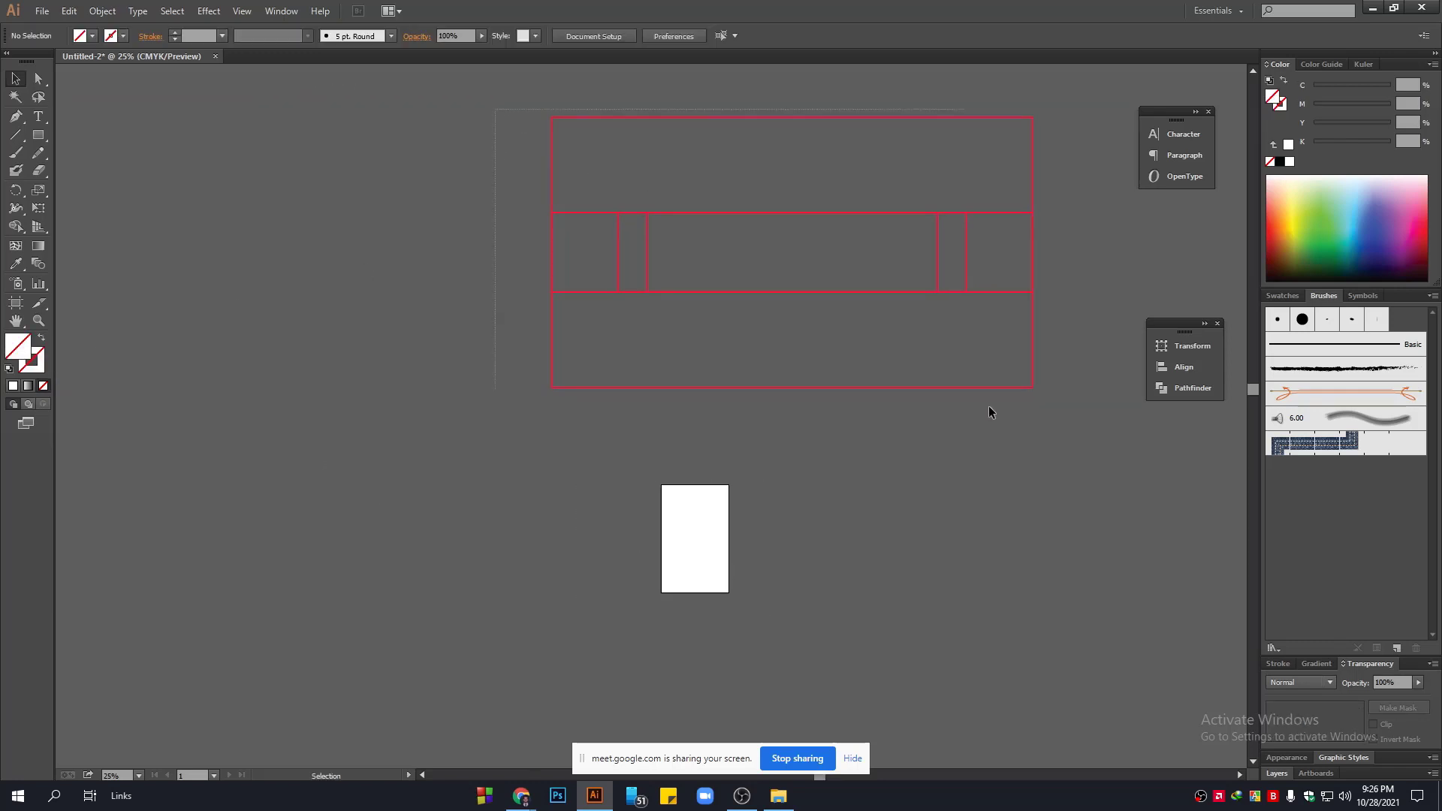
key(ctrl+a)
click(380, 357)
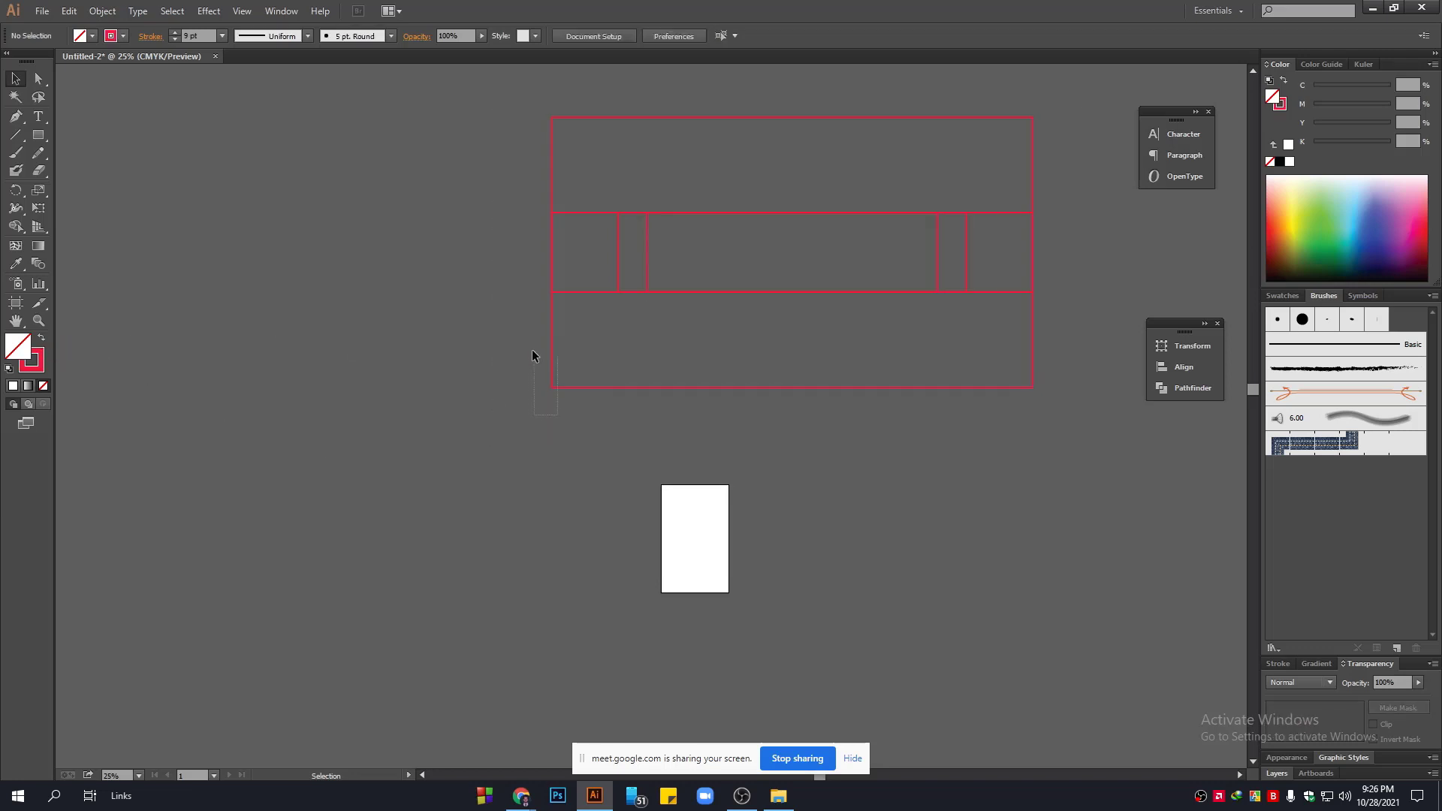
Swap the fill and stroke of the 2560 × 1440 px TV outline to make it a solid red rectangle.
click(552, 350)
click(40, 340)
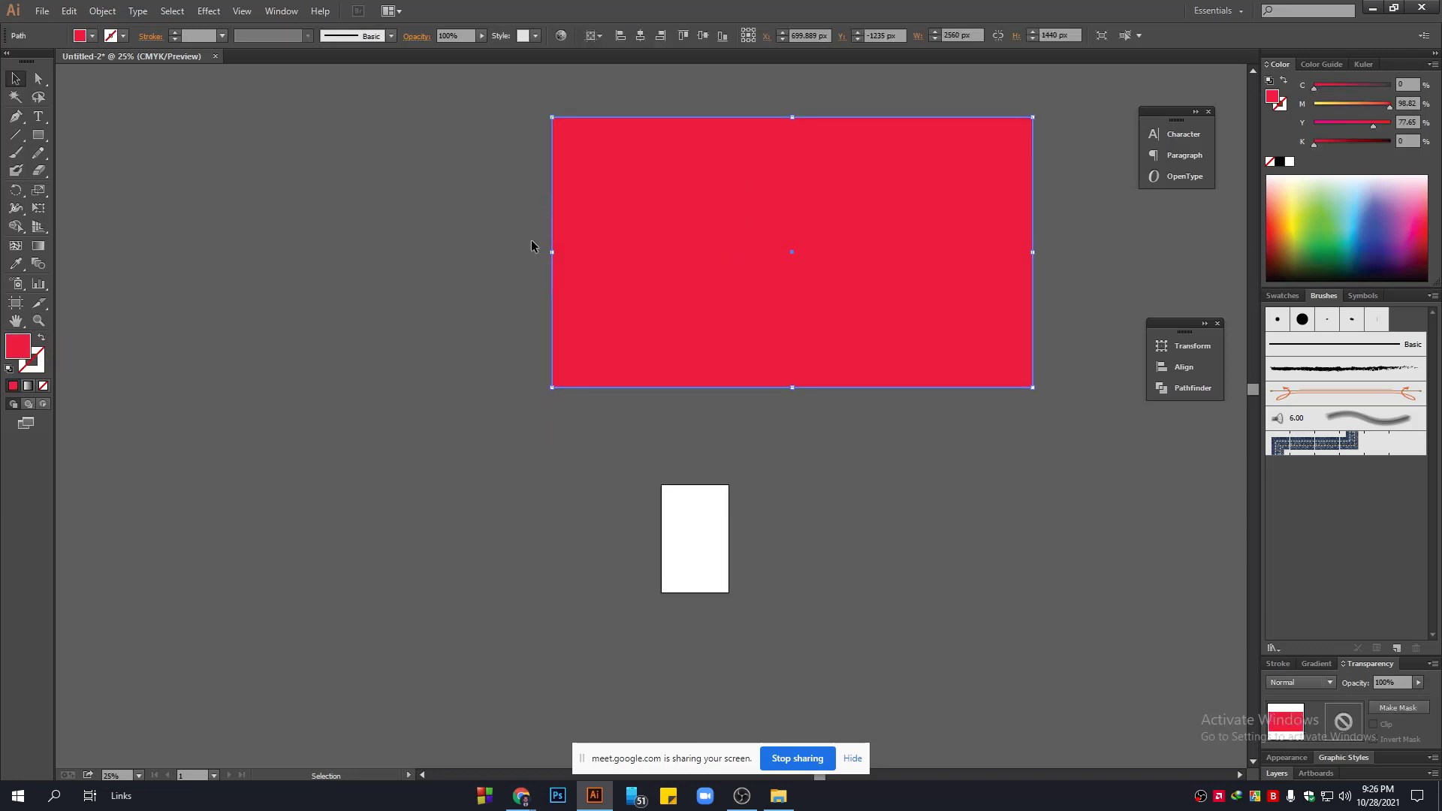
scroll(535, 245, right, 3)
scroll(535, 245, up, 2)
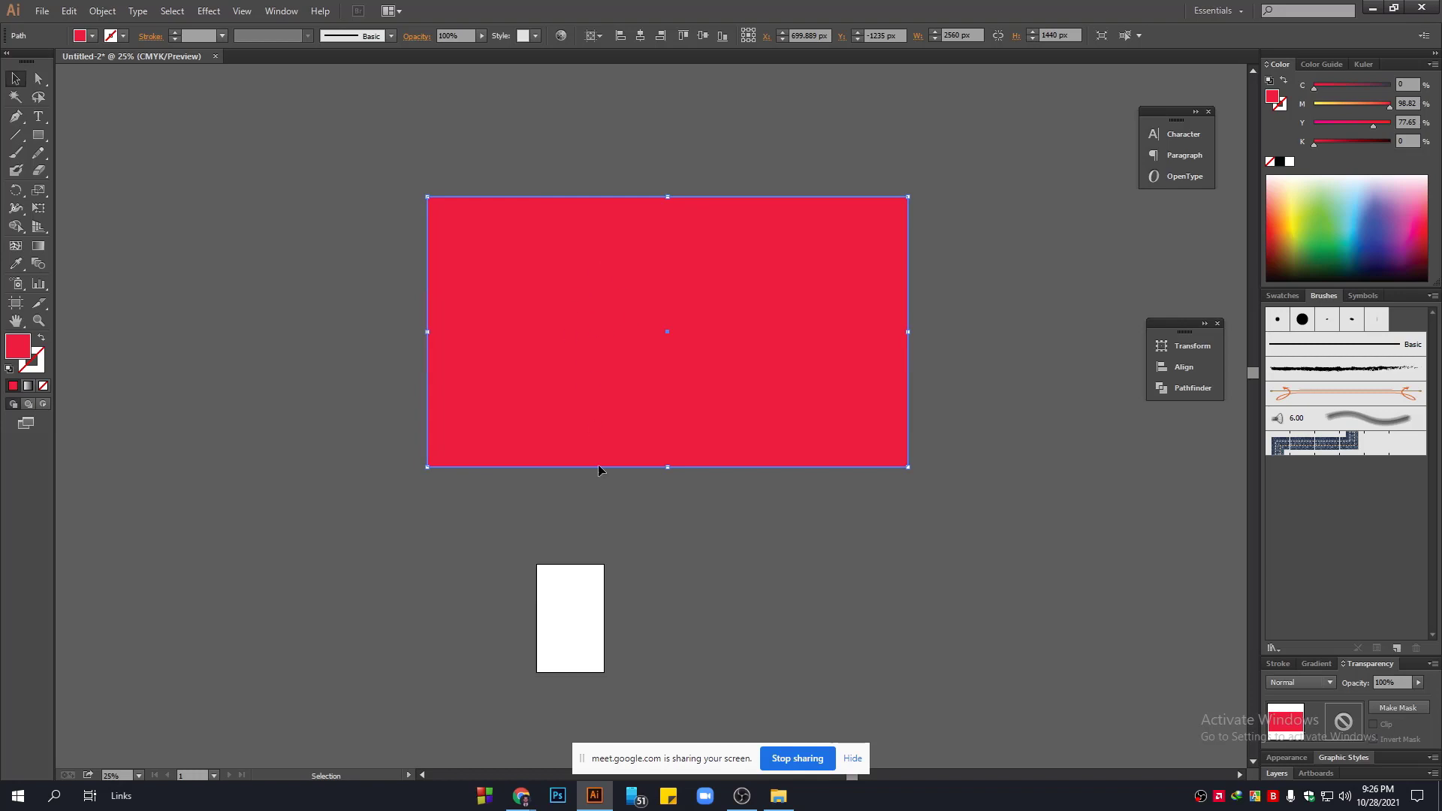
click(353, 301)
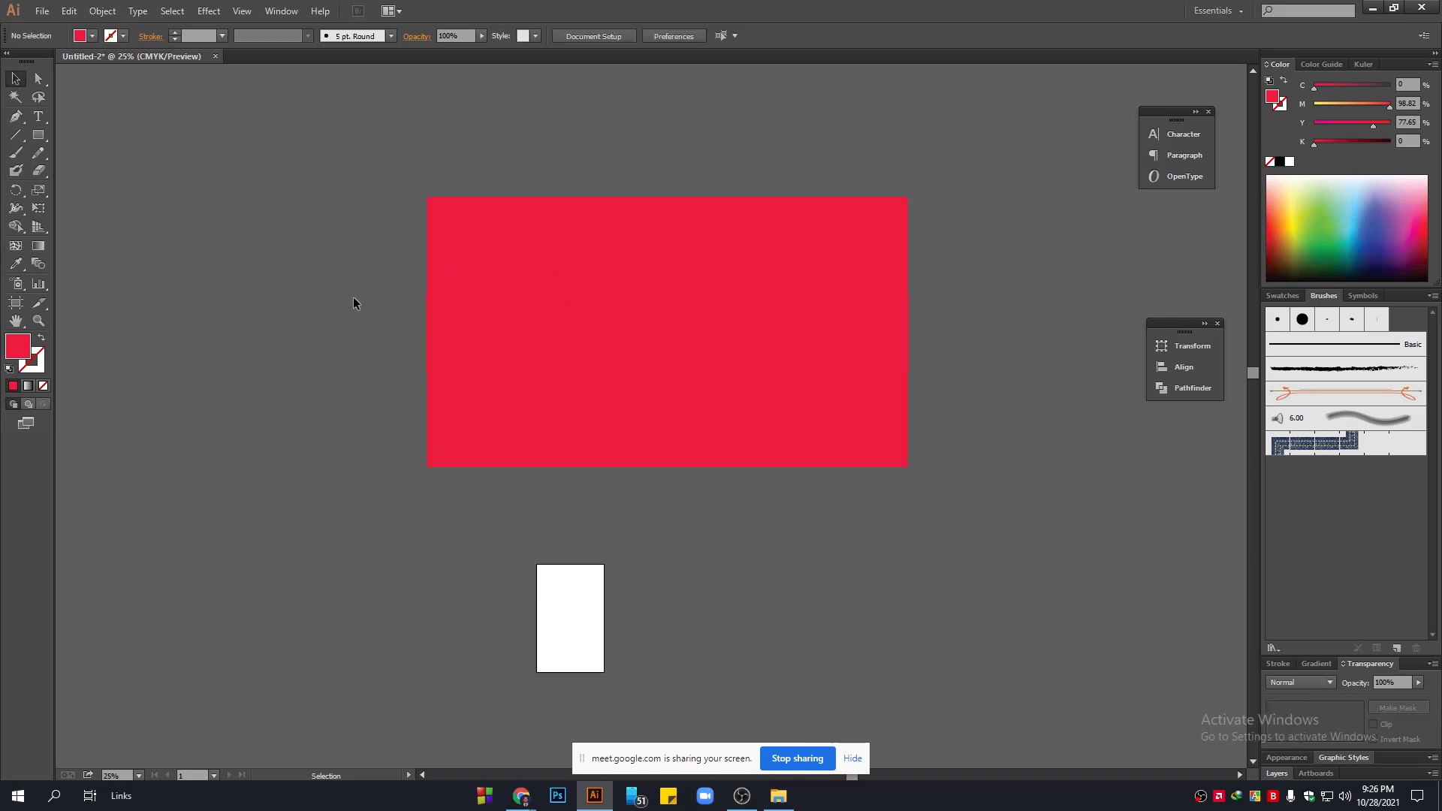
Create an artboard fitted to the red TV rectangle with the Artboard tool and delete the small original artboard.
click(496, 321)
click(435, 259)
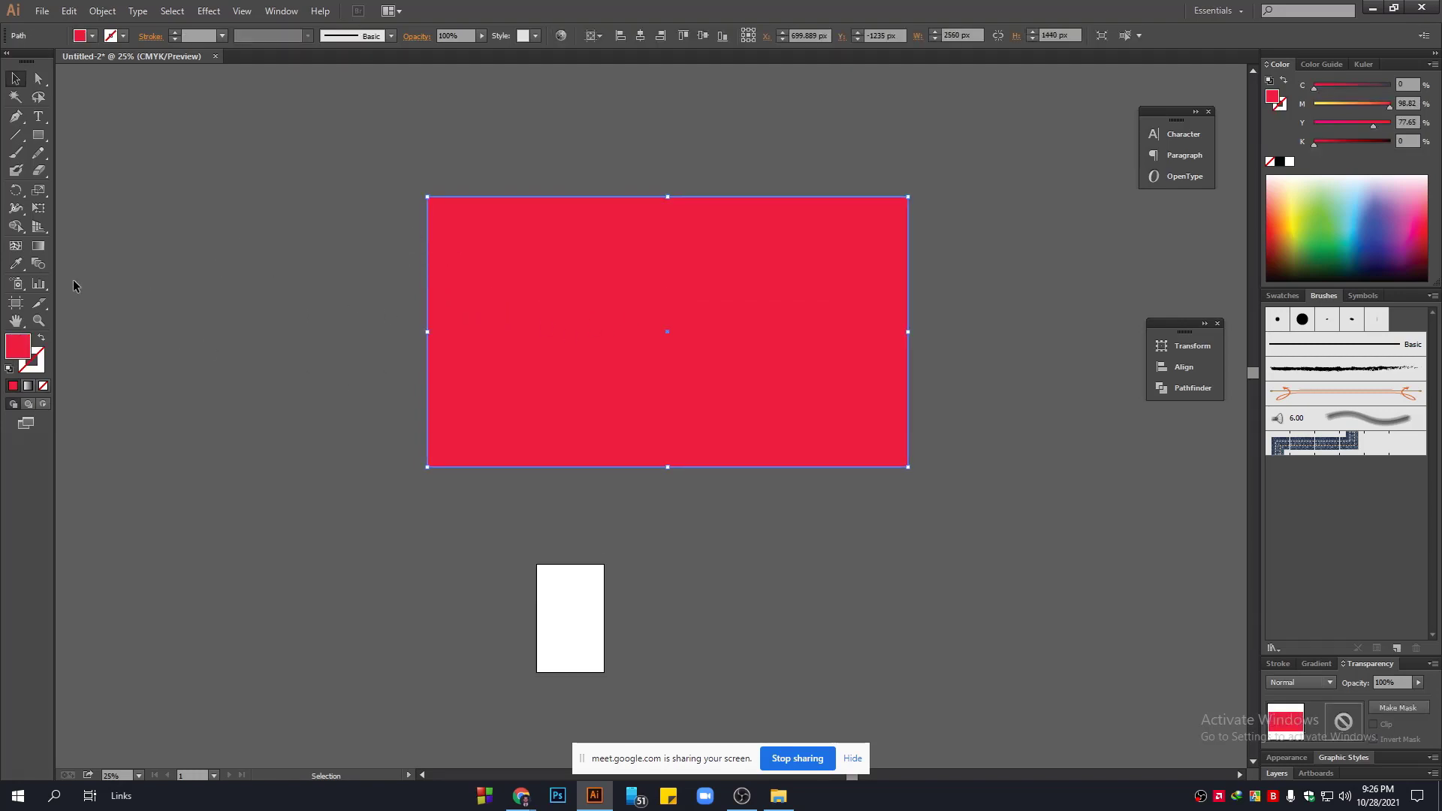
click(16, 302)
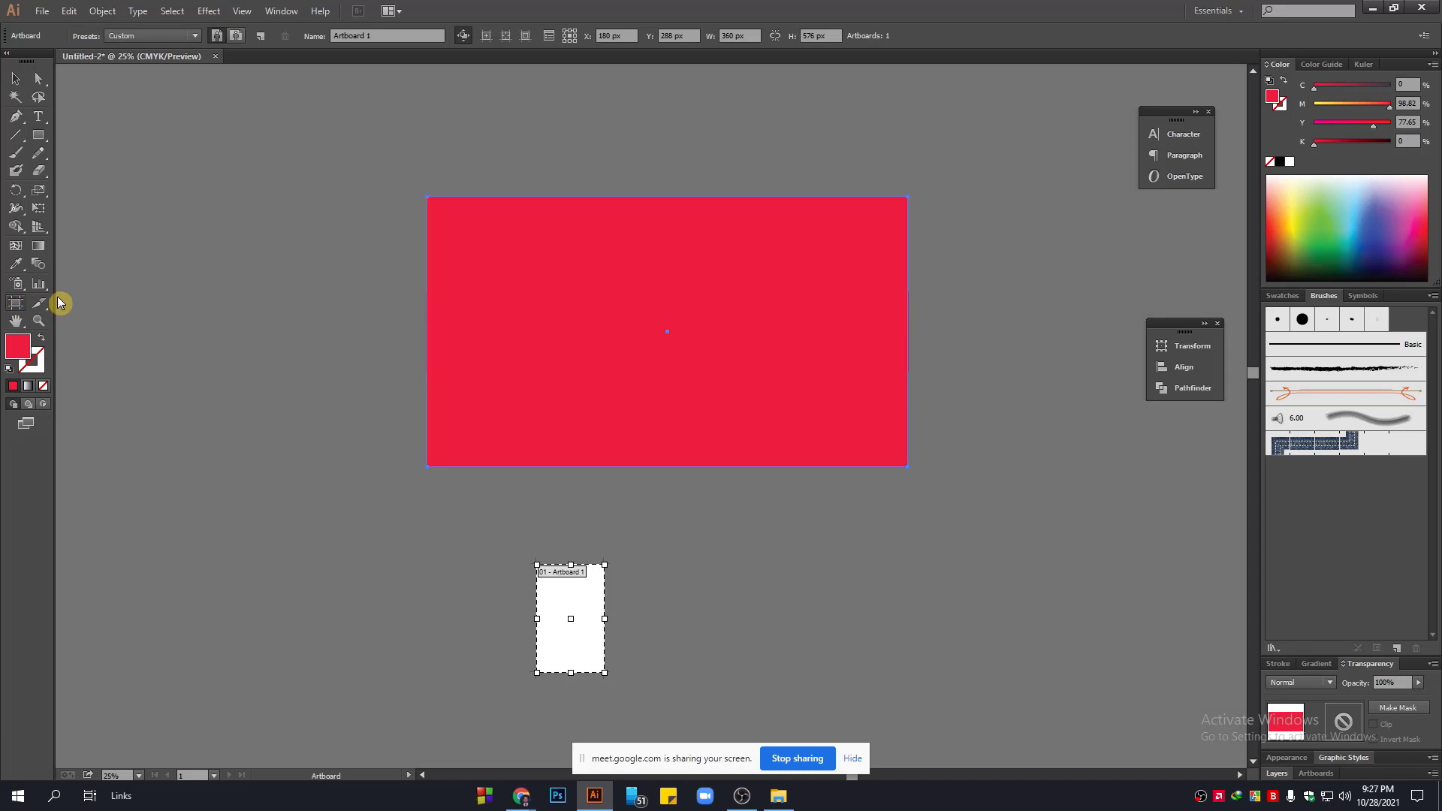
click(490, 228)
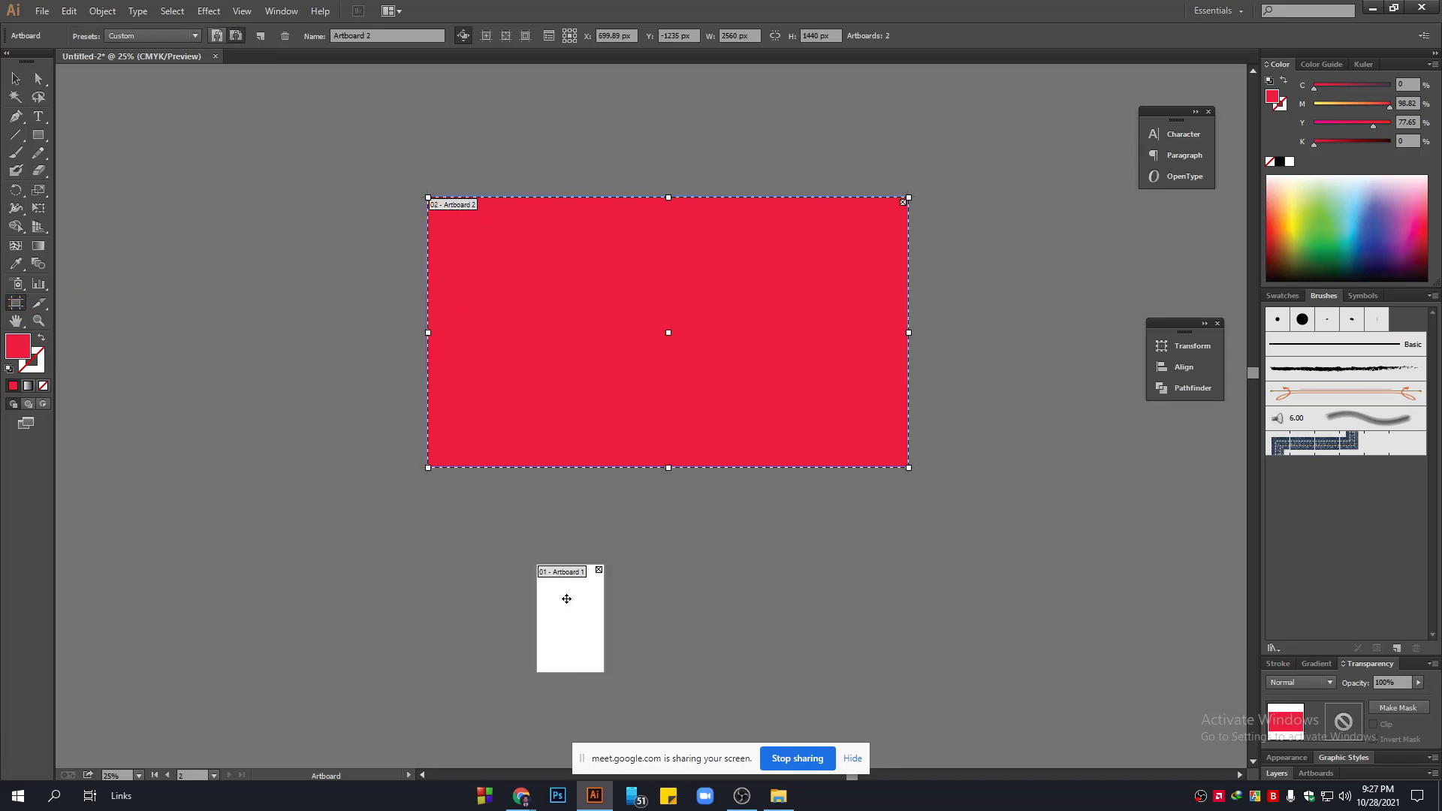
click(589, 601)
key(Delete)
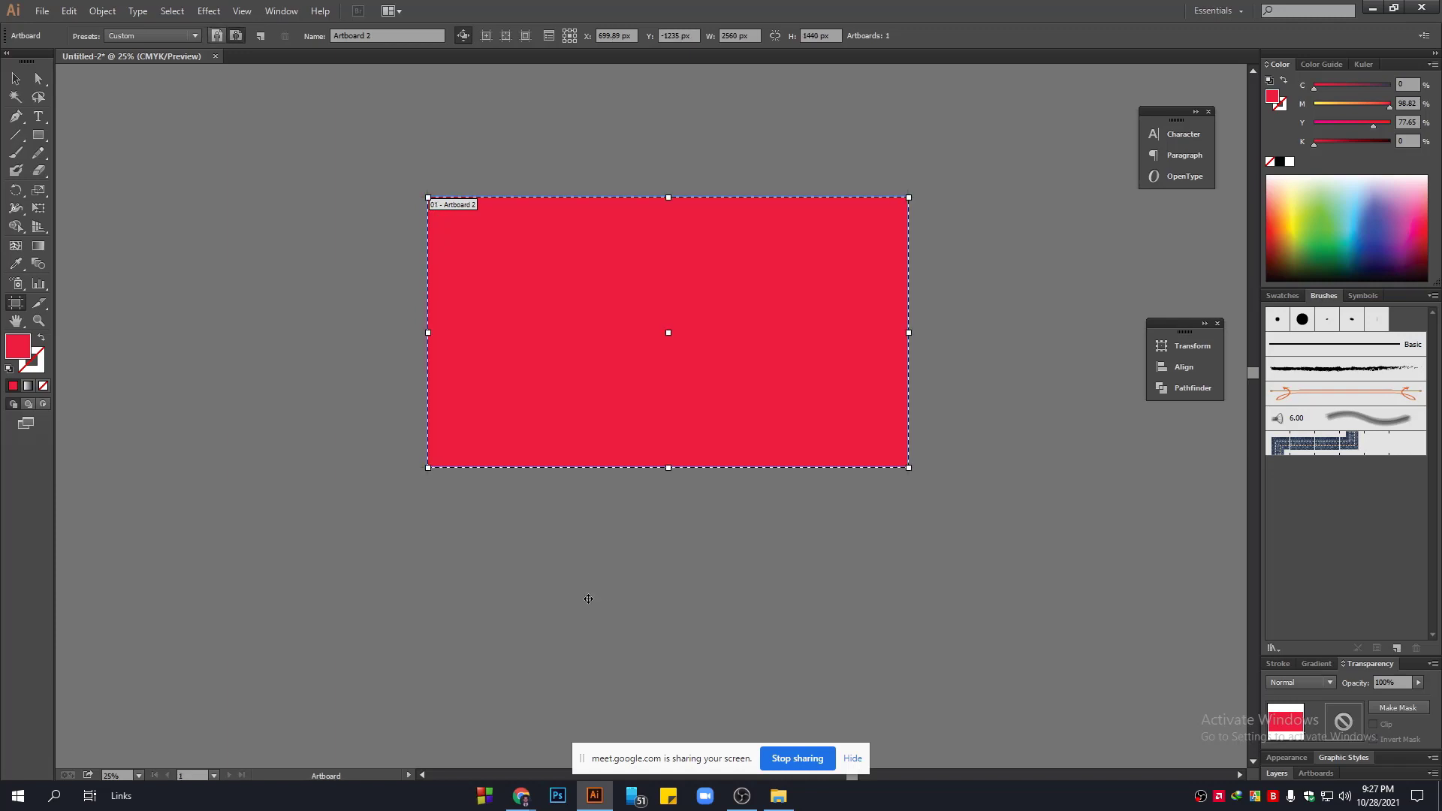
Swap the red TV rectangle's fill and stroke back to an unfilled outline and deselect it.
click(16, 78)
click(509, 262)
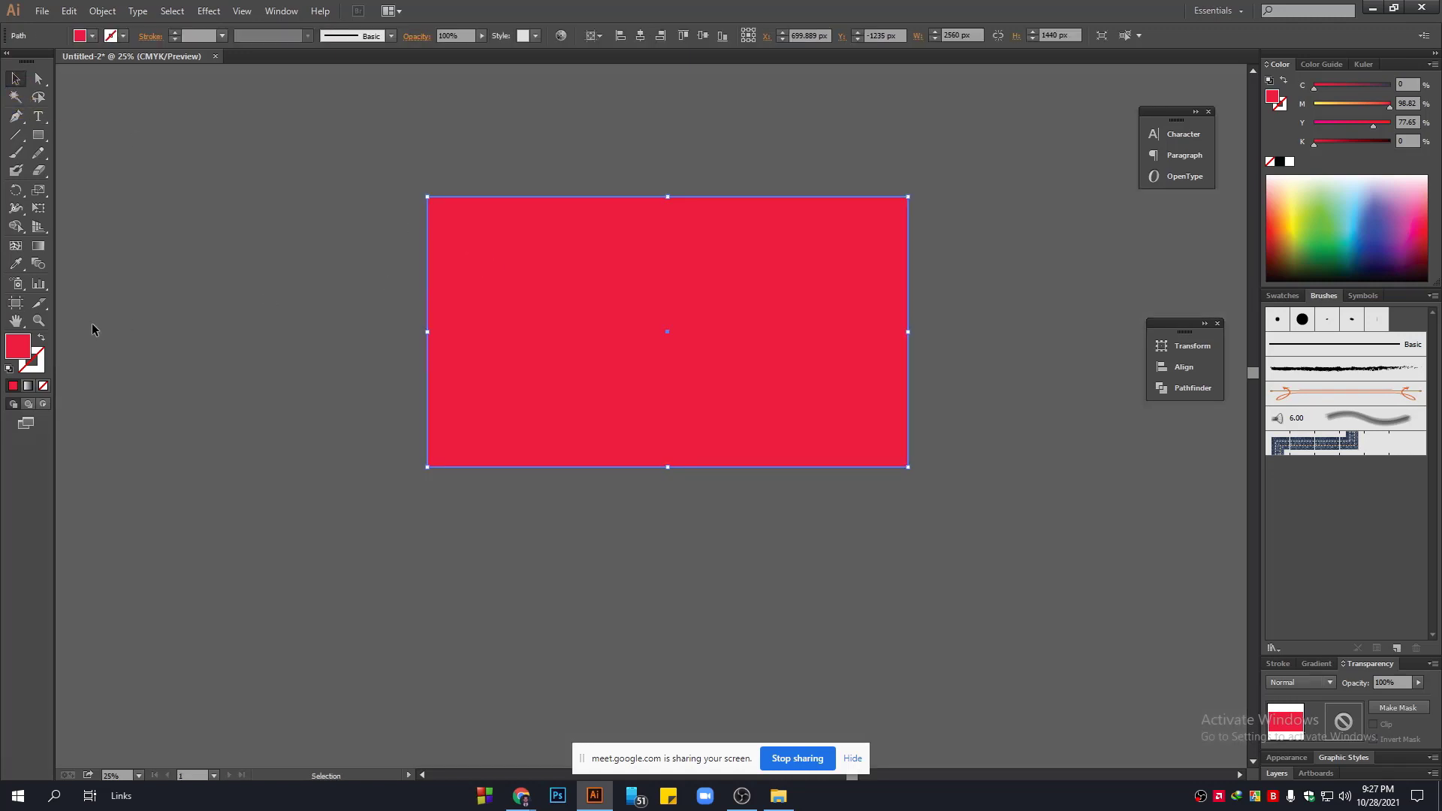
click(41, 337)
click(359, 155)
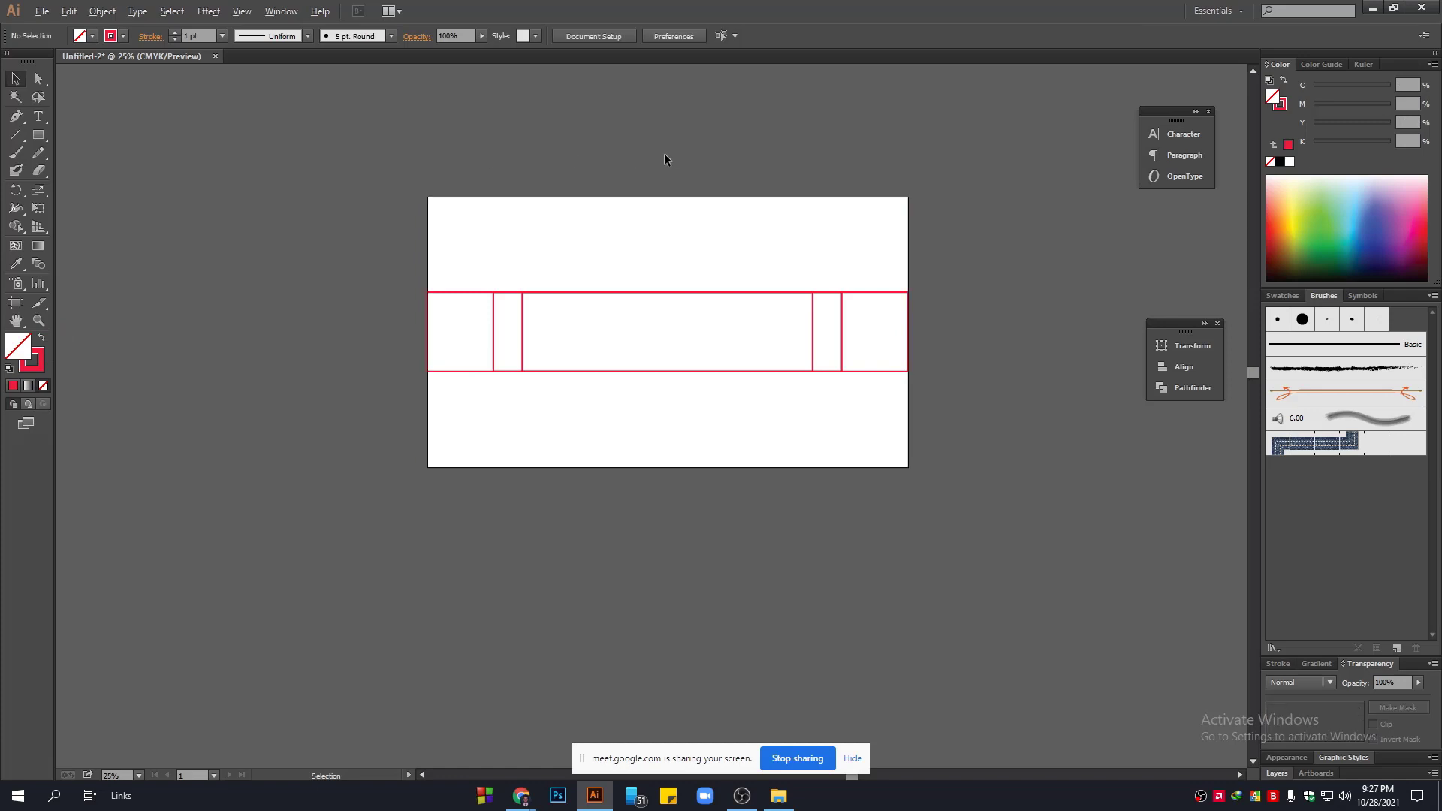
Convert all the red TV, desktop, tablet and safe-area outlines on the artboard into guides.
scroll(666, 157, up, 1)
key(ctrl+a)
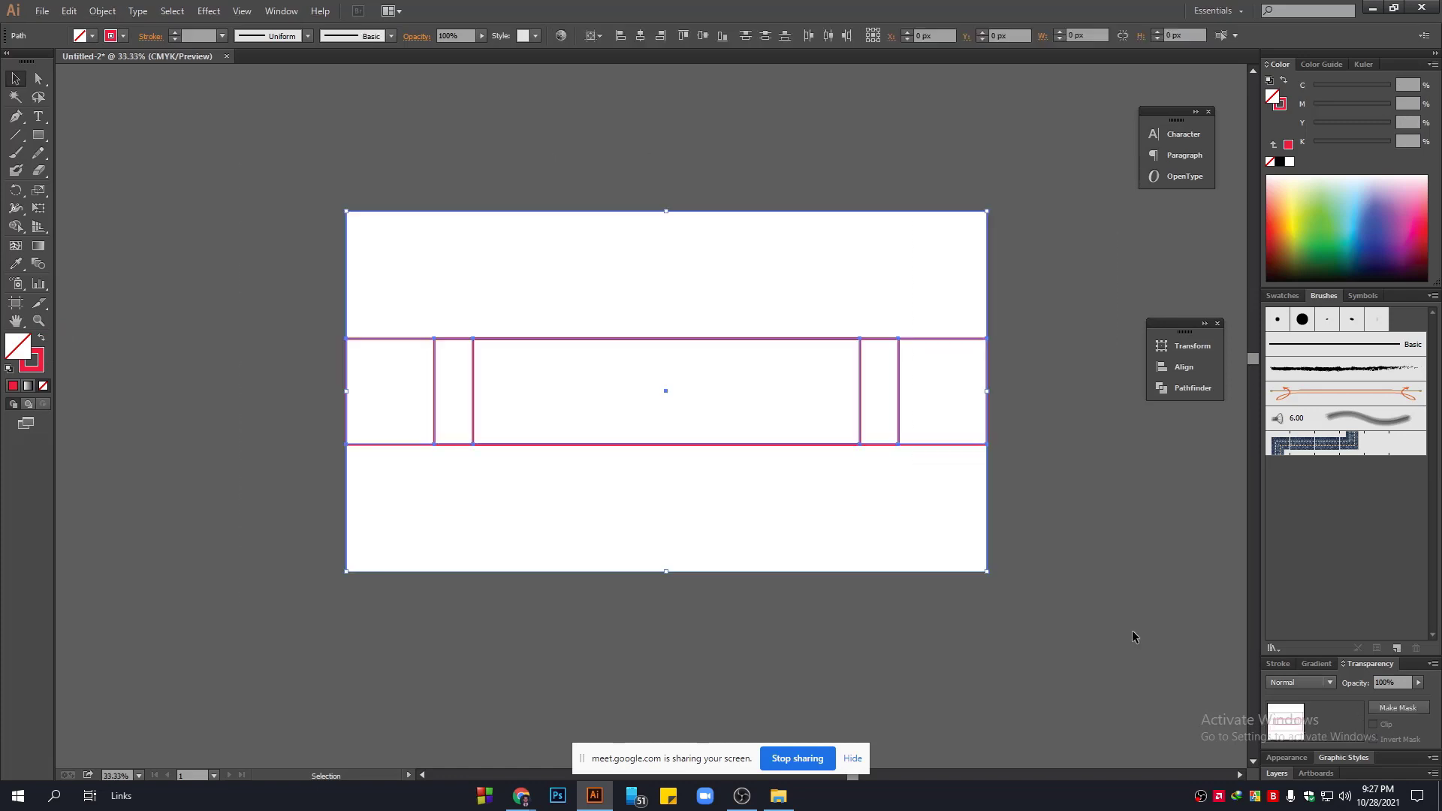
drag(1117, 572, 1051, 552)
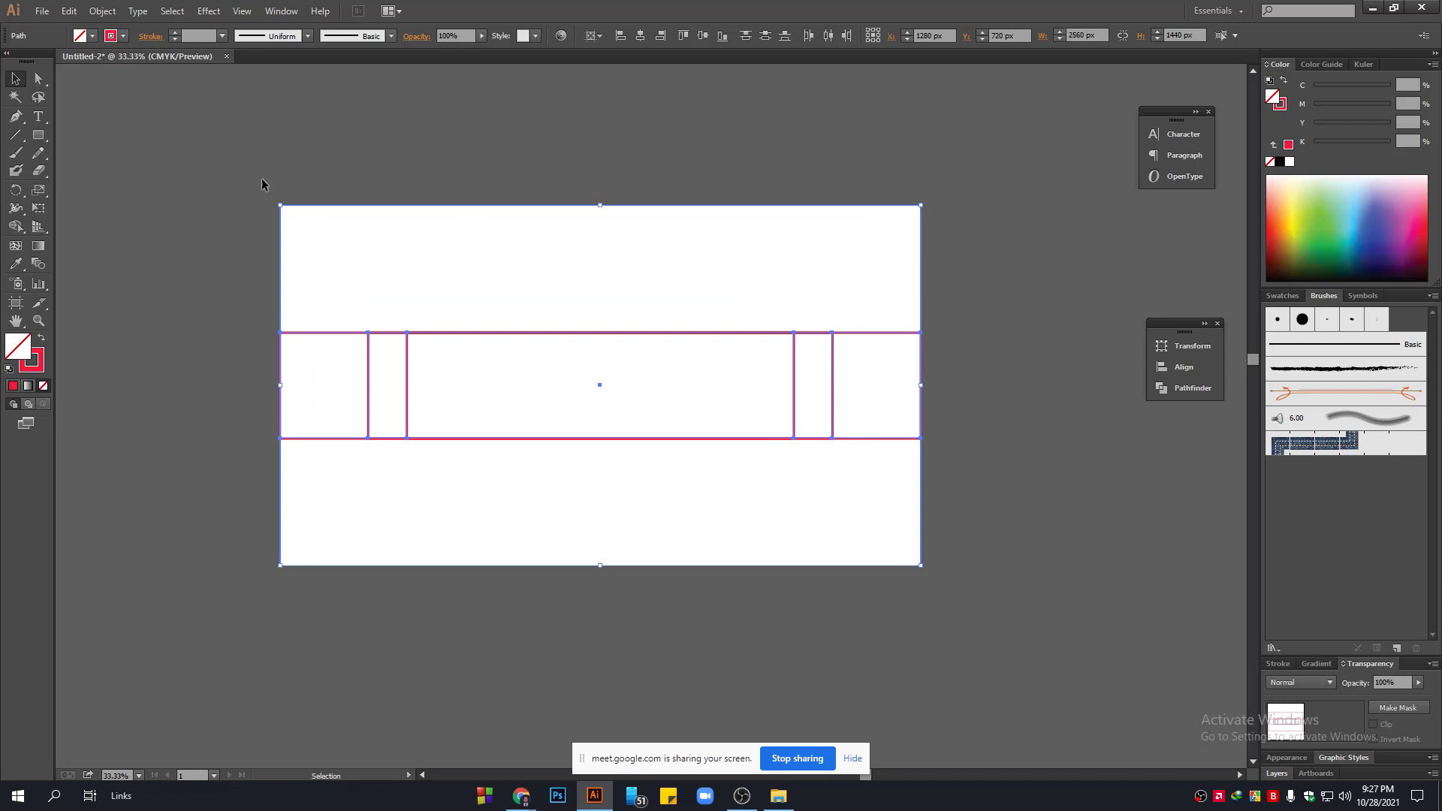
scroll(716, 411, down, 1)
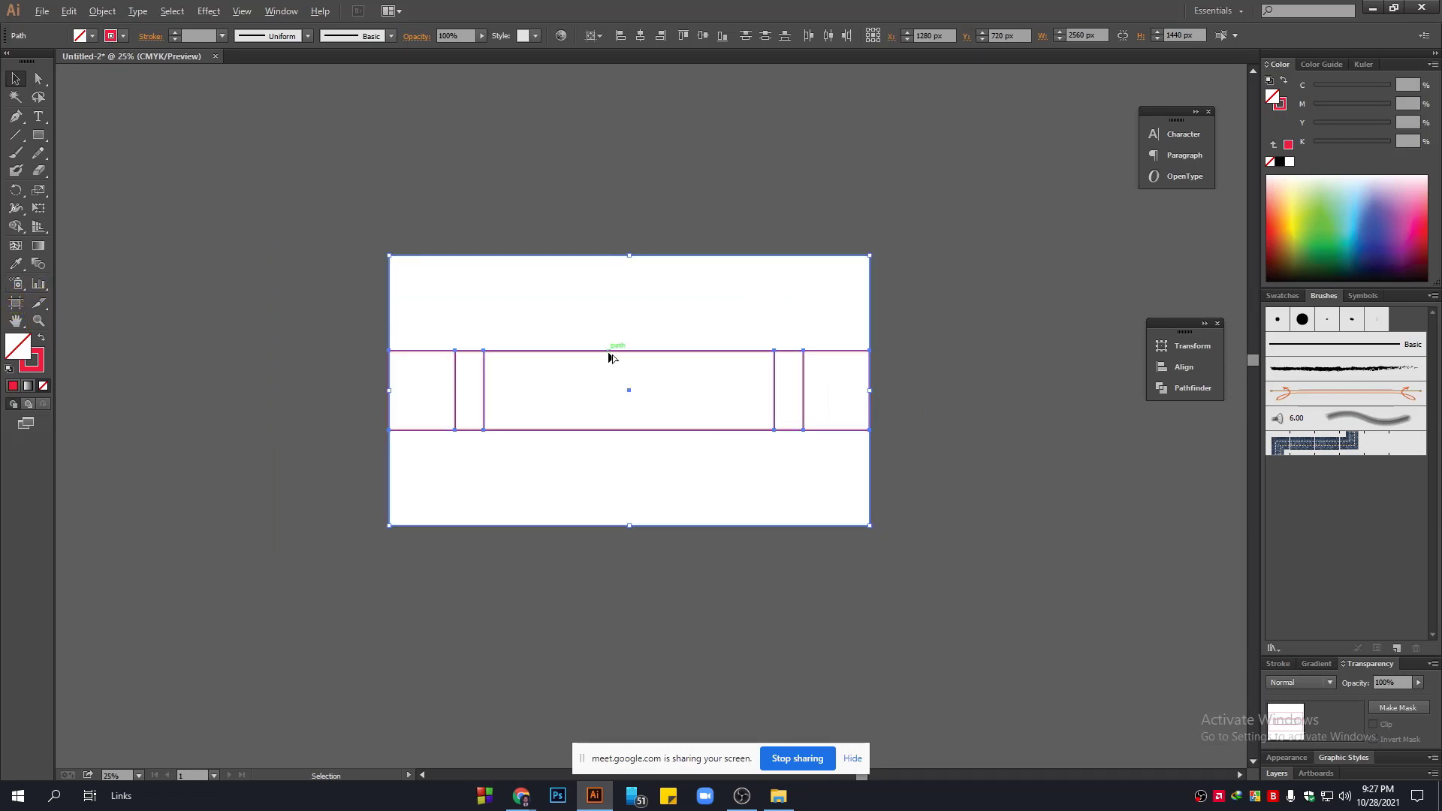
scroll(912, 338, up, 2)
scroll(919, 345, down, 1)
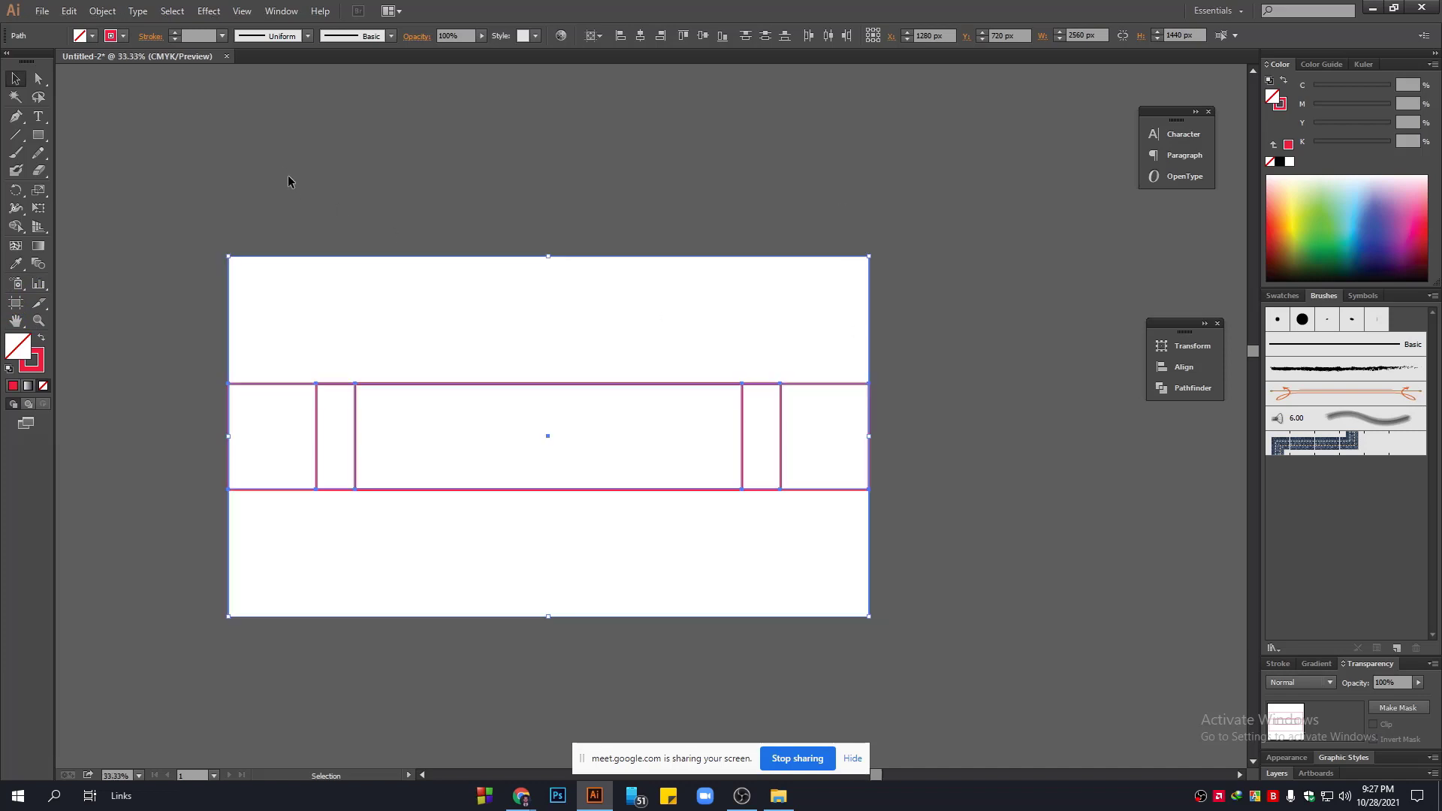
drag(287, 181, 436, 158)
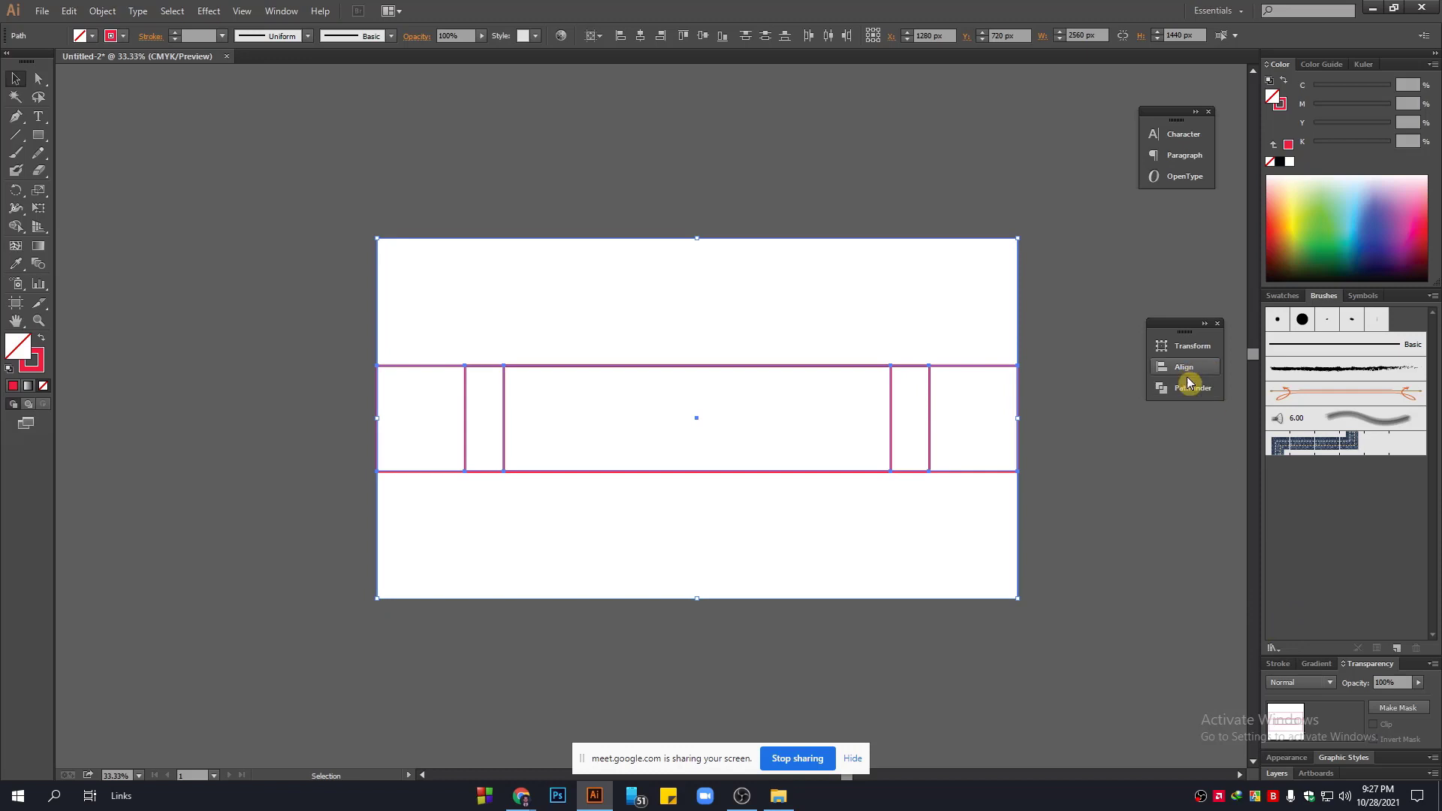
click(1278, 773)
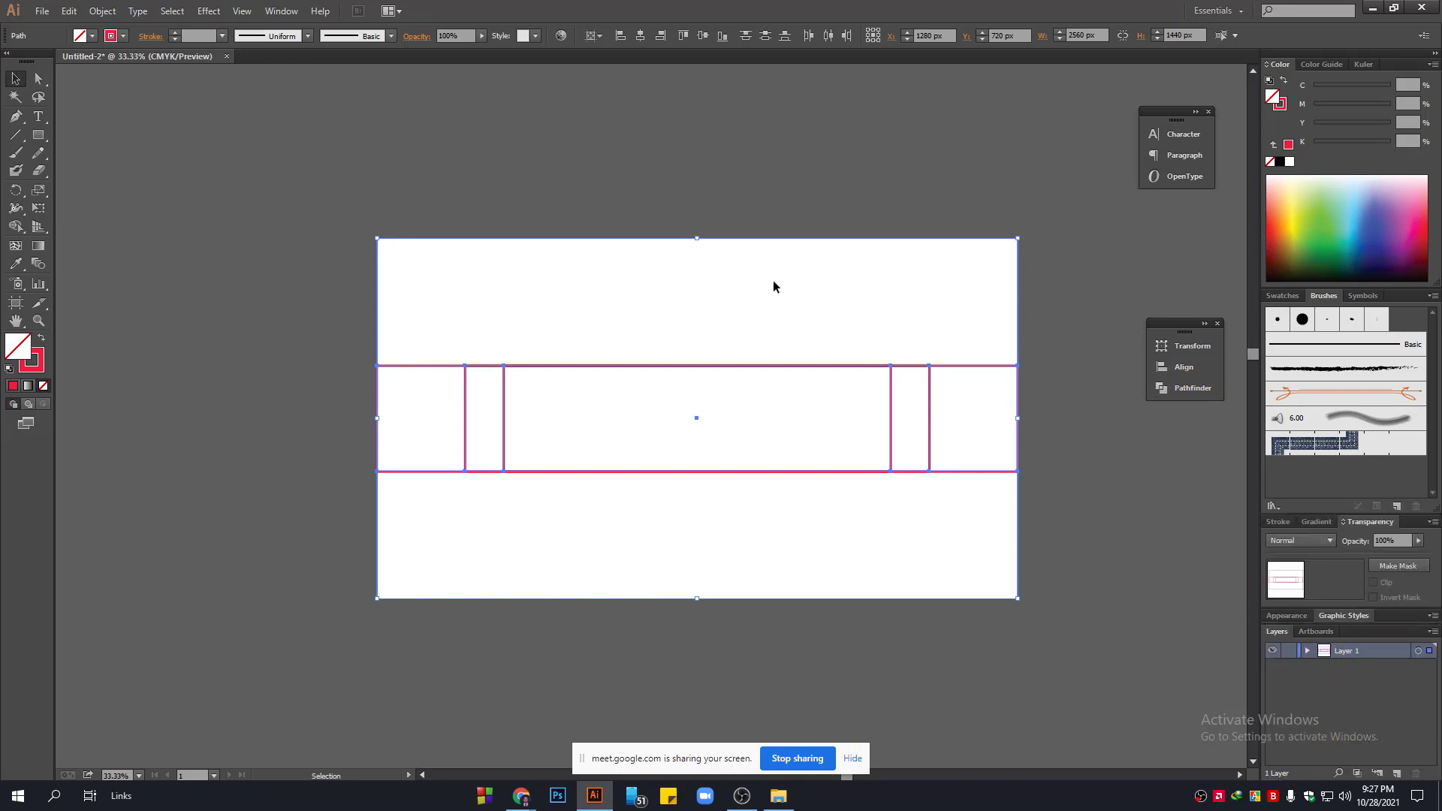
right_click(645, 351)
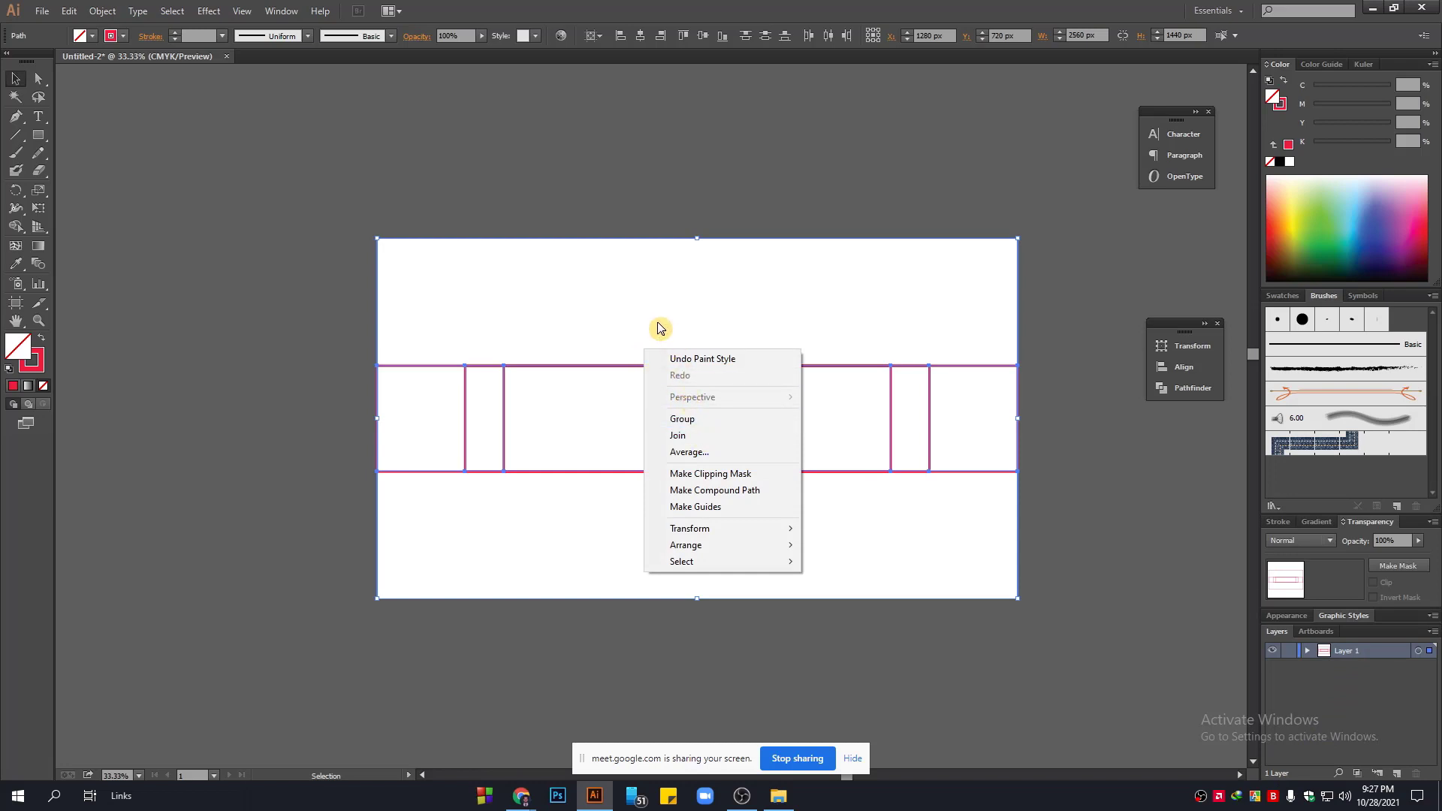
click(695, 506)
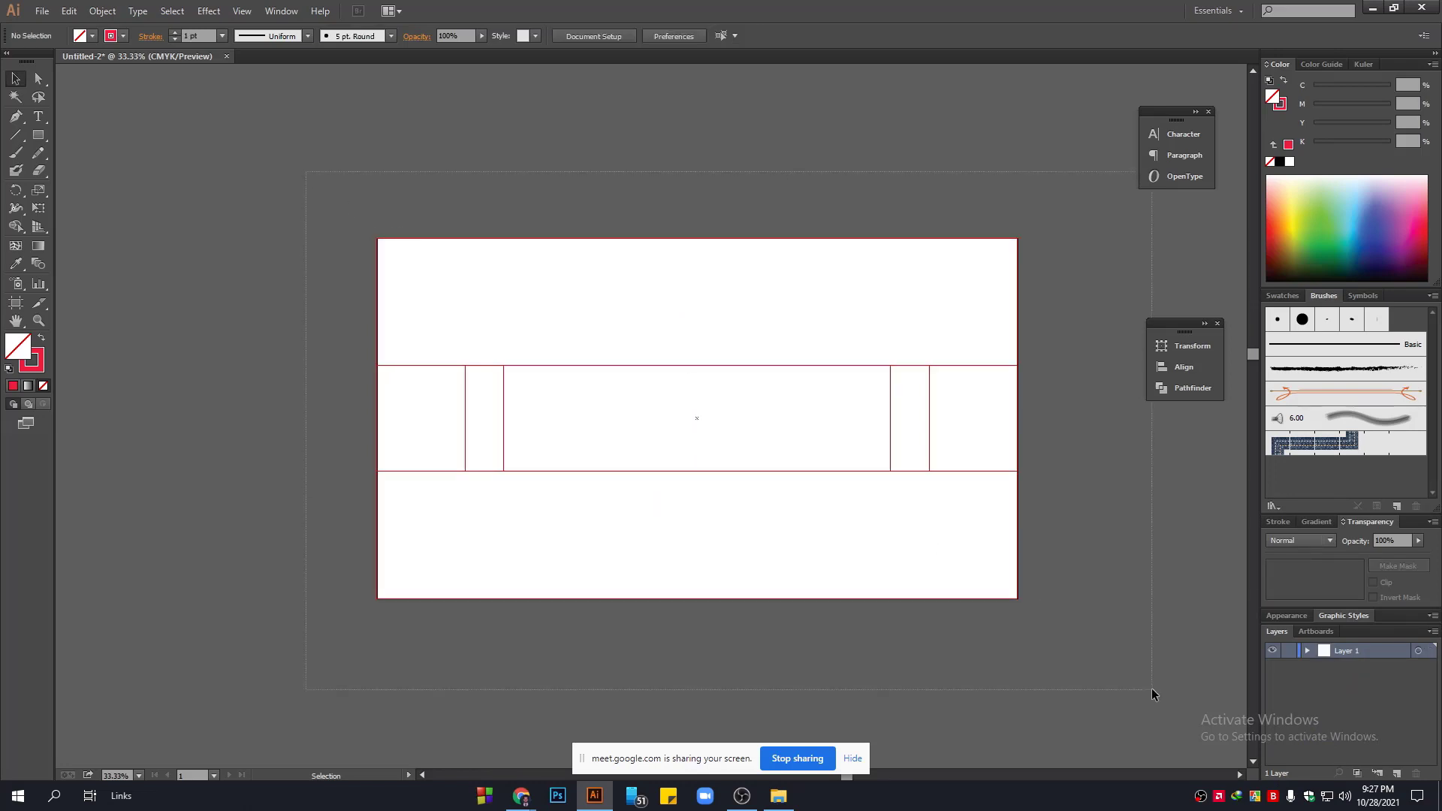
Open the name of Layer 1 for editing in the layer list.
scroll(1029, 336, up, 2)
right_click(699, 282)
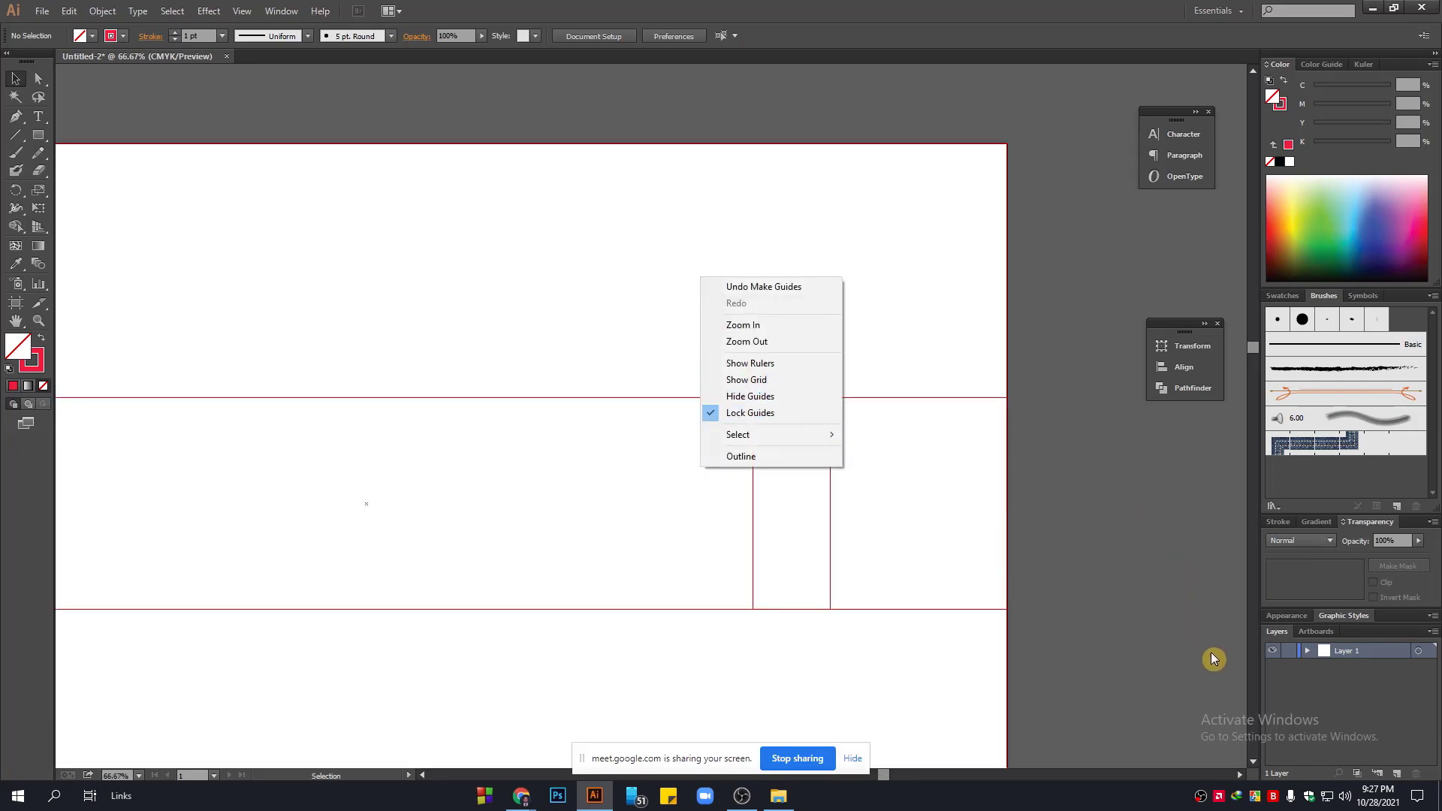
click(1219, 600)
double_click(1363, 651)
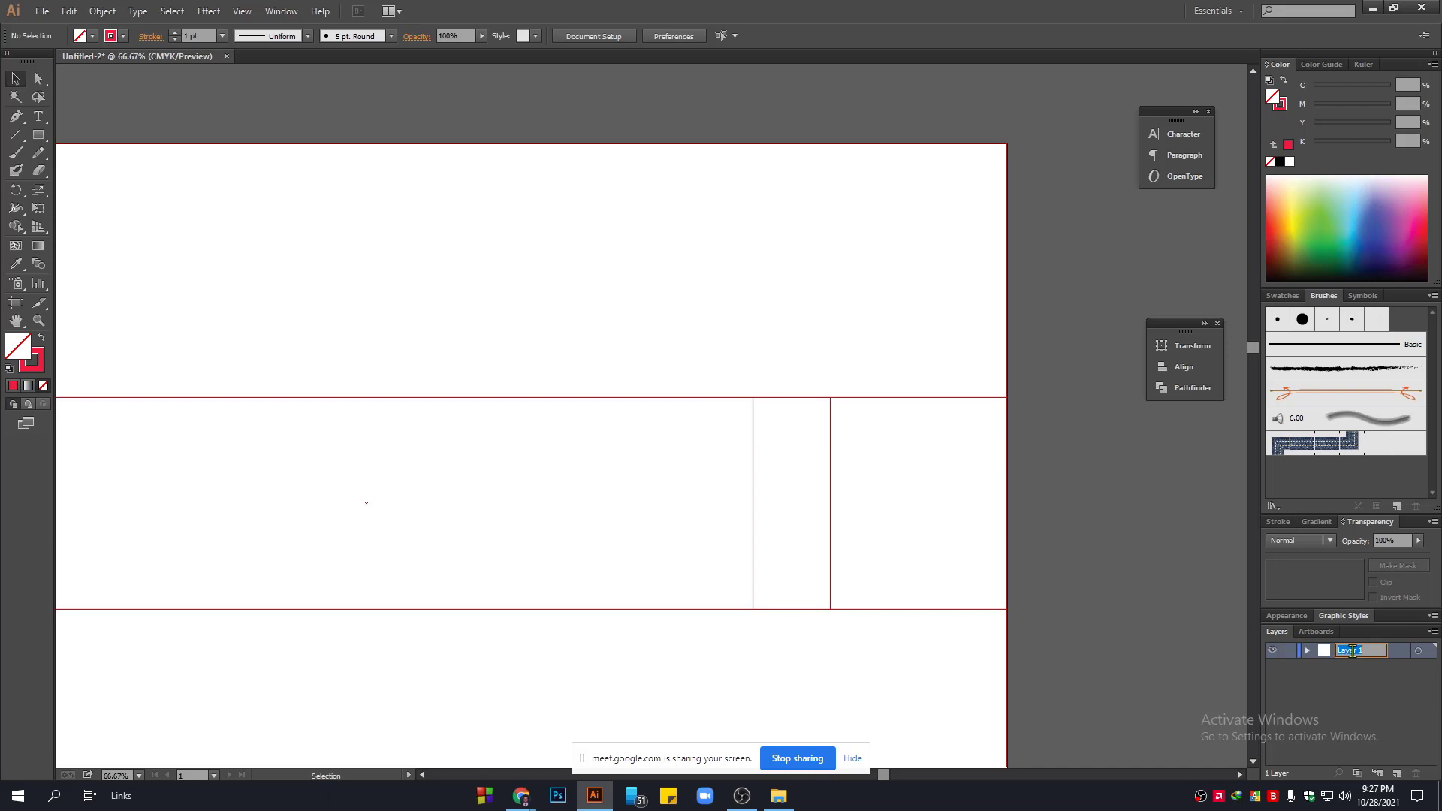
Switch to the Google Meet call, admit the waiting participant and return to Illustrator.
mouse_move(521, 796)
click(481, 728)
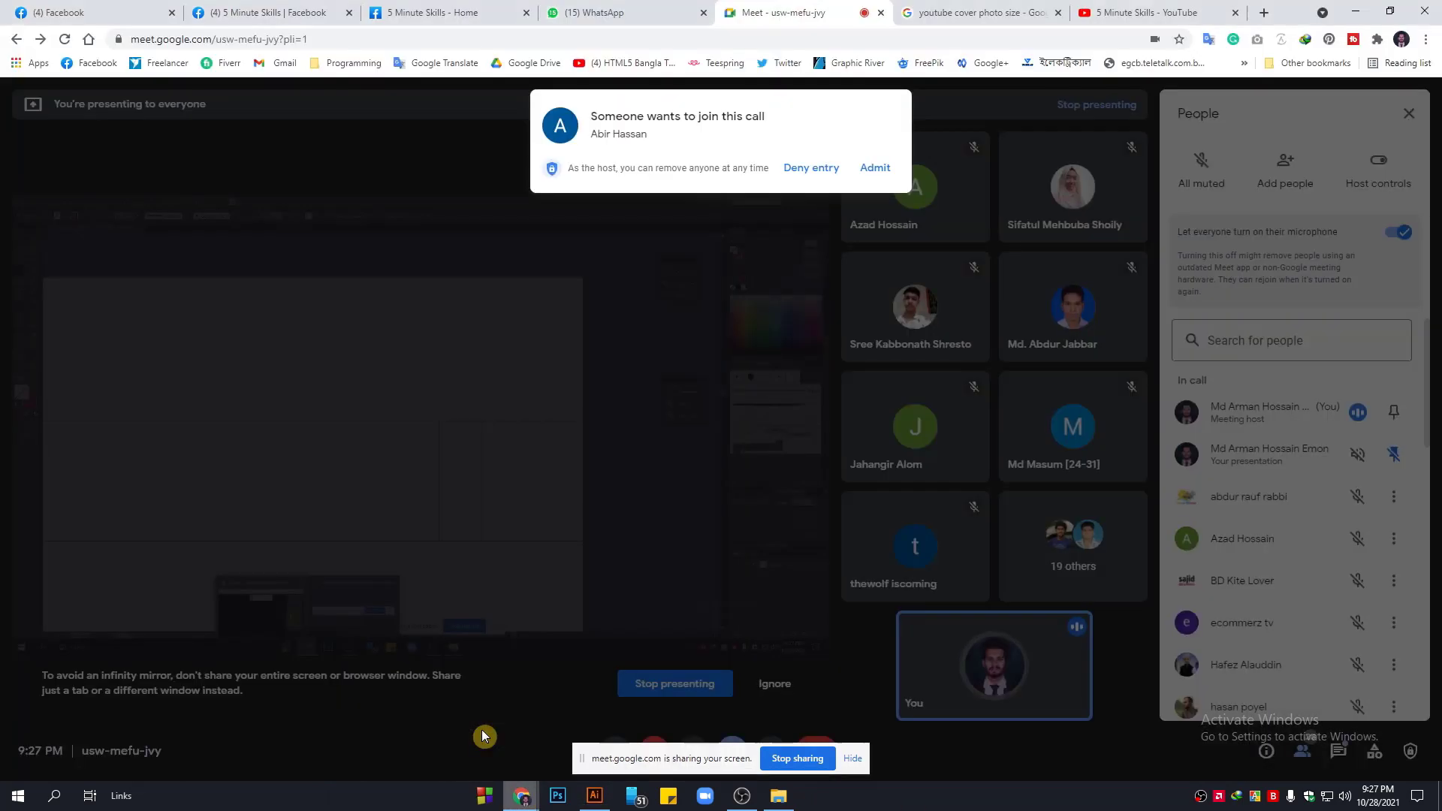
click(874, 167)
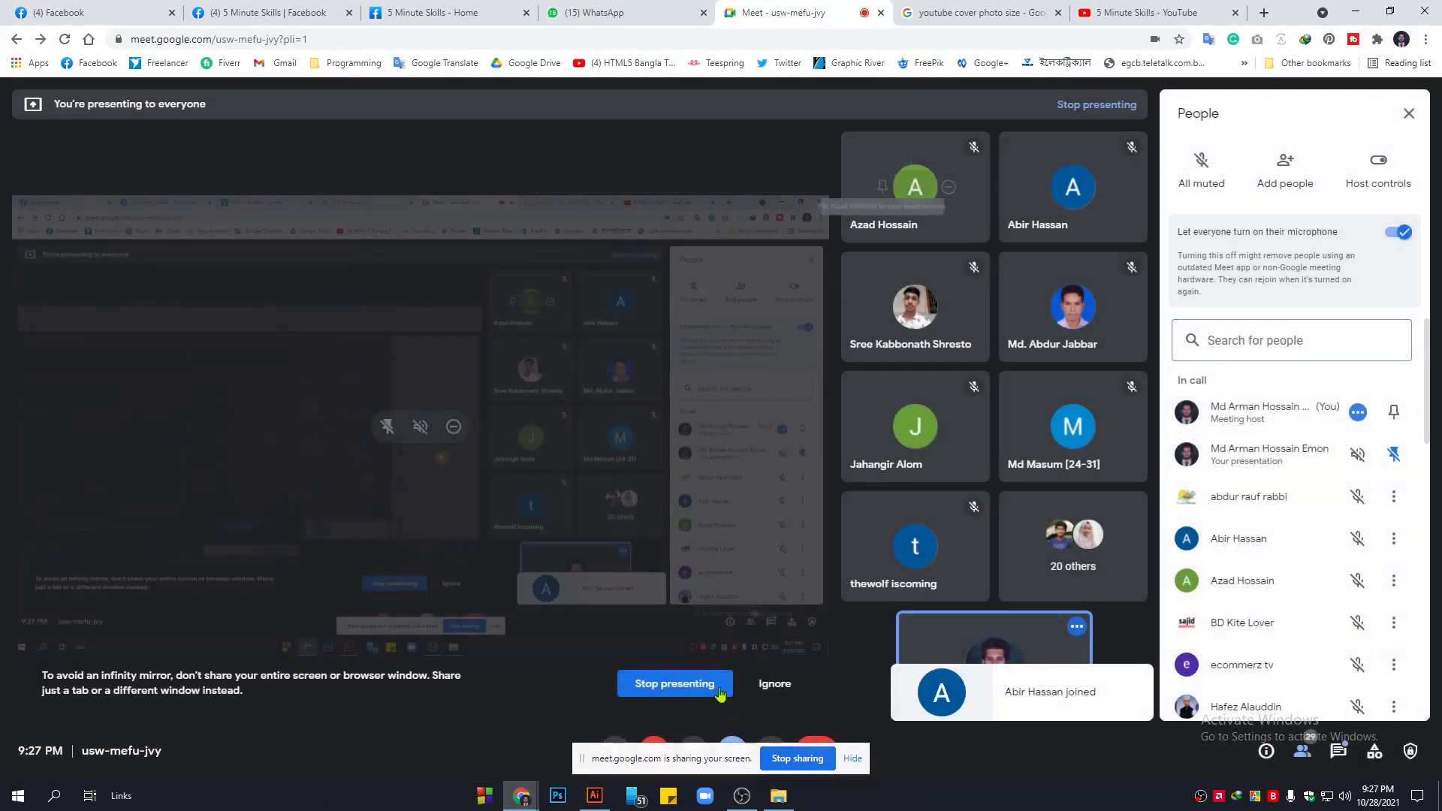
click(589, 797)
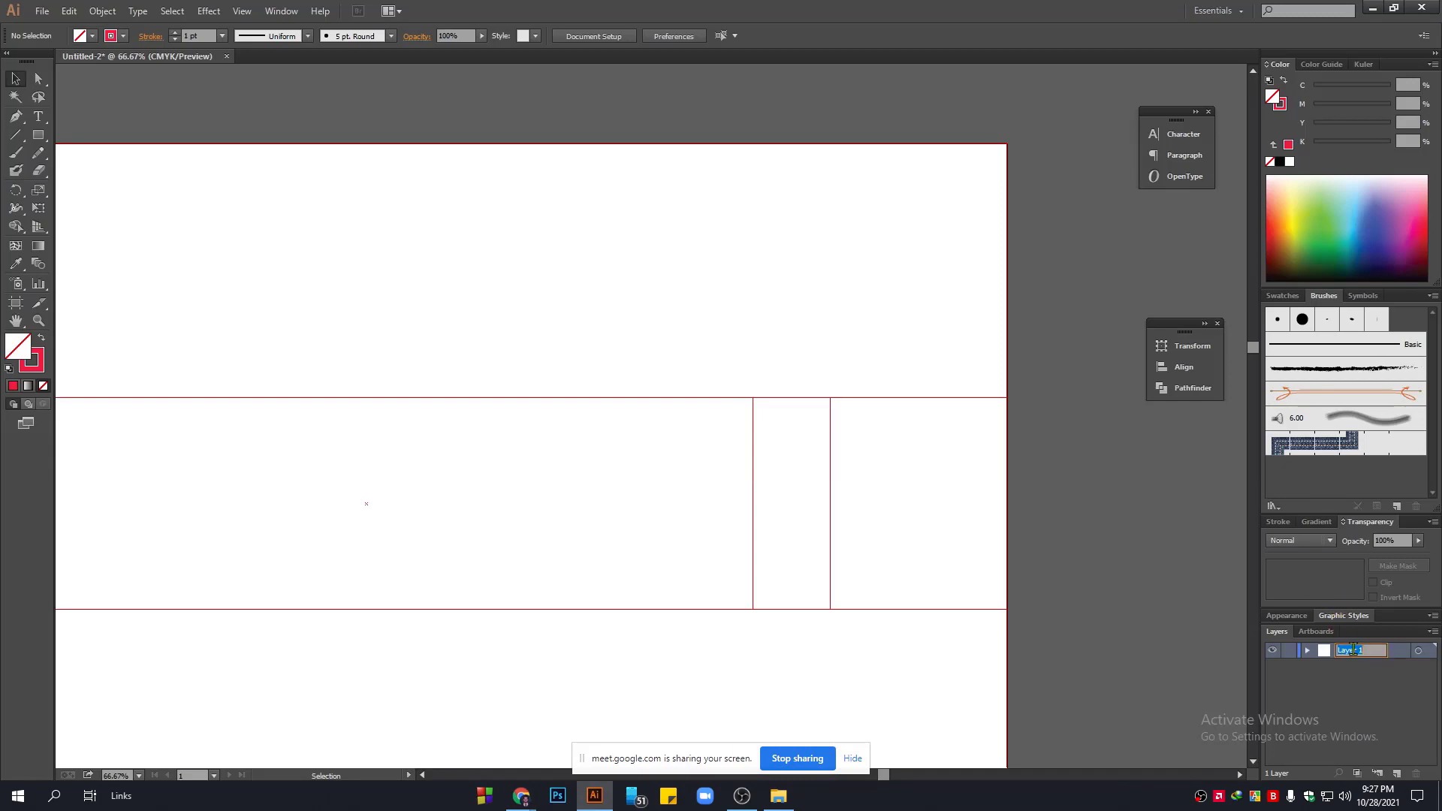
Rename the layer holding the guides as Guides and lock it.
text(Guides)
key(Return)
click(1289, 651)
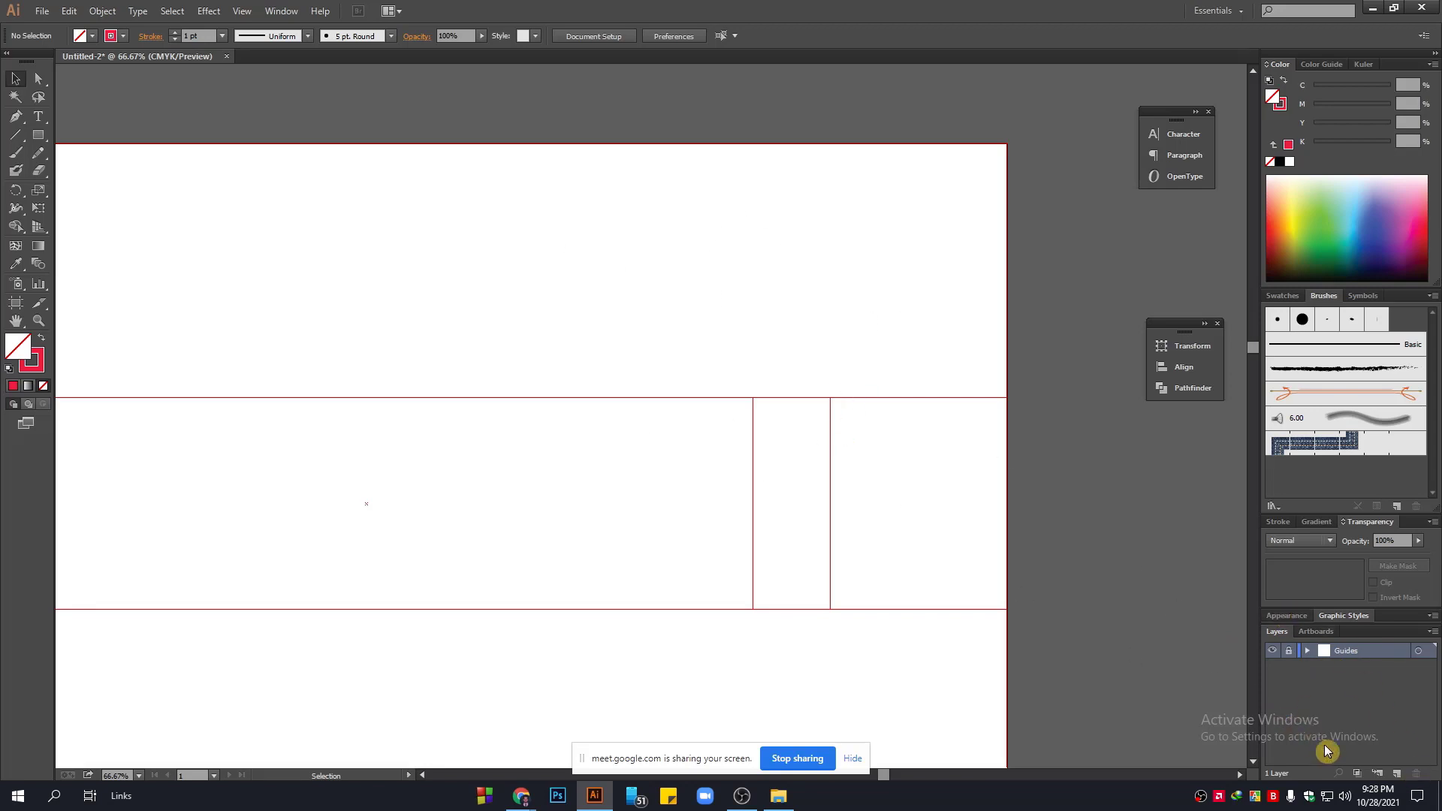
Add a new layer and place it below the locked Guides layer.
click(1397, 773)
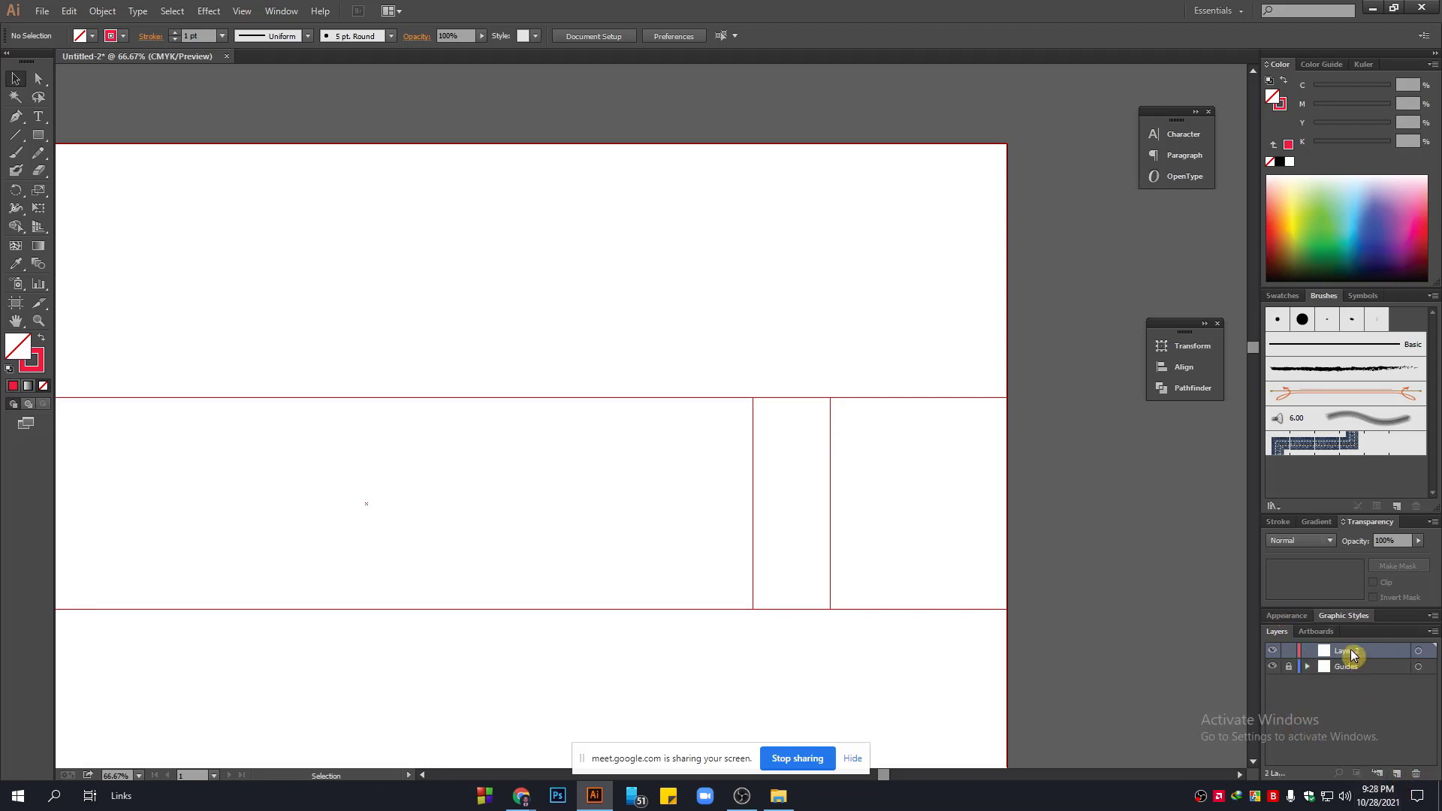
drag(1352, 655, 1354, 685)
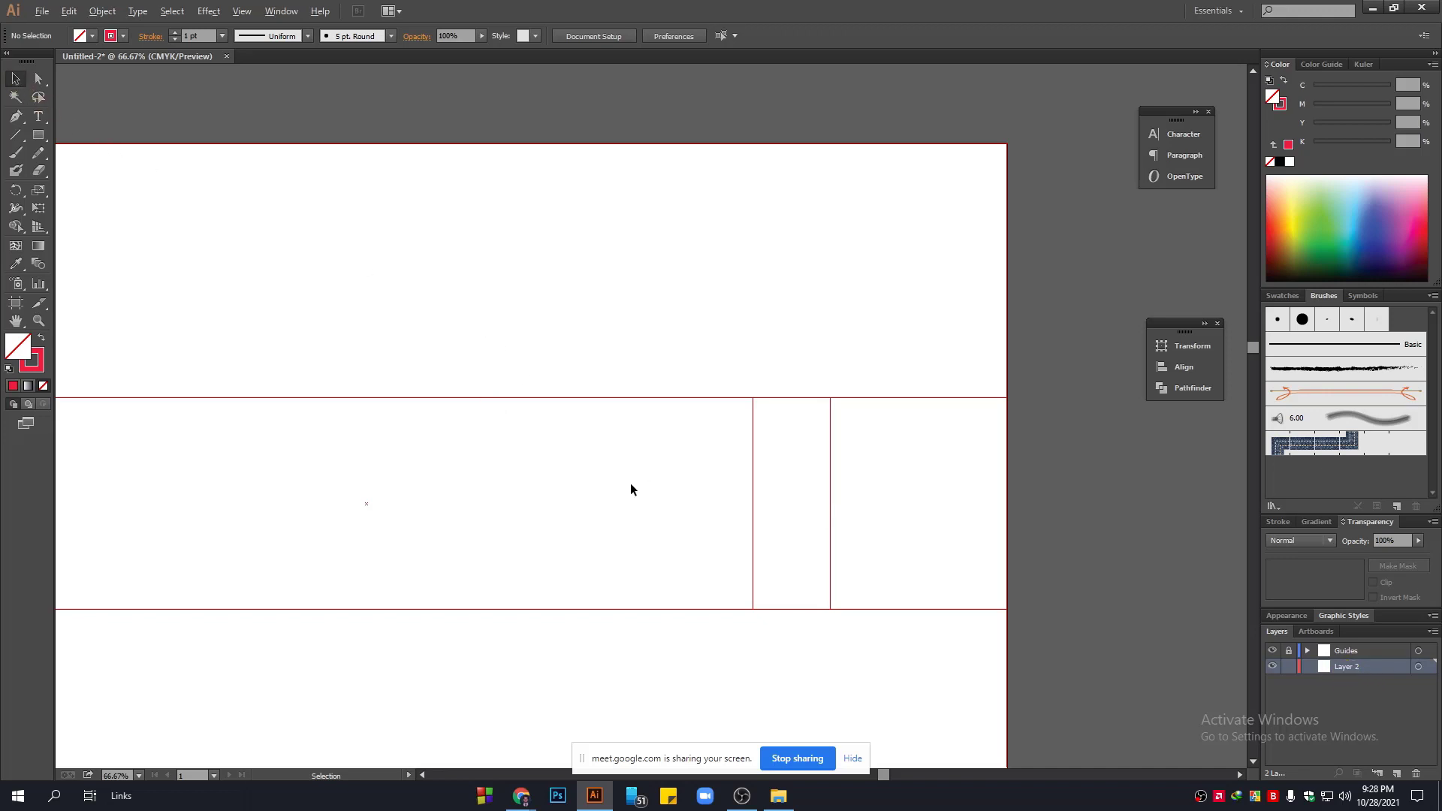
Save the document to the Desktop as "youtube channel art design template" in Adobe Illustrator format with the default options.
scroll(630, 482, down, 3)
drag(553, 413, 756, 346)
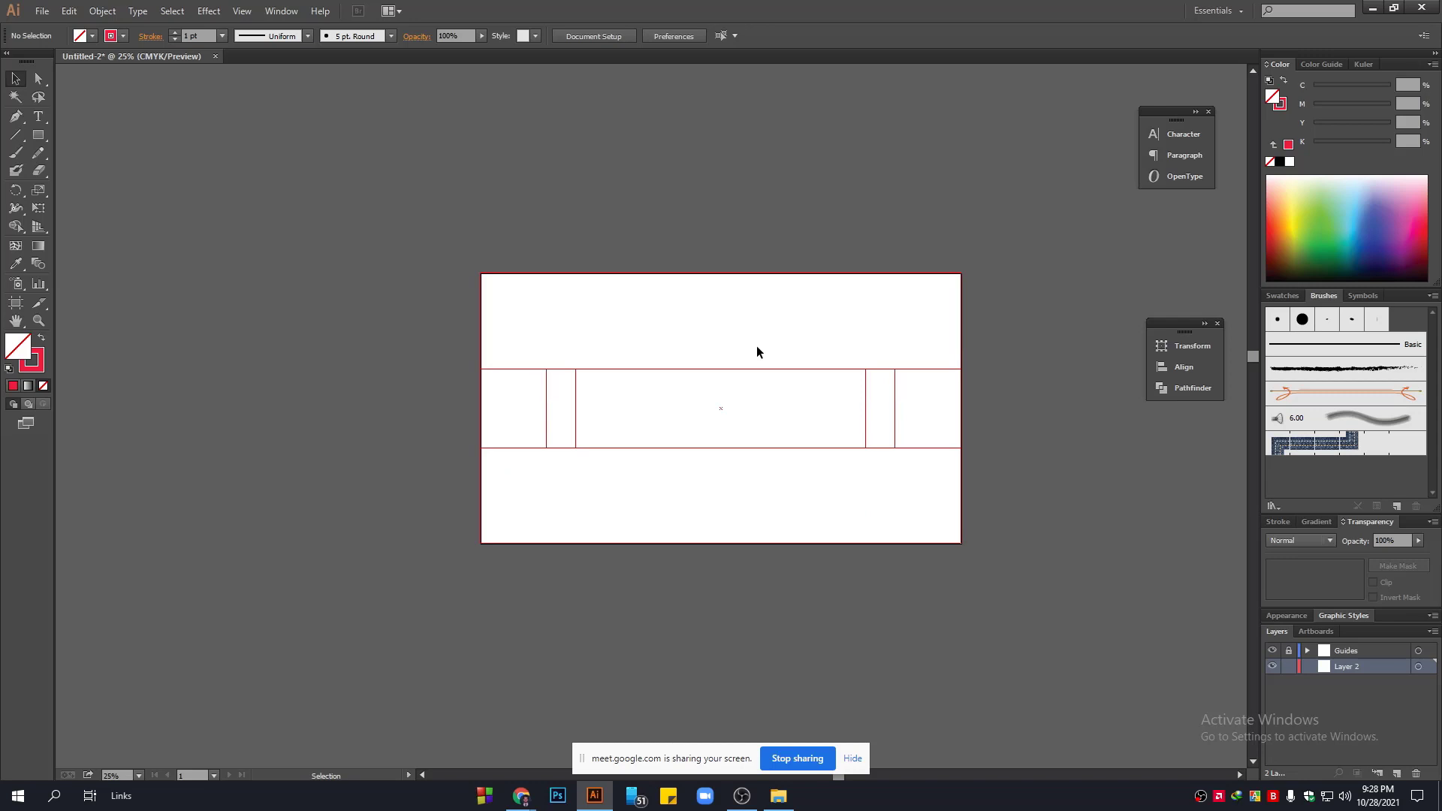
drag(947, 429, 846, 443)
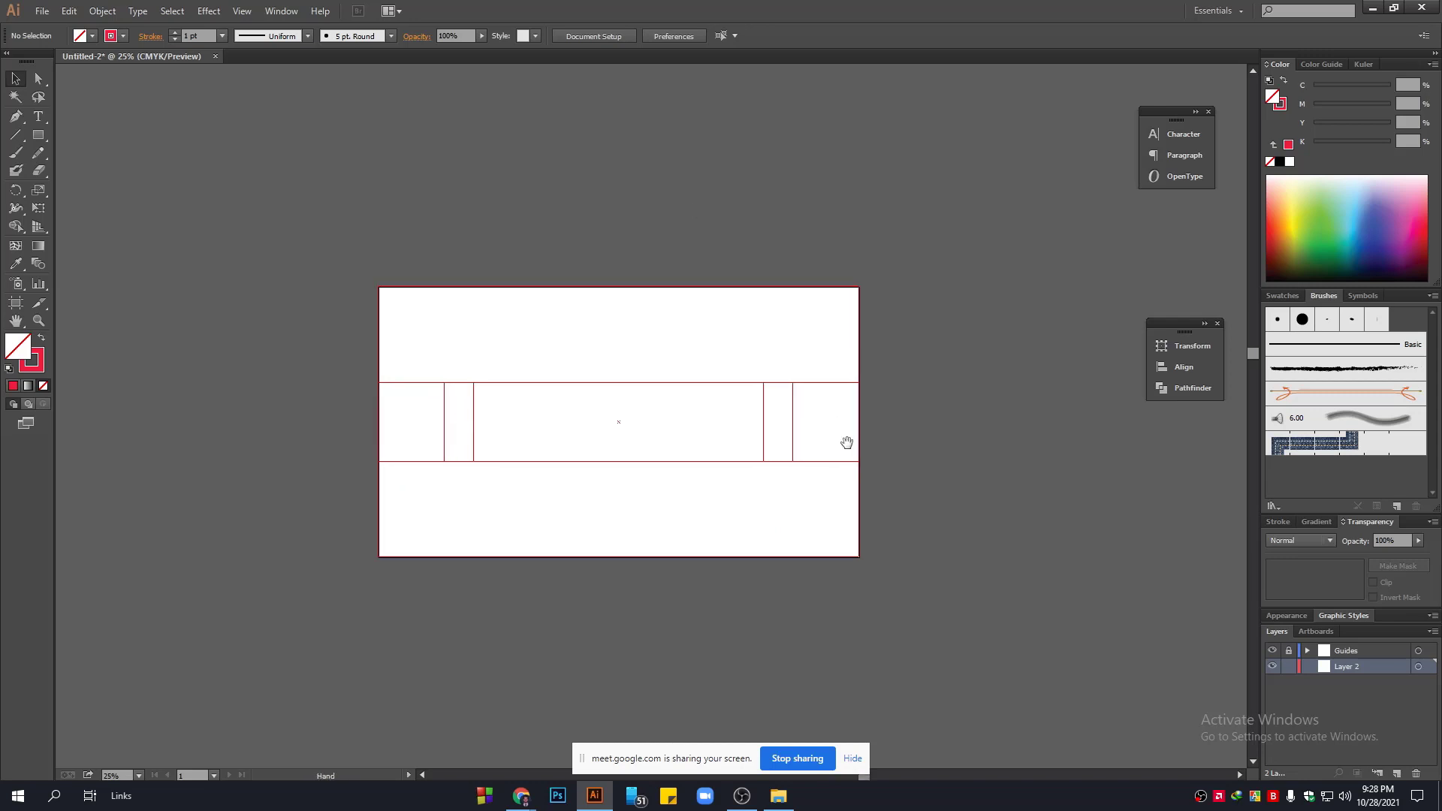
key(ctrl+s)
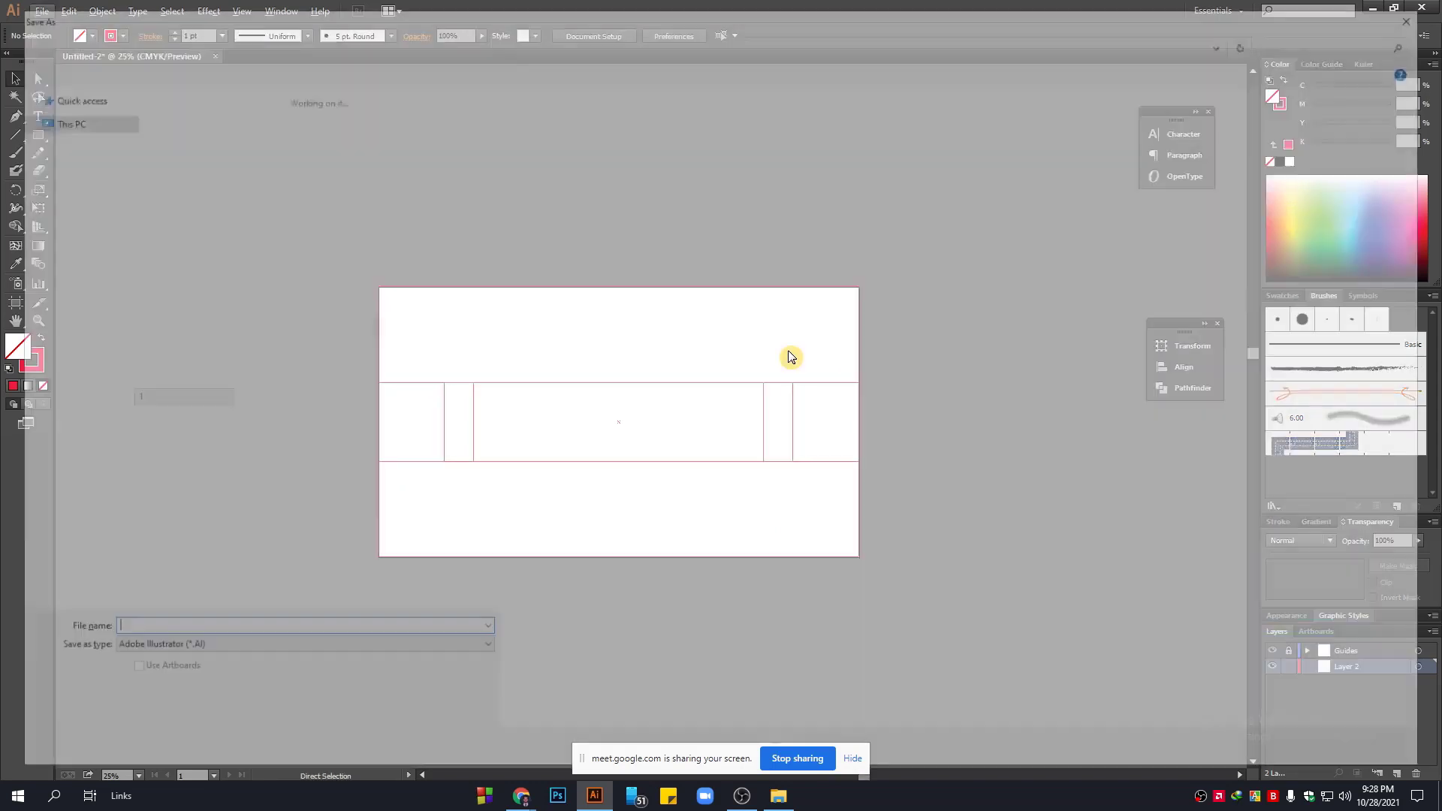
click(209, 631)
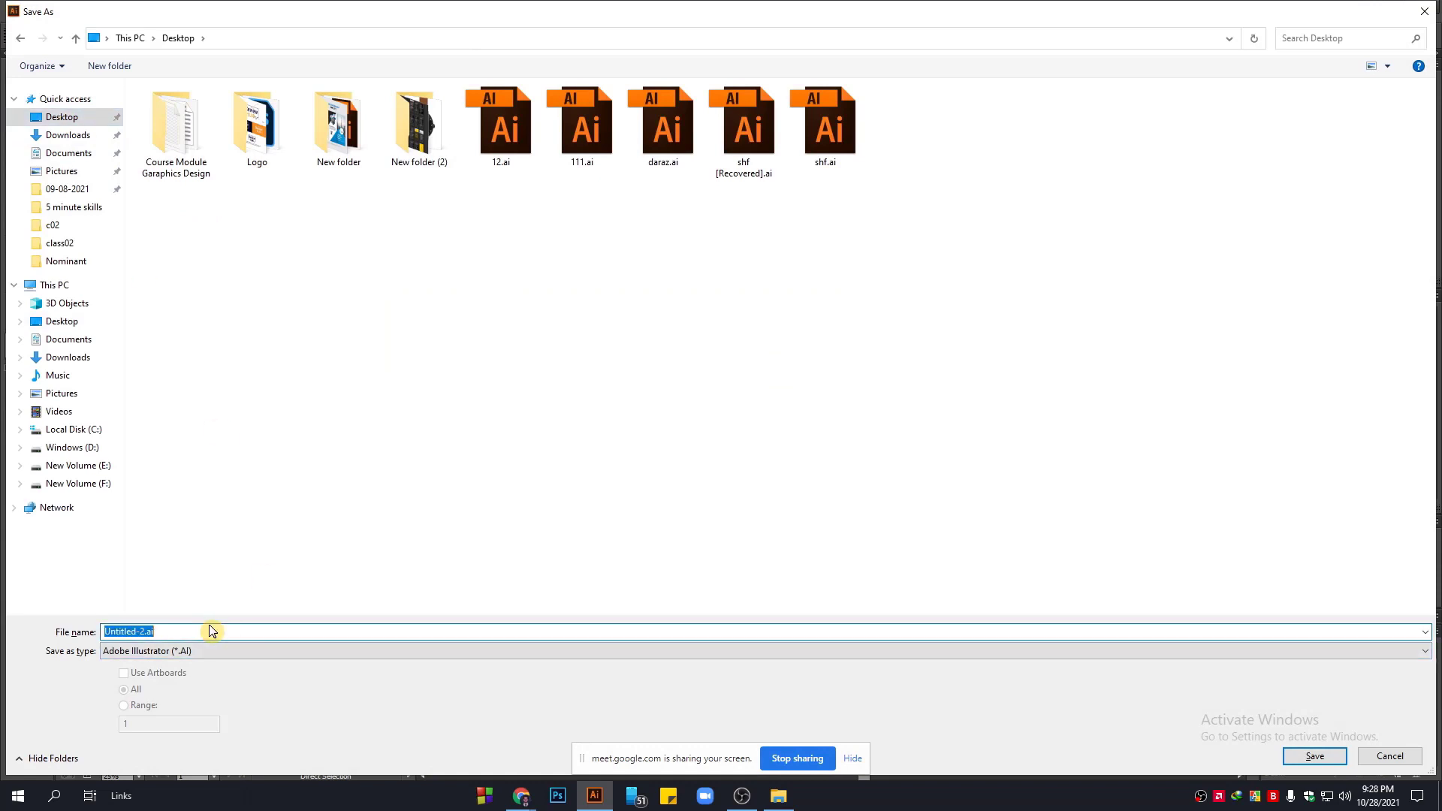
text(you)
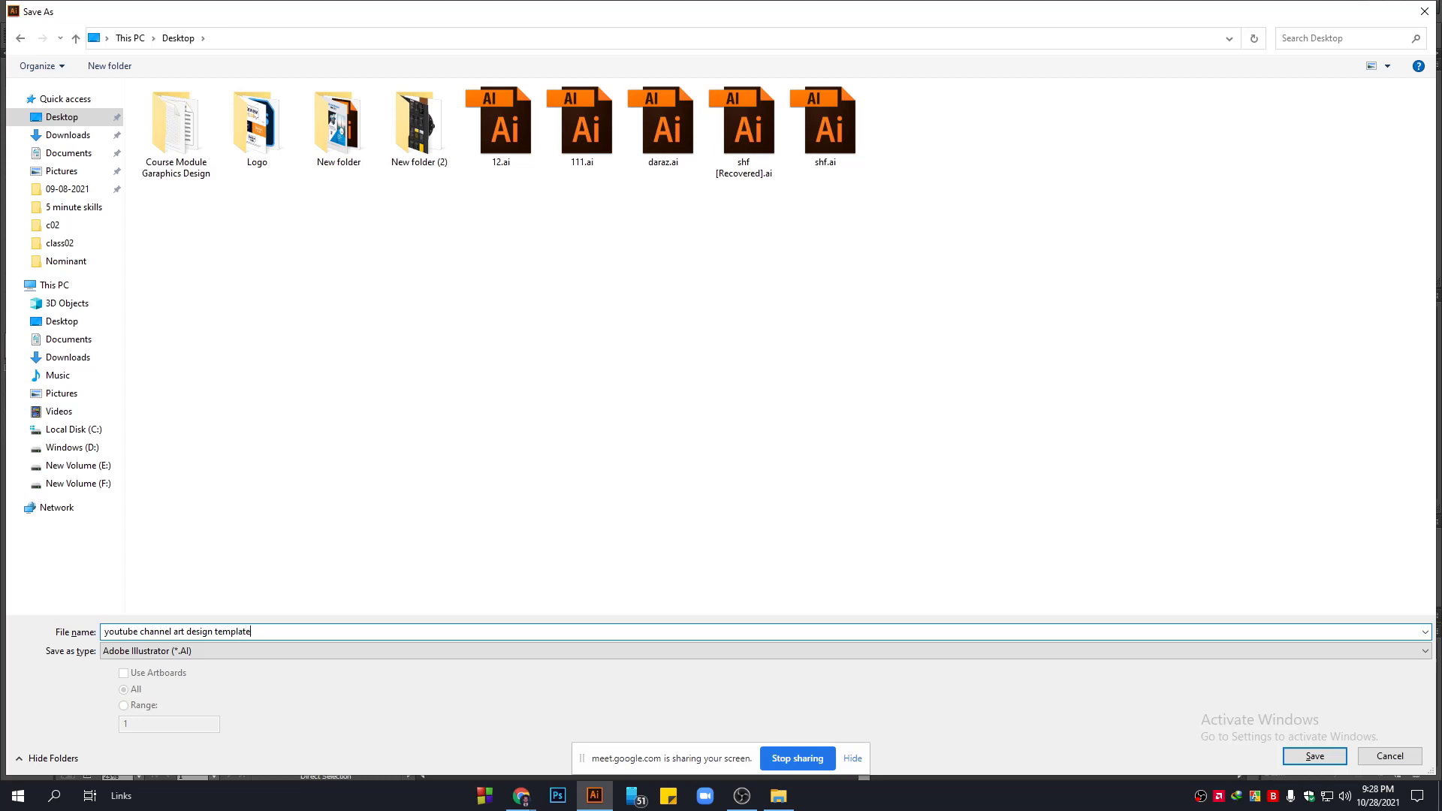
key(Return)
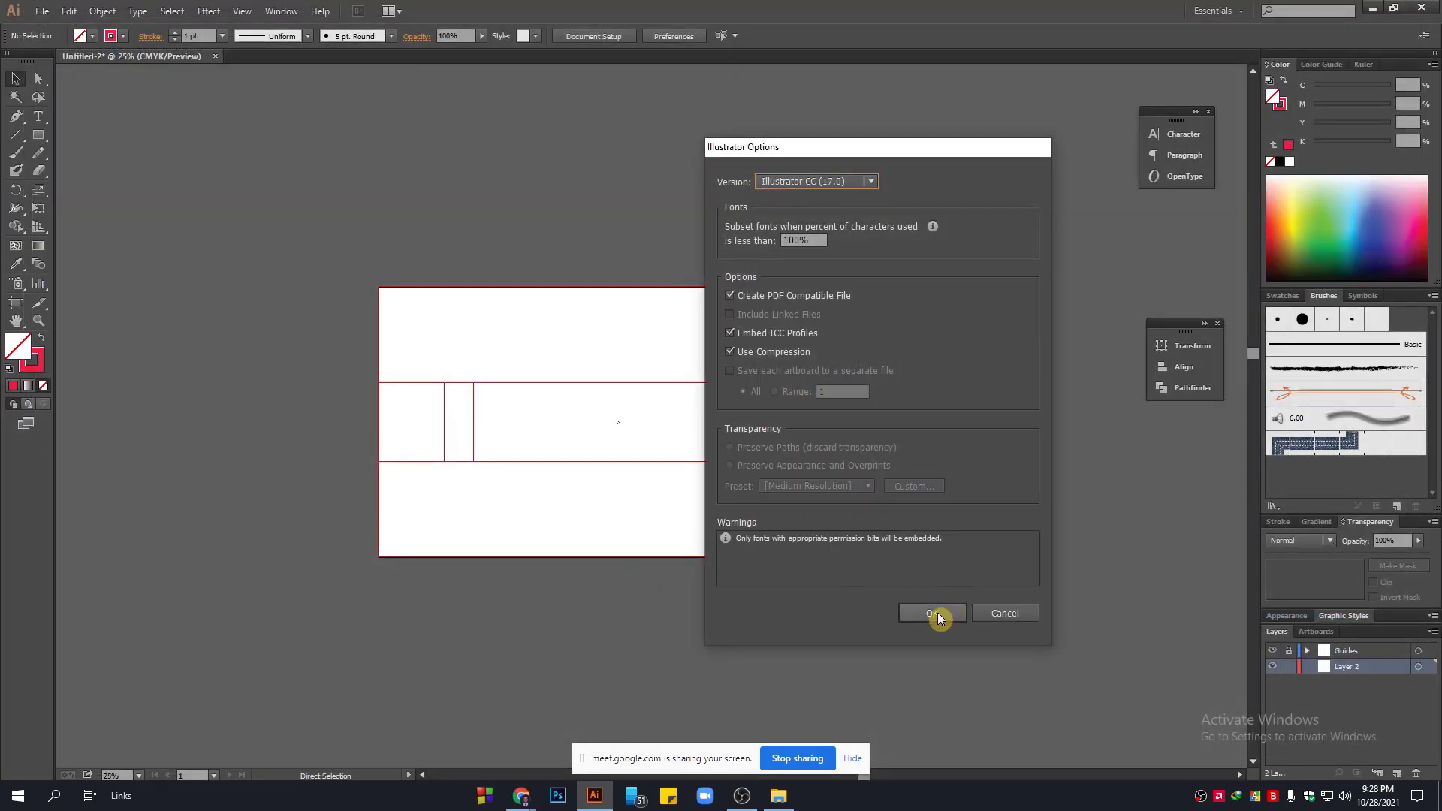
click(934, 614)
Examine the extents of the safe, tablet, desktop and full TV areas marked by the guides.
drag(308, 197, 1005, 665)
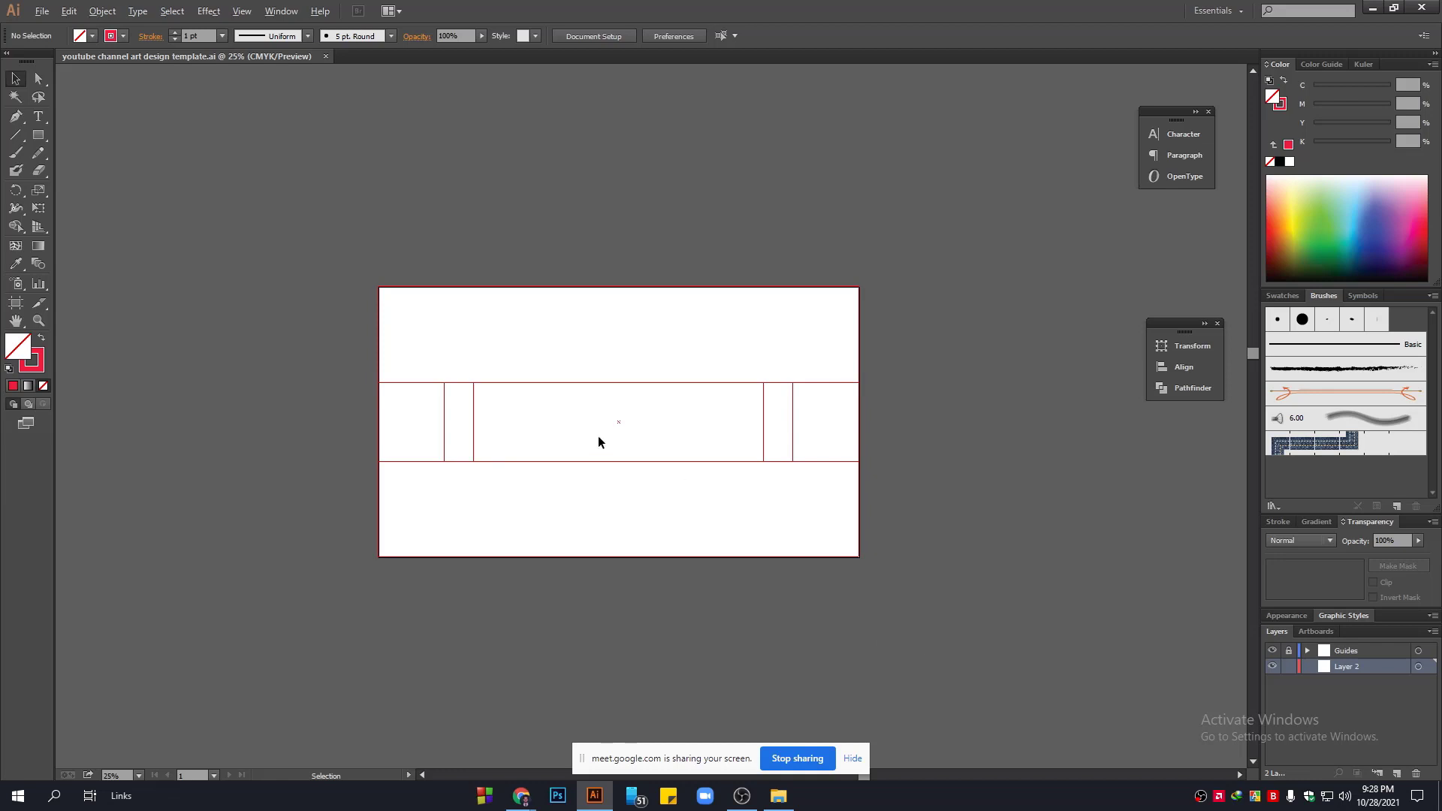
scroll(599, 437, up, 2)
key(space)
mouse_move(776, 486)
mouse_down()
mouse_move(672, 476)
mouse_move(753, 484)
mouse_up()
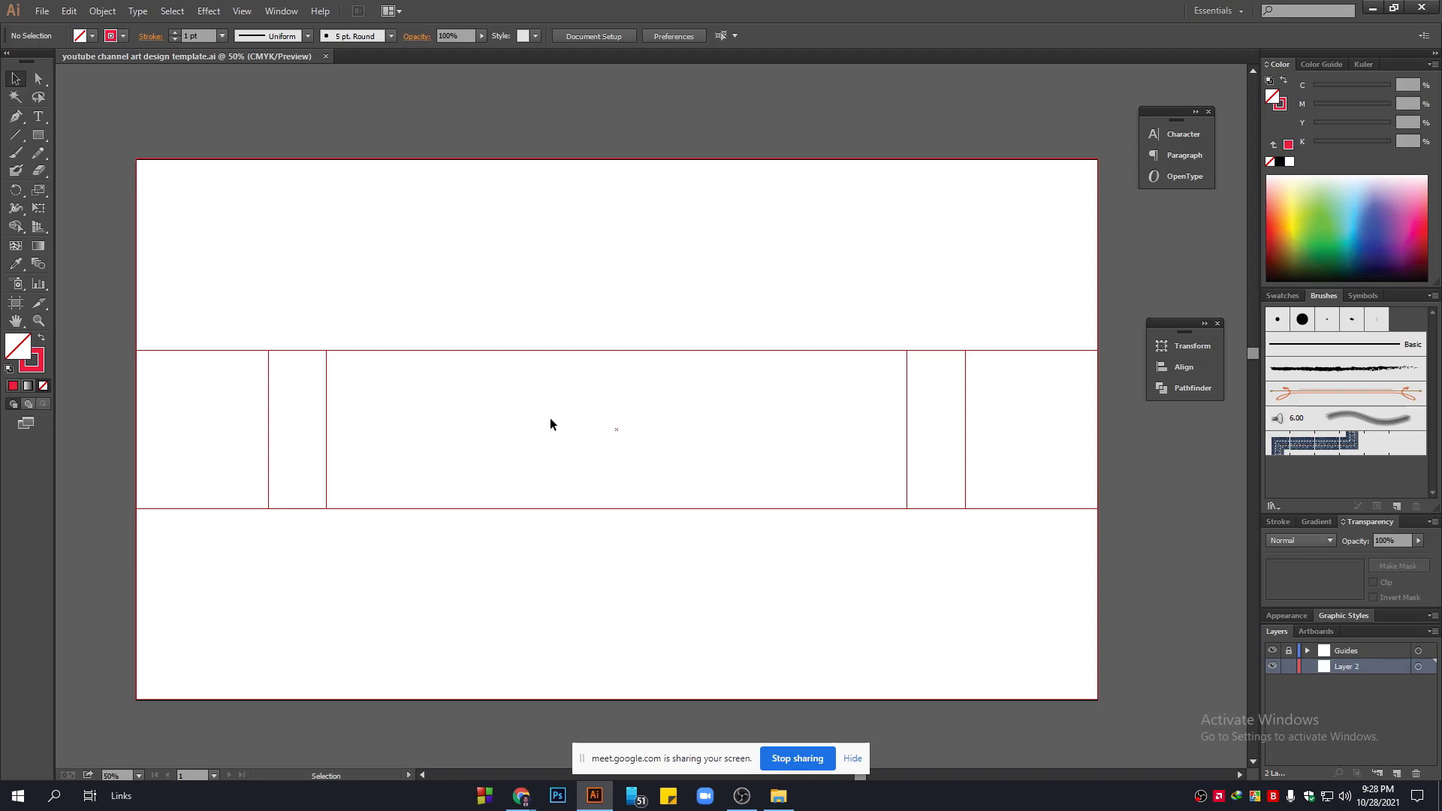
drag(362, 391, 889, 473)
drag(290, 386, 948, 453)
drag(1062, 466, 180, 406)
drag(154, 172, 1098, 699)
Draw a 720 × 720 px square on Layer 2 and round all its corners to 151 px.
key(space)
drag(790, 611, 805, 536)
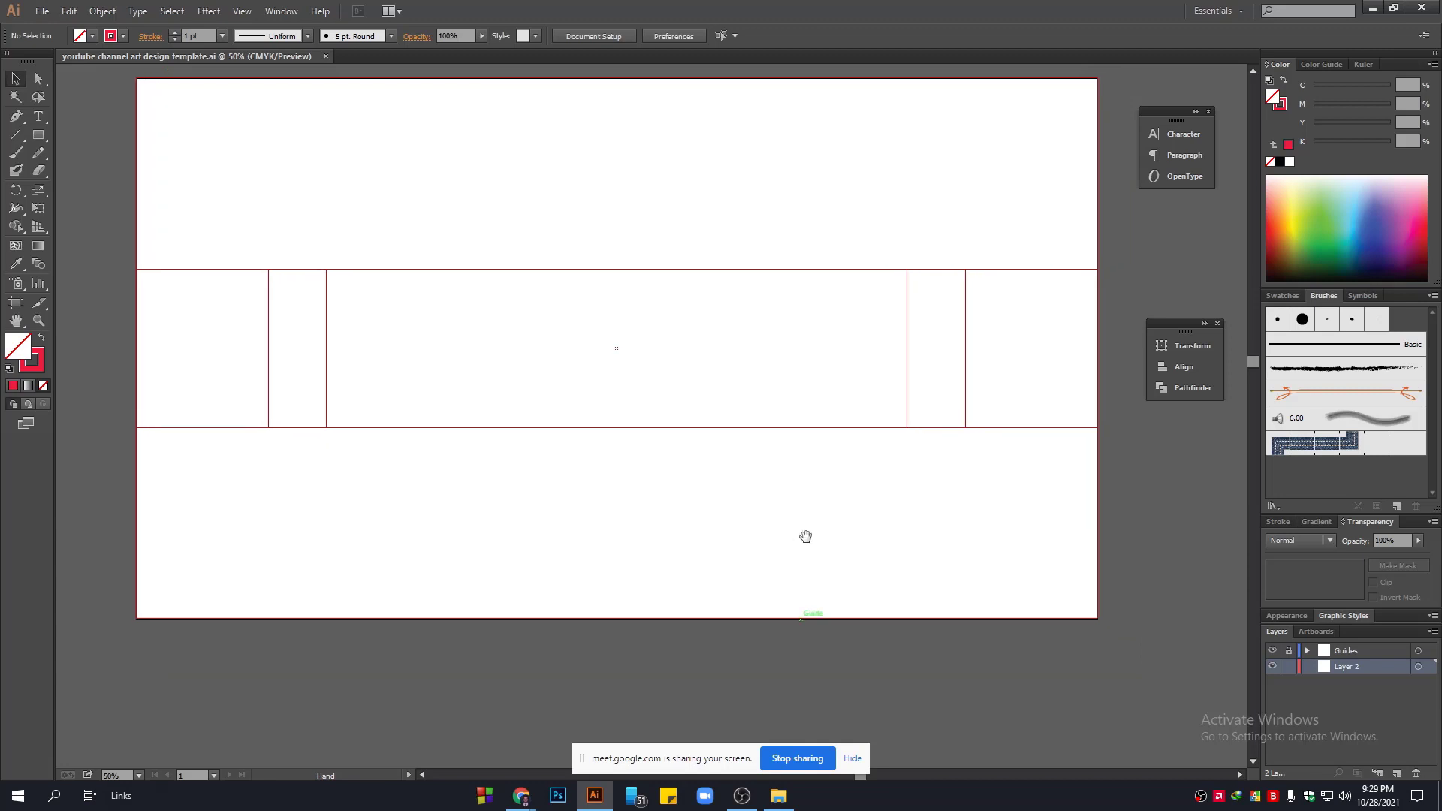
drag(38, 137, 117, 136)
drag(555, 310, 825, 580)
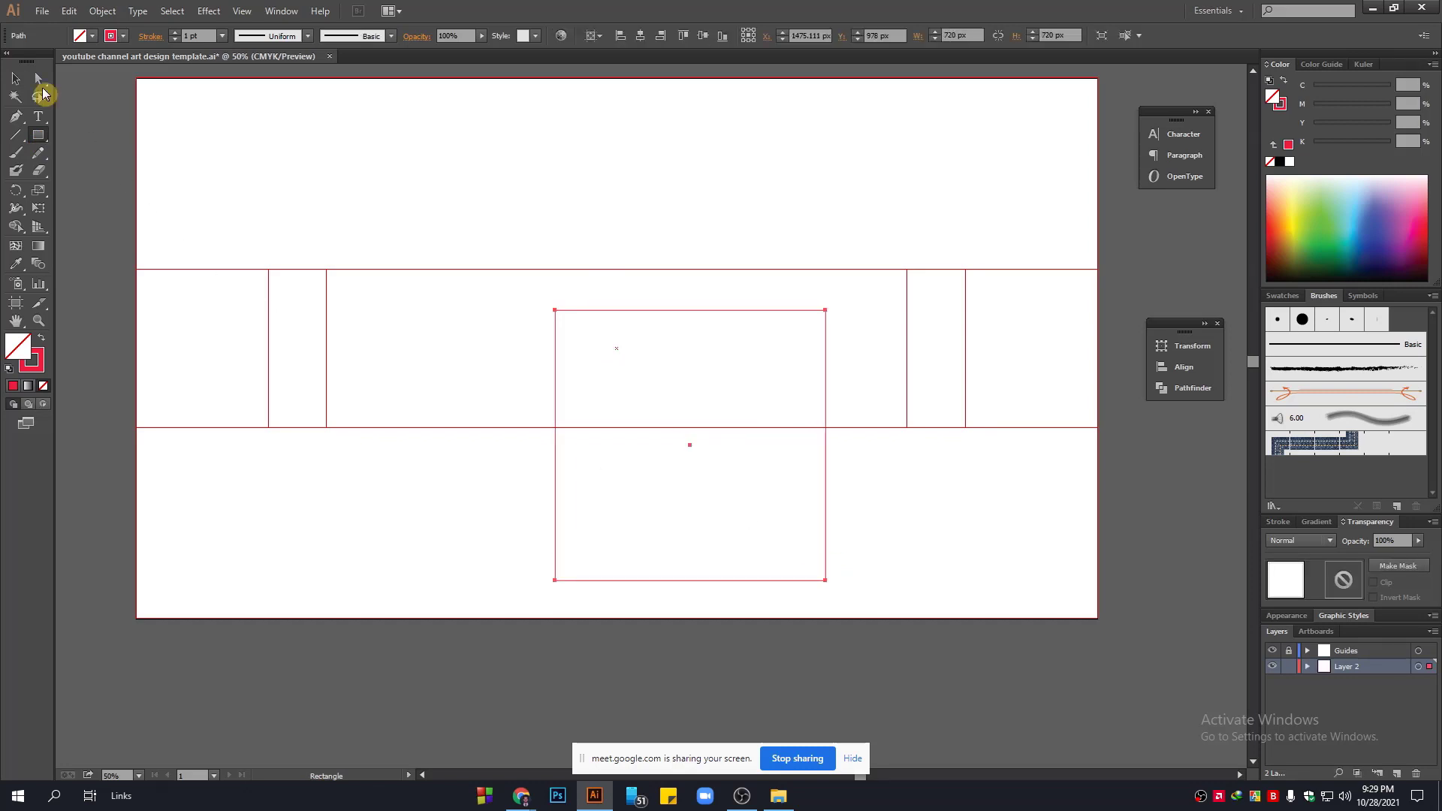
click(39, 79)
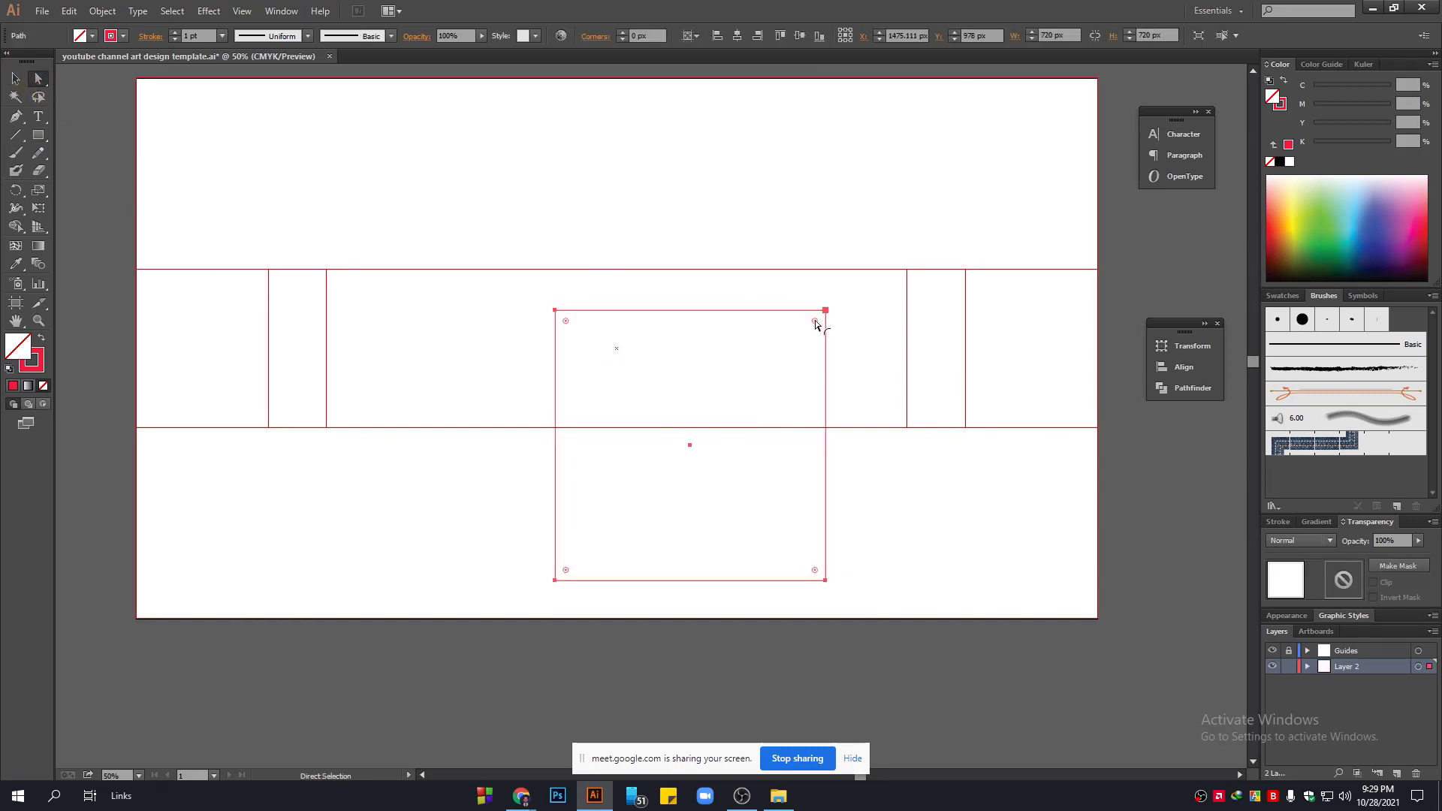
drag(815, 321, 768, 367)
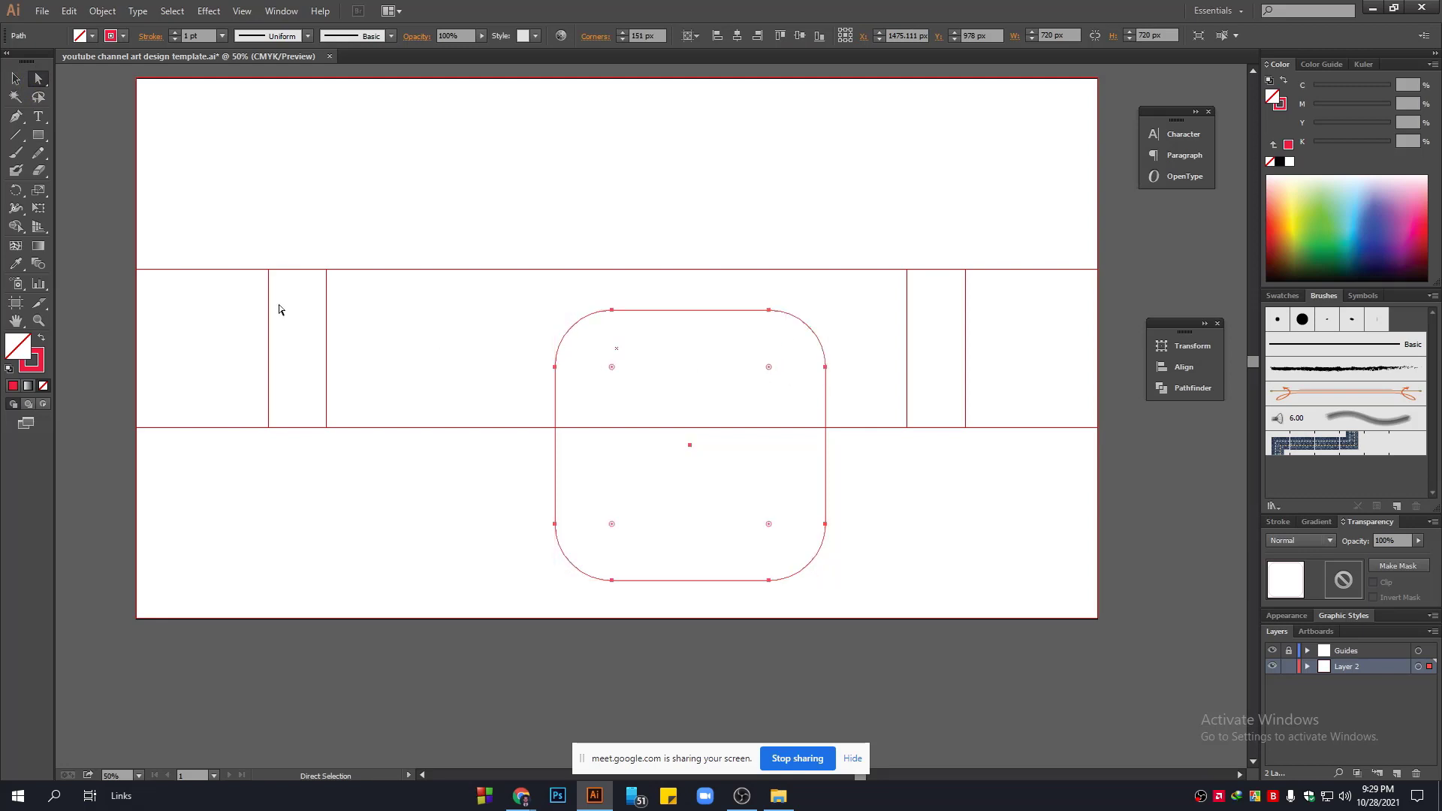
Swap the rounded square's fill and stroke to make it solid red and move it near the artboard's center.
click(15, 78)
click(41, 338)
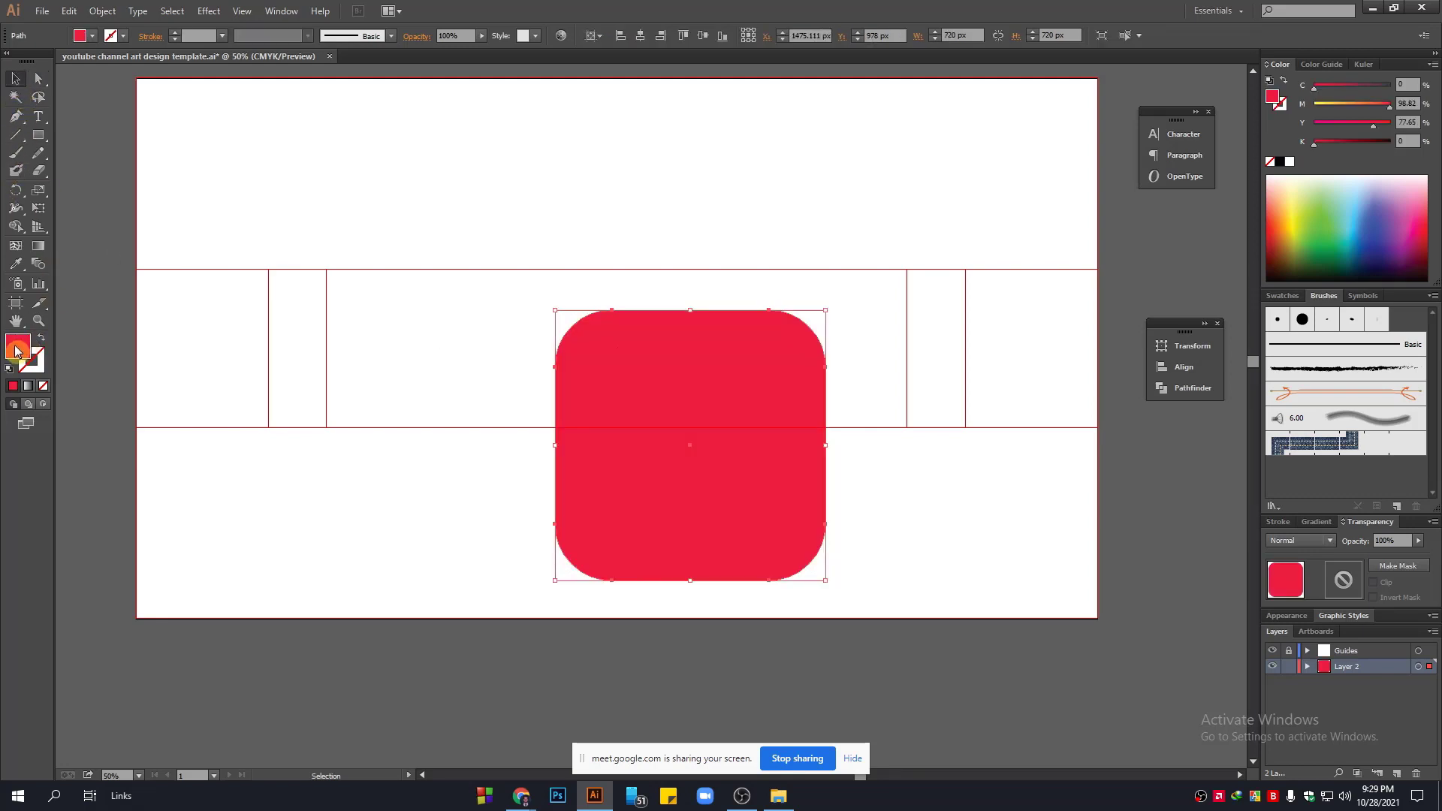
drag(686, 403, 604, 311)
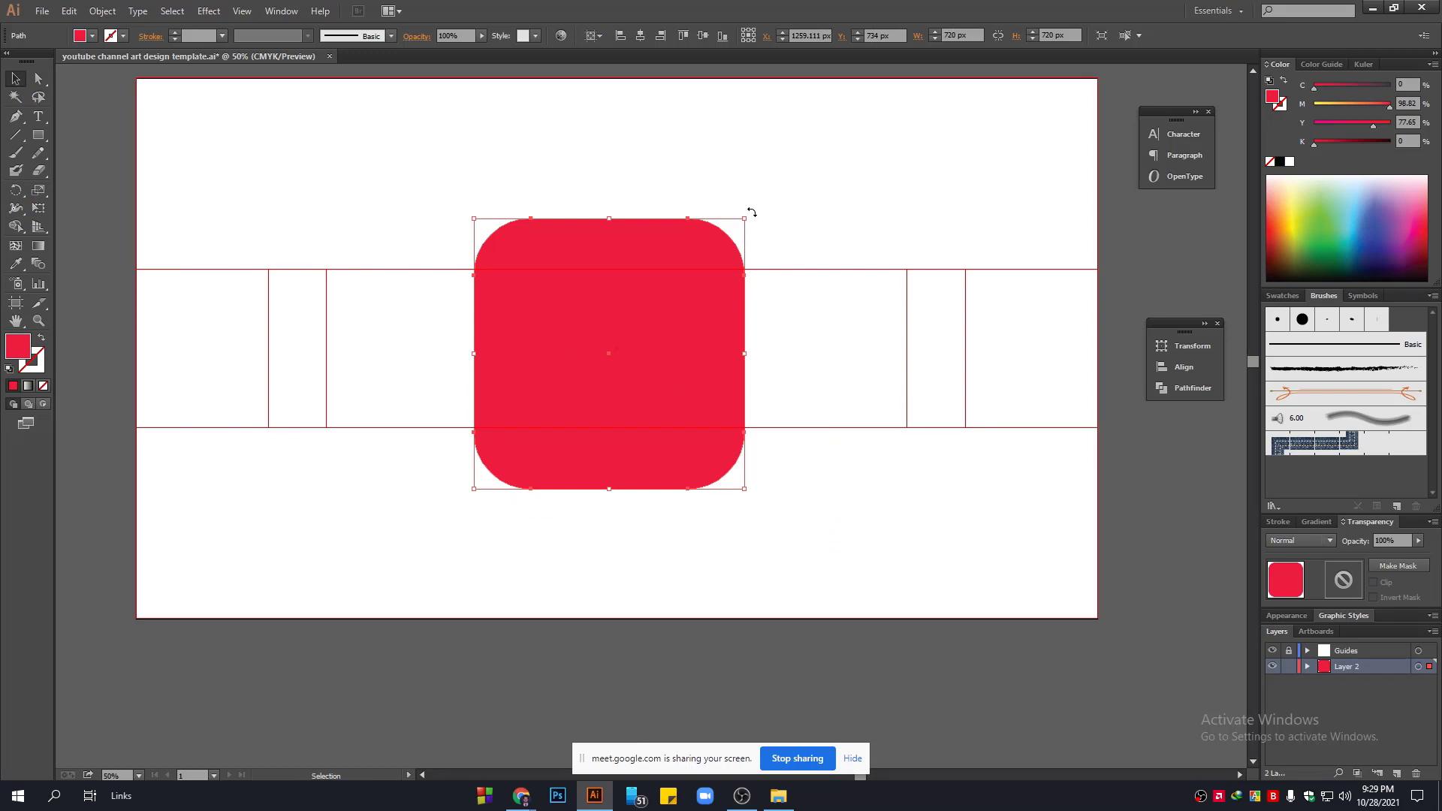
Rotate the red rounded square 45° into a diamond and center it horizontally on the artboard.
drag(751, 212, 841, 330)
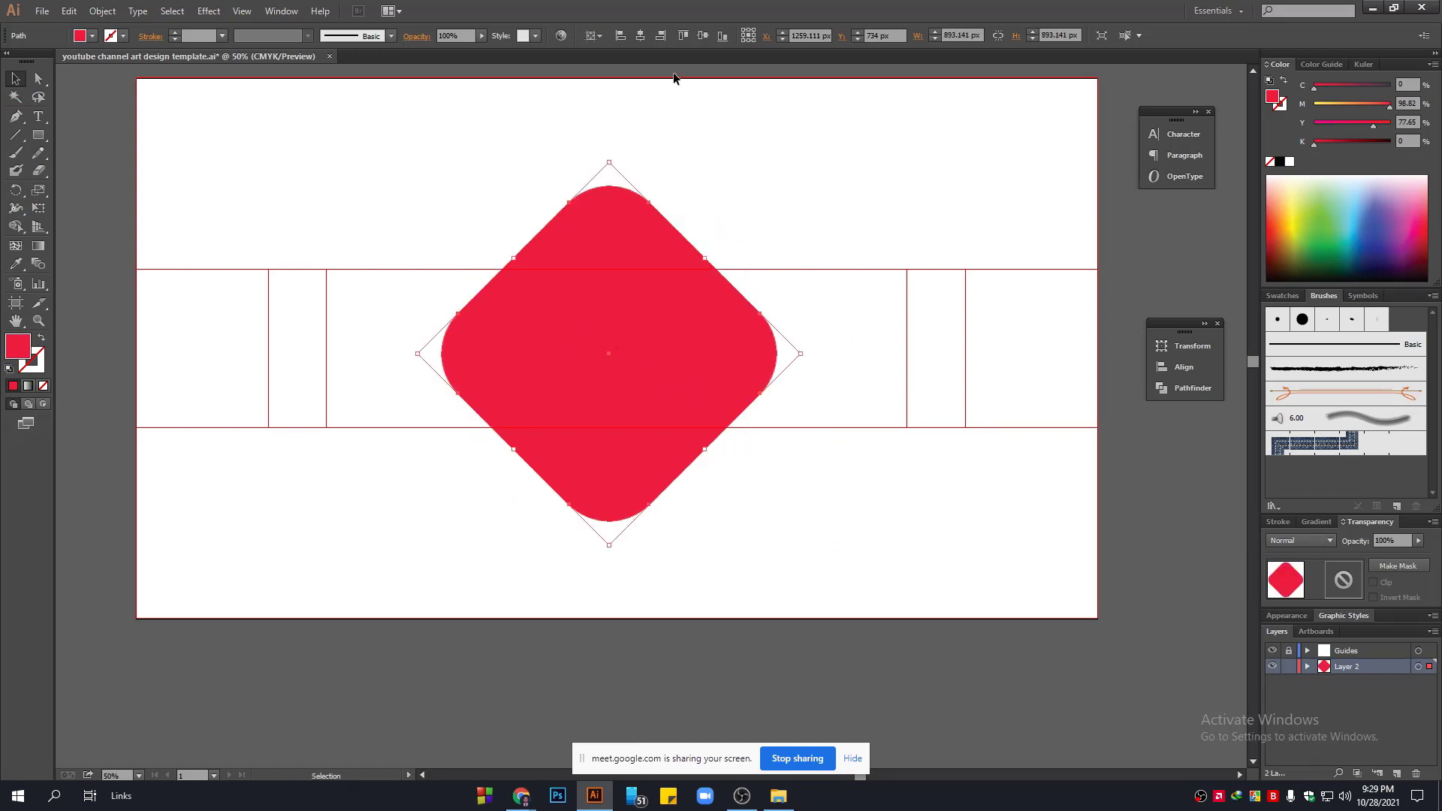
click(640, 35)
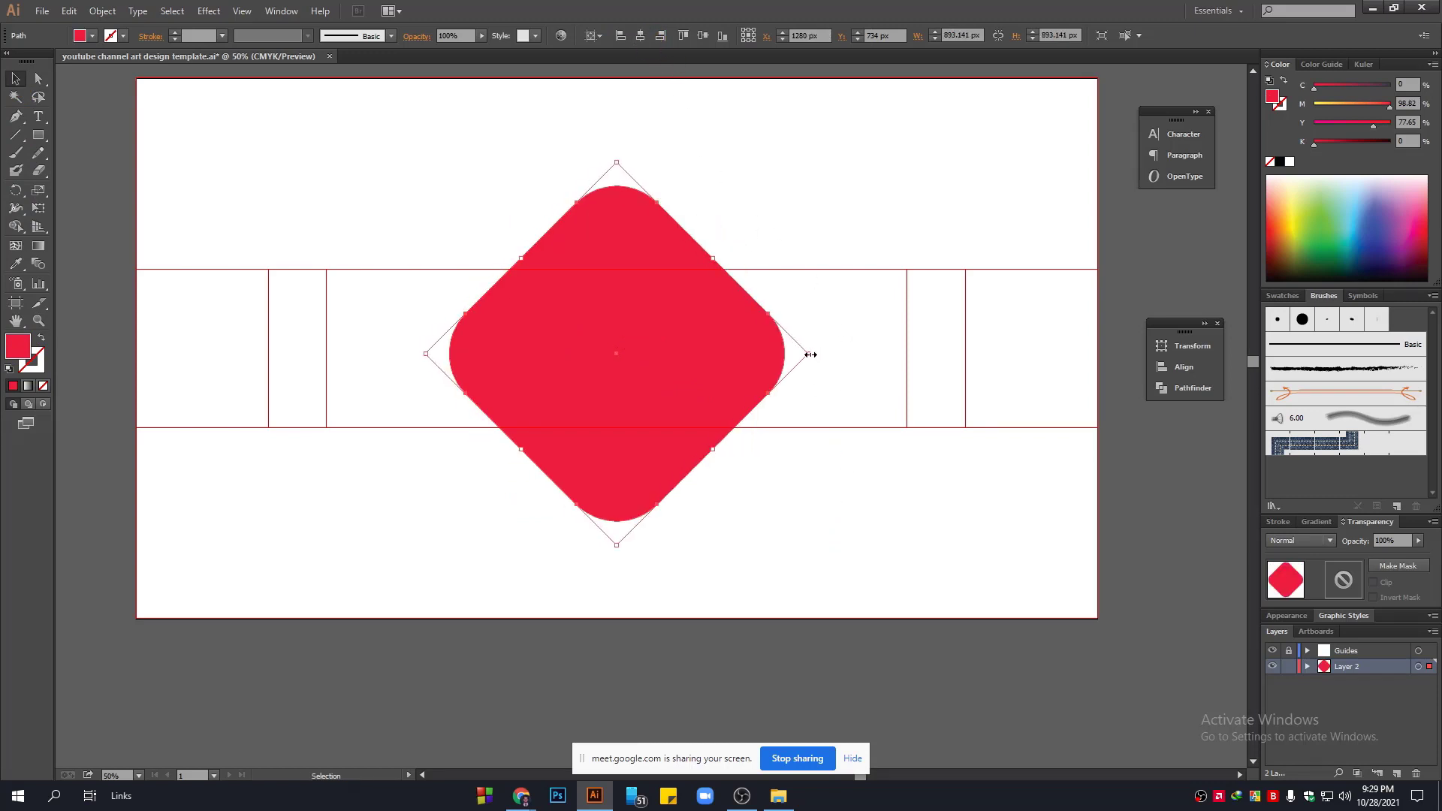
click(909, 373)
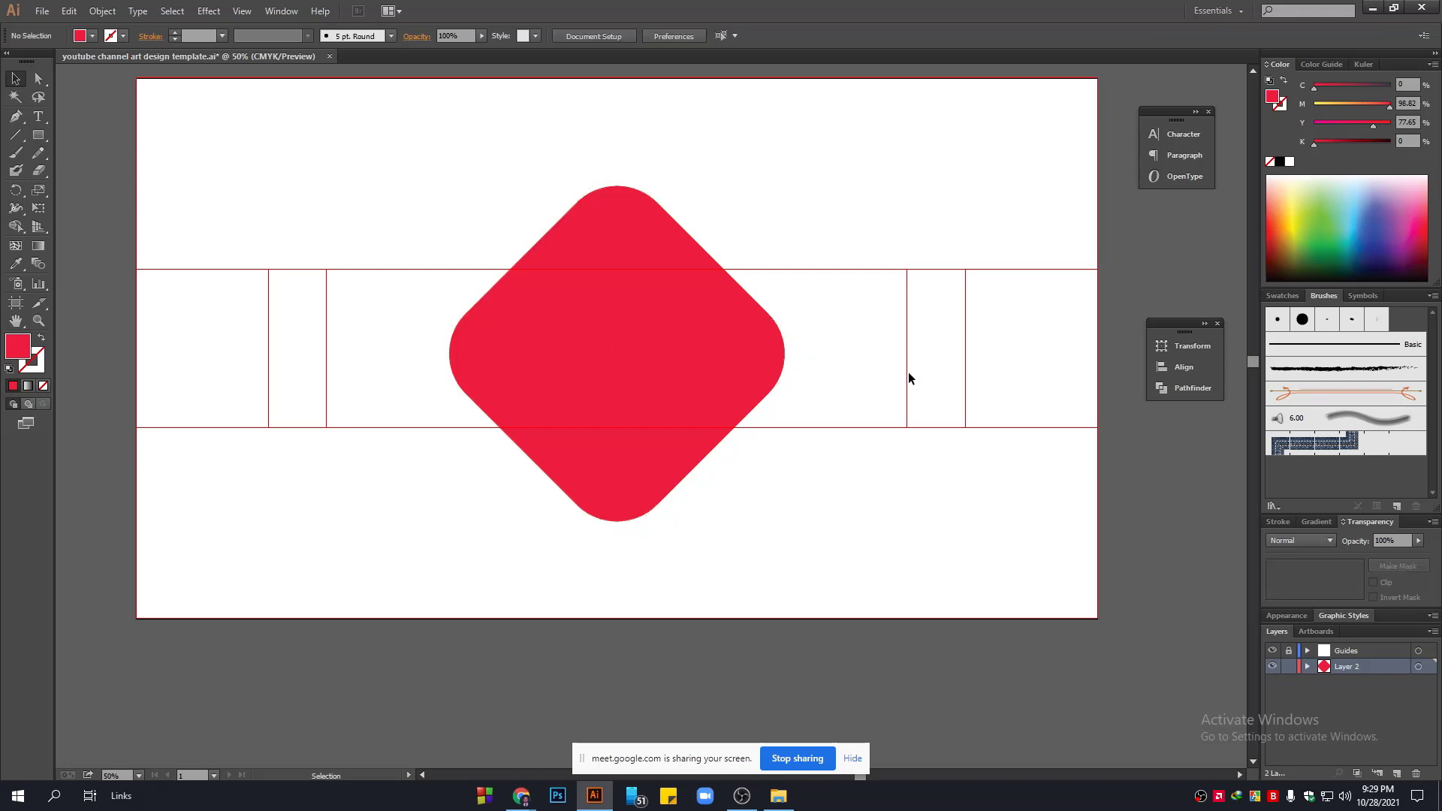
drag(901, 417, 327, 275)
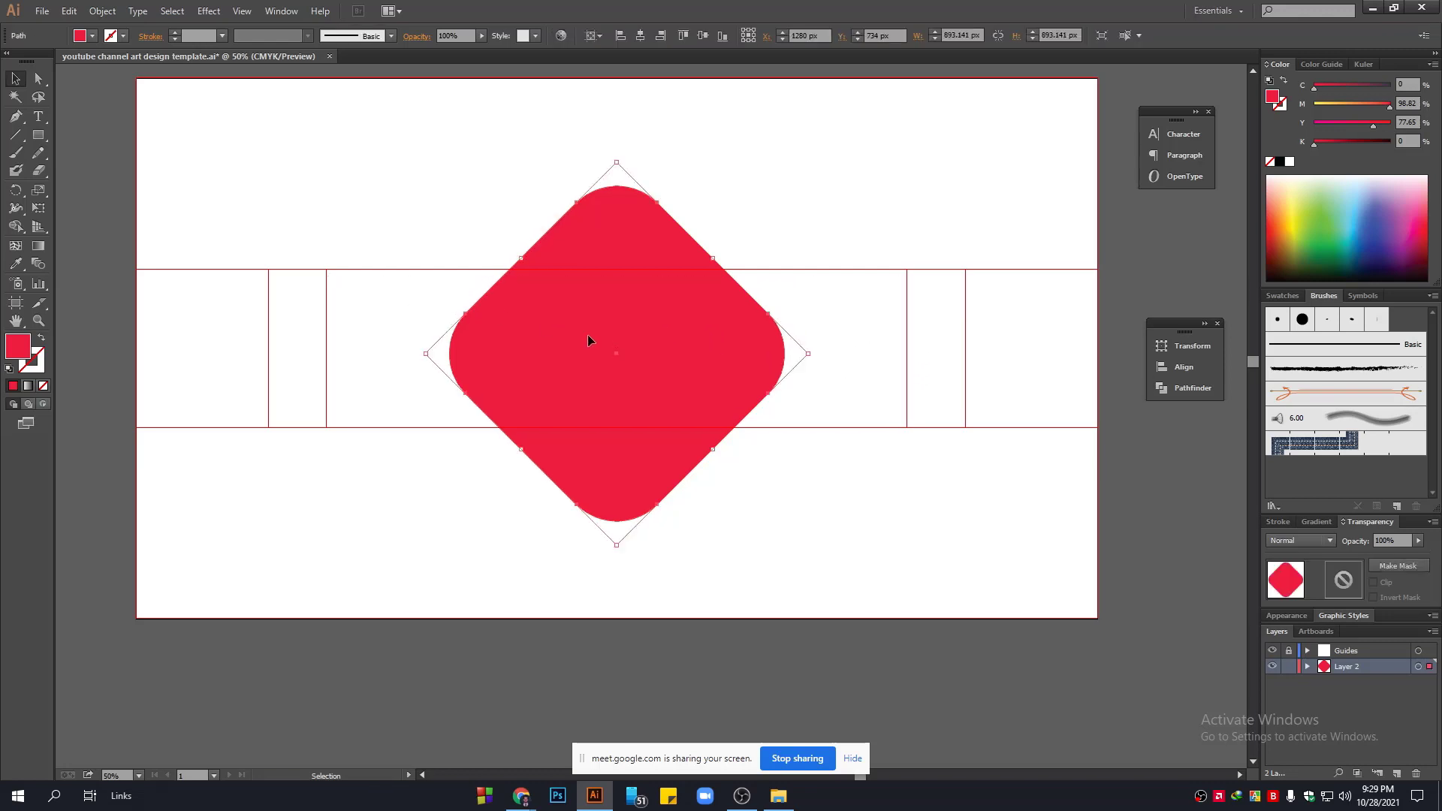
drag(907, 425, 325, 274)
drag(928, 302, 1026, 357)
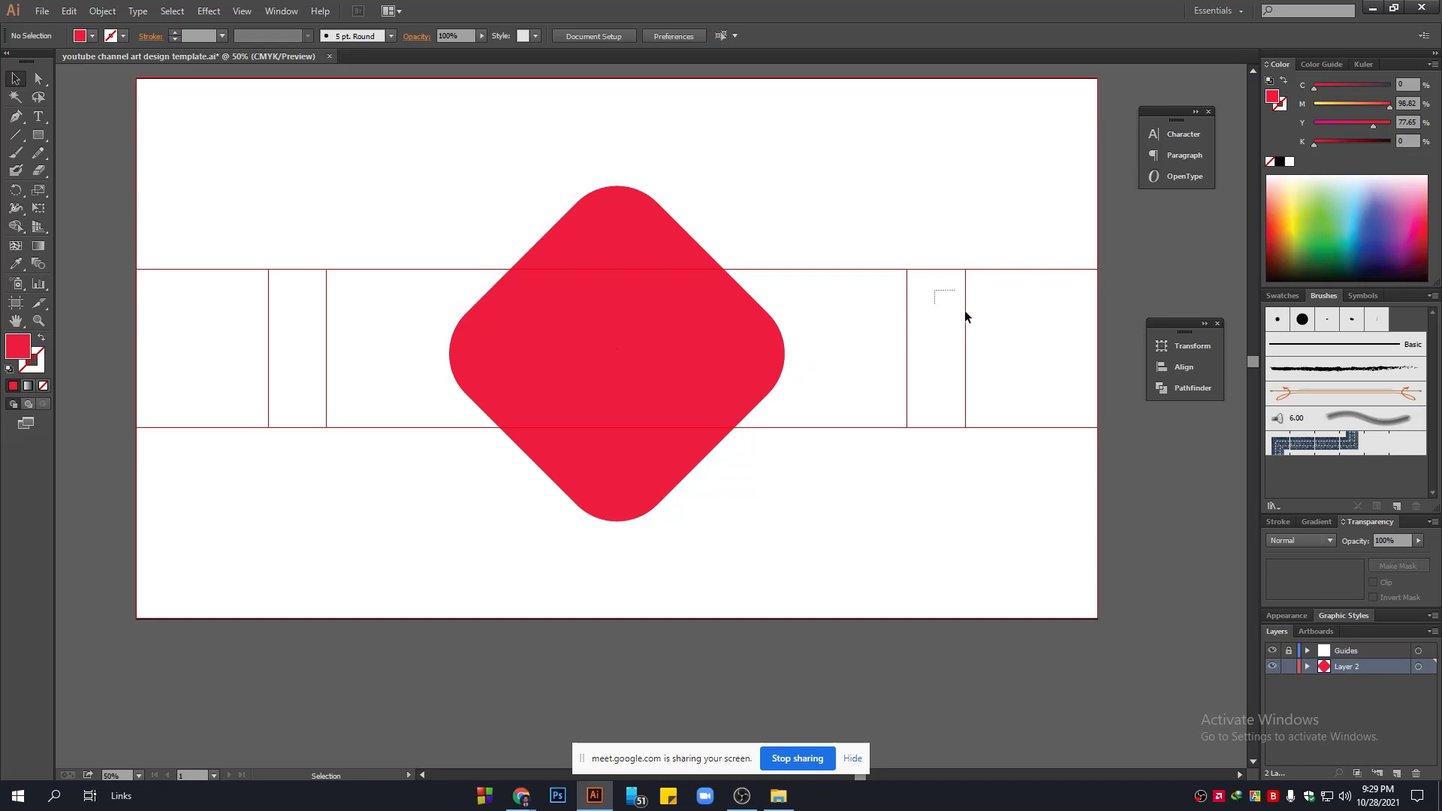
drag(964, 313, 1048, 366)
drag(948, 283, 1073, 355)
drag(966, 303, 1054, 323)
drag(1097, 386, 171, 297)
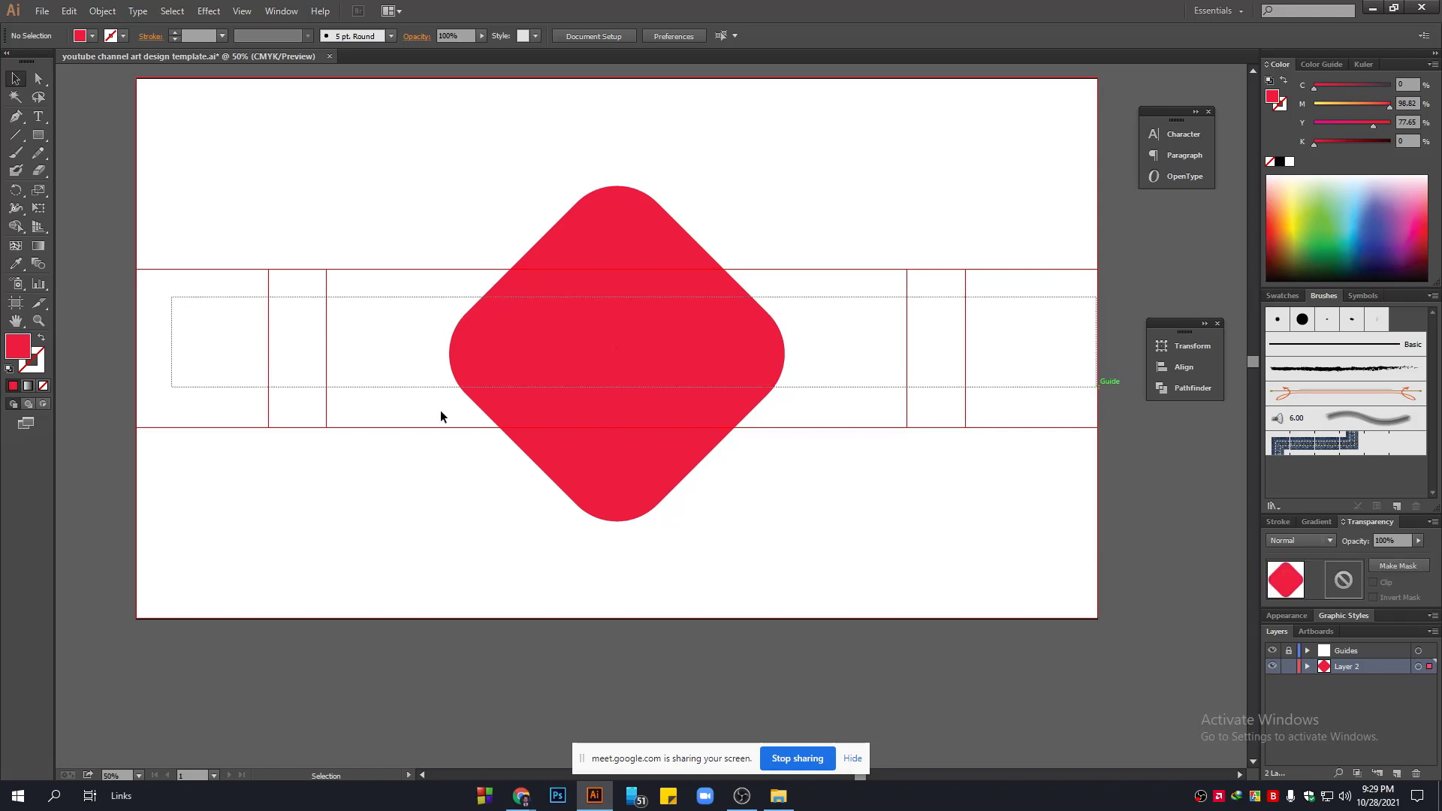
Enlarge the red diamond proportionally about its center to about 1177 px wide and high, then deselect it.
click(679, 372)
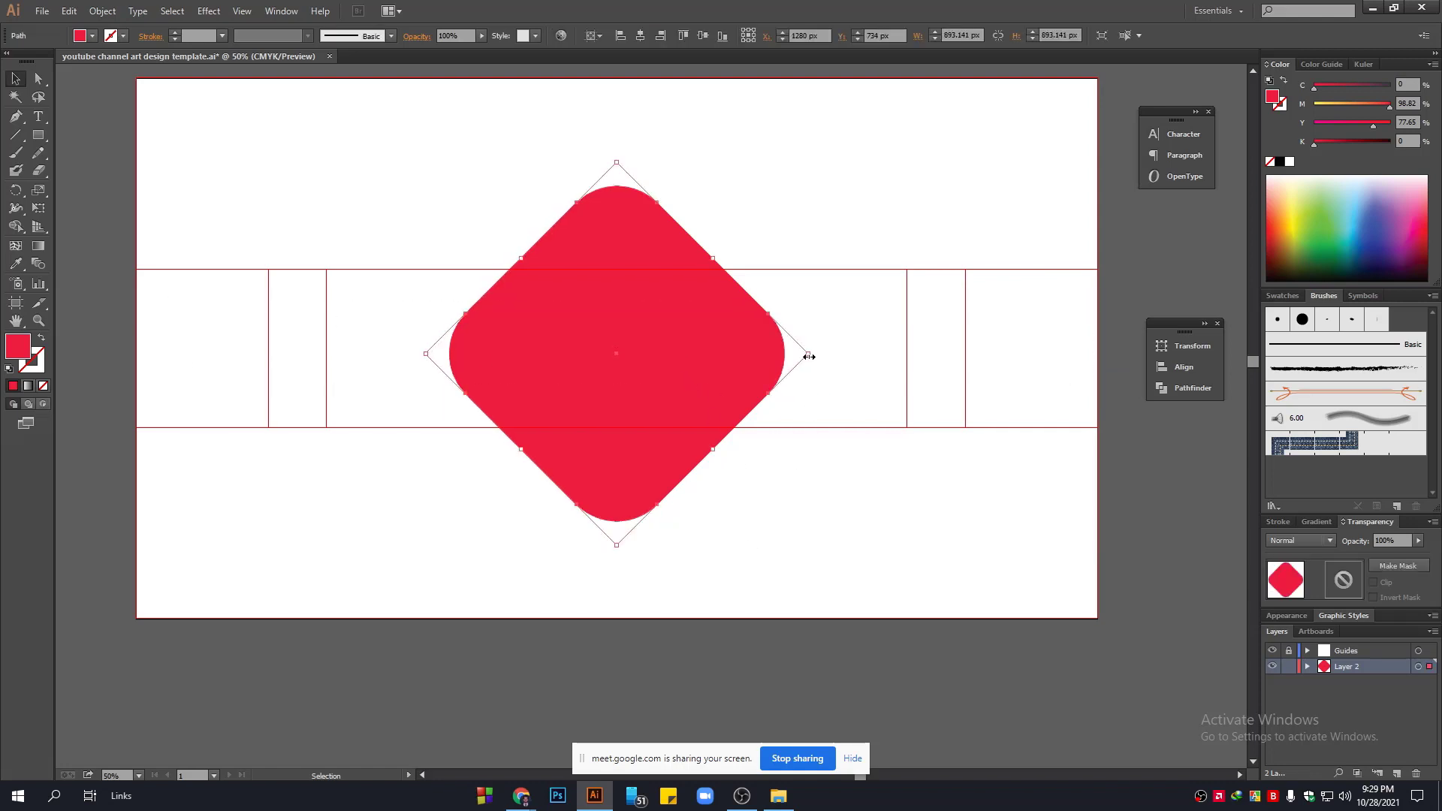
drag(809, 356, 937, 291)
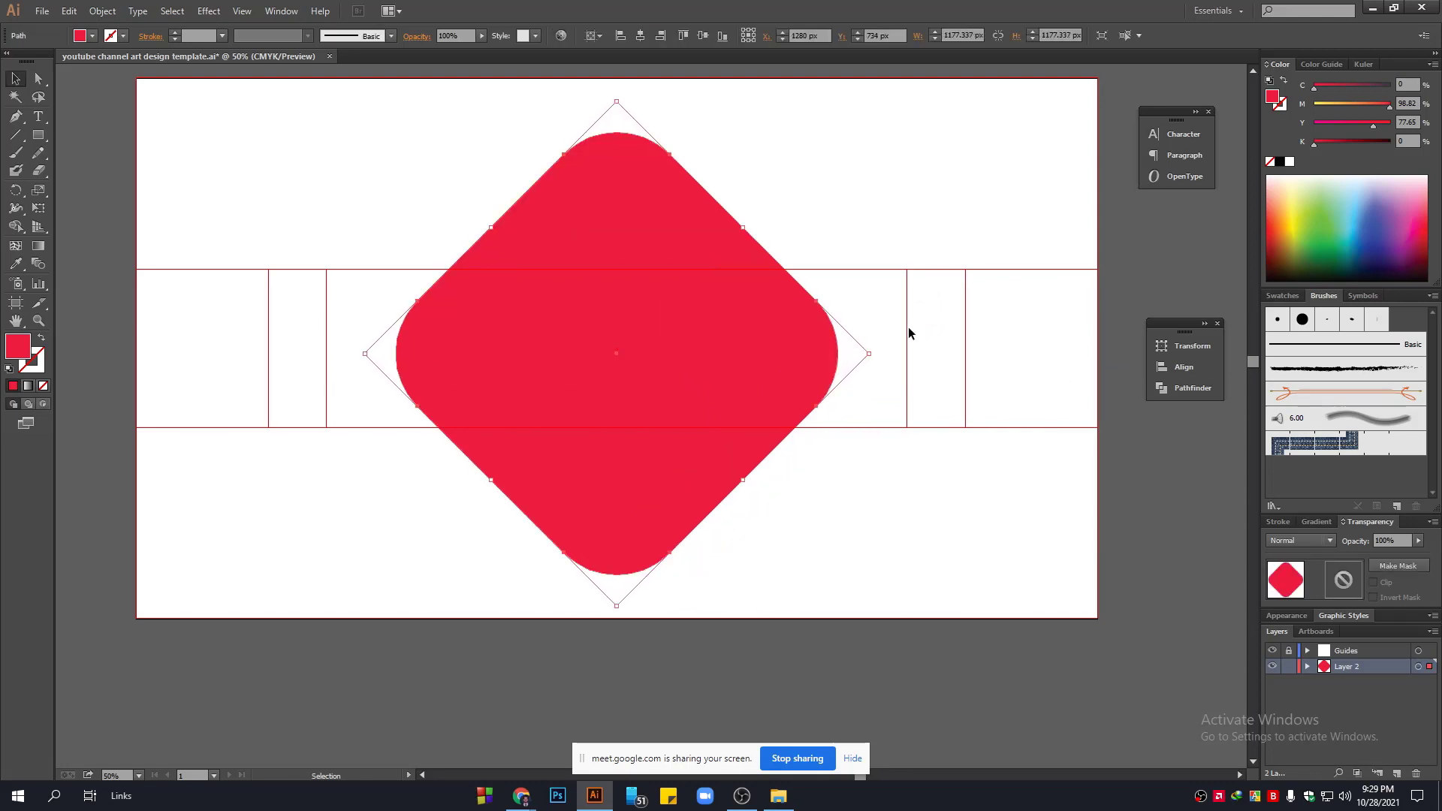
click(846, 494)
drag(846, 494, 787, 498)
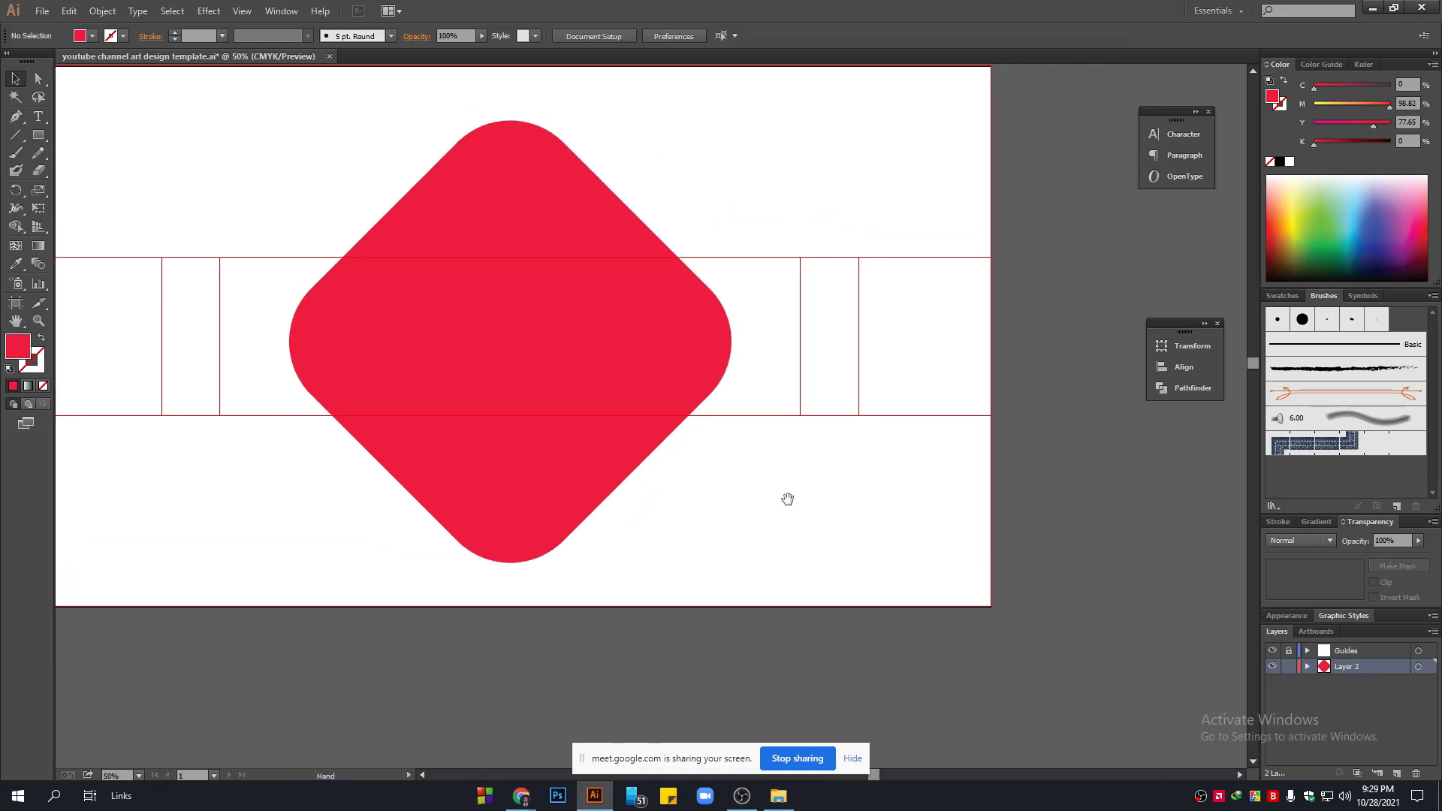
Fill the diamond with a linear gradient and switch the starting stop's color mode from Grayscale to RGB.
click(483, 342)
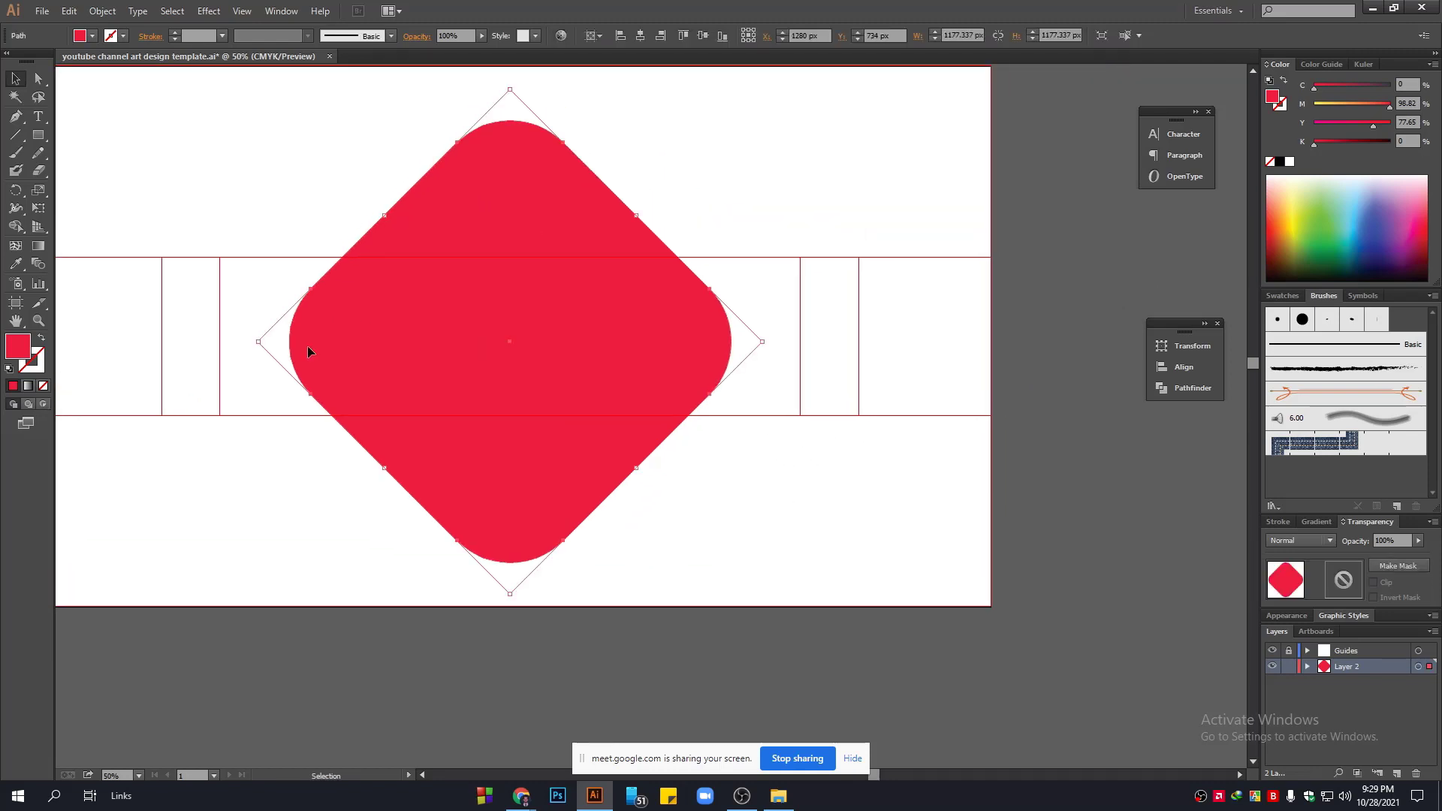
click(28, 386)
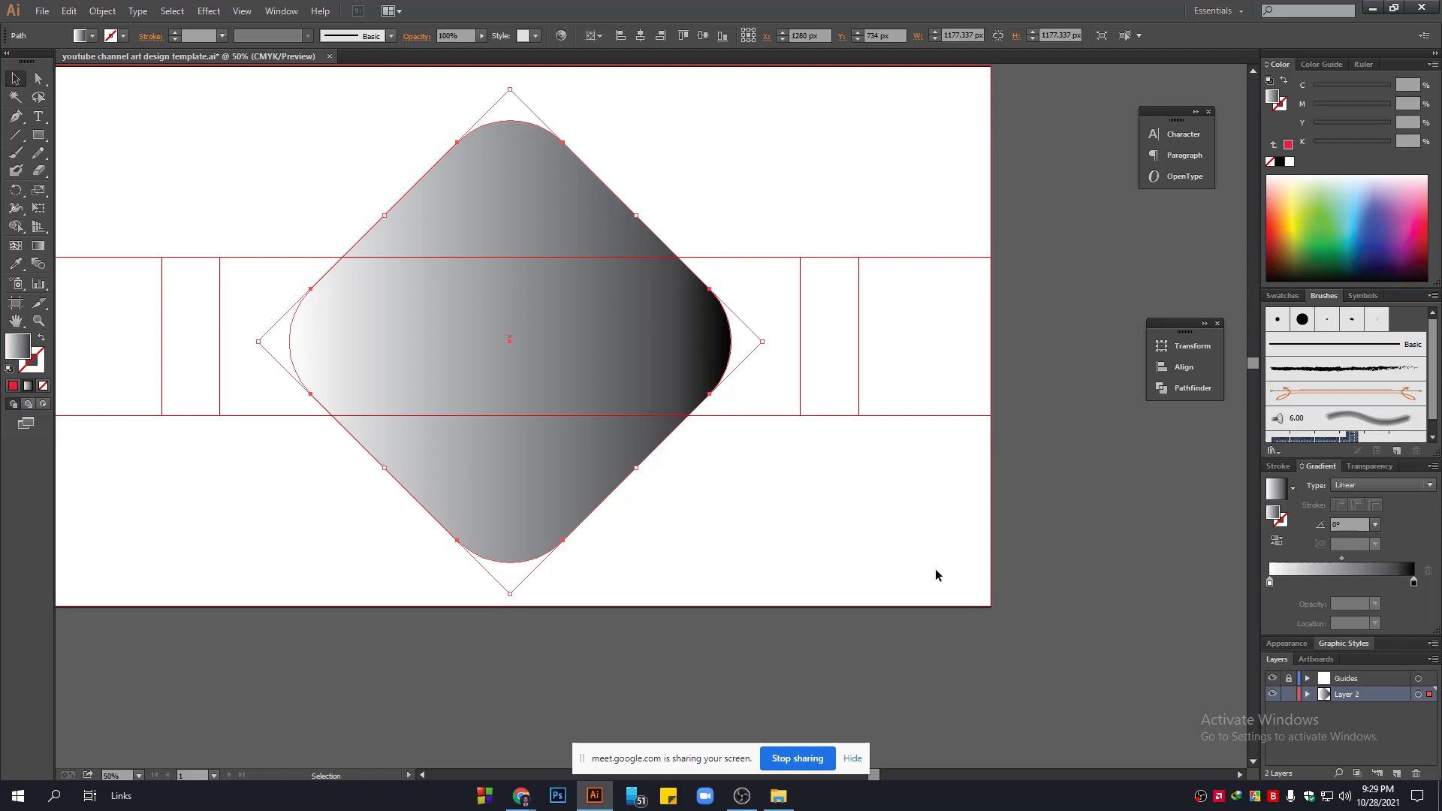
click(1270, 585)
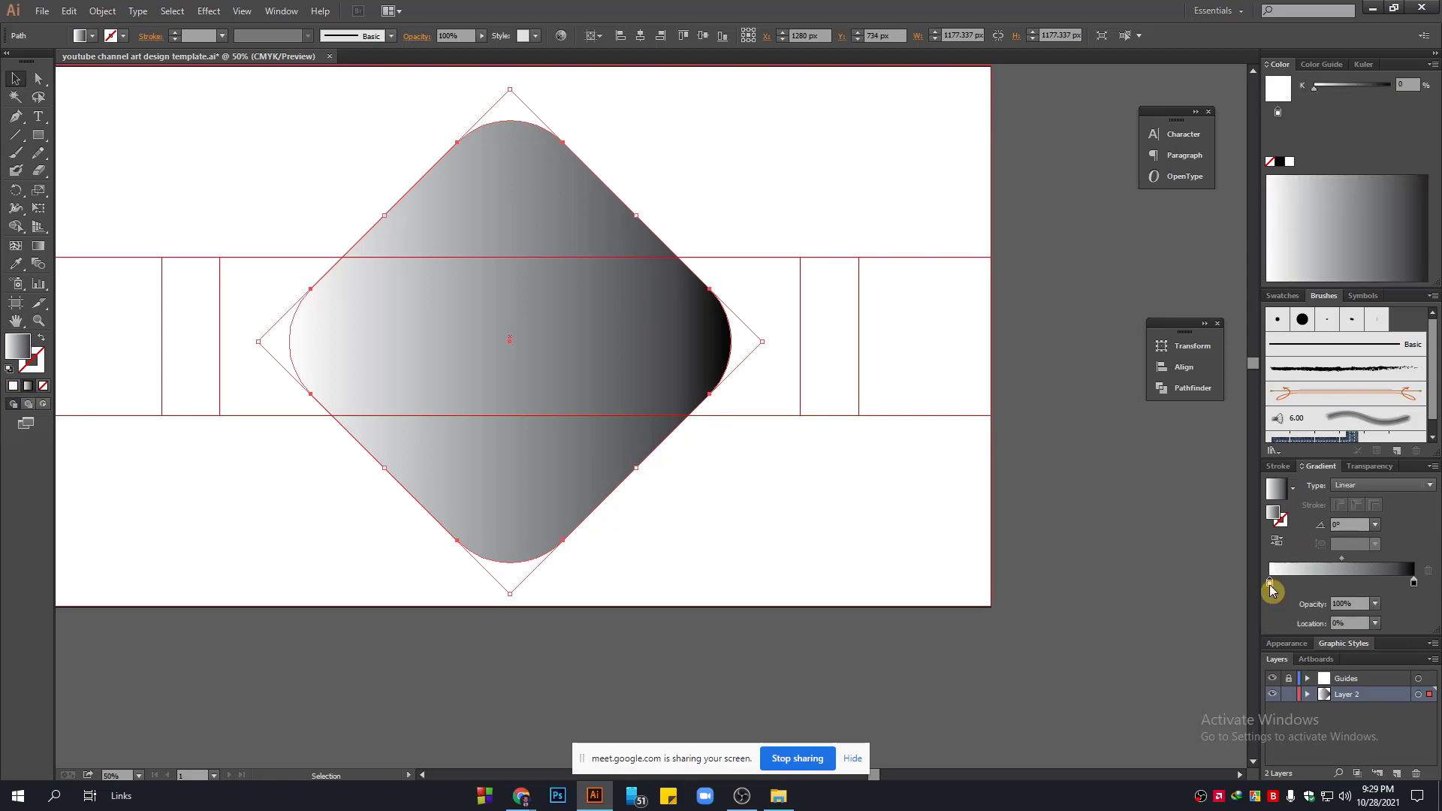
click(1431, 64)
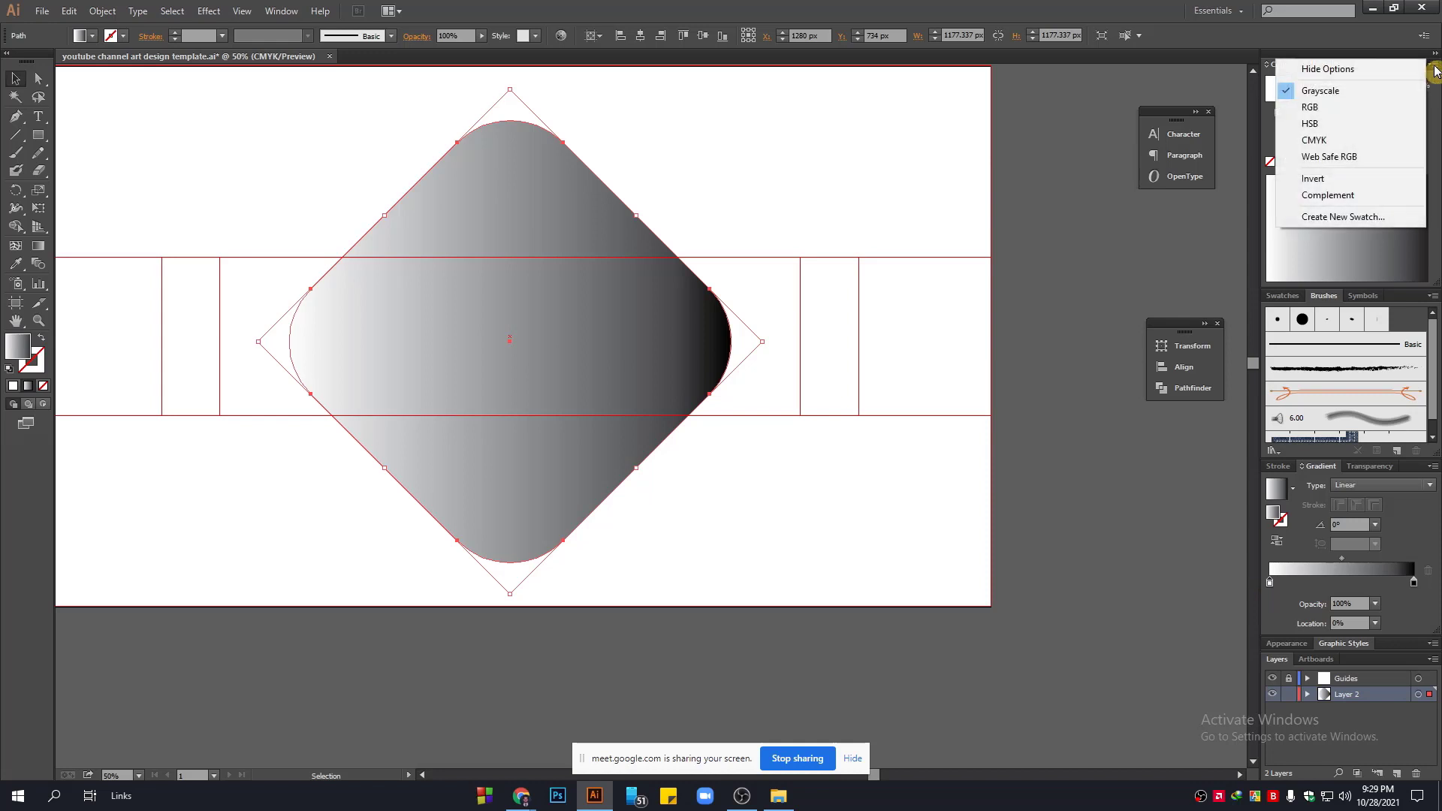
click(1336, 112)
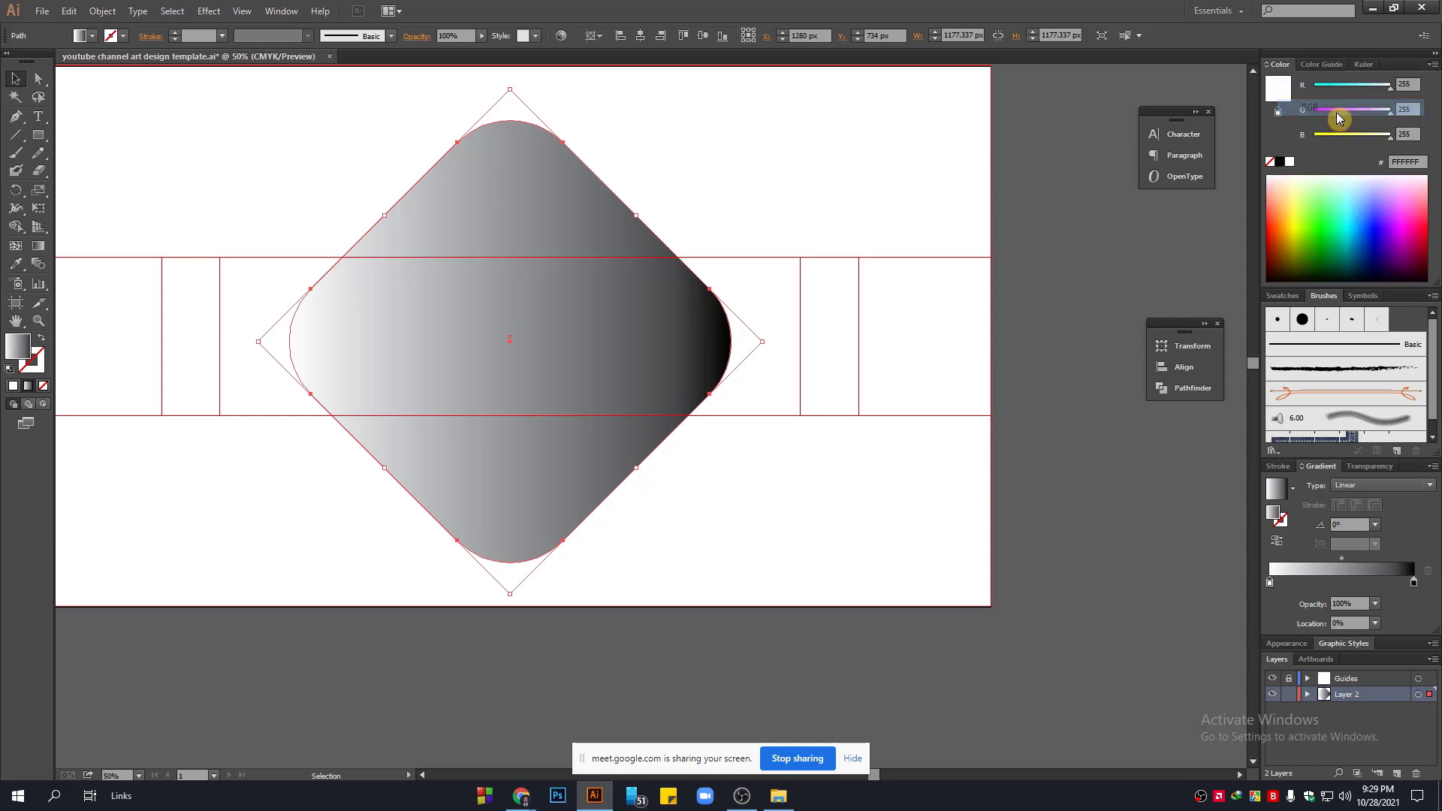
click(1435, 66)
click(1435, 68)
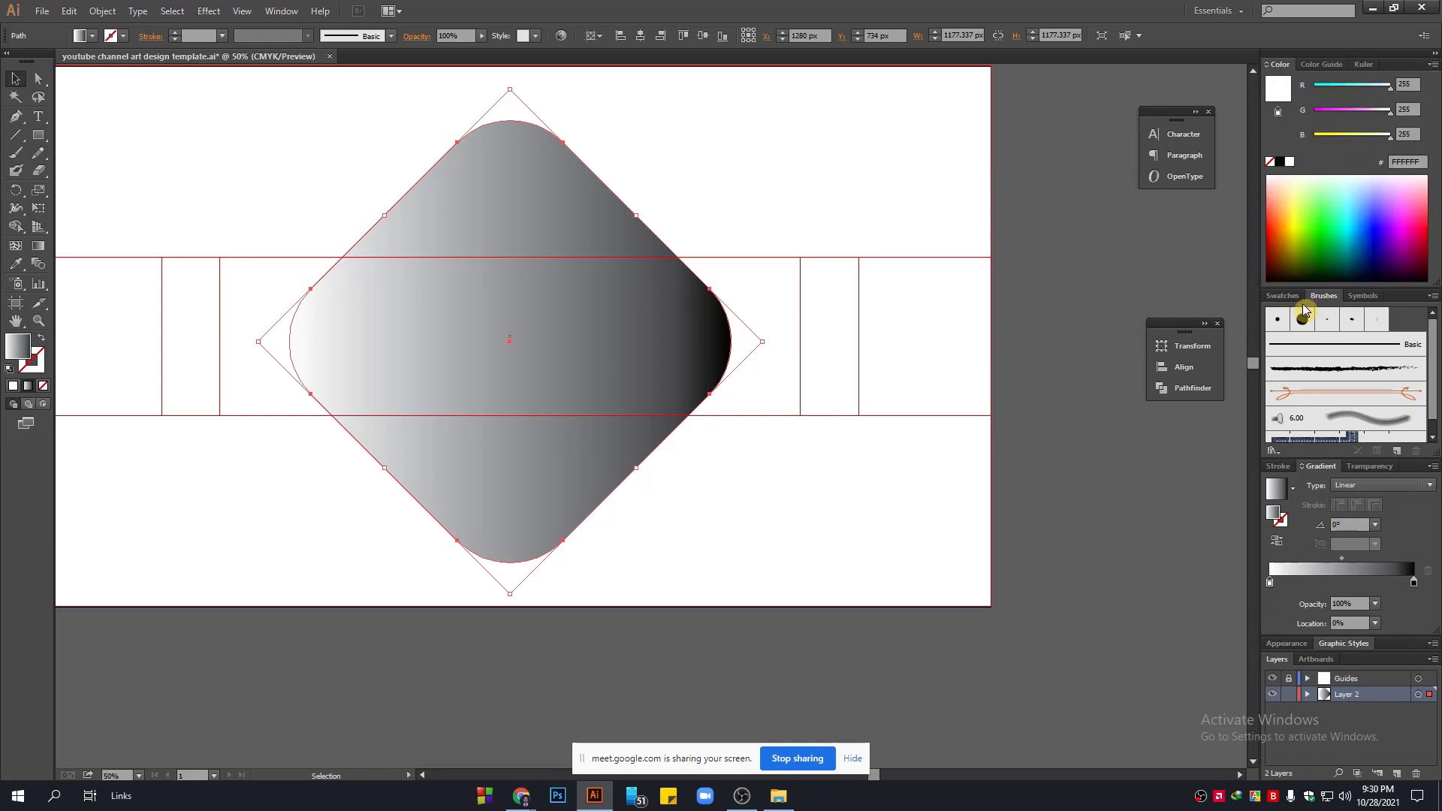
Color the gradient's starting stop light orange and its ending stop crimson using the C=15 M=100 Y=90 K=10 swatch.
click(1281, 295)
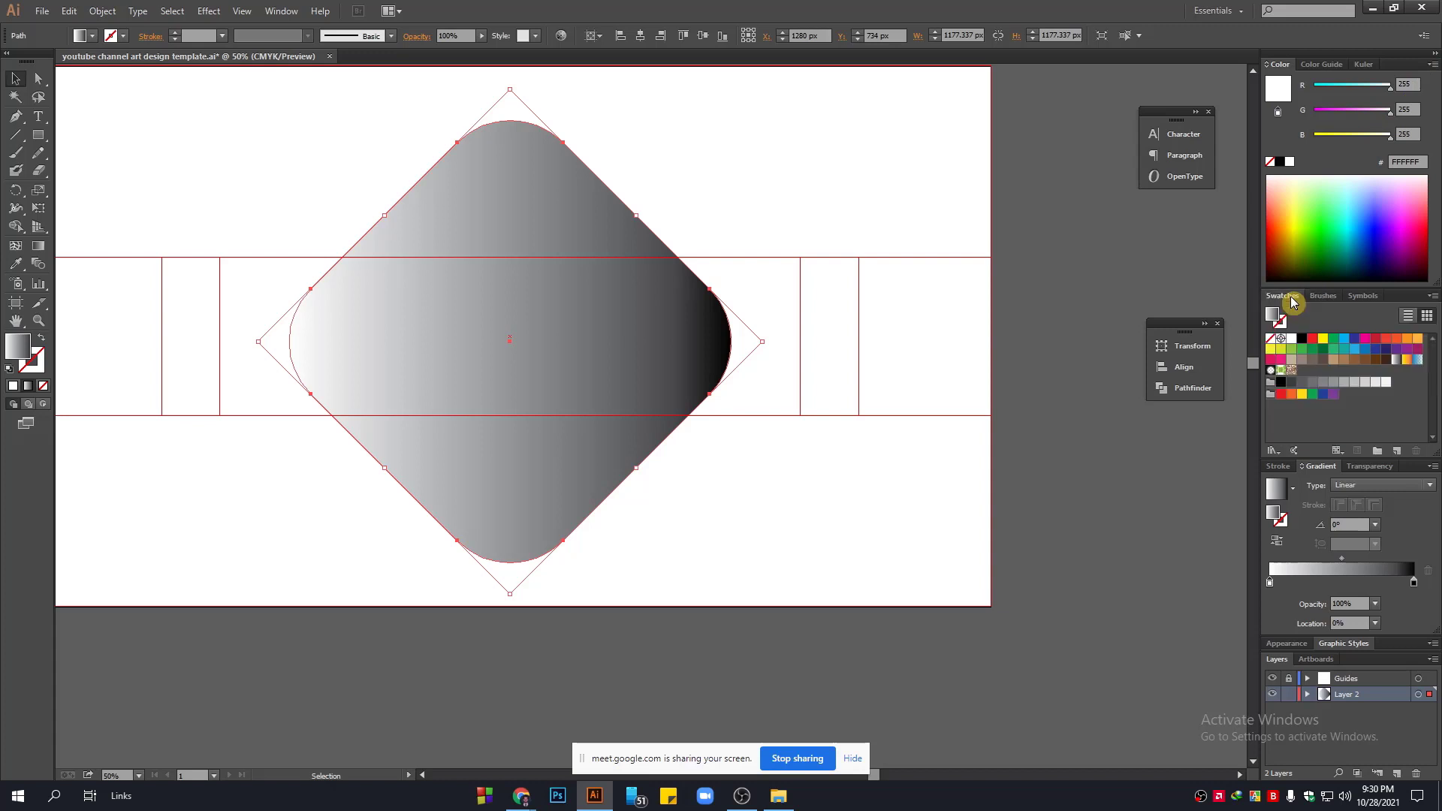
double_click(1269, 582)
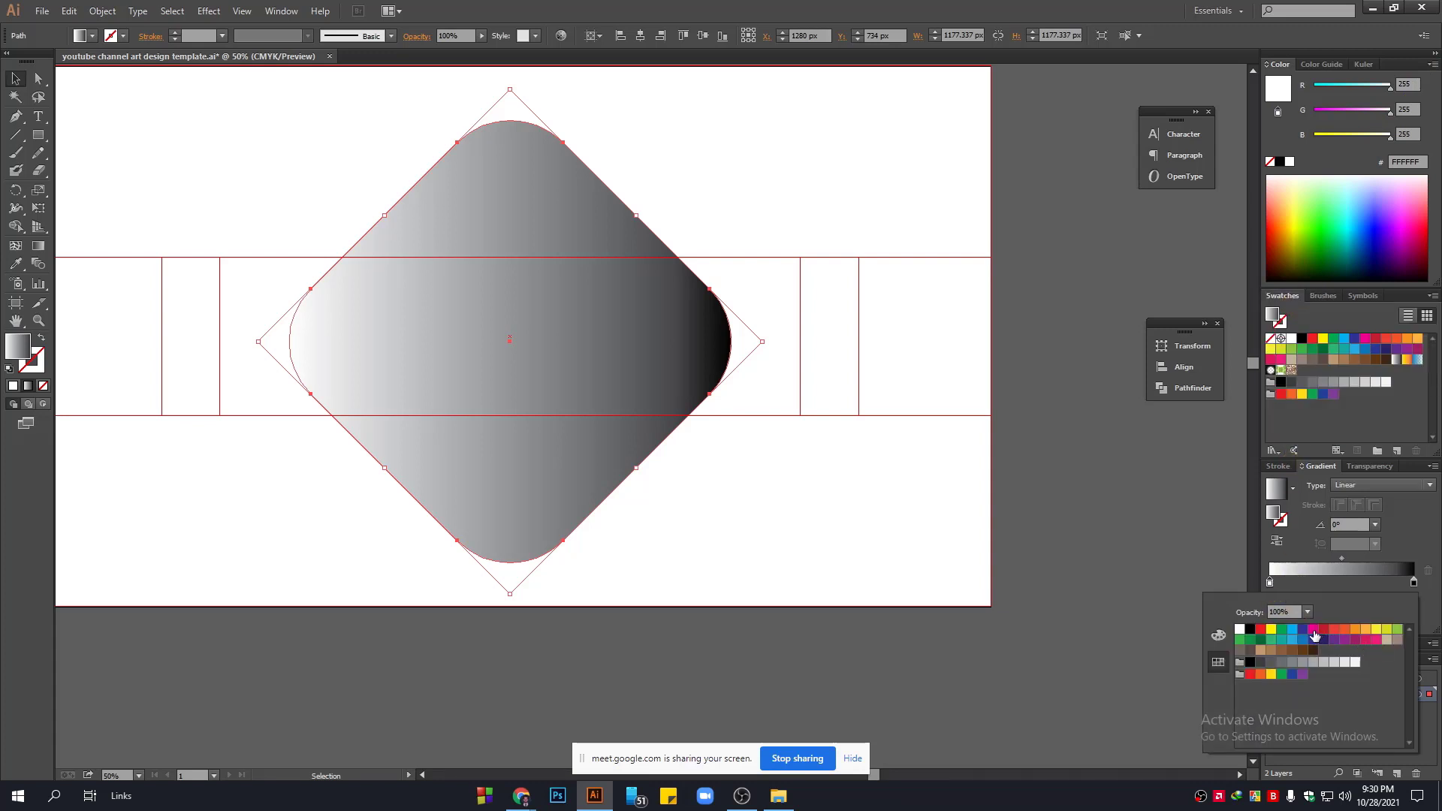
click(1365, 630)
double_click(1414, 583)
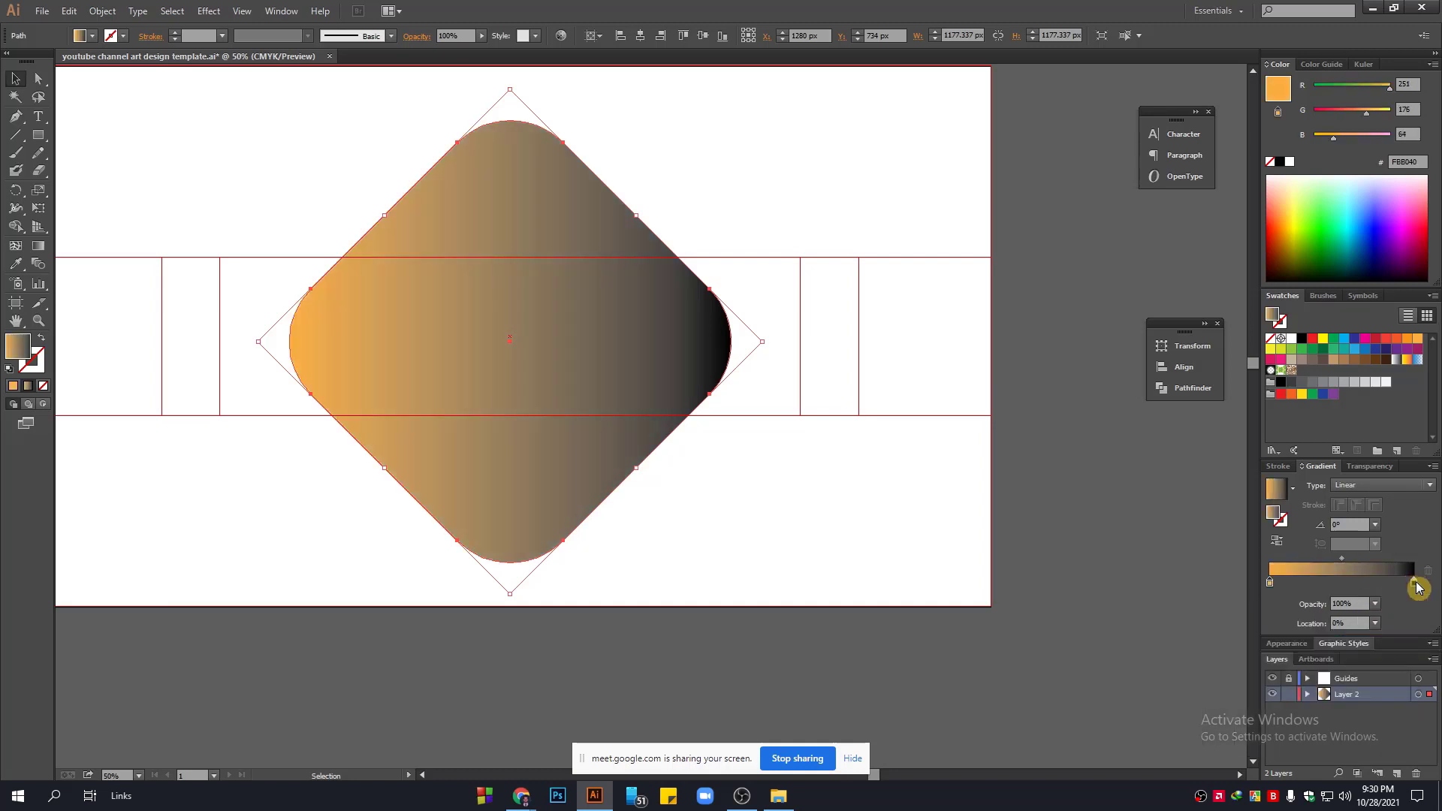
click(1324, 631)
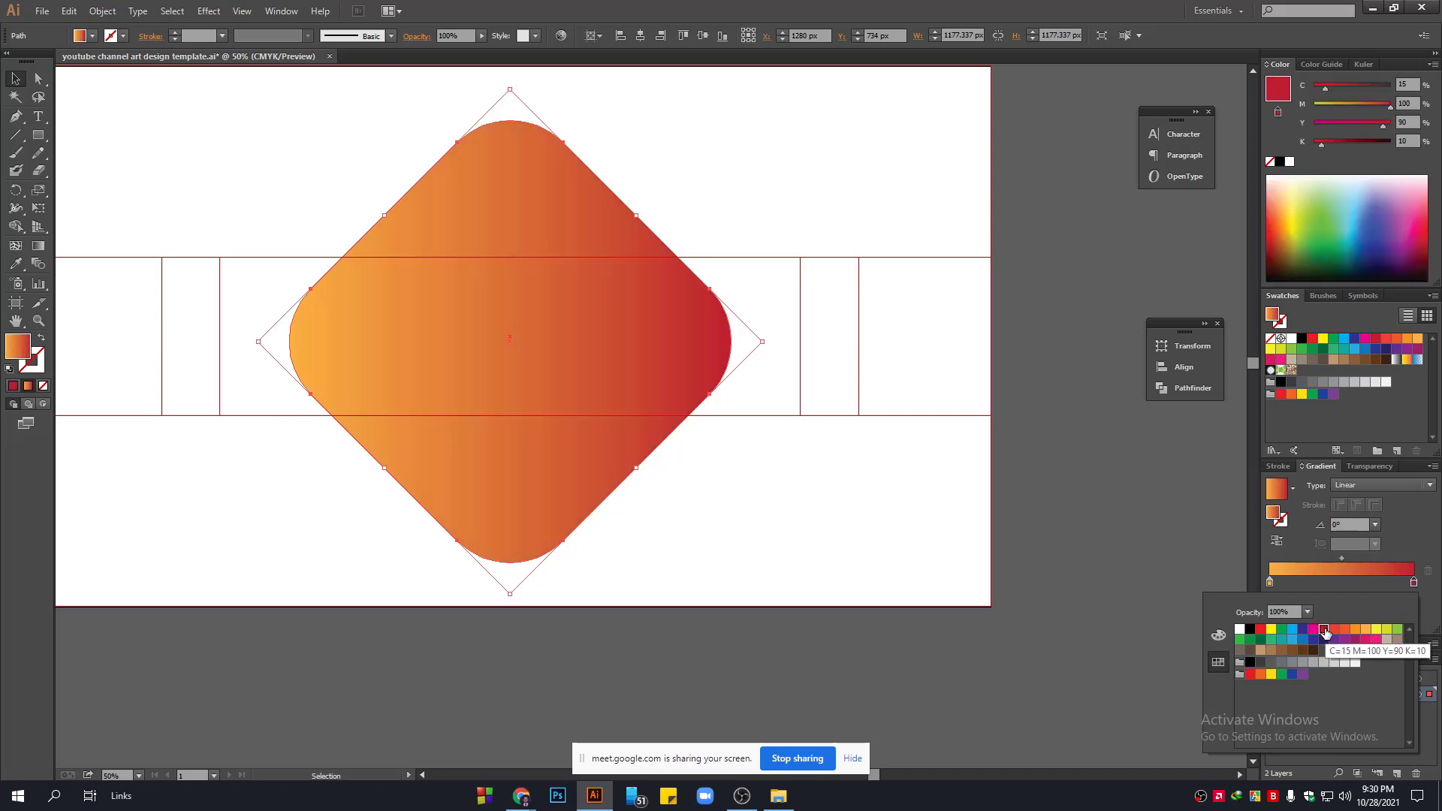
Recolor the gradient's starting stop, trying C=0 M=80 Y=95 K=0 and settling on the orange C=0 M=50 Y=100 K=0 swatch.
click(1269, 581)
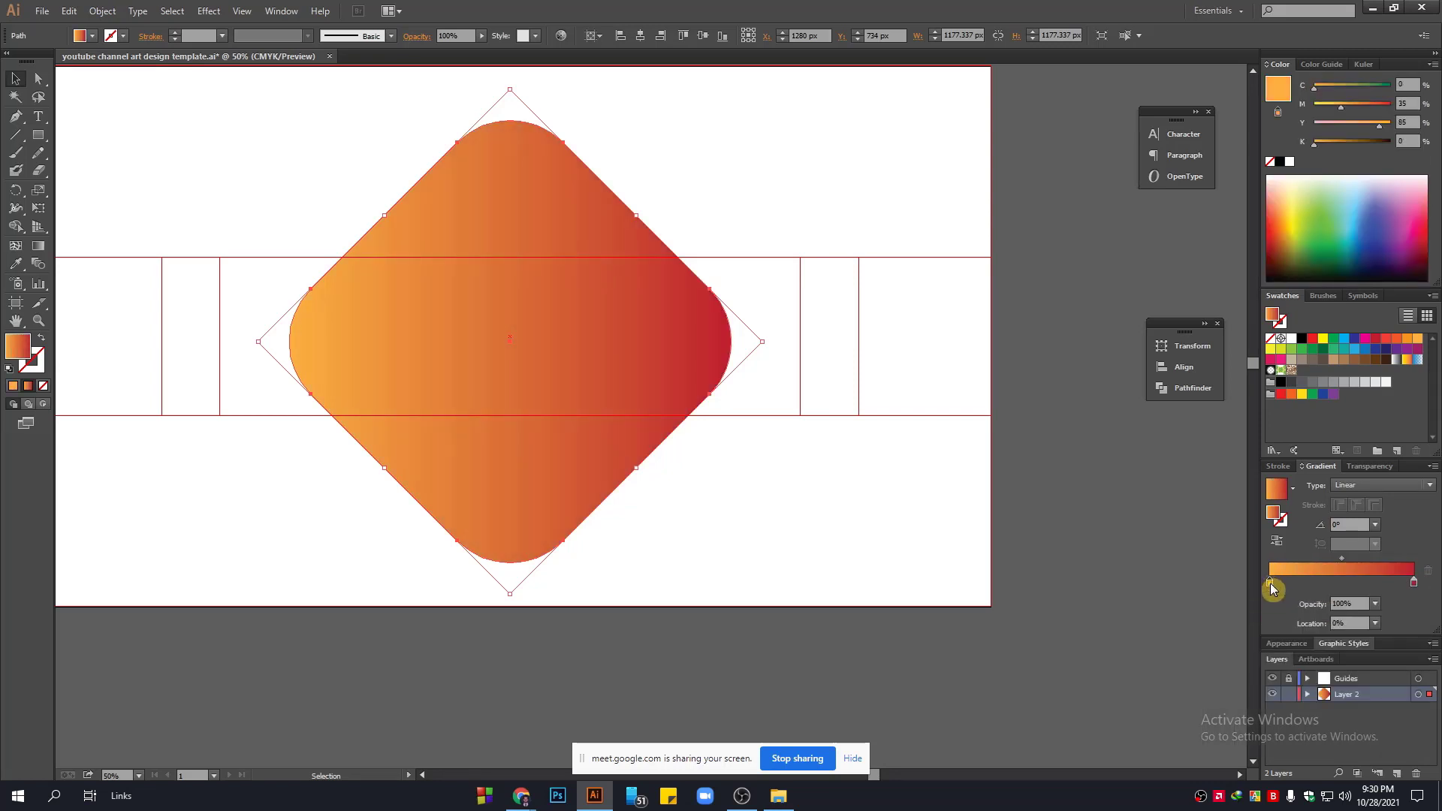
double_click(1269, 580)
click(1345, 630)
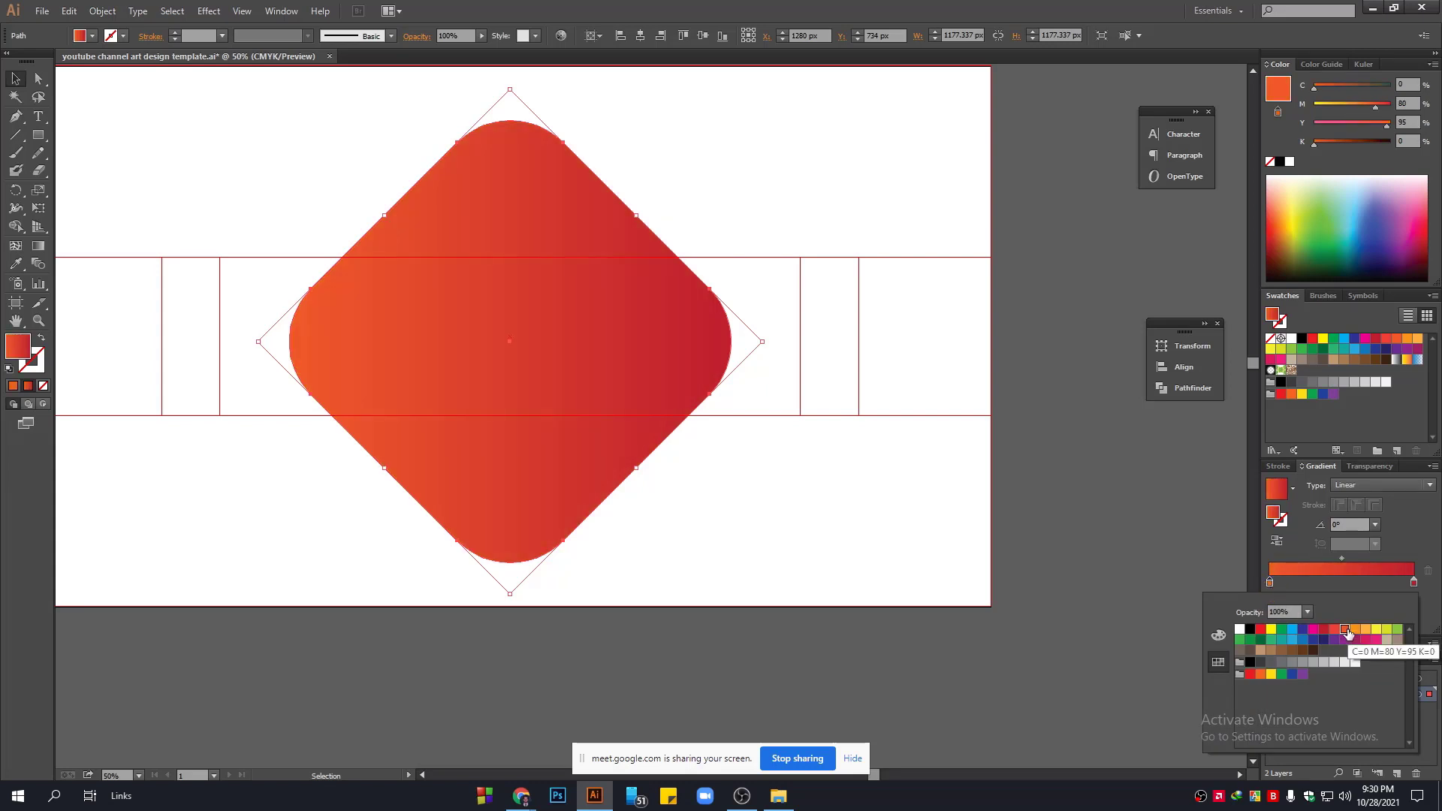
click(1354, 631)
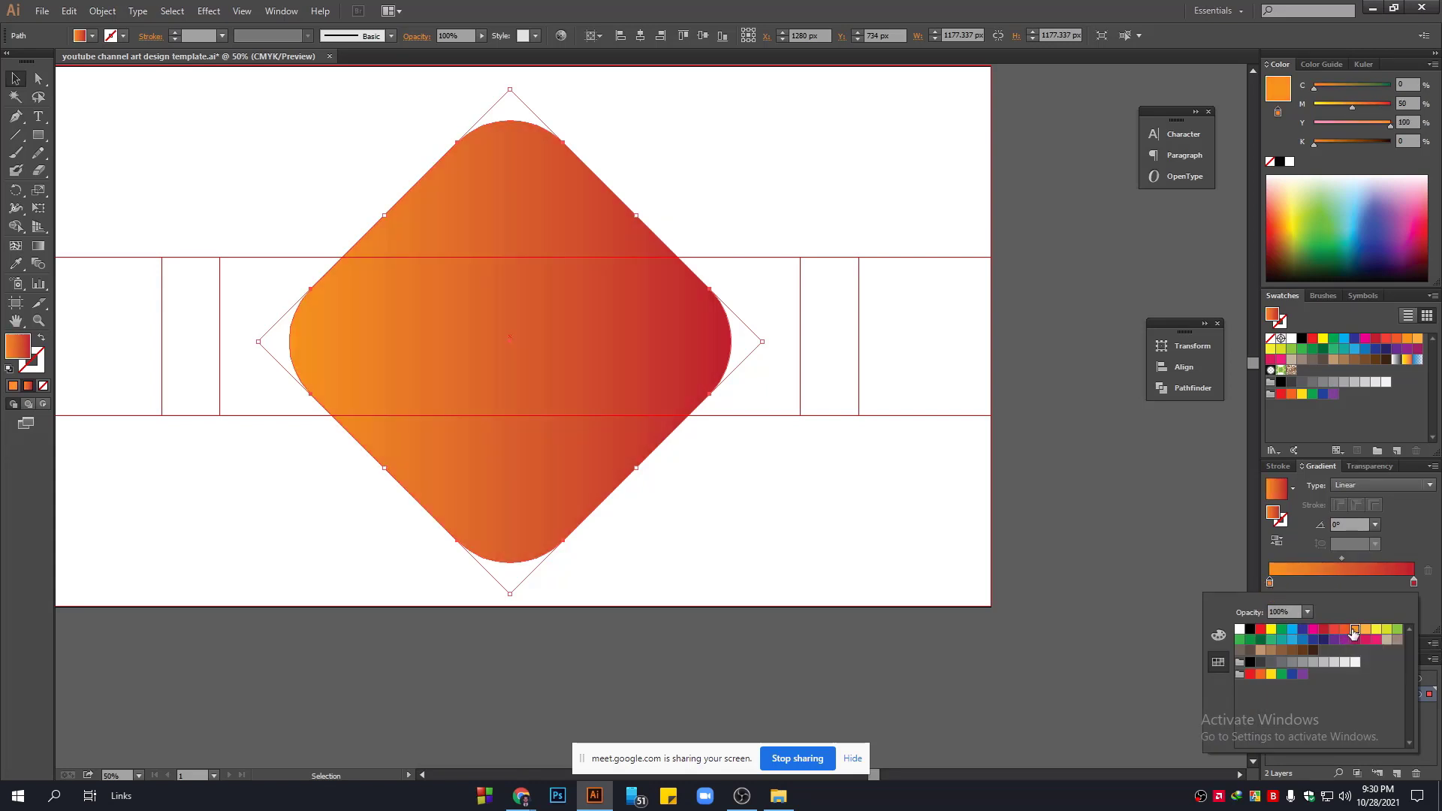
click(1025, 549)
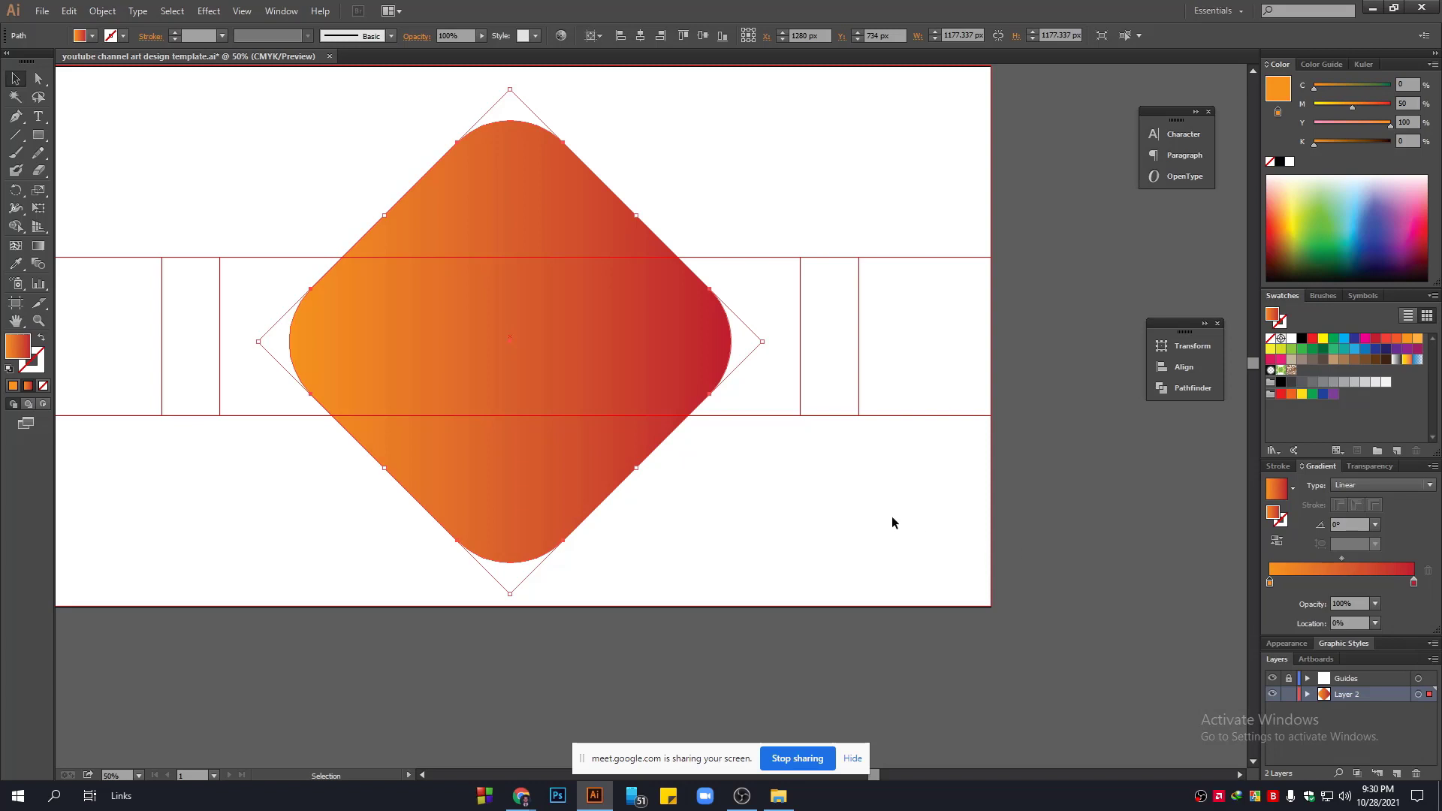
click(891, 516)
scroll(891, 516, down, 1)
drag(927, 475, 818, 532)
click(713, 428)
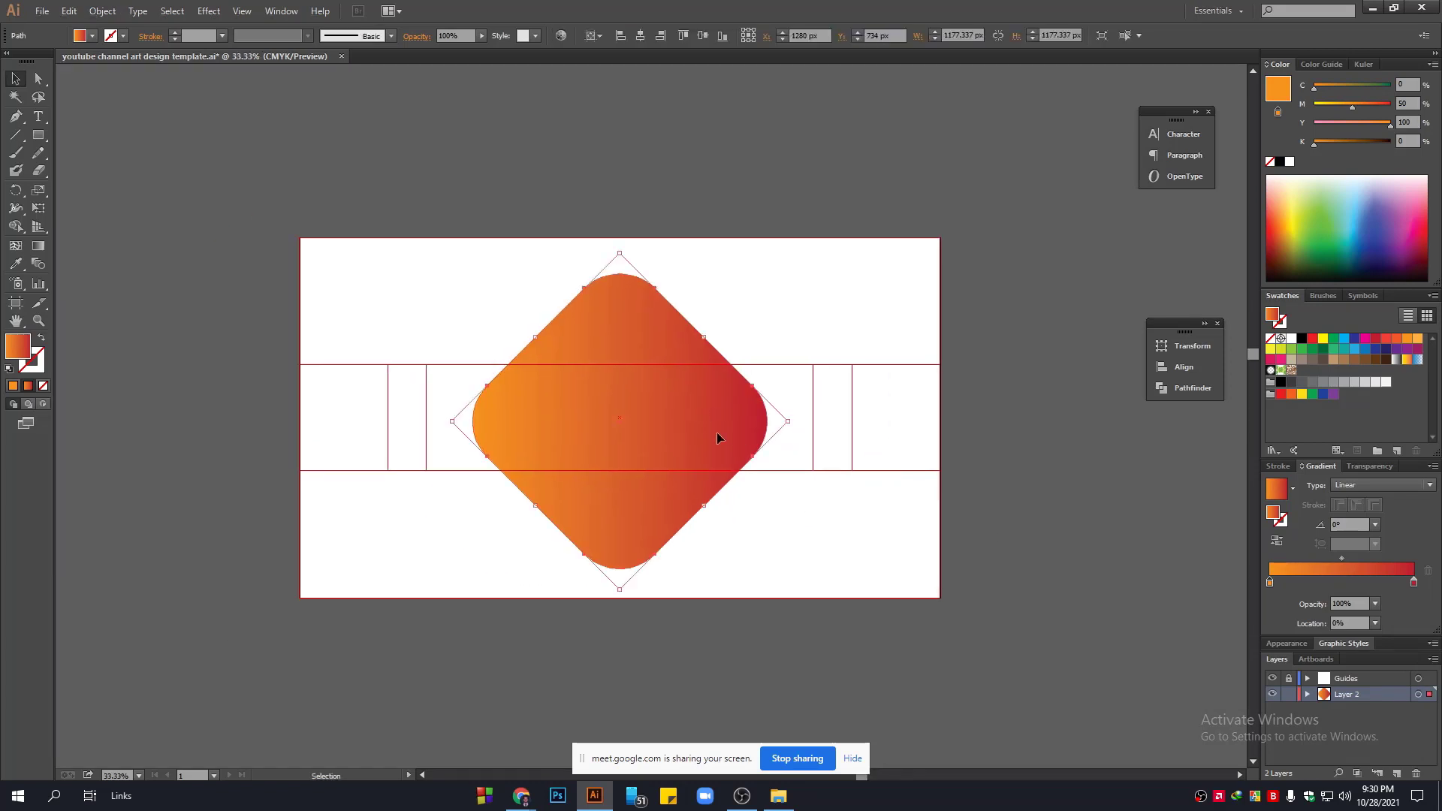
key(ctrl+equal)
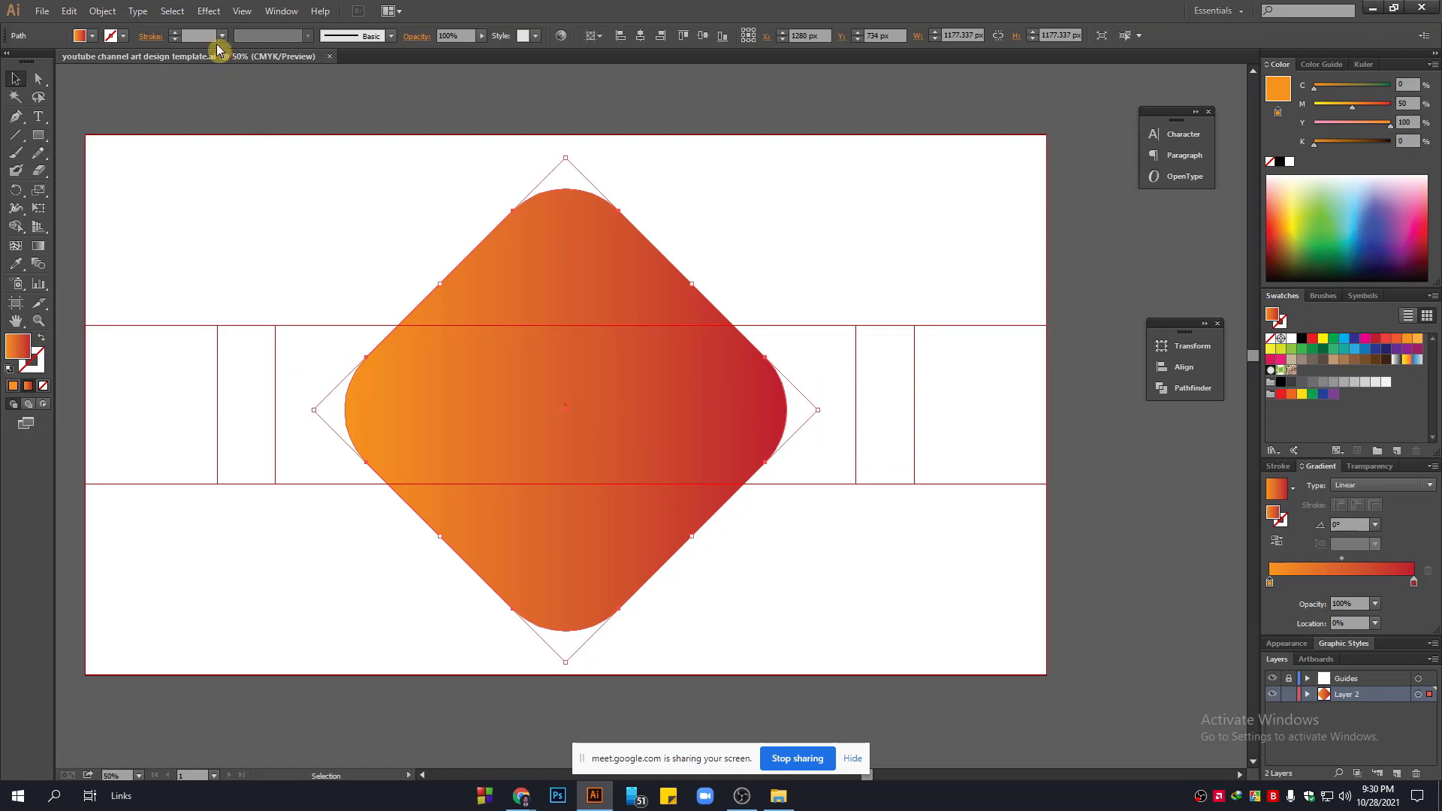
click(211, 17)
click(993, 333)
drag(971, 300, 945, 360)
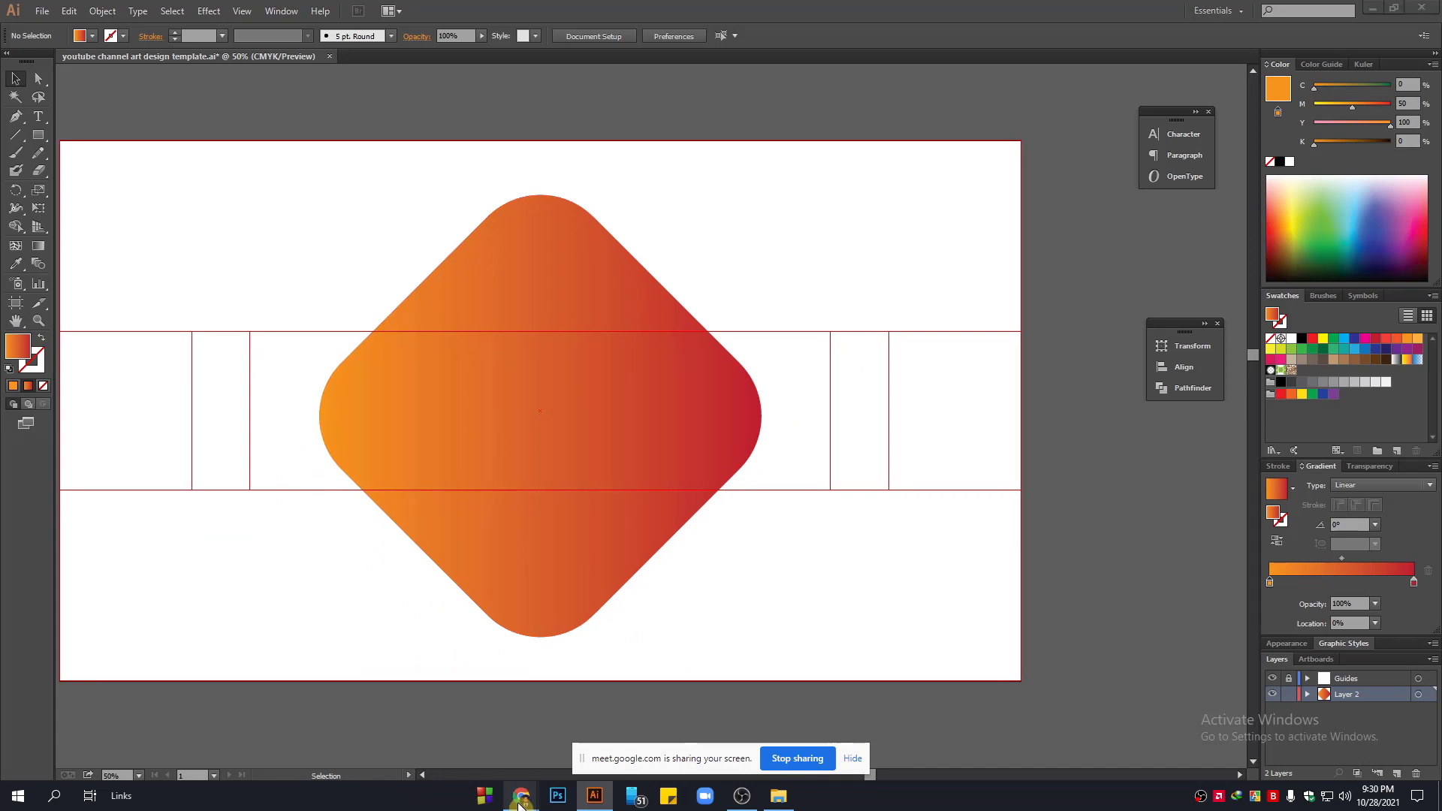
Switch to the Google image results in Chrome and begin entering a new search starting with "men f".
click(481, 723)
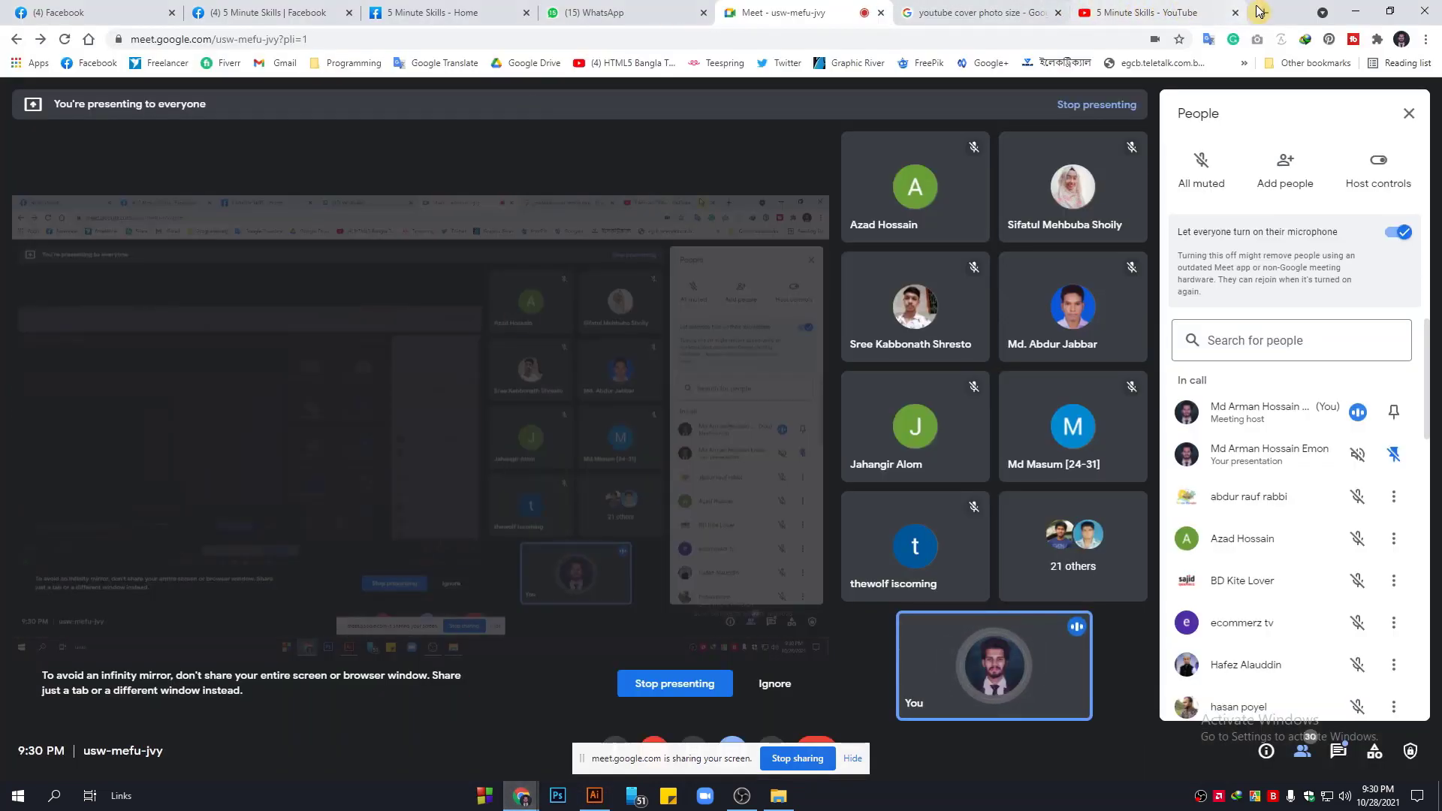
click(976, 12)
click(937, 39)
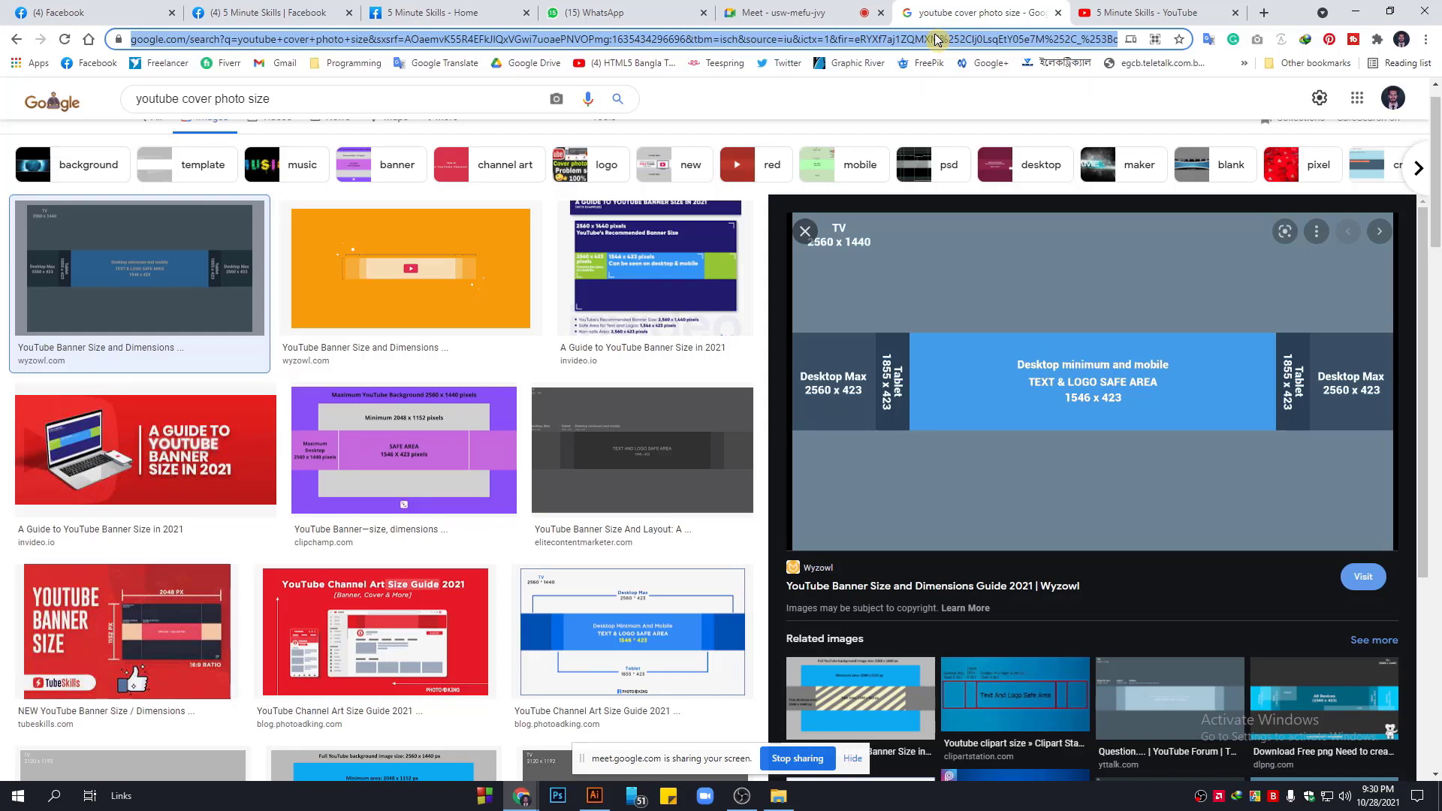
text(men f)
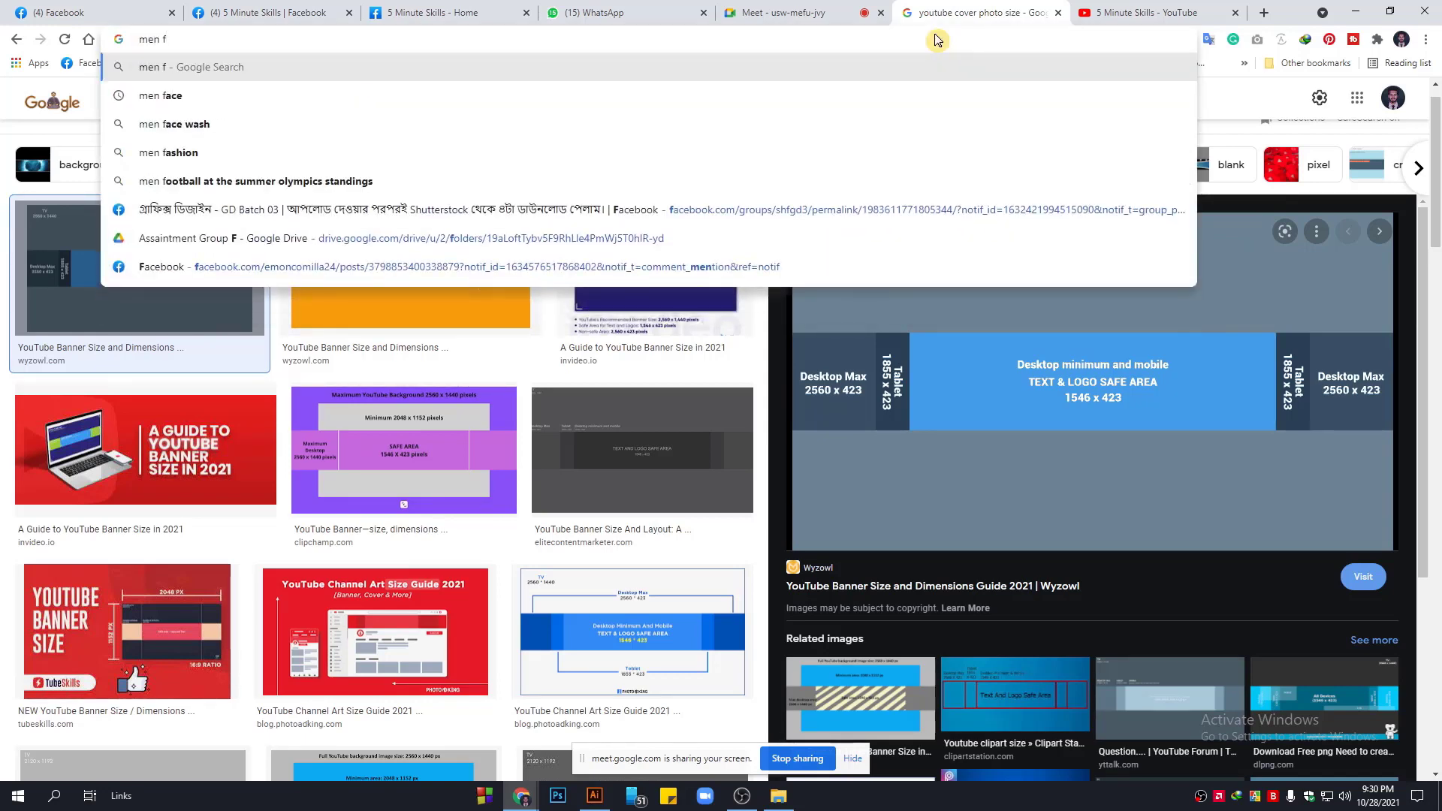
Search Google for "man png image" and show the image results.
key(BackSpace)
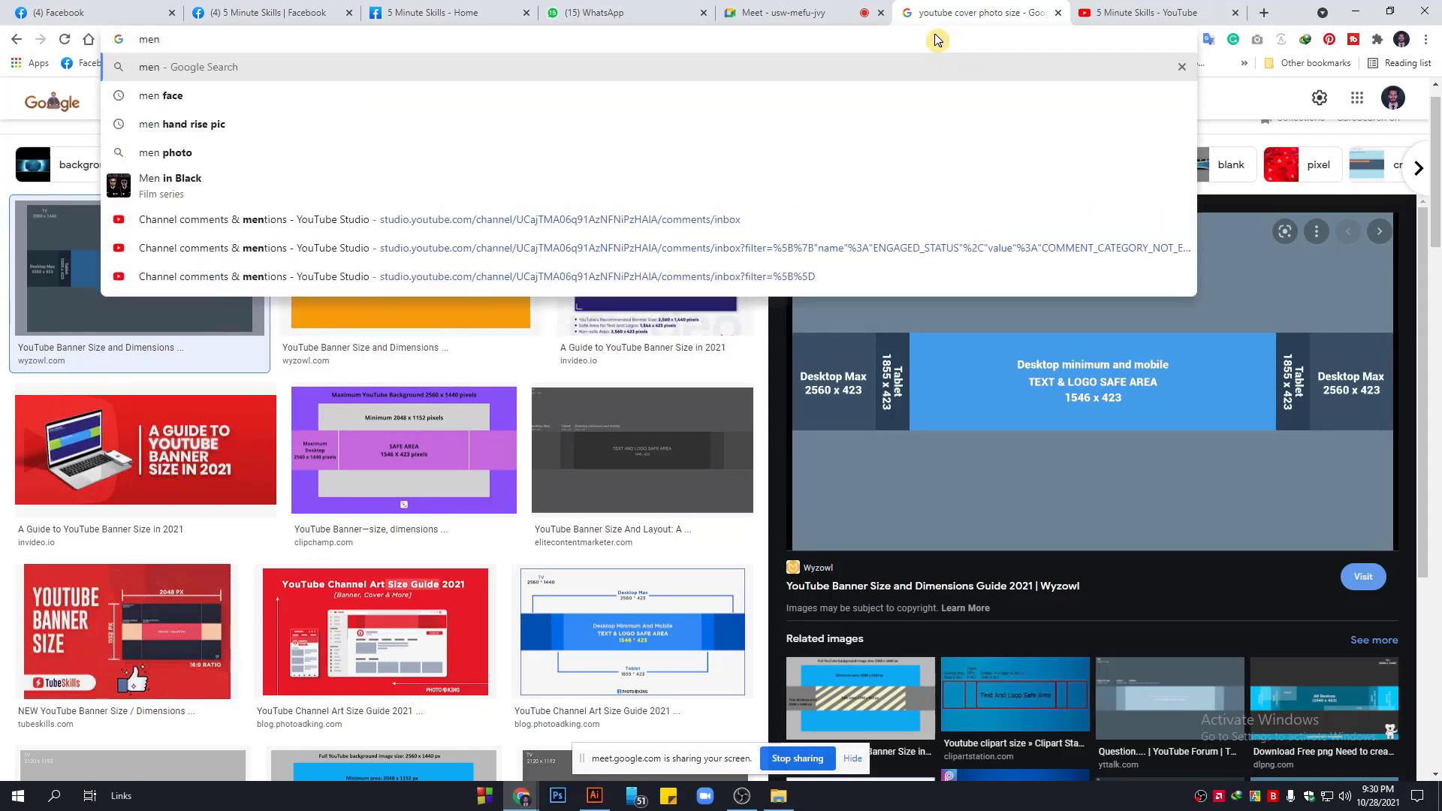
text(png)
key(Down)
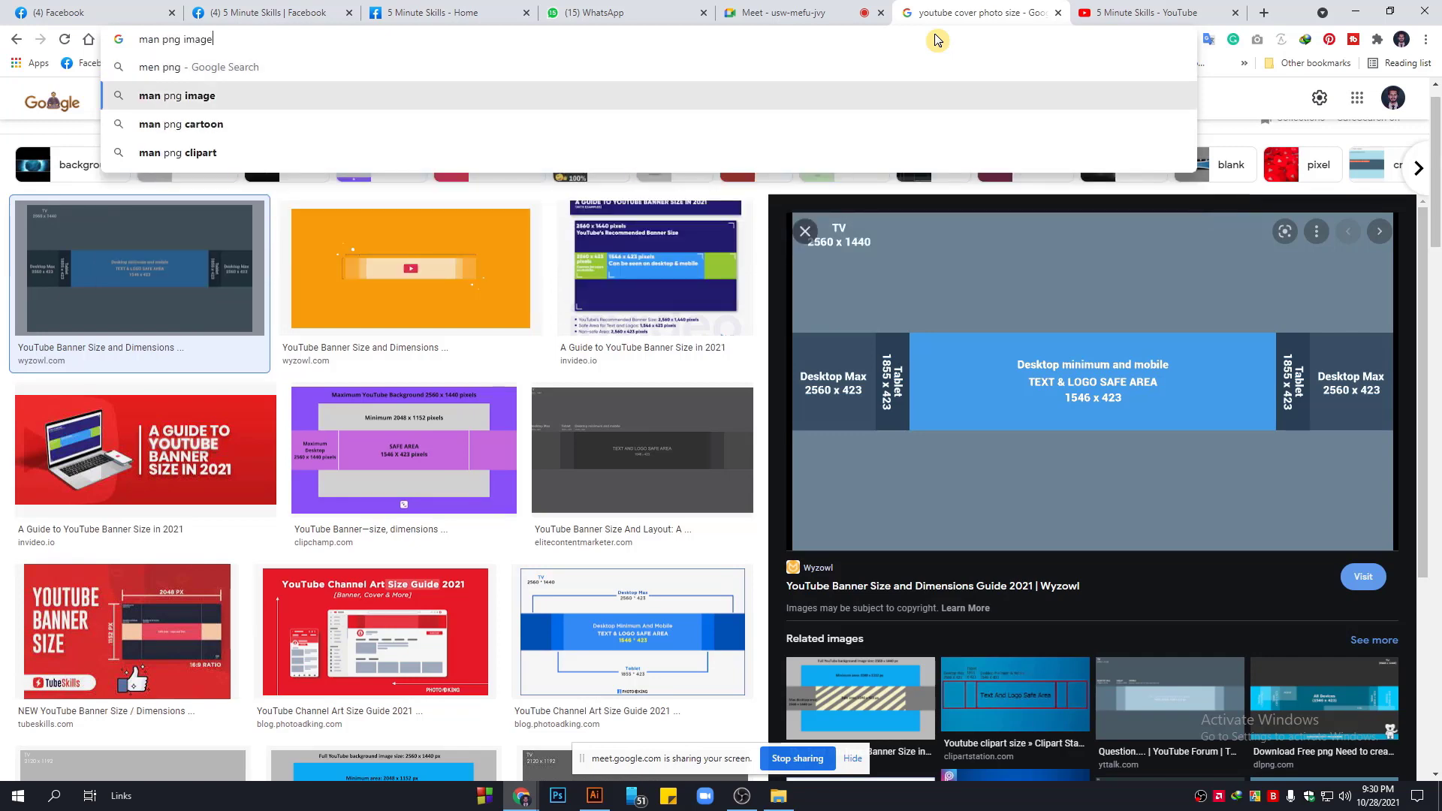
key(Return)
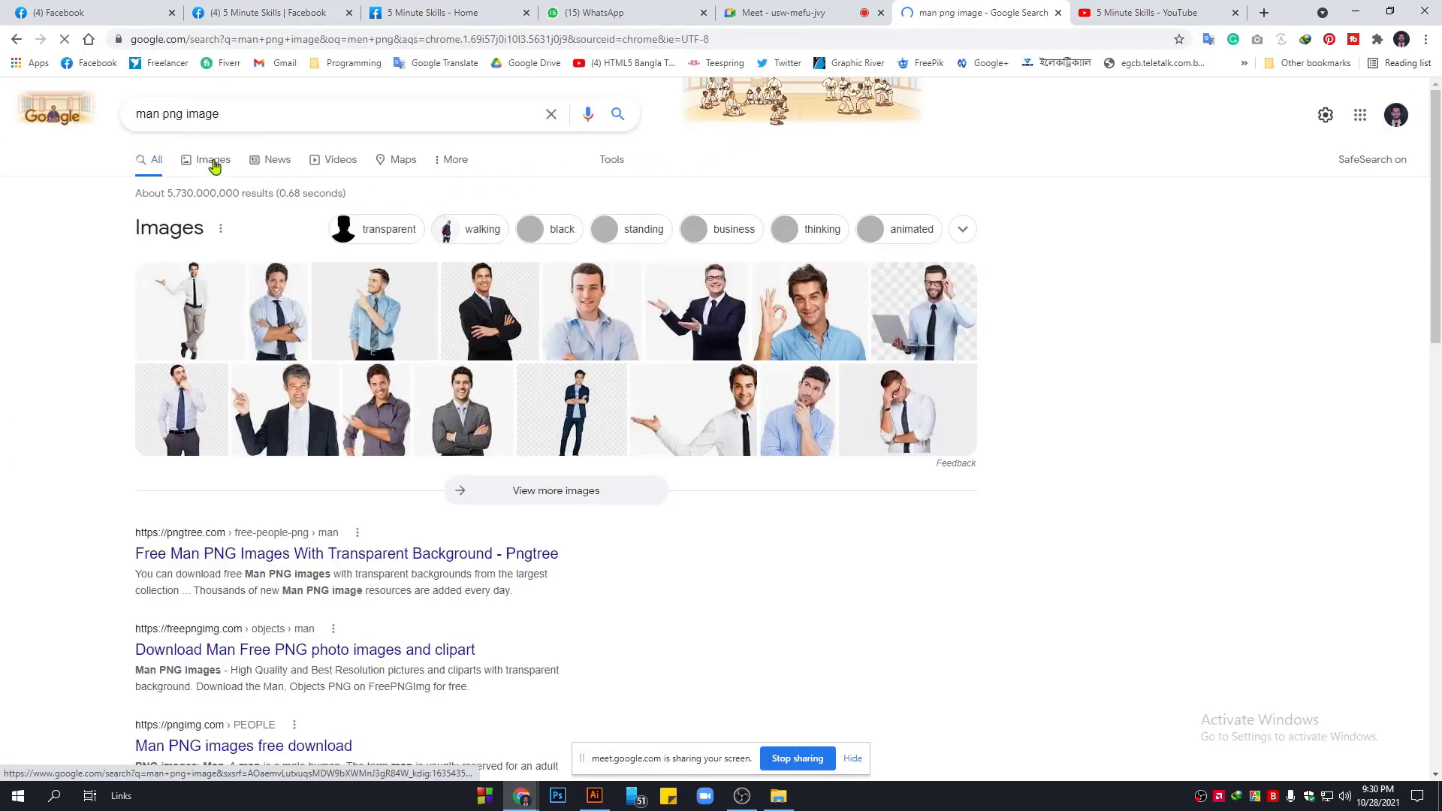
click(213, 164)
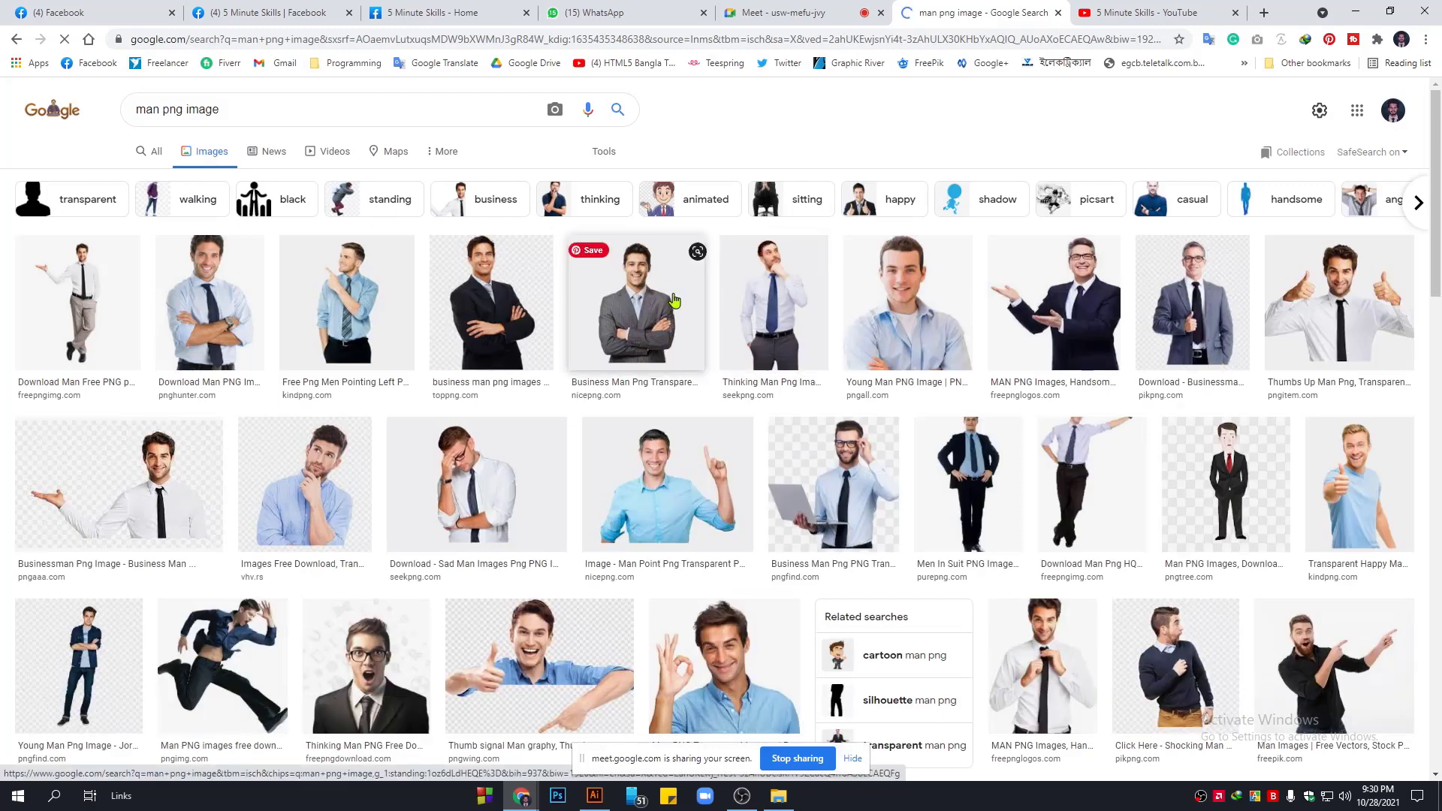
Preview the PNGHunter man in a blue shirt and the NicePNG businessman, and open the NicePNG image's page in a new tab.
click(229, 295)
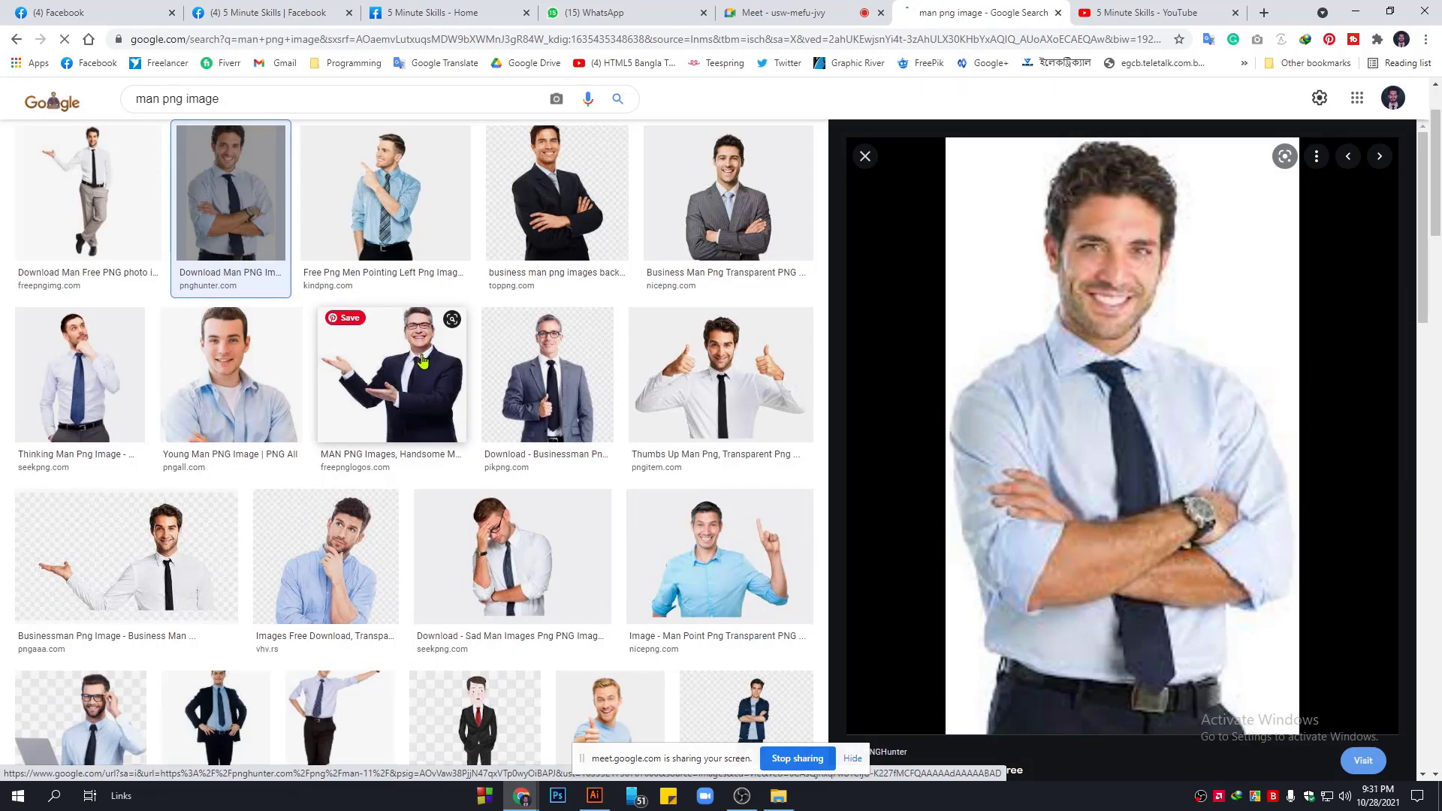
click(736, 189)
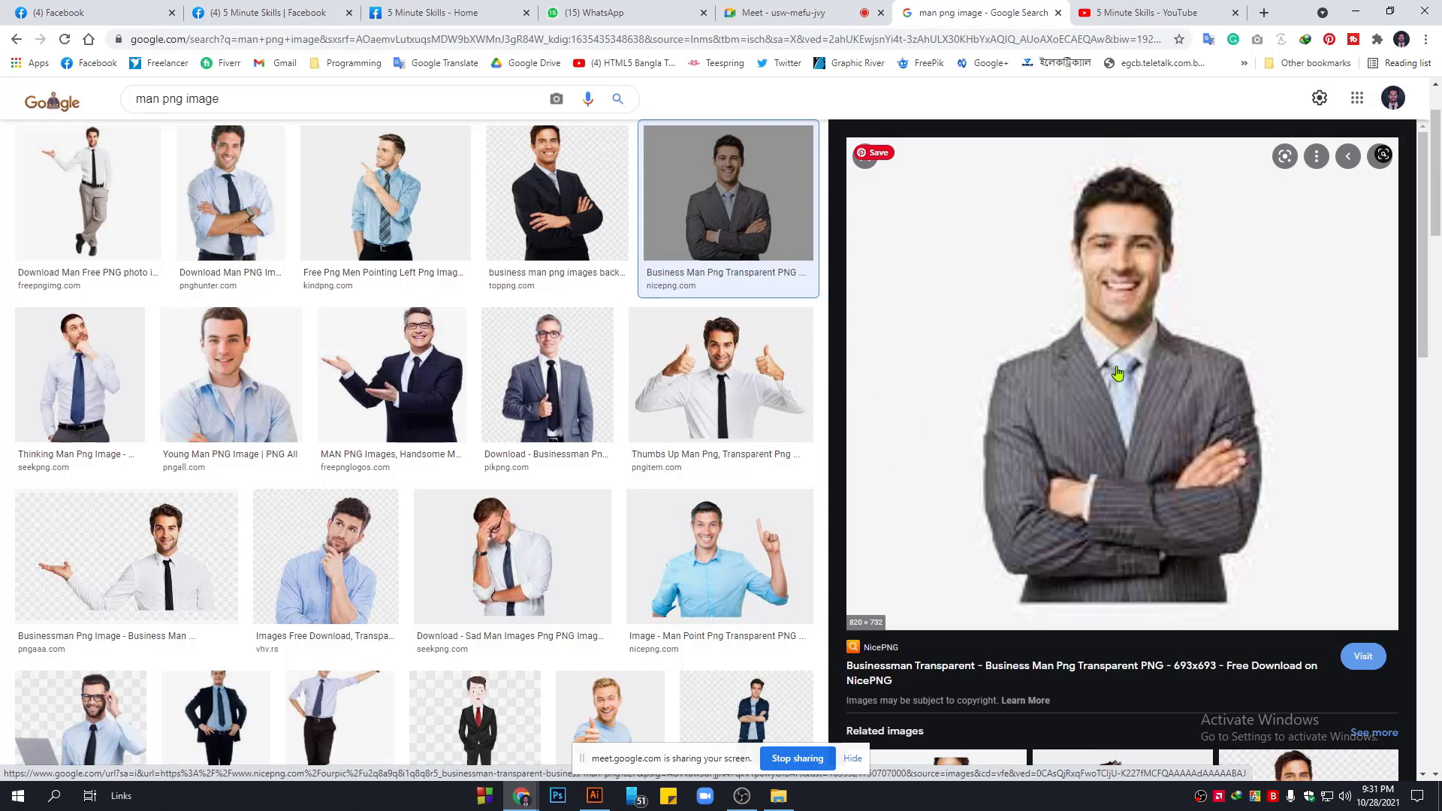
click(1090, 419)
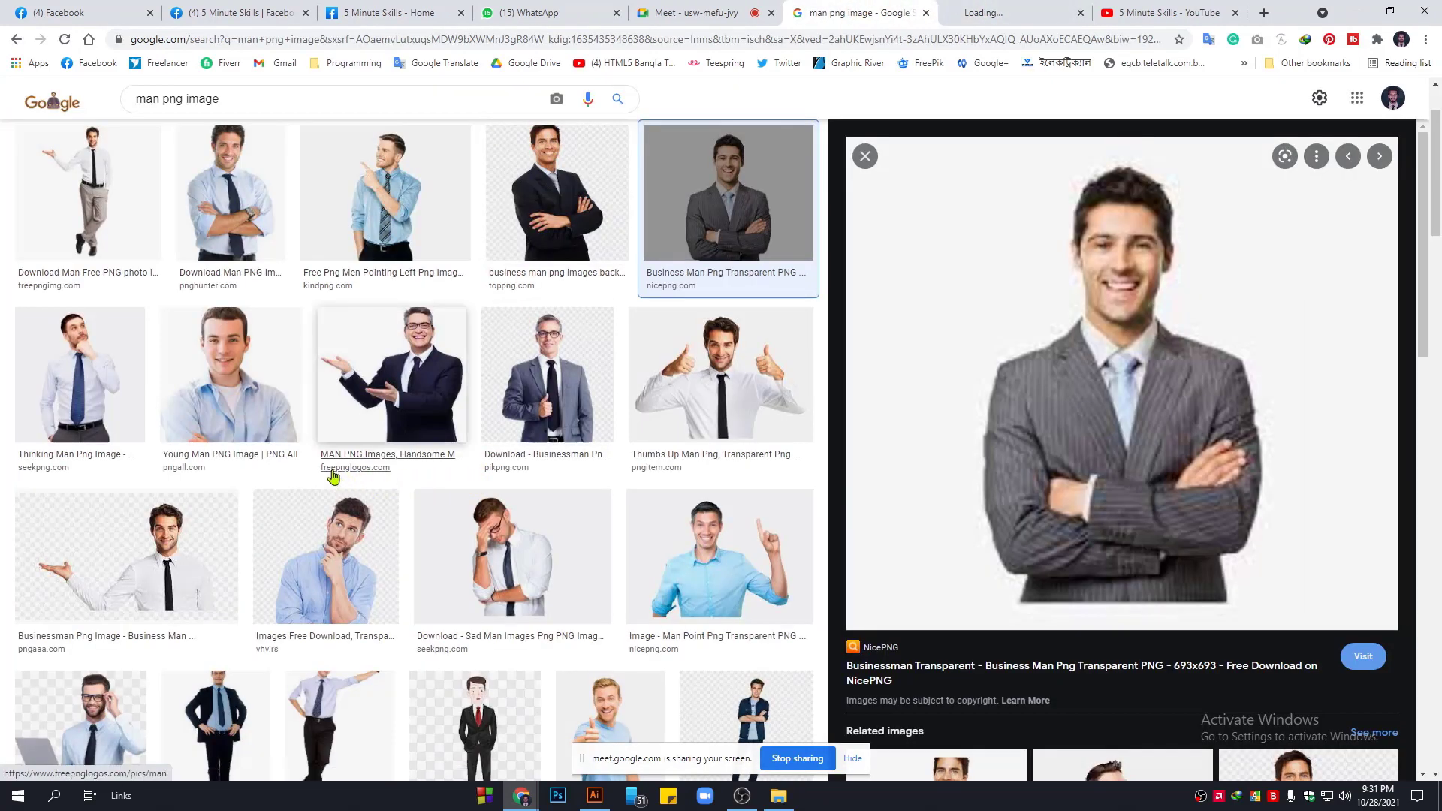
Preview the PNGHunter man with crossed arms again and check whether the NicePNG page has loaded.
click(231, 194)
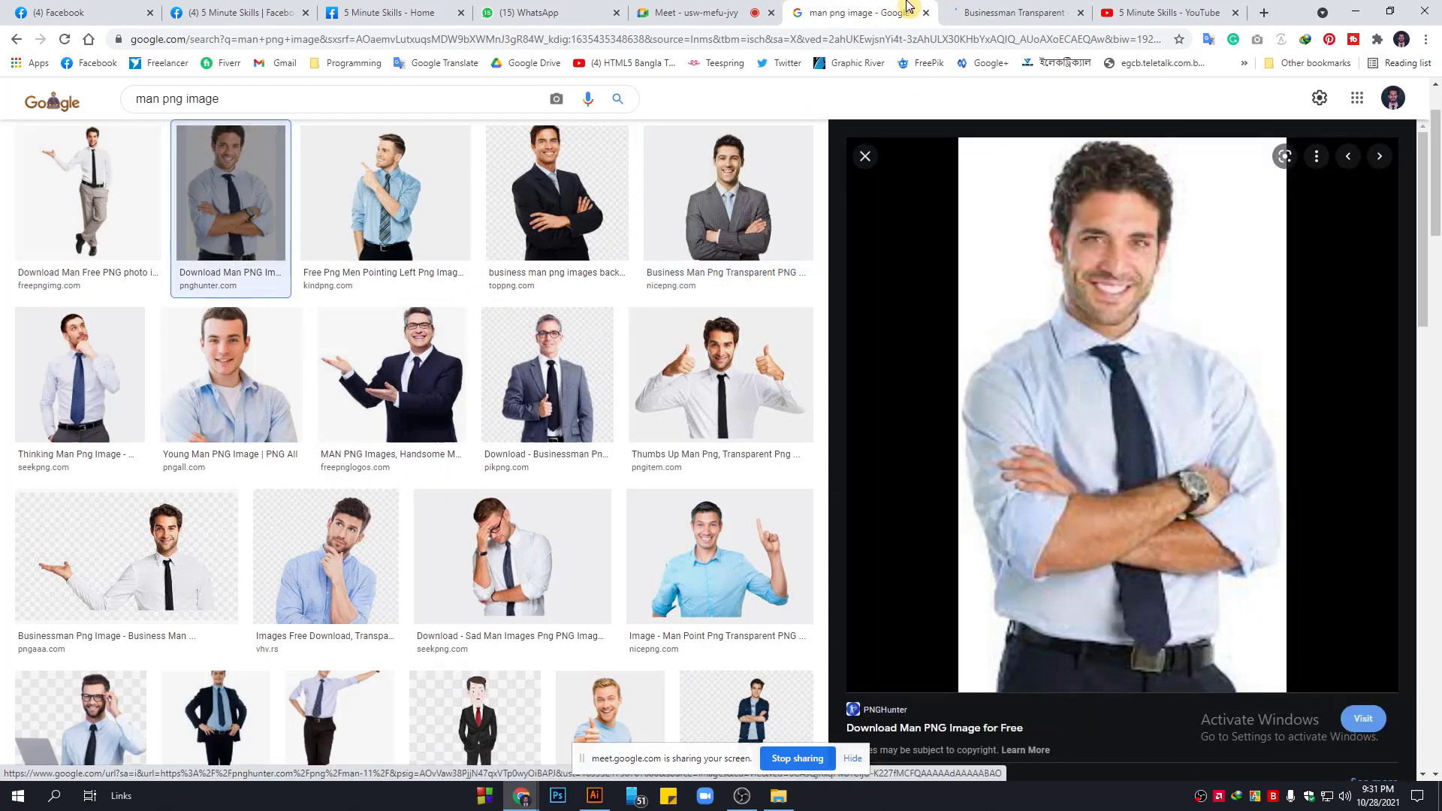
click(986, 6)
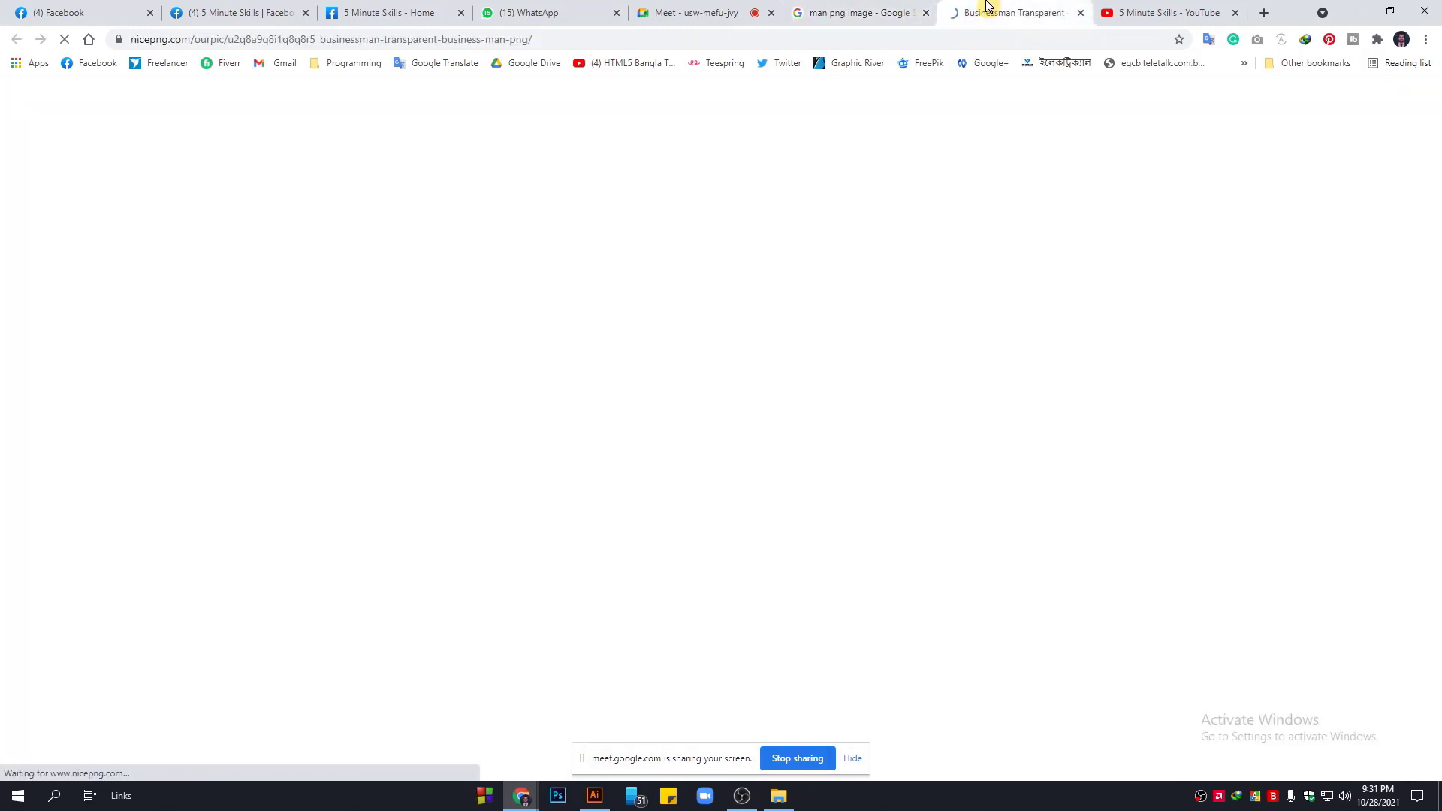
click(891, 11)
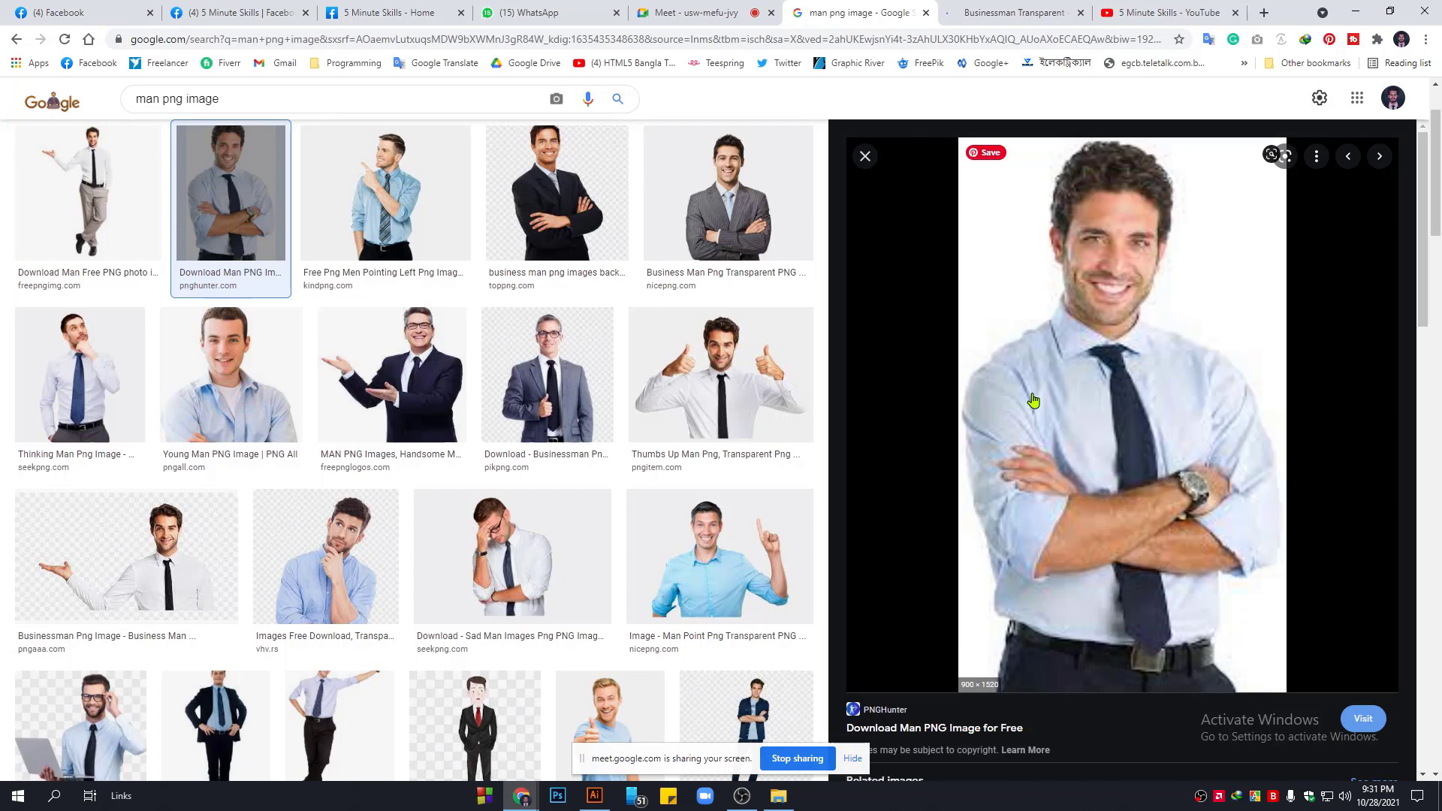
click(596, 797)
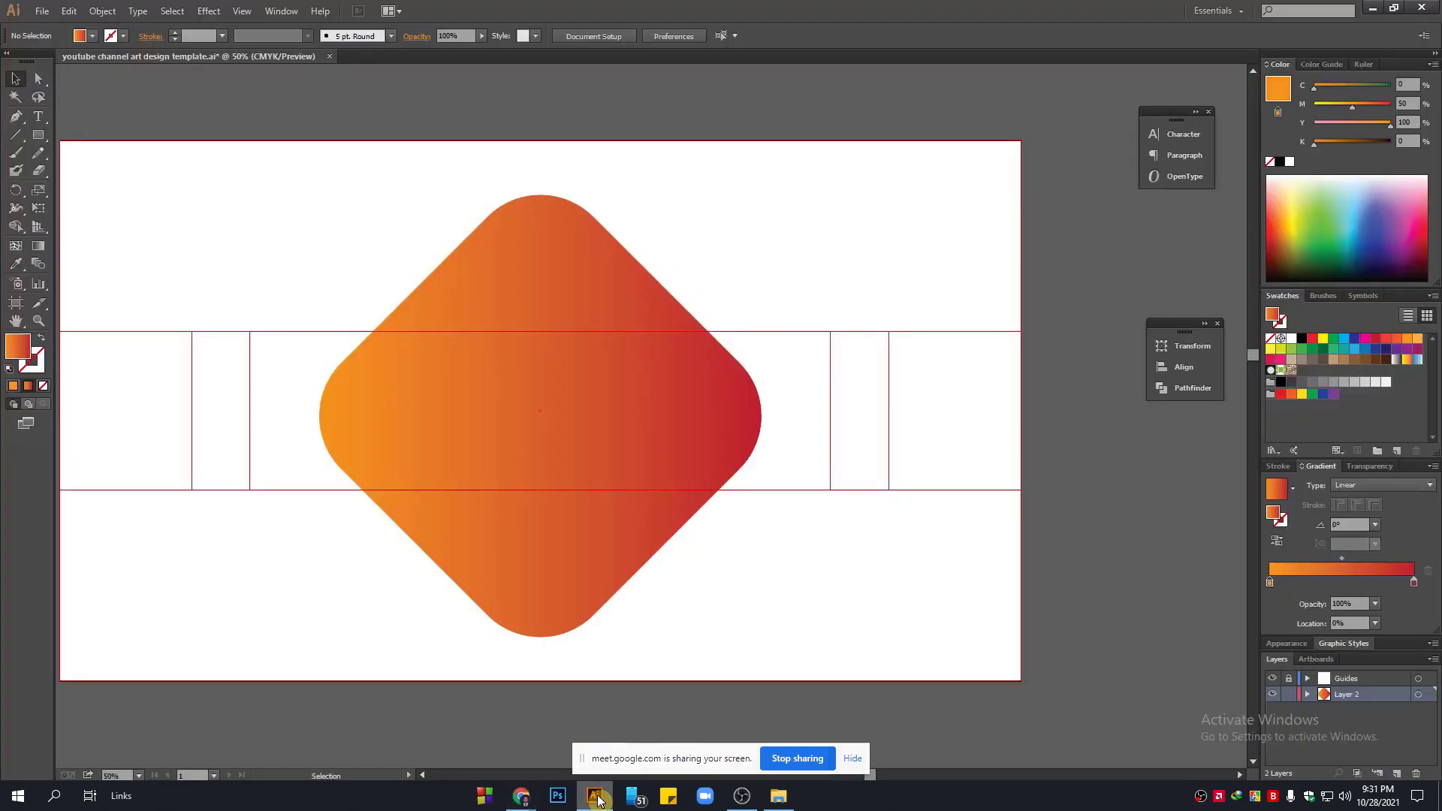
click(41, 11)
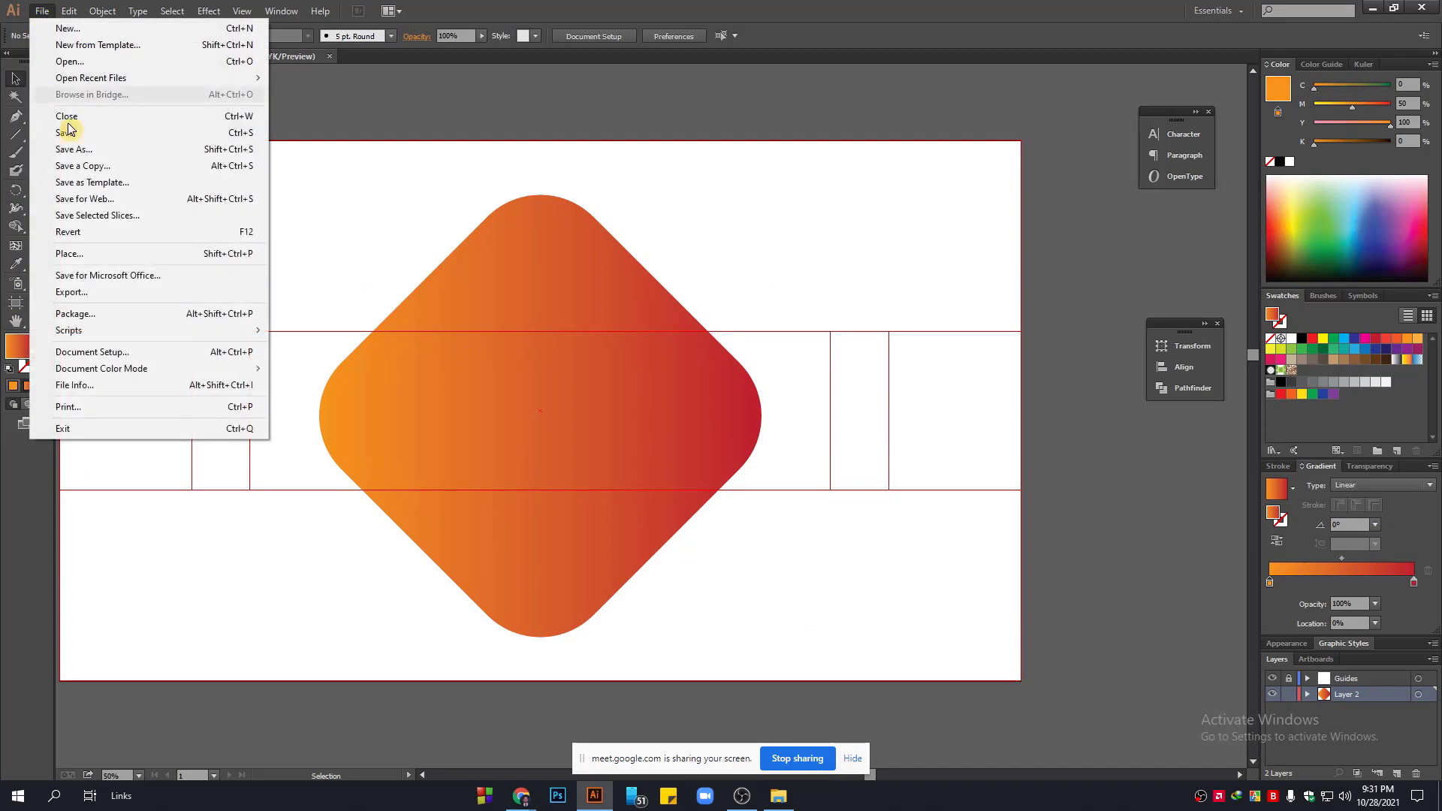
click(88, 255)
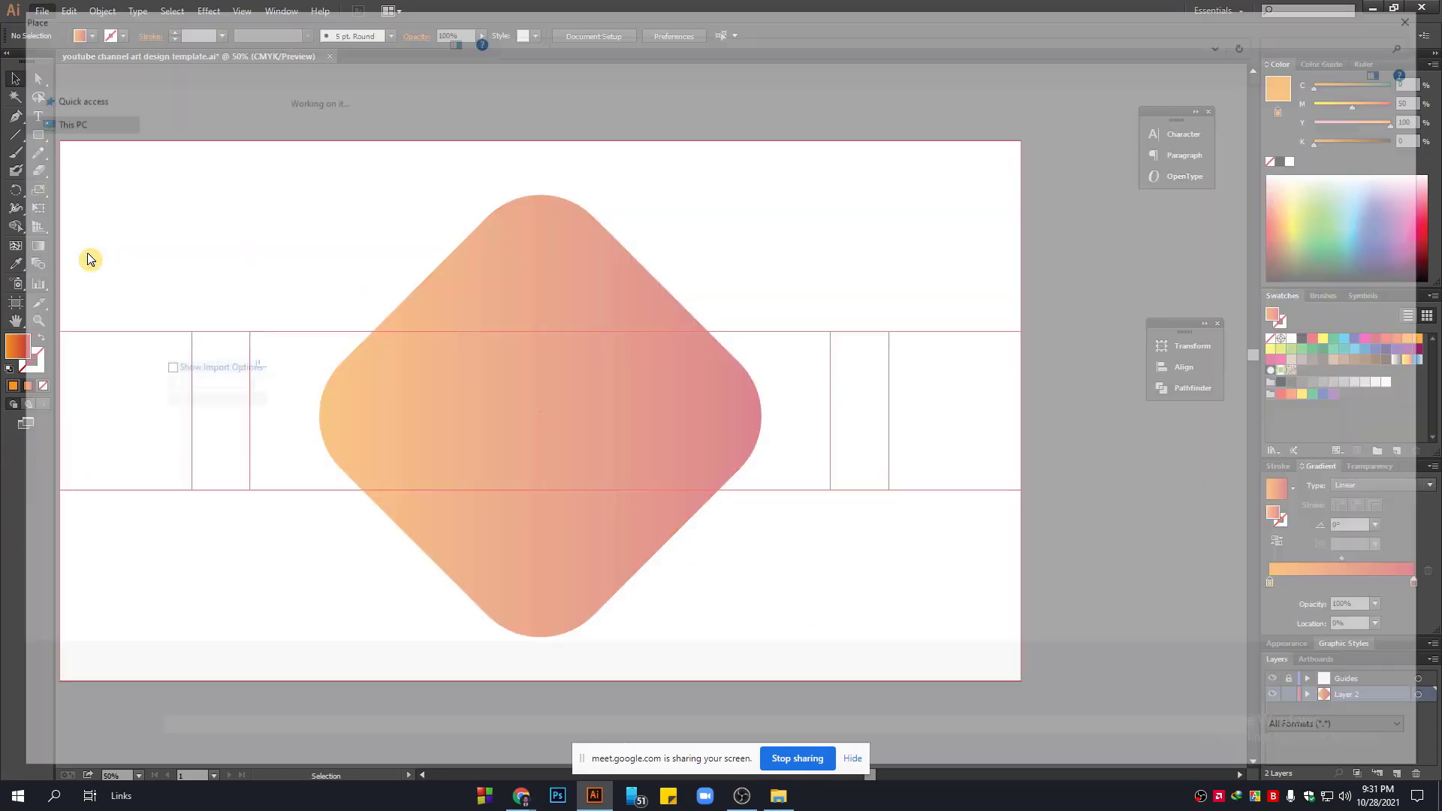
click(46, 117)
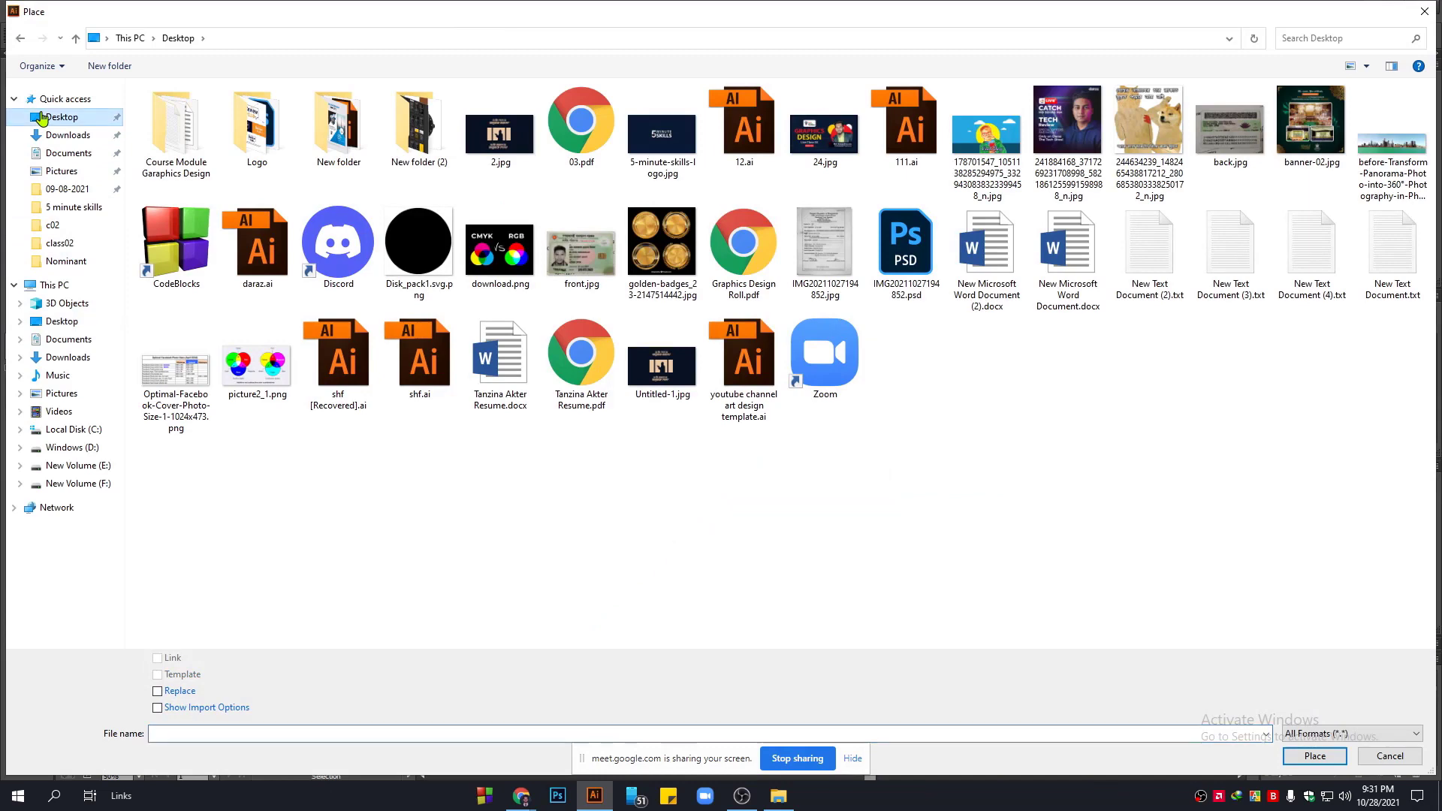
click(1424, 11)
Switch back to Chrome and look over the NicePNG businessman page.
mouse_move(521, 796)
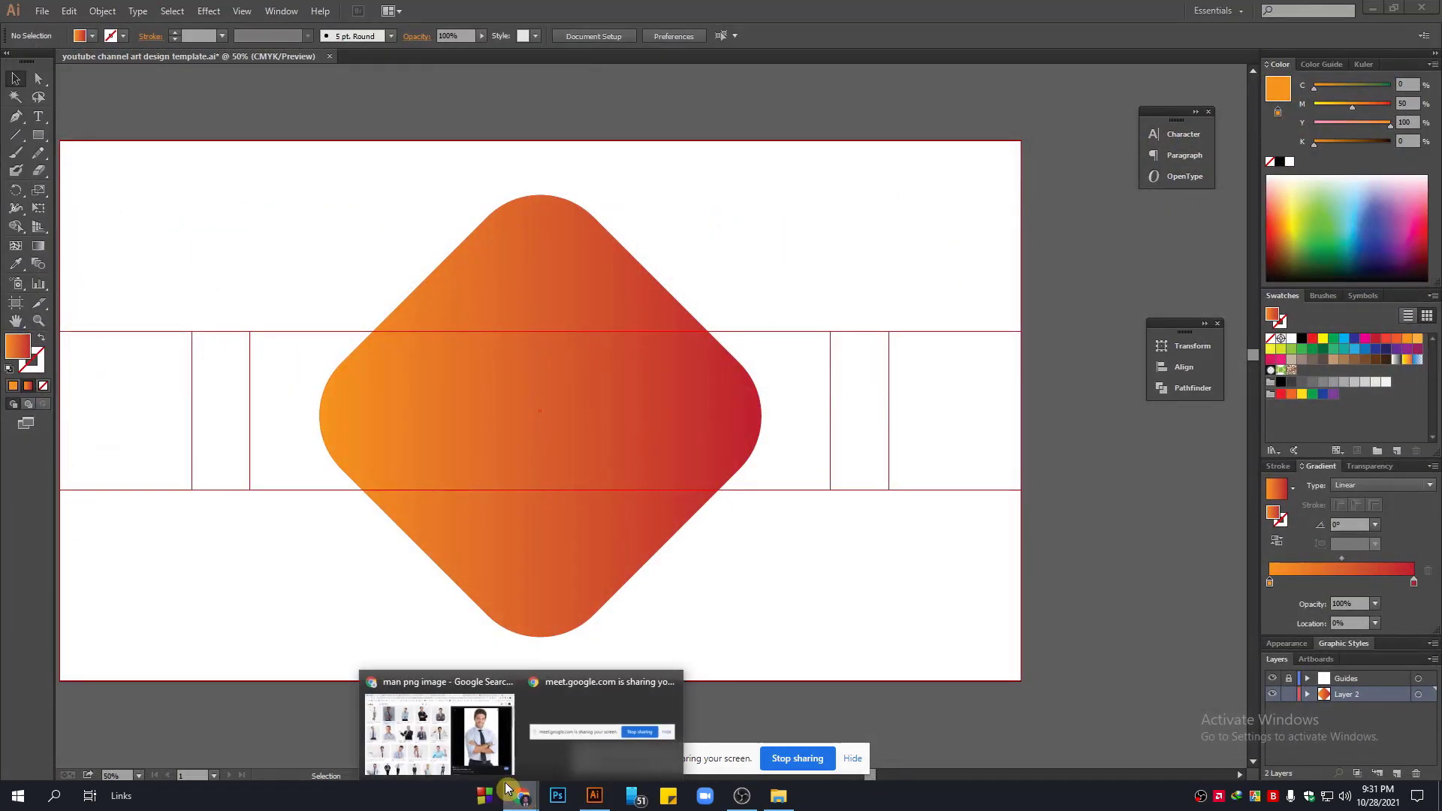
click(440, 733)
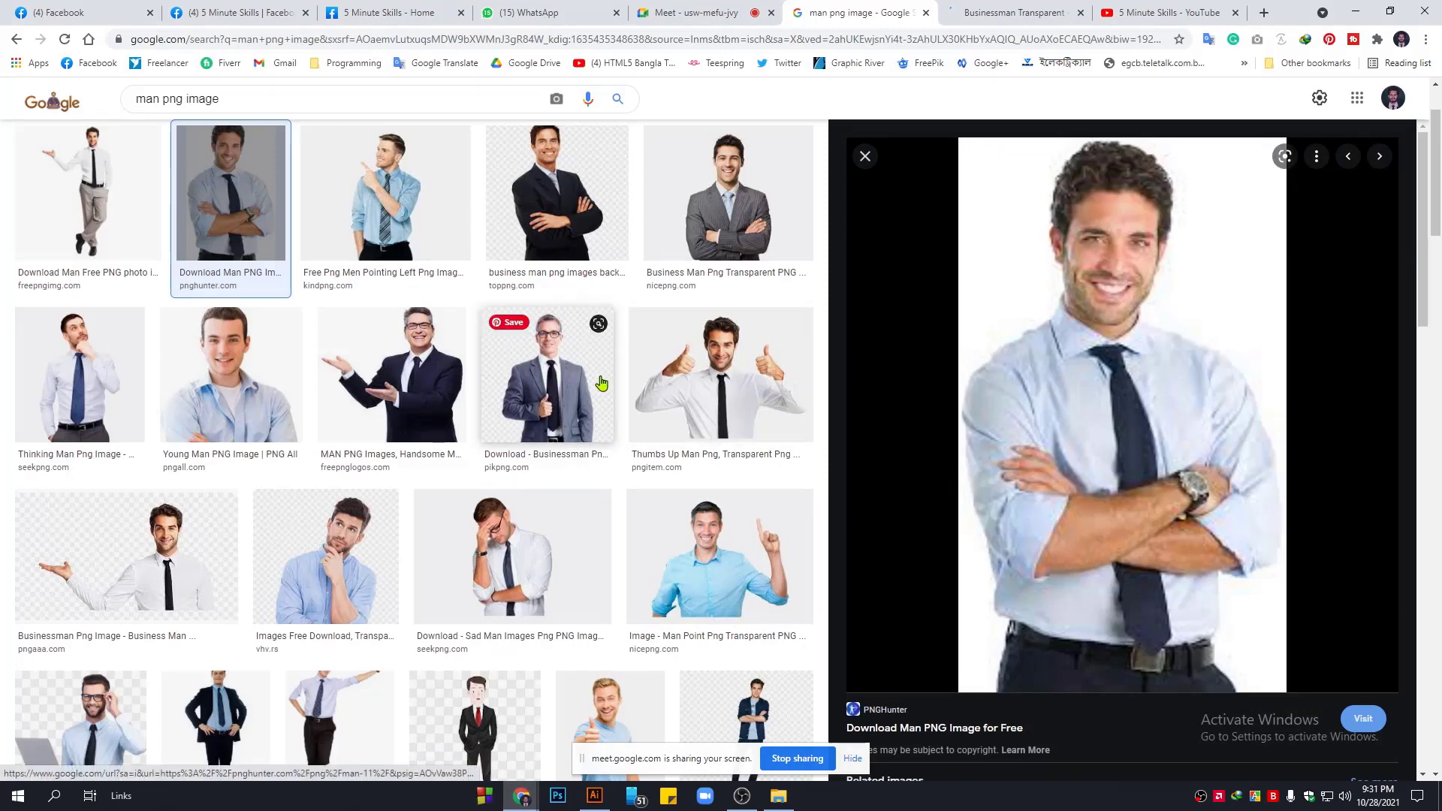
scroll(1139, 391, up, 1)
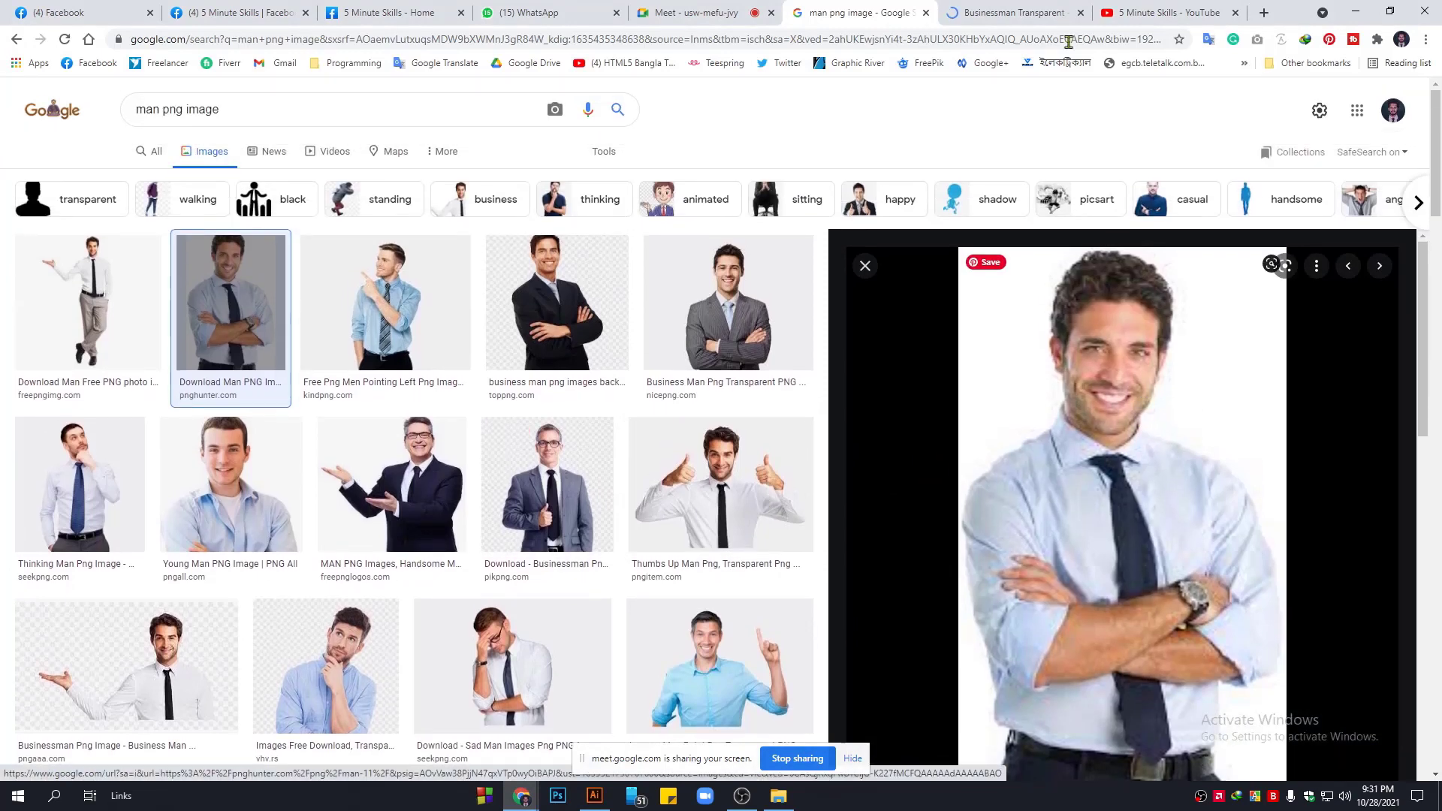
click(1014, 13)
scroll(718, 478, down, 3)
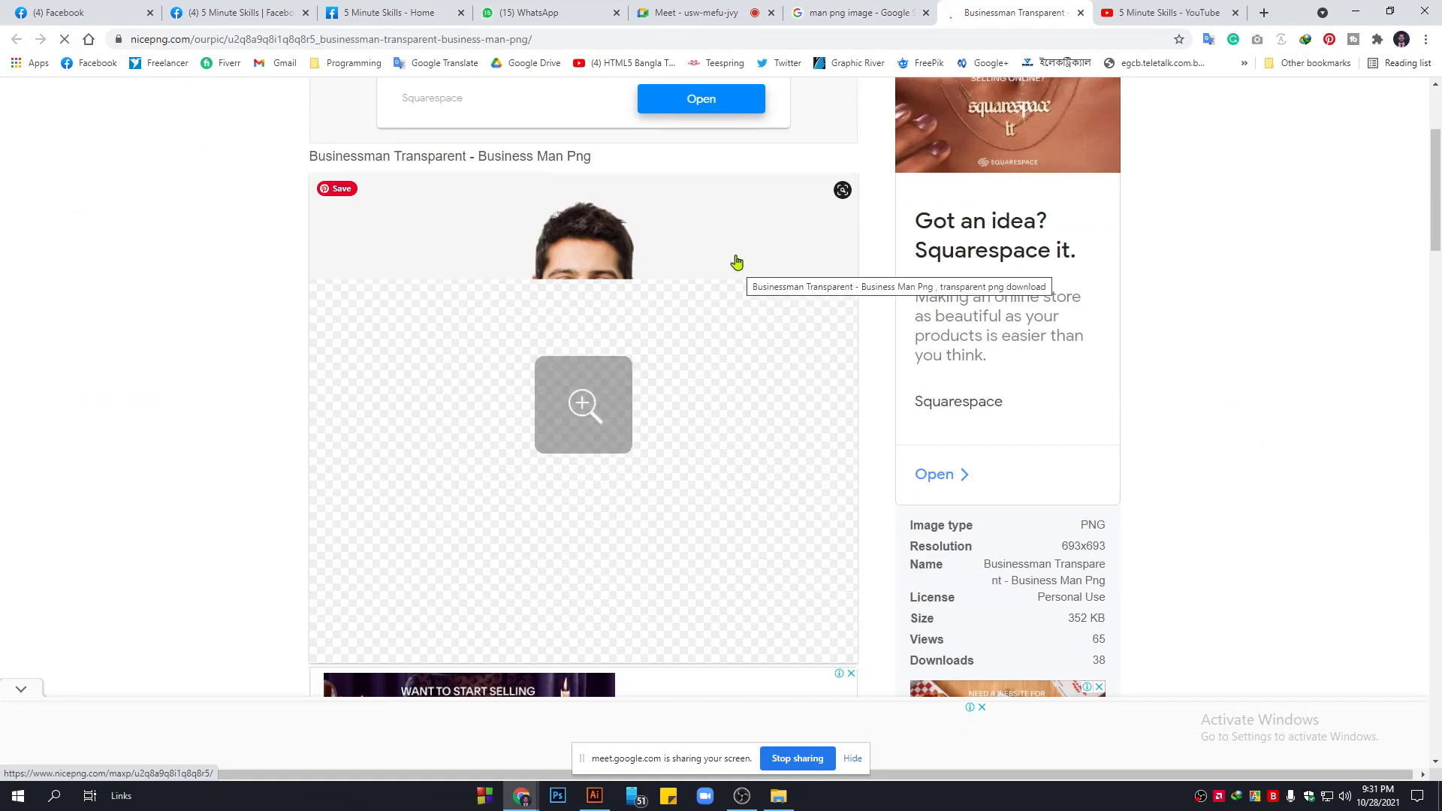
Find the Free PNG Logos man adjusting his tie in the image results and open its page in a new tab.
click(859, 13)
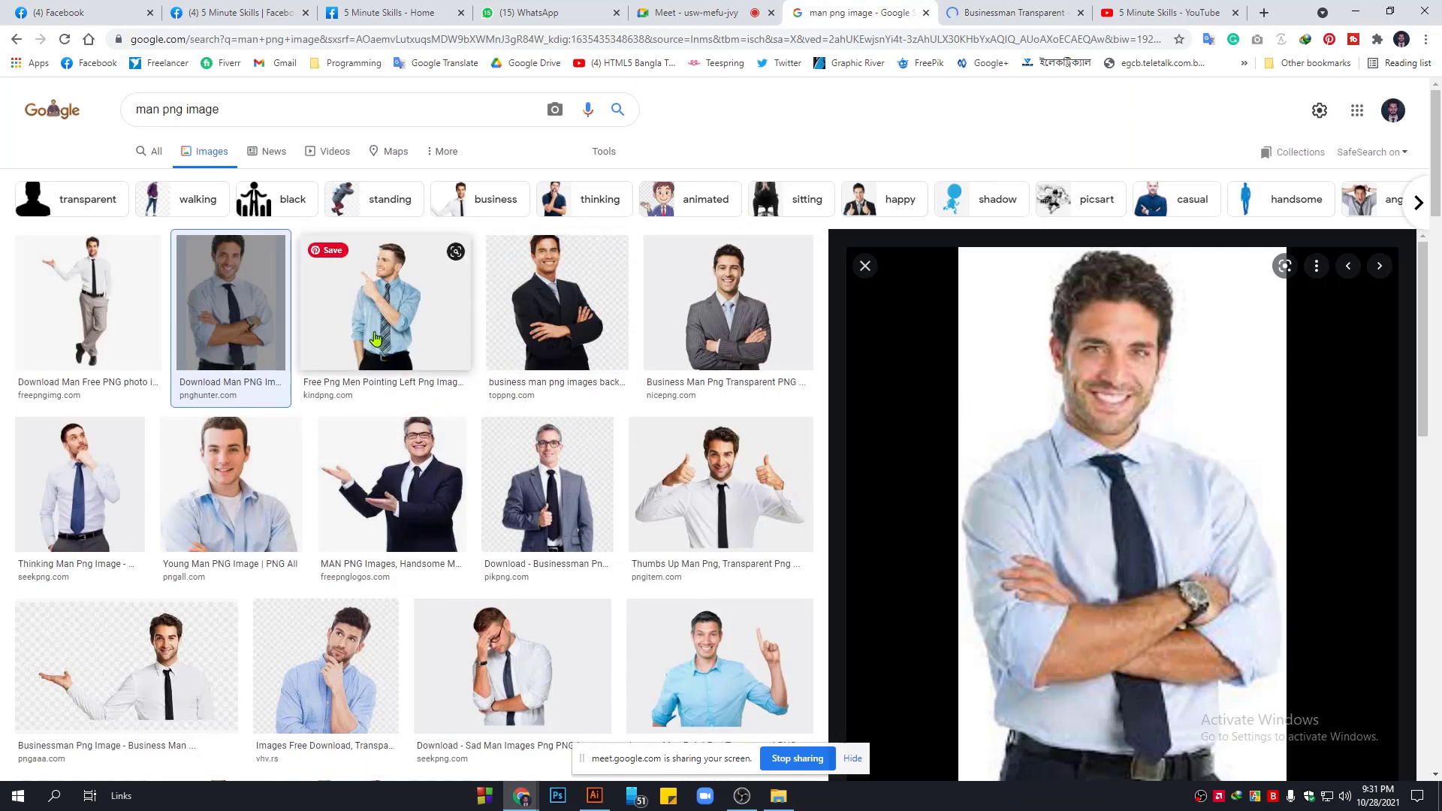
scroll(301, 413, down, 10)
click(69, 463)
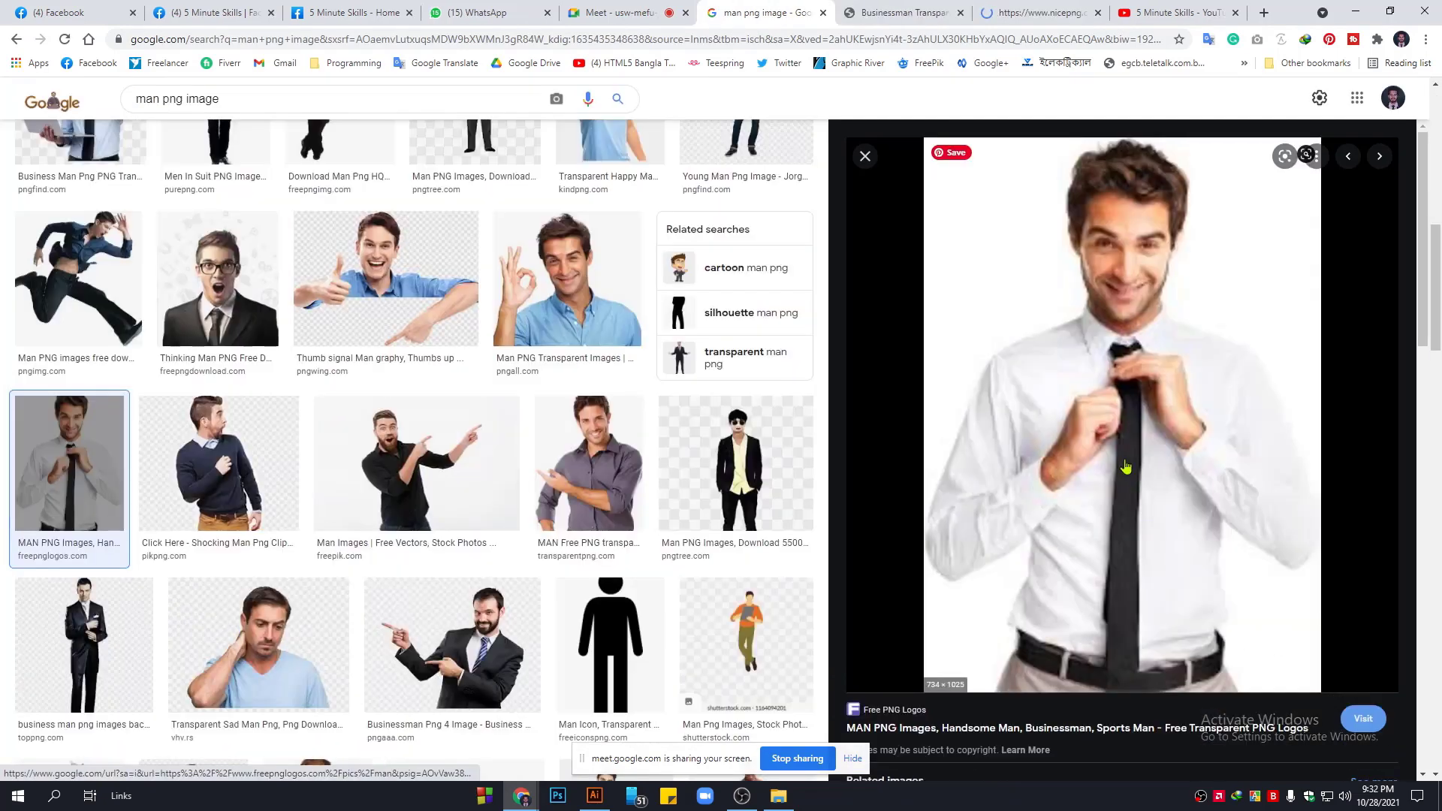
right_click(1105, 390)
click(1040, 448)
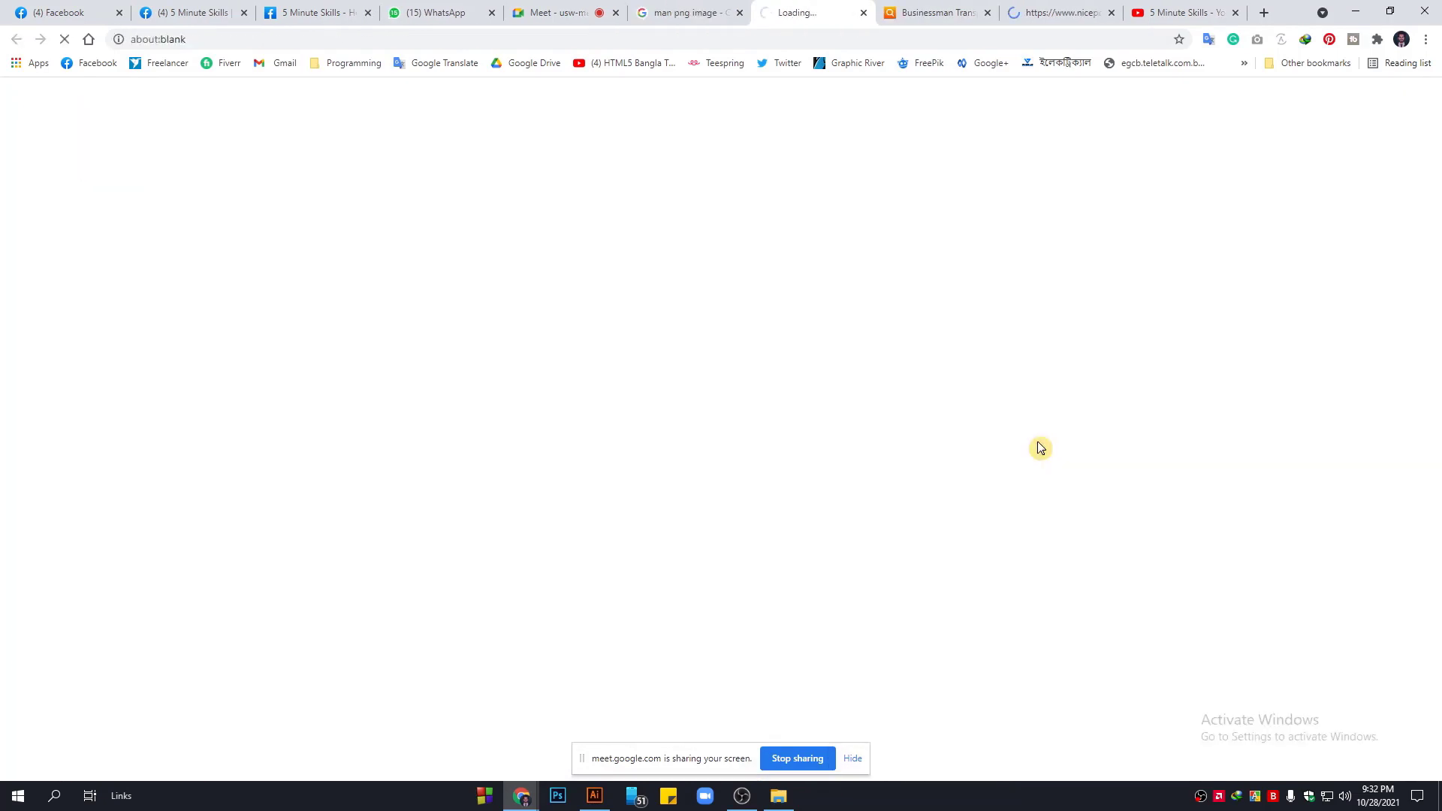
Browse further image results and preview the PikPng man in a suit and the PurePNG man in a dark jacket.
click(687, 13)
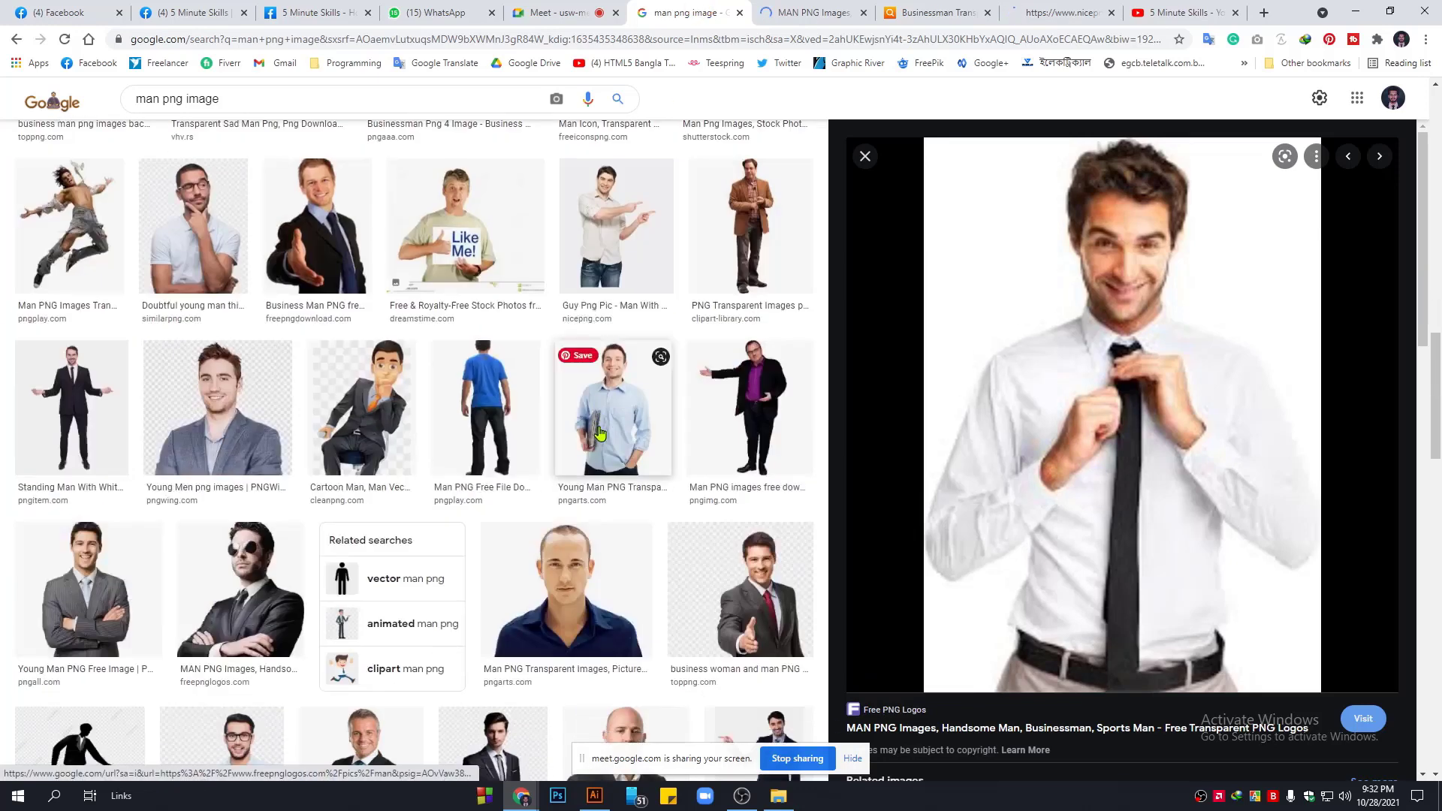
scroll(488, 398, down, 3)
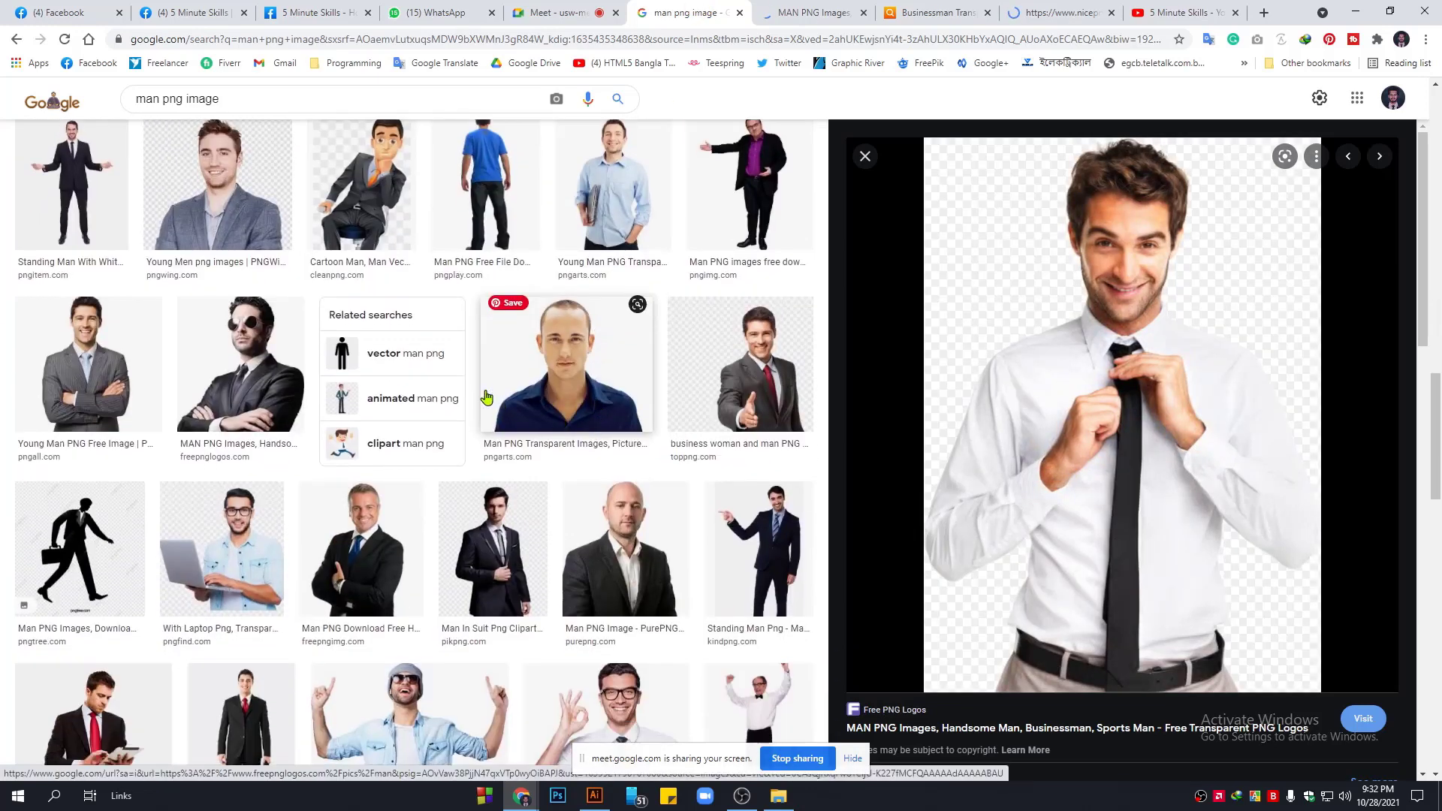
click(506, 557)
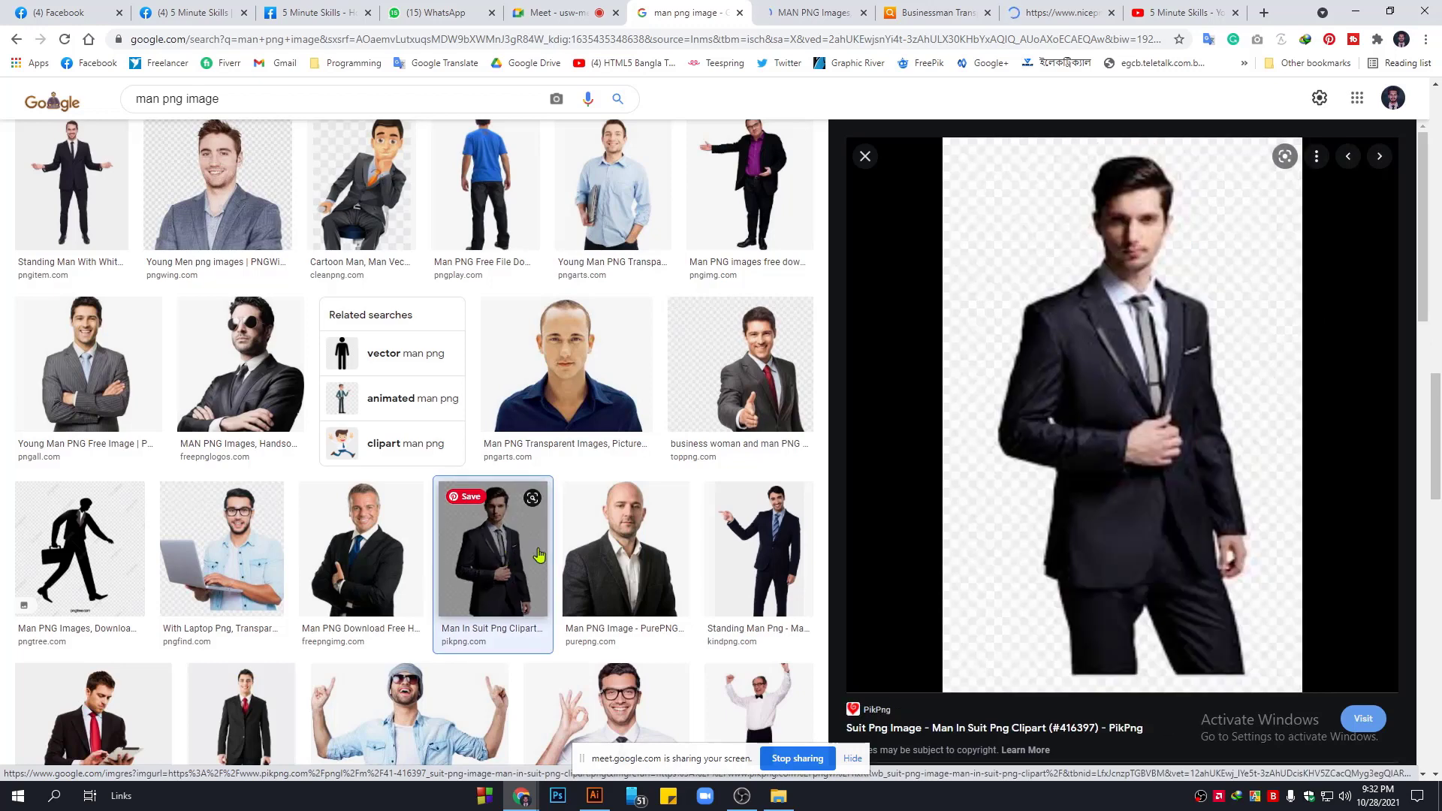
click(617, 541)
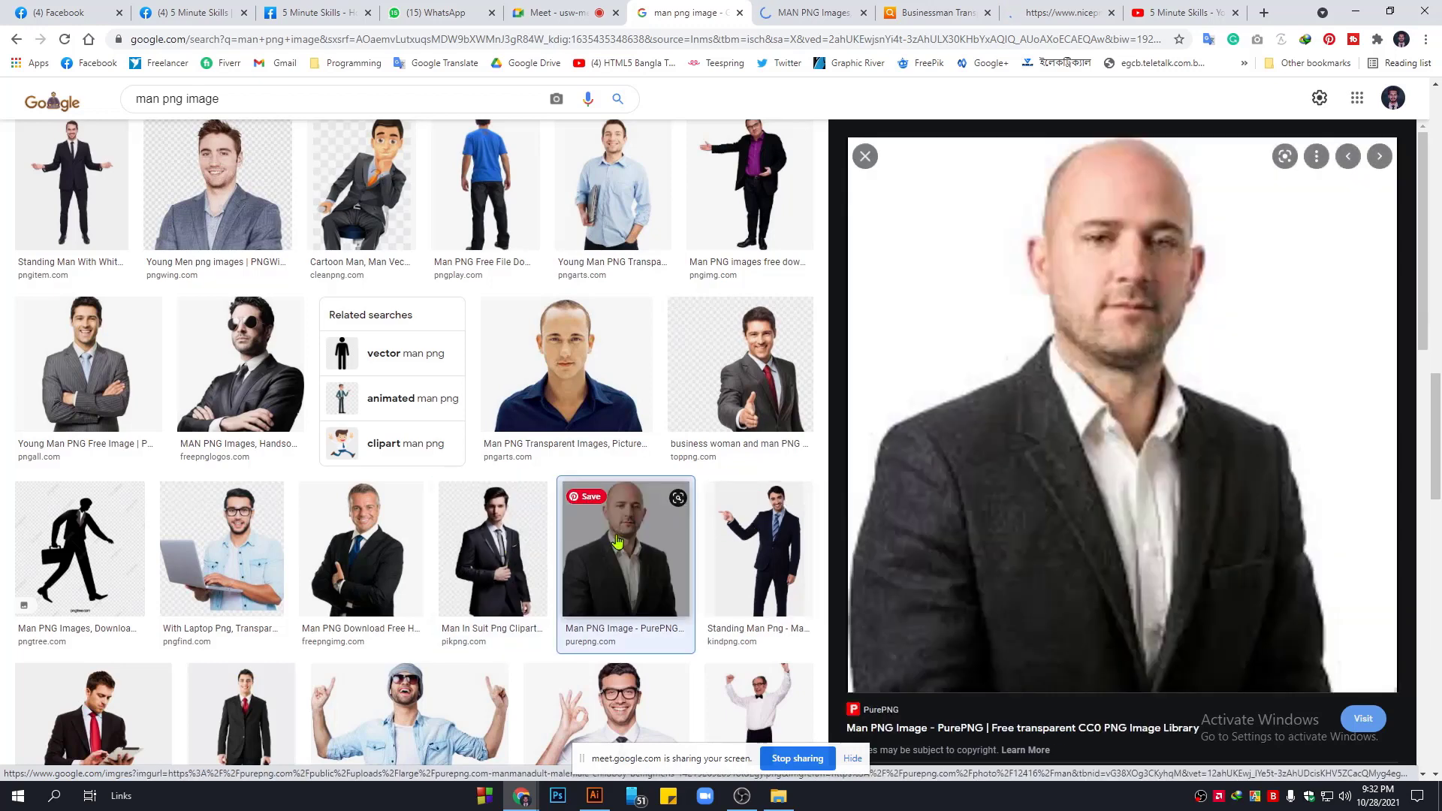
Look through the freepnglogos.com man images page and close it.
click(805, 9)
scroll(833, 335, down, 6)
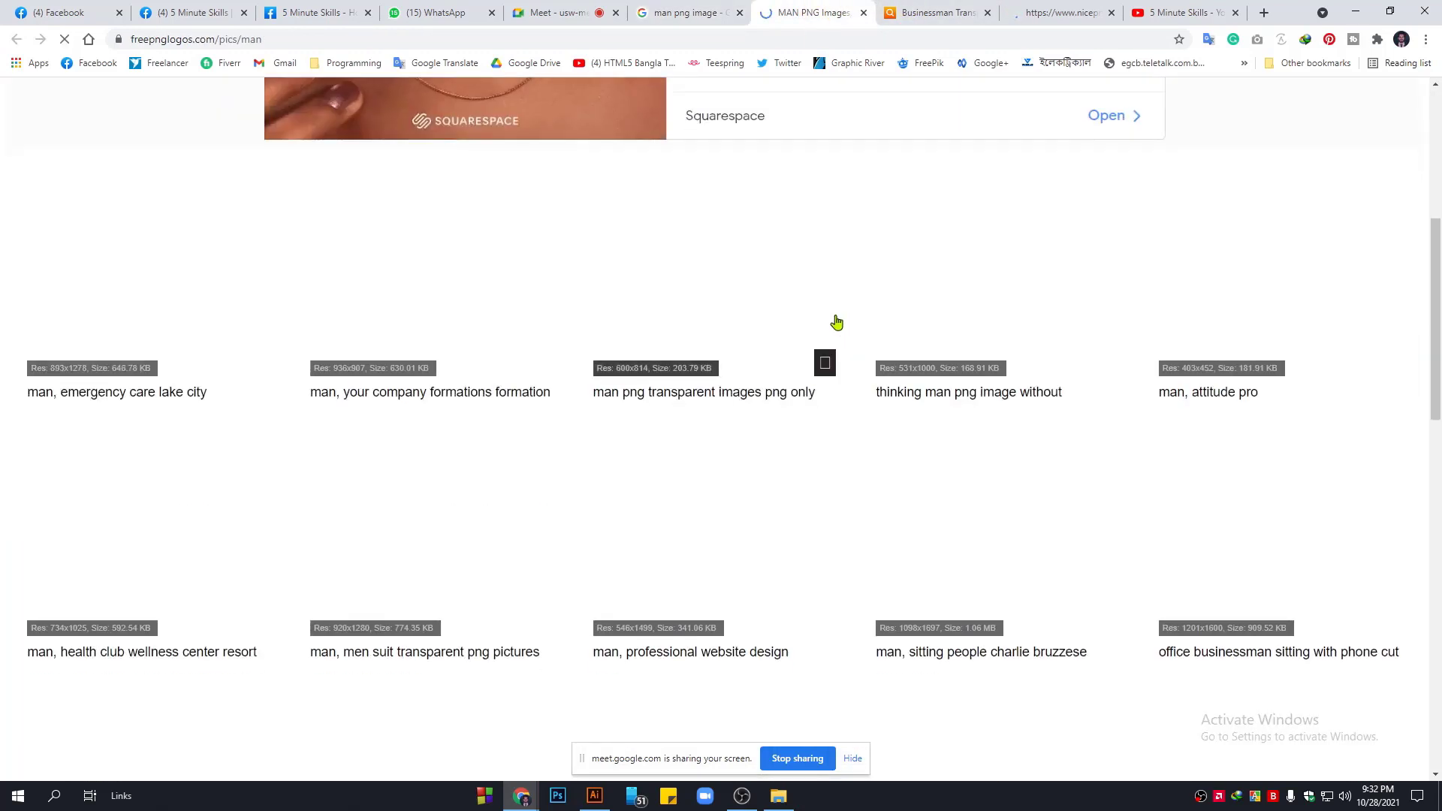
middle_click(806, 7)
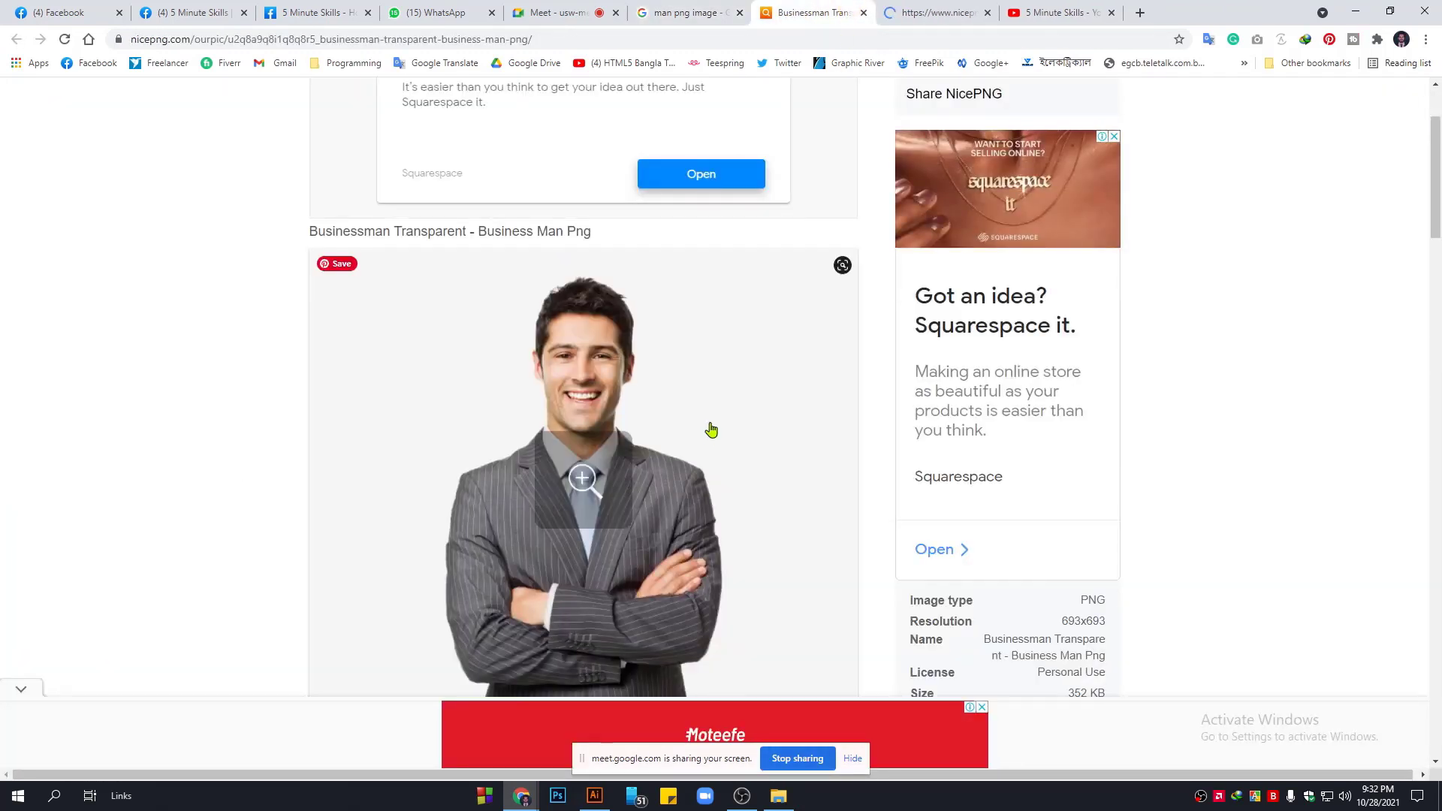
Examine the NicePNG businessman page and close the blank full-size image tab.
scroll(713, 405, down, 2)
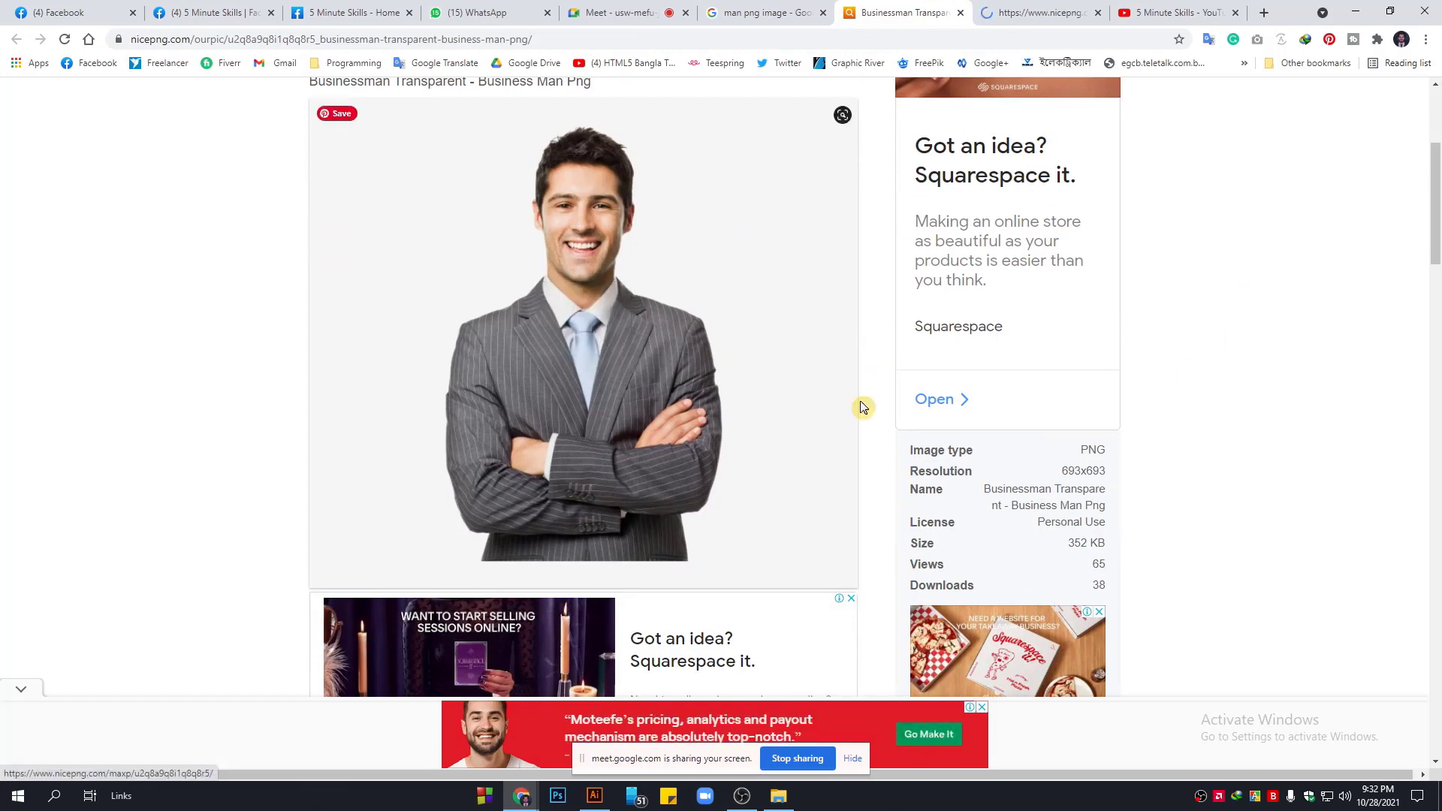
scroll(862, 406, down, 8)
scroll(827, 449, down, 3)
click(1021, 12)
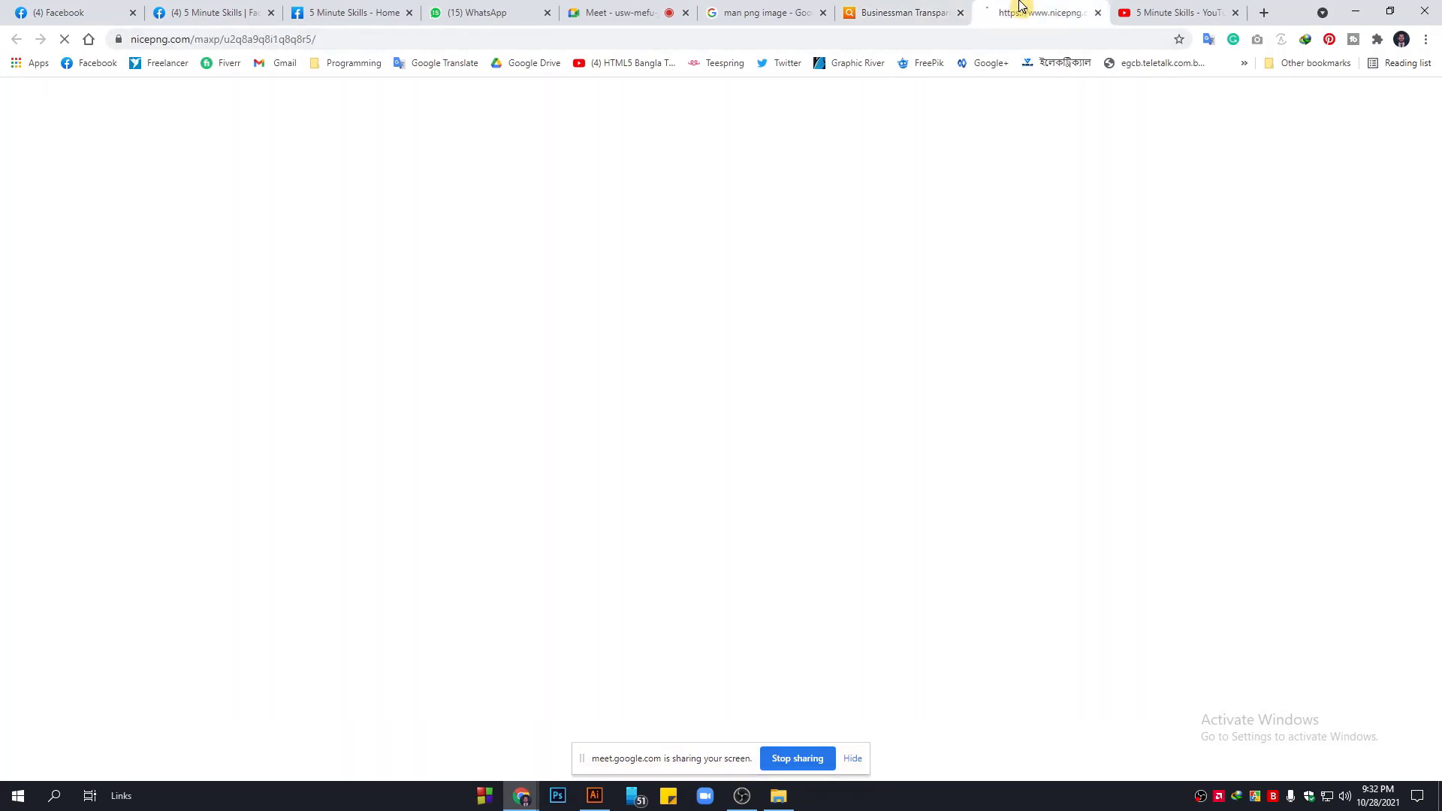
key(ctrl+w)
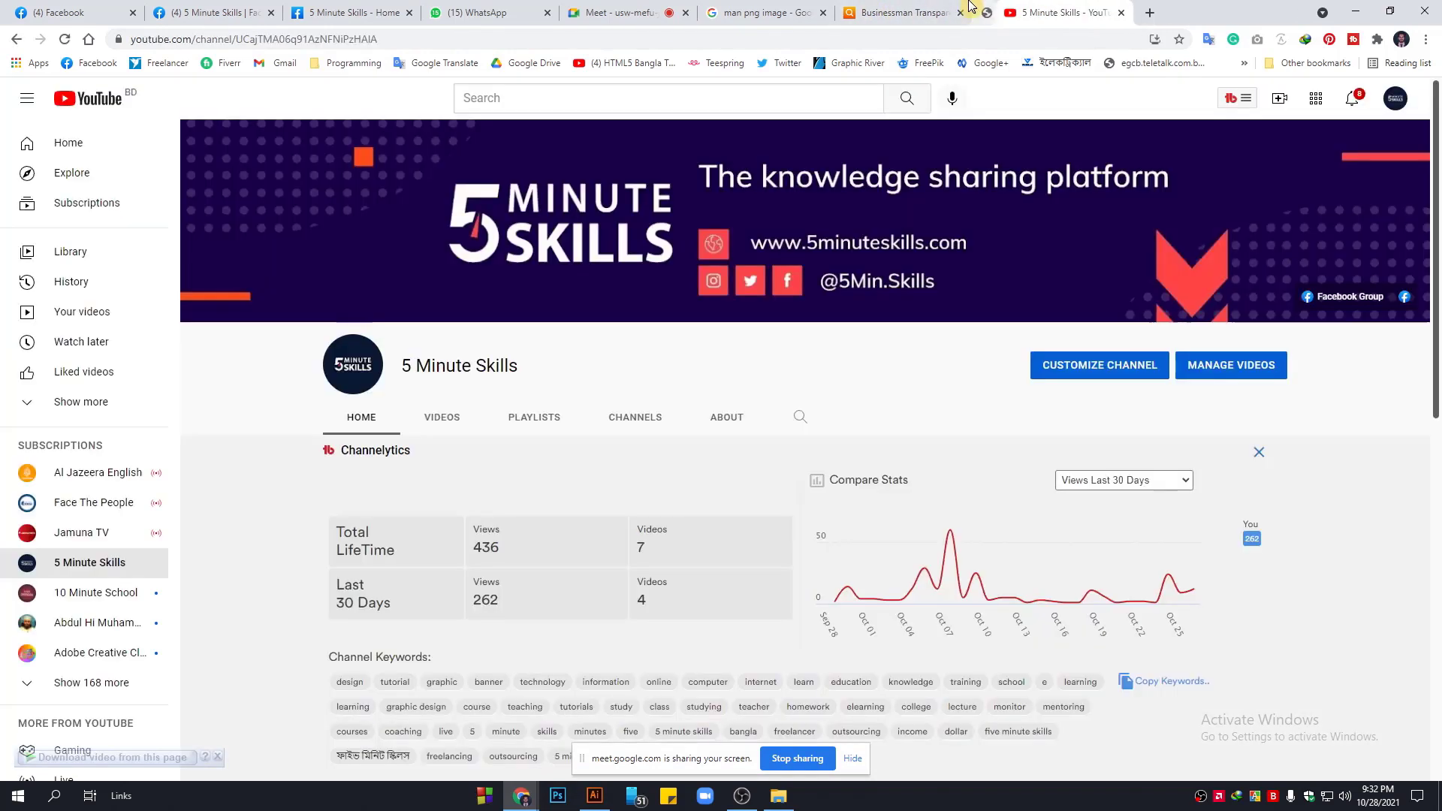
click(924, 9)
Return to the man image results and preview the PNGkit businessman with a briefcase.
click(760, 12)
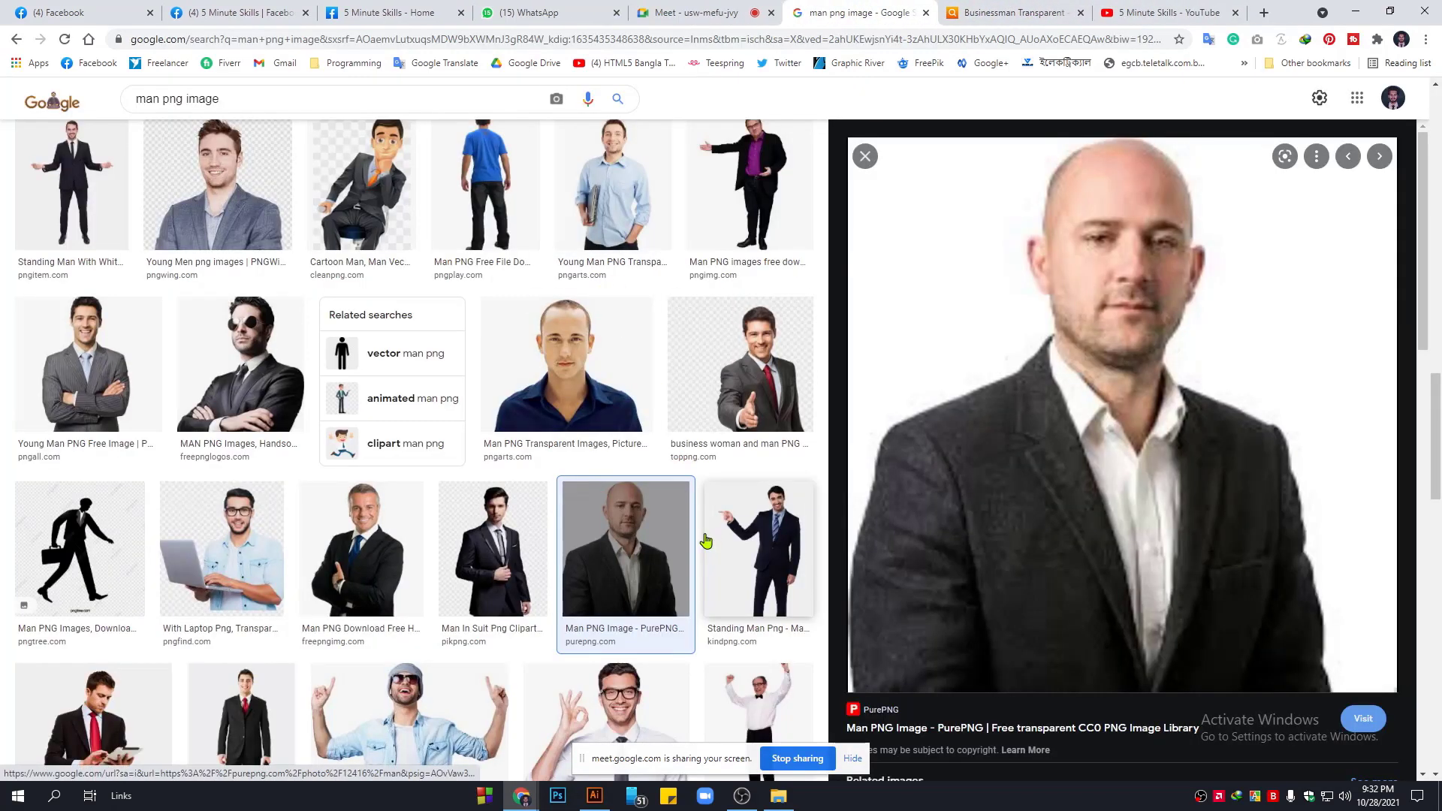
scroll(708, 538, down, 3)
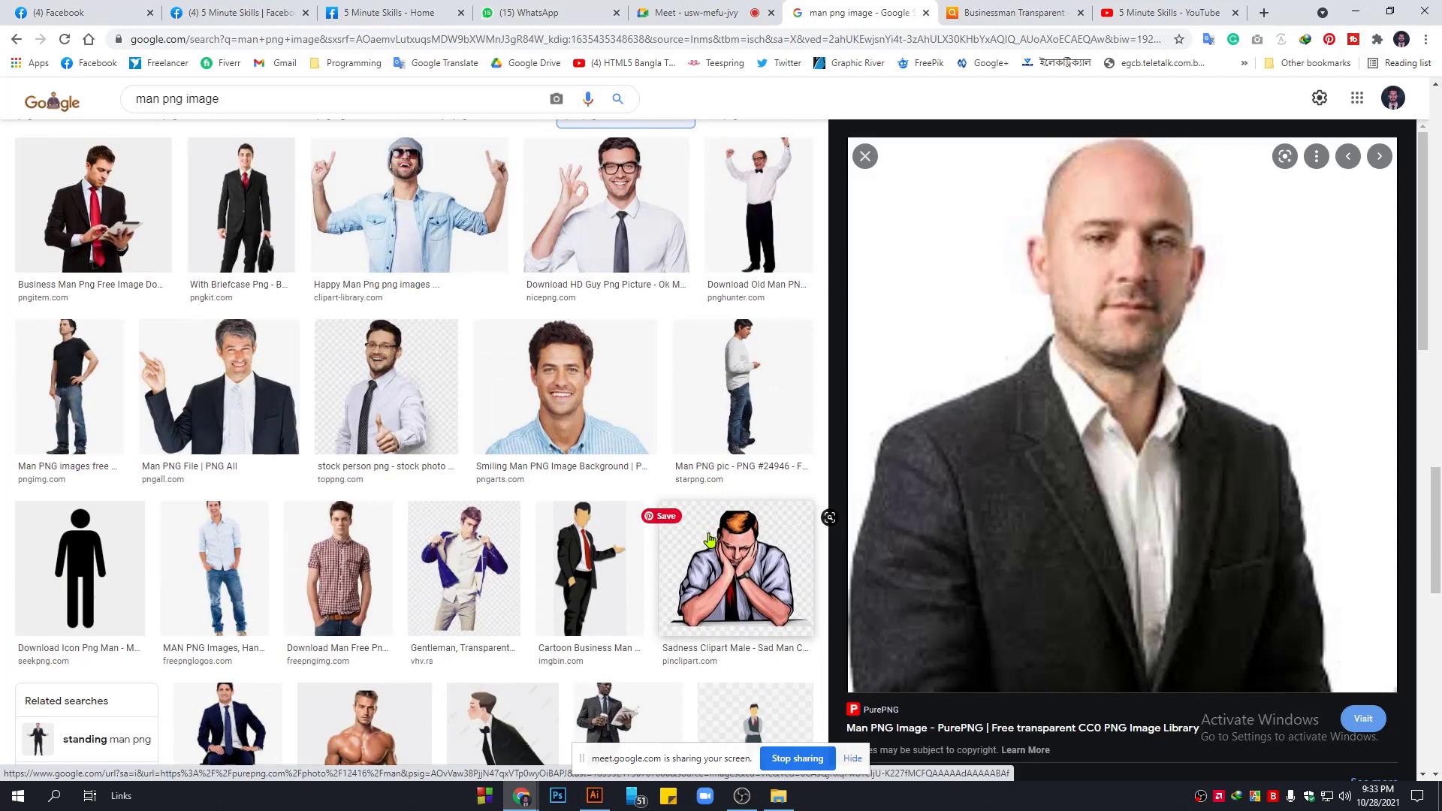
click(241, 210)
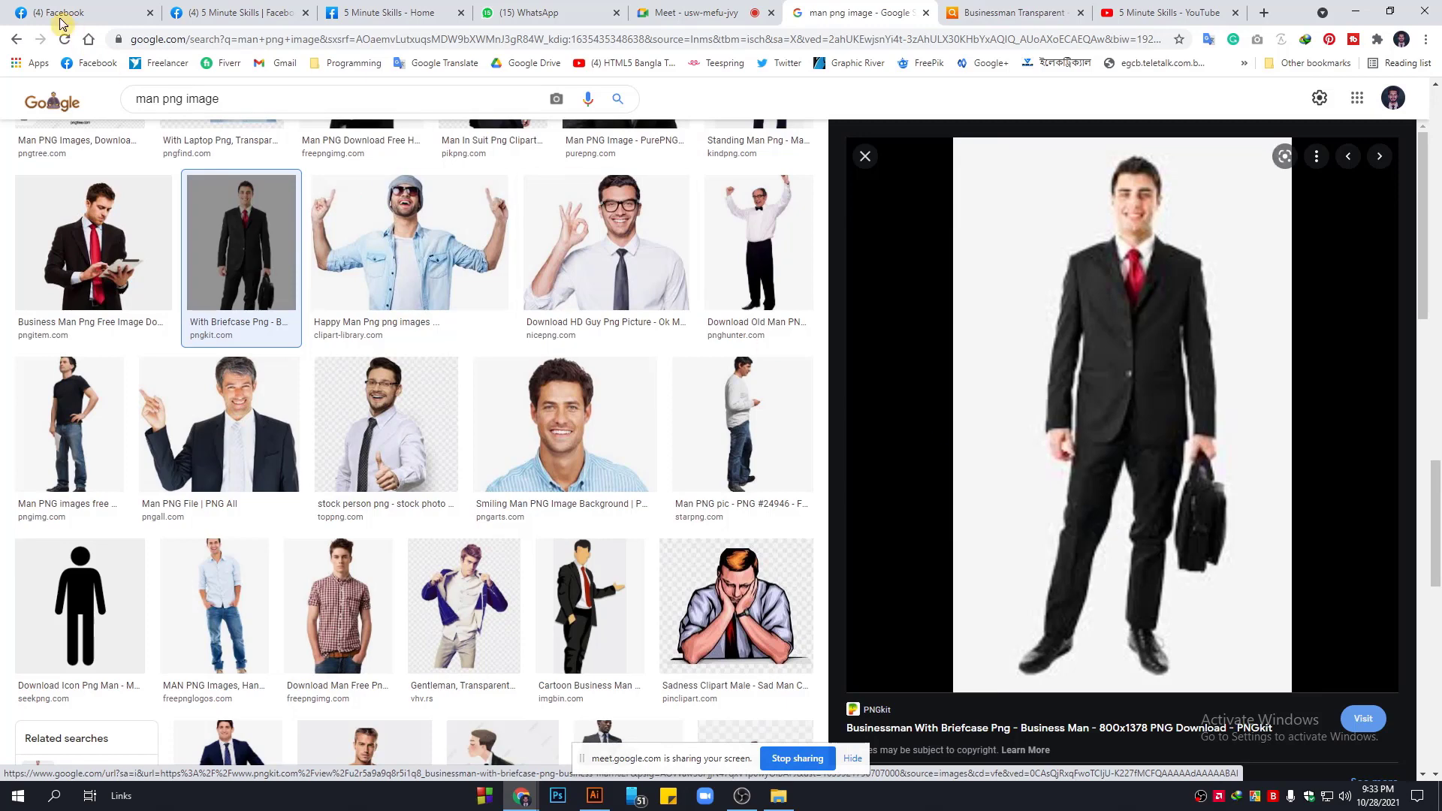
Check the comments and stream metrics on the Facebook Live Dashboard and dismiss the tip about adding graphics.
click(83, 12)
scroll(484, 536, up, 2)
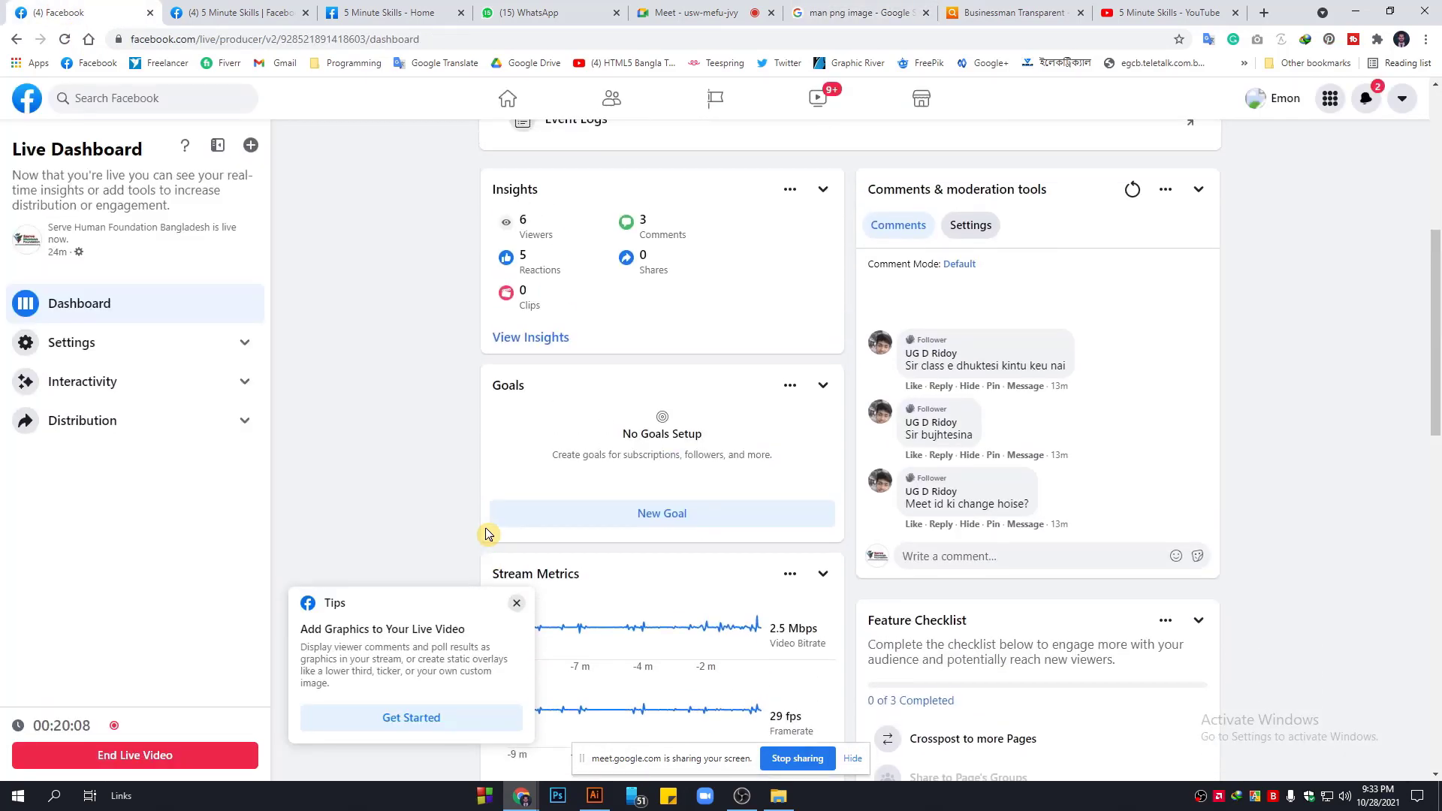
scroll(484, 538, down, 4)
click(517, 604)
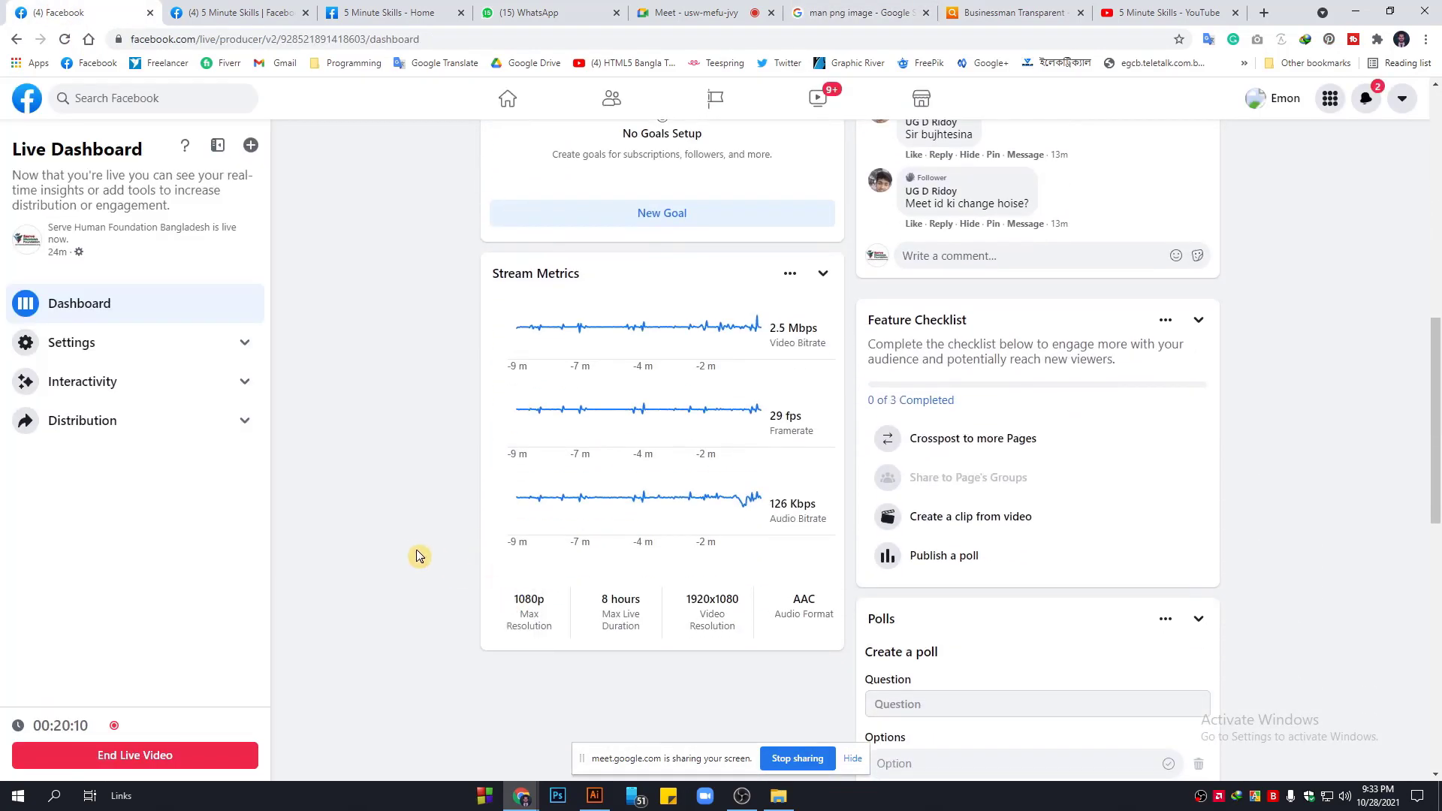
scroll(412, 554, down, 2)
scroll(684, 394, up, 5)
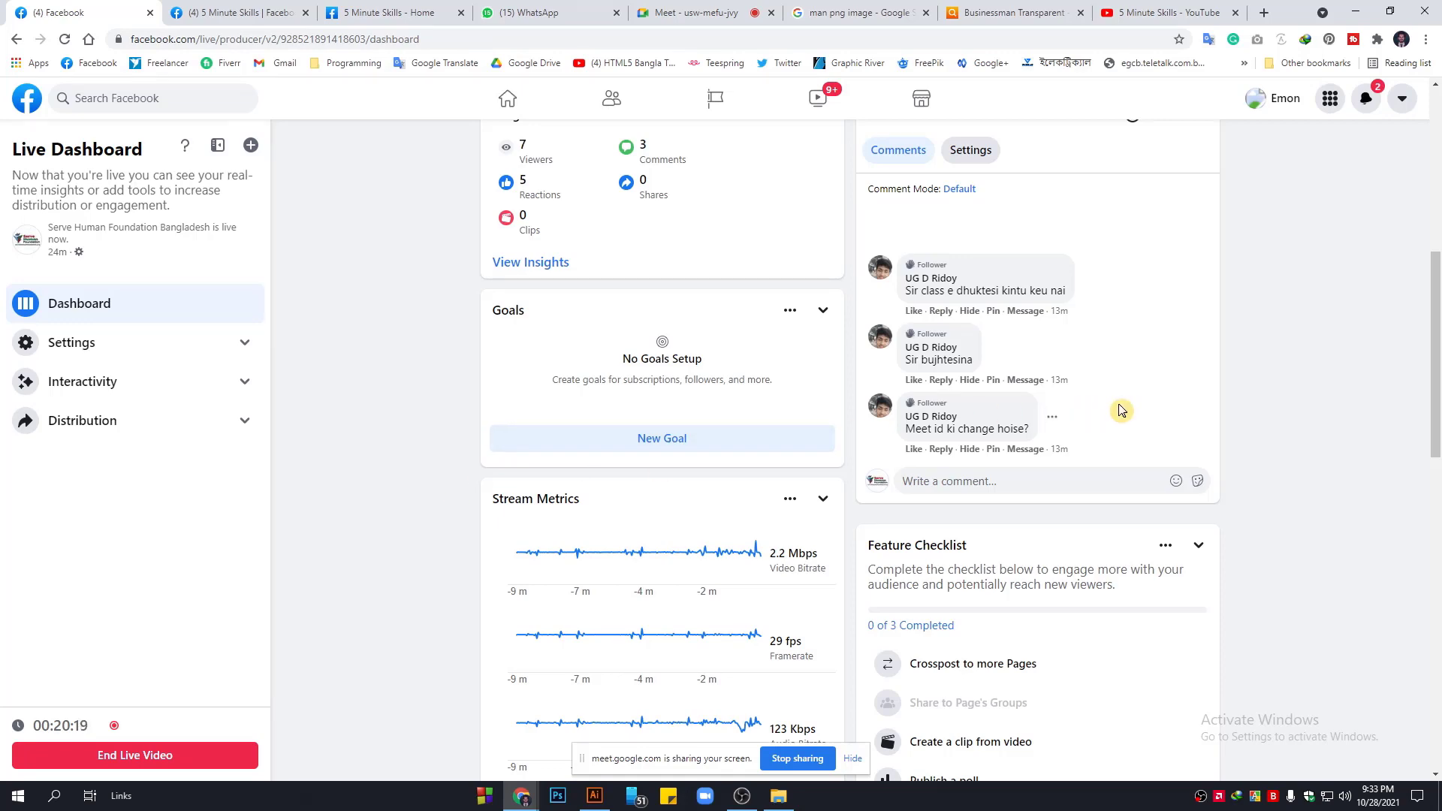
scroll(1119, 409, up, 6)
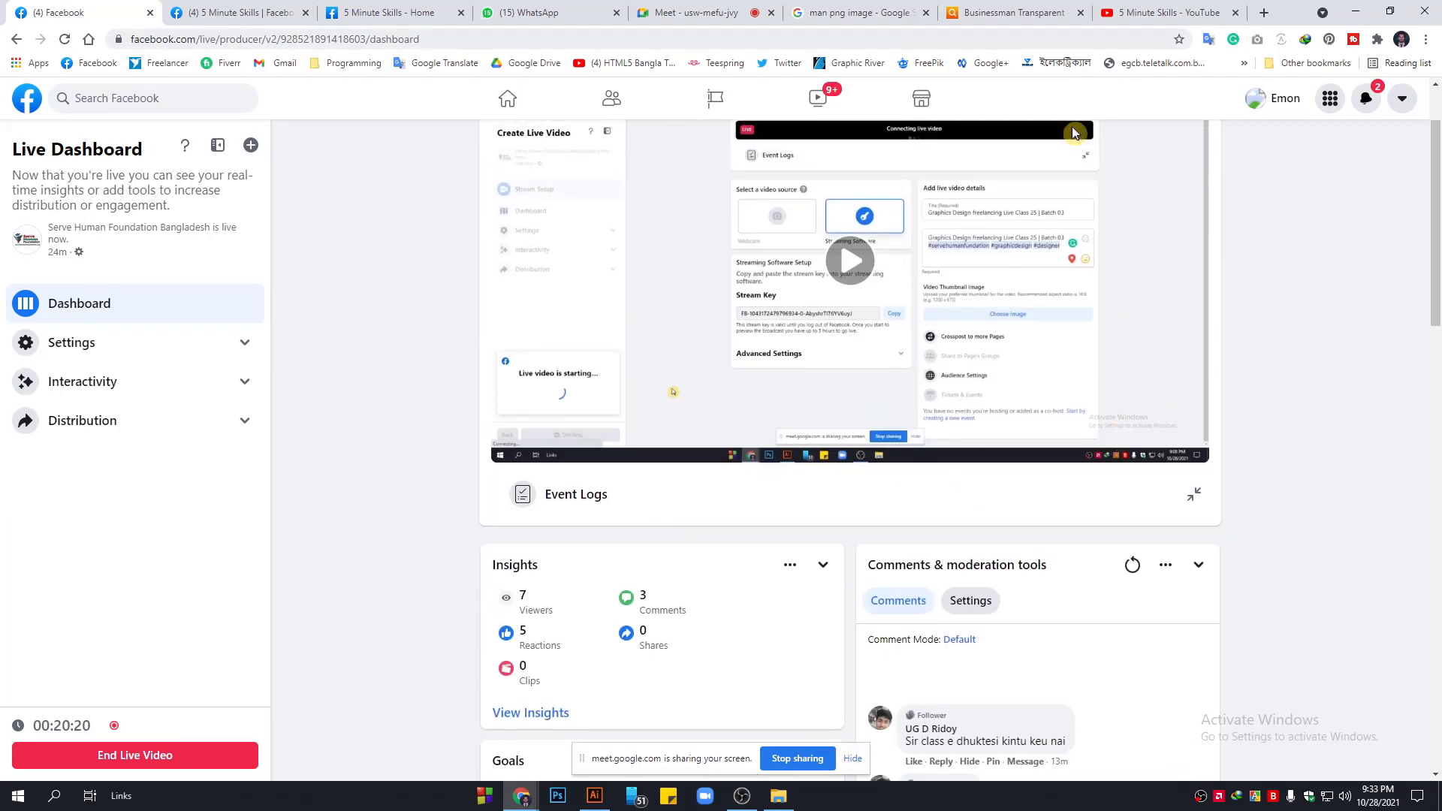
scroll(957, 544, down, 4)
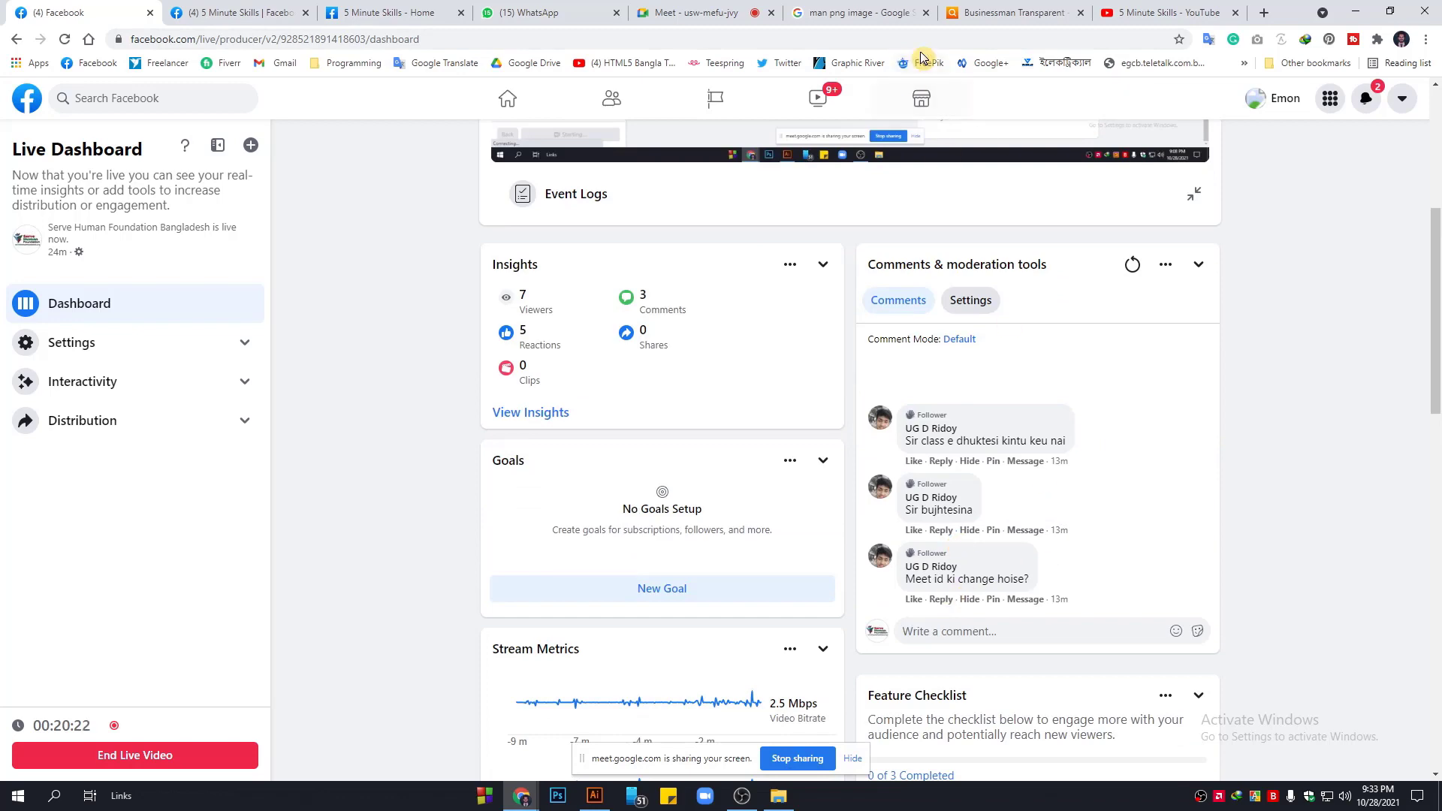
Return to the NicePNG page and download the transparent PNG of the suited businessman with crossed arms.
click(999, 13)
click(850, 6)
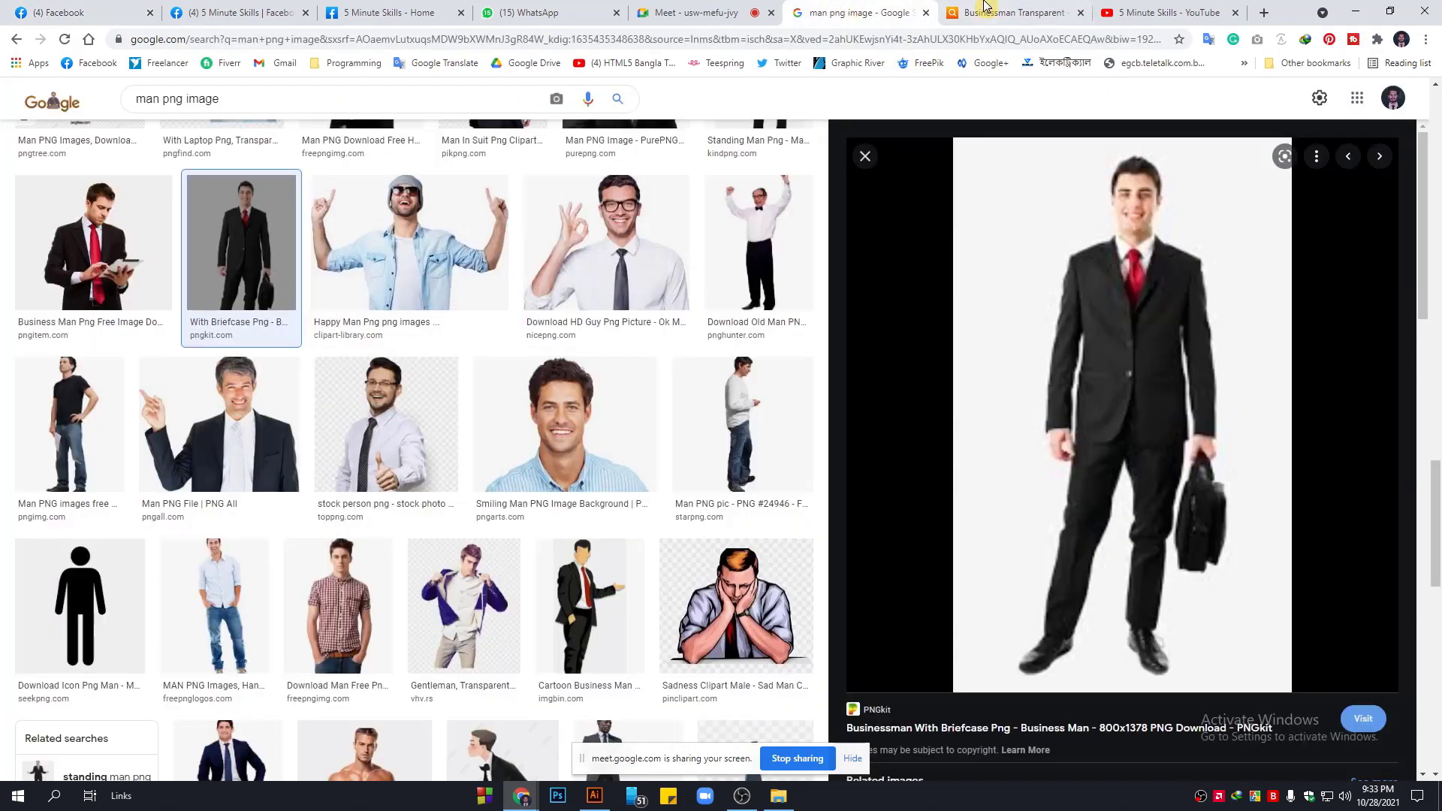
click(991, 7)
mouse_move(143, 462)
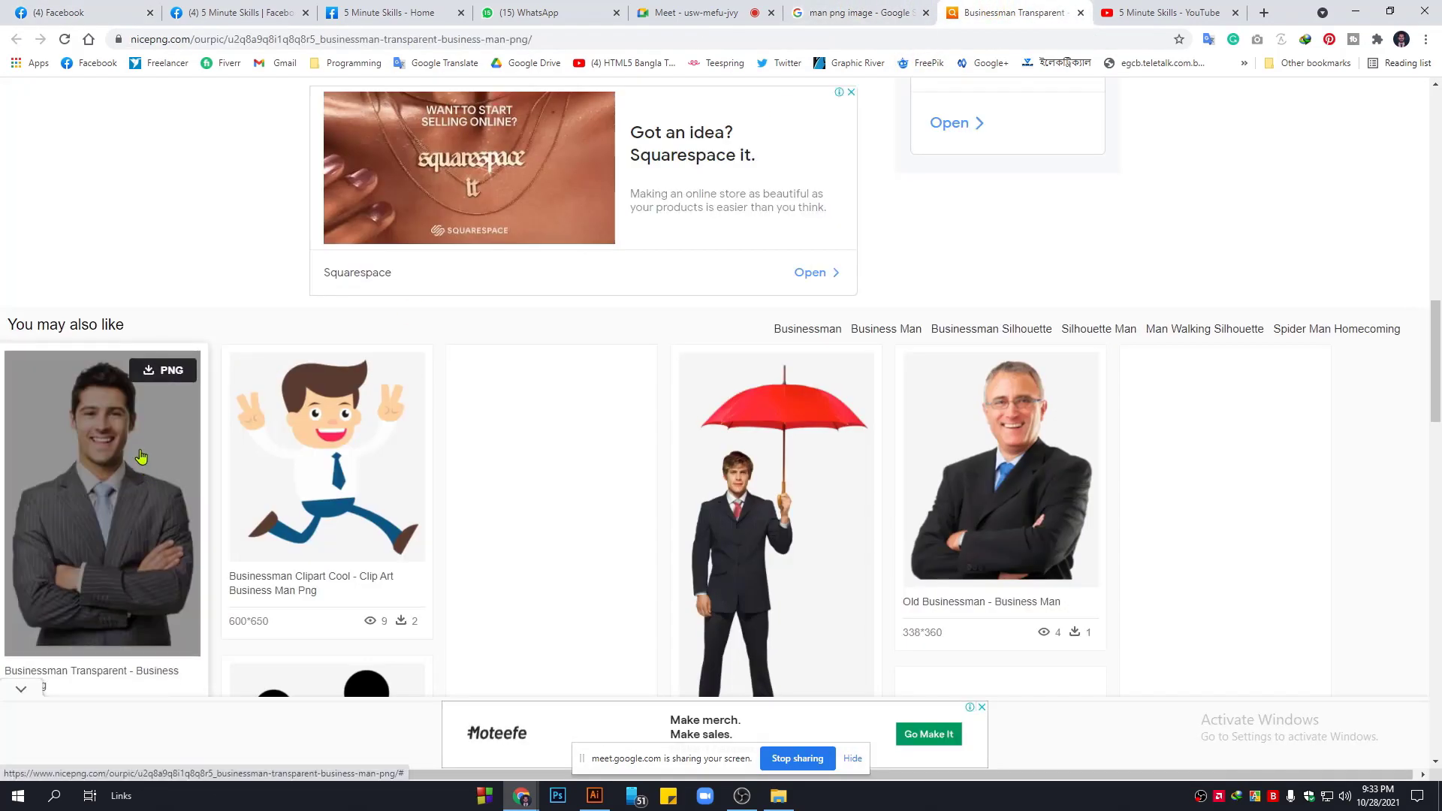
click(162, 370)
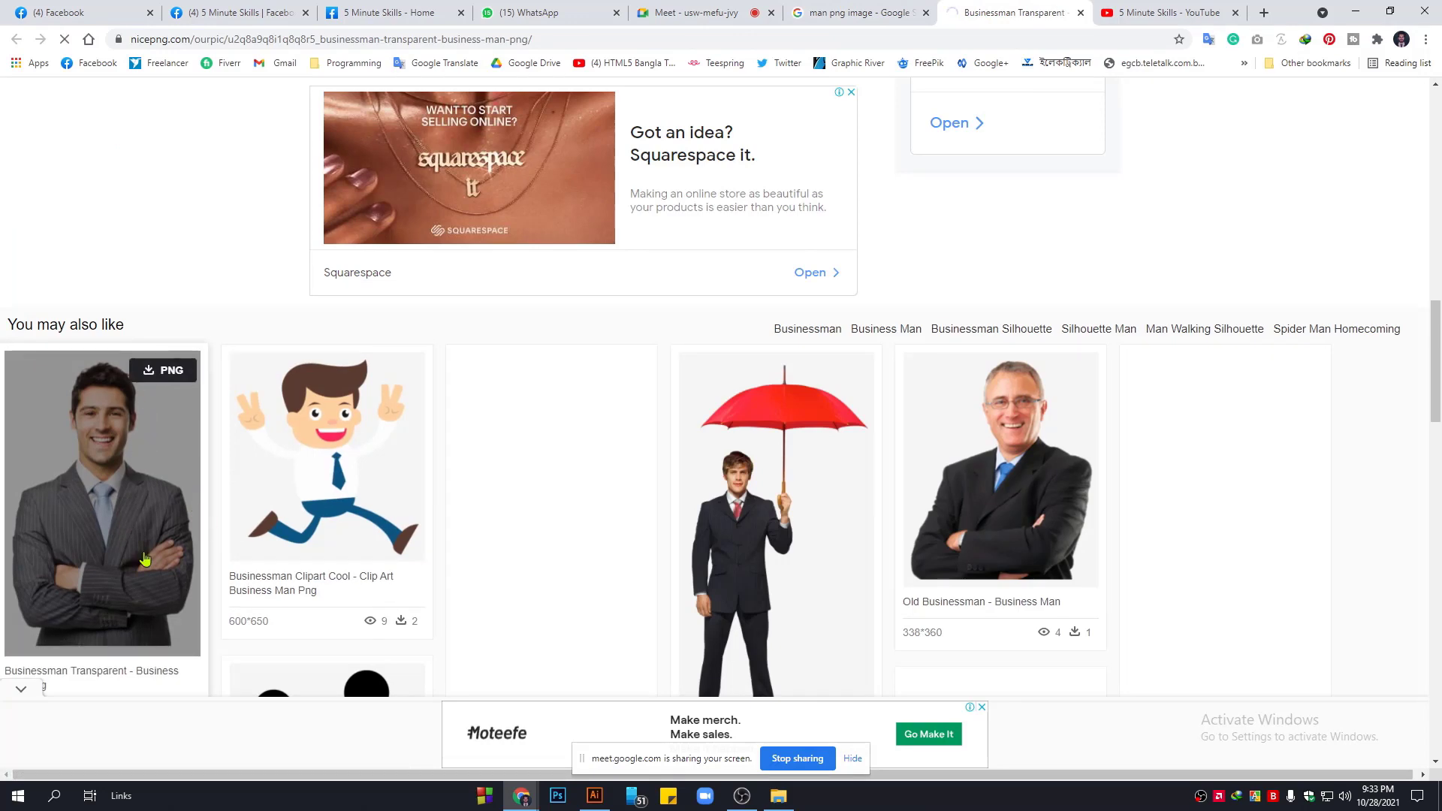
scroll(145, 559, down, 2)
Save the FreePNGImg photo of the man in the checked shirt to the Desktop as 9-2-man-free-png-image.png.
click(856, 12)
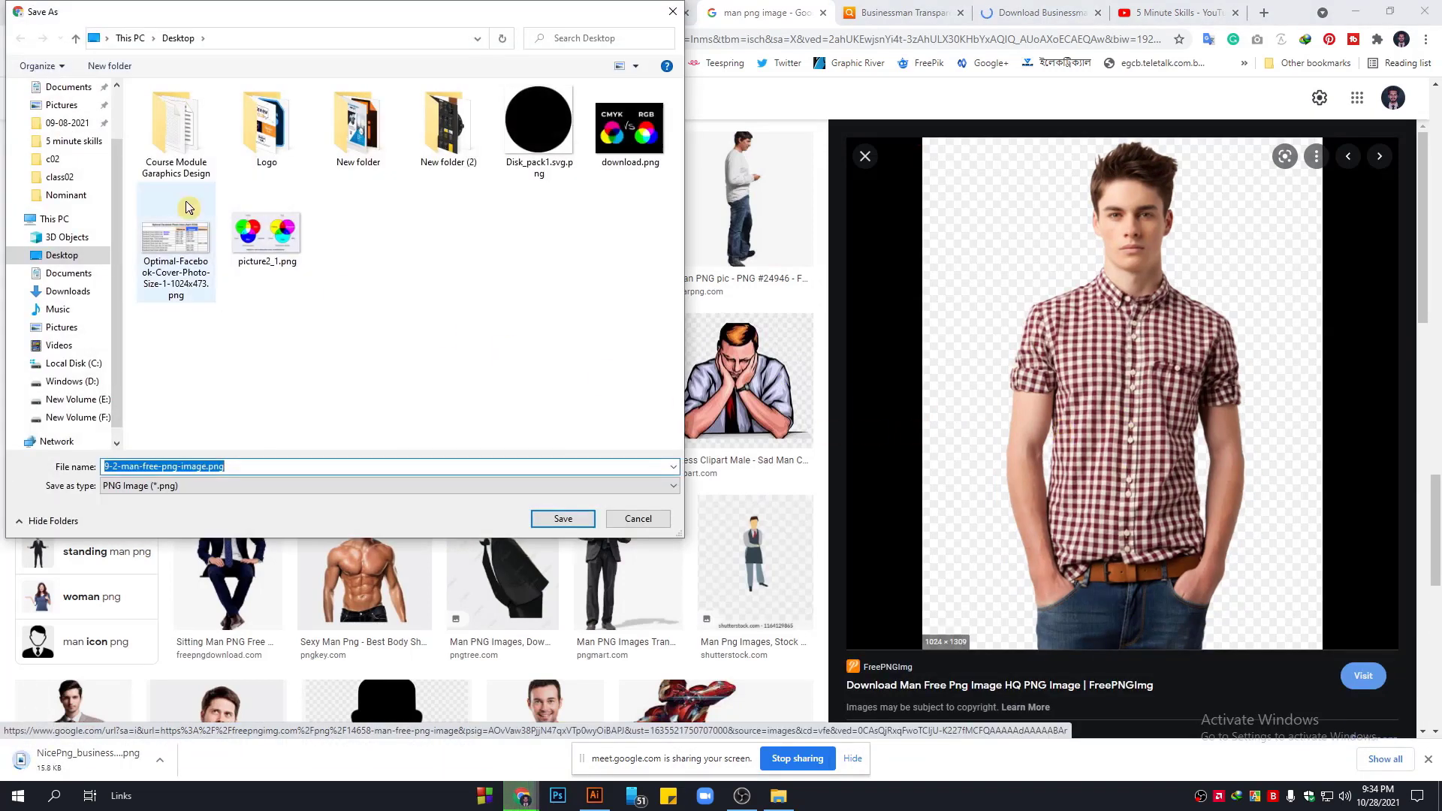
click(75, 256)
click(563, 518)
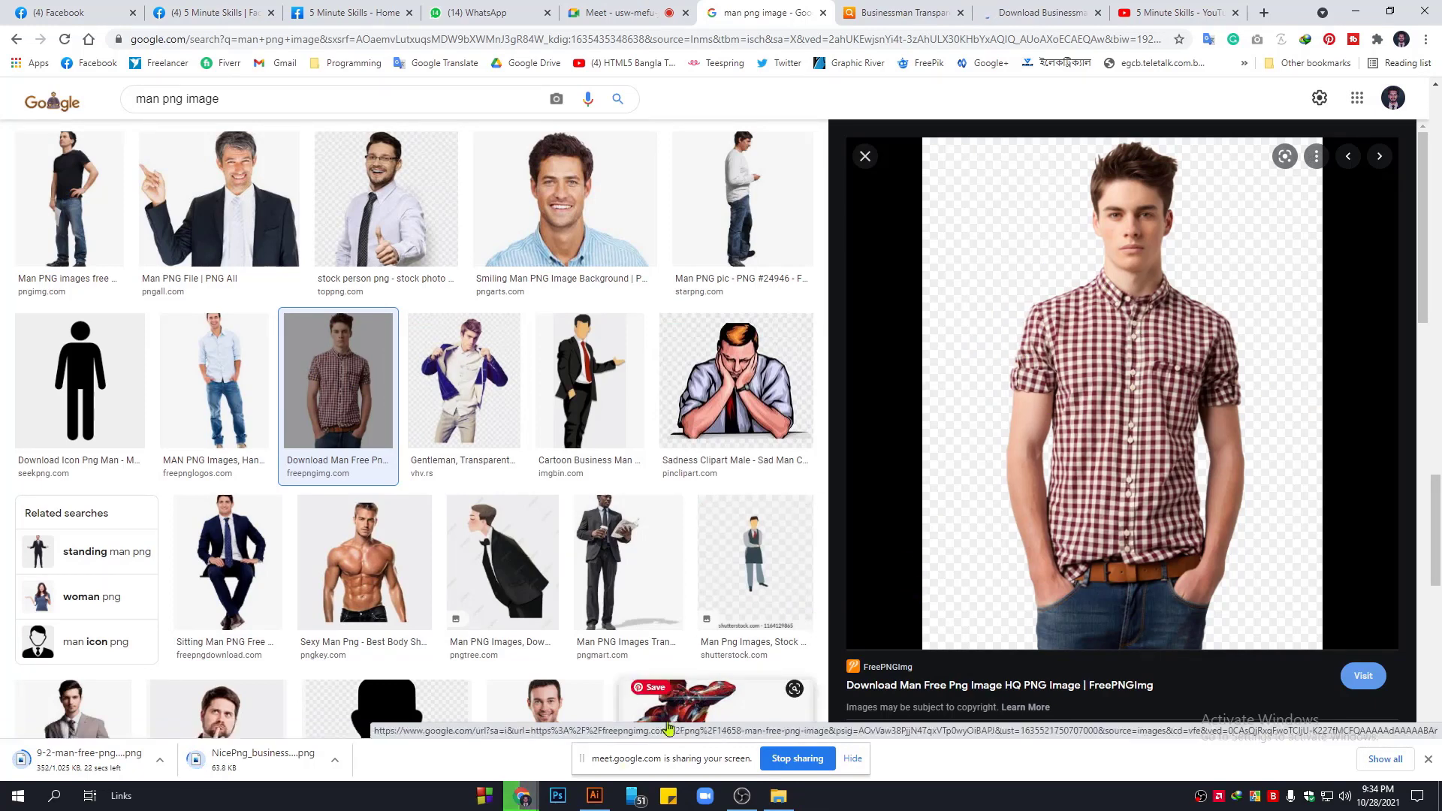
Switch to Illustrator and place 9-2-man-free-png-image.png from the Desktop over the gradient diamond at about 976 × 1248 px.
click(594, 796)
click(39, 10)
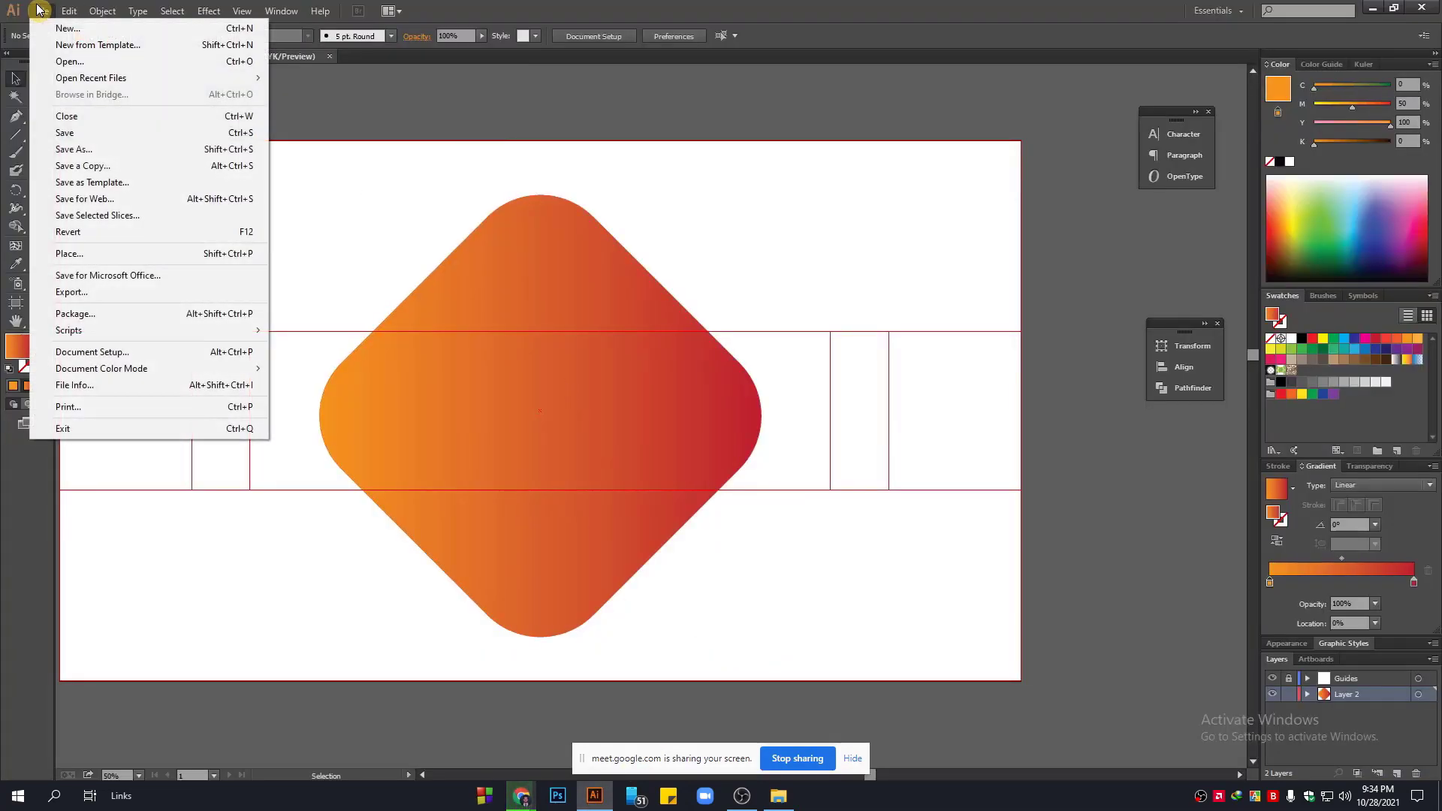
click(69, 253)
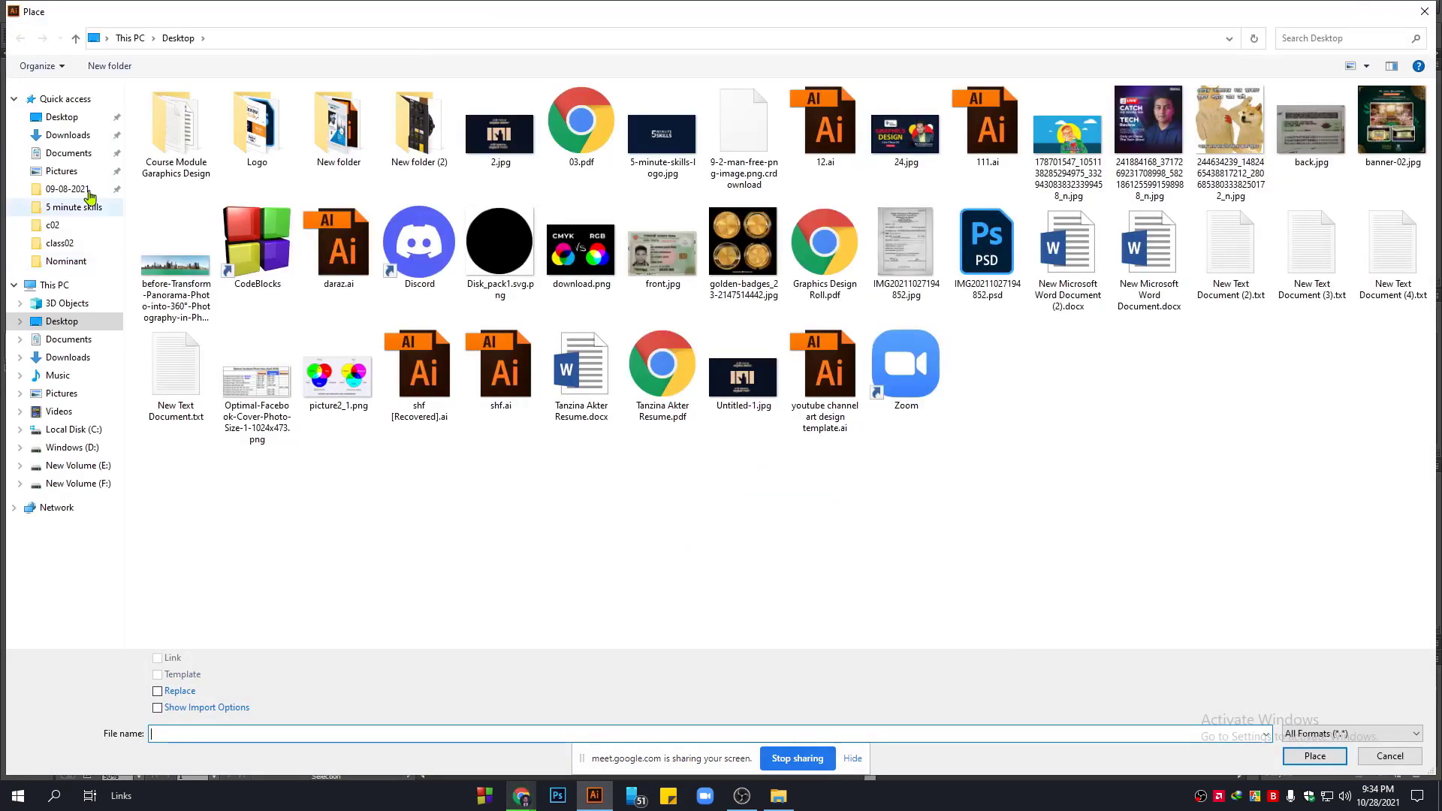
click(62, 117)
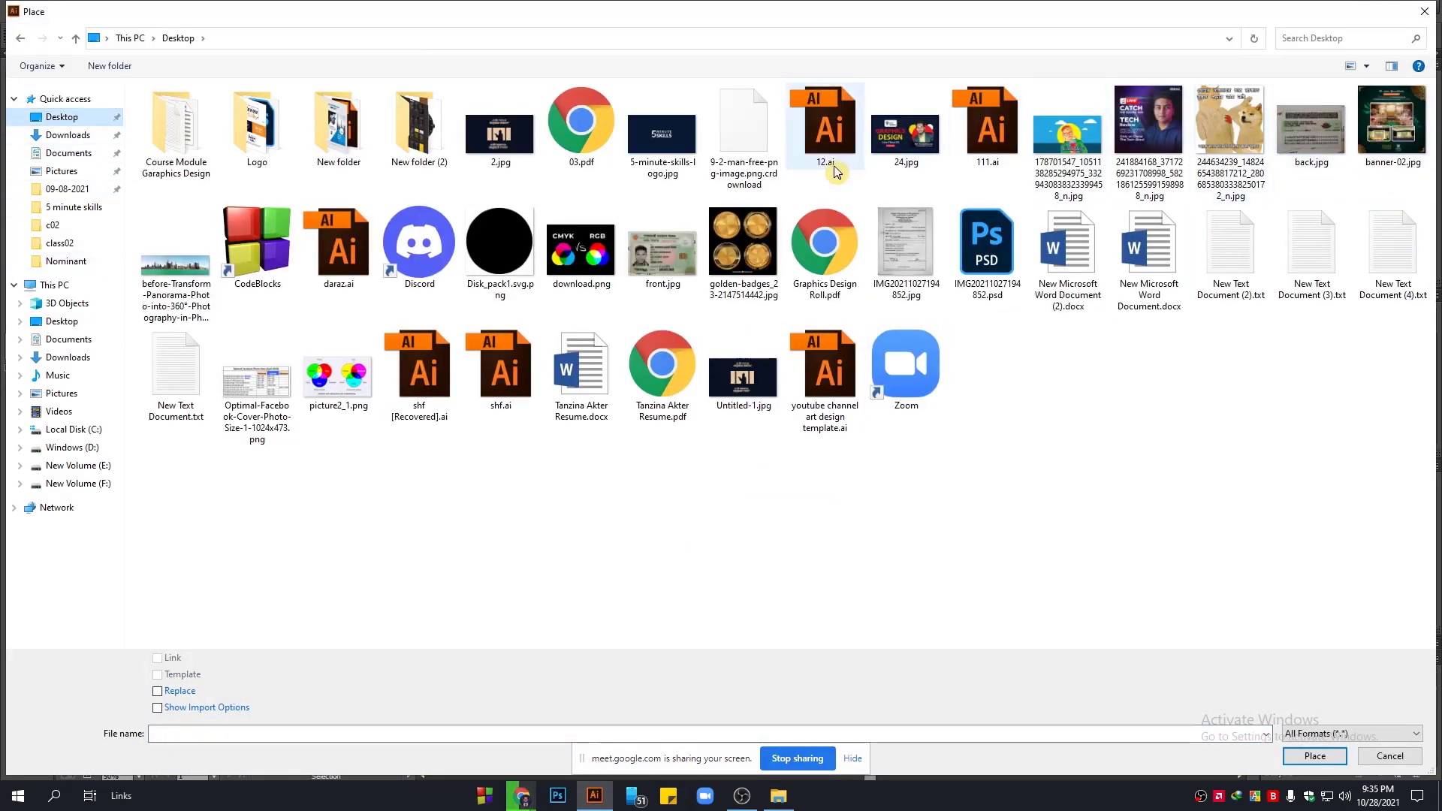
click(524, 796)
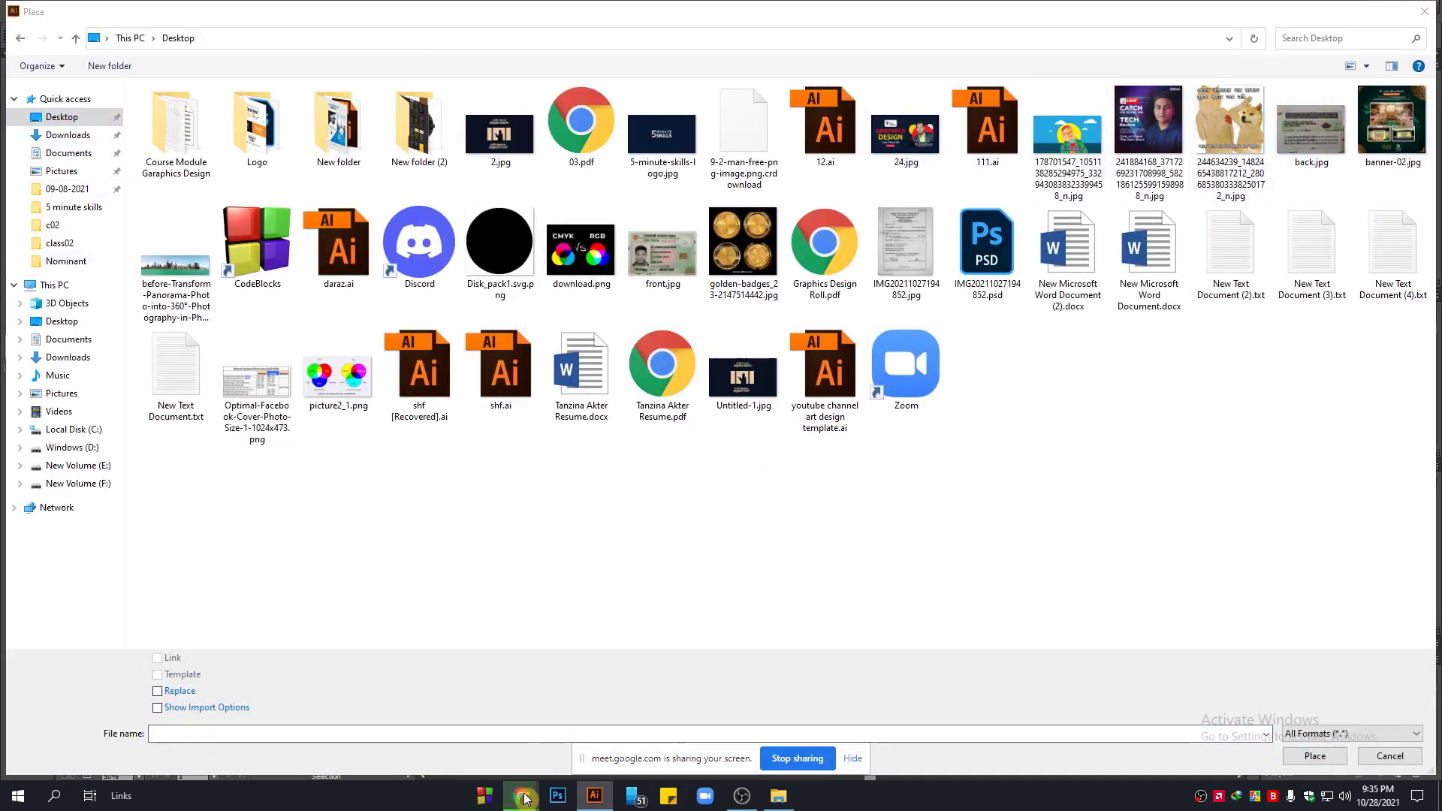
click(461, 743)
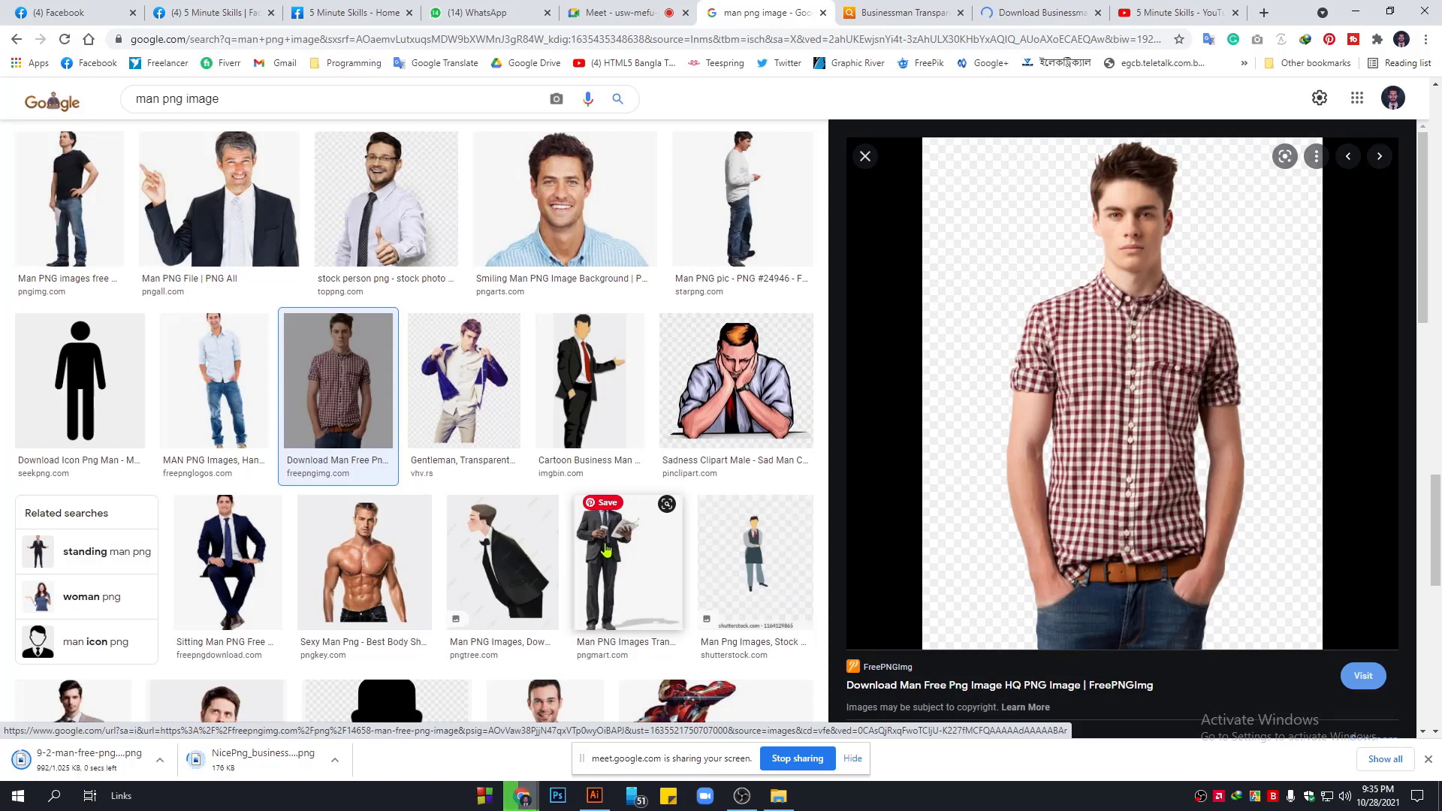
click(593, 796)
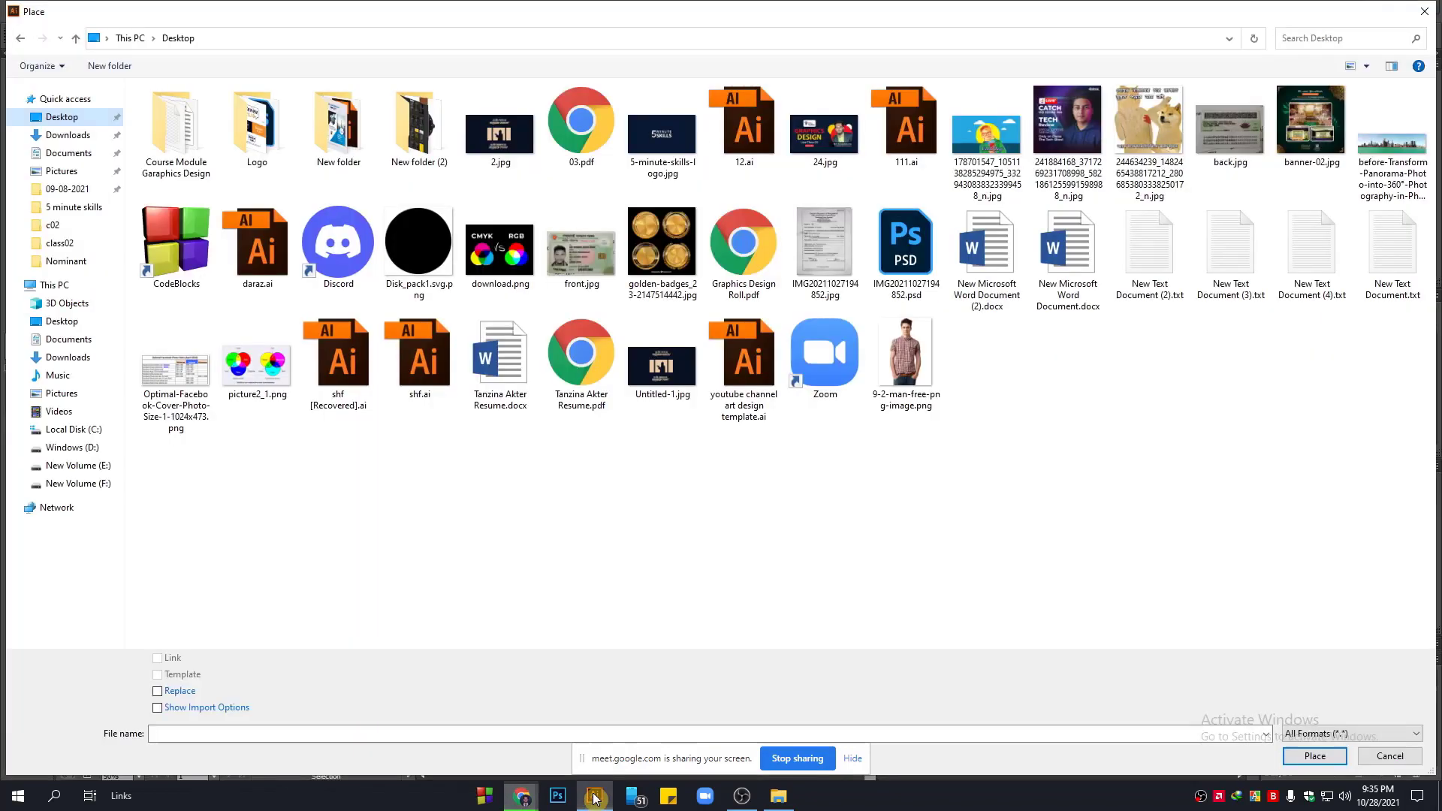
double_click(920, 352)
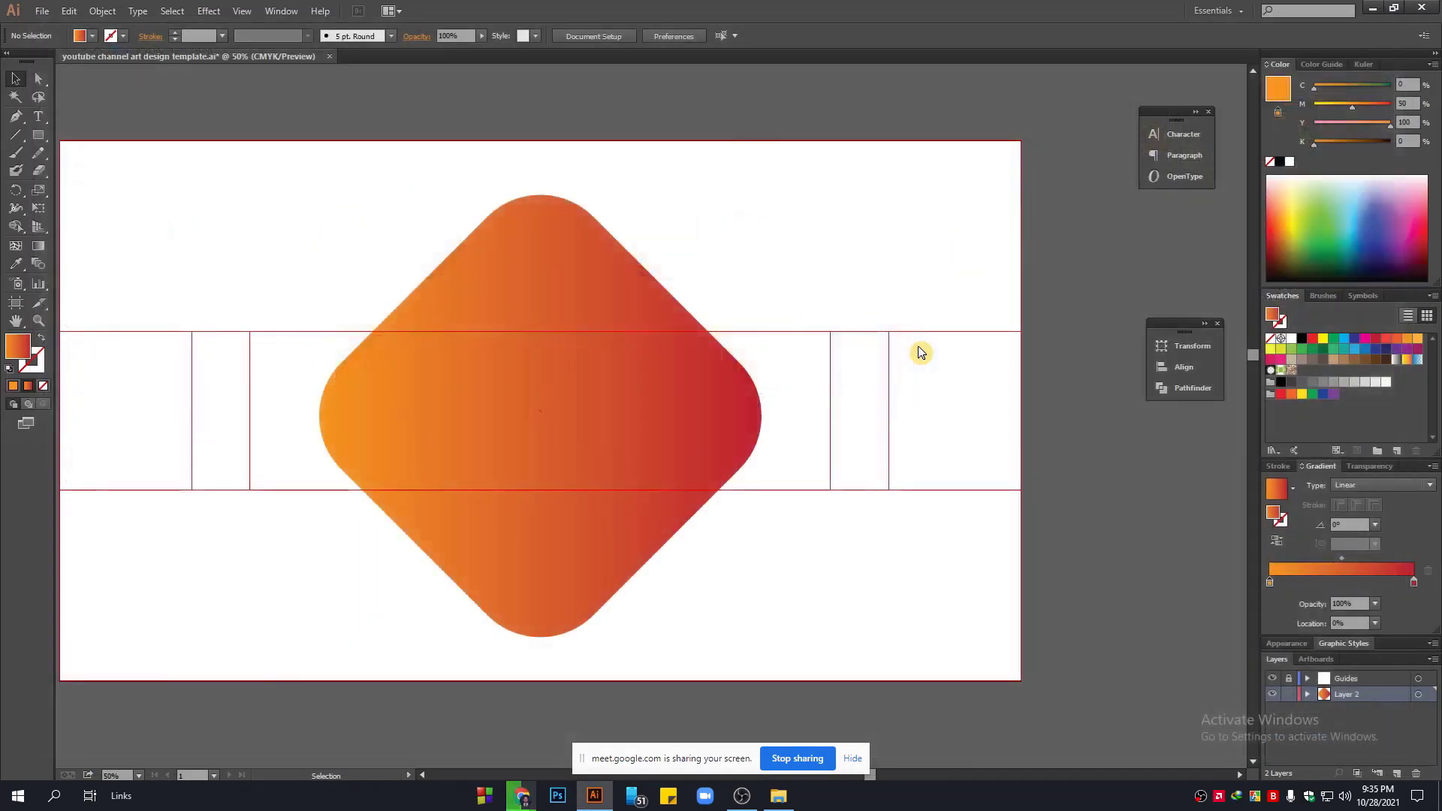
drag(370, 151, 900, 619)
Move the placed man photo up beyond the artboard's upper edge and delete it.
scroll(900, 619, up, 1)
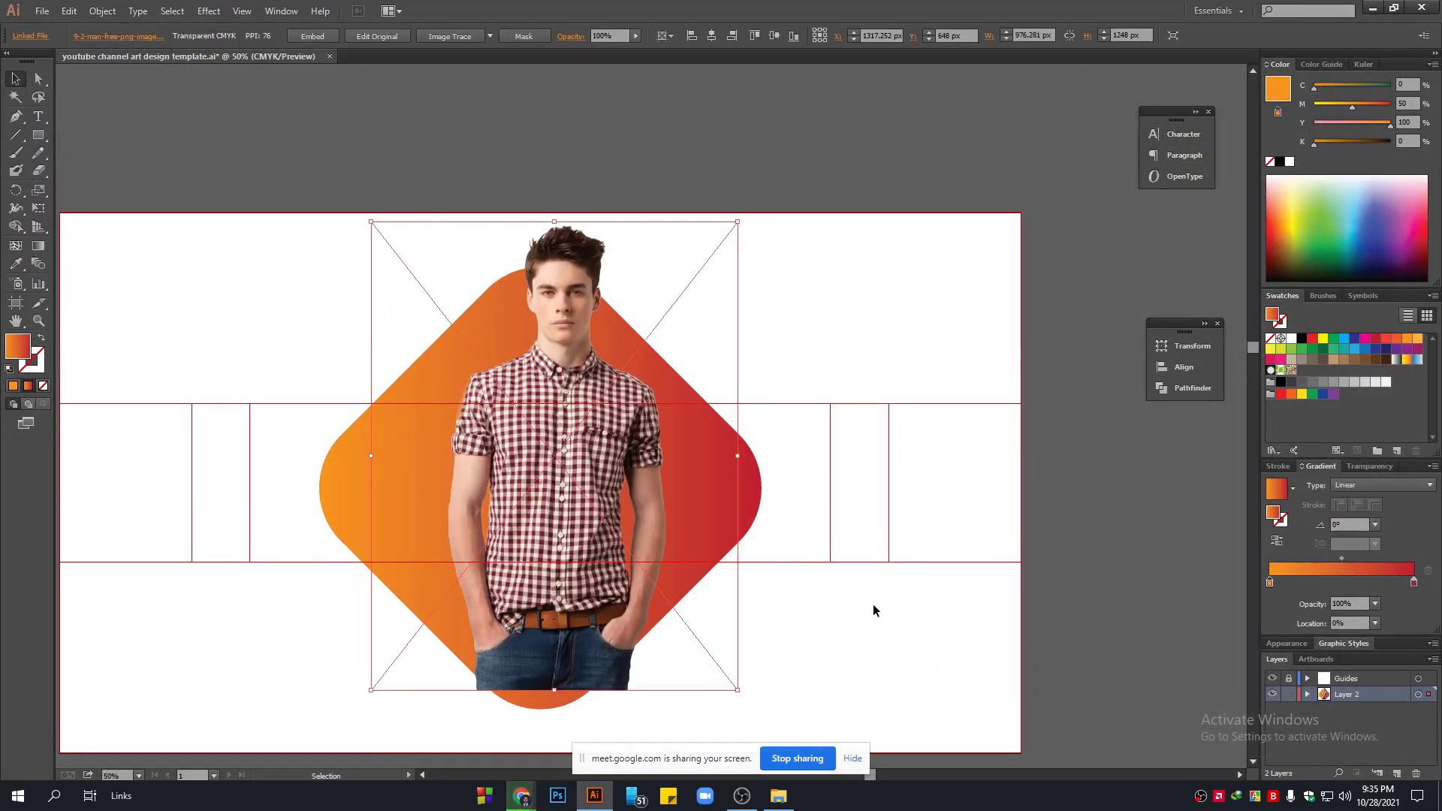
drag(573, 314, 586, 172)
scroll(736, 386, up, 1)
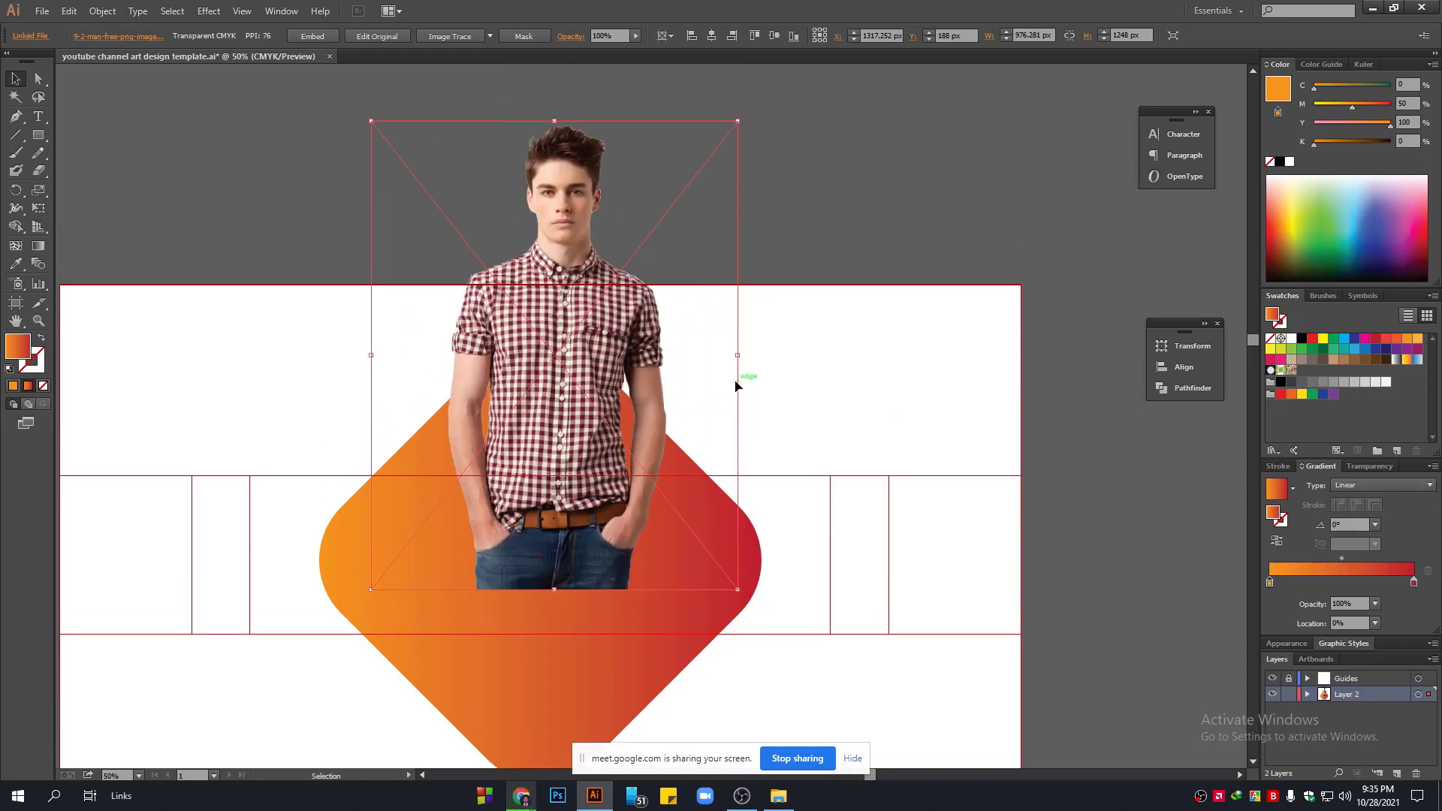
drag(675, 348, 635, 255)
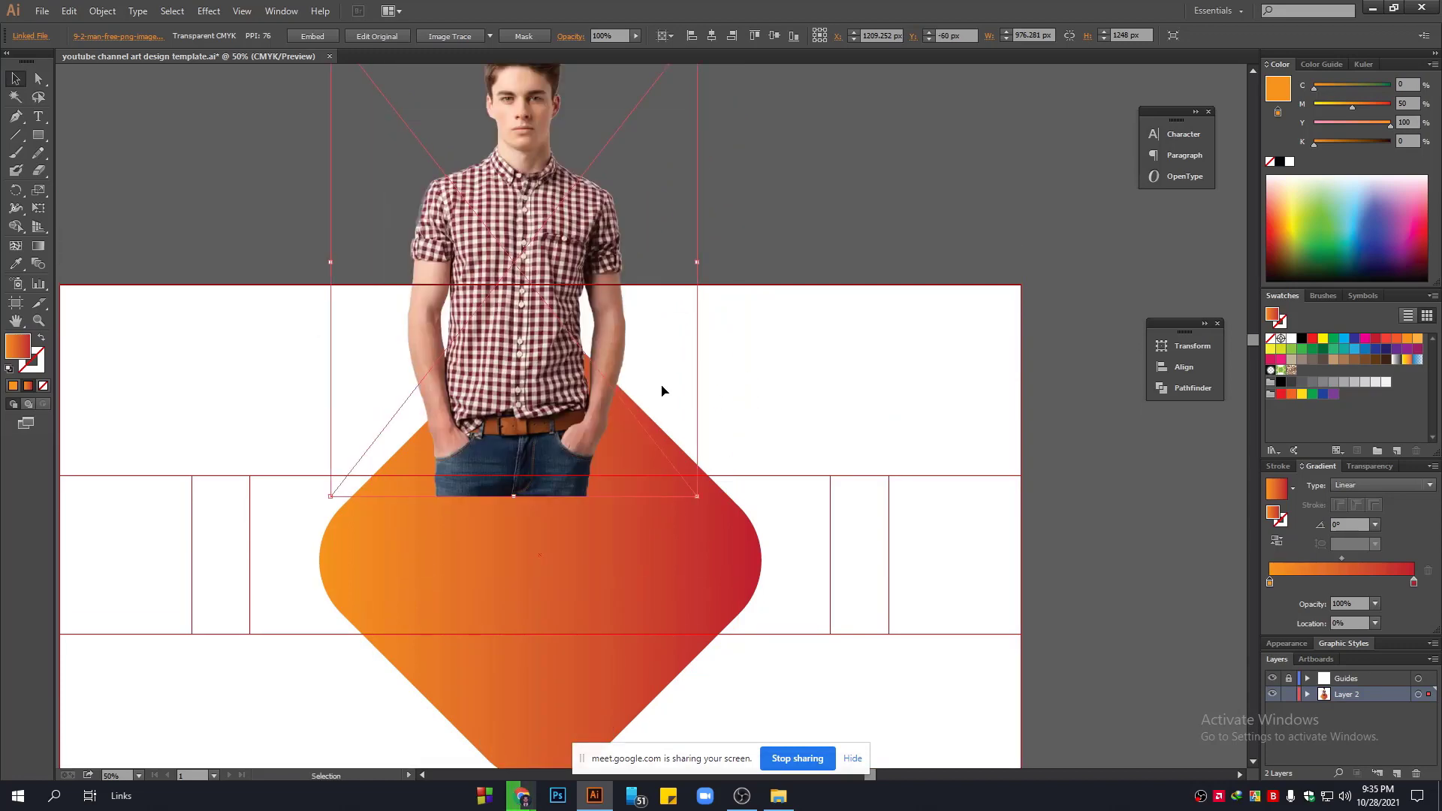
key(Delete)
Place 9-2-man-free-png-image.png as a linked file on the empty canvas above the artboard at about 645 × 824 px.
scroll(389, 204, up, 1)
click(39, 12)
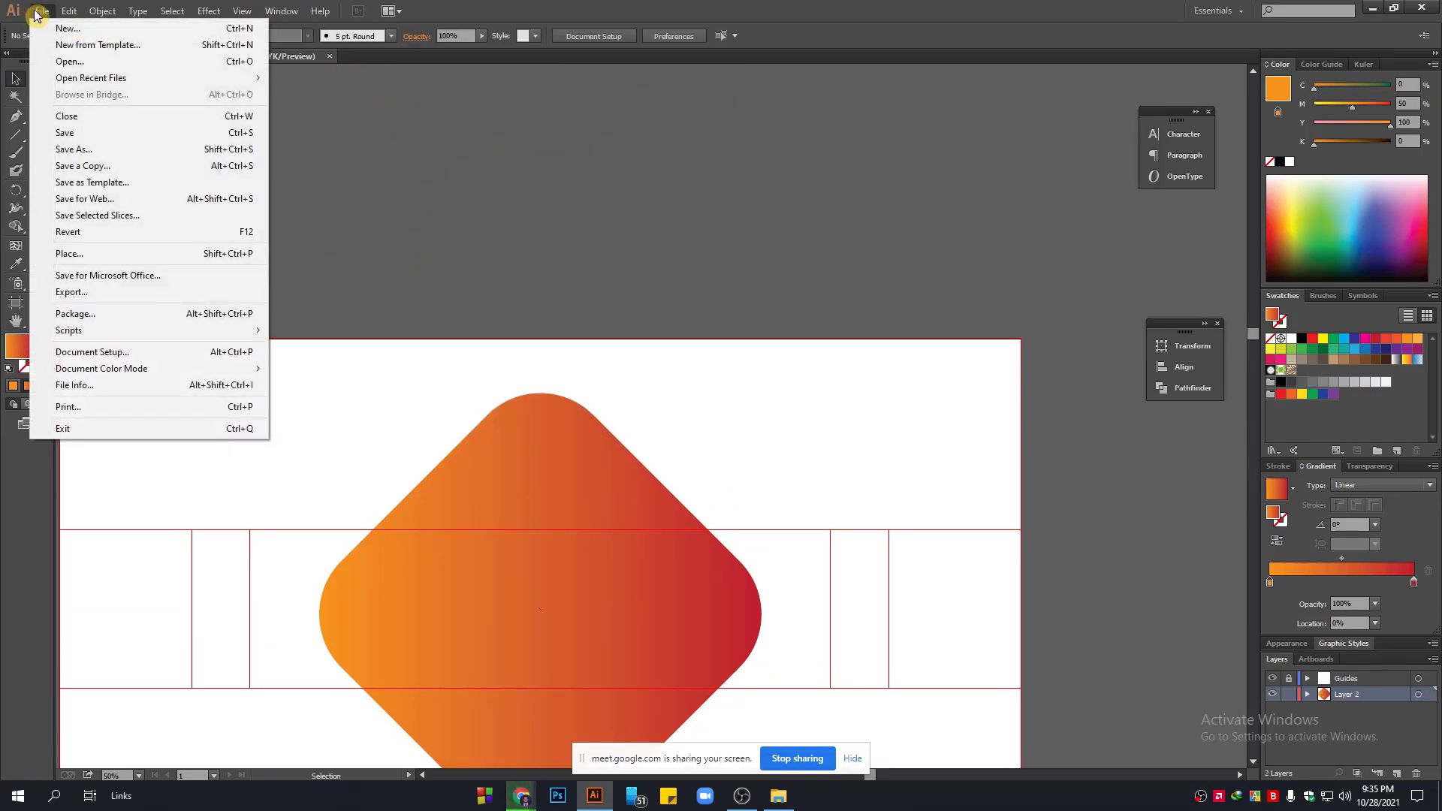
click(84, 254)
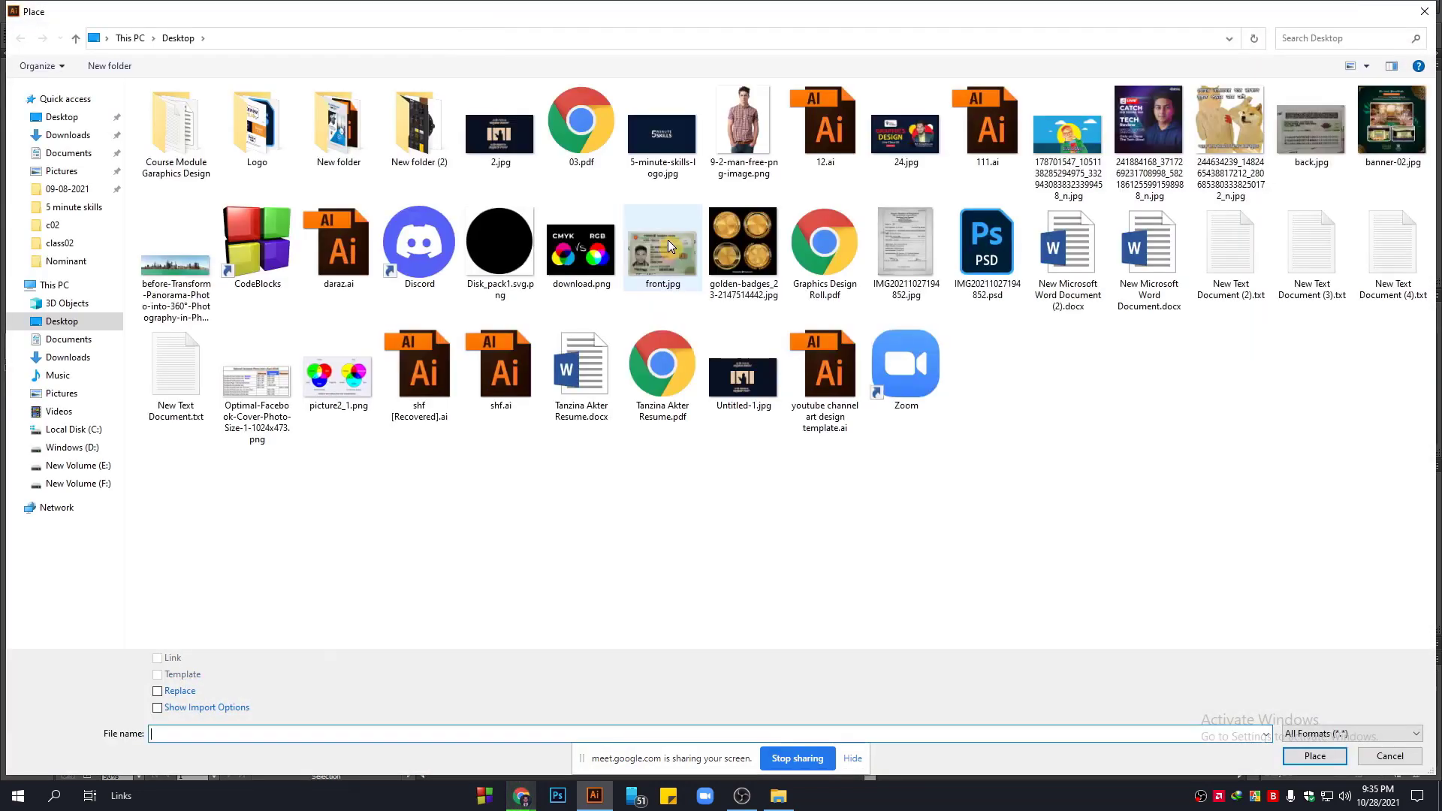
click(732, 139)
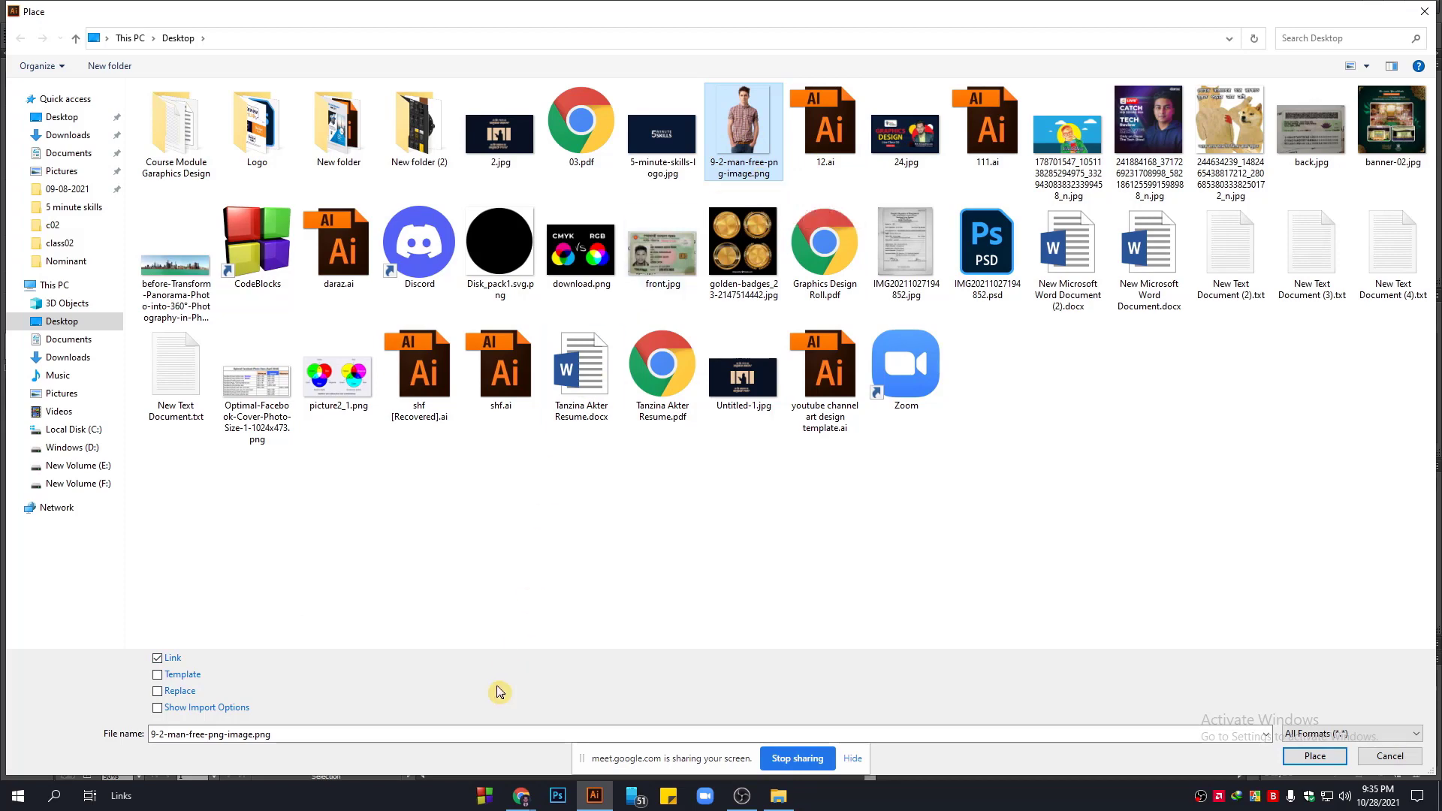
click(1314, 756)
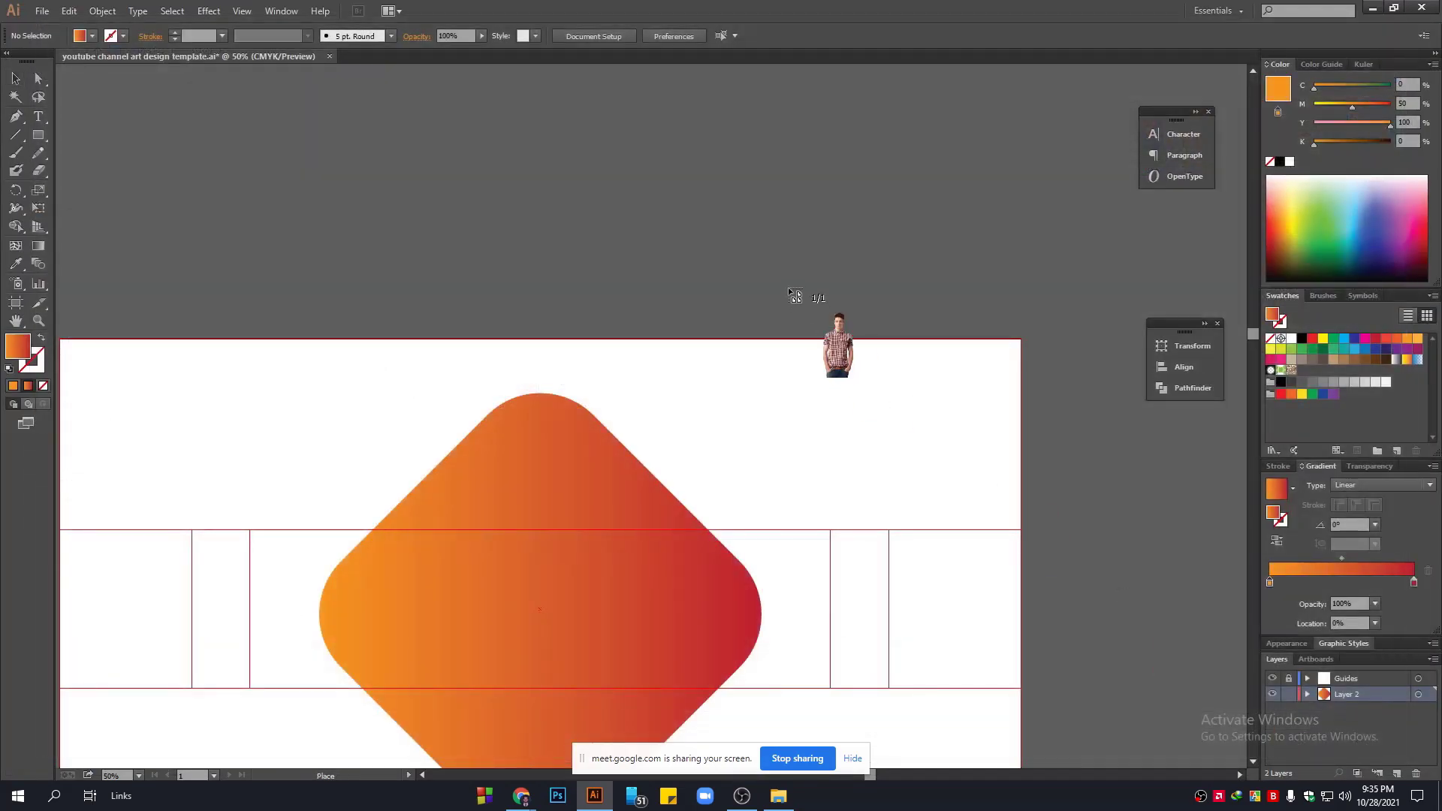
drag(497, 251, 608, 171)
scroll(686, 328, up, 3)
drag(683, 331, 656, 294)
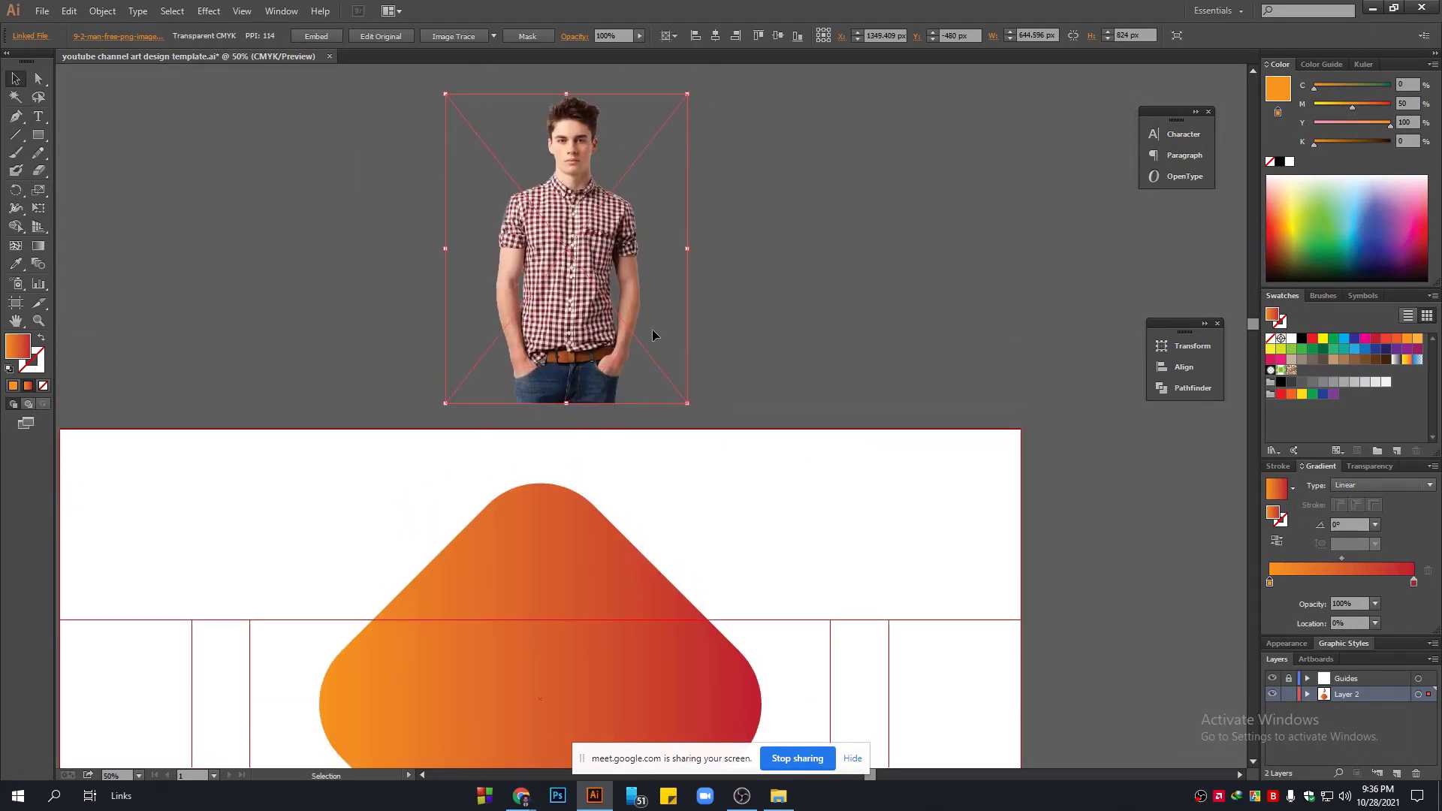
Embed the linked man photo in the document and shift it slightly above the artboard.
scroll(654, 330, up, 2)
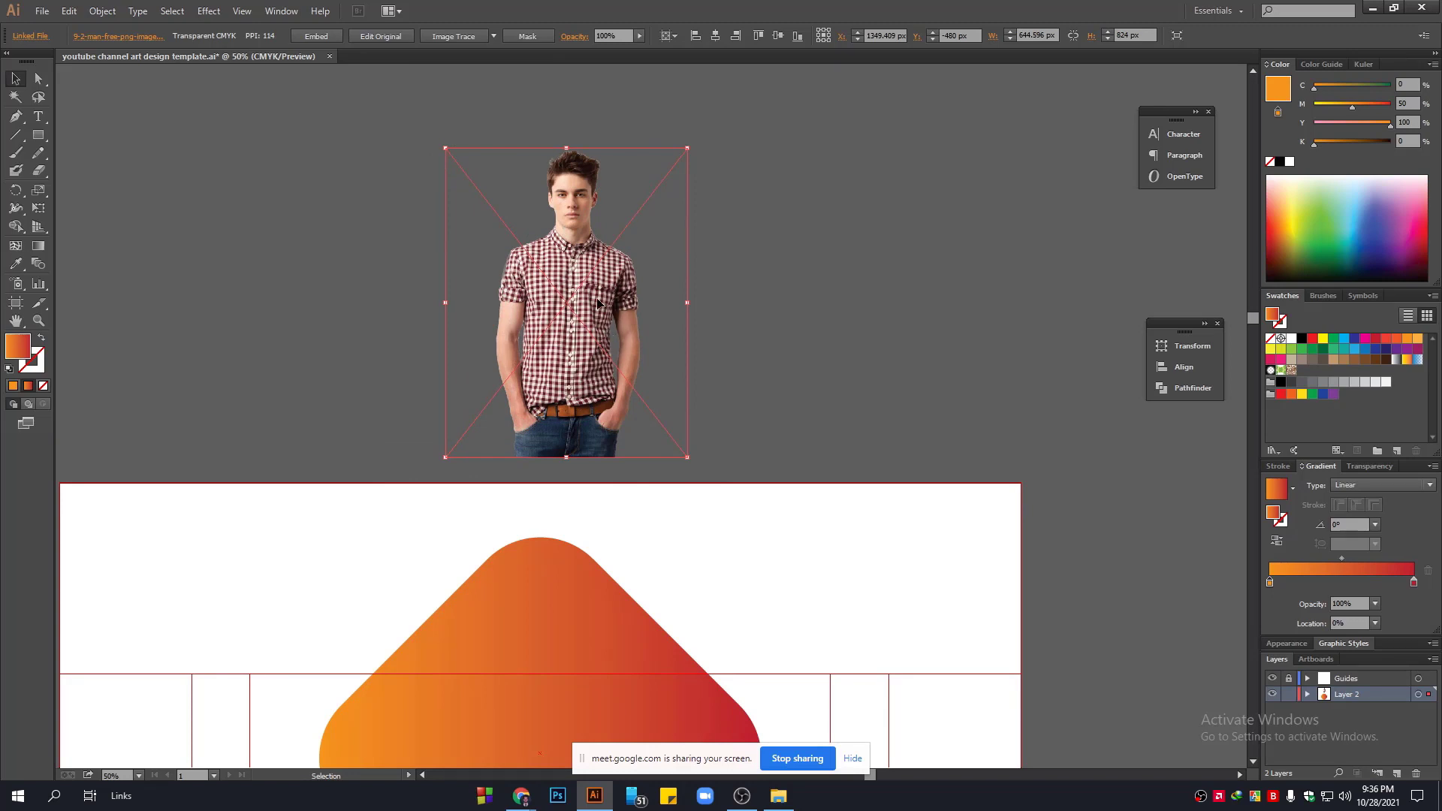
click(317, 37)
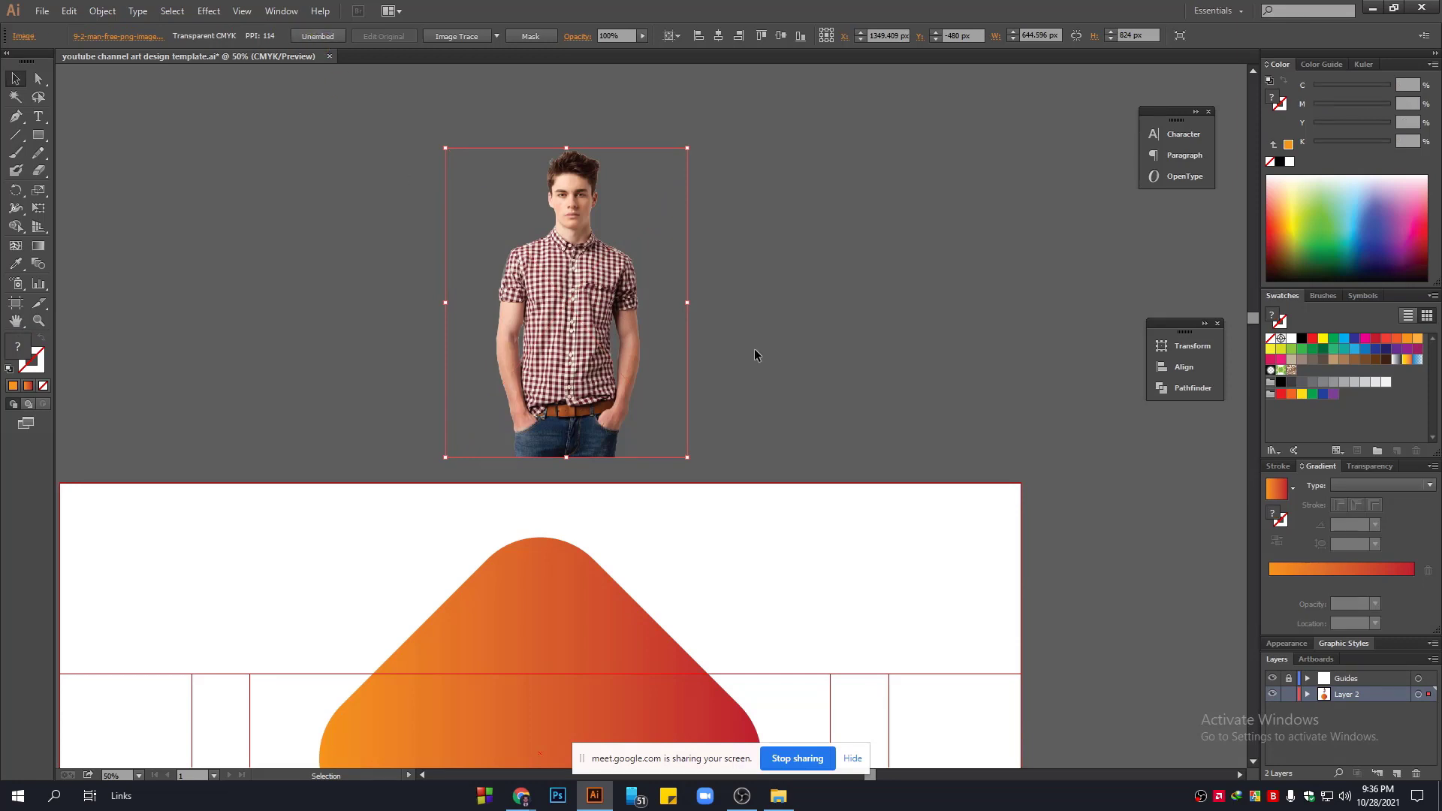
drag(595, 284, 628, 274)
scroll(686, 323, down, 5)
scroll(686, 323, down, 4)
scroll(687, 323, up, 4)
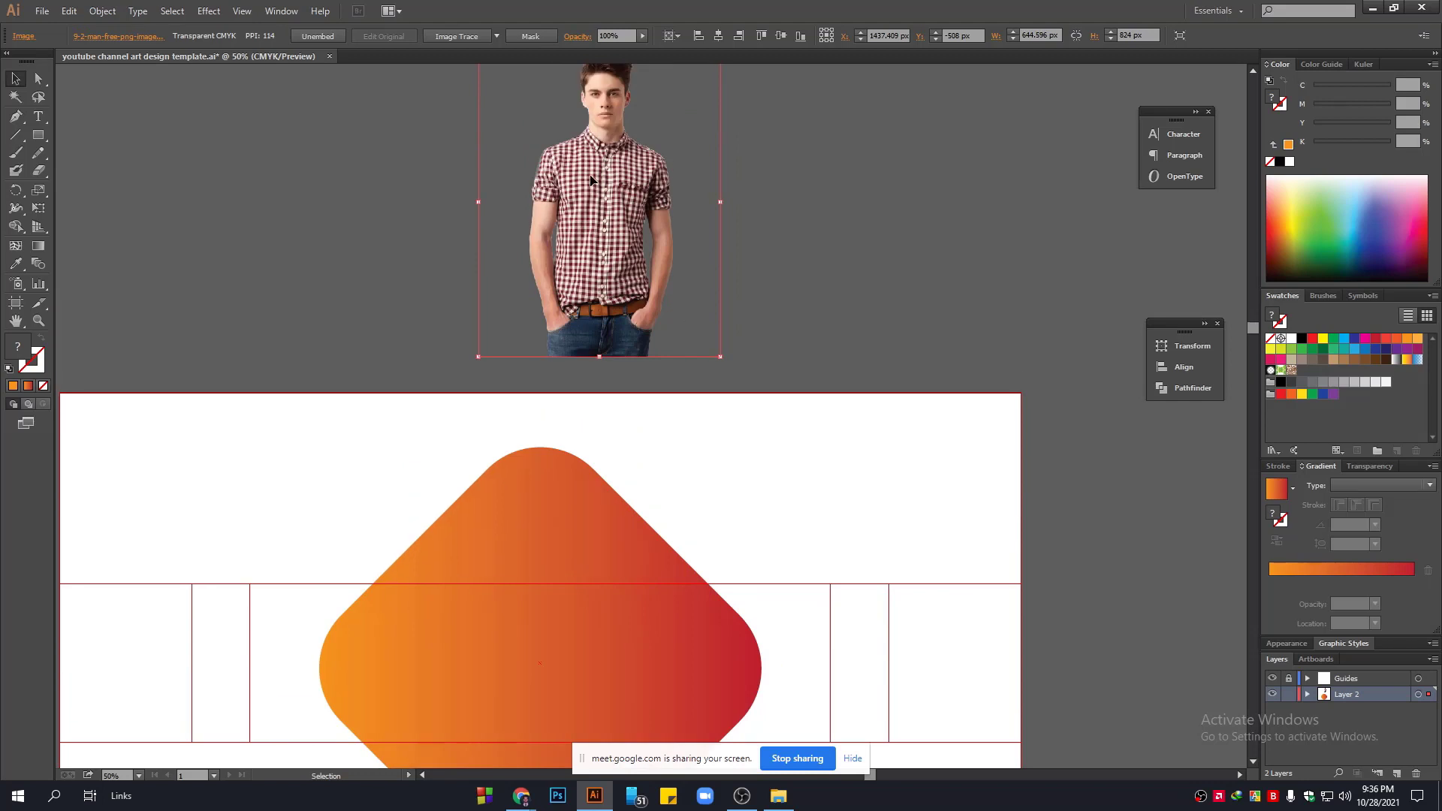
Move the man photo onto the gradient diamond and scale it down to about 450 × 575 px.
drag(607, 167, 642, 331)
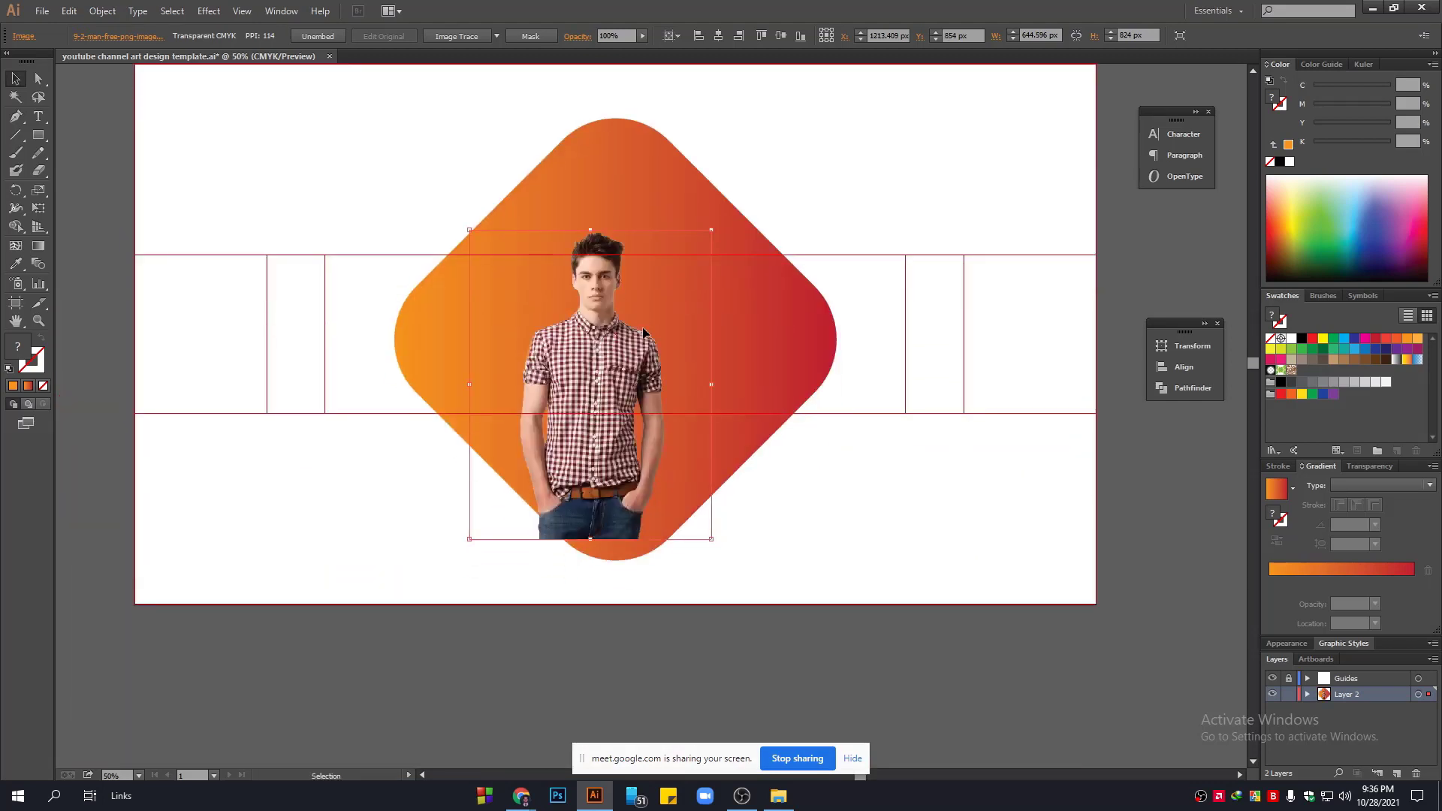
key(ctrl+equal)
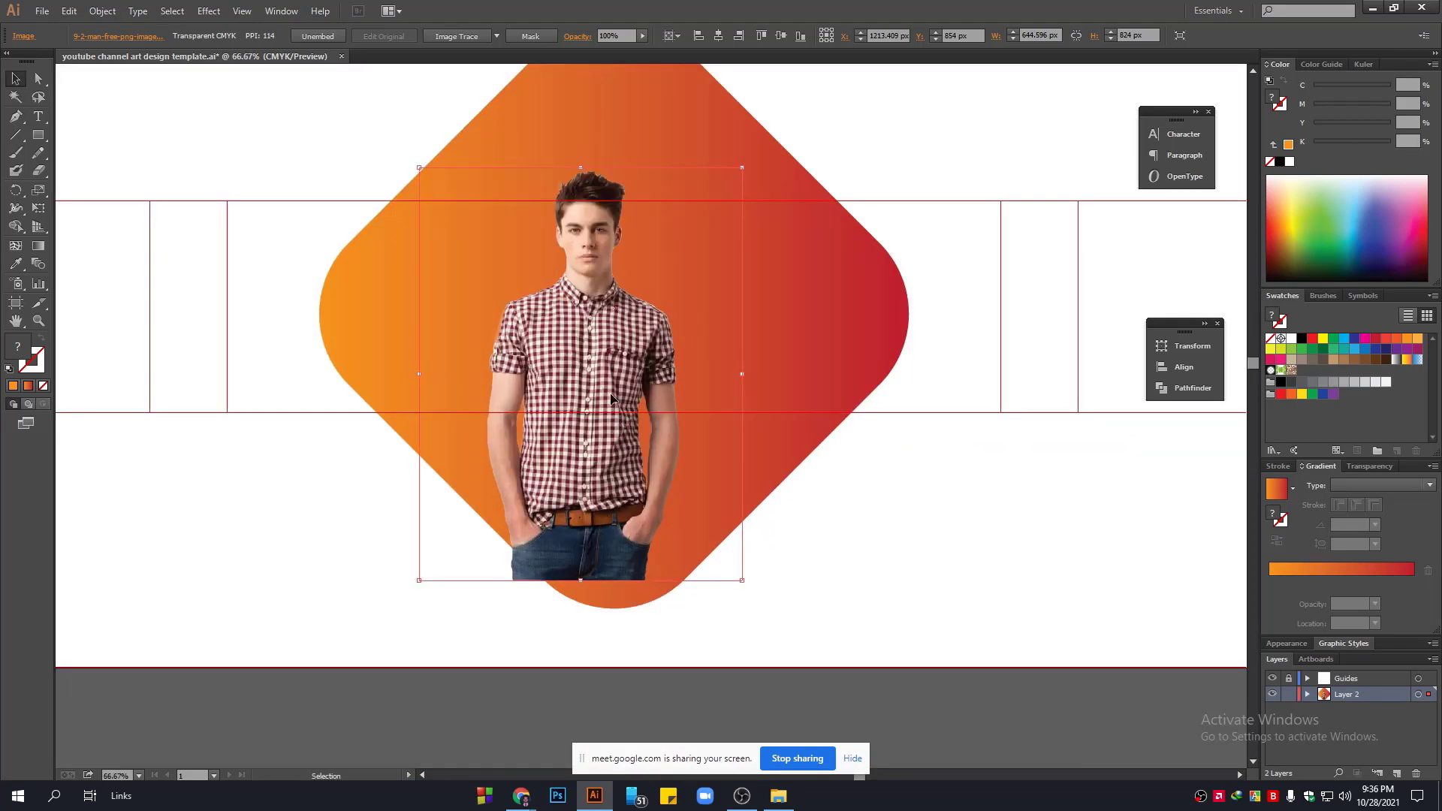
drag(744, 174, 692, 225)
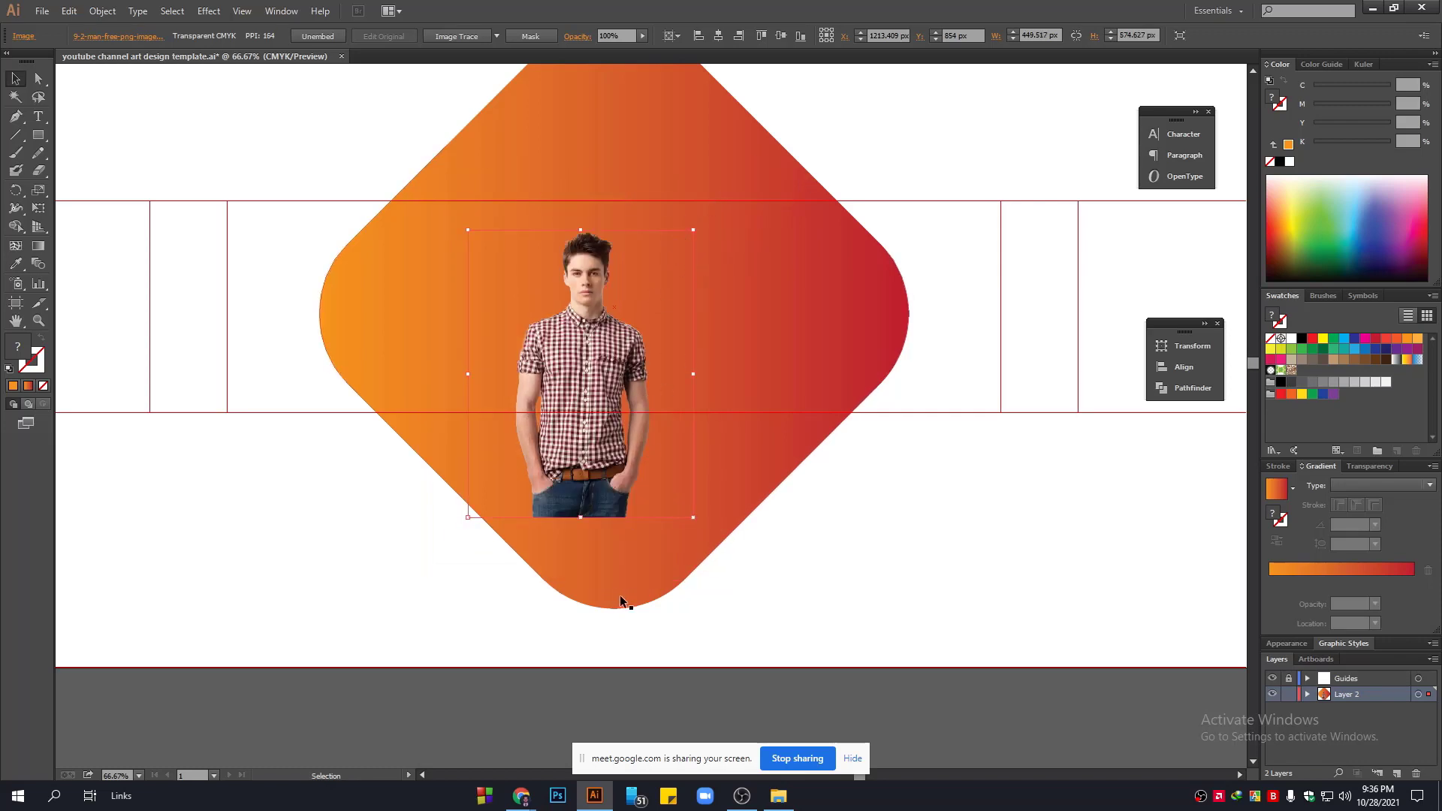
Switch to Chrome and check the participants in the Google Meet call.
click(531, 797)
click(443, 732)
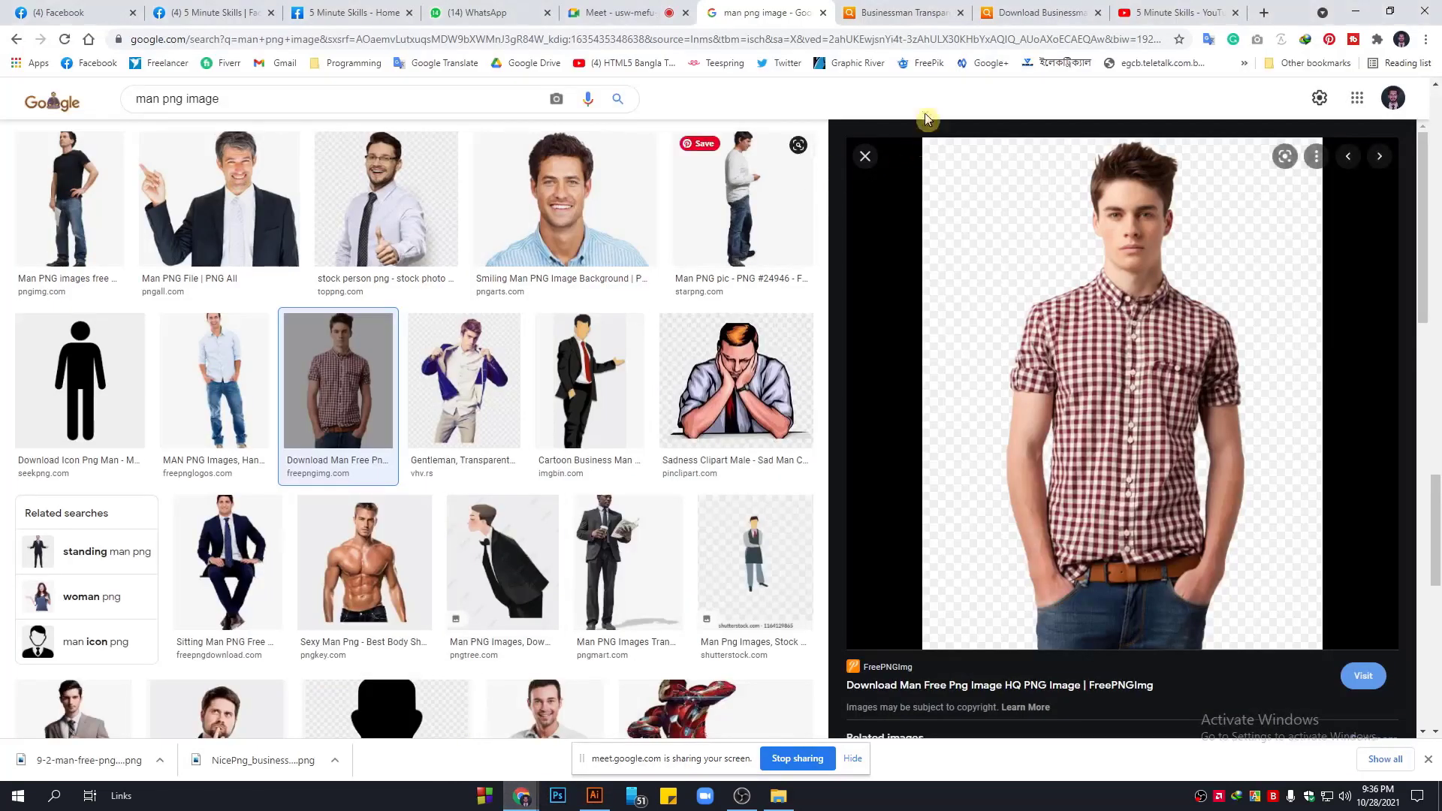
click(631, 13)
click(876, 168)
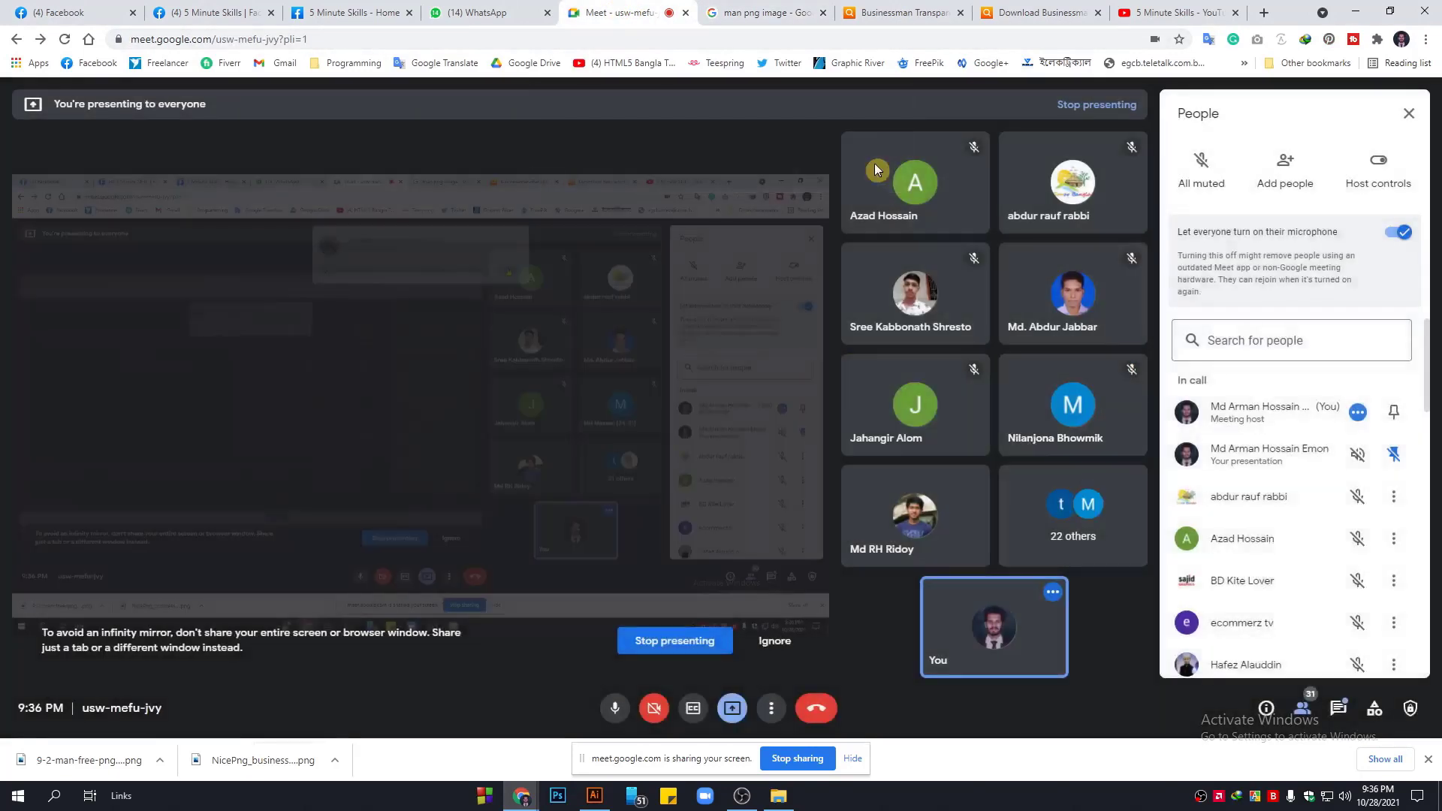
Return to Illustrator and enlarge the man photo over the diamond to about 621 × 794 px.
click(595, 797)
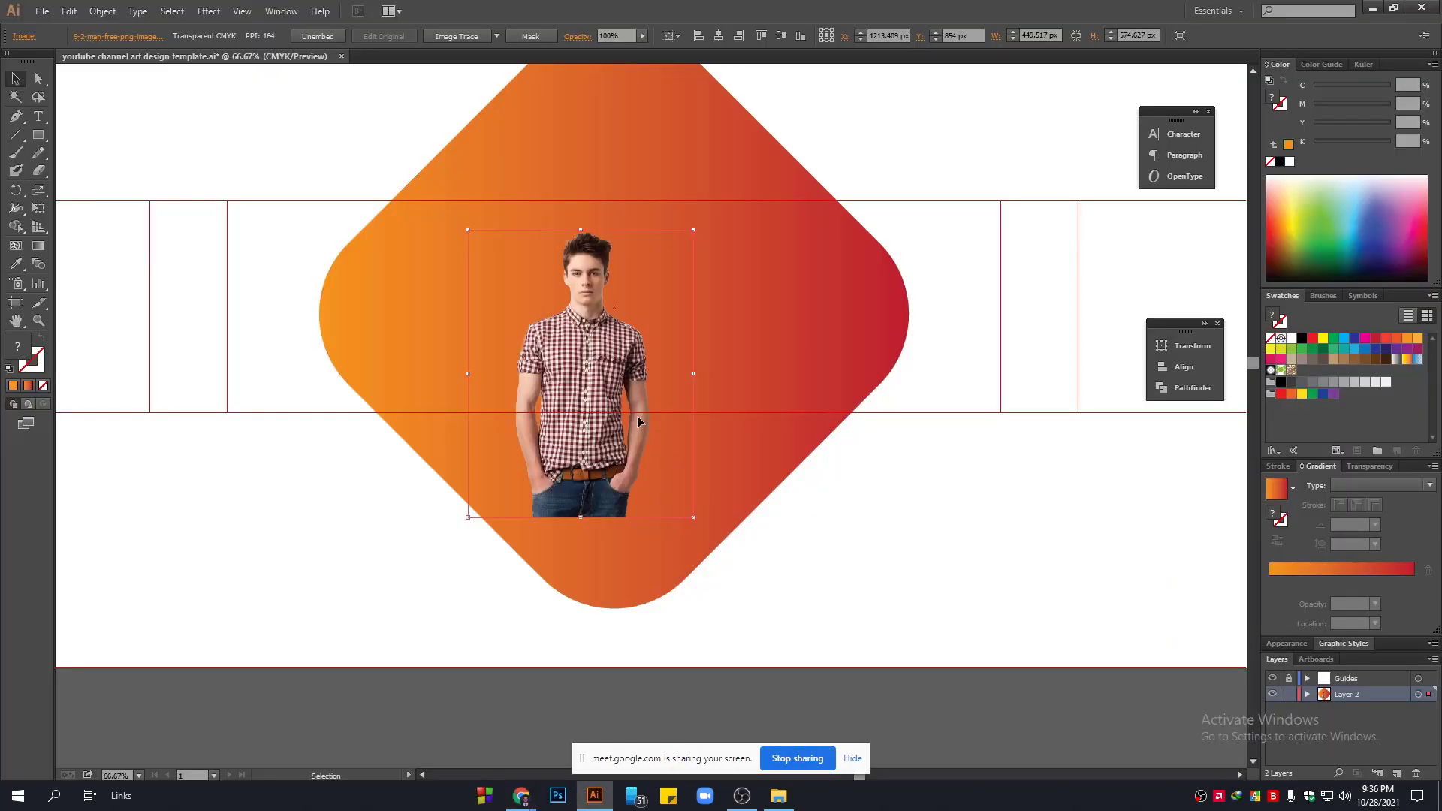
drag(581, 517, 611, 545)
scroll(620, 567, down, 1)
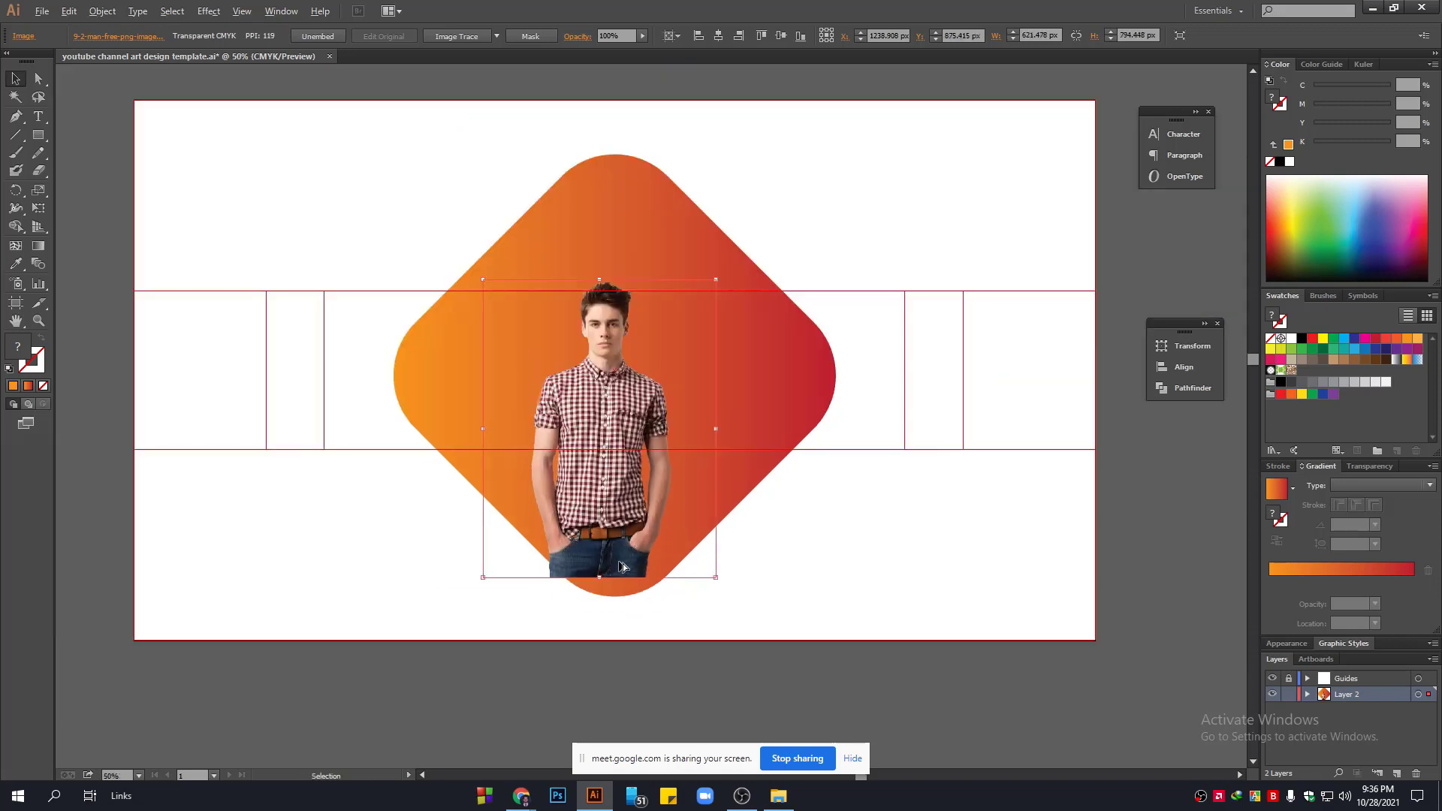
Center the gradient diamond horizontally and vertically on the artboard.
drag(897, 514, 810, 354)
click(641, 37)
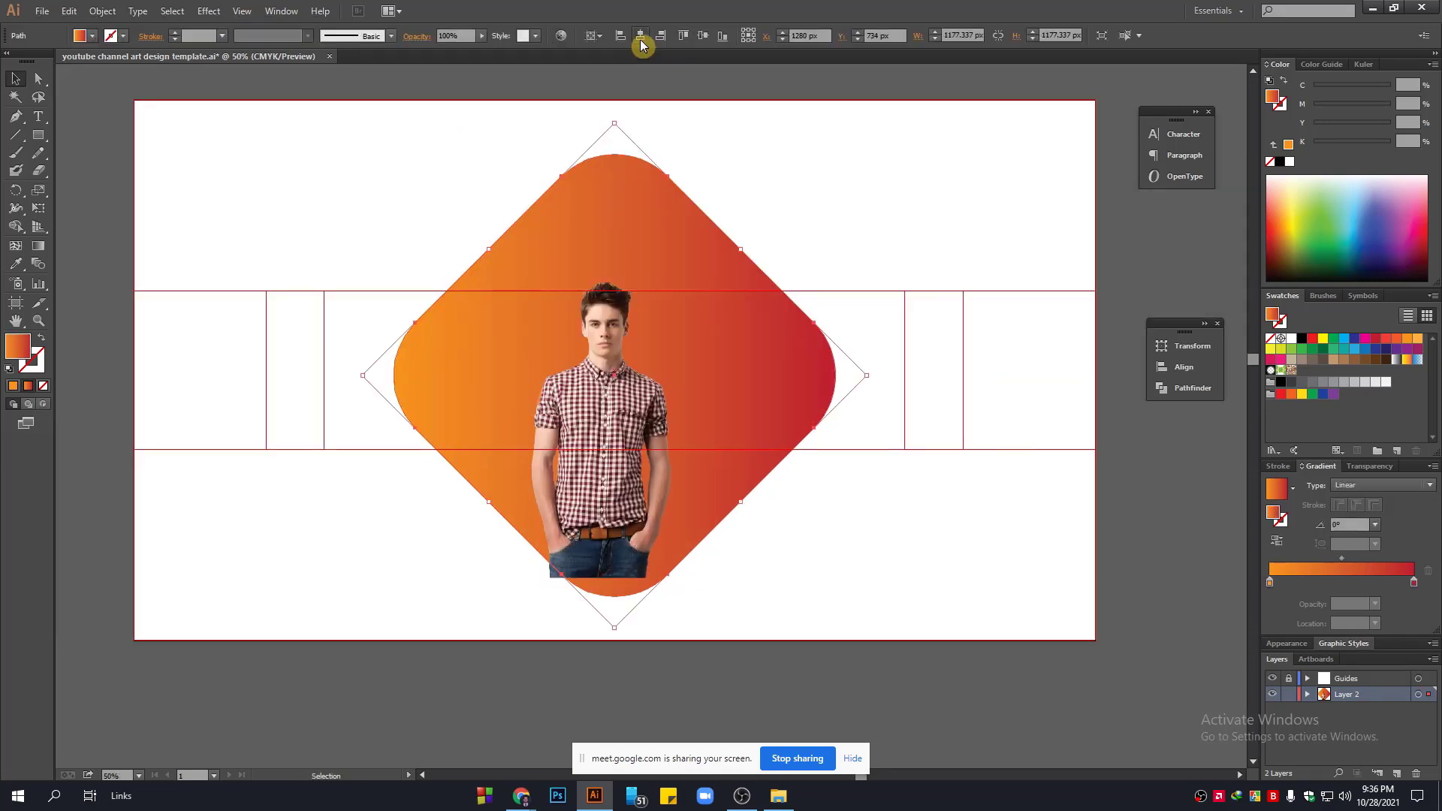
click(703, 36)
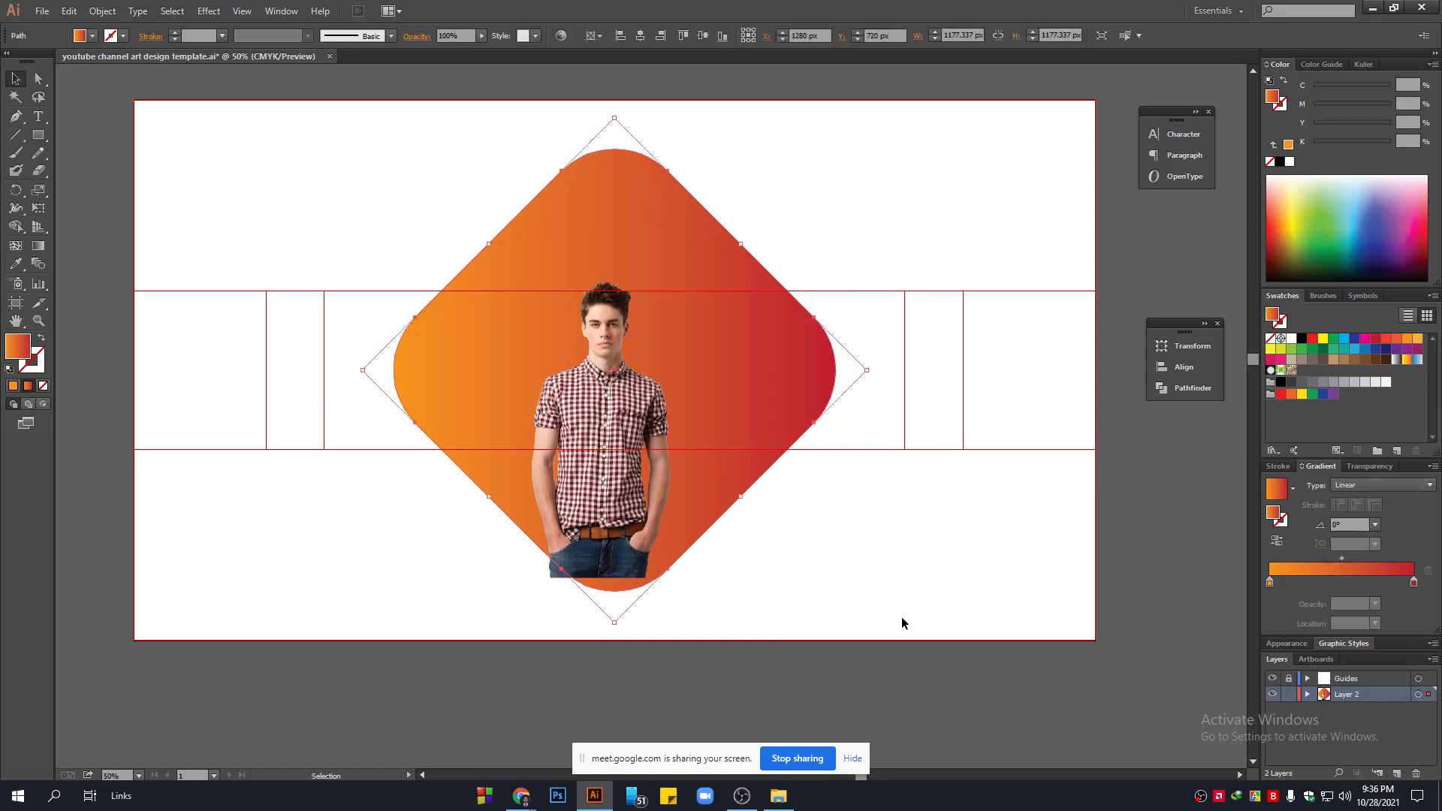
Move the man photo onto the diamond's vertical centre line and lower tip, at about X 1272, Y 906 px.
click(847, 615)
drag(610, 410, 616, 429)
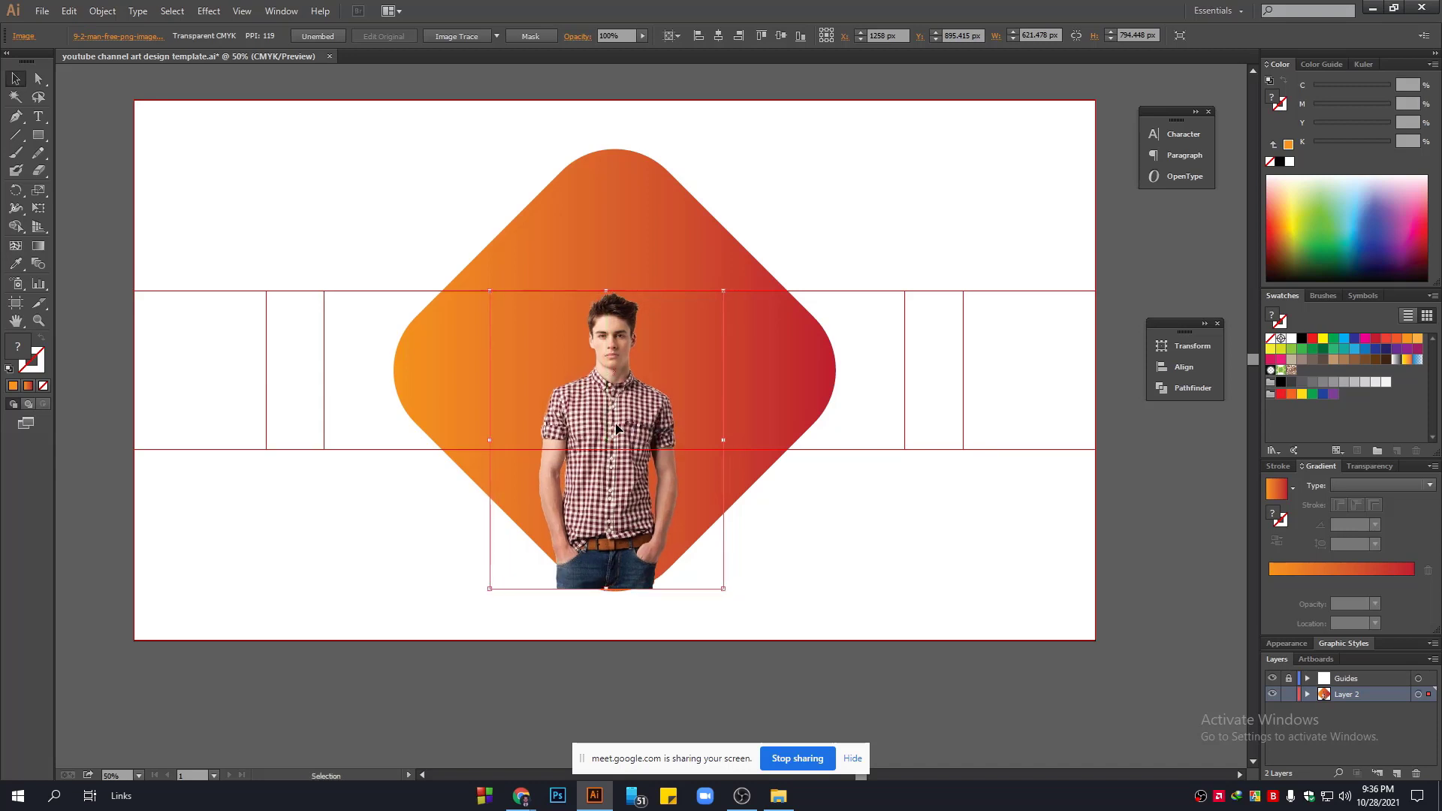
drag(639, 531, 644, 531)
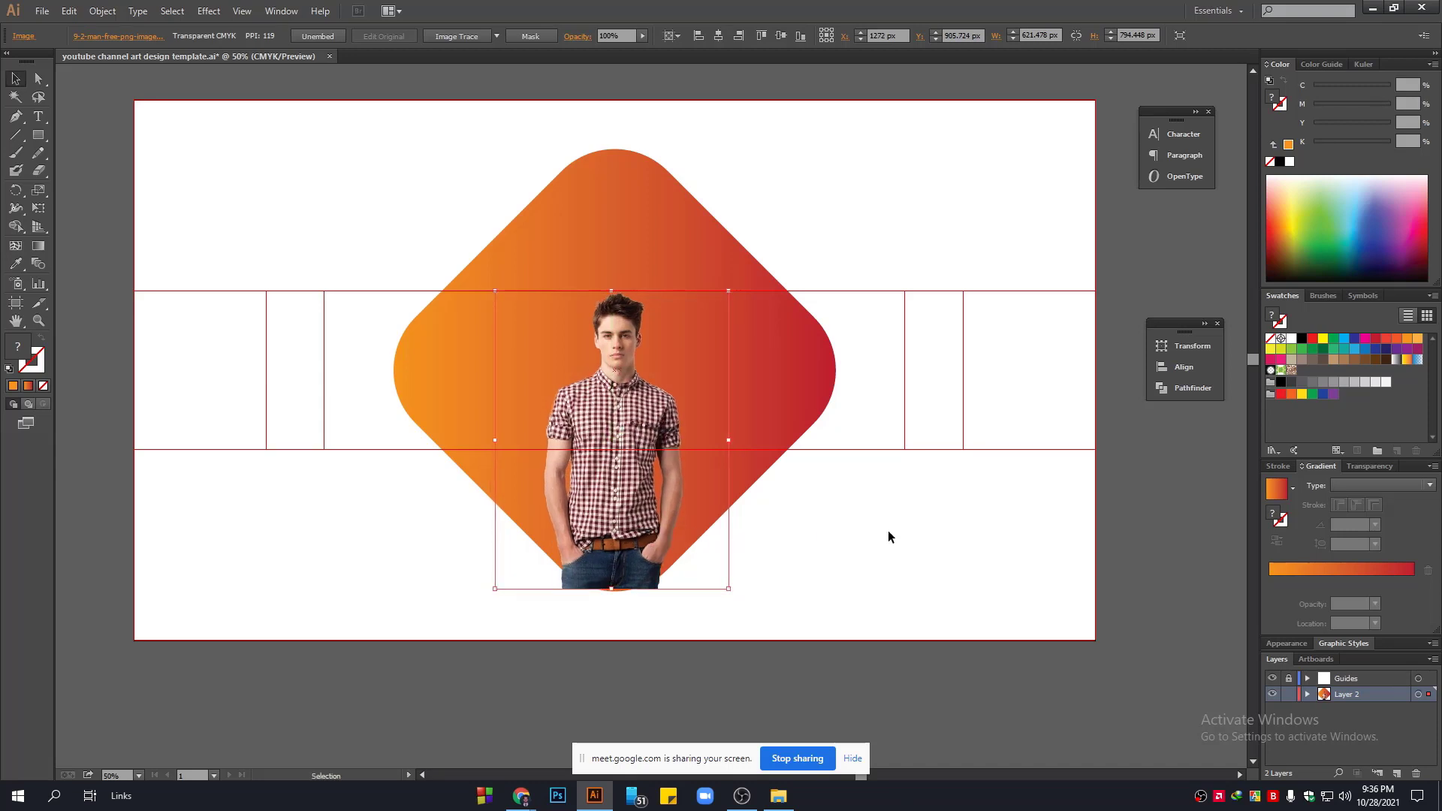
click(889, 530)
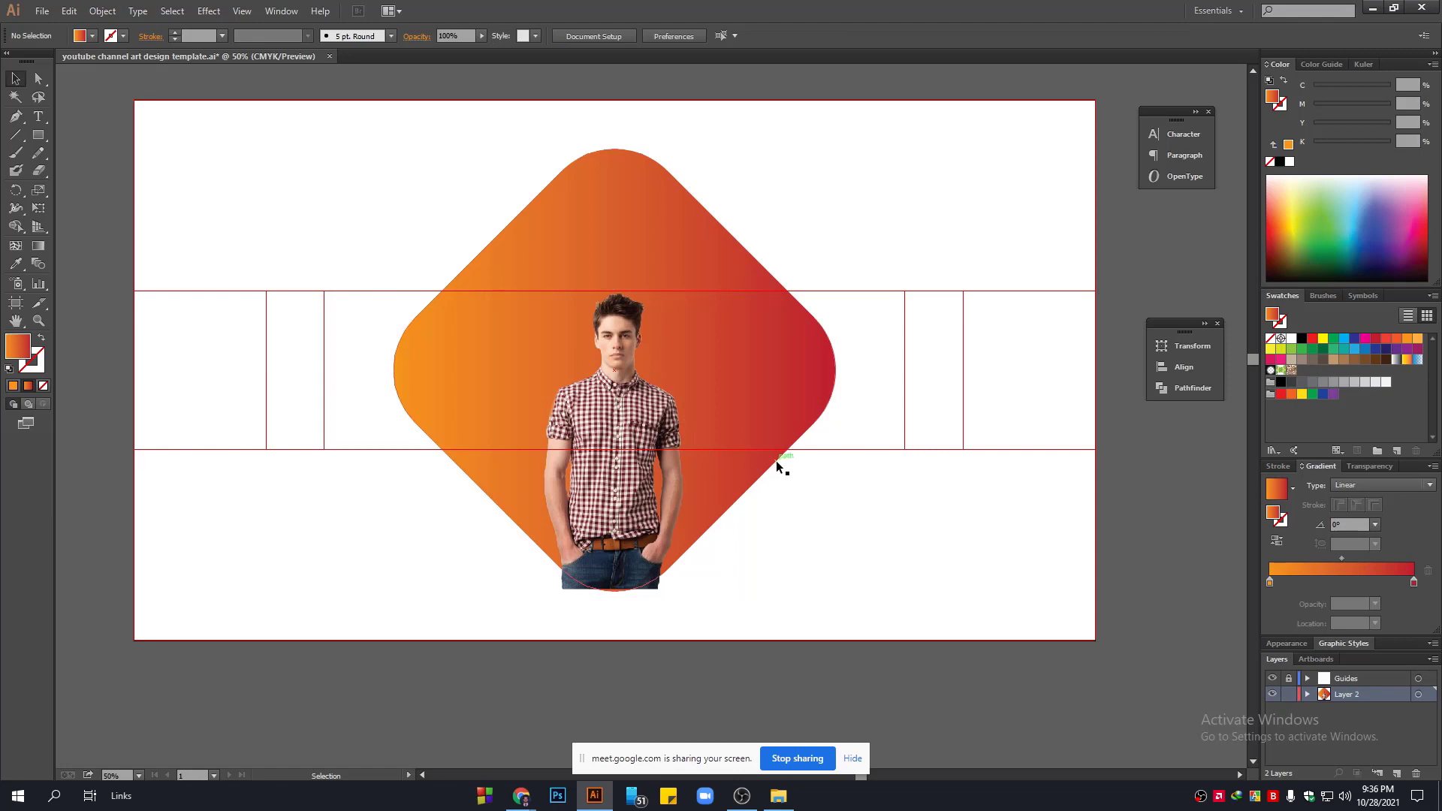
Paste a copy of the gradient diamond in front of the original and bring it above the man photo.
click(818, 365)
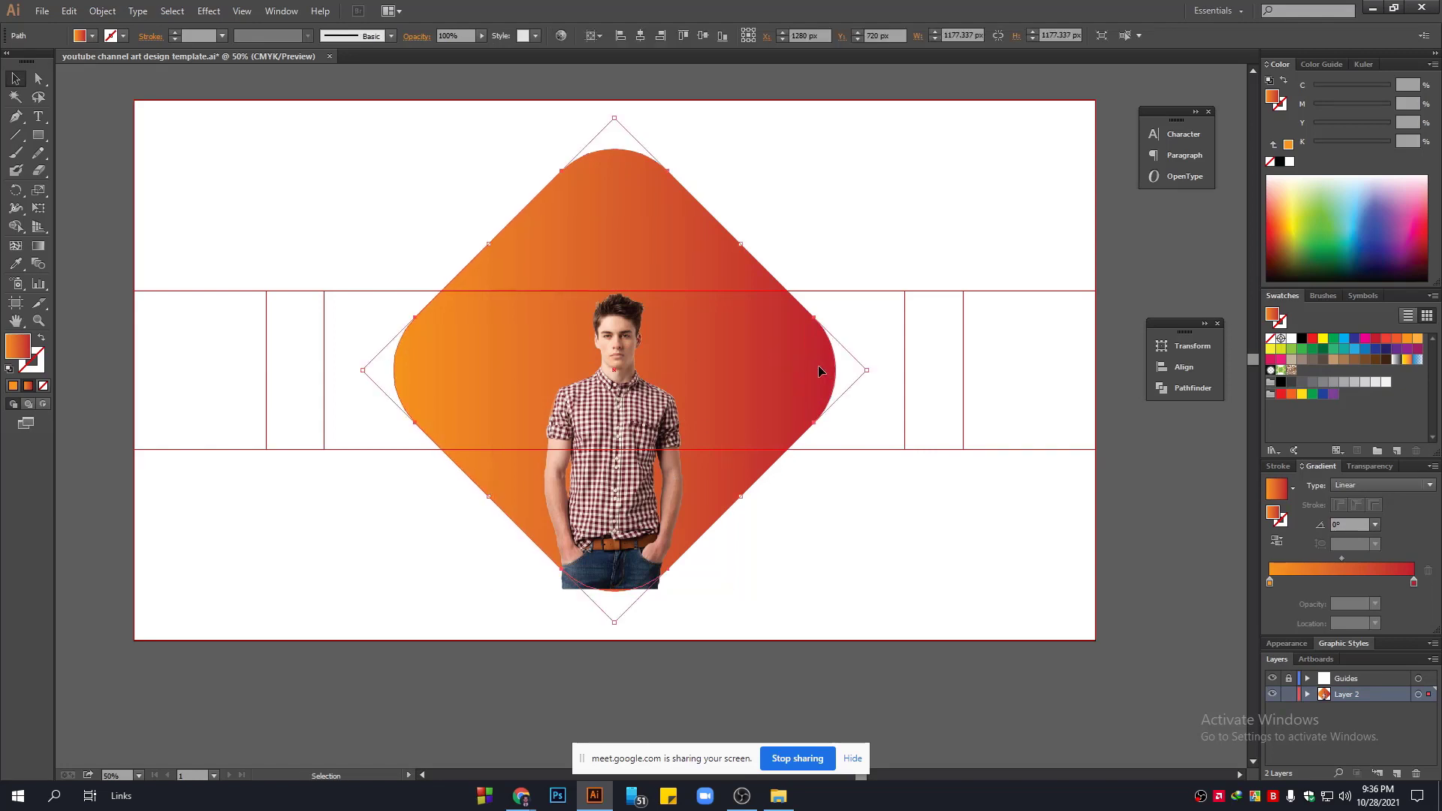
right_click(813, 365)
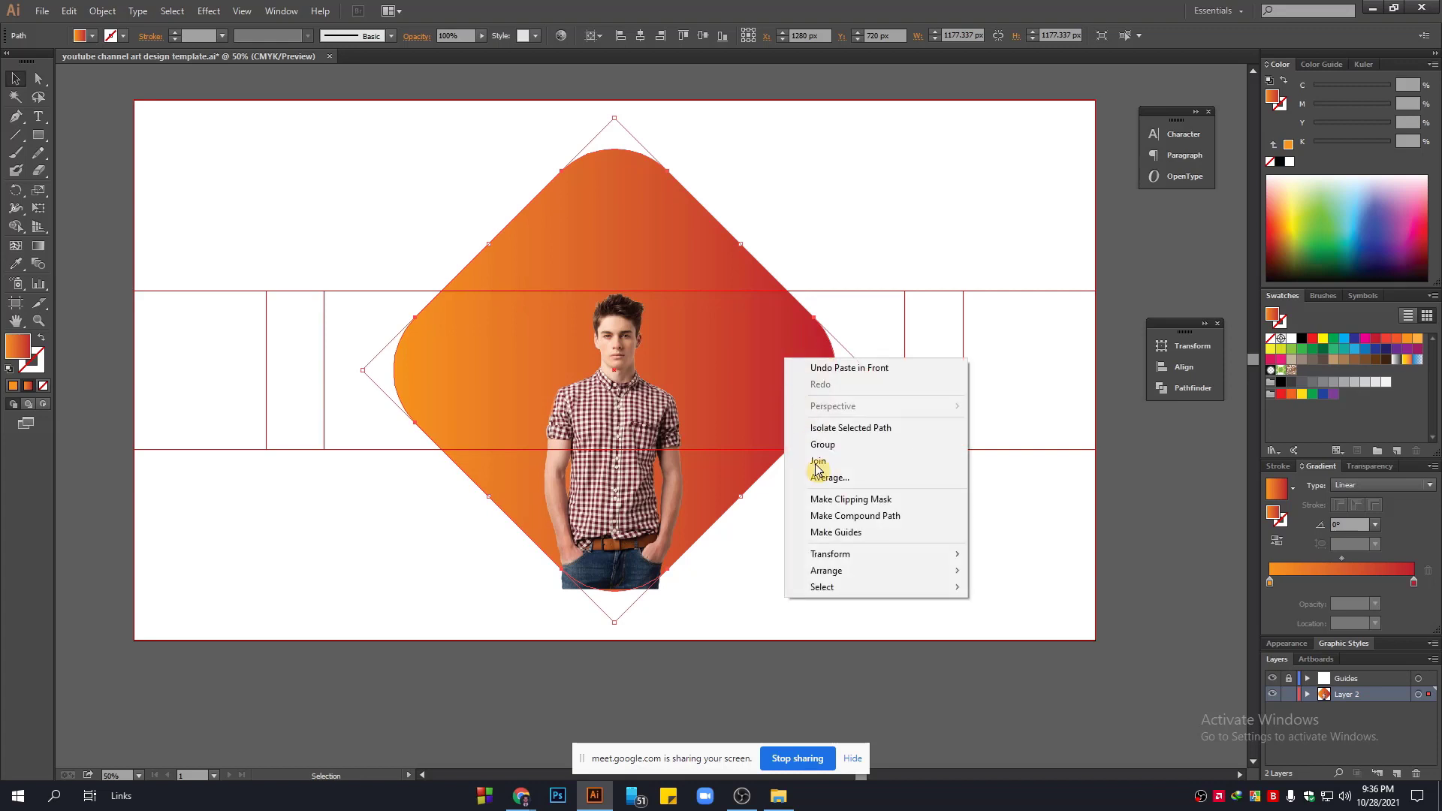
mouse_move(829, 570)
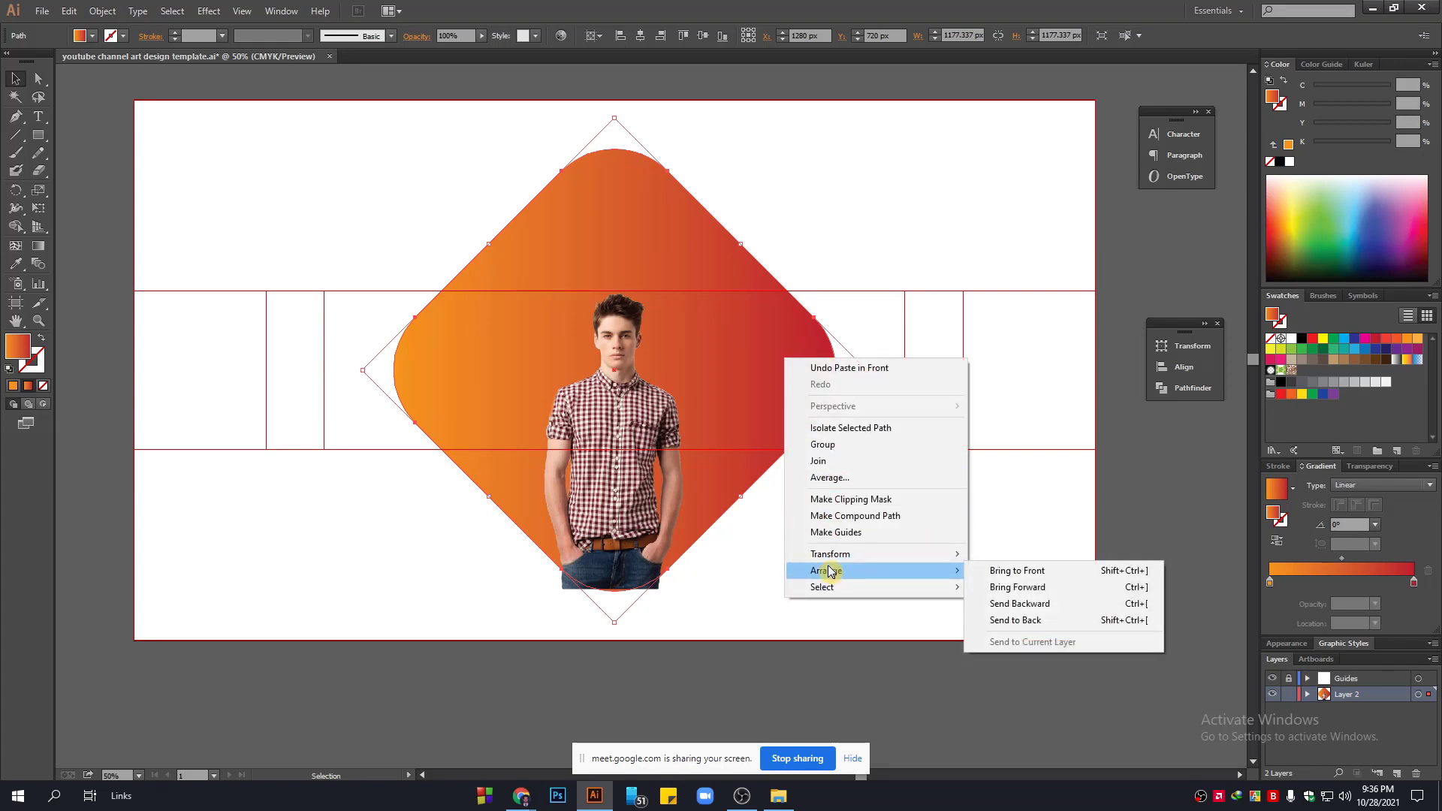
click(1084, 414)
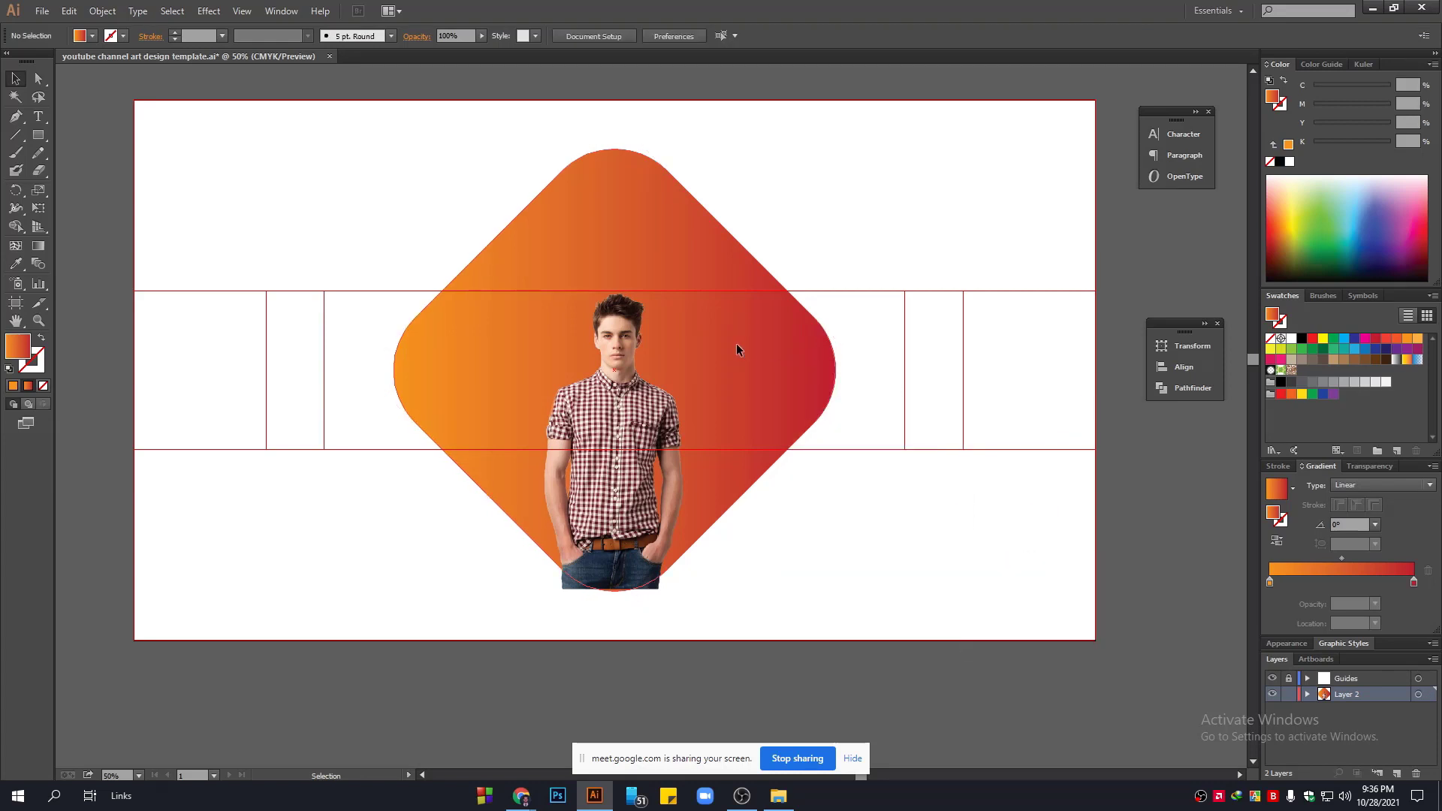
click(736, 344)
click(164, 227)
click(784, 347)
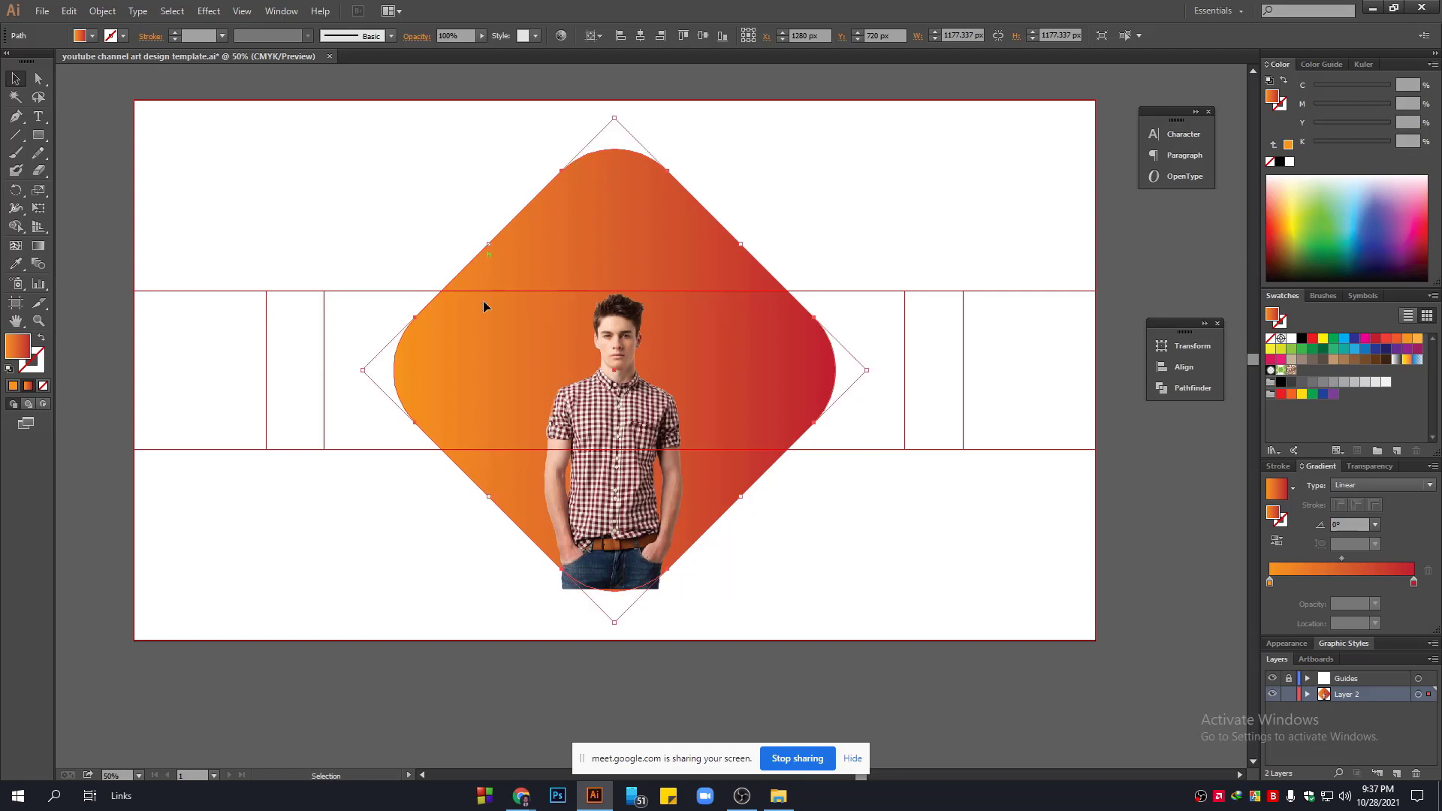
key(a)
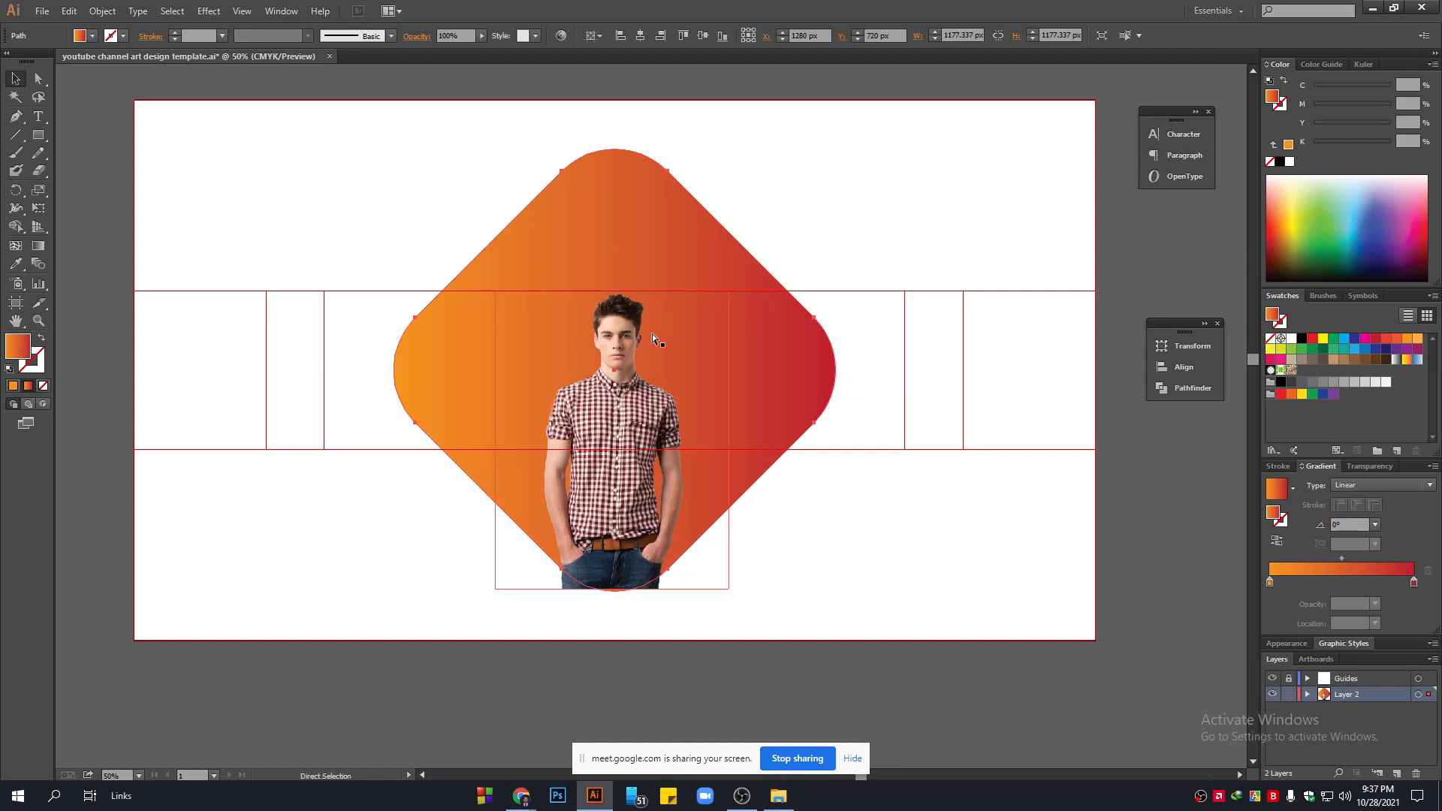
key(v)
key(ctrl+shift+bracketright)
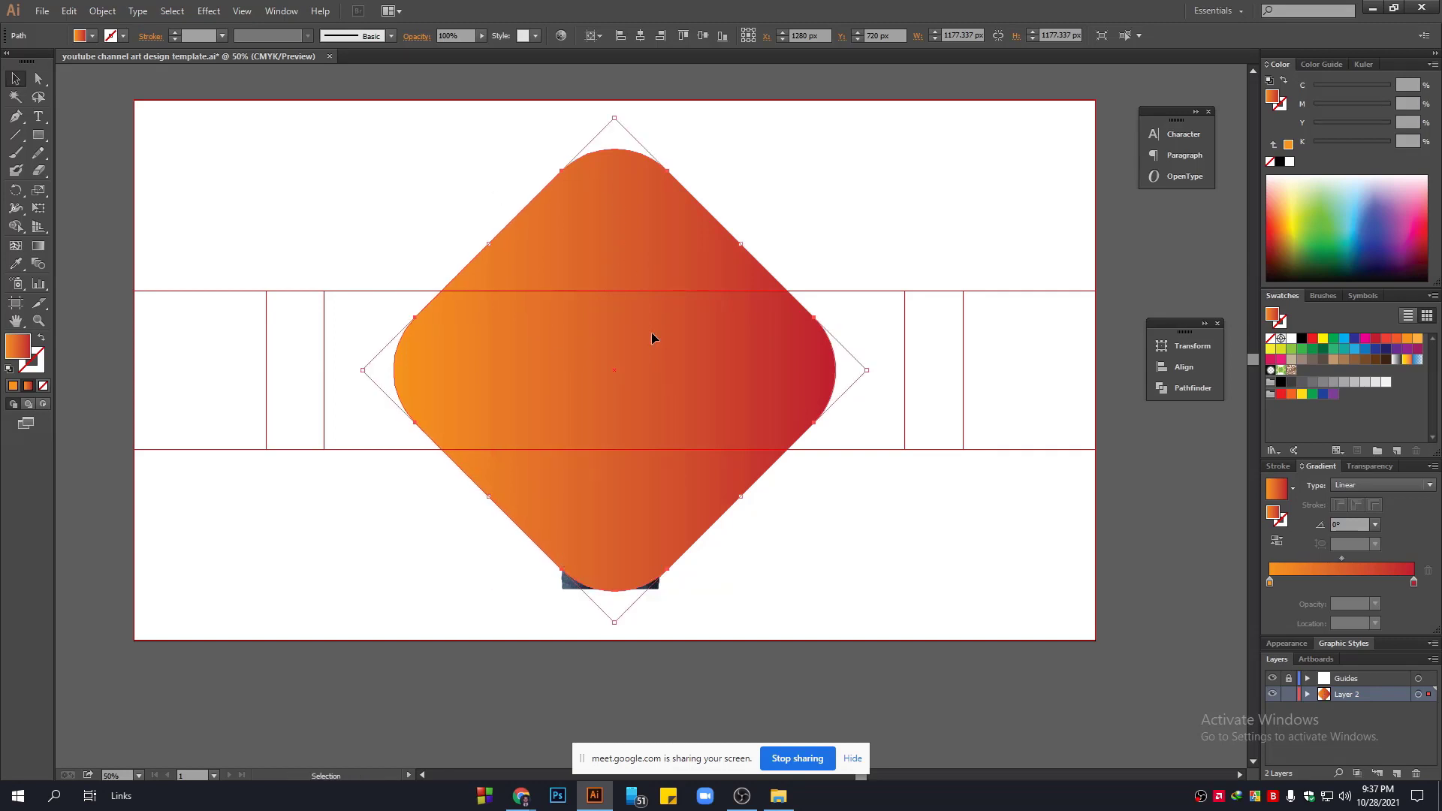
Clip the man photo to the front diamond's shape with a clipping mask.
shift+click(655, 590)
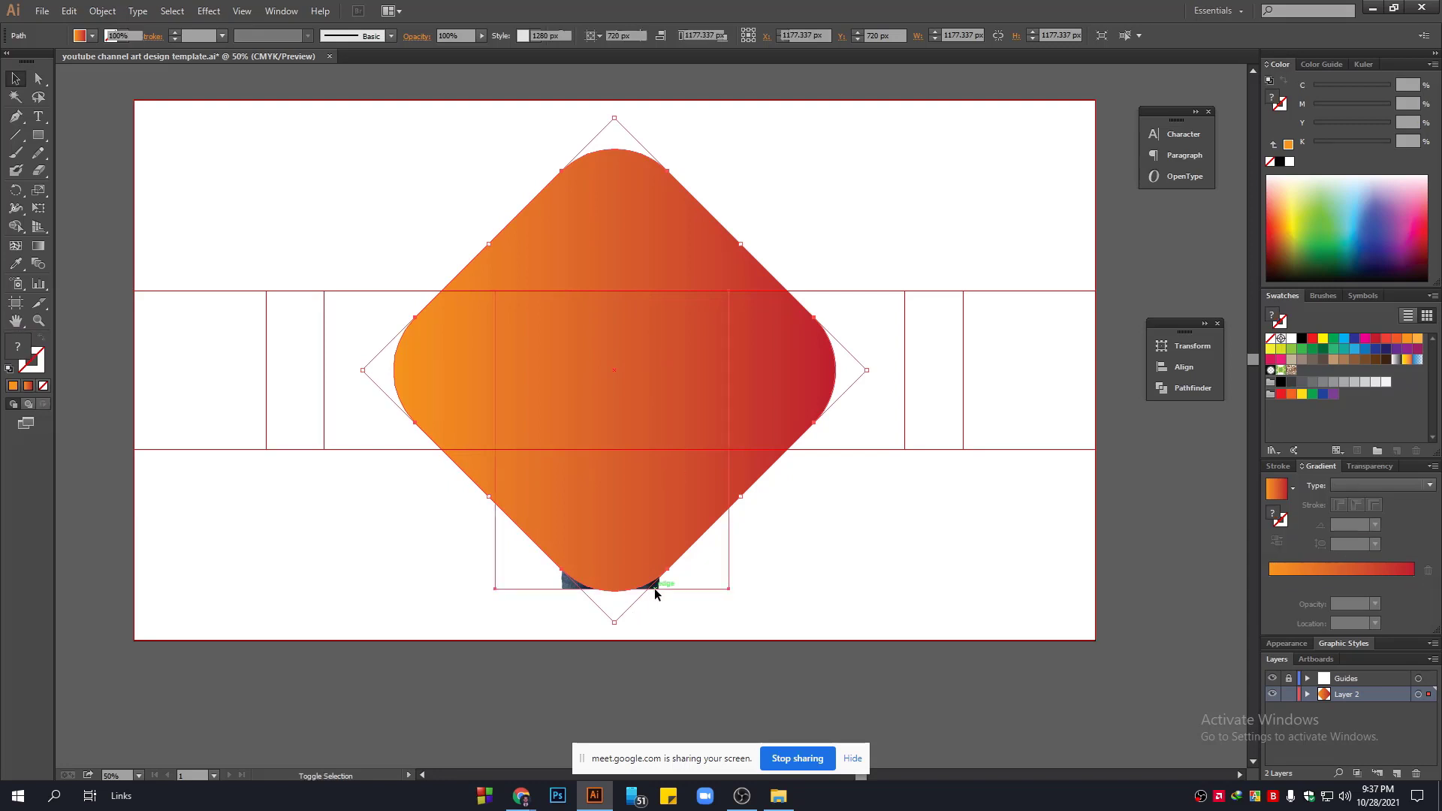
right_click(654, 588)
click(693, 673)
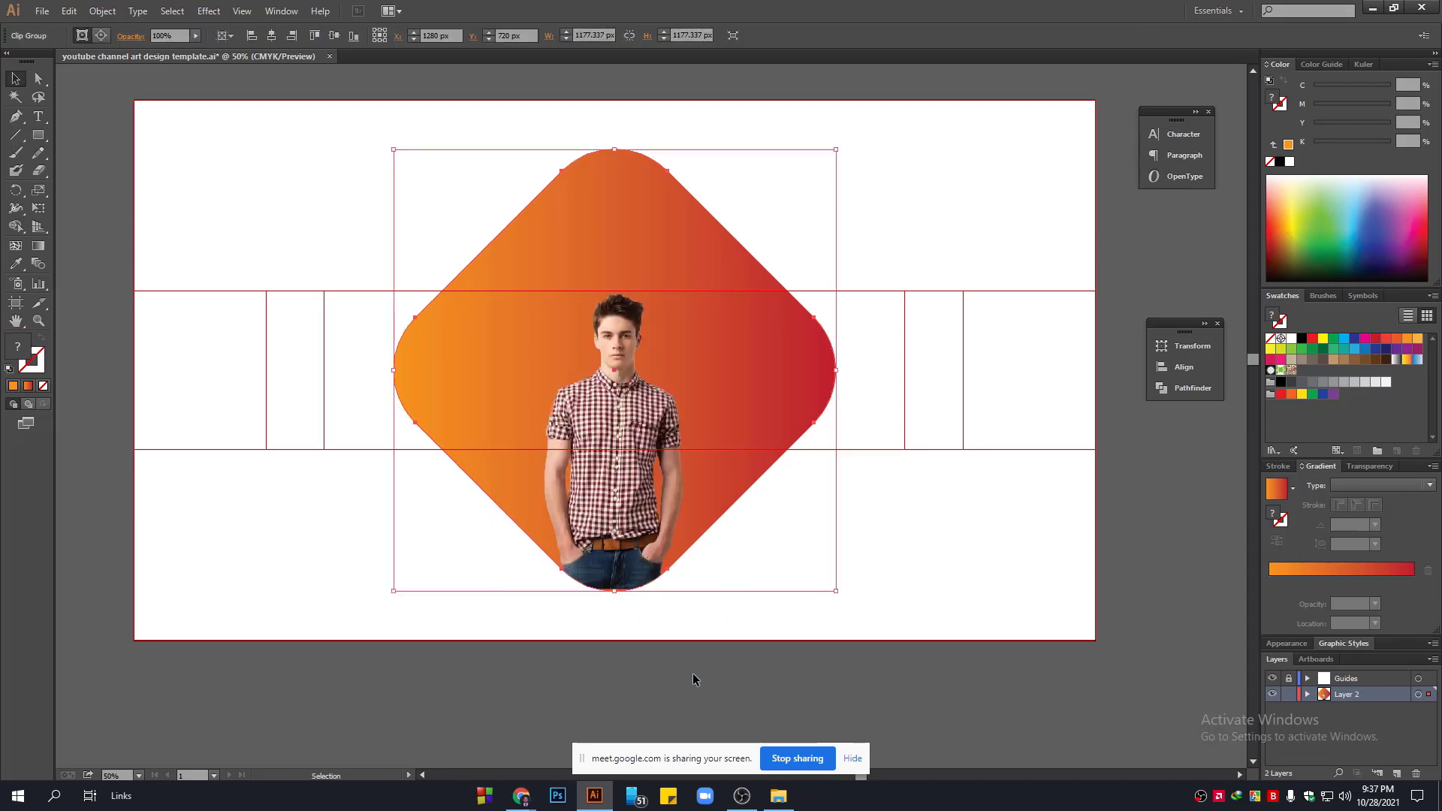
click(838, 674)
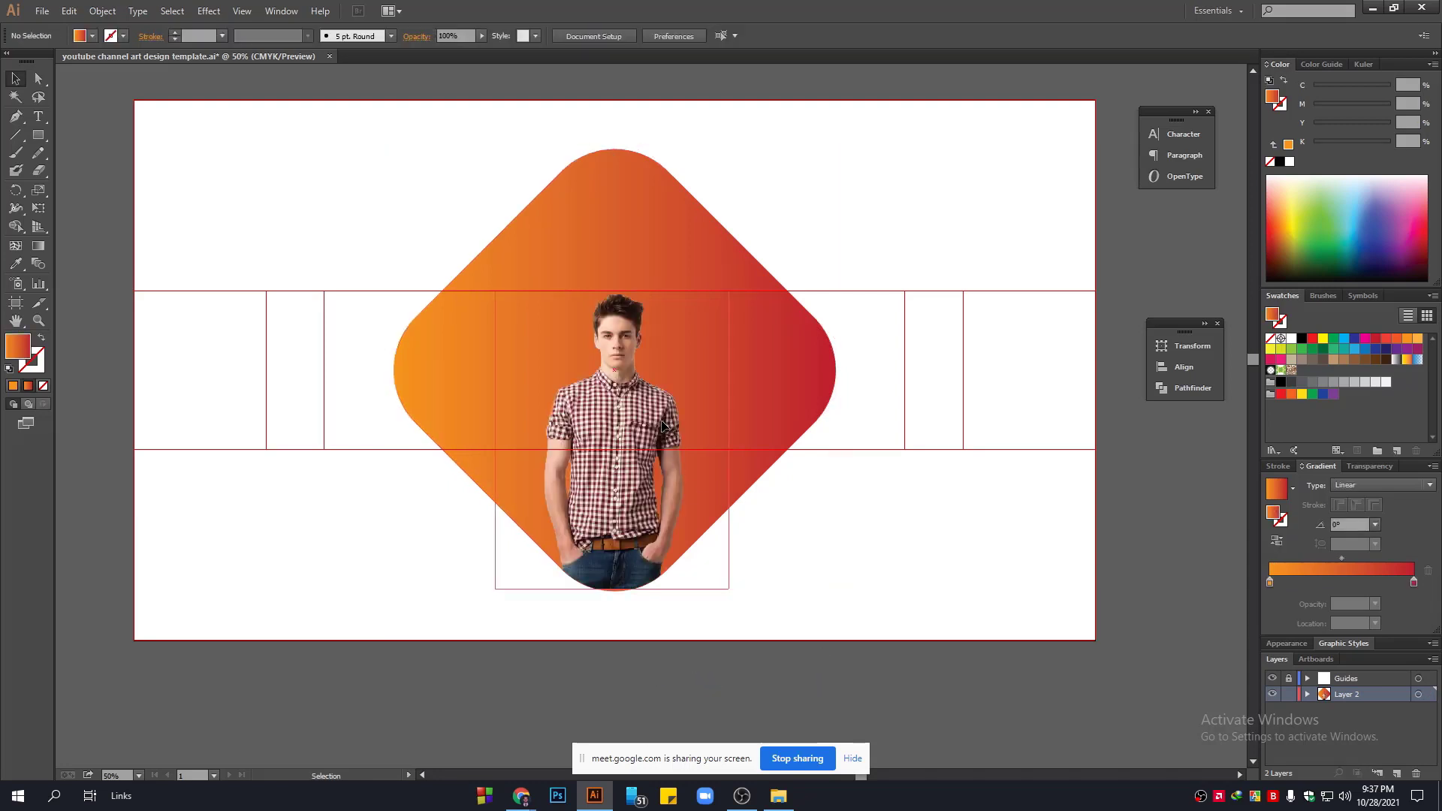
click(682, 236)
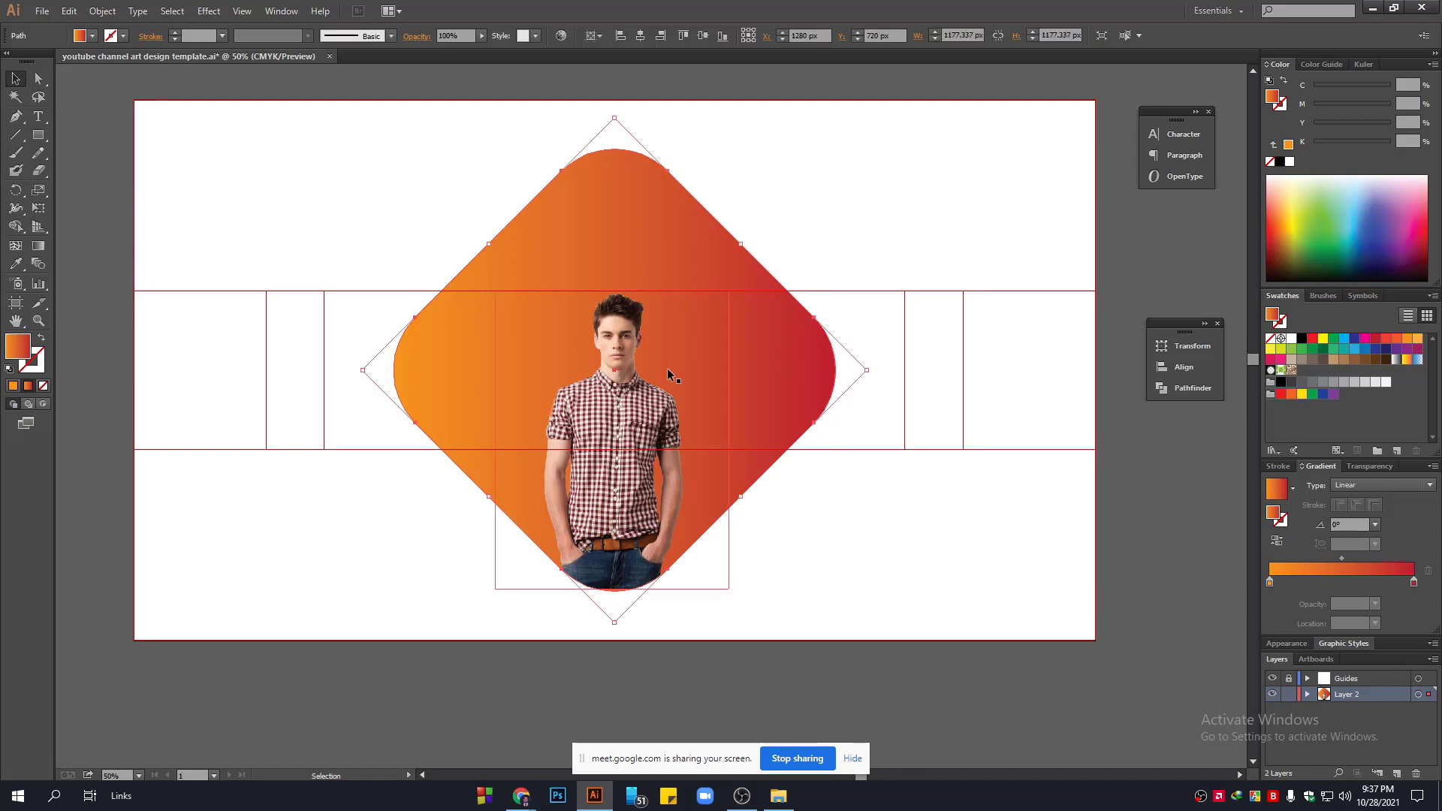
click(872, 515)
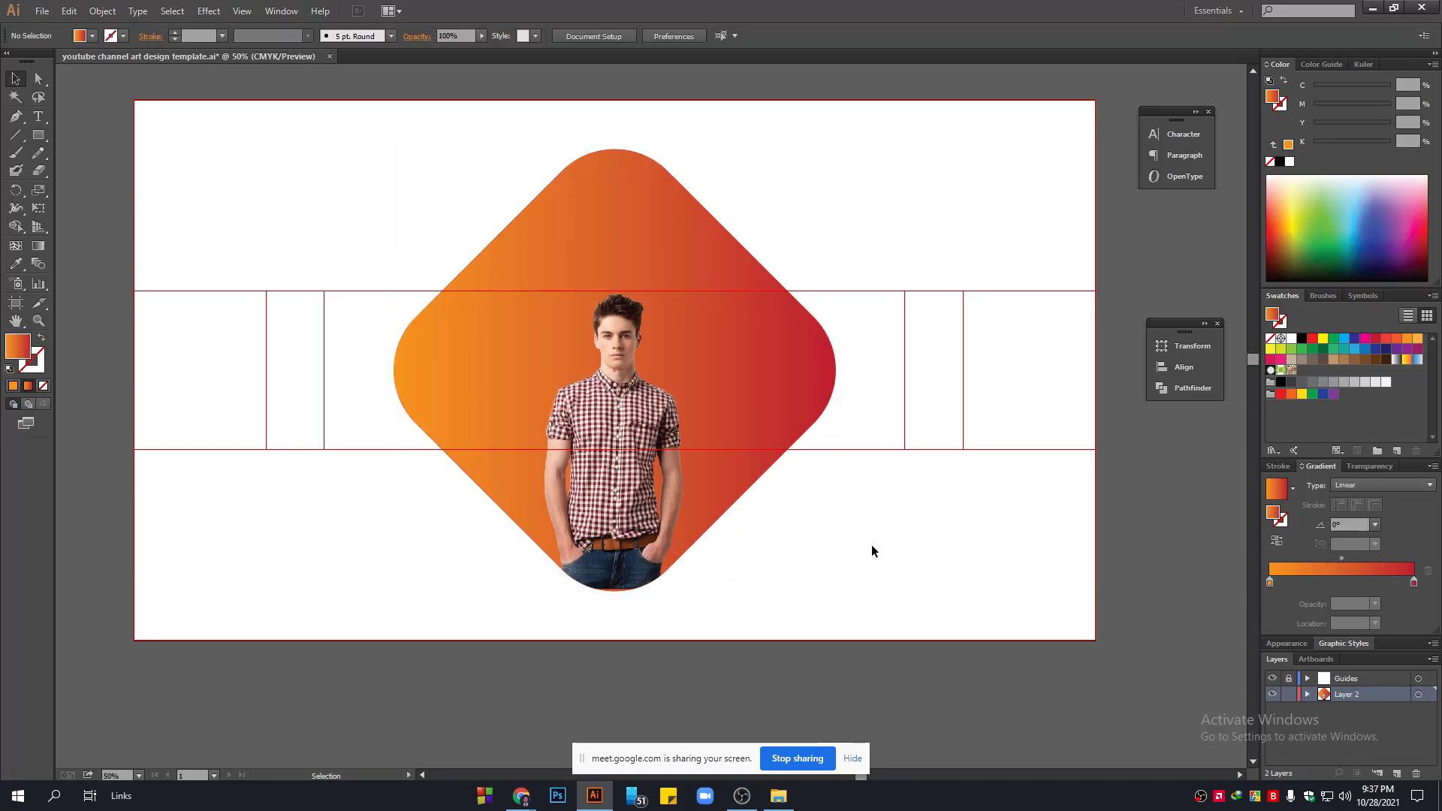
key(ctrl+equal)
key(space)
drag(745, 406, 716, 466)
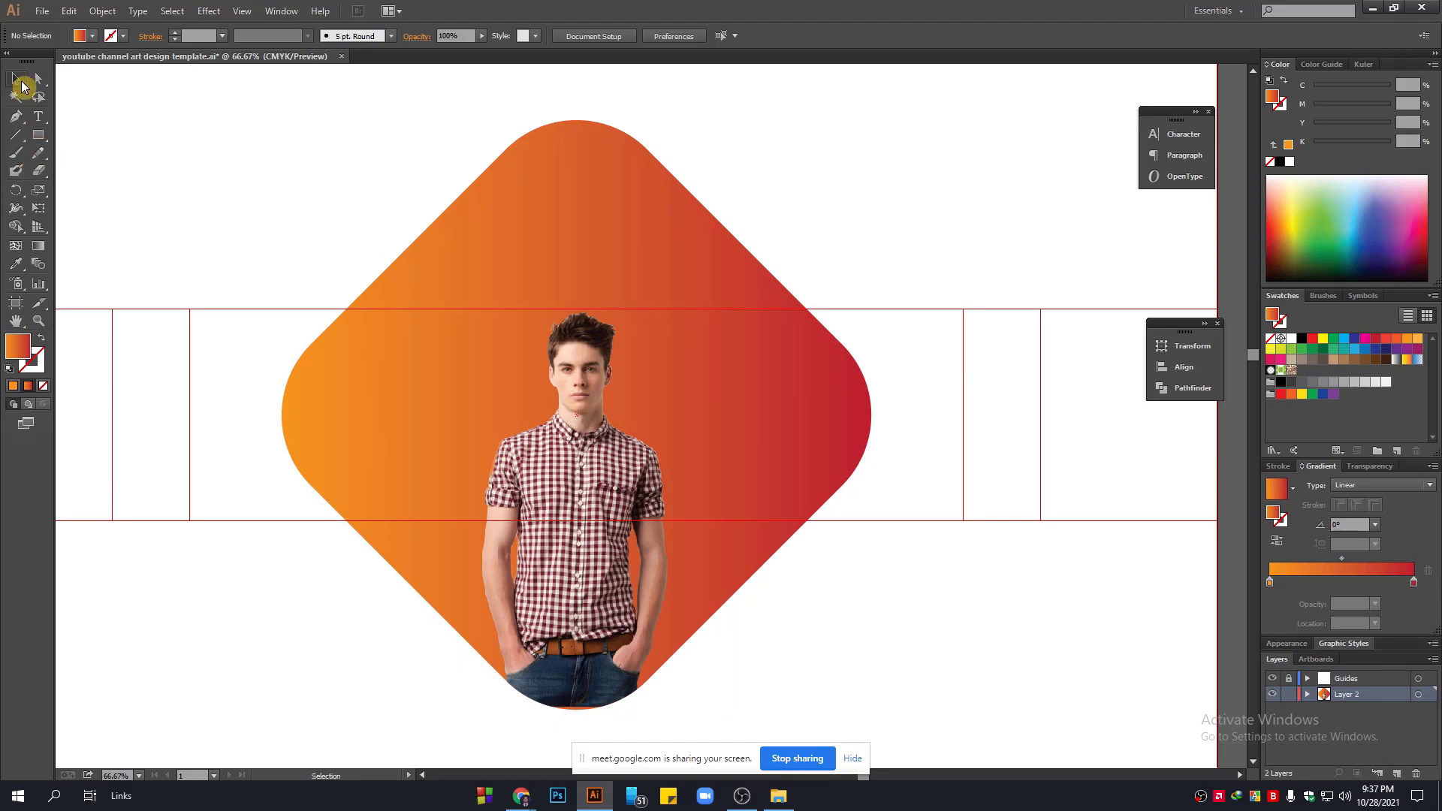
key(ctrl+minus)
drag(714, 265, 244, 173)
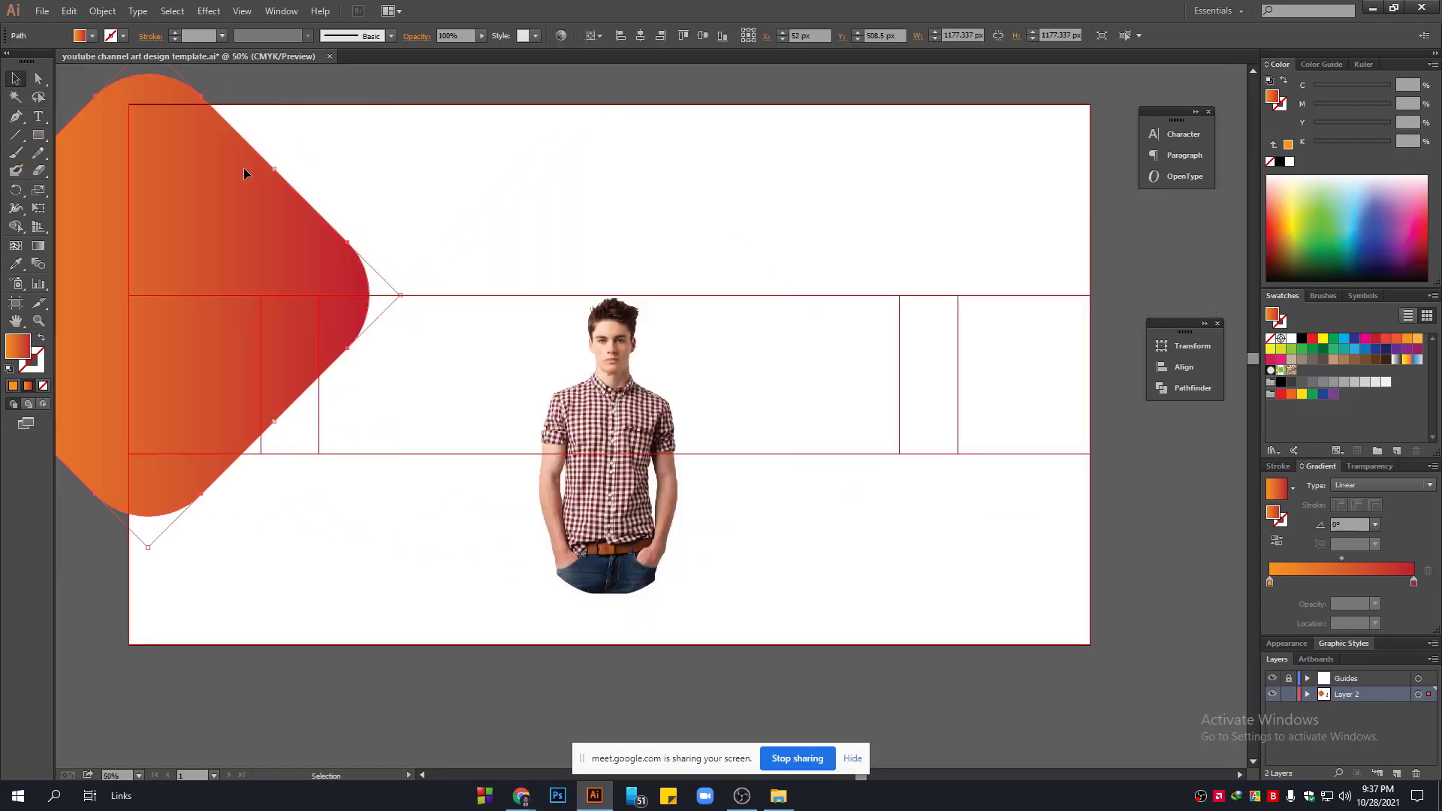
key(ctrl+z)
Place a copy of the gradient diamond over the artboard's left edge, leaving the original behind the man.
drag(612, 200, 133, 135)
click(325, 155)
key(ctrl+plus)
click(686, 218)
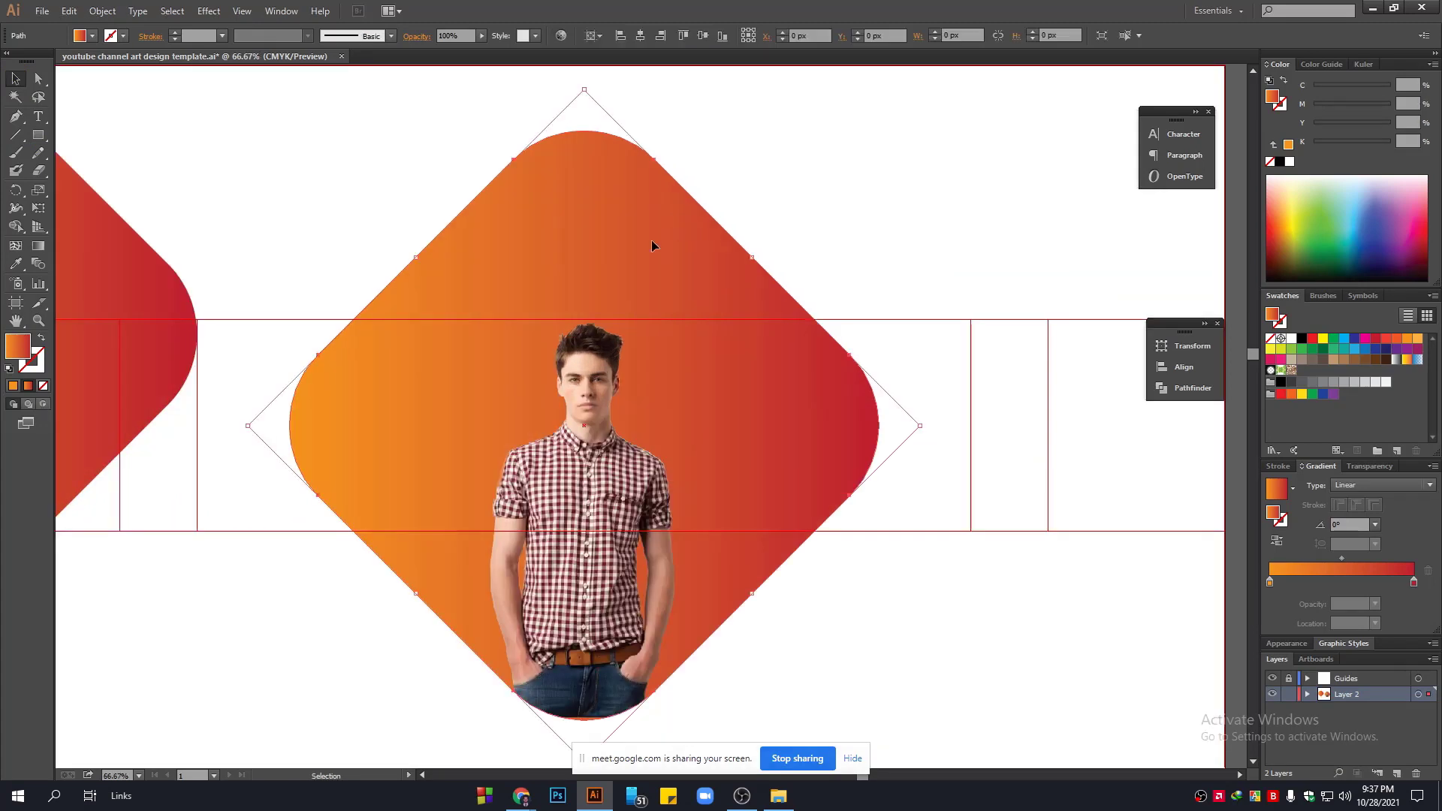
Draw a horizontal rectangle about 628 × 92 px from just outside the diamond's left corner to the man's chin.
click(38, 135)
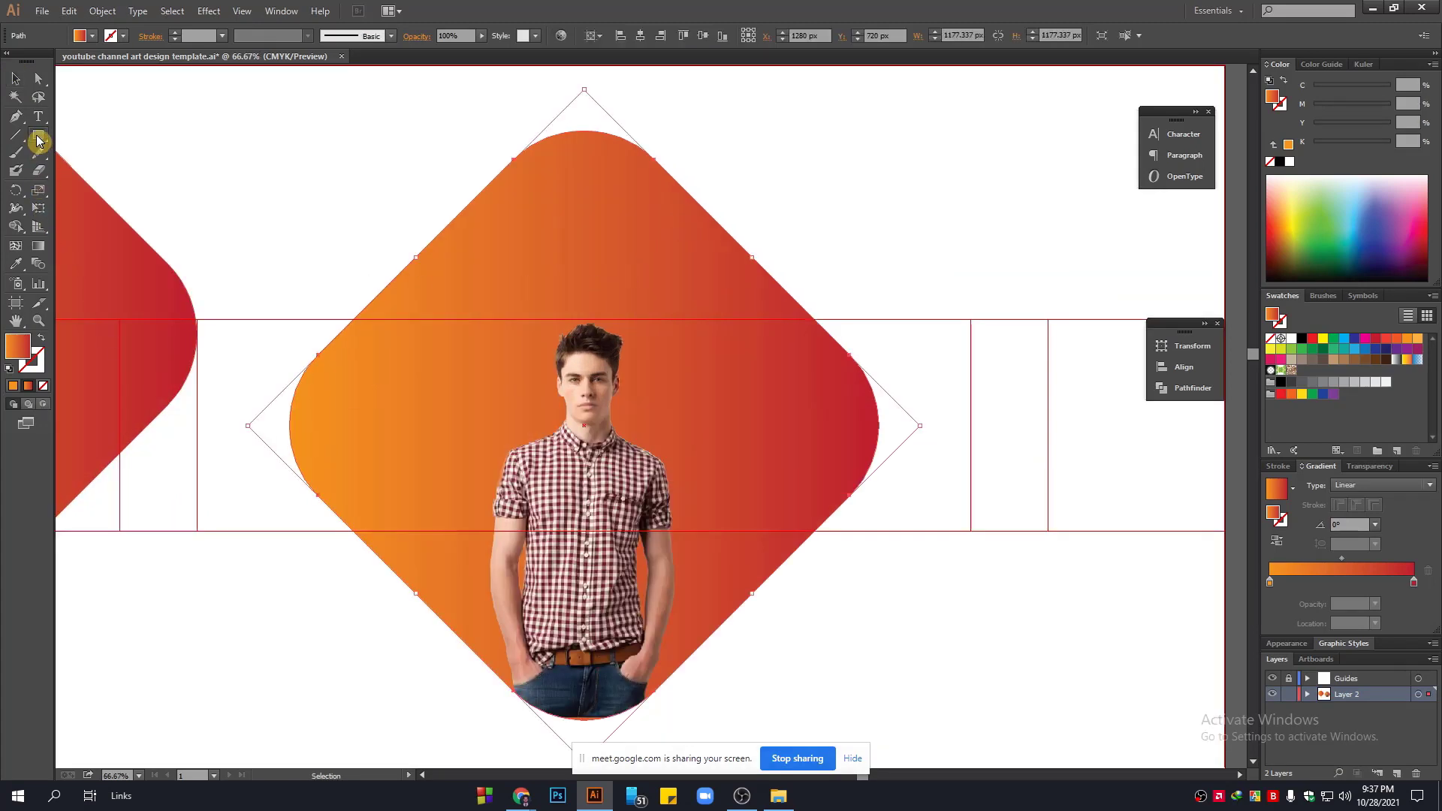
scroll(390, 499, up, 1)
drag(222, 367, 694, 436)
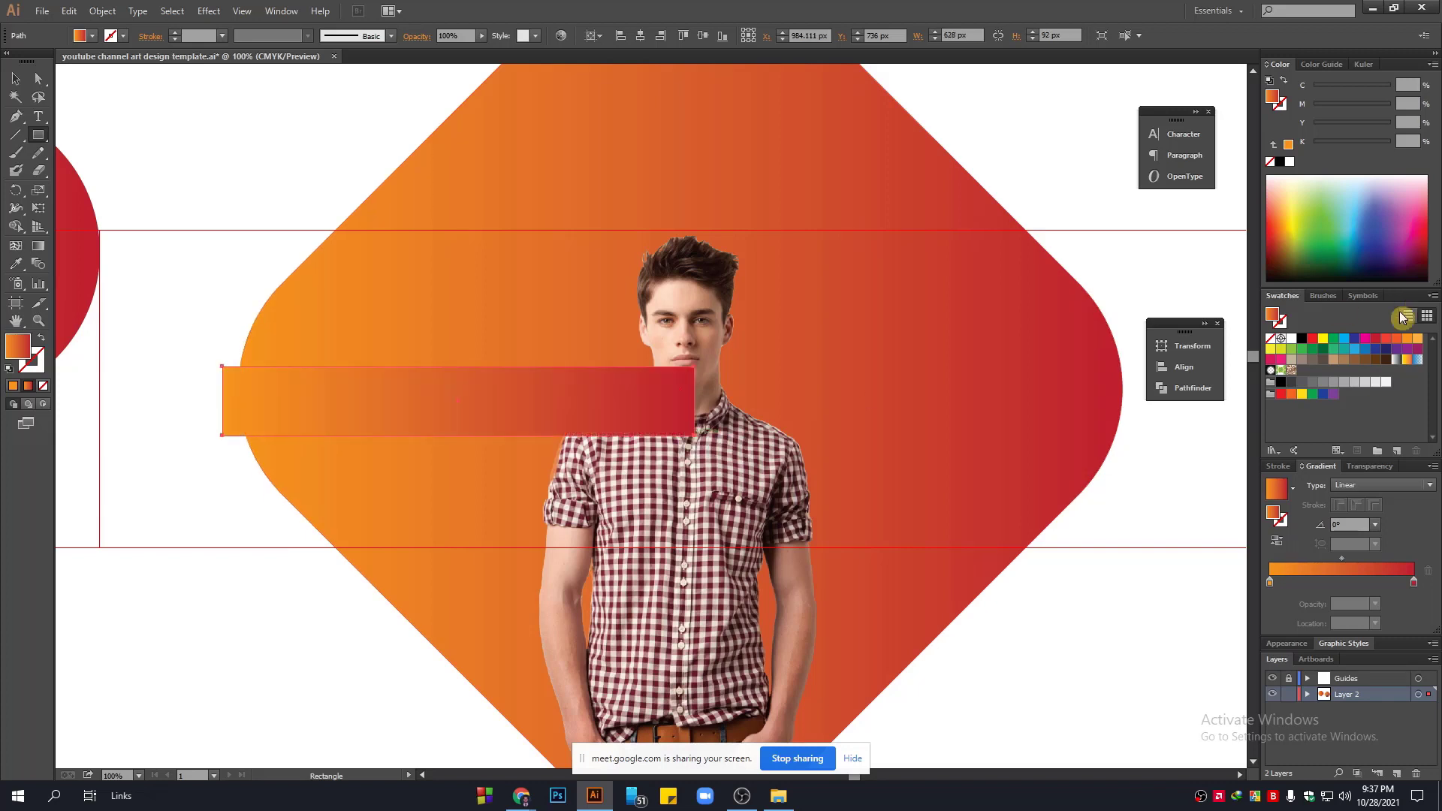
Fill the rectangle with 95% black (C 0, M 0, Y 0, K 95).
click(1291, 340)
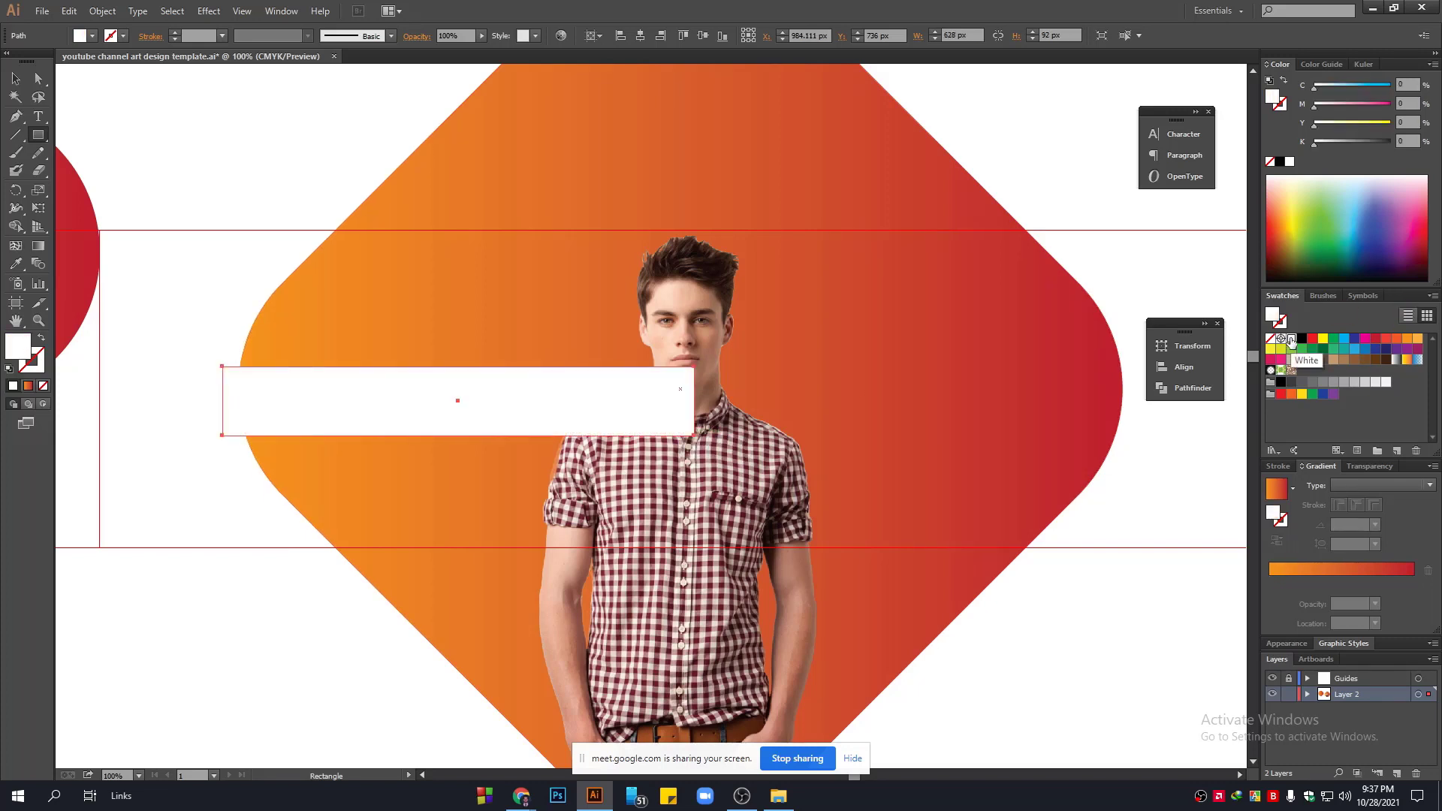
click(1303, 340)
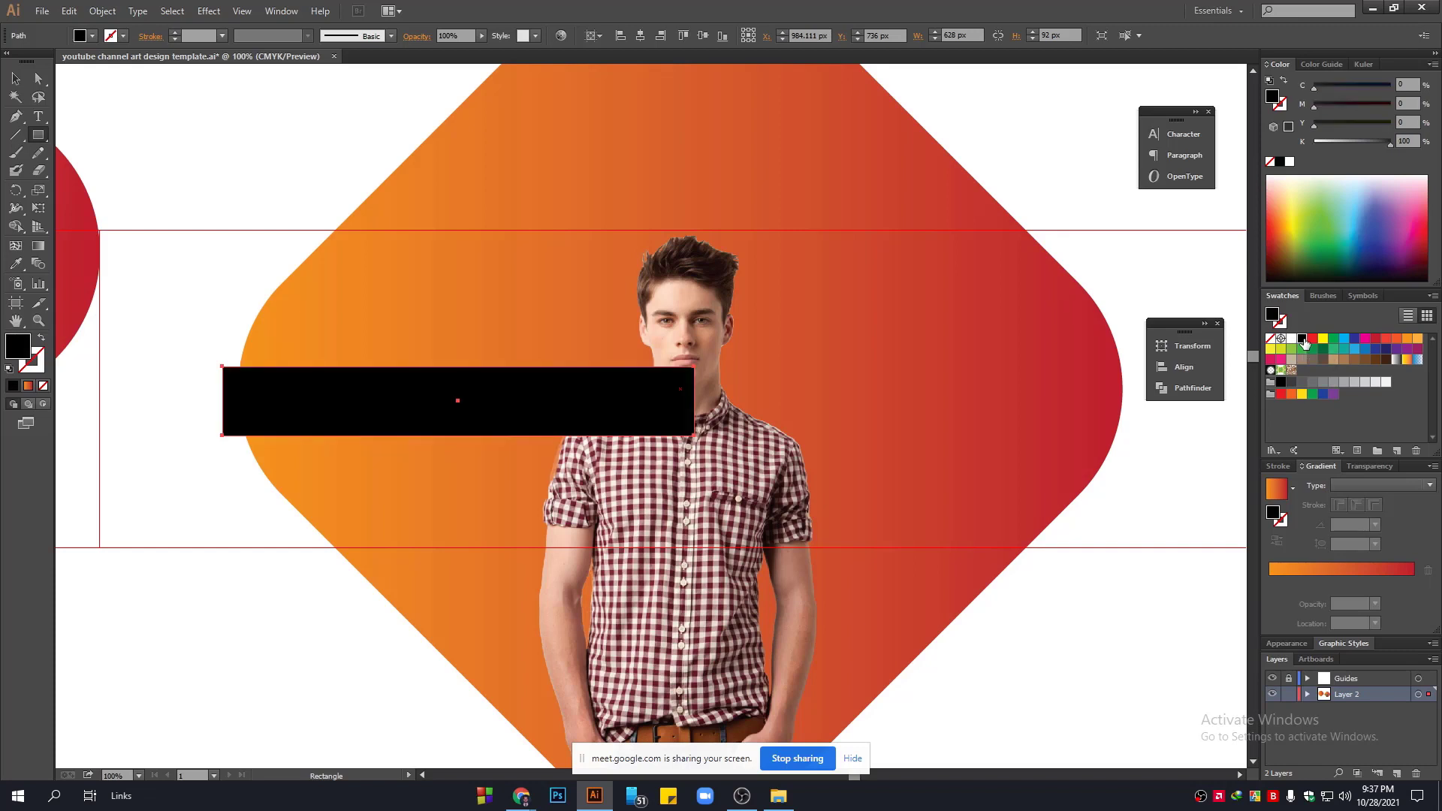
click(1378, 340)
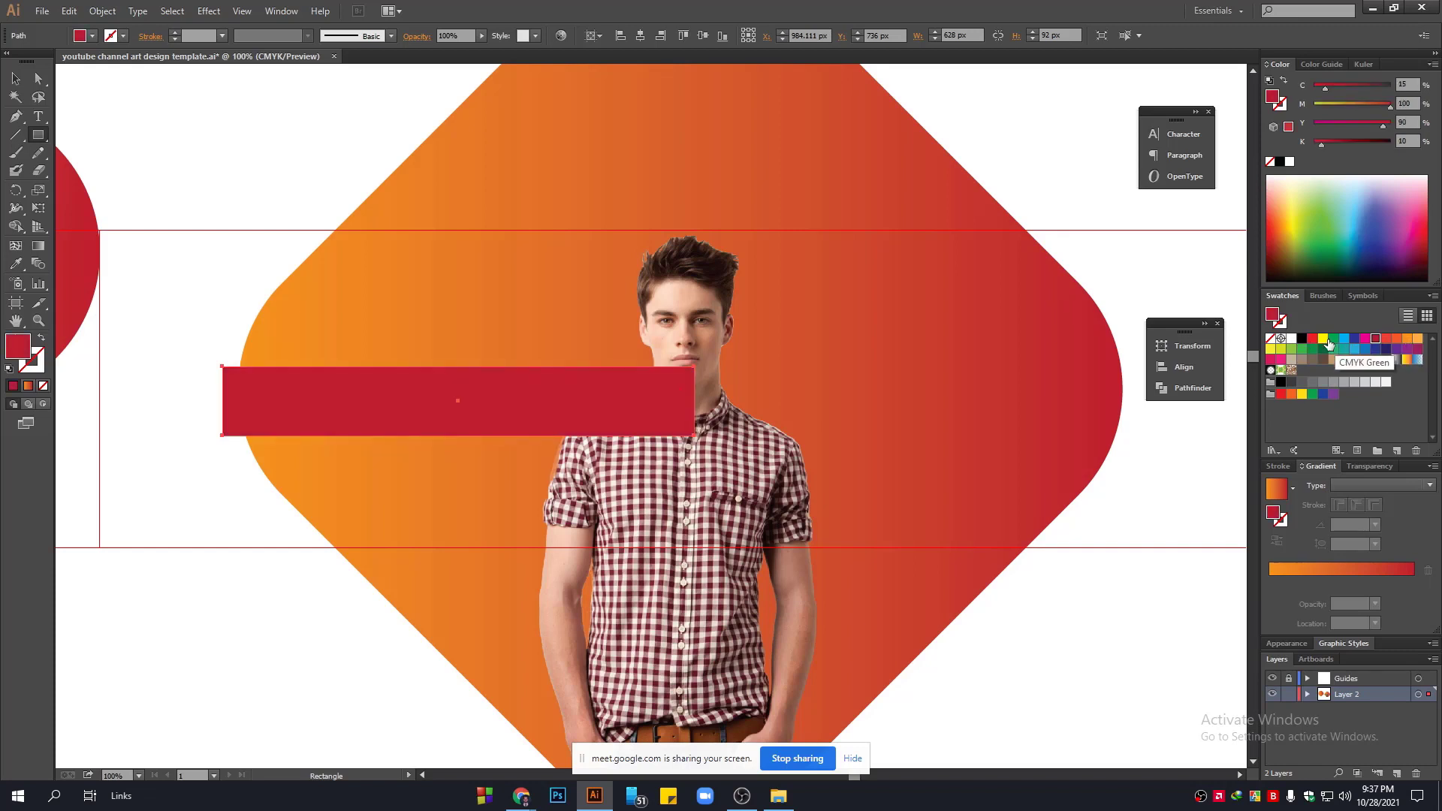
click(1302, 339)
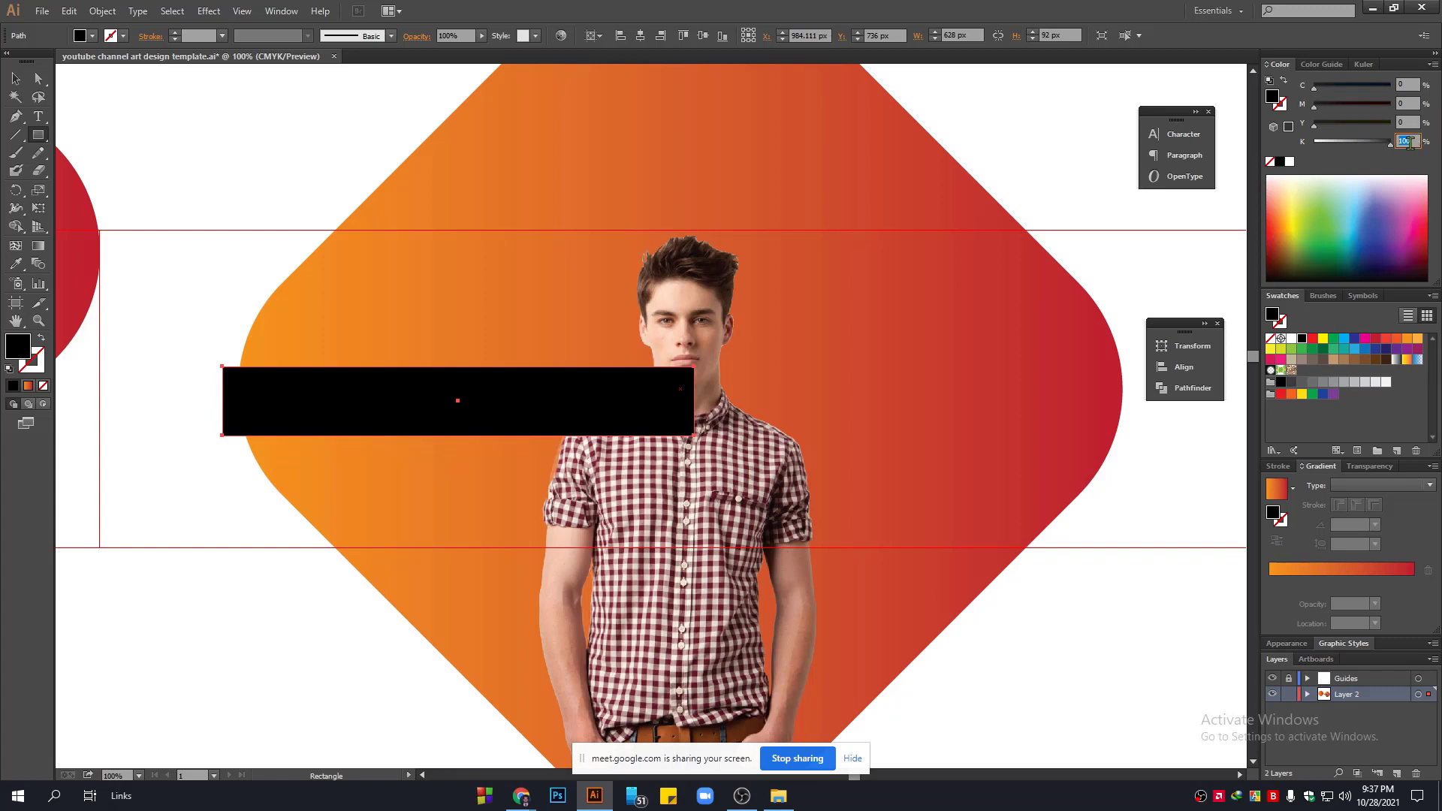
text(5)
key(Return)
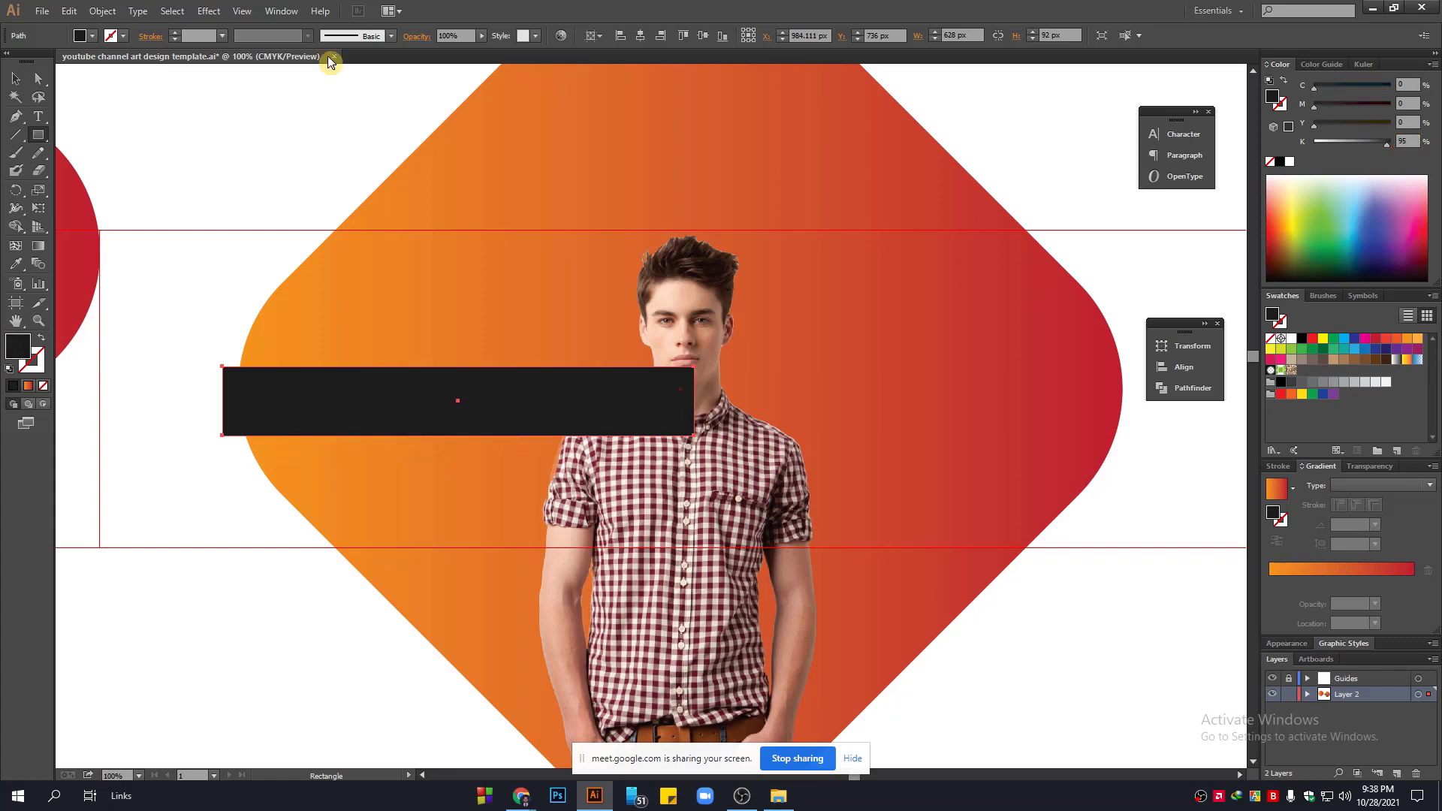
Increase the dark bar's height to about 101 px and place a light orange copy (M 35, Y 85) below its right end.
click(15, 79)
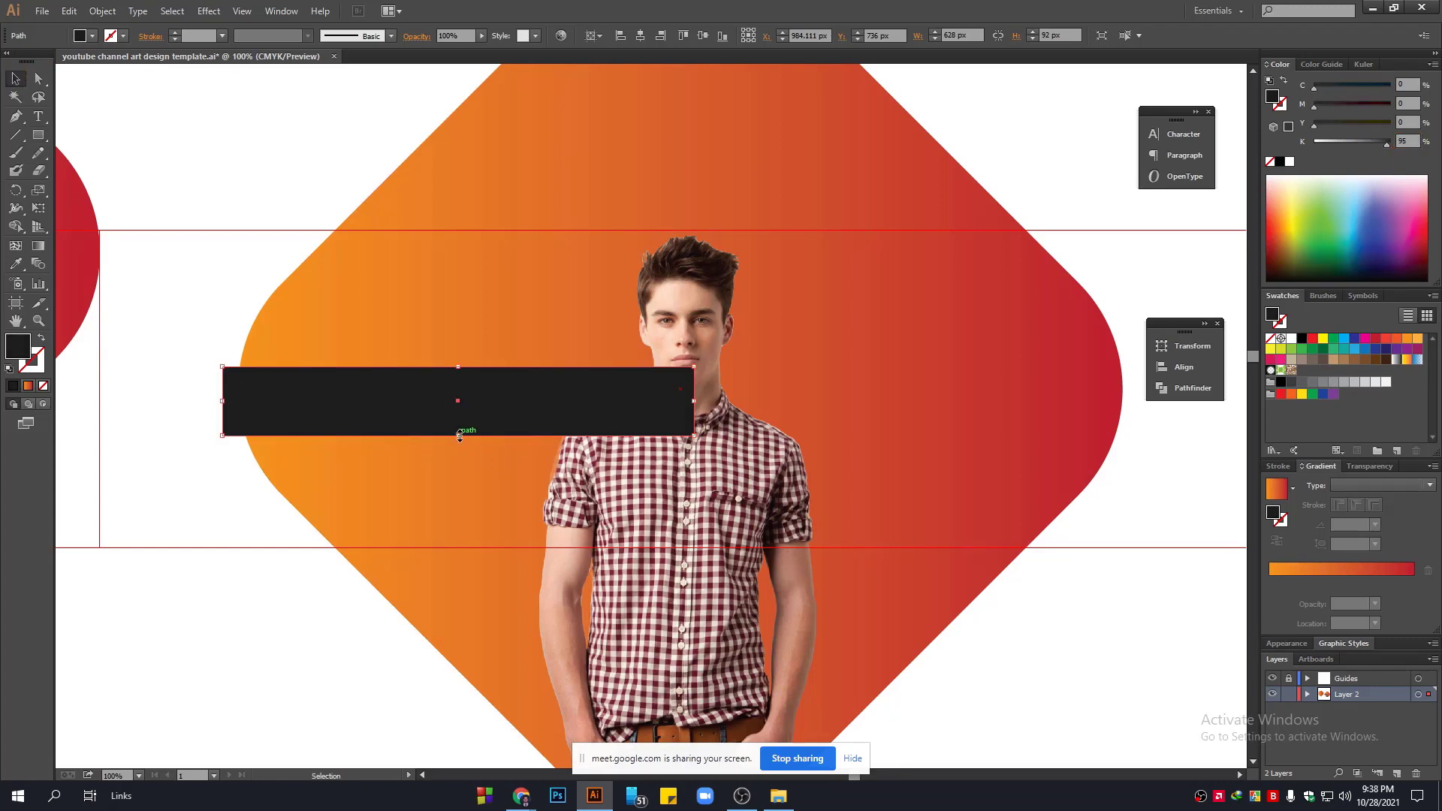
drag(460, 435, 898, 482)
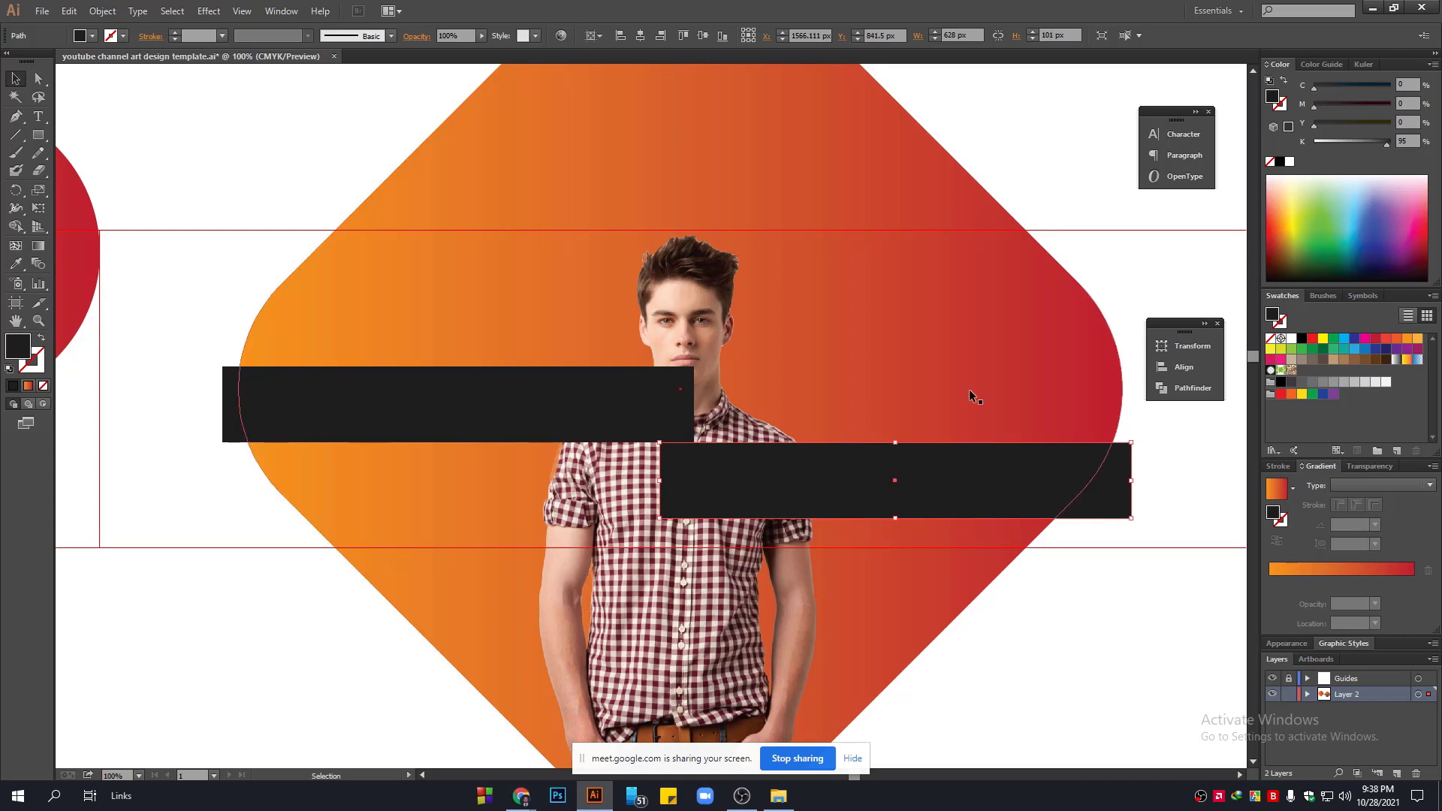
click(1418, 338)
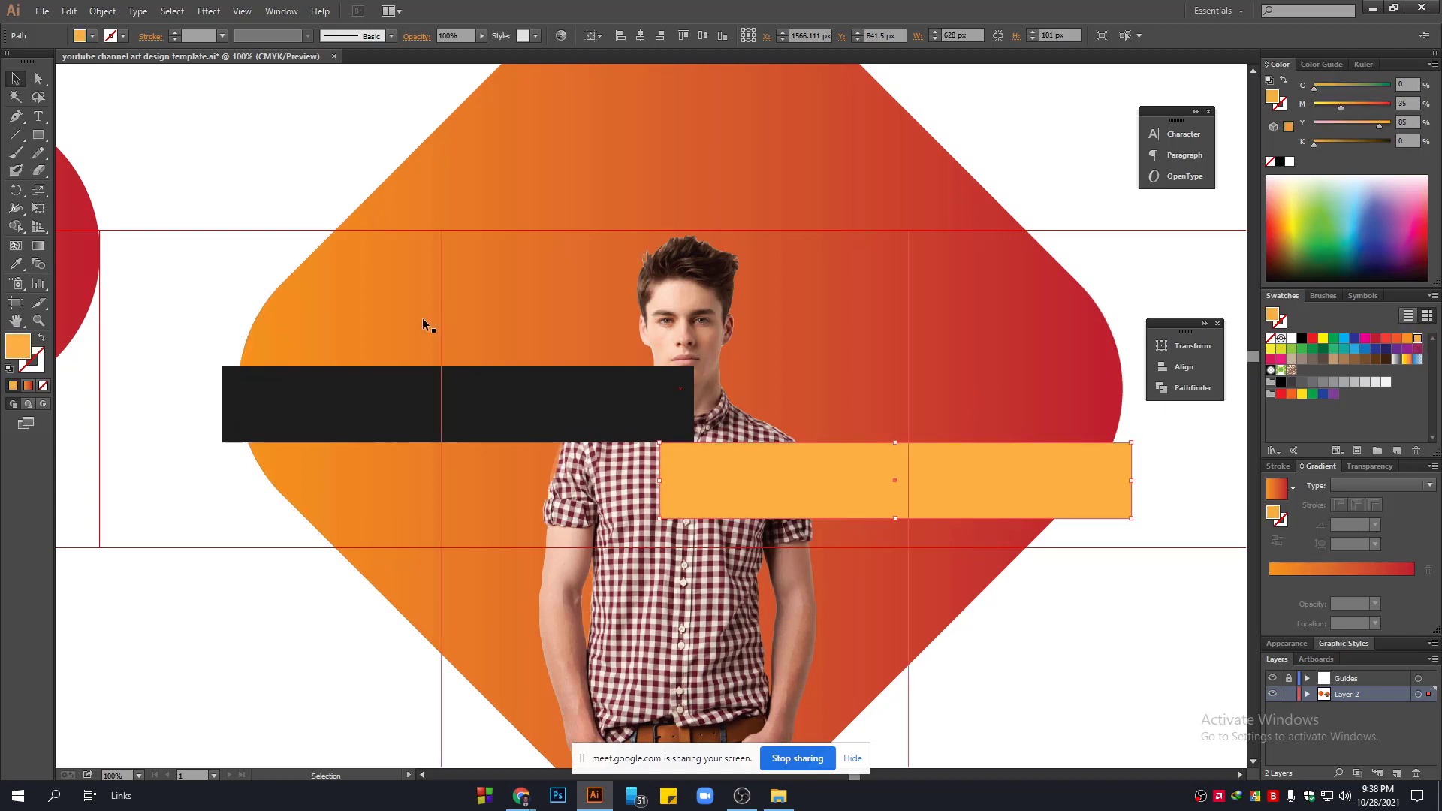
click(1098, 634)
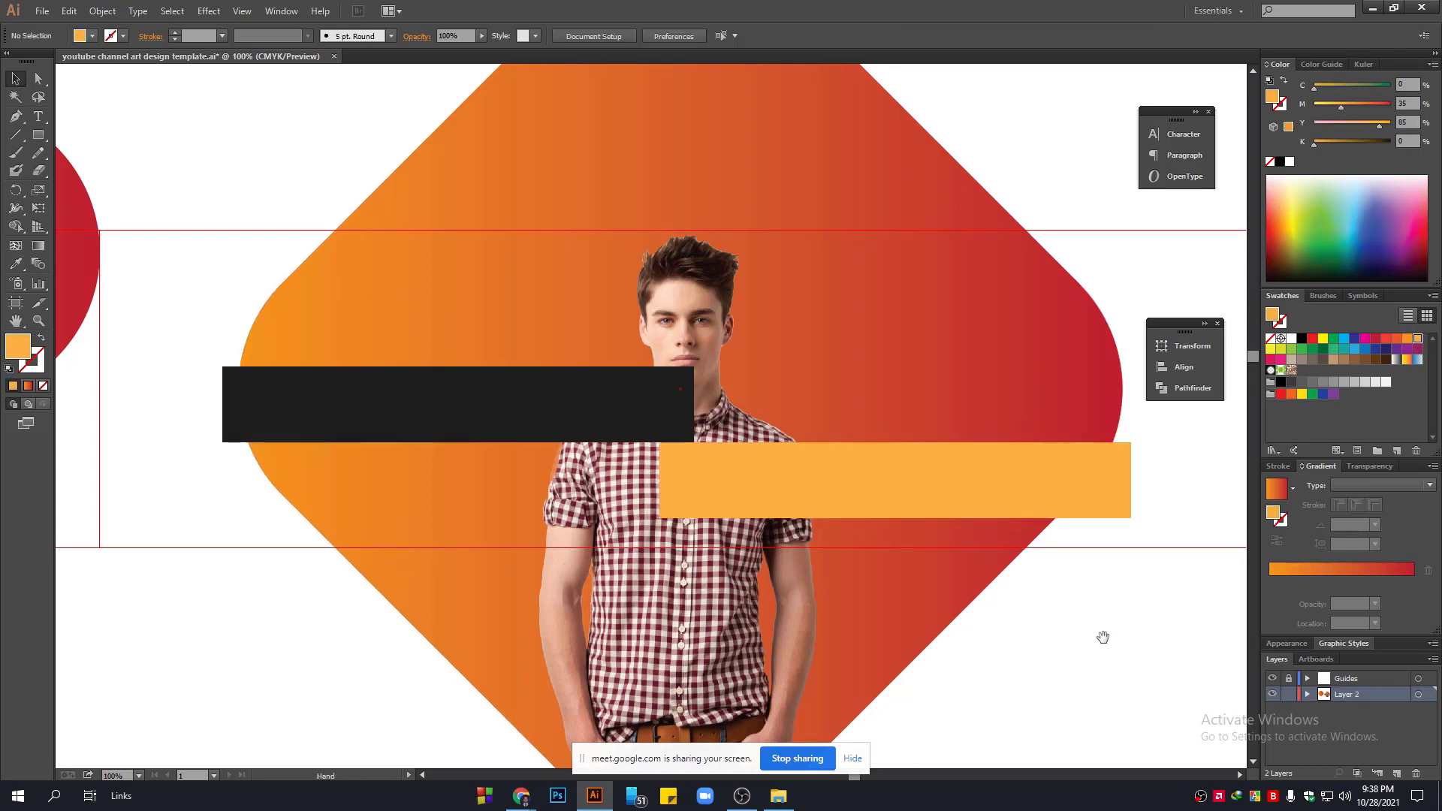
Bring the clipped man photo to the front, above the dark and orange bars.
scroll(1100, 635, down, 2)
click(635, 520)
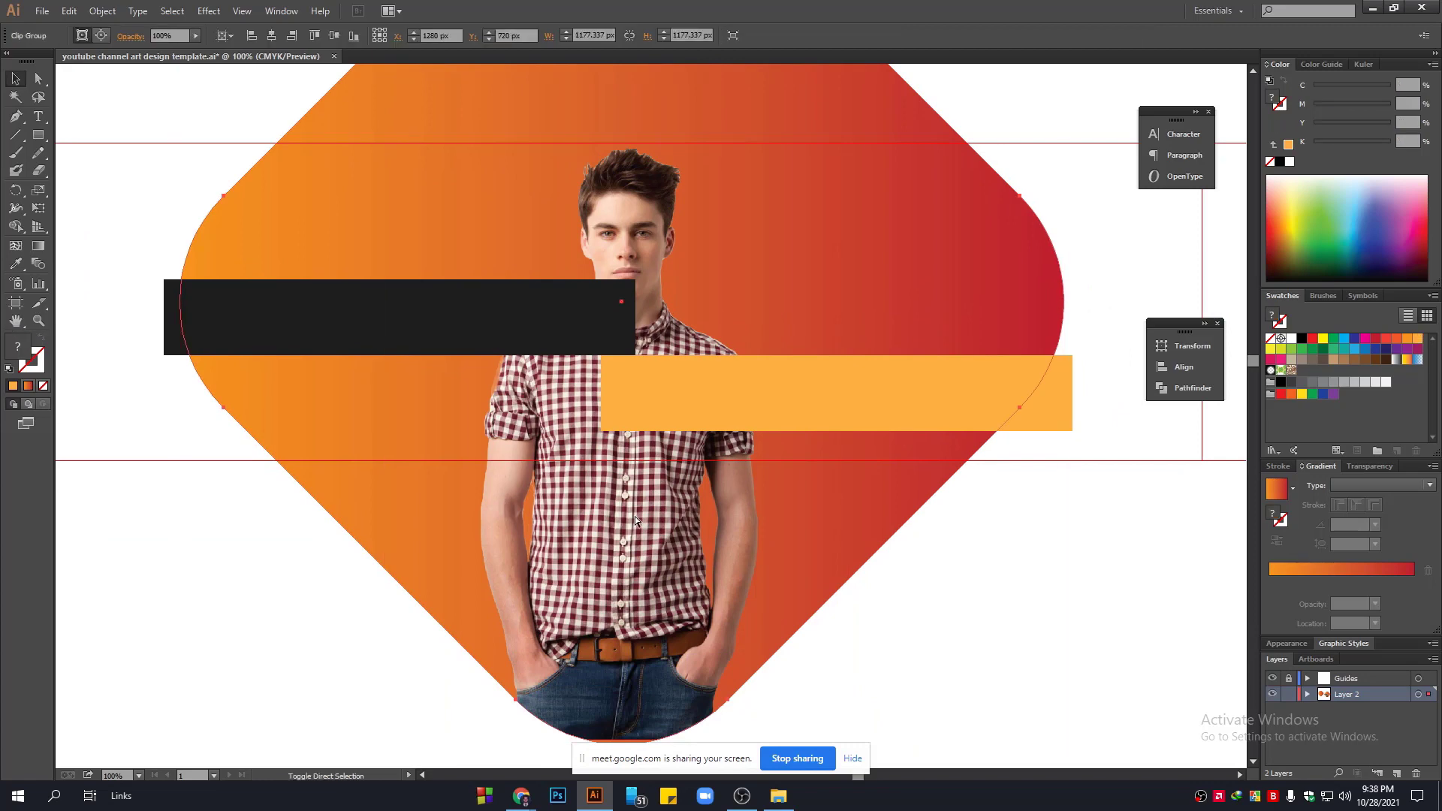
key(ctrl+shift+bracketright)
click(999, 603)
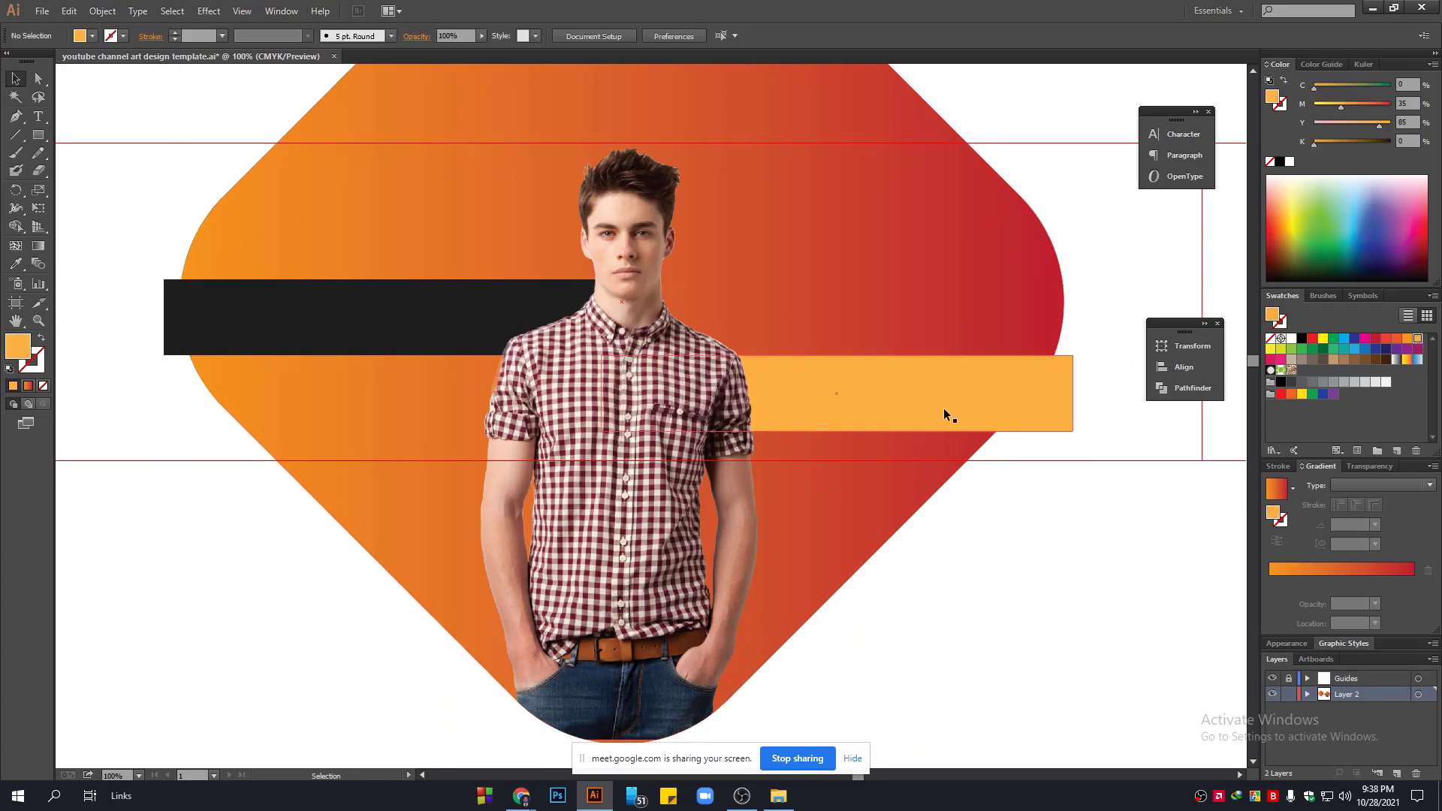
Switch to Chrome to check the Google Meet call, and return to the channel art in Illustrator.
mouse_move(519, 795)
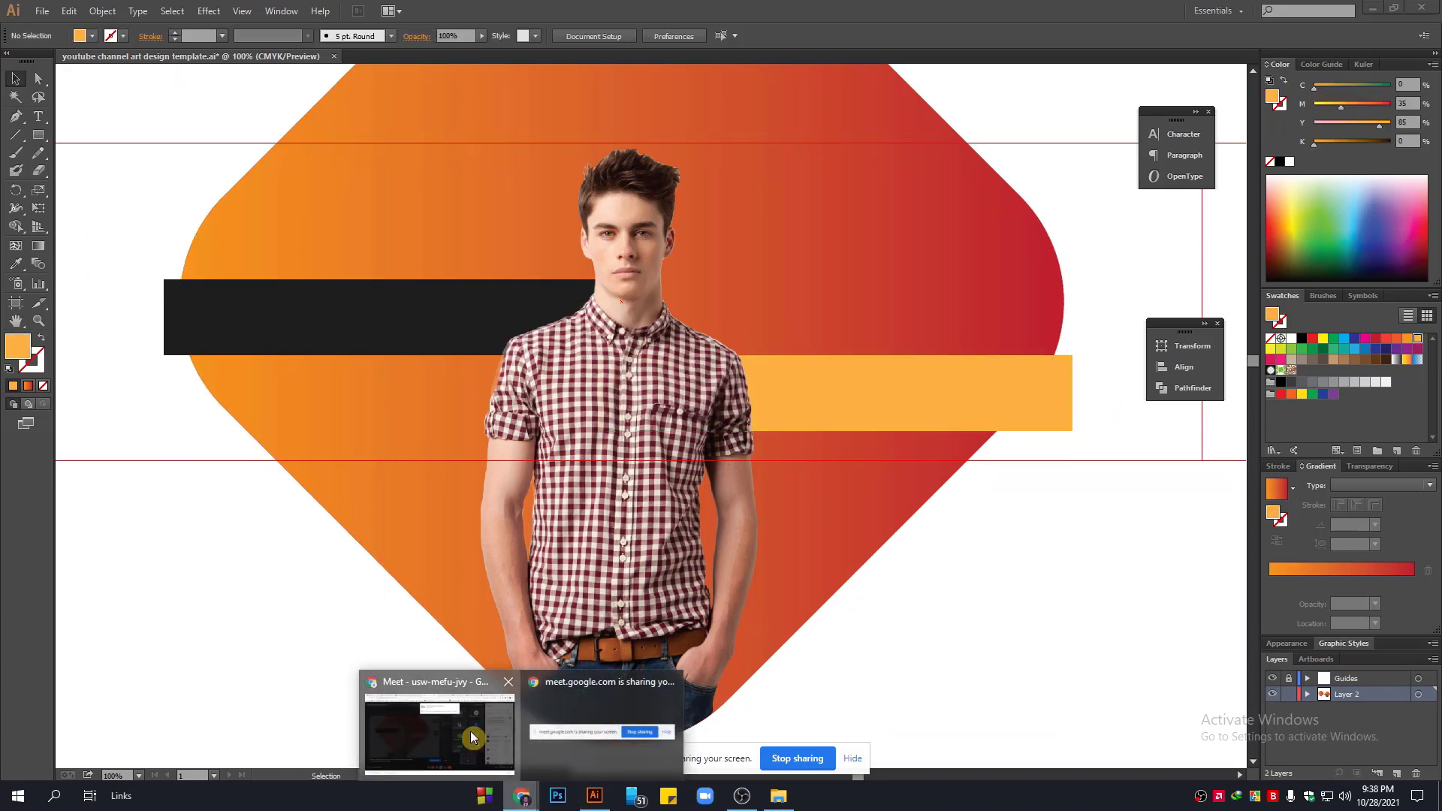
click(473, 734)
click(875, 169)
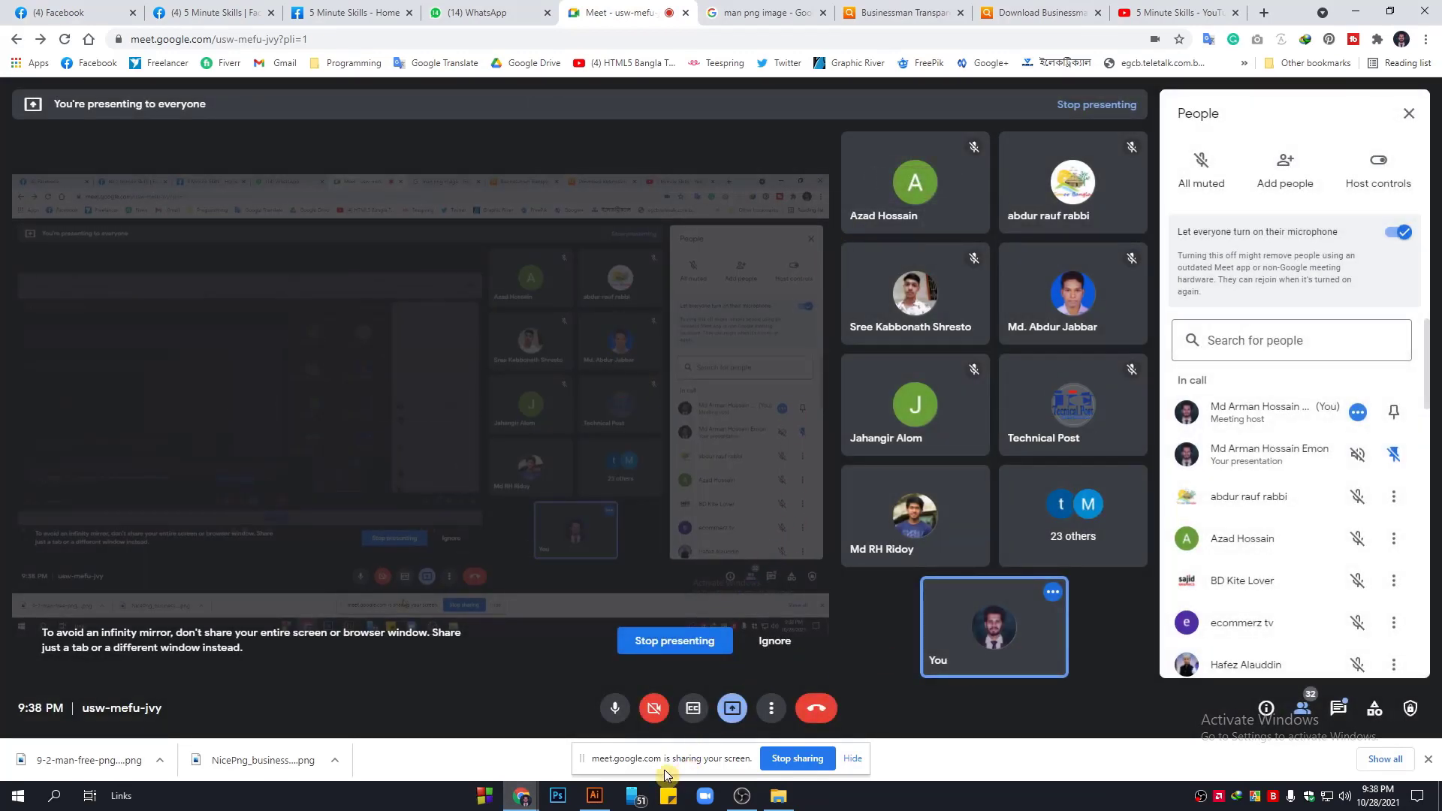
click(594, 795)
drag(1046, 628, 1053, 618)
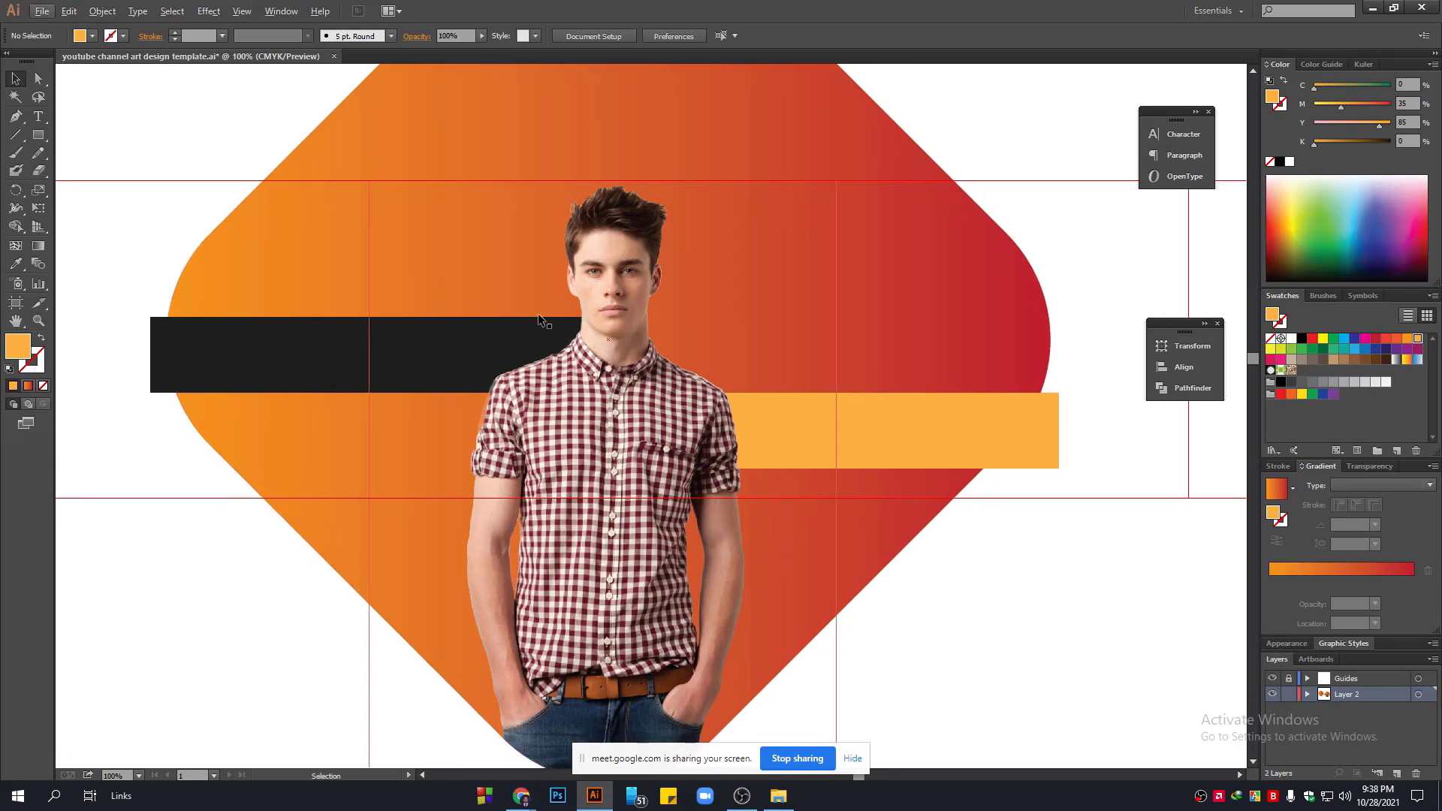
drag(537, 313, 655, 327)
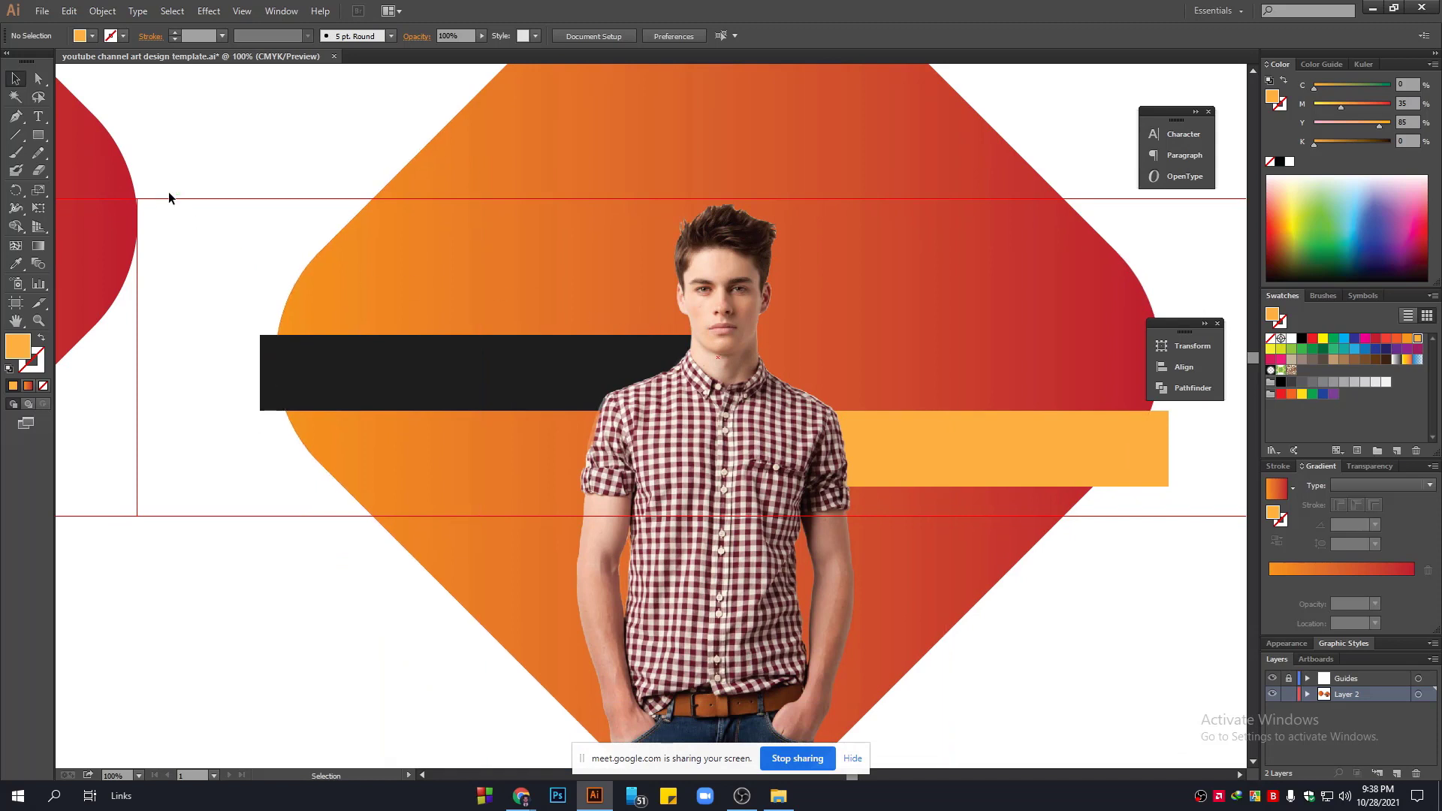
Add the text "YOUR CHANNEL NAME" above the dark bar, enlarge it to about 41 pt and fill it with white.
click(39, 116)
click(200, 242)
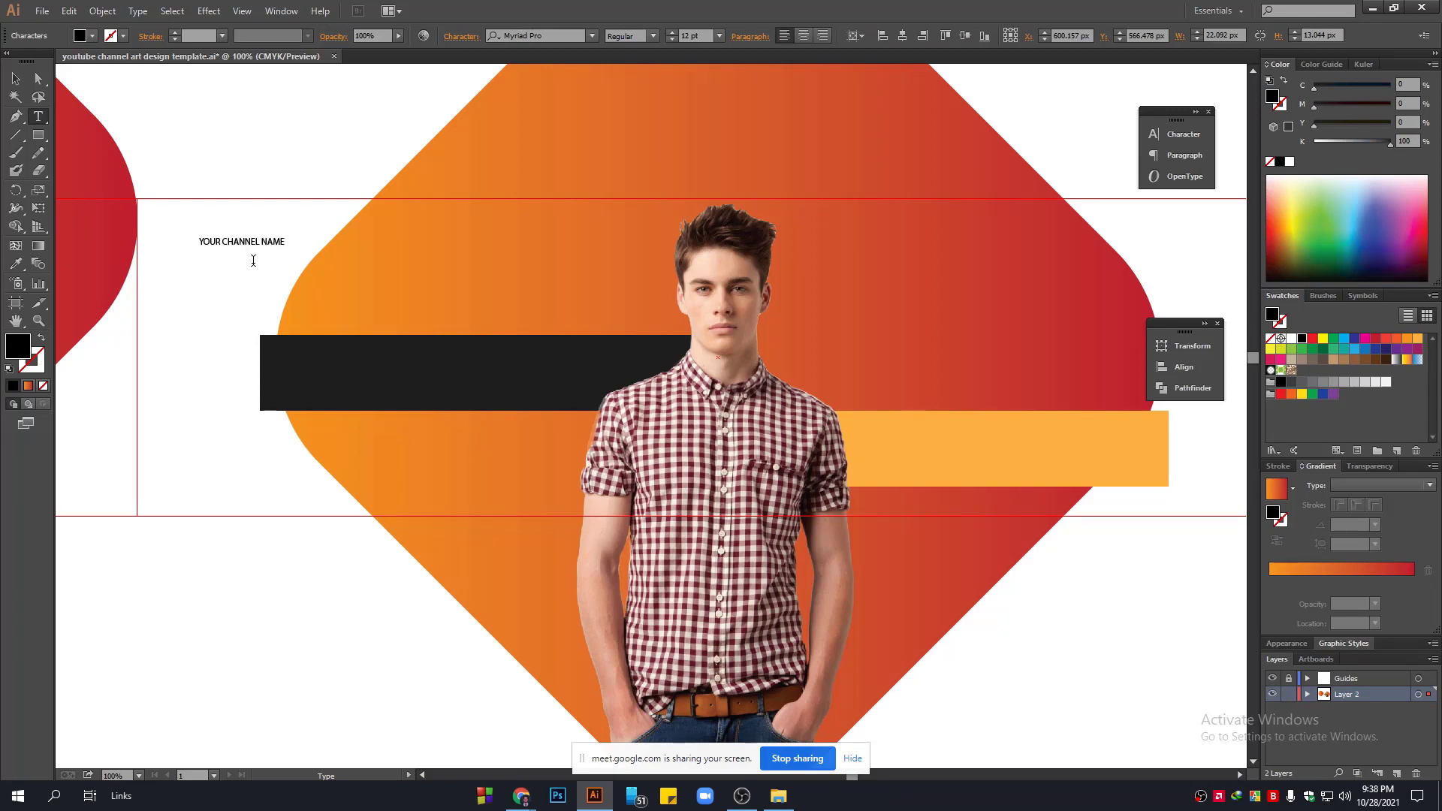
click(15, 78)
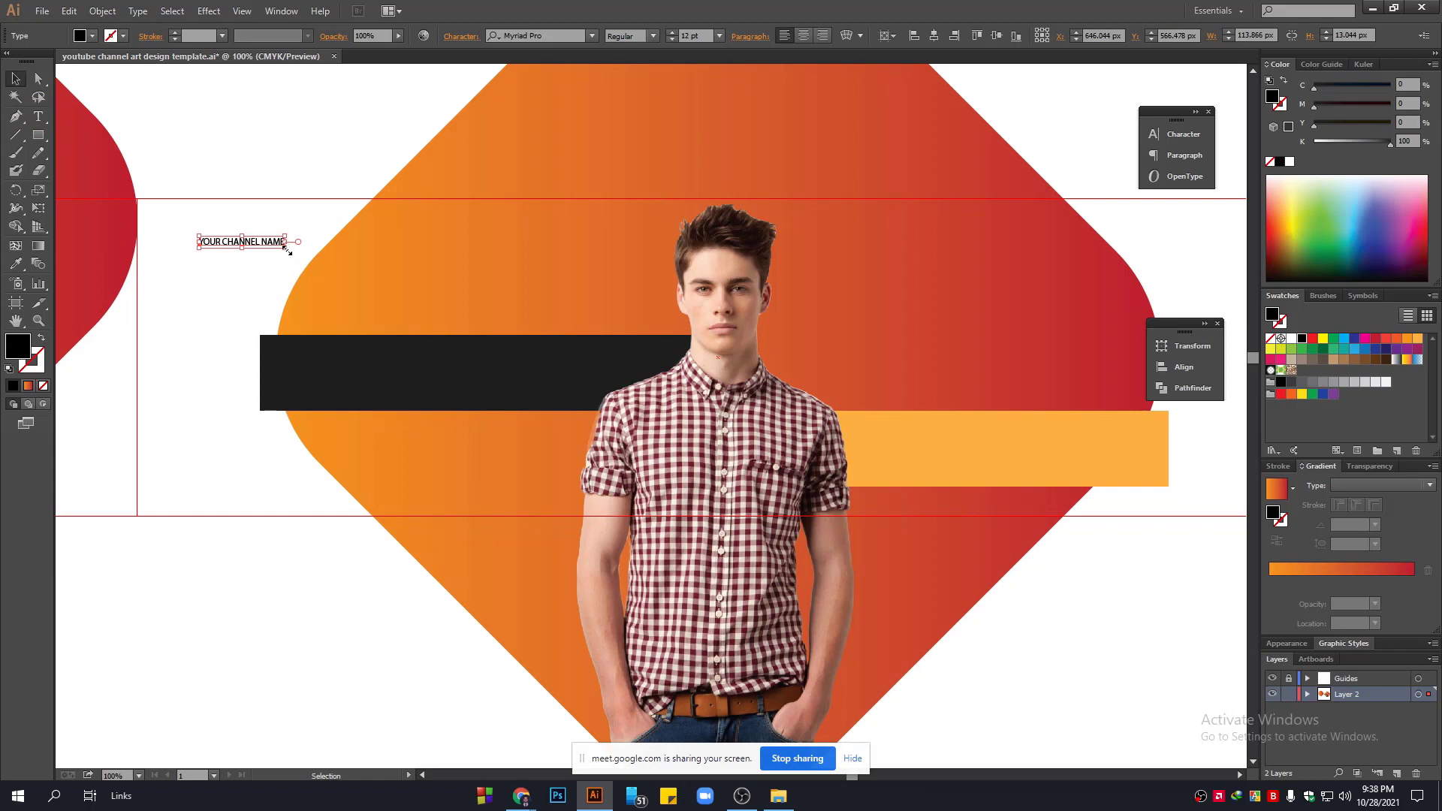
drag(286, 249, 599, 306)
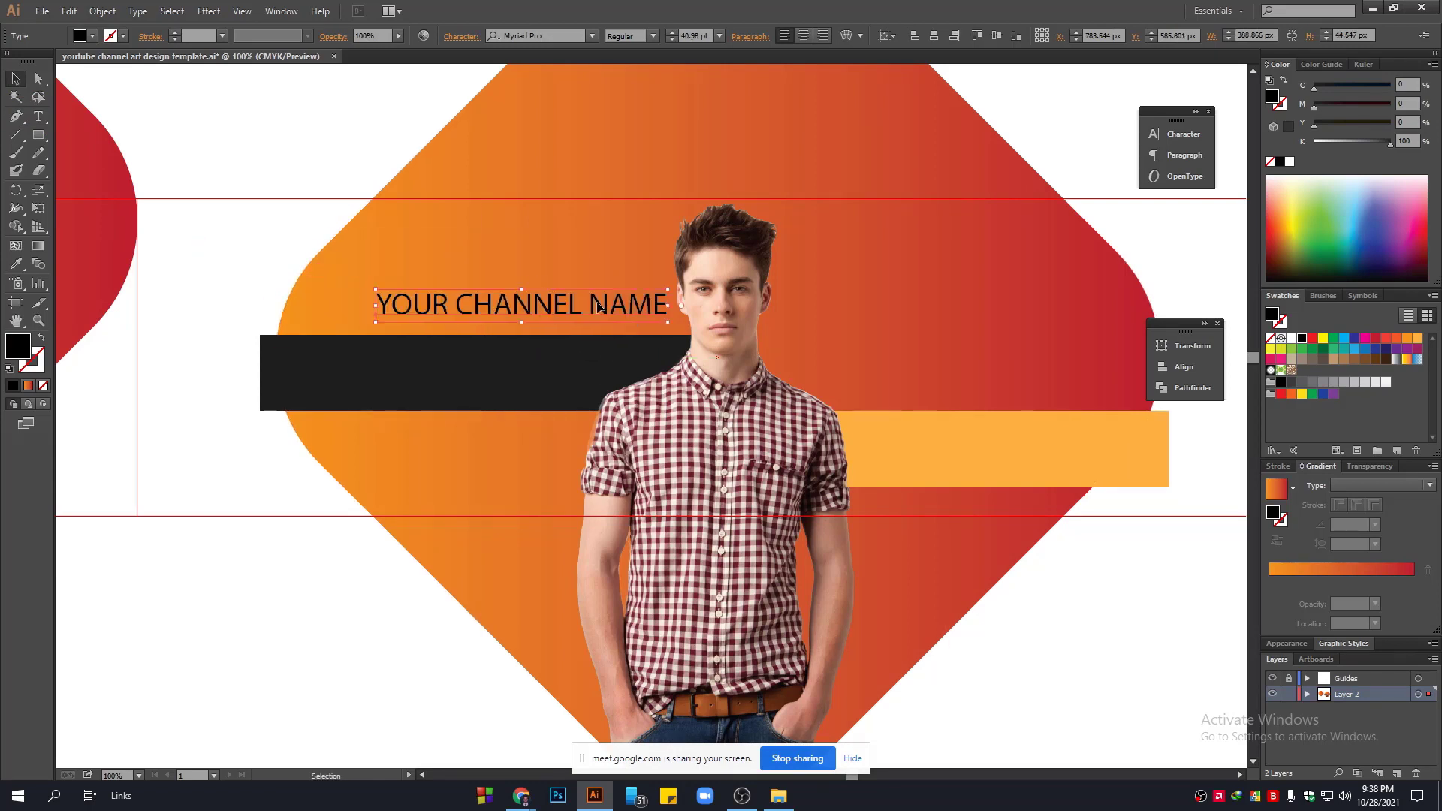
click(1291, 339)
key(ctrl+shift+a)
Copy the channel name text onto the dark bar and change the copy to "YOUR NAME".
drag(646, 311, 590, 377)
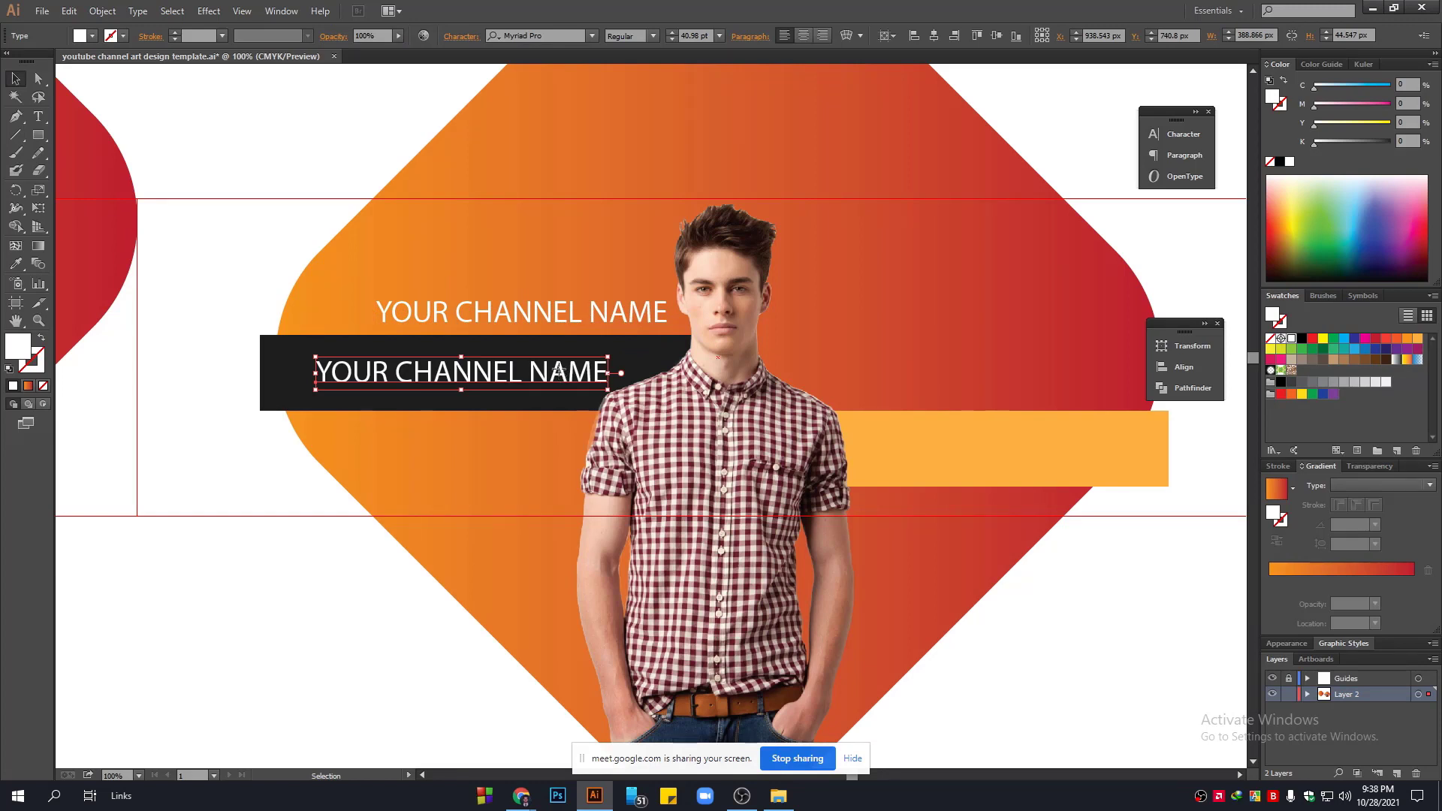
double_click(558, 369)
key(ctrl+a)
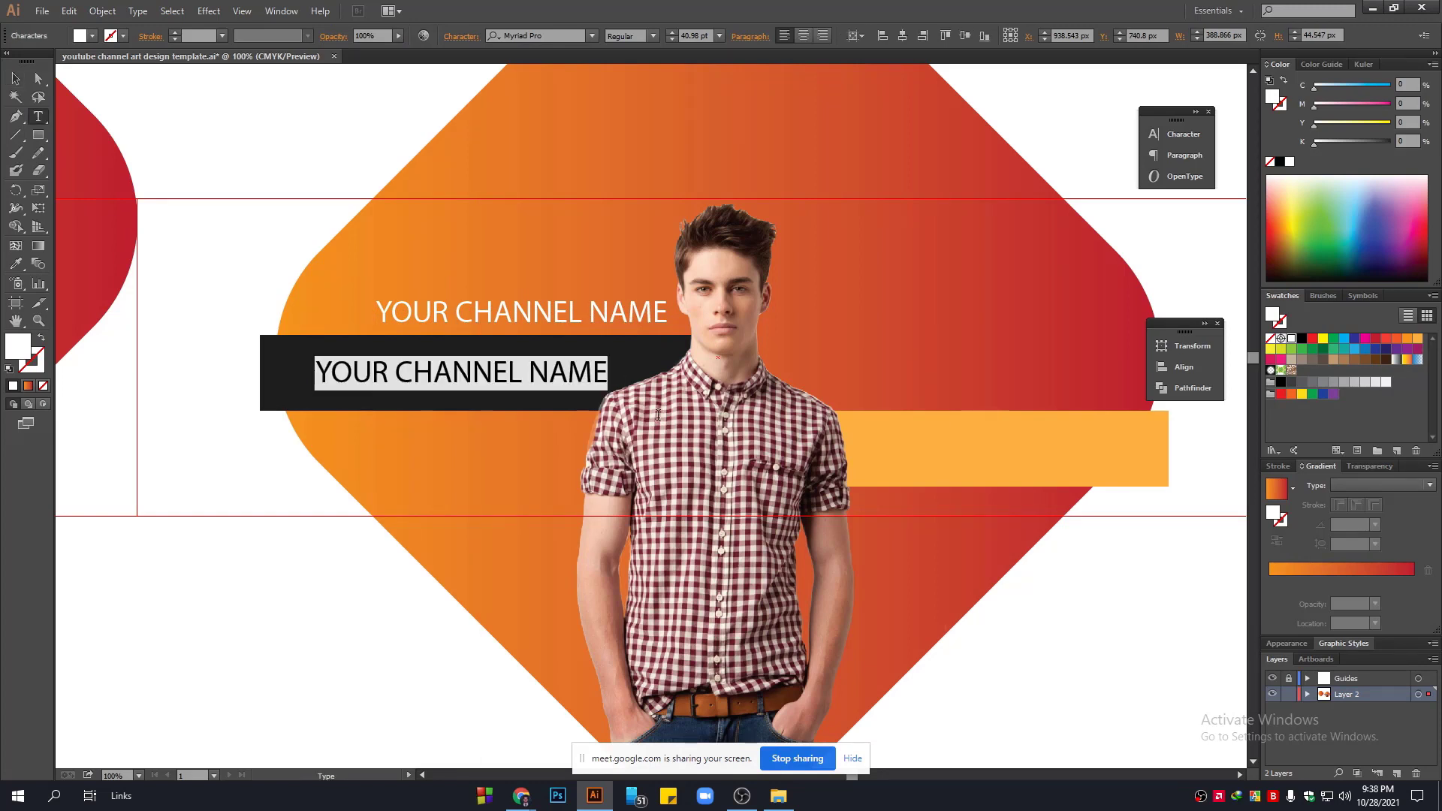
text(YOUR)
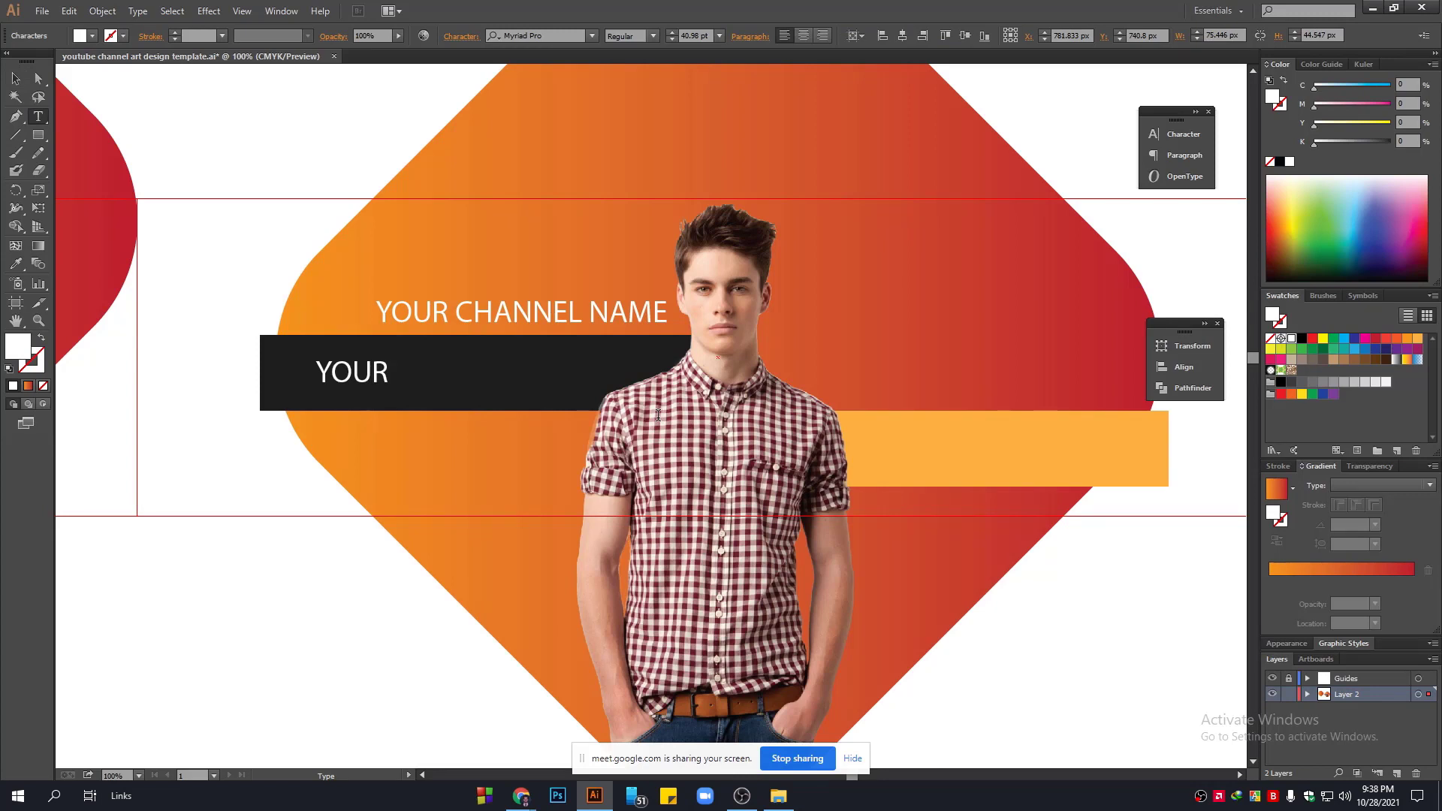
text( NAME)
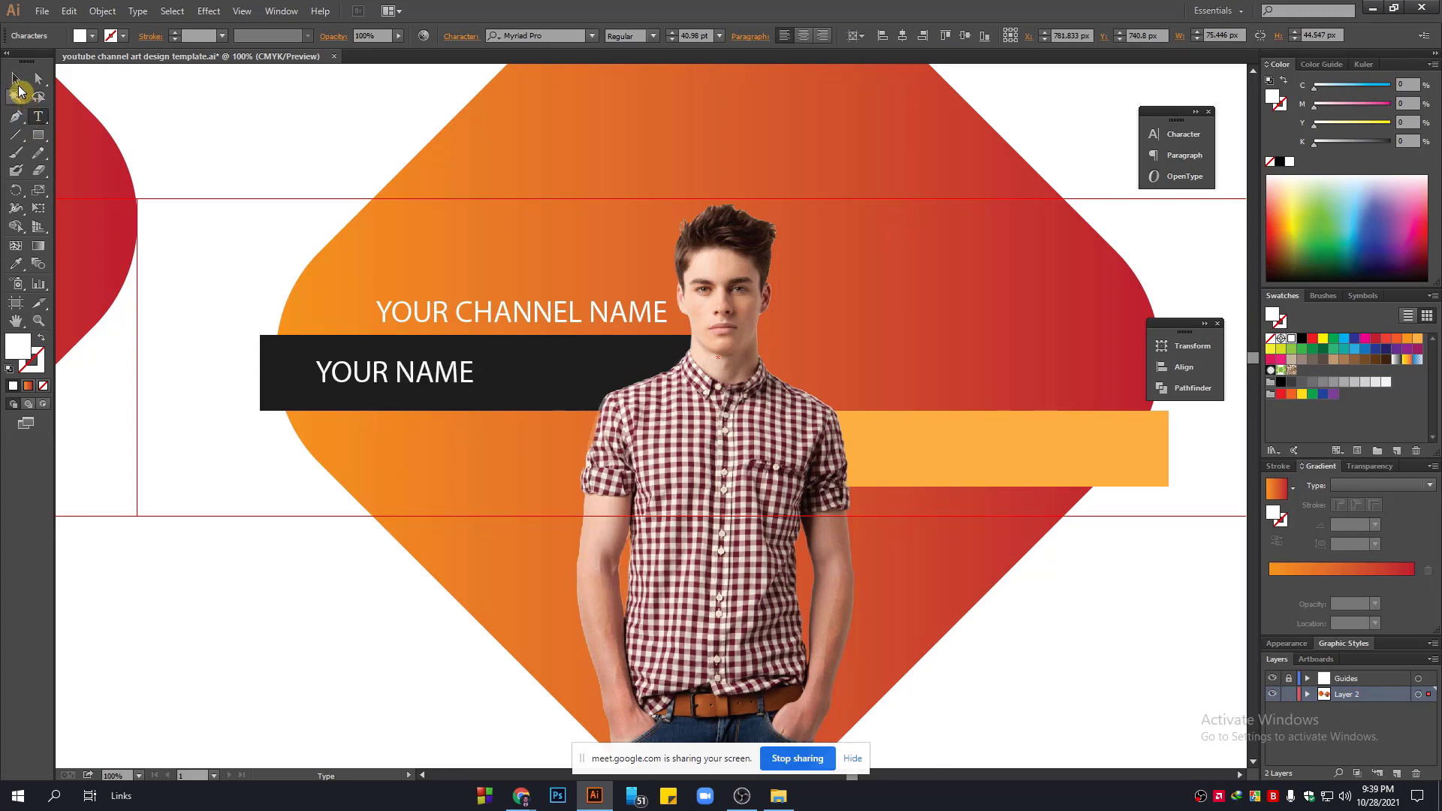
Enlarge the "YOUR NAME" text to about 69 pt, make it Bold and shift it slightly left within the dark bar.
click(15, 78)
drag(475, 391, 585, 403)
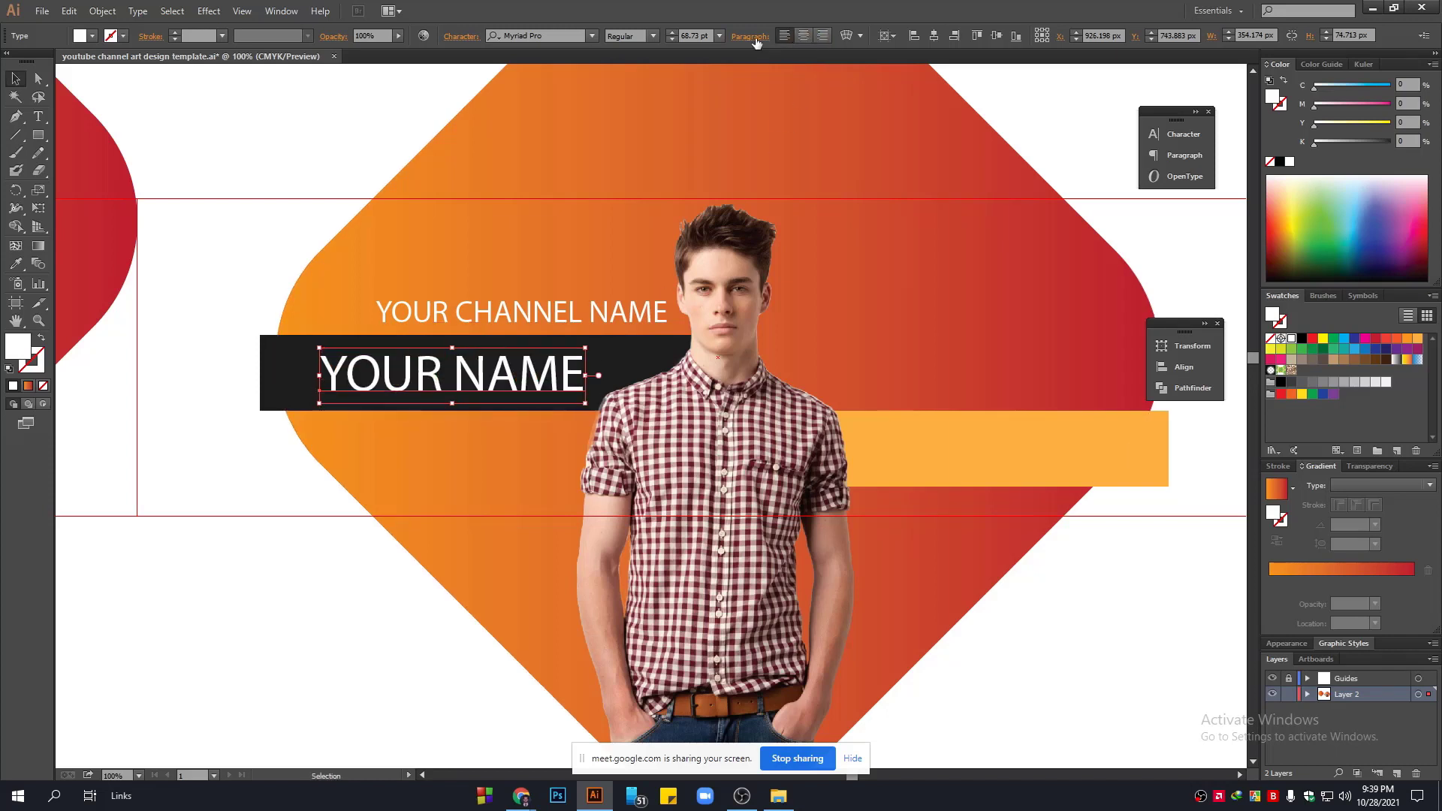
click(654, 36)
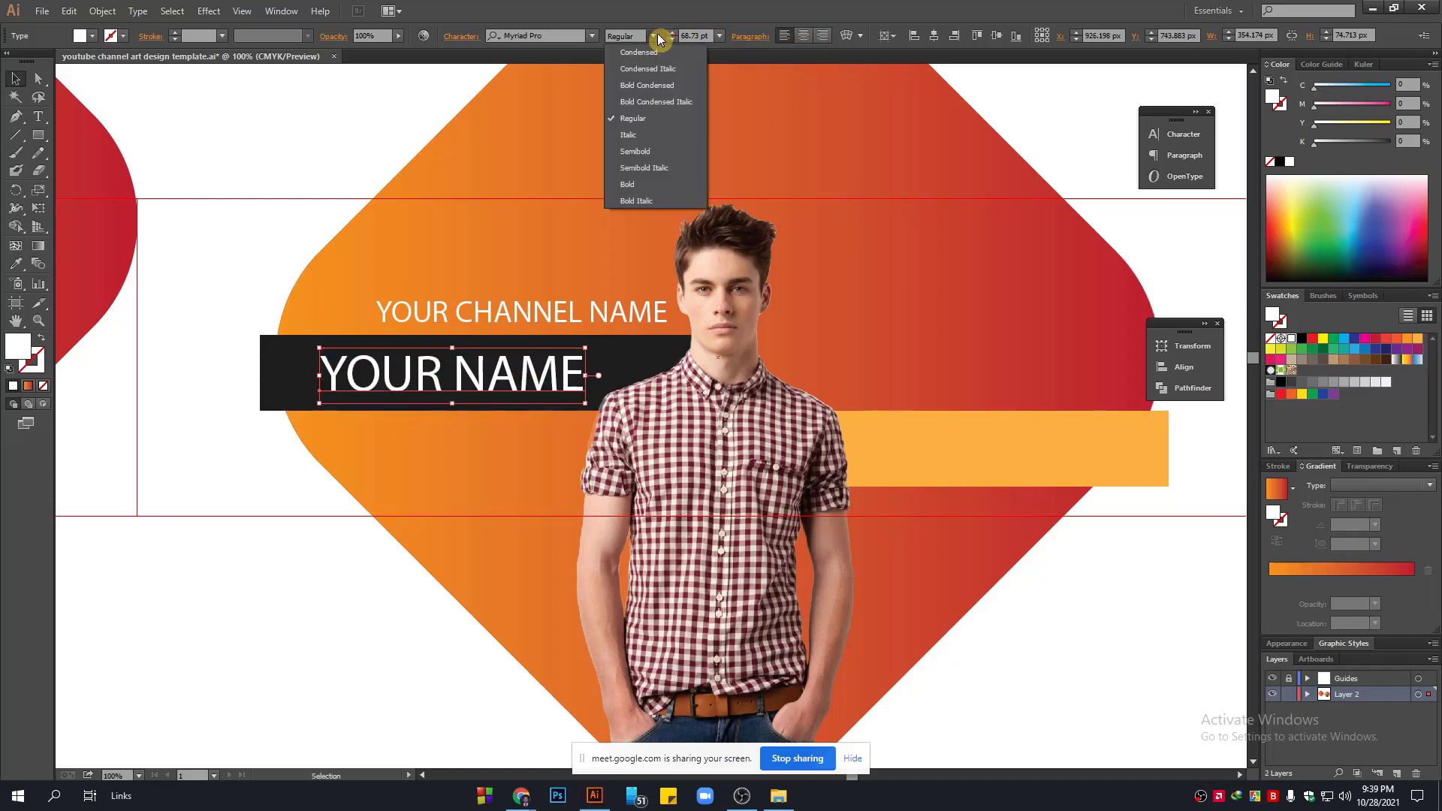
click(639, 185)
click(227, 209)
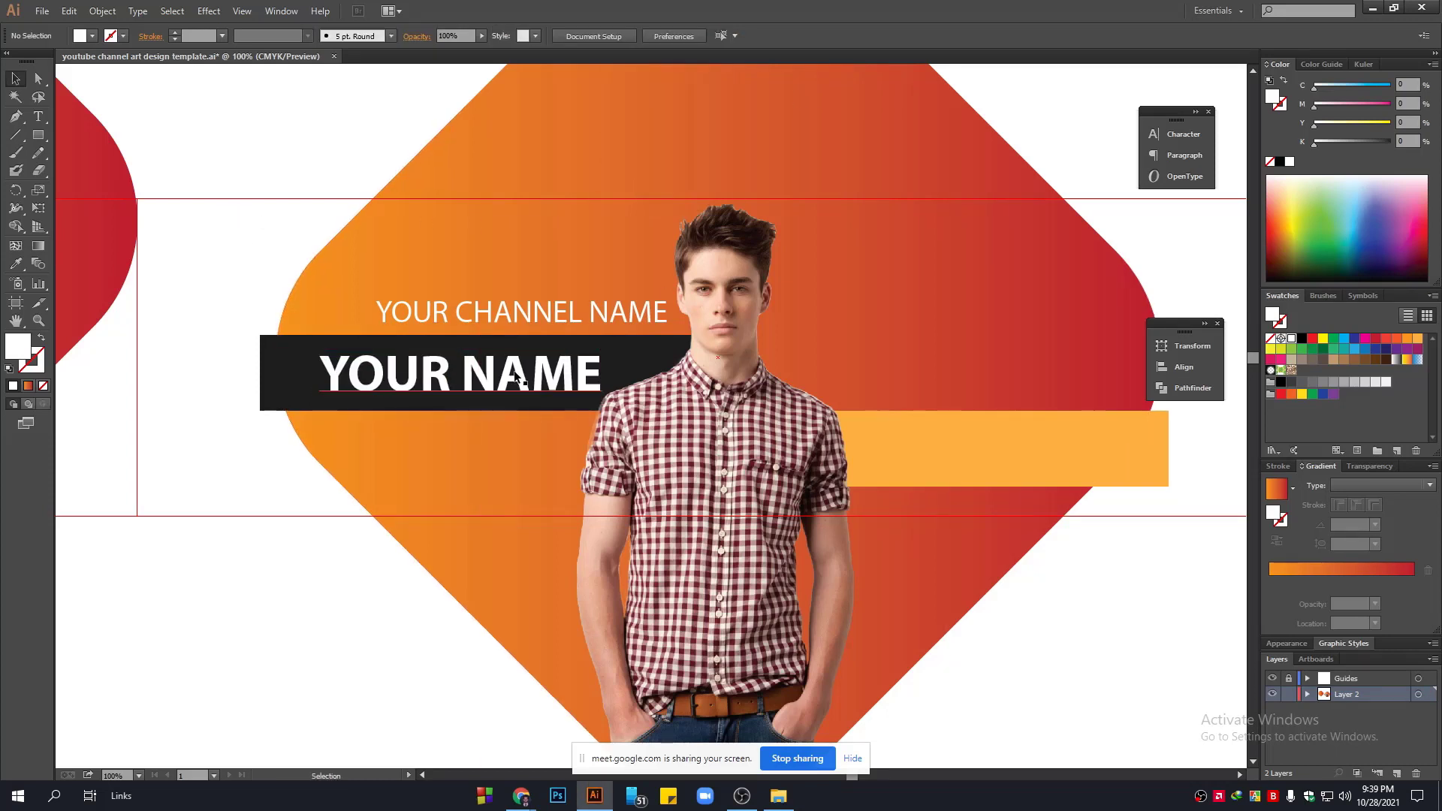
drag(515, 376, 512, 371)
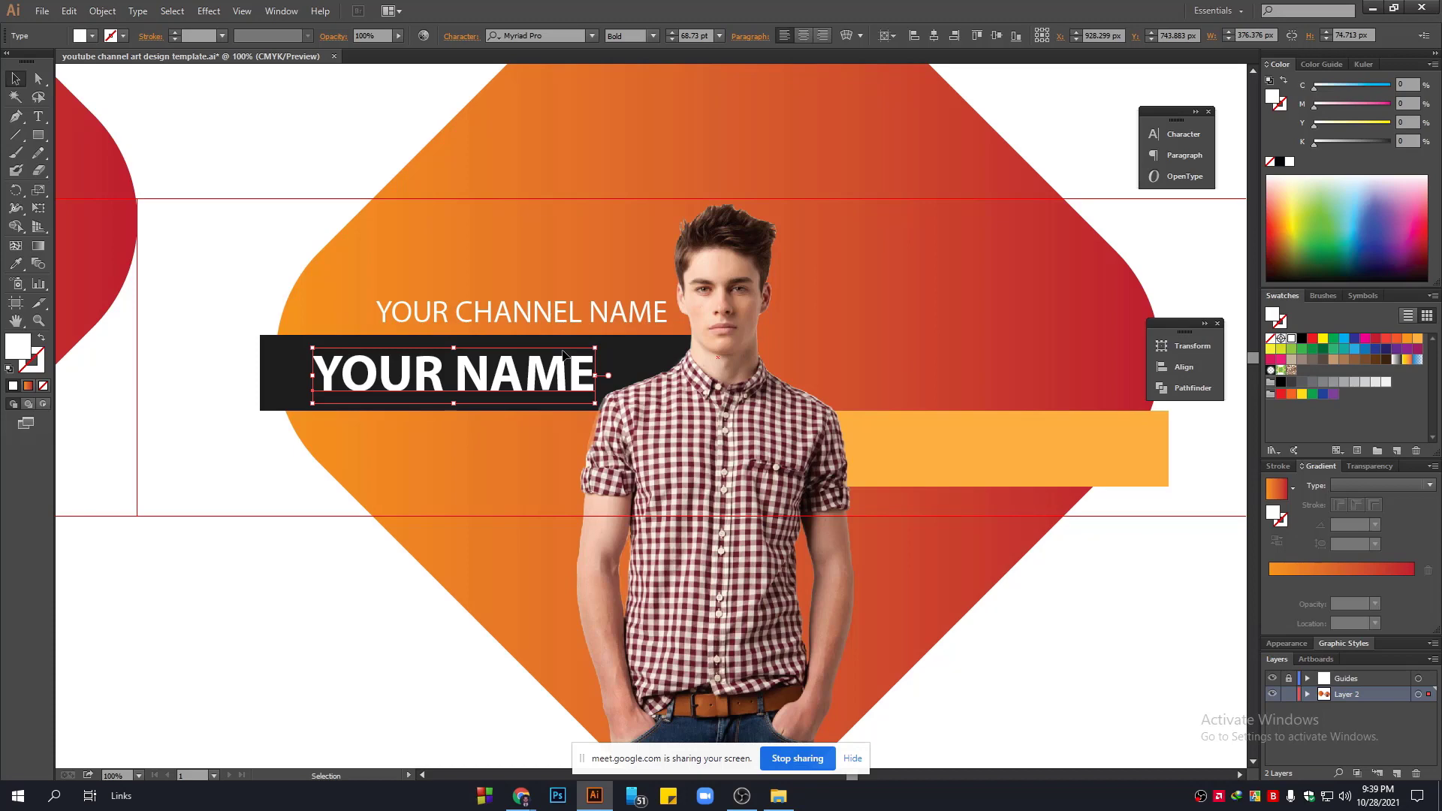
click(232, 226)
Move "YOUR CHANNEL NAME" just above the dark bar over "YOUR NAME" and shrink it to about 38 pt.
scroll(439, 330, up, 1)
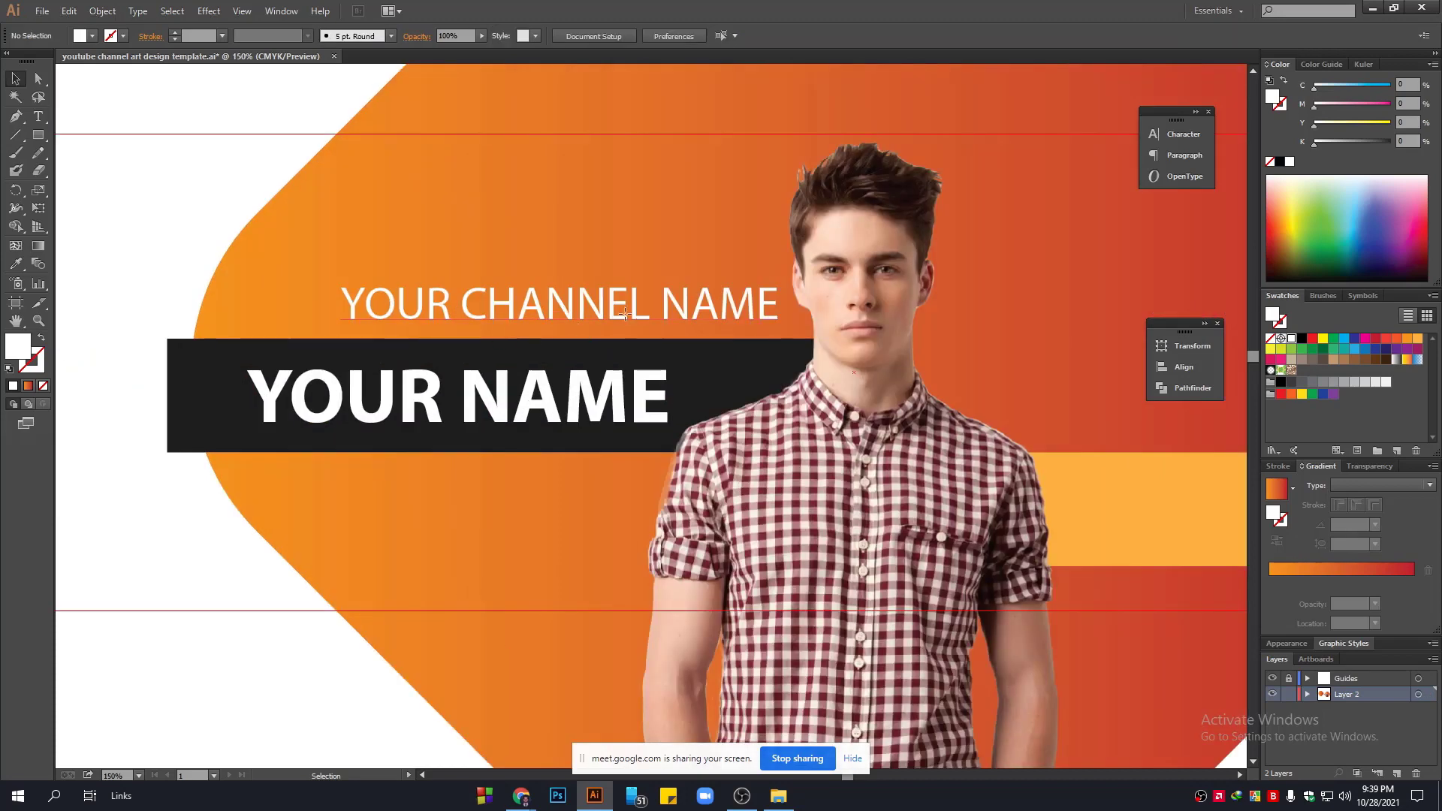
drag(697, 306, 601, 317)
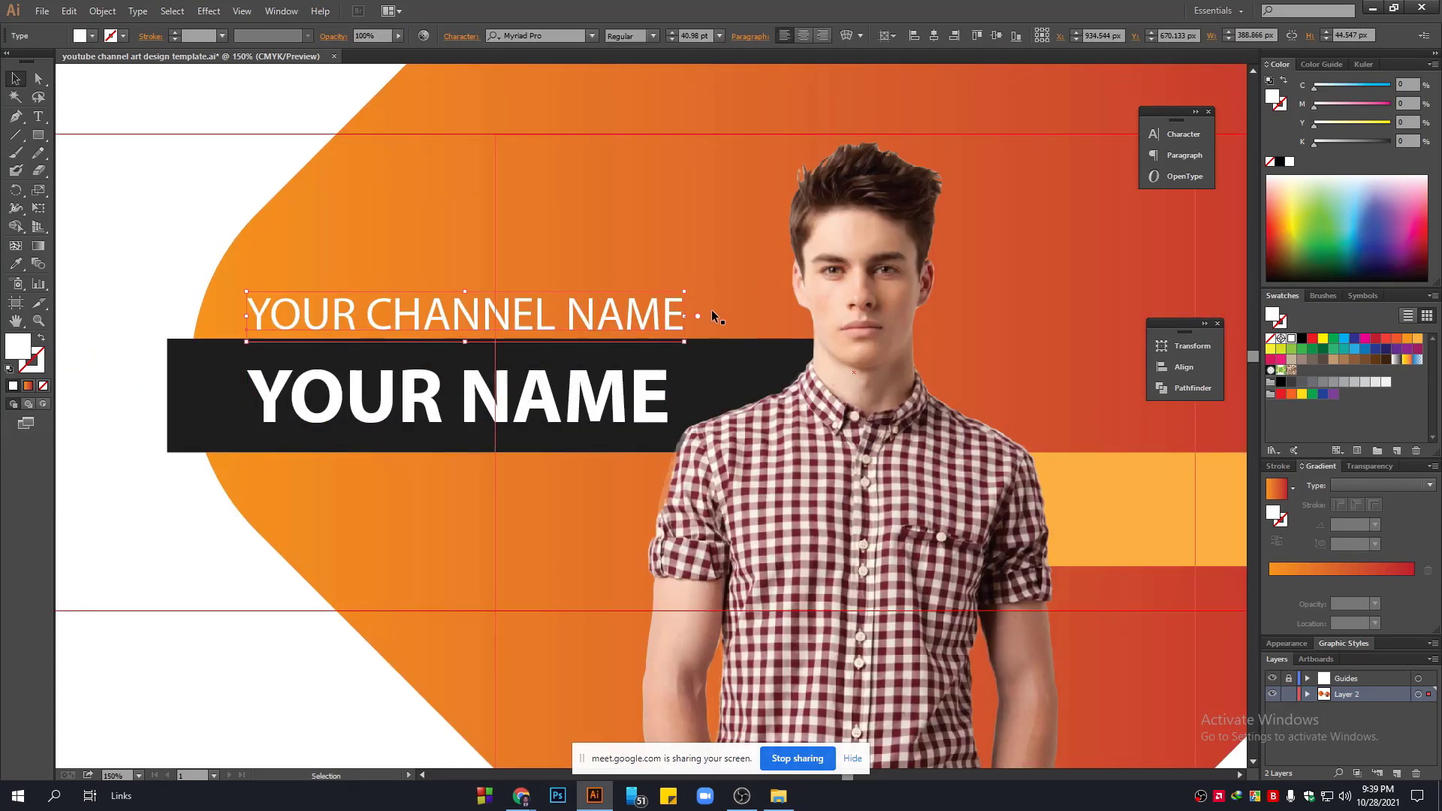
drag(686, 292, 639, 314)
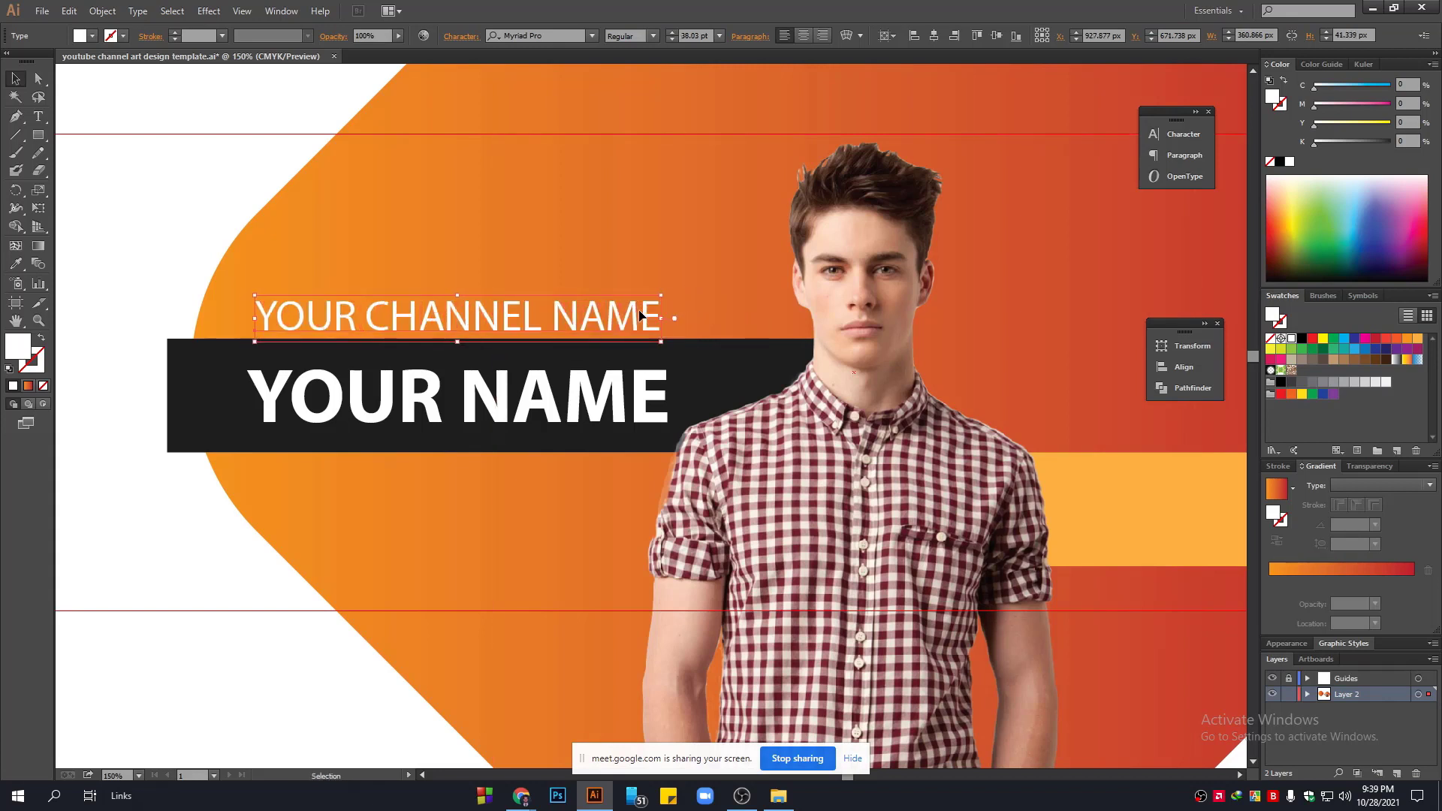
Align the right edges of the "YOUR CHANNEL NAME" and "YOUR NAME" texts.
shift+click(586, 405)
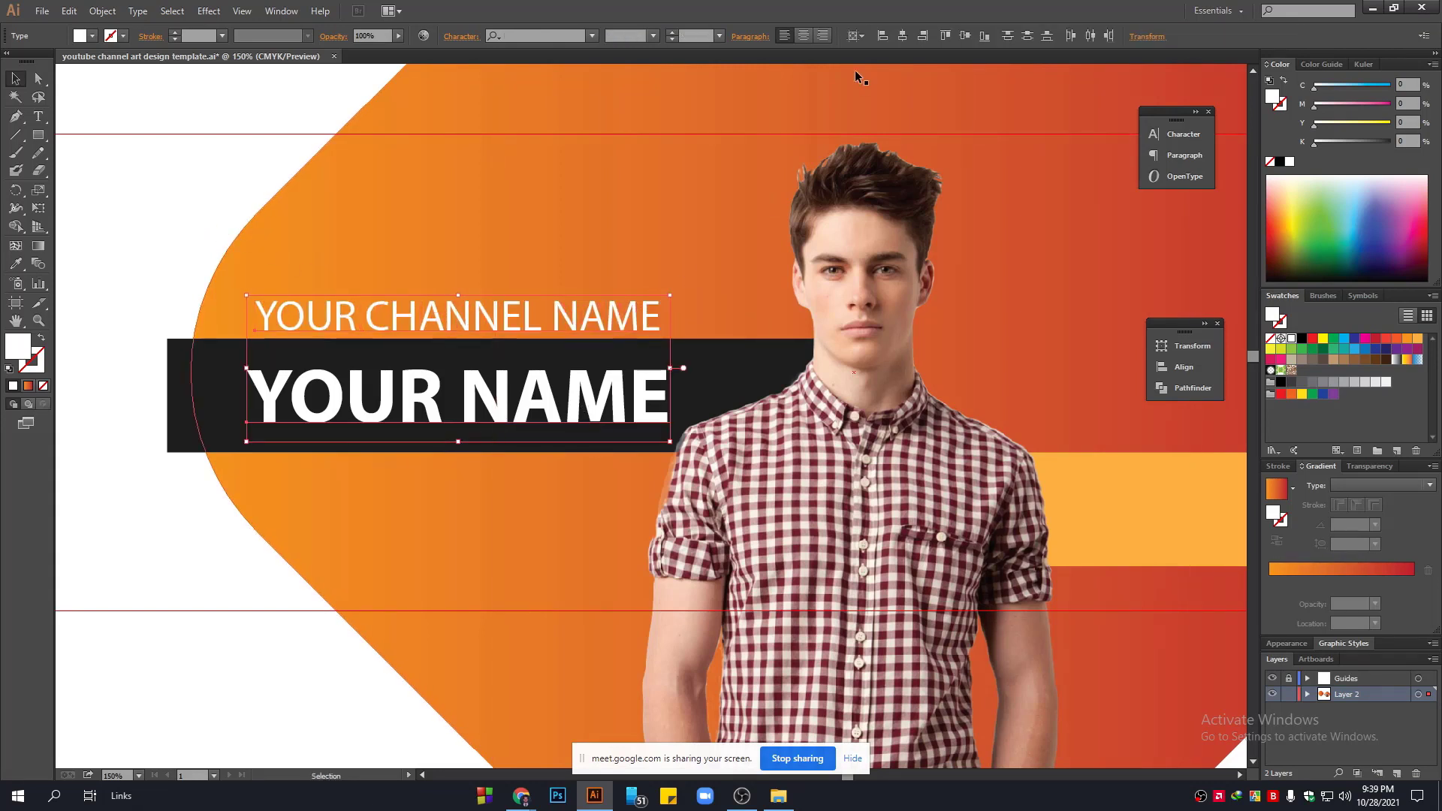
click(856, 36)
click(898, 48)
click(922, 35)
click(218, 161)
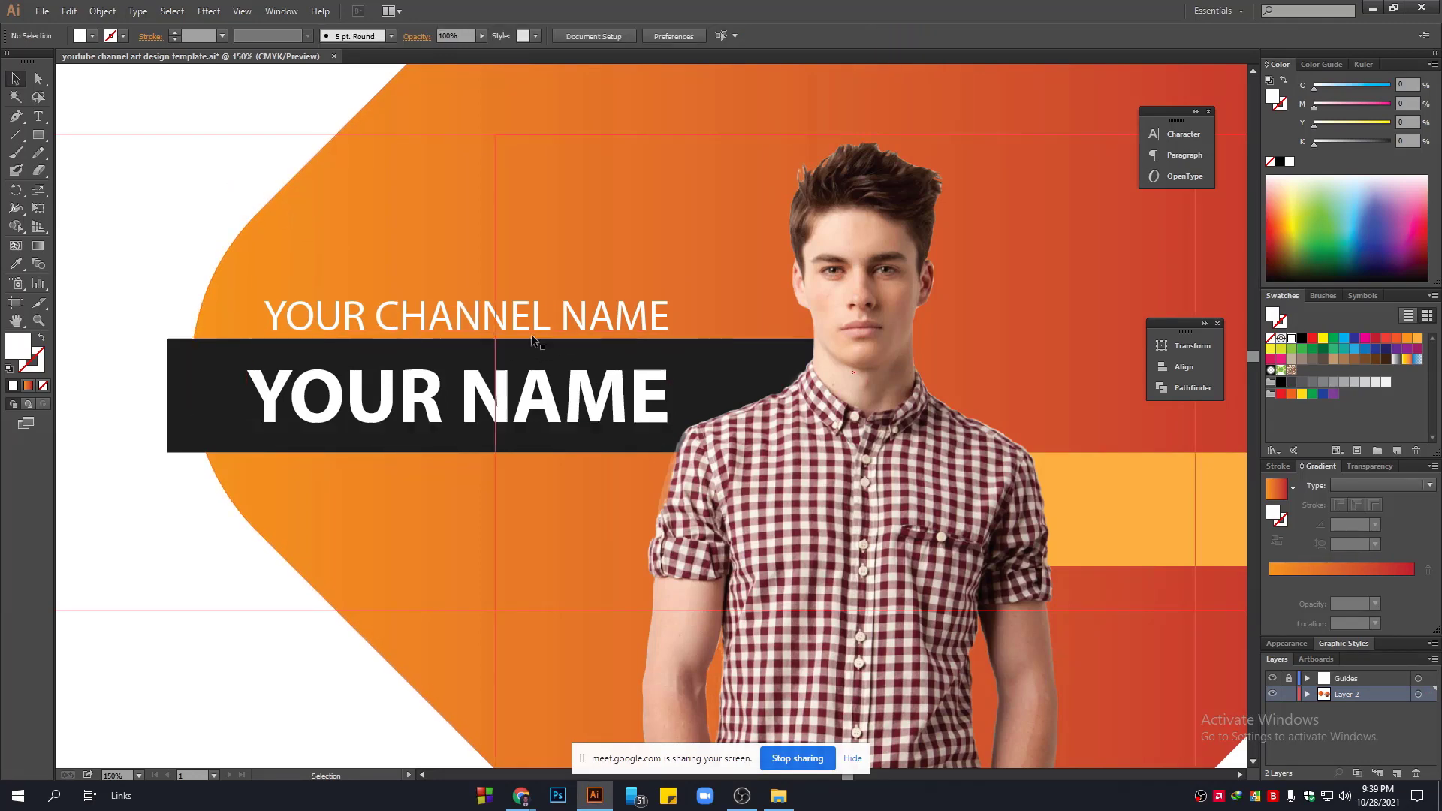
Lower the light orange bar slightly so it sits below the level of the dark bar.
scroll(547, 401, down, 1)
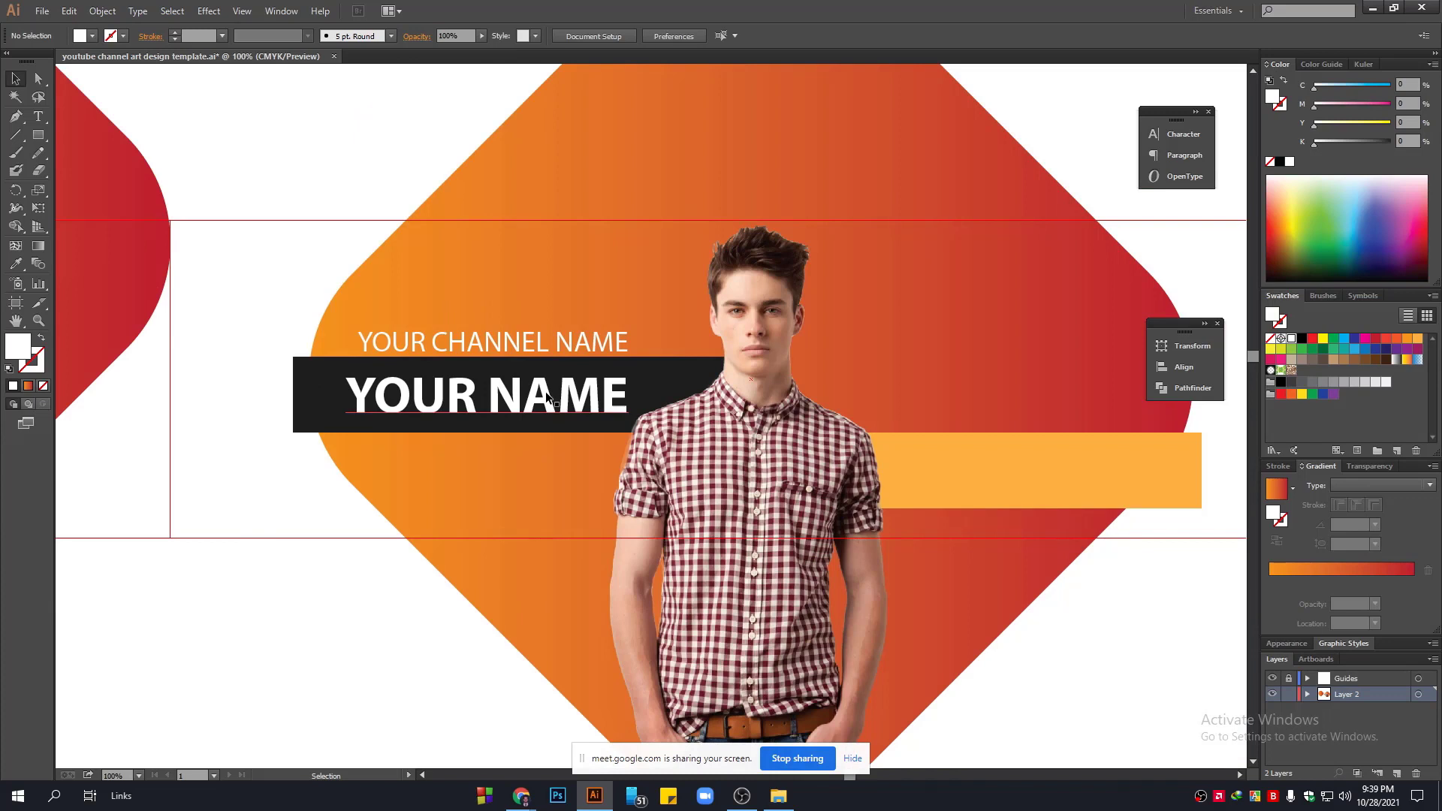
scroll(547, 398, down, 1)
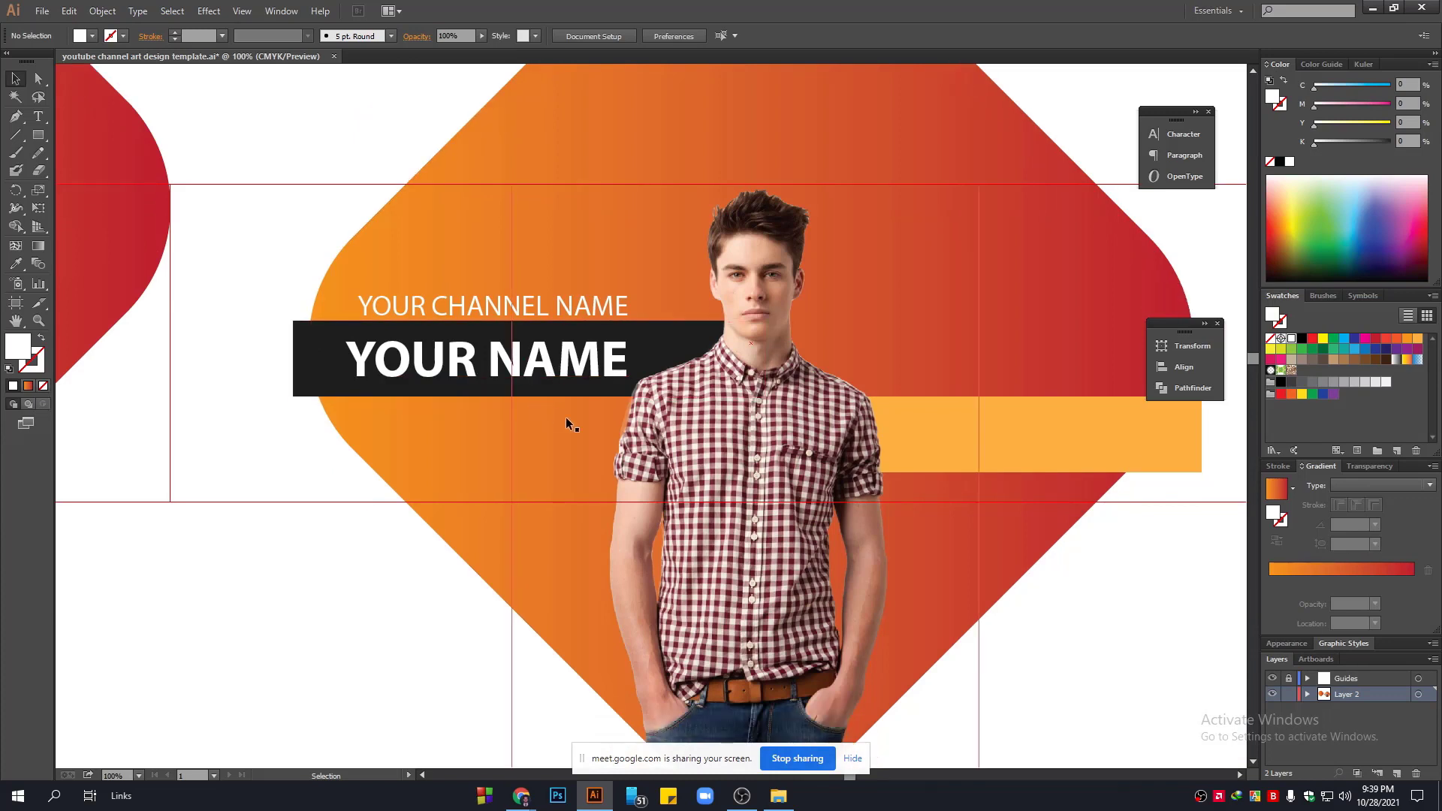
click(980, 446)
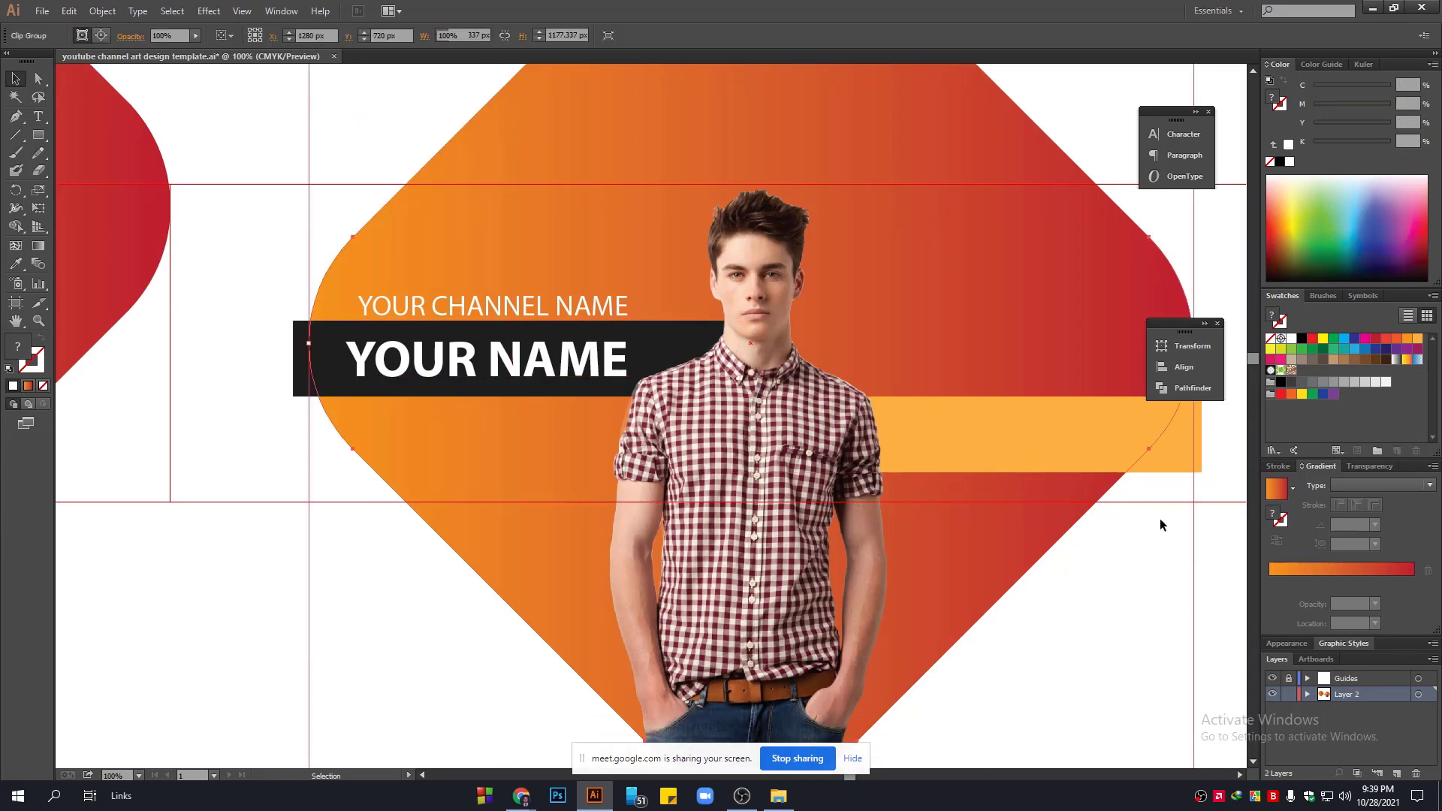
mouse_move(1178, 446)
mouse_down()
mouse_move(1180, 475)
mouse_move(1180, 459)
mouse_up()
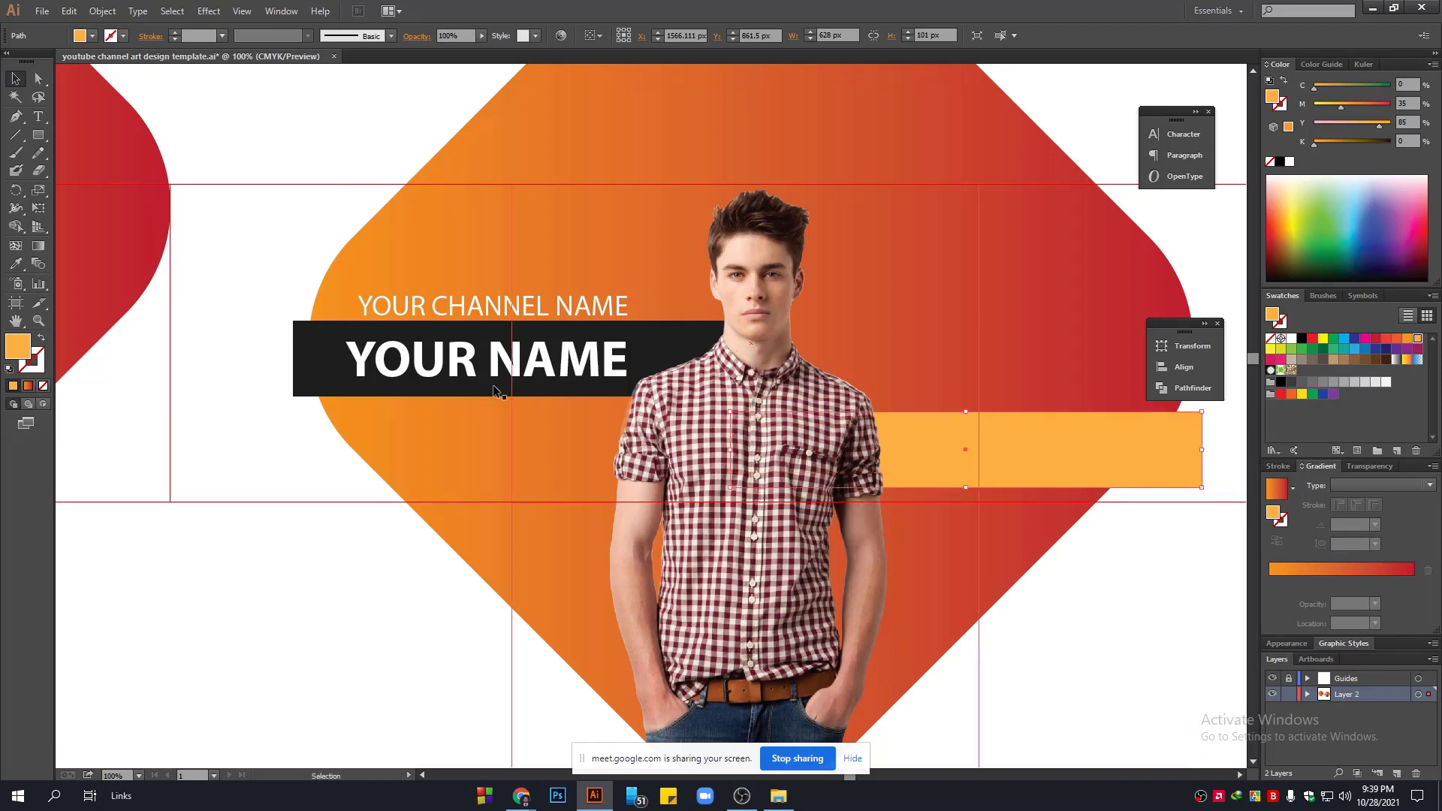
Try to shift the name texts together with the dark bar.
click(363, 362)
shift+click(404, 305)
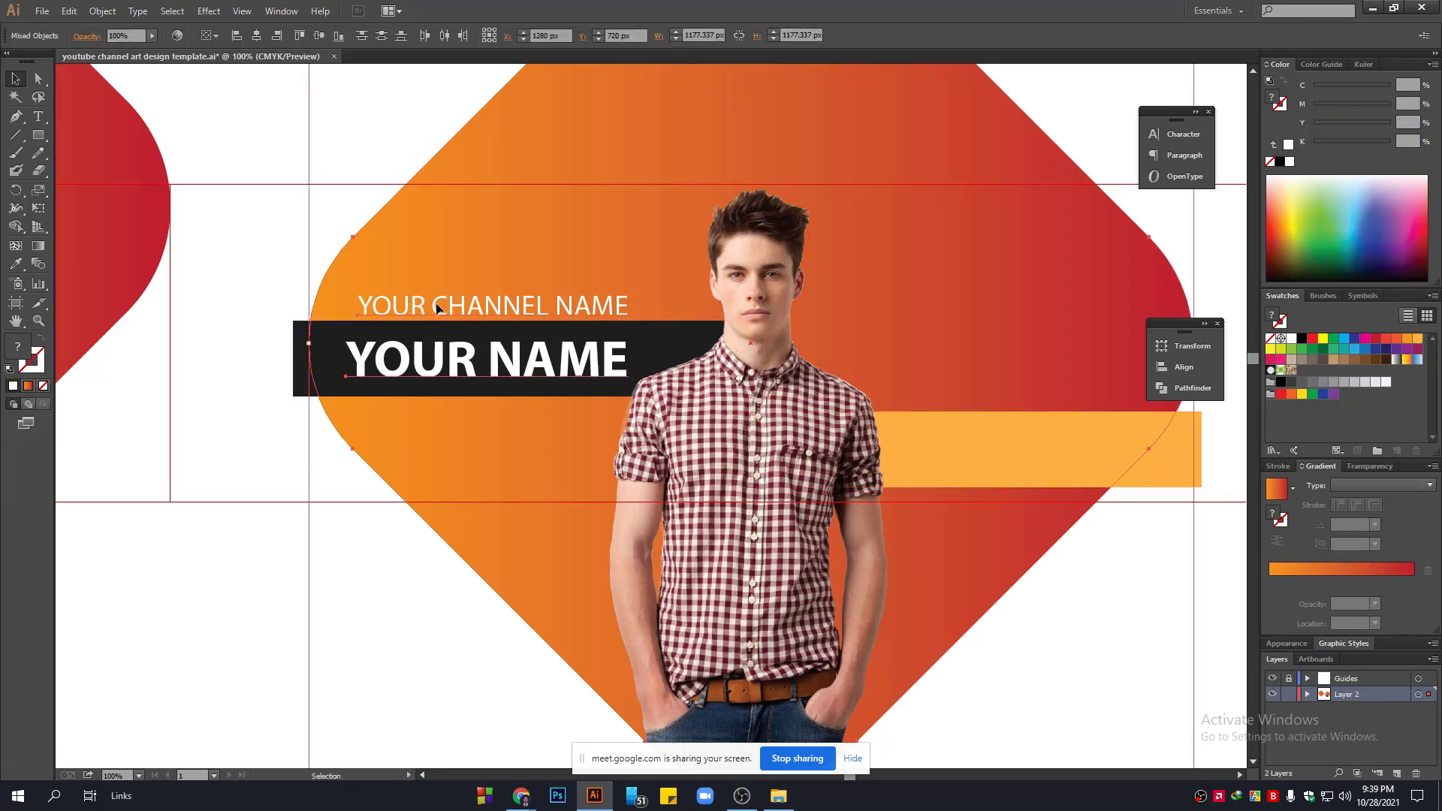
drag(430, 304, 430, 321)
key(ctrl+z)
click(231, 346)
click(356, 363)
shift+click(298, 376)
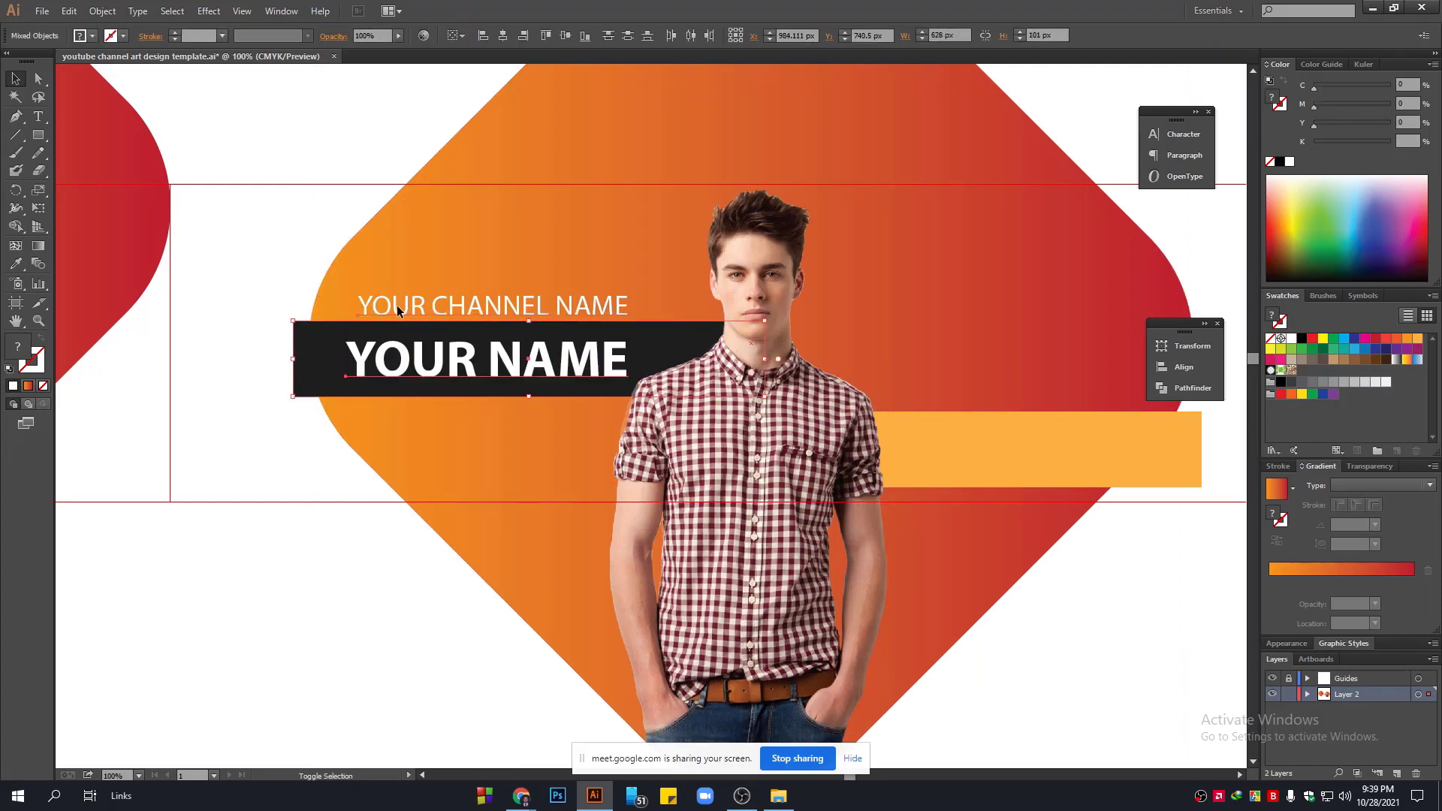
mouse_move(473, 360)
mouse_down()
mouse_move(473, 379)
mouse_move(471, 358)
mouse_up()
Raise the light orange bar until its upper edge sits slightly above the dark bar's lower edge.
click(544, 449)
drag(1057, 458, 1056, 430)
click(1097, 624)
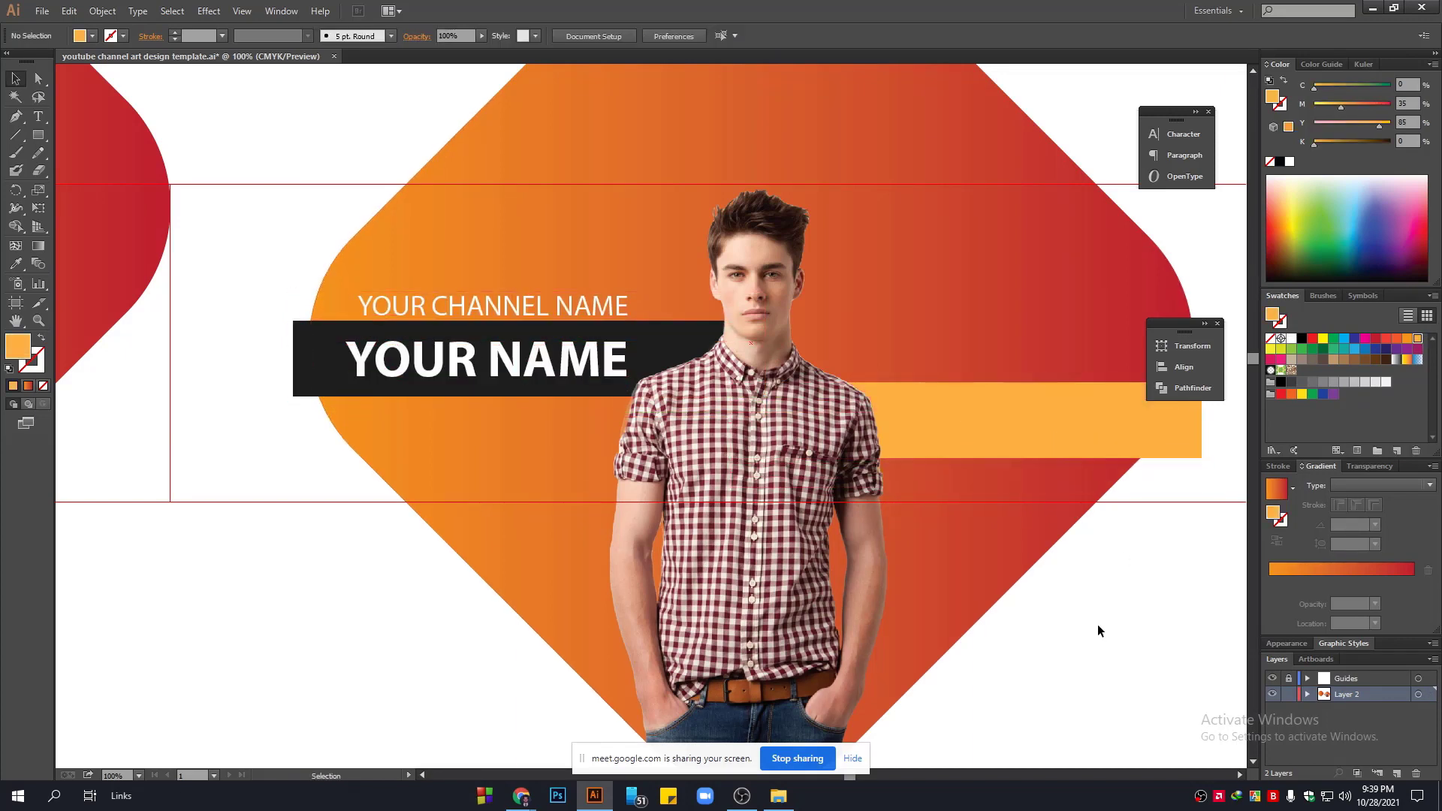
Copy the "YOUR NAME" text onto the light orange bar and change the copy to "SUBSCRIBE NOW".
drag(1038, 646, 768, 619)
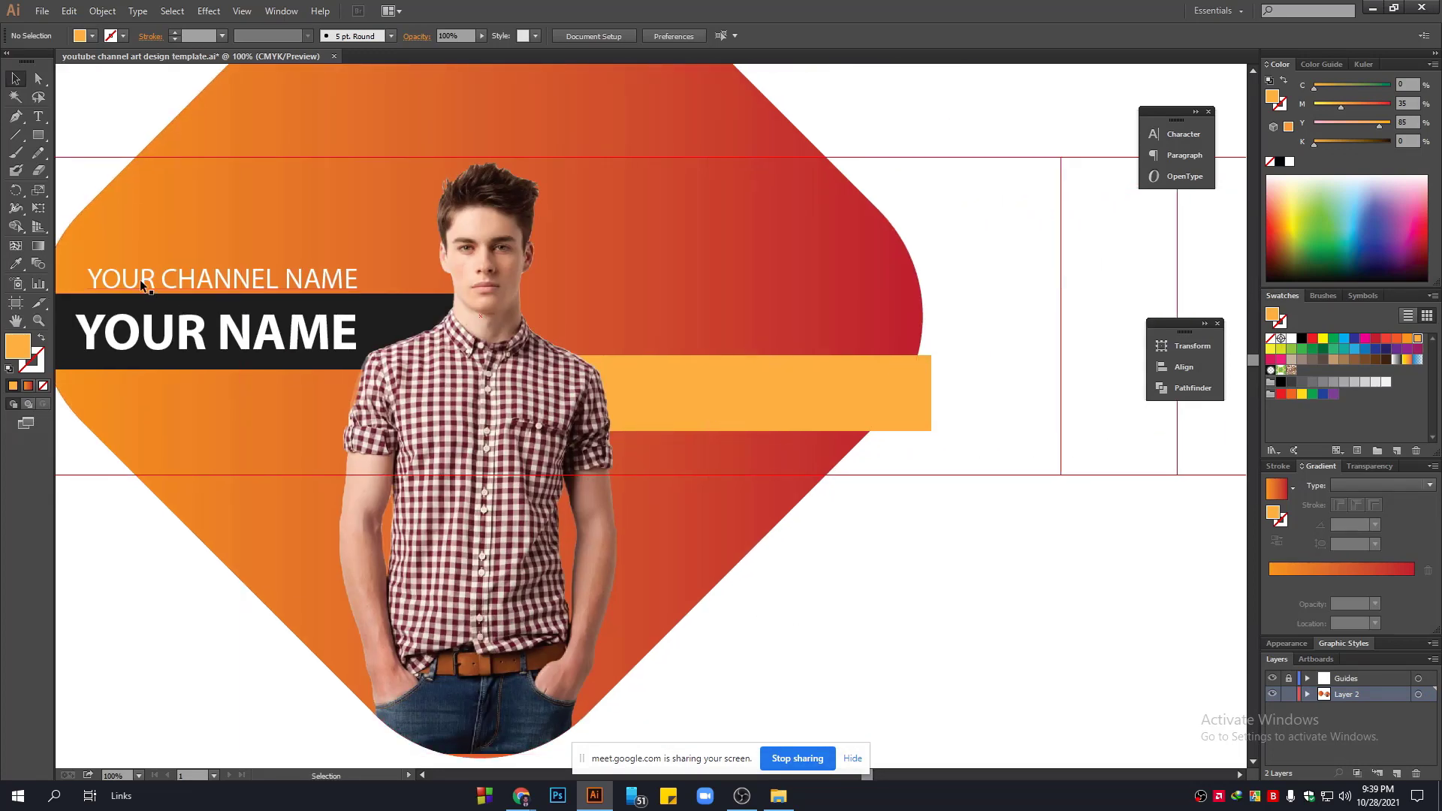
click(165, 334)
drag(166, 335, 724, 398)
key(t)
triple_click(724, 395)
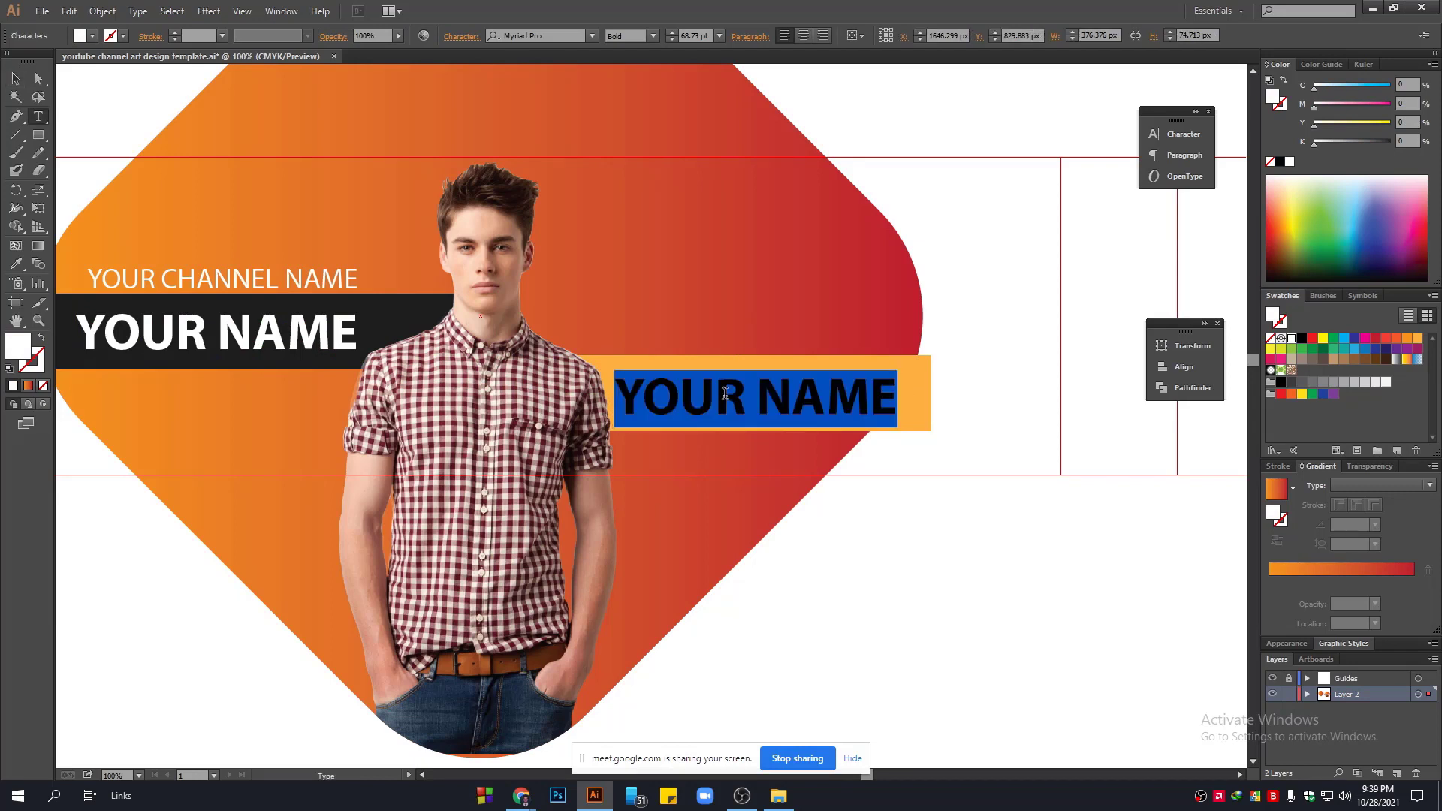
text(SUBSCRI)
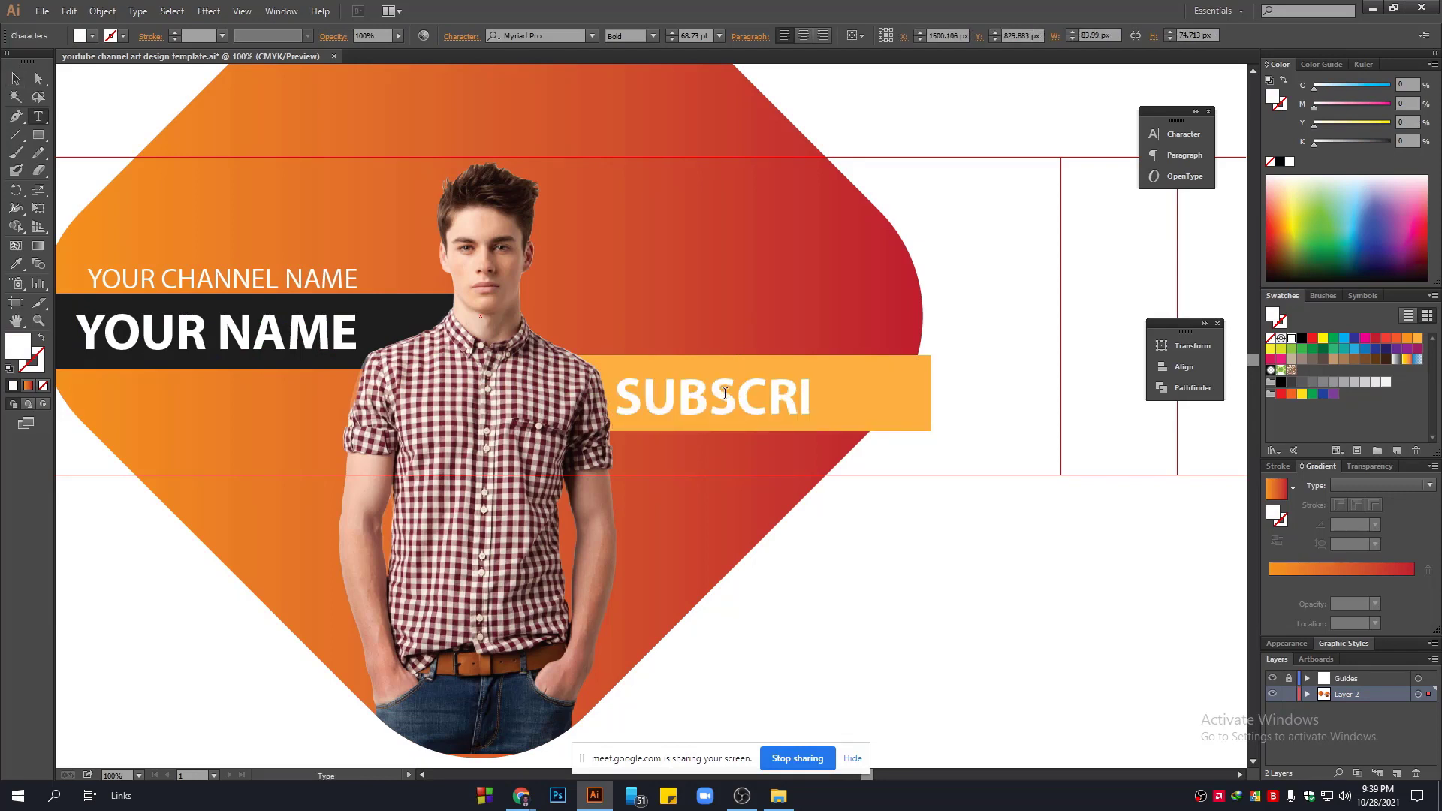
text(BE NOW)
Reduce the font size of the "SUBSCRIBE NOW" text to 45 pt.
key(ctrl+a)
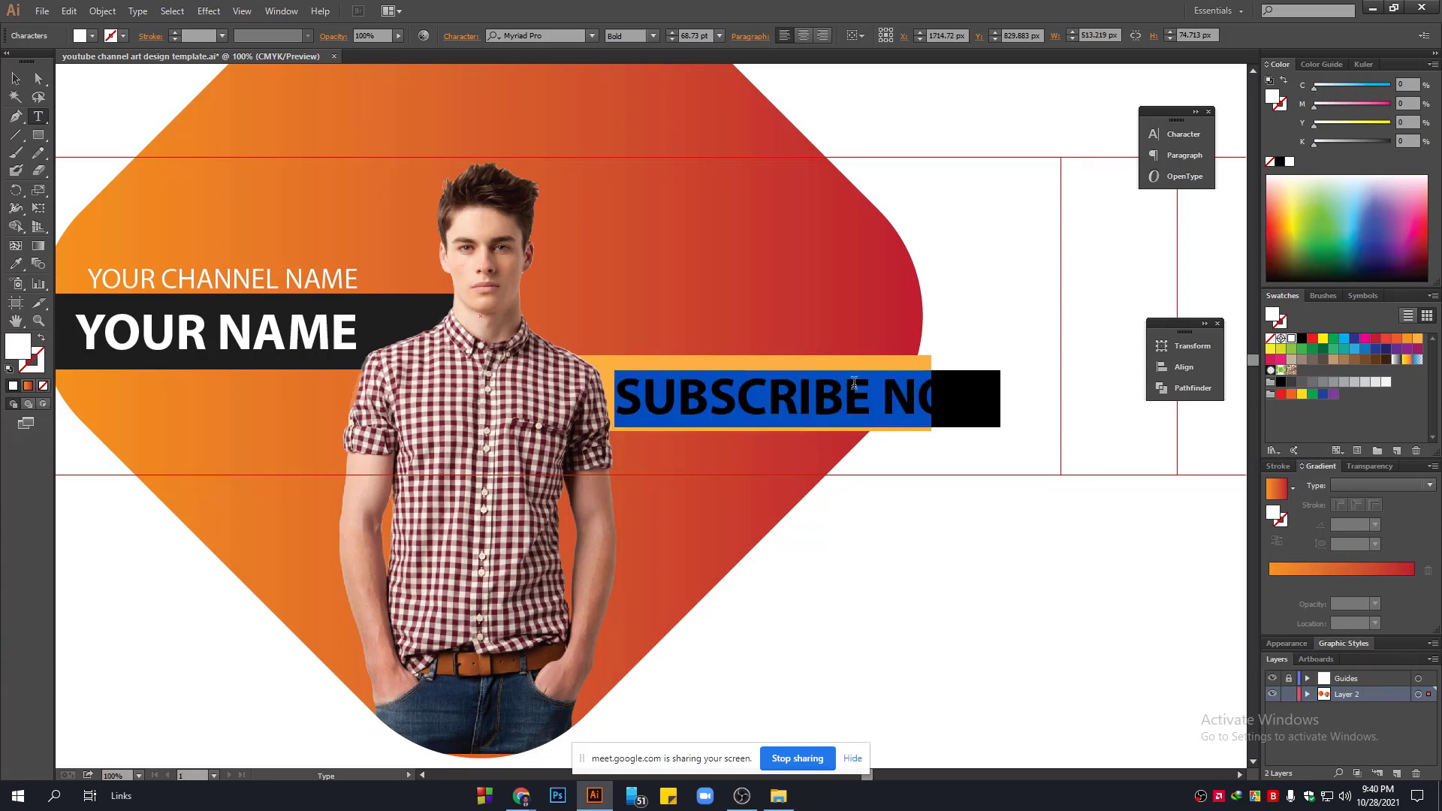
scroll(687, 37, down, 19)
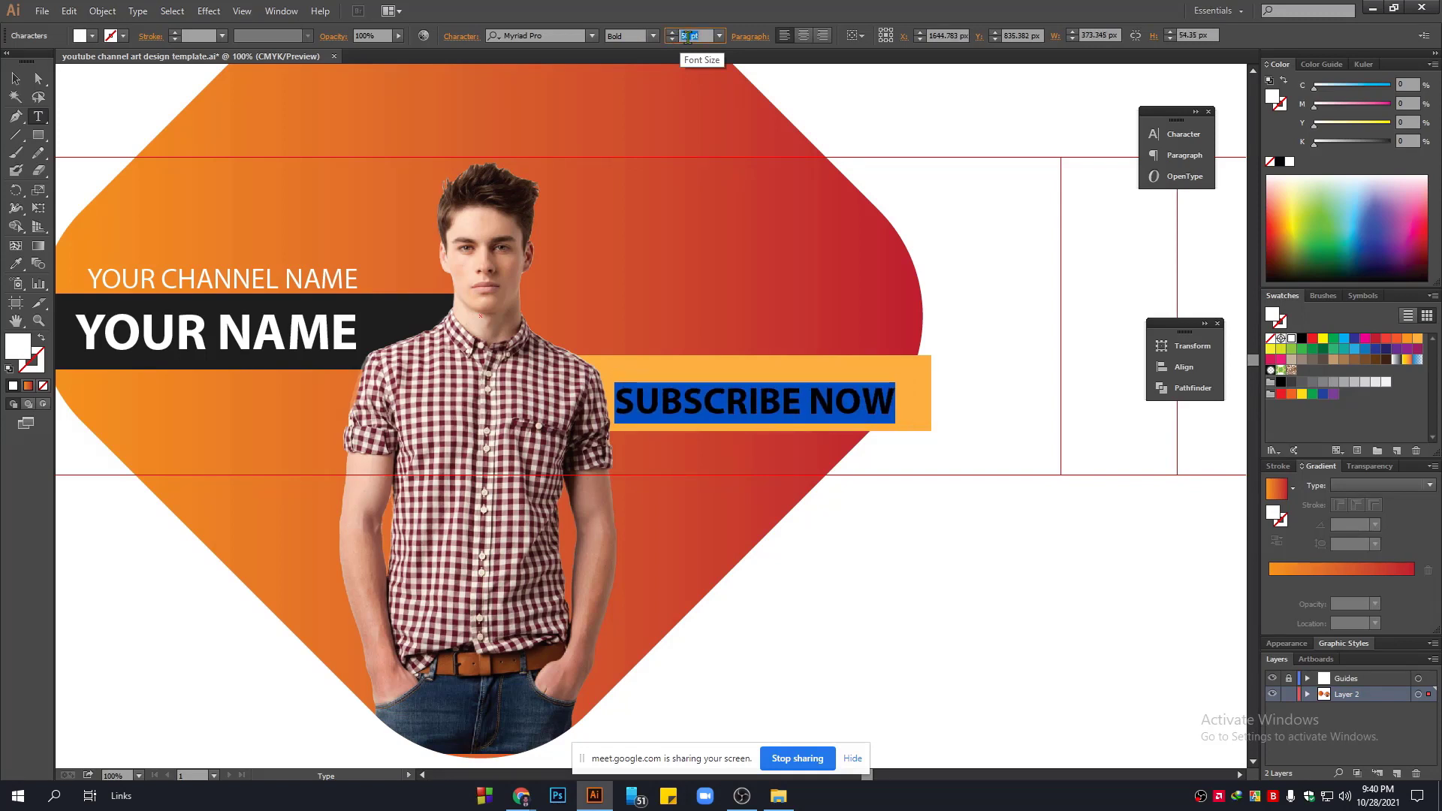
scroll(686, 37, down, 4)
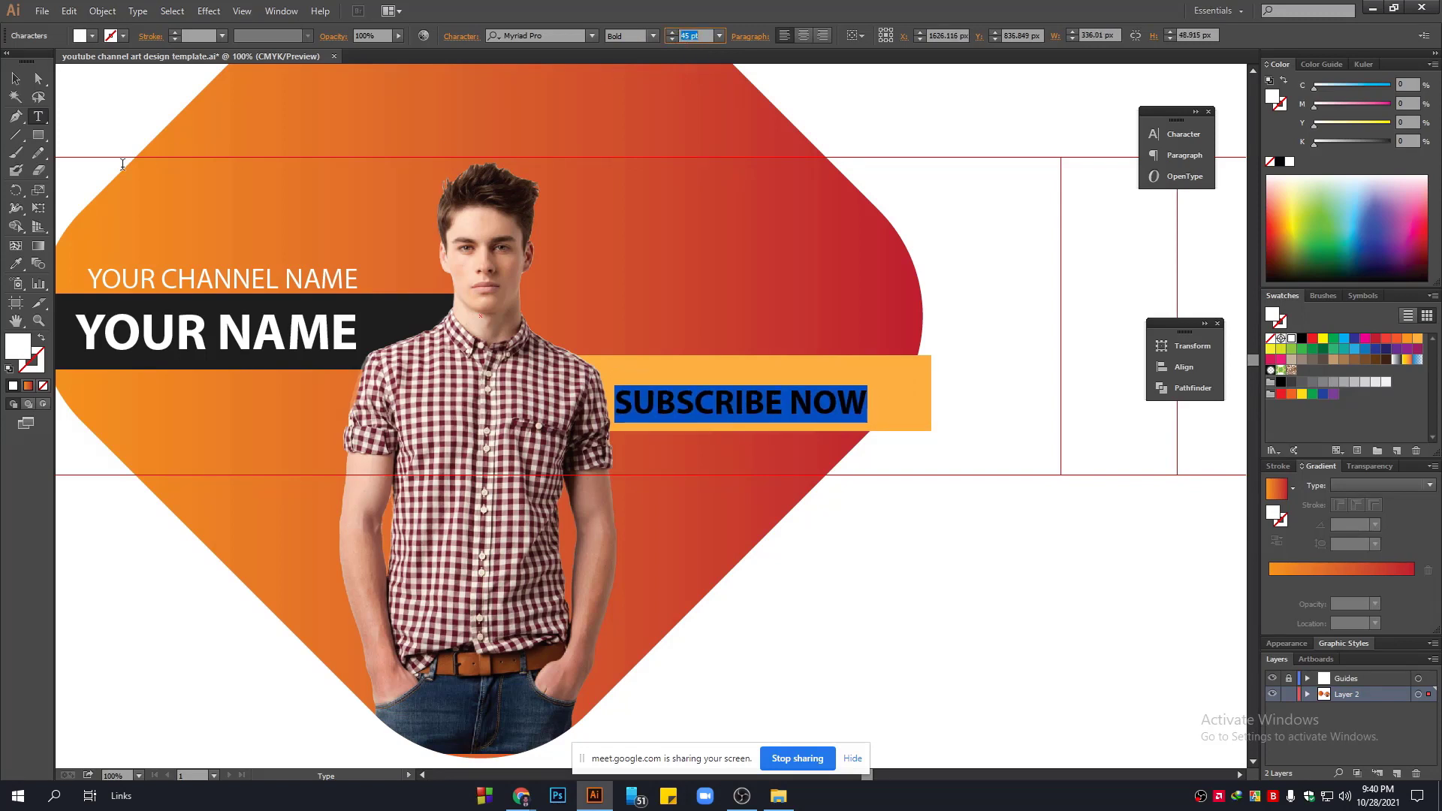
click(16, 78)
click(837, 487)
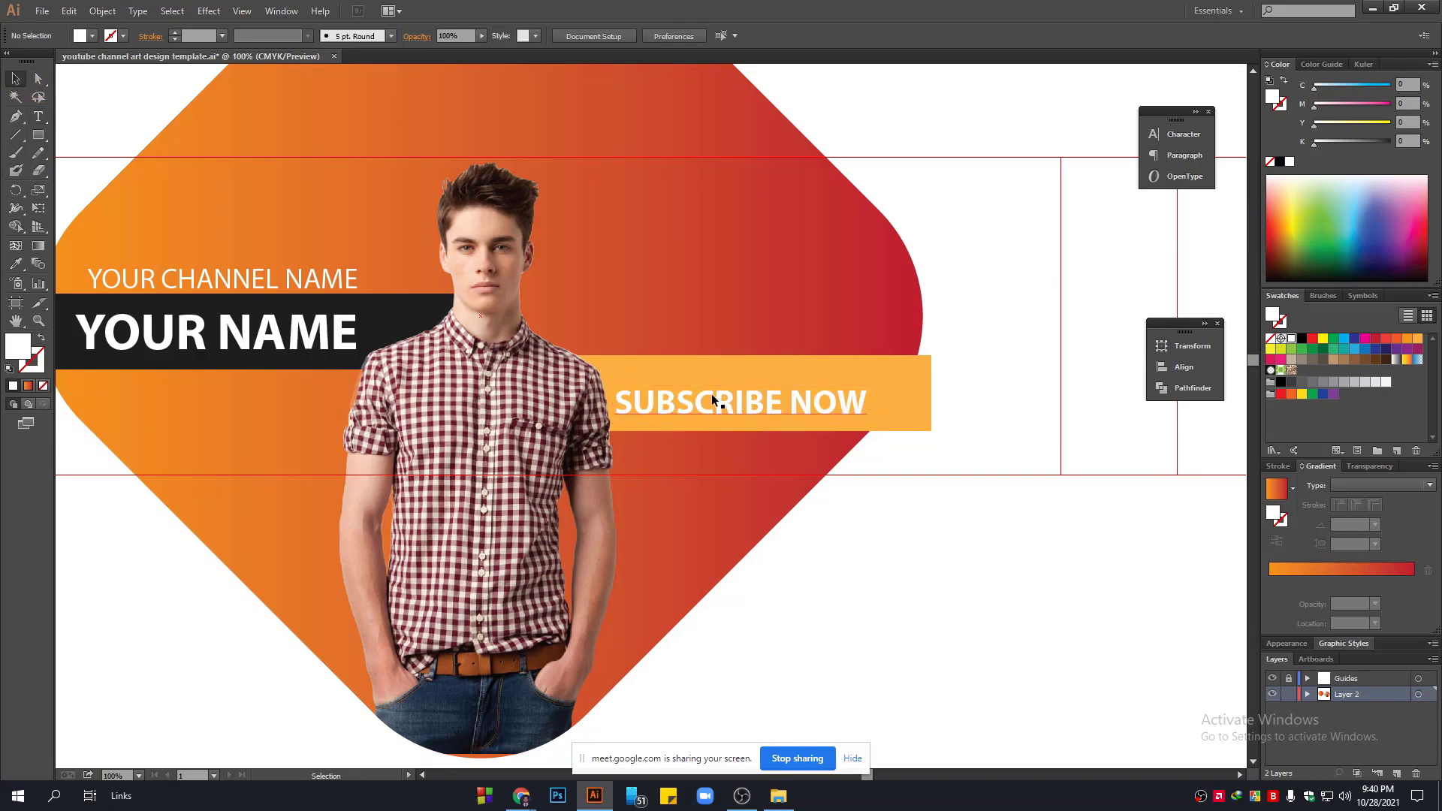
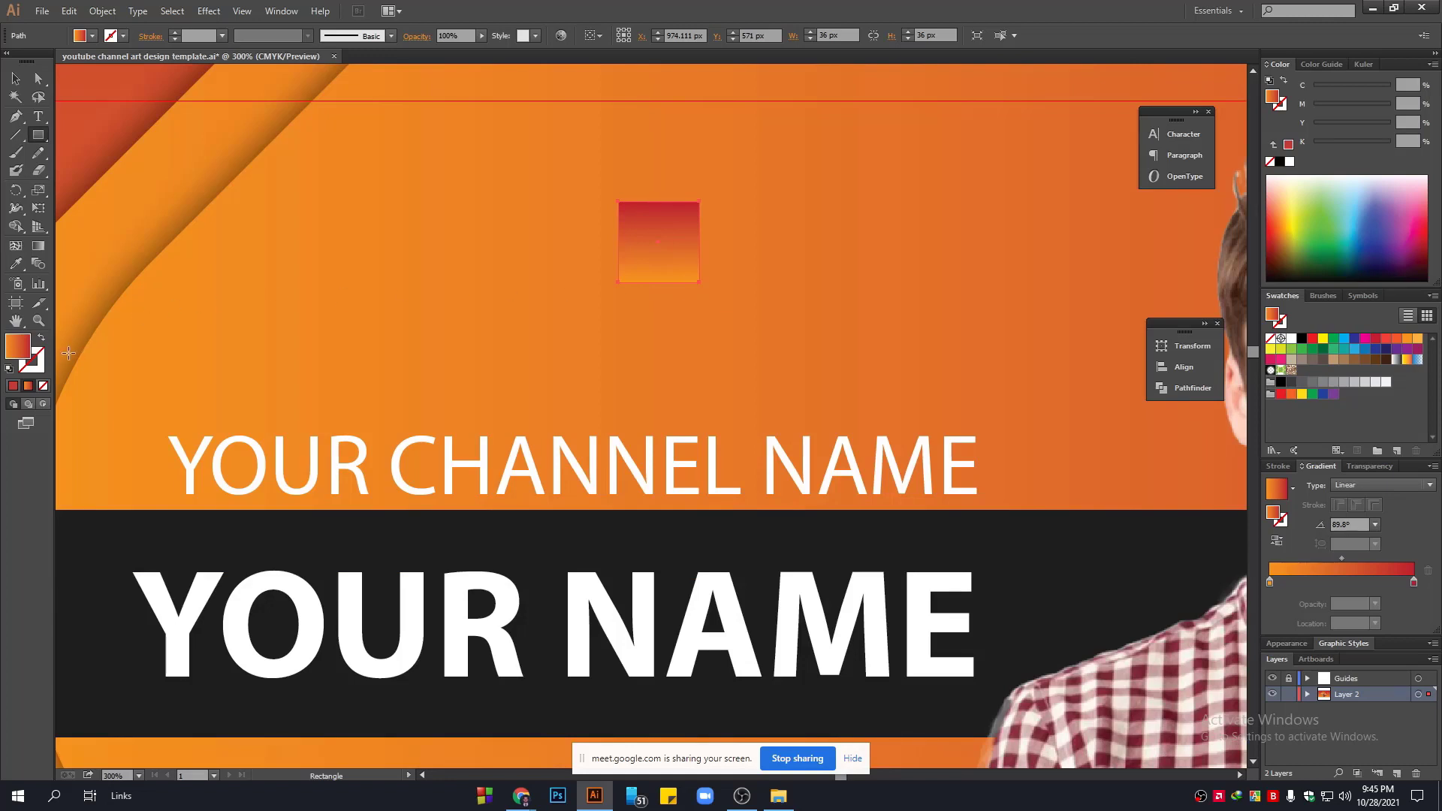
Fill the small square above the channel name with light orange (M 35, Y 85) and give it a black 2 pt stroke.
click(1415, 340)
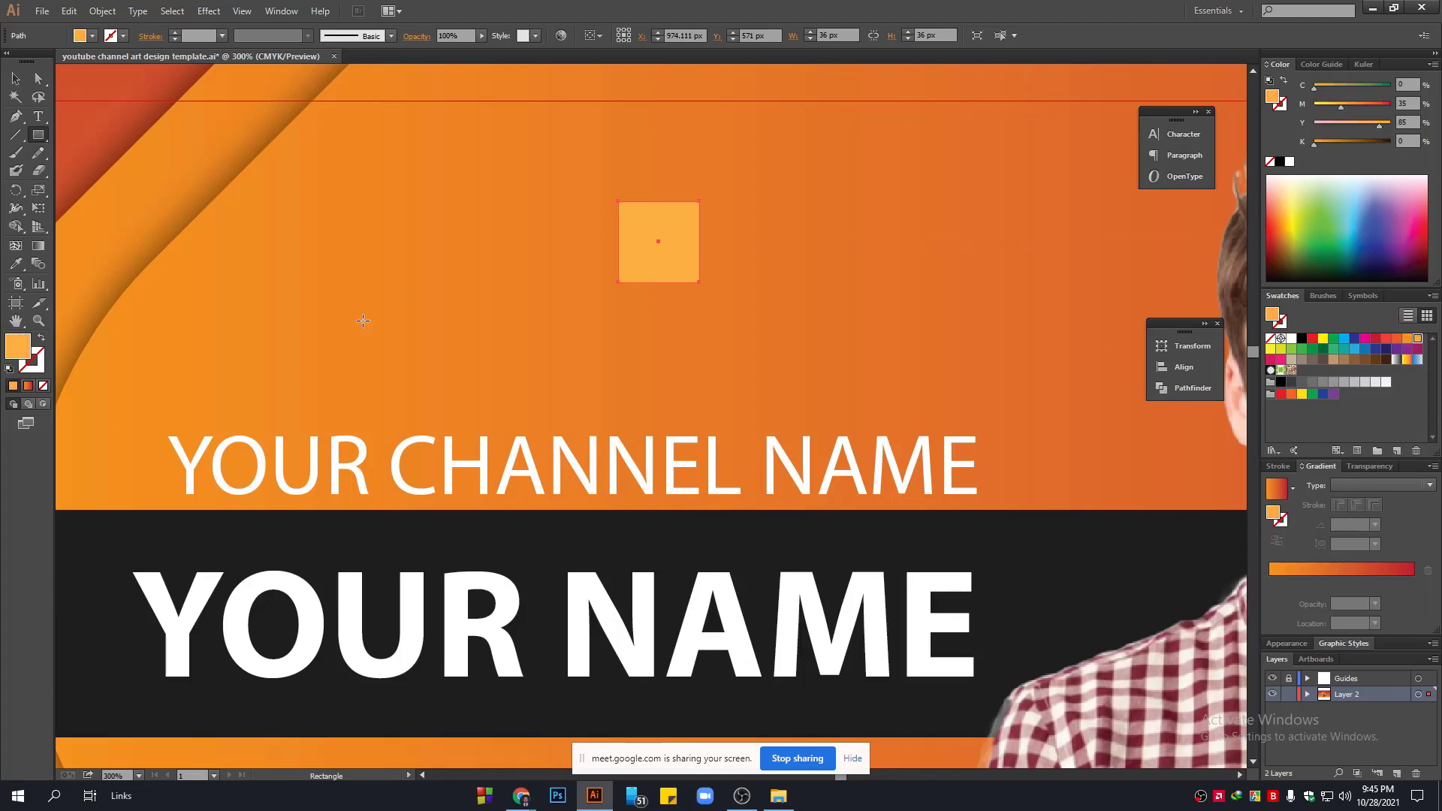
click(34, 371)
click(1303, 339)
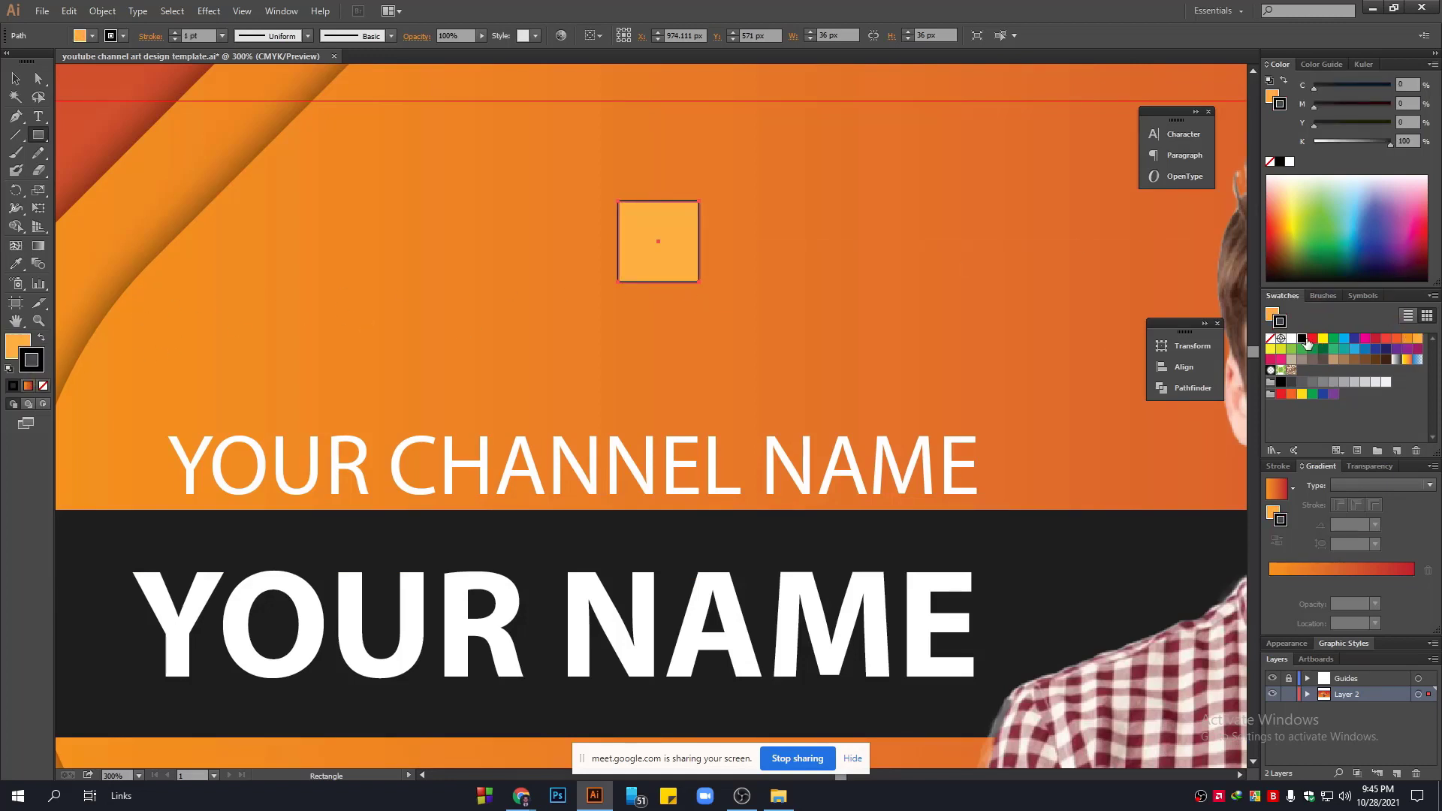
click(174, 33)
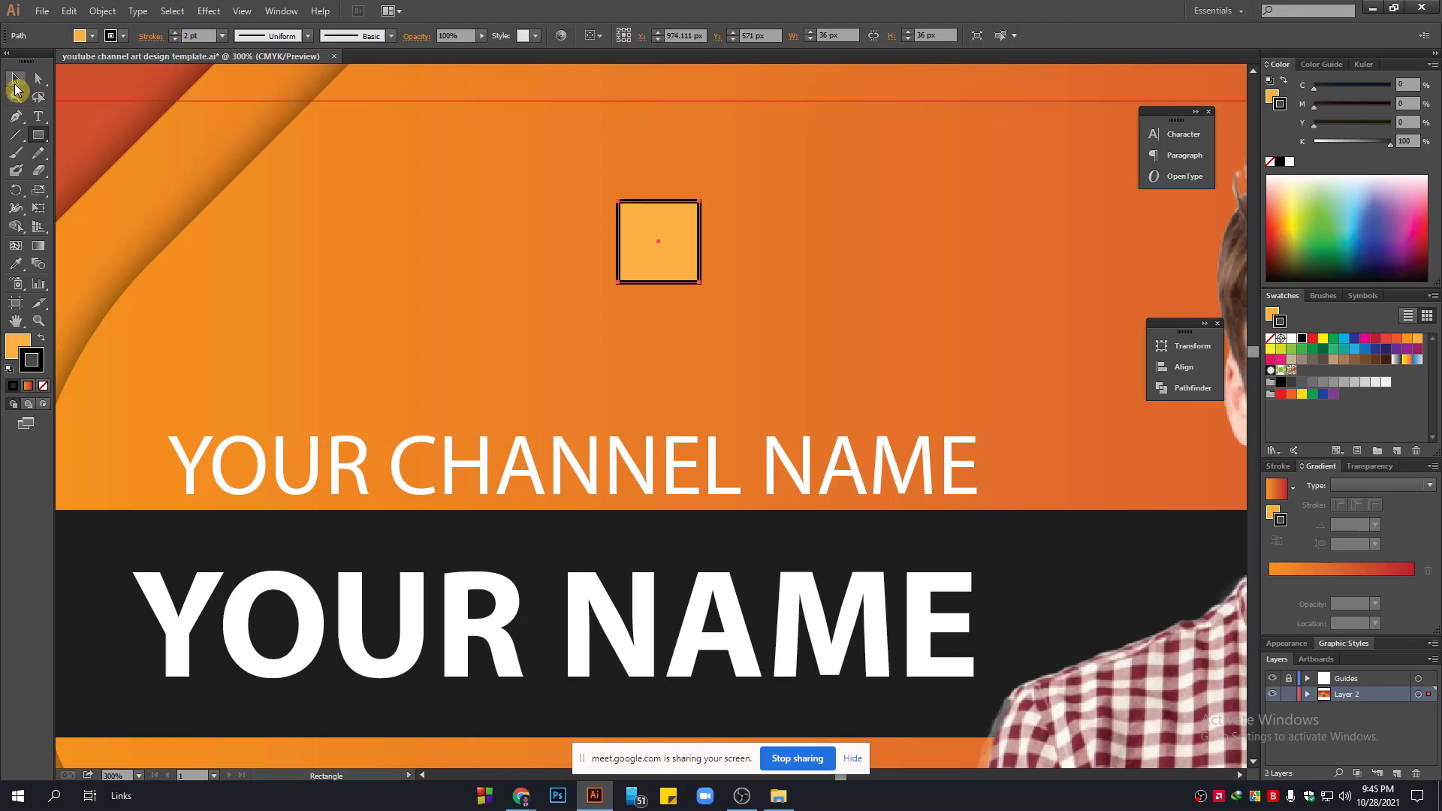
Rotate the small square 45° into a diamond and move it up and left, beside the large diamond's shadowed edge.
click(15, 82)
drag(706, 196, 736, 272)
drag(673, 236, 402, 188)
scroll(403, 188, down, 1)
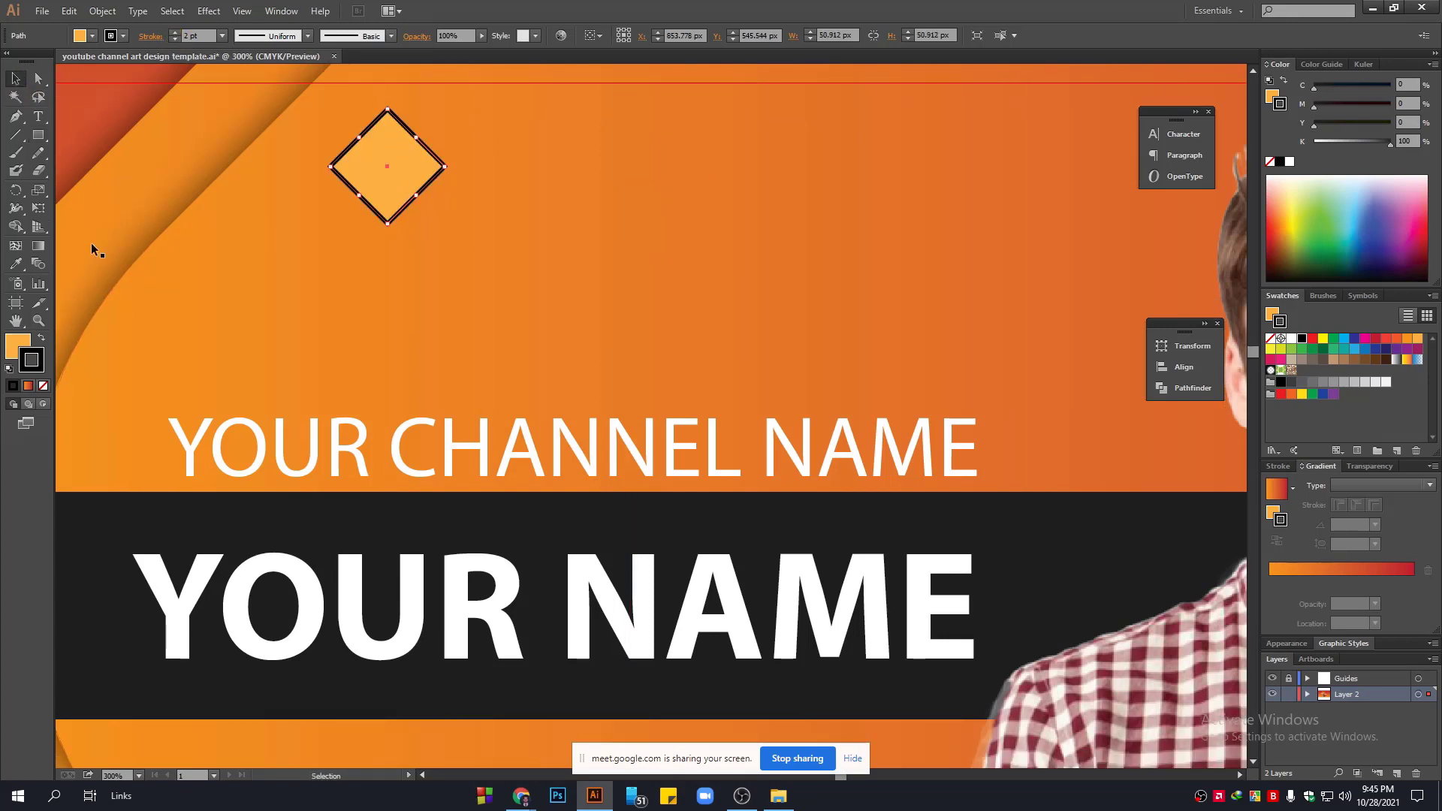
Draw a triangle, place it between the small diamond and the man's head, and scale it to about 28 × 24 px.
drag(38, 135, 84, 201)
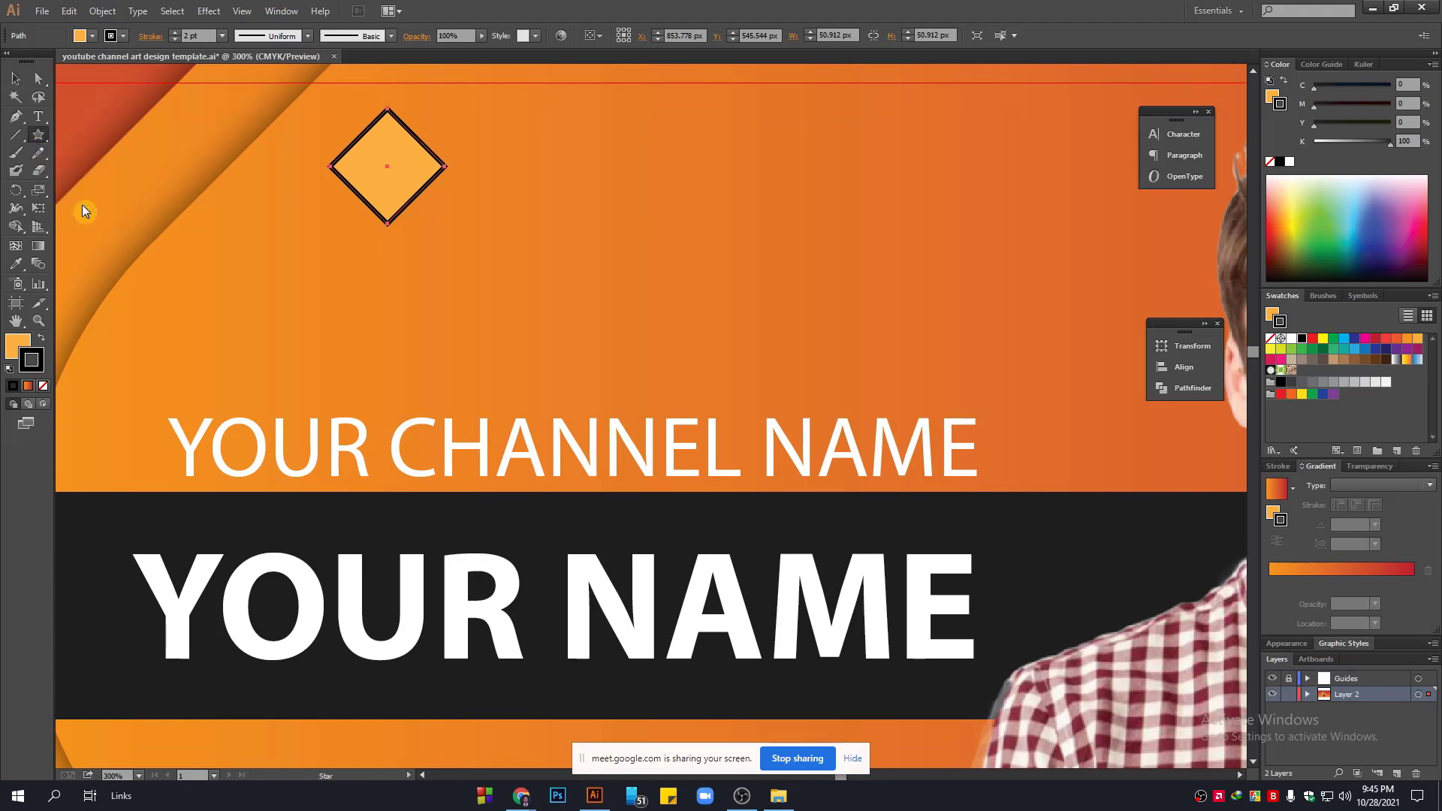
drag(845, 218, 904, 256)
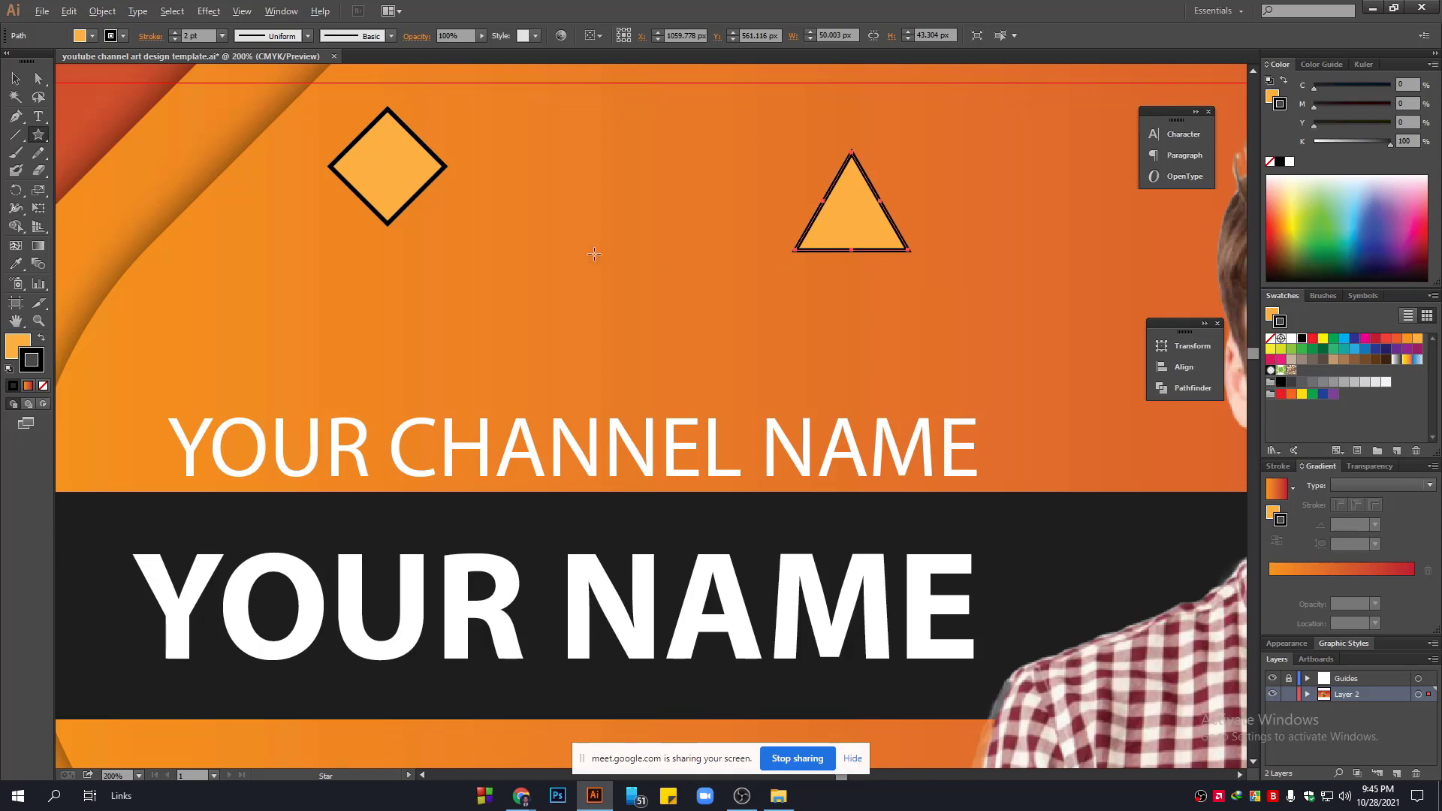
scroll(594, 254, down, 1)
click(16, 80)
drag(841, 294, 589, 344)
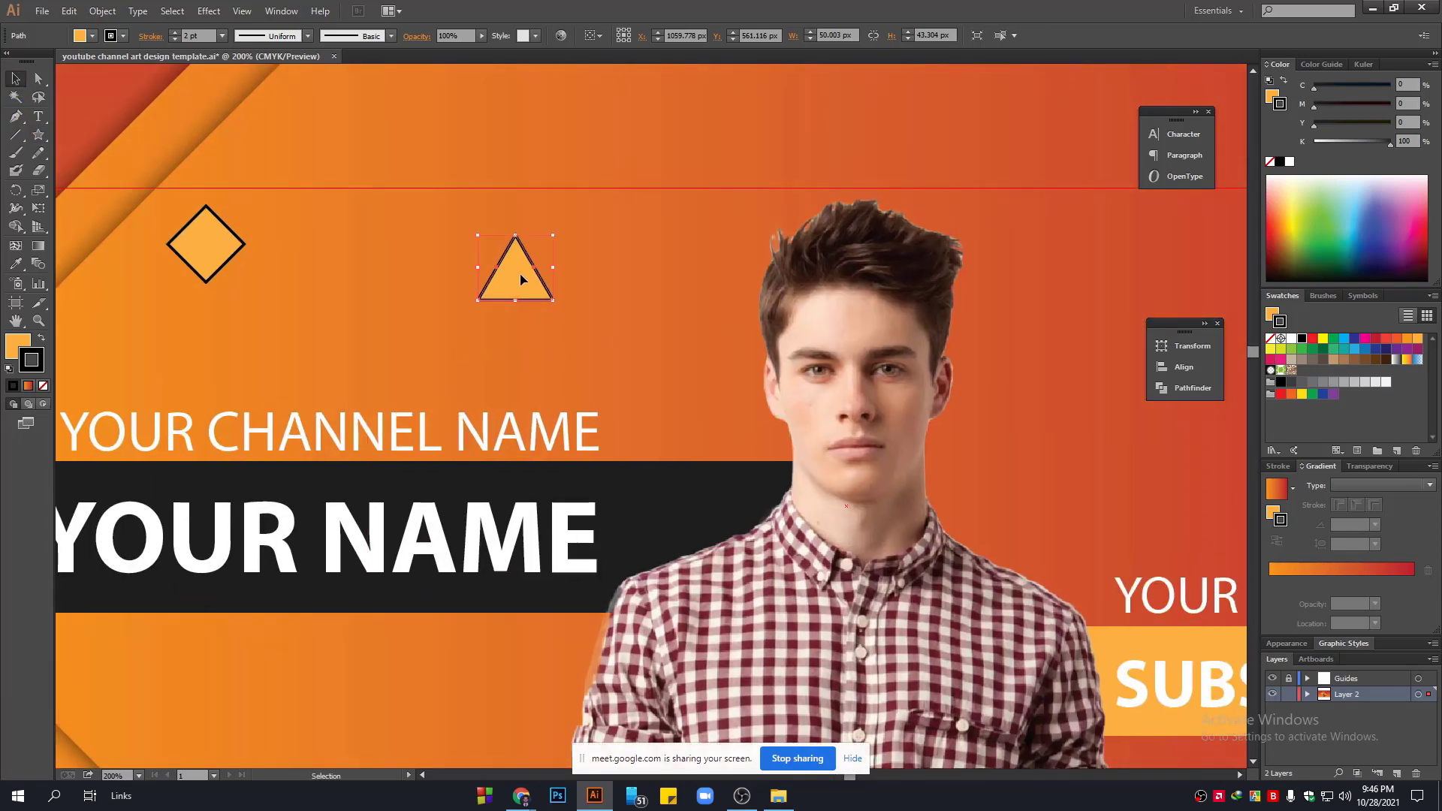
drag(522, 279, 657, 384)
drag(651, 299, 550, 212)
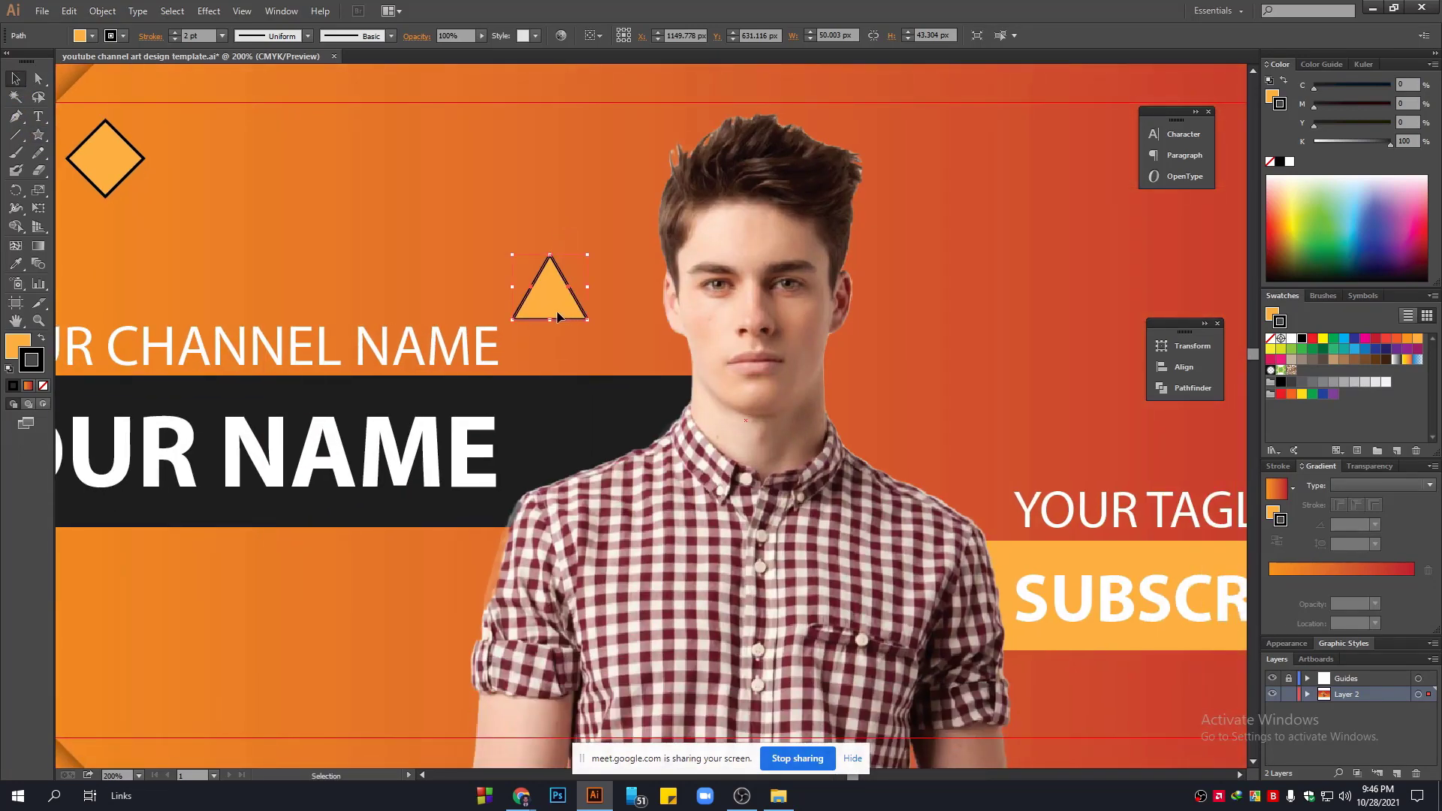
drag(585, 314, 569, 237)
Fill the triangle beside the man's head with white.
click(18, 344)
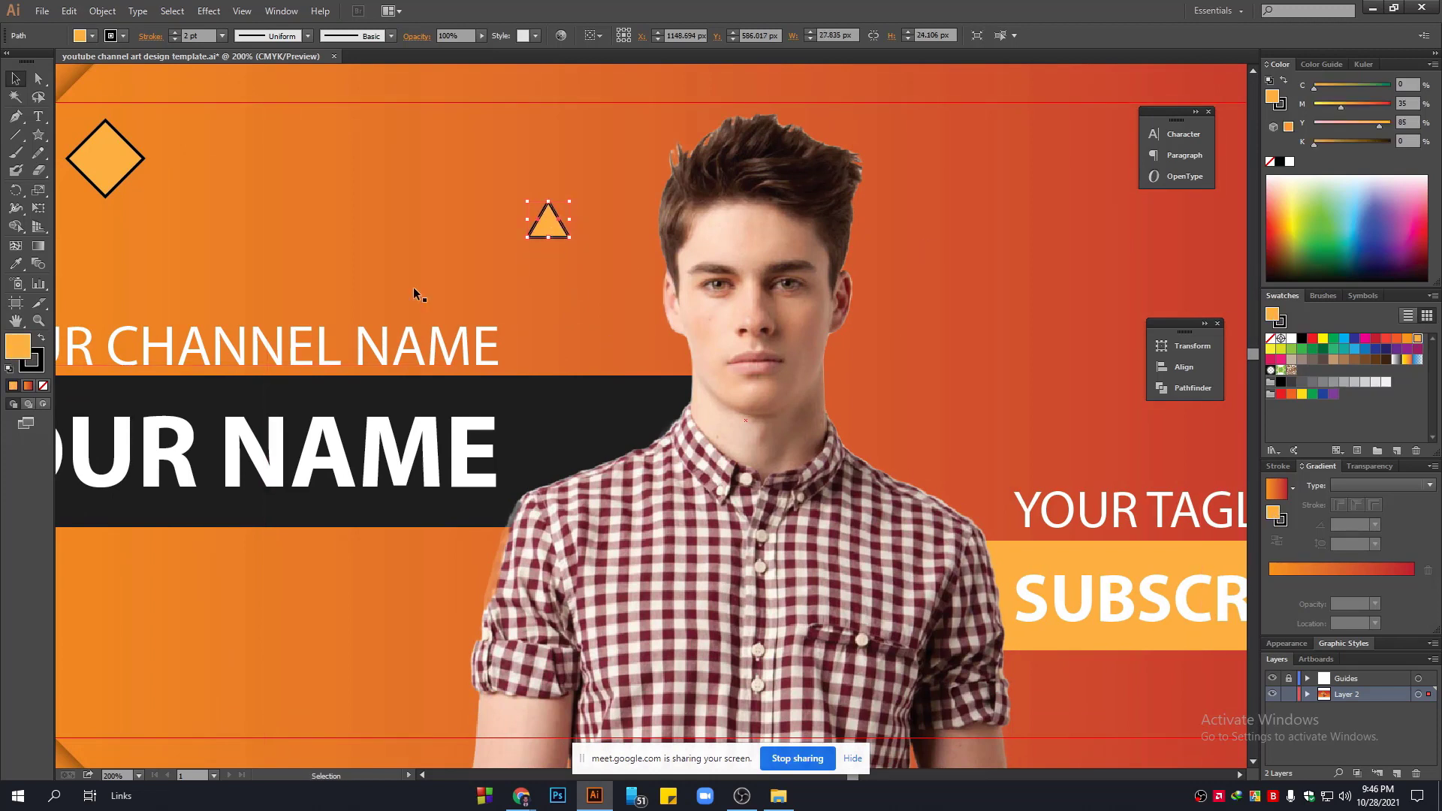
click(1290, 163)
click(958, 228)
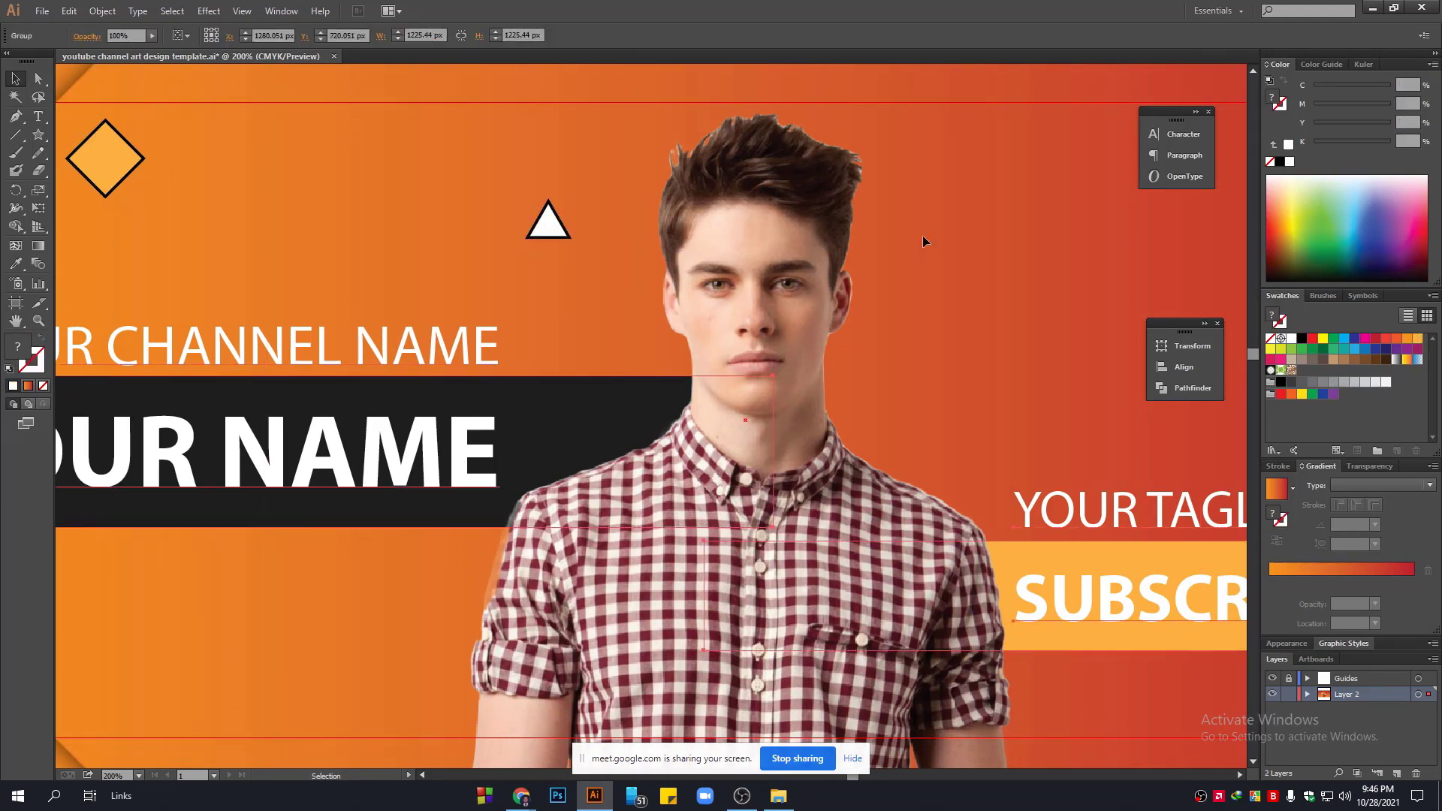
Copy the white triangle to below the dark name bar and shrink the copy to about 12 × 10 px.
click(530, 238)
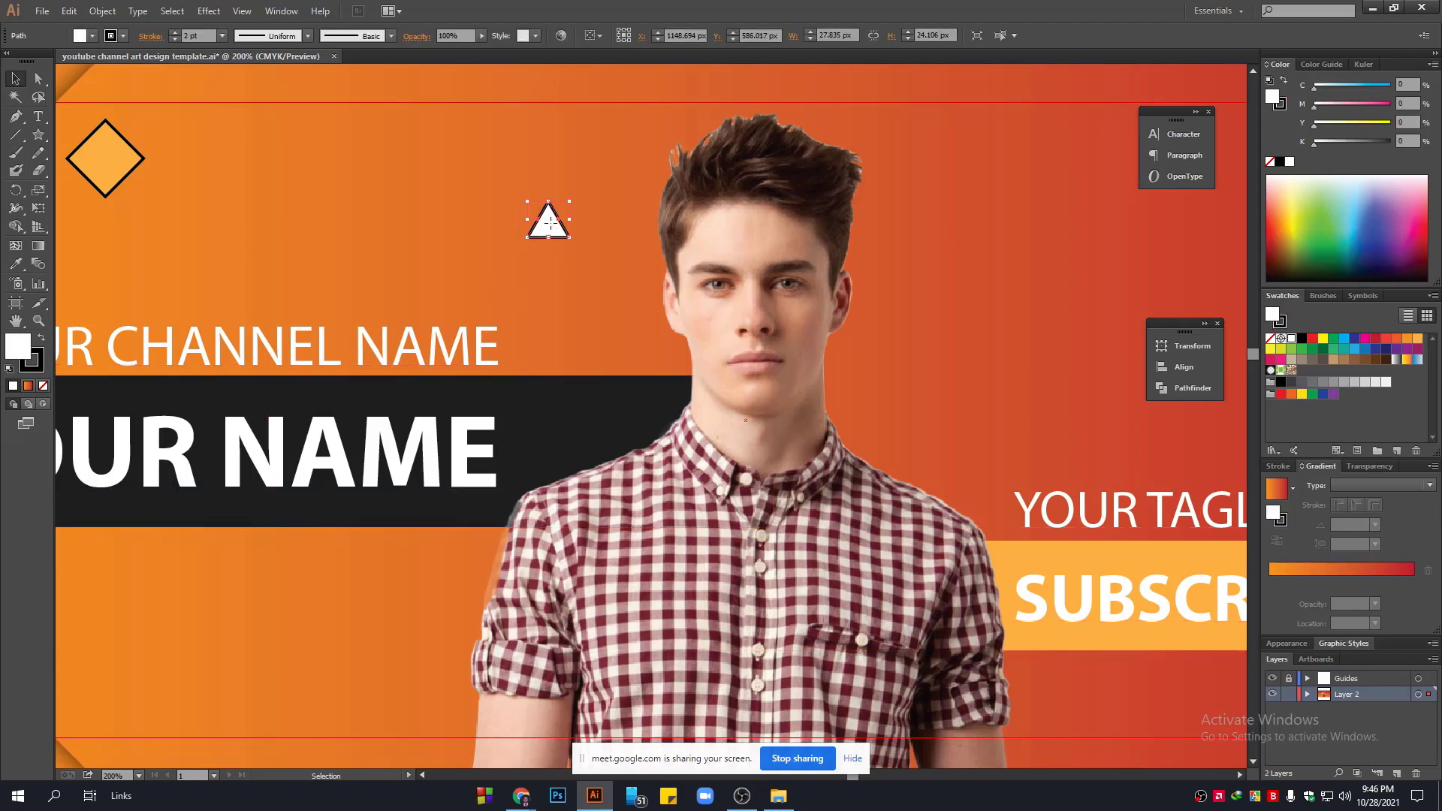
scroll(550, 228, down, 2)
drag(548, 150, 245, 550)
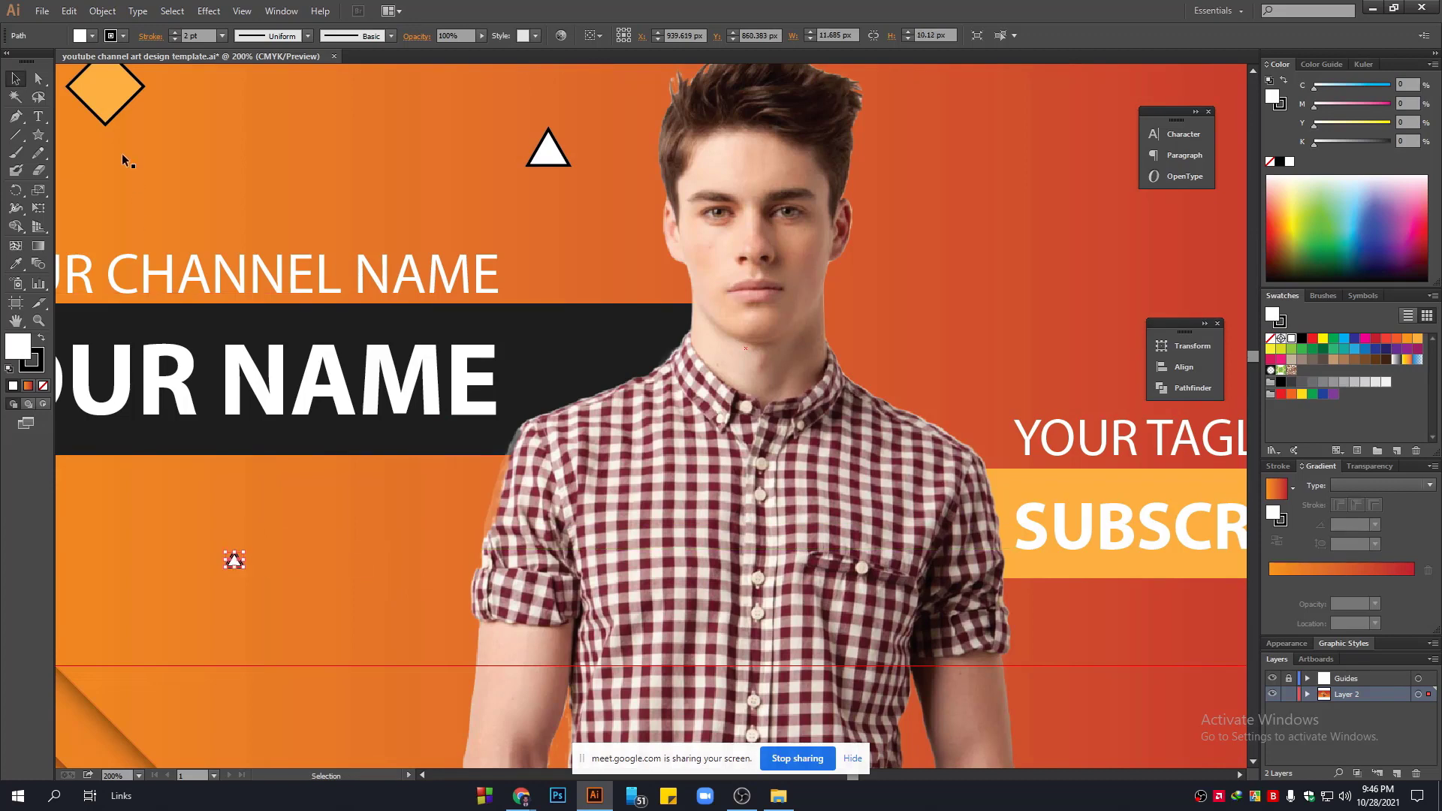
Copy the small orange diamond below the "SUBSCRIBE NOW" bar, shrink the copy to about 32 px, and fill it white.
click(112, 89)
drag(113, 89, 1110, 620)
drag(1165, 618, 866, 581)
click(1264, 182)
scroll(814, 473, down, 1)
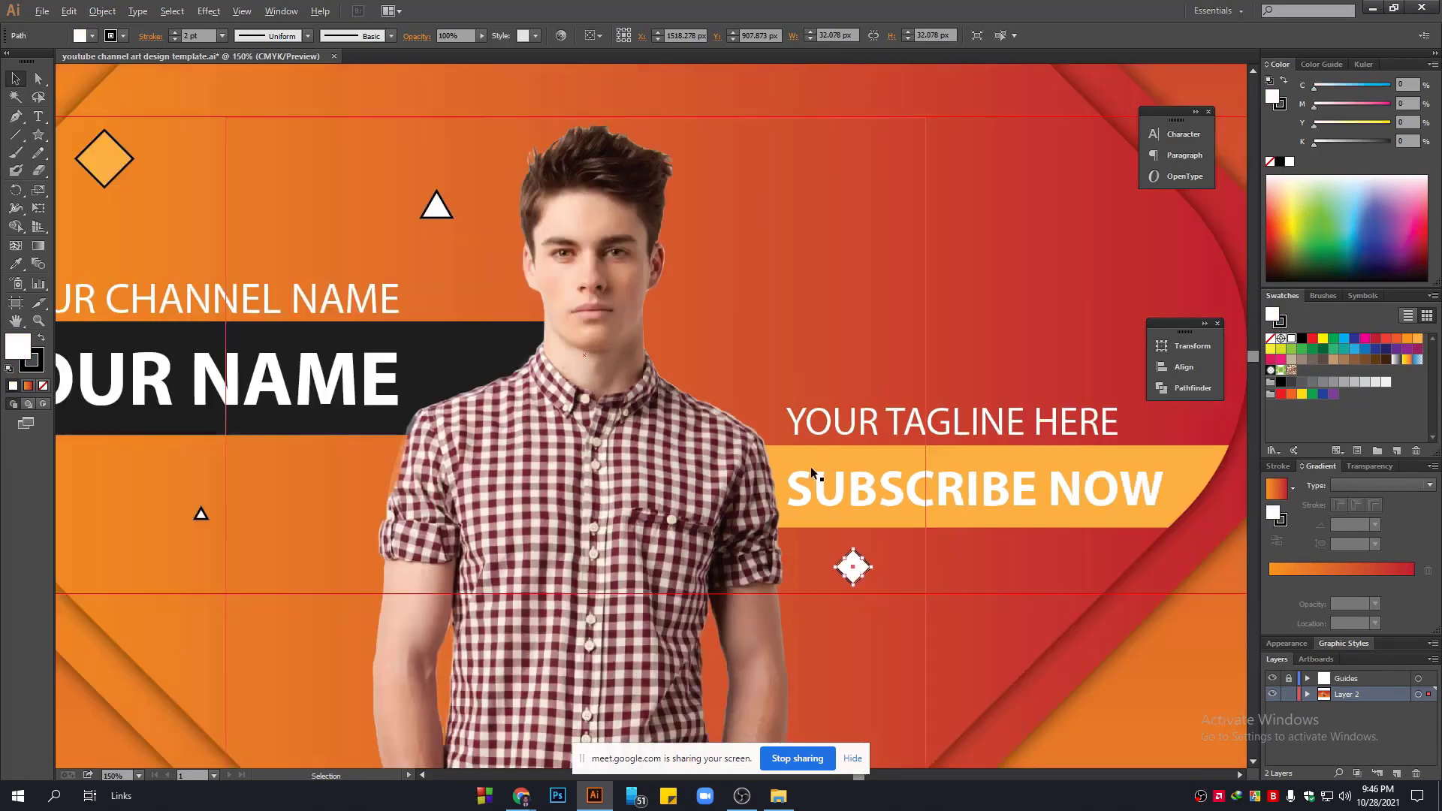
drag(847, 429, 708, 462)
scroll(891, 485, down, 1)
scroll(885, 485, down, 2)
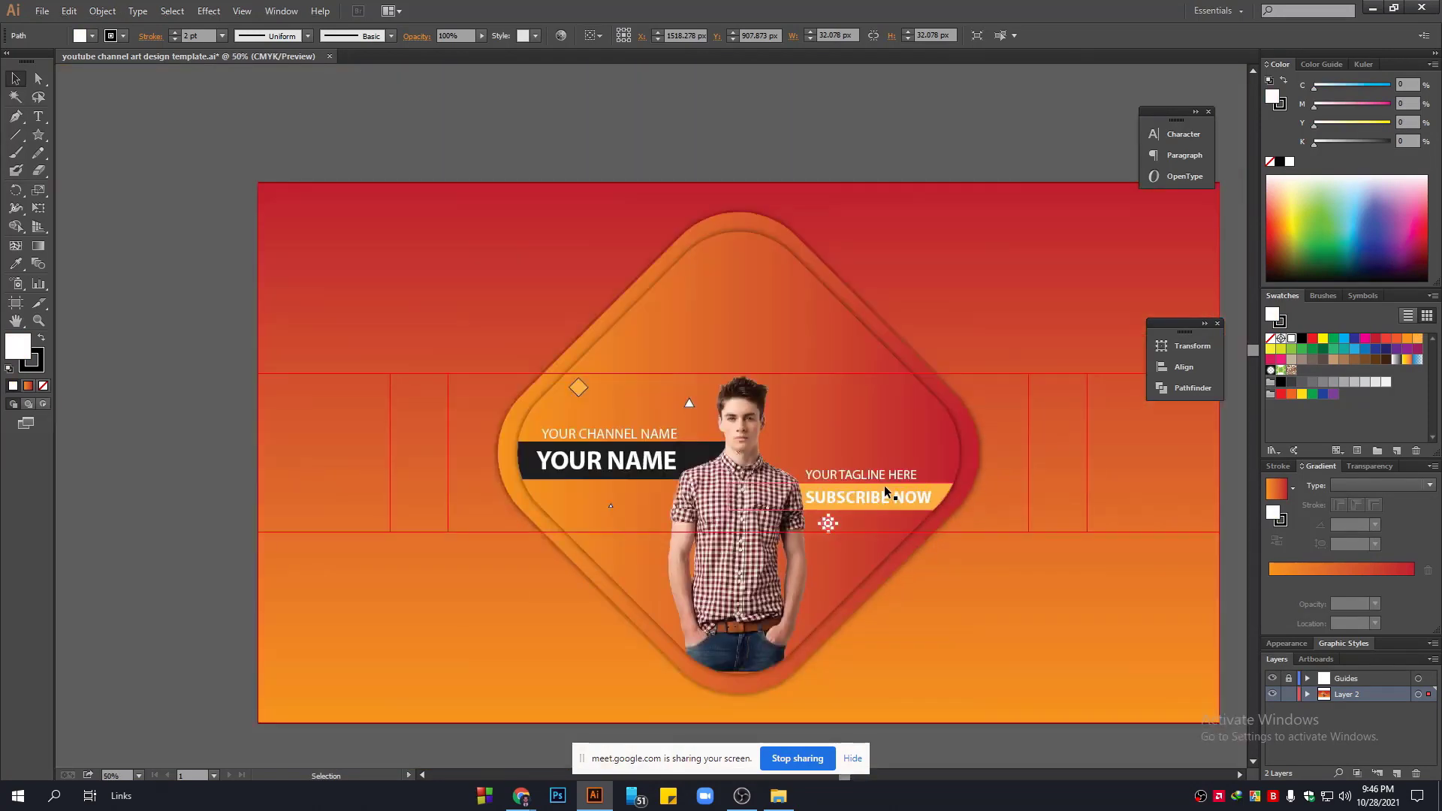
click(903, 129)
Draw a white circle of 43 px with a black outline above the tagline text, beside the man's head.
scroll(880, 361, up, 2)
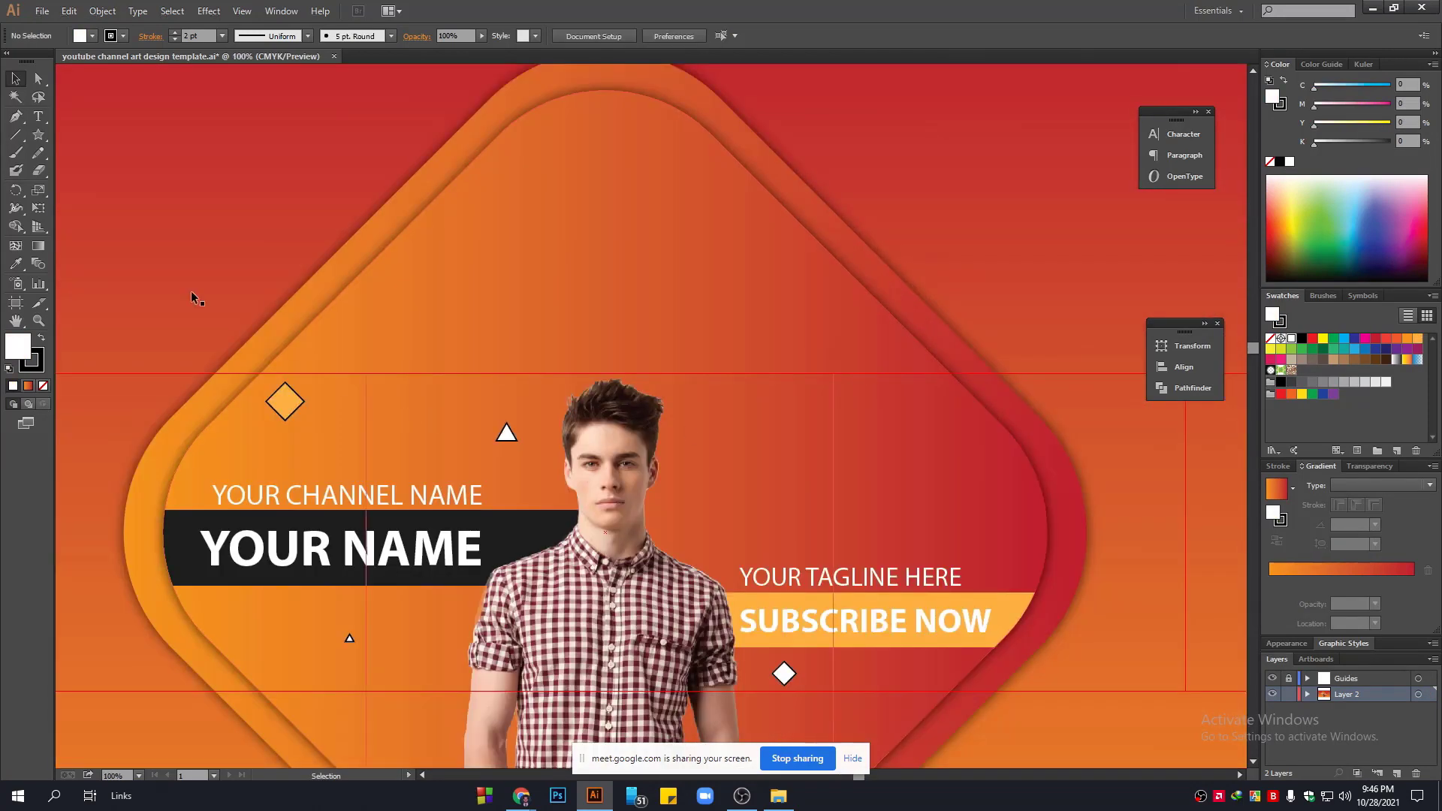
drag(40, 138, 61, 172)
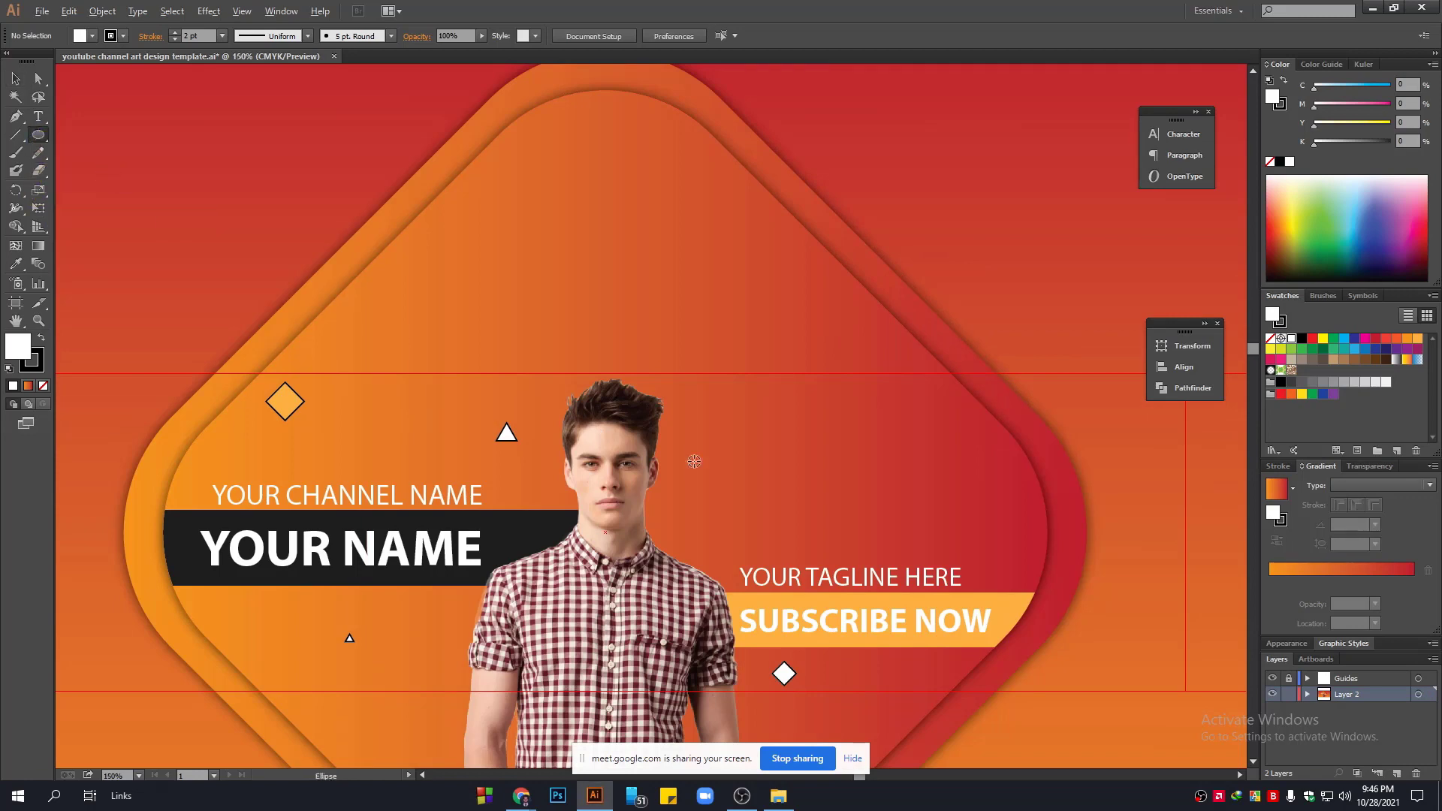
scroll(695, 462, up, 2)
drag(862, 473, 927, 538)
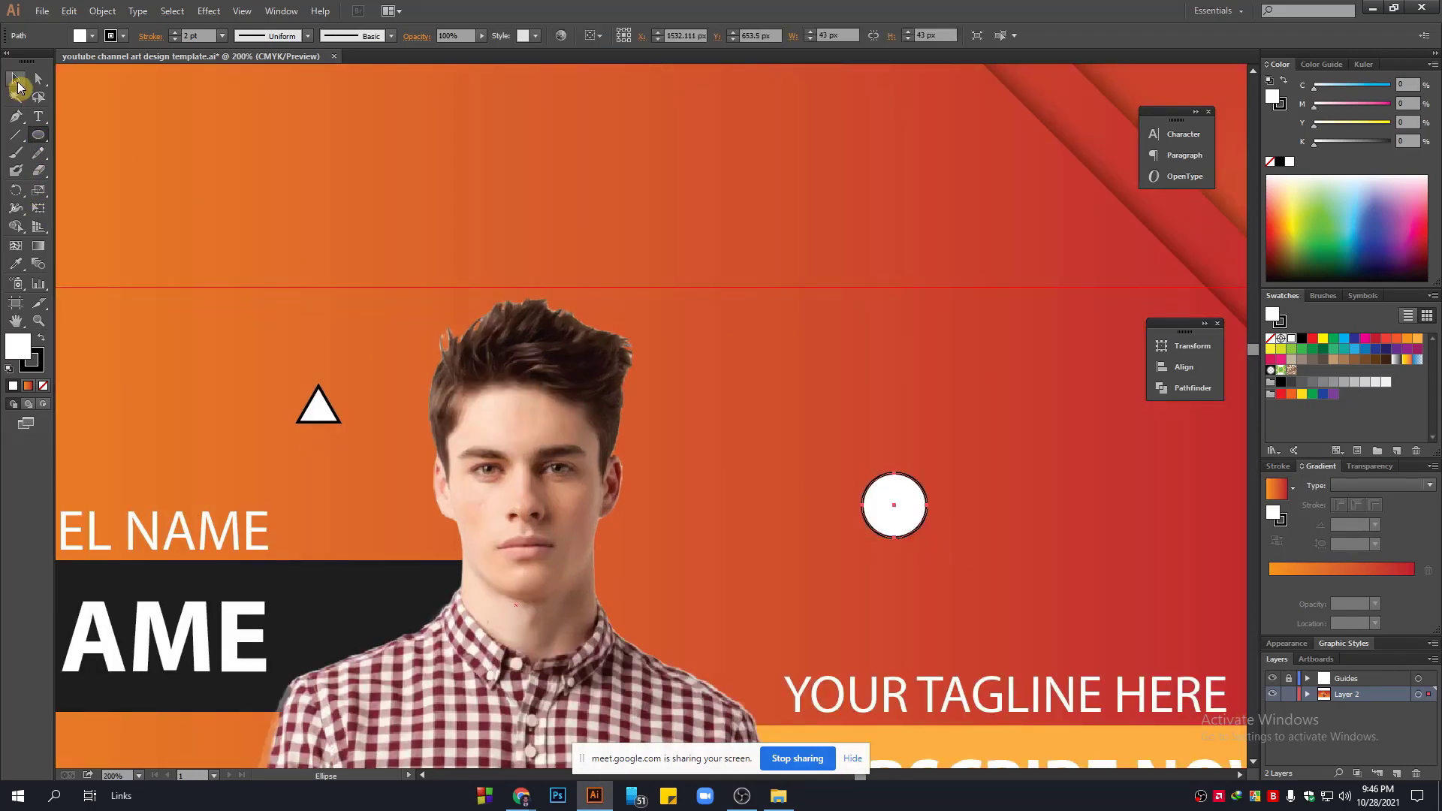
click(16, 81)
Copy the tiny white triangle to the right of the circle and fill the copy with light orange (M 35, Y 85).
scroll(543, 429, down, 2)
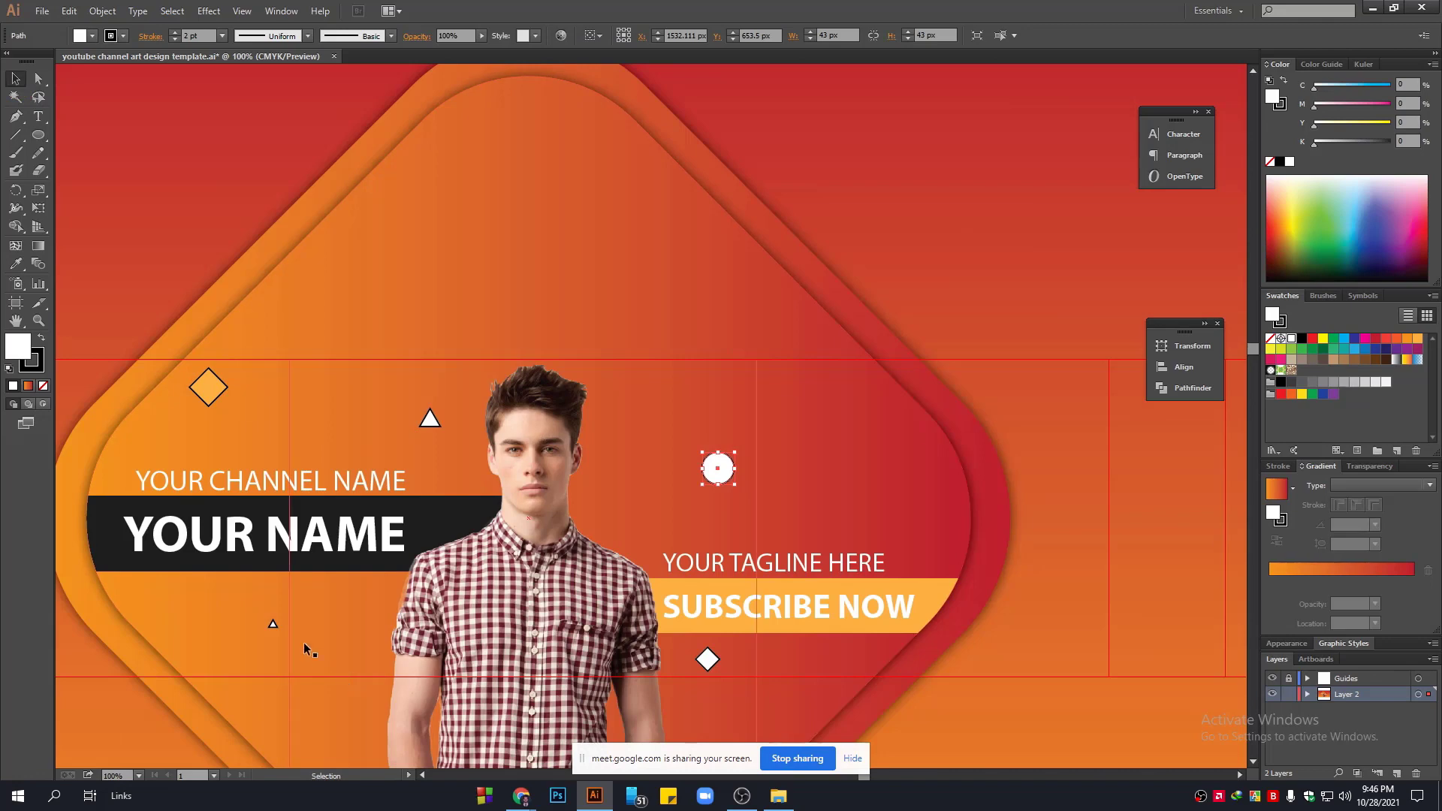
drag(270, 624, 819, 490)
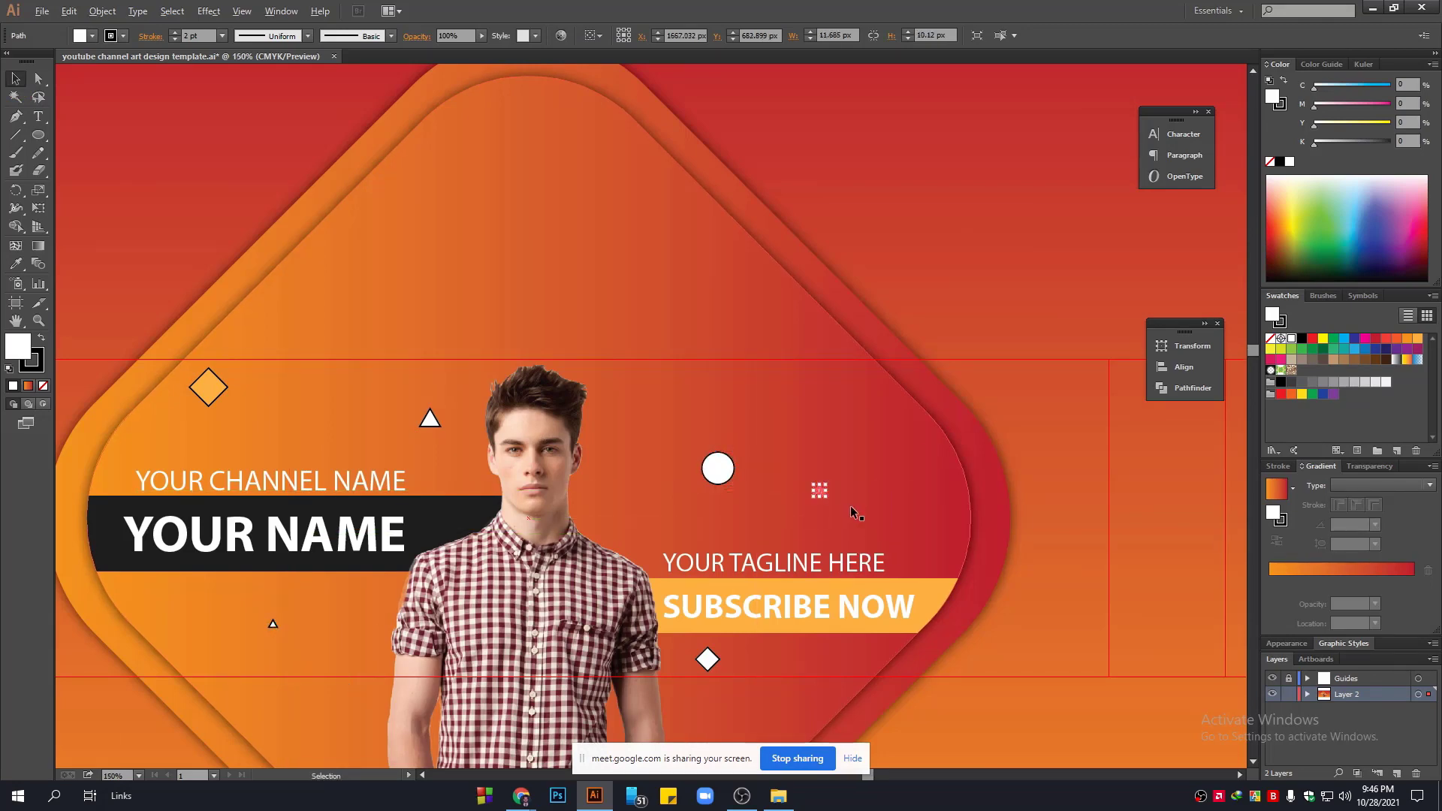
scroll(819, 490, up, 2)
click(1418, 339)
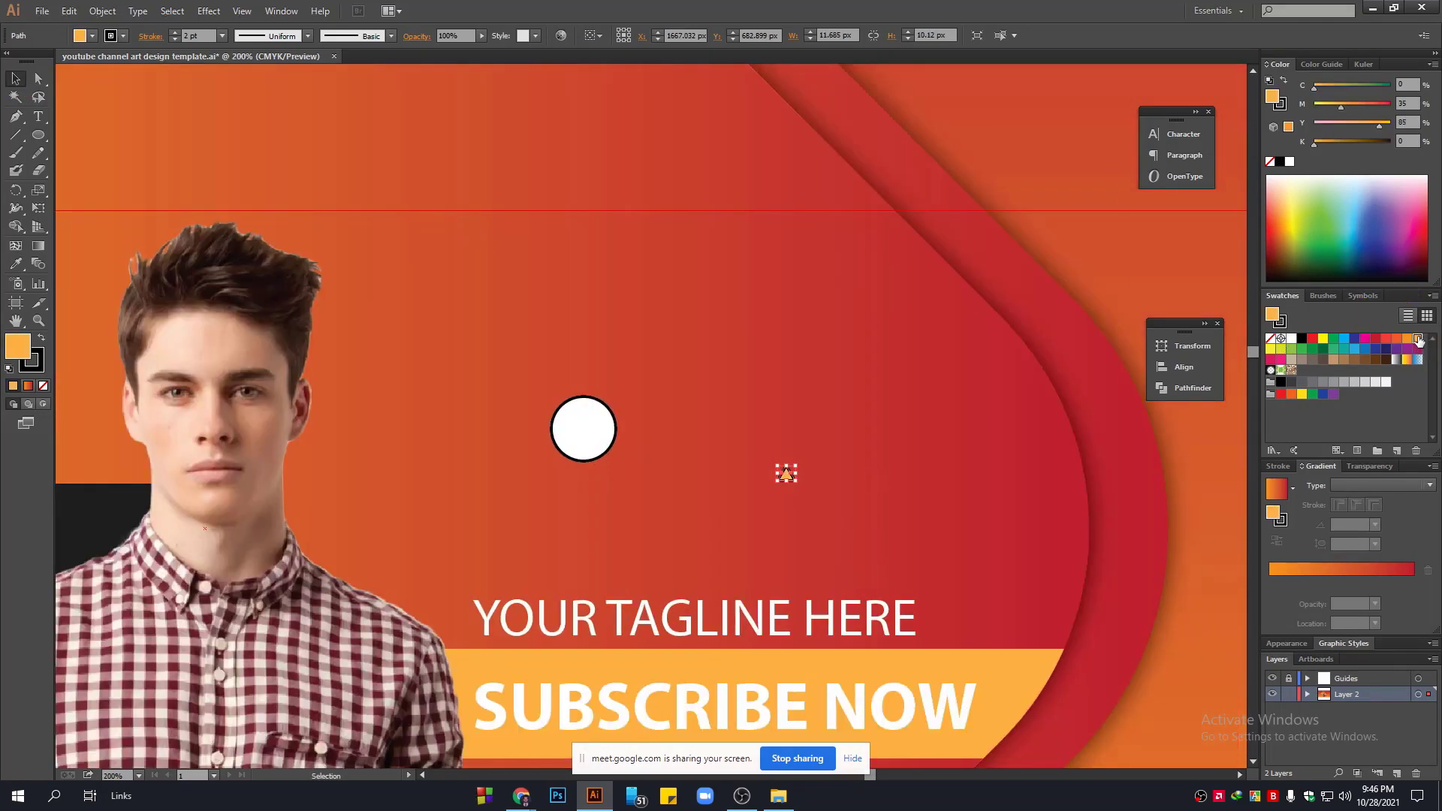
Shrink the white circle to 19 px, and place a copy of it higher up filled with light orange.
click(583, 423)
drag(615, 398, 548, 365)
click(1417, 339)
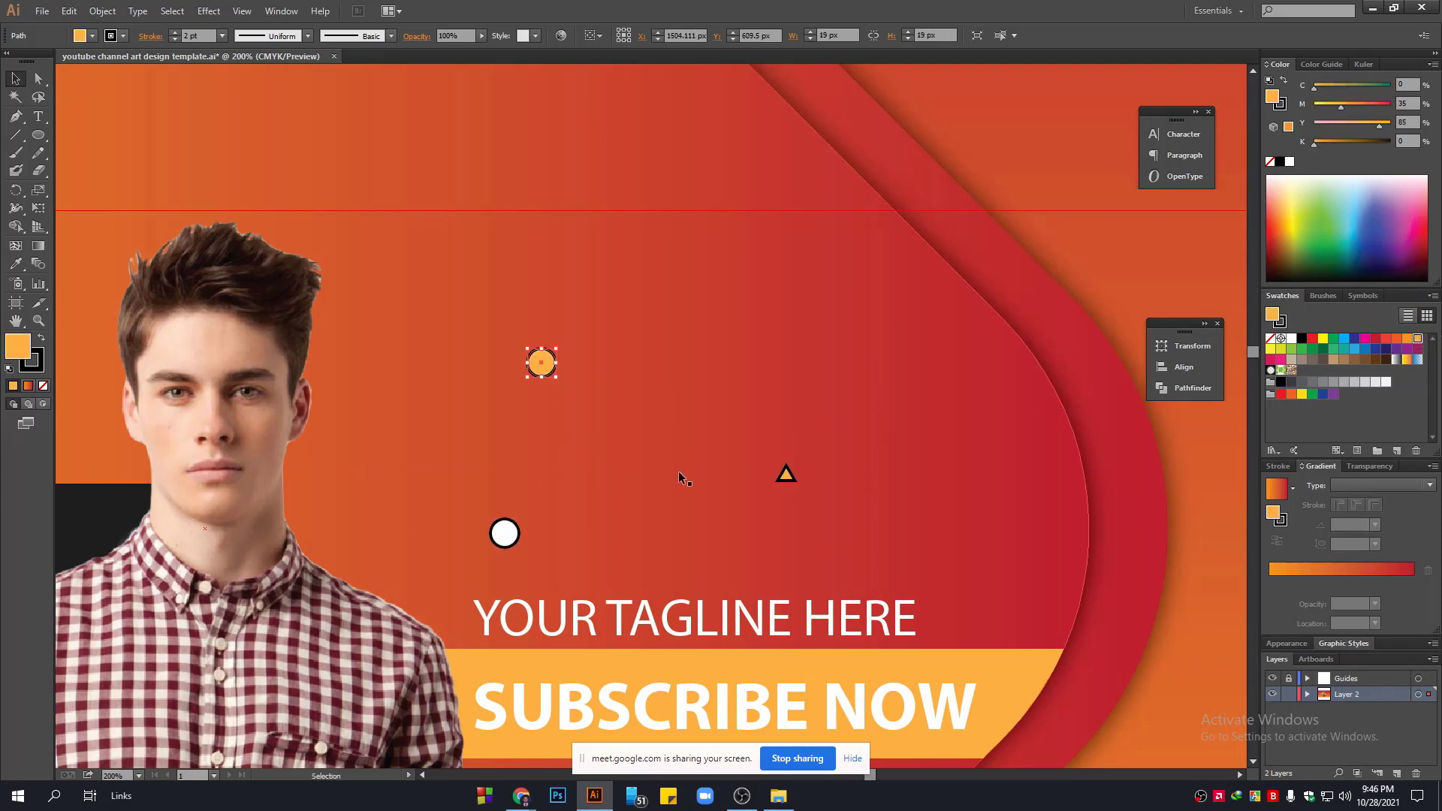
Enlarge the light orange circle so it is clearly bigger than the white one.
scroll(678, 472, down, 4)
scroll(659, 458, up, 5)
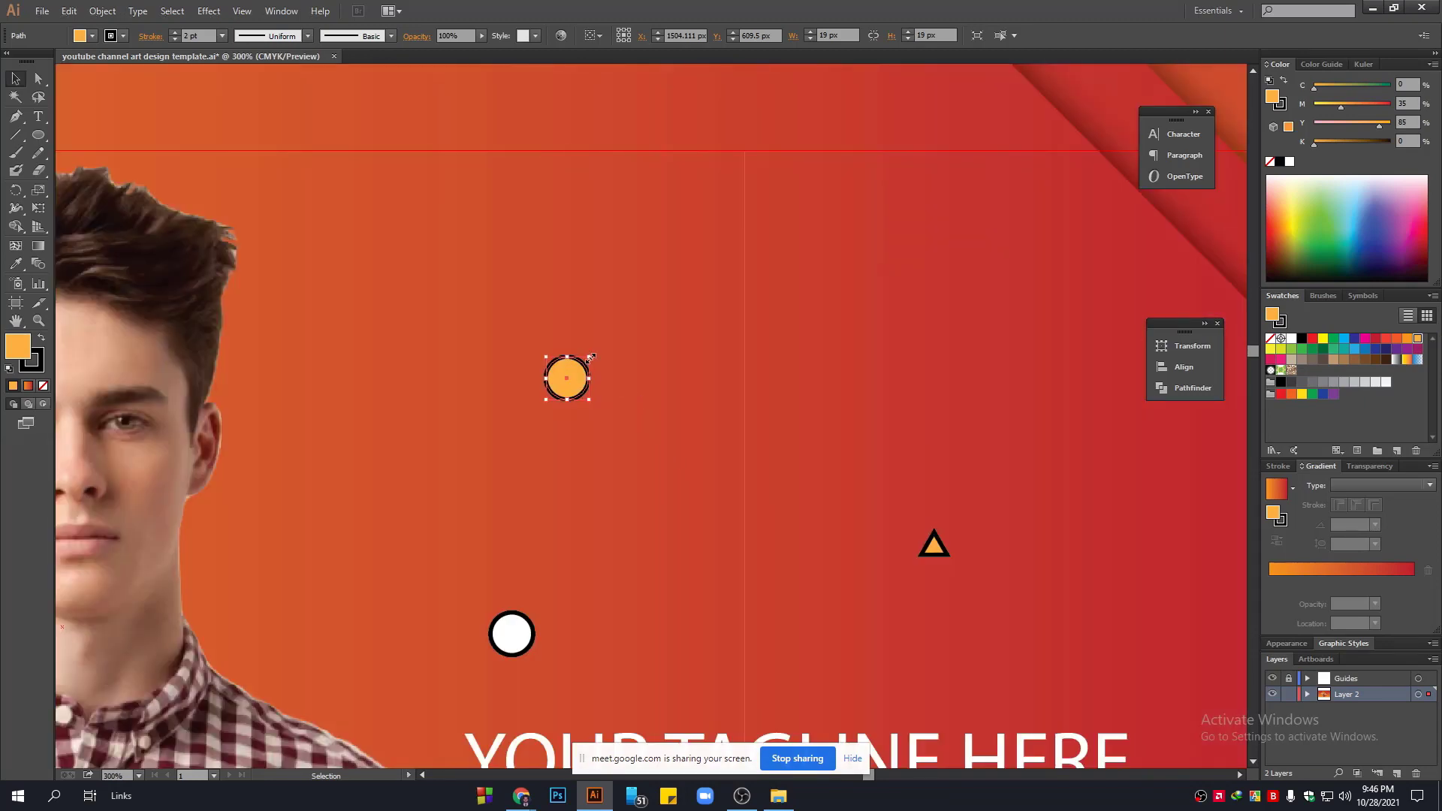
drag(590, 357, 658, 289)
scroll(670, 443, down, 5)
click(1138, 564)
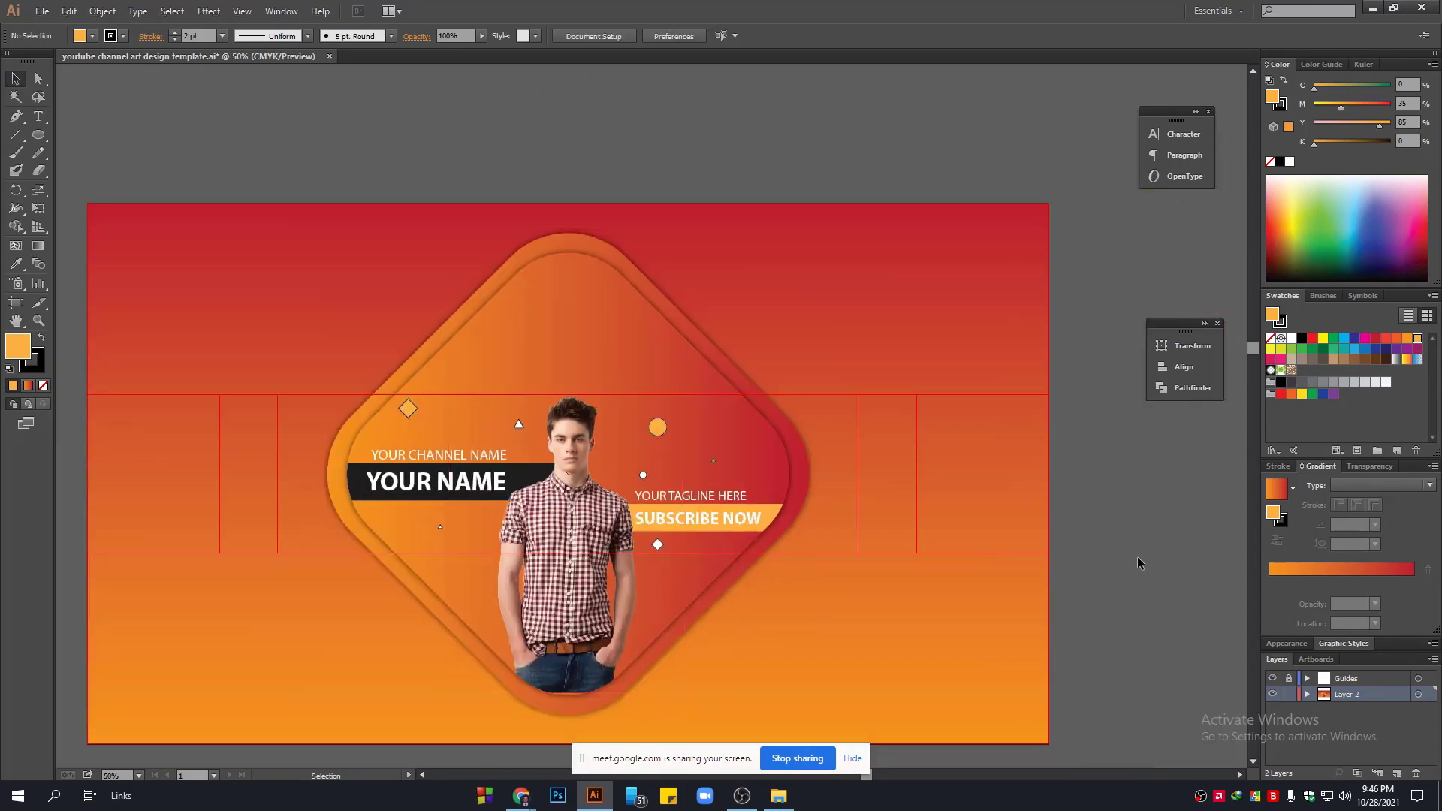
Draw a 27 px light orange circle on the empty canvas above the artboard and remove its stroke.
drag(1143, 568, 1094, 537)
scroll(728, 416, up, 1)
drag(743, 375, 643, 790)
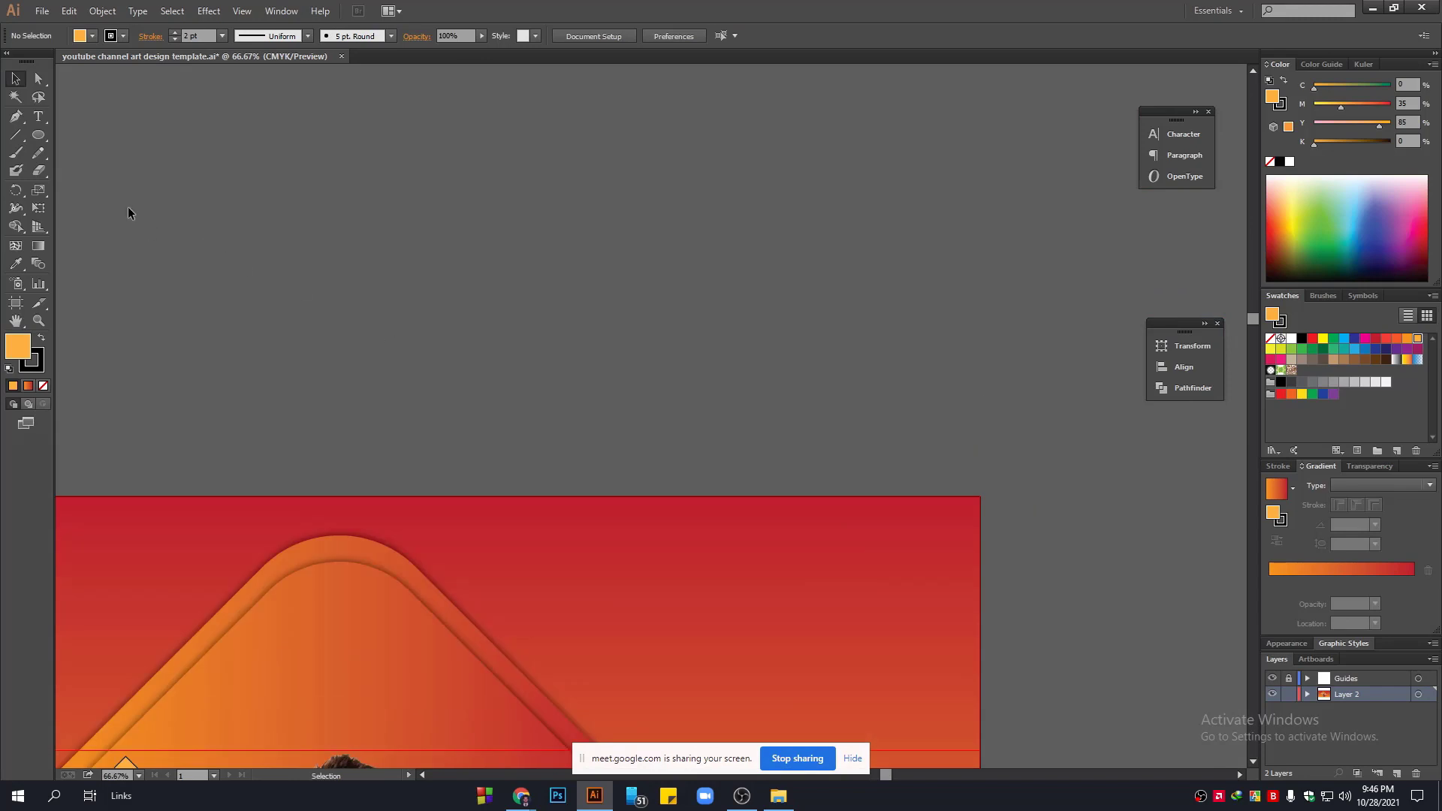
click(39, 138)
scroll(489, 235, up, 1)
drag(504, 216, 524, 236)
scroll(355, 331, up, 2)
click(37, 363)
click(43, 386)
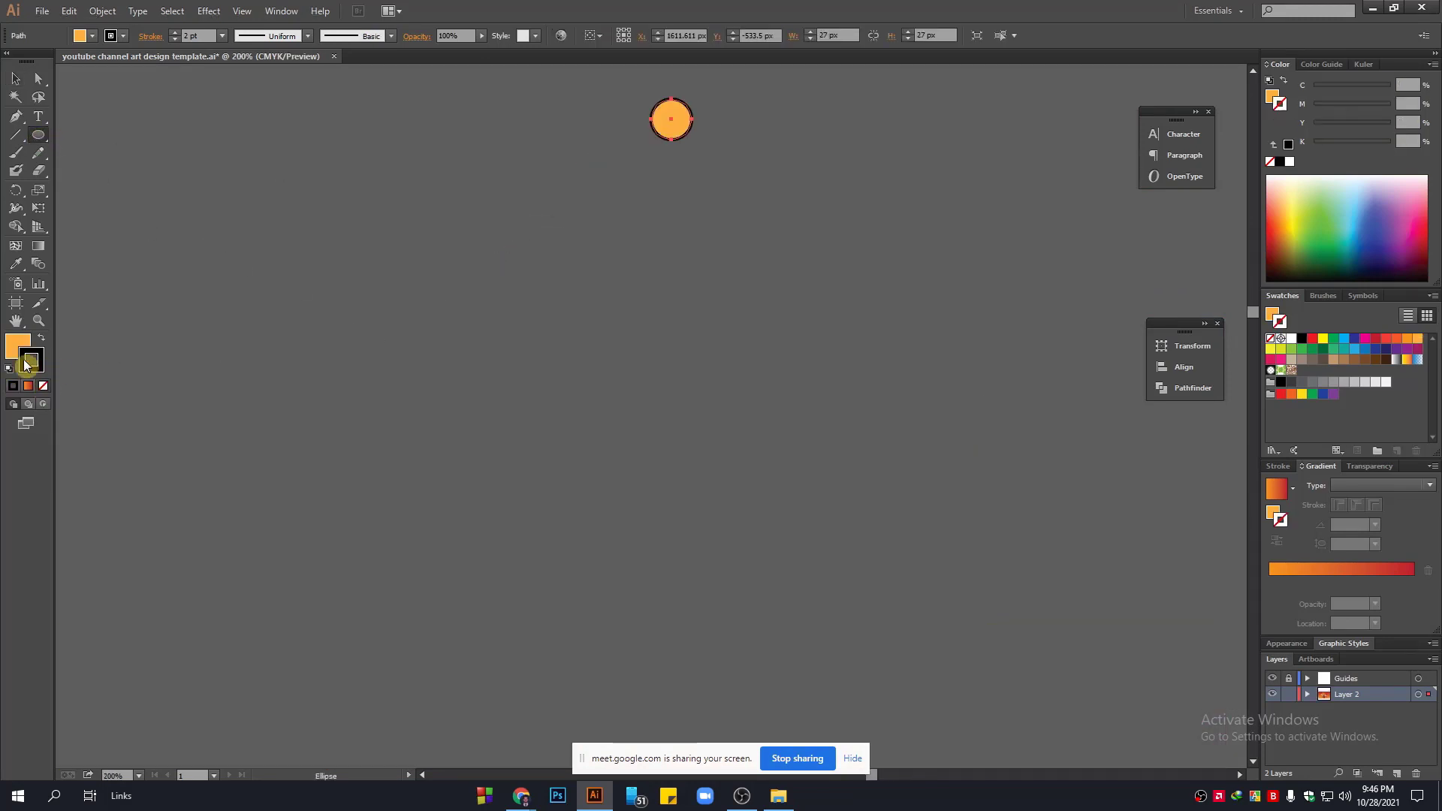
click(22, 348)
click(18, 80)
scroll(674, 284, up, 4)
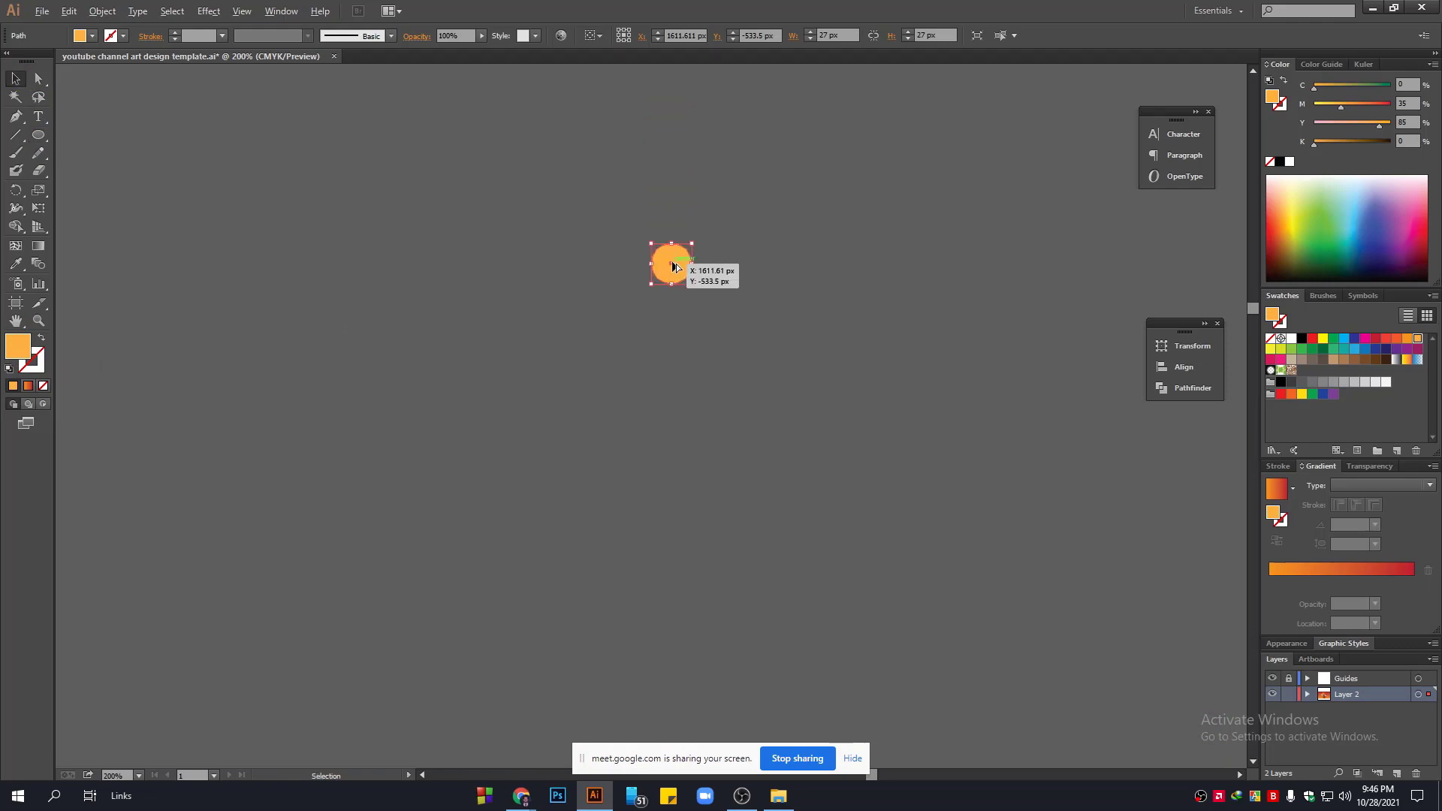
Duplicate the circle into an evenly spaced 4 × 4 grid, then group the dots and fill them white.
drag(671, 264, 732, 315)
key(ctrl+d)
key(ctrl+d)
key(ctrl+a)
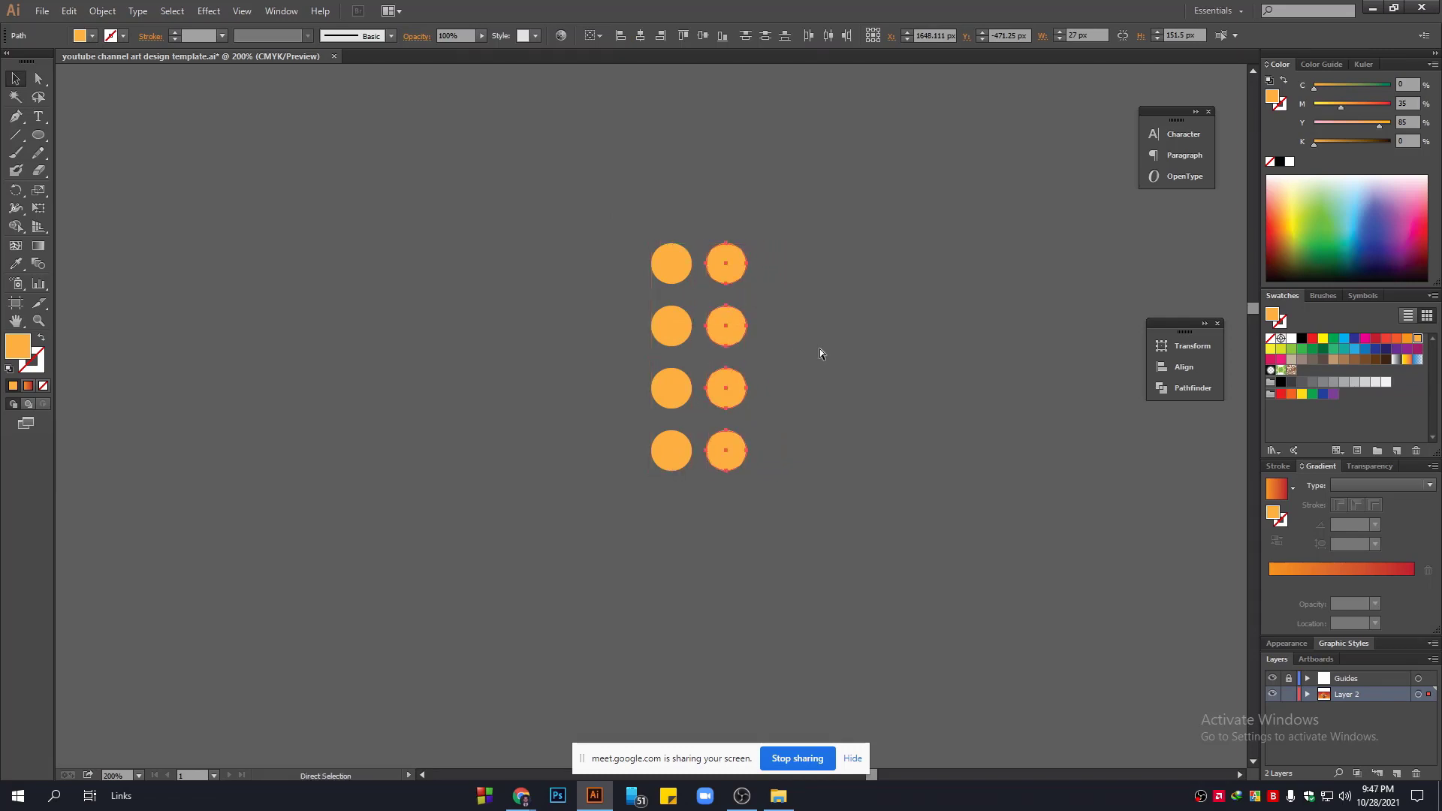
key(ctrl+d)
key(ctrl+d)
drag(979, 506, 476, 99)
key(ctrl+g)
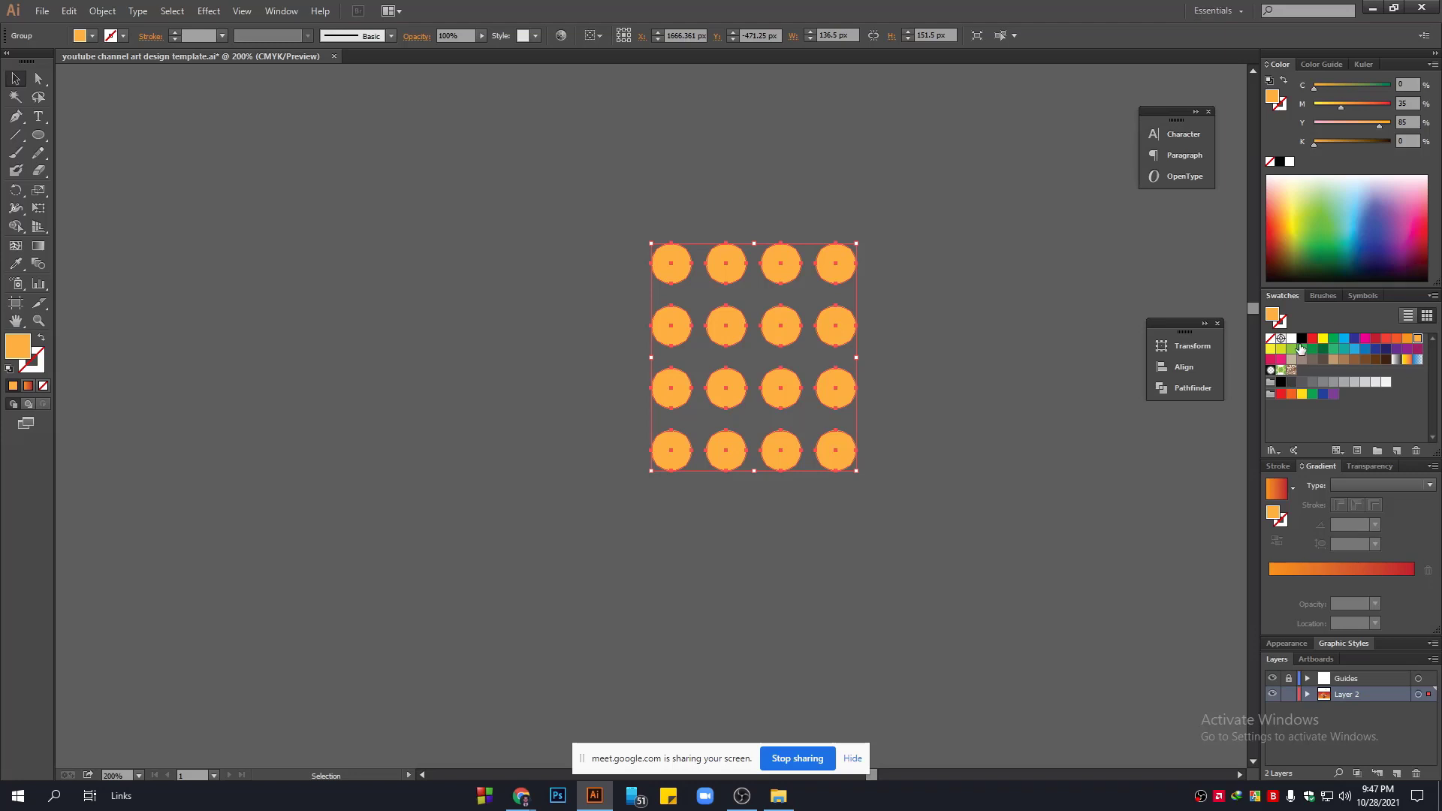
click(1292, 338)
Move the dot grid inside the large diamond's right corner and scale it down to about 39 × 43 px.
scroll(969, 374, down, 3)
drag(998, 447, 761, 108)
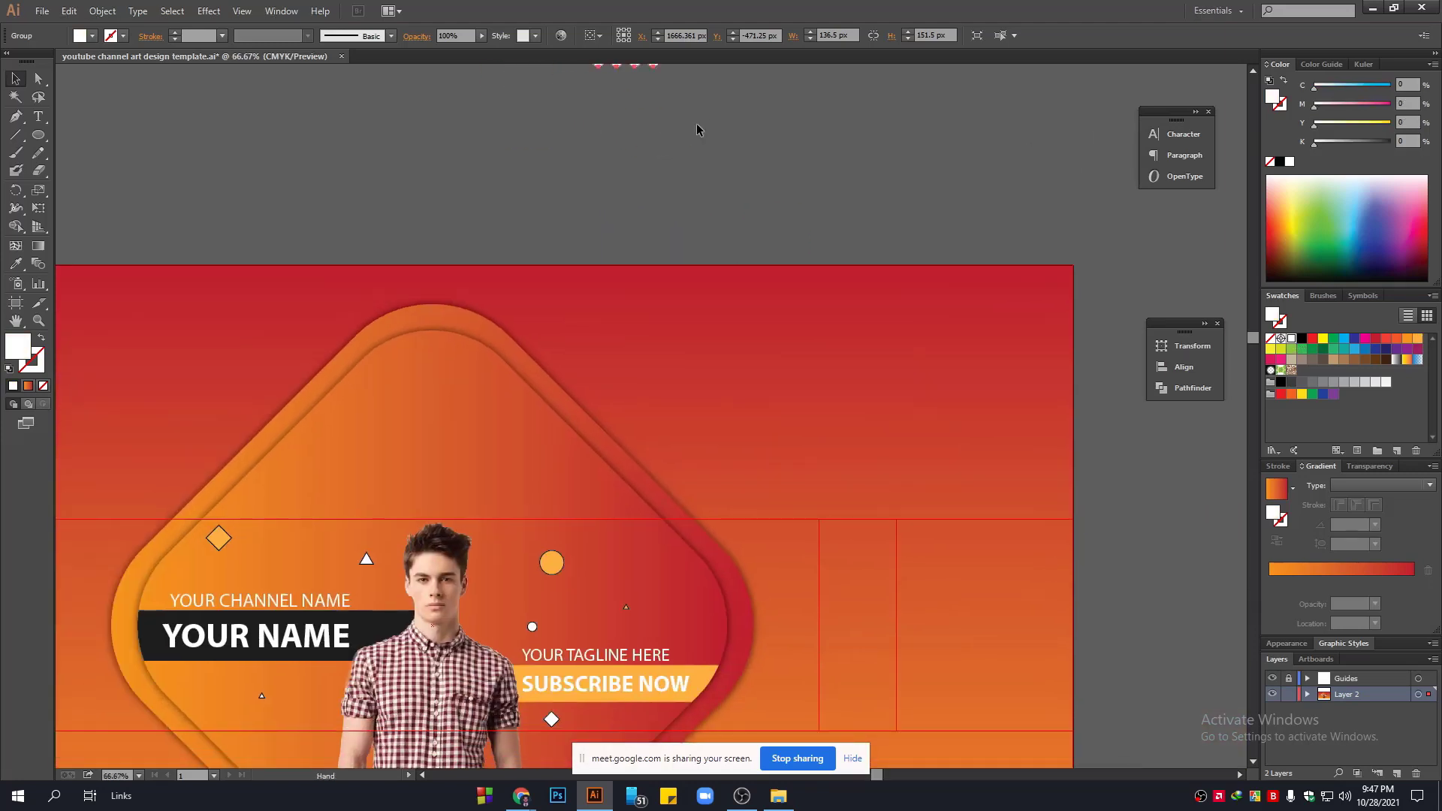
scroll(680, 135, up, 2)
drag(657, 88, 677, 605)
drag(745, 508, 777, 556)
scroll(679, 285, up, 3)
scroll(777, 555, down, 2)
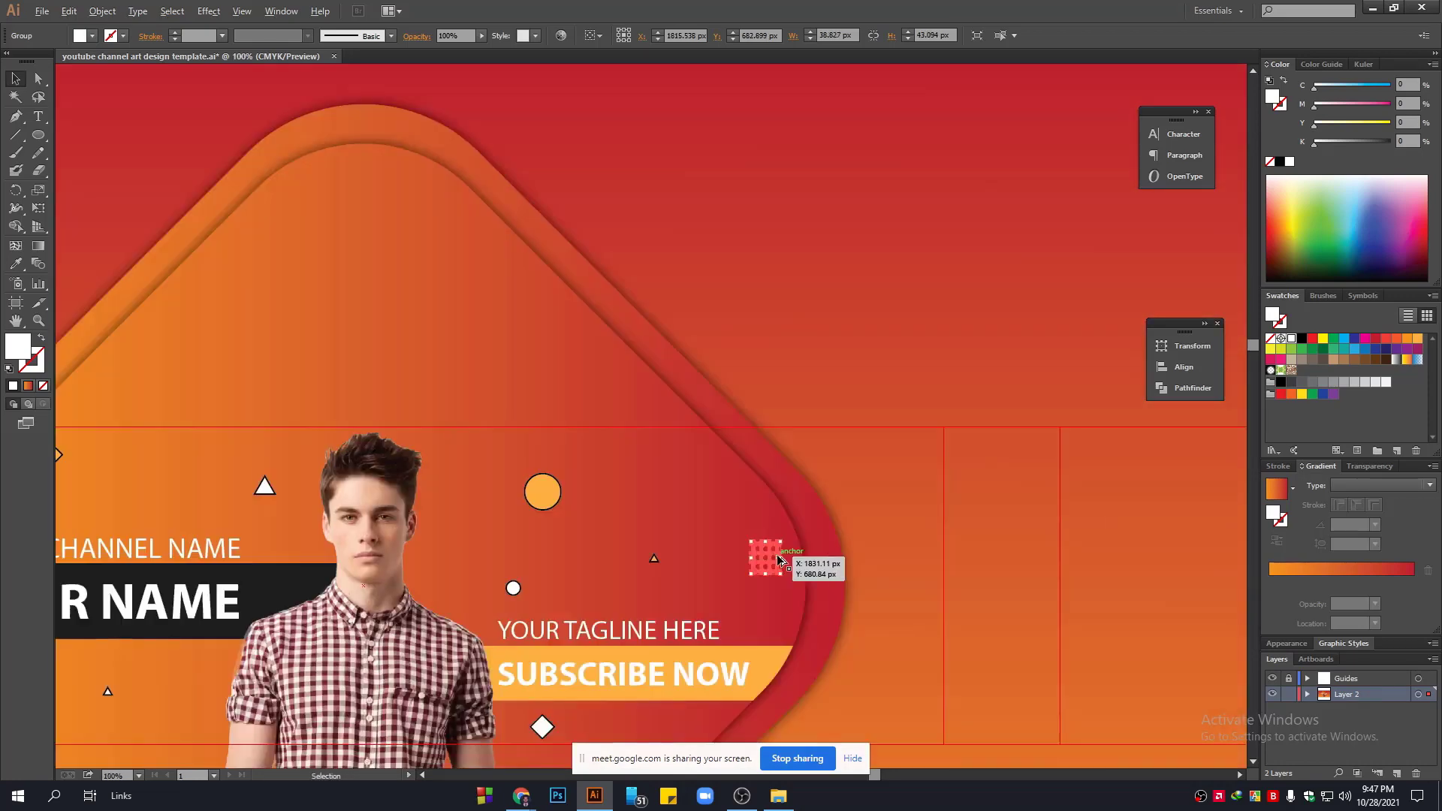
scroll(785, 564, down, 3)
scroll(912, 424, up, 3)
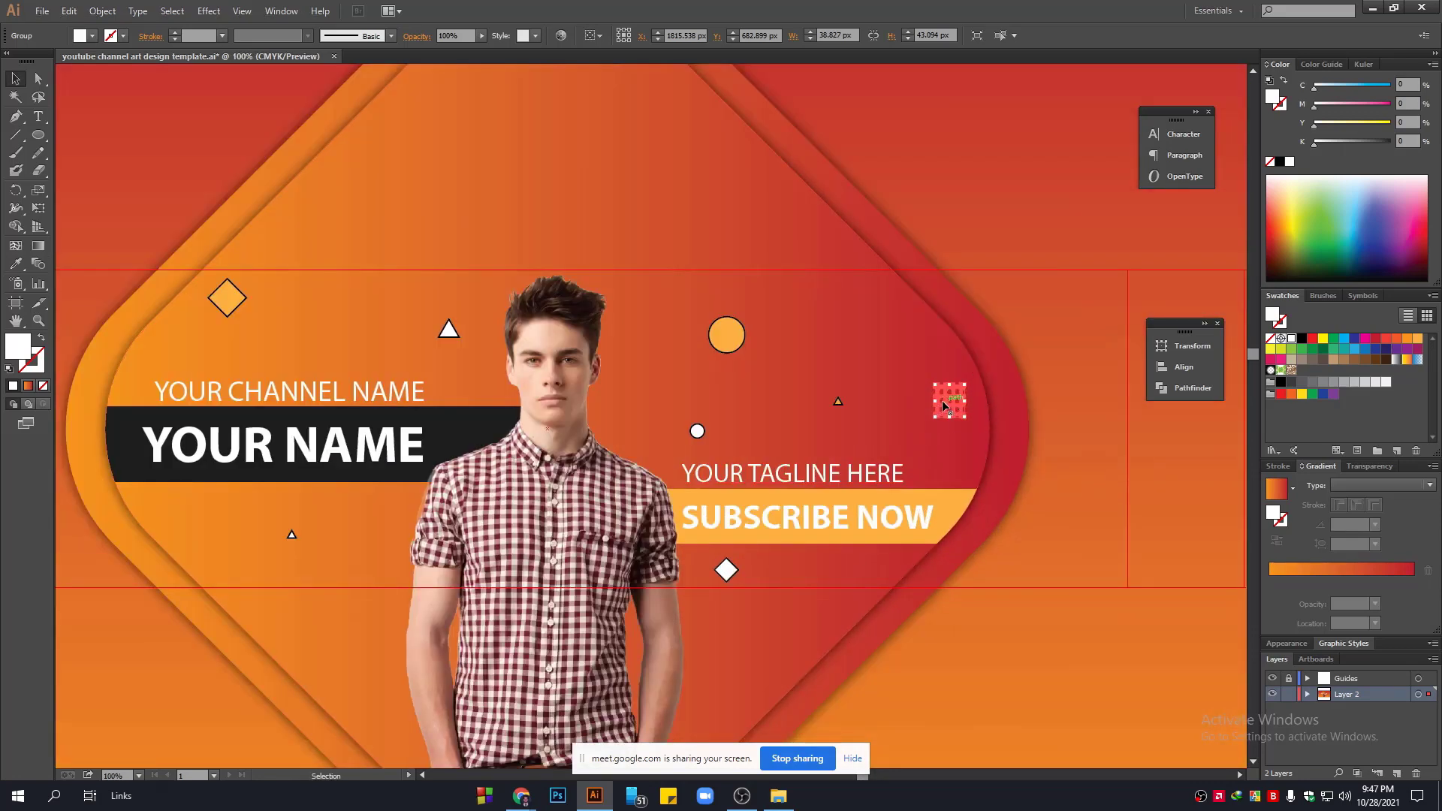
Copy the dot grid to below the dark name bar and rotate the copy 90°.
alt+drag(943, 405, 282, 565)
scroll(381, 541, up, 1)
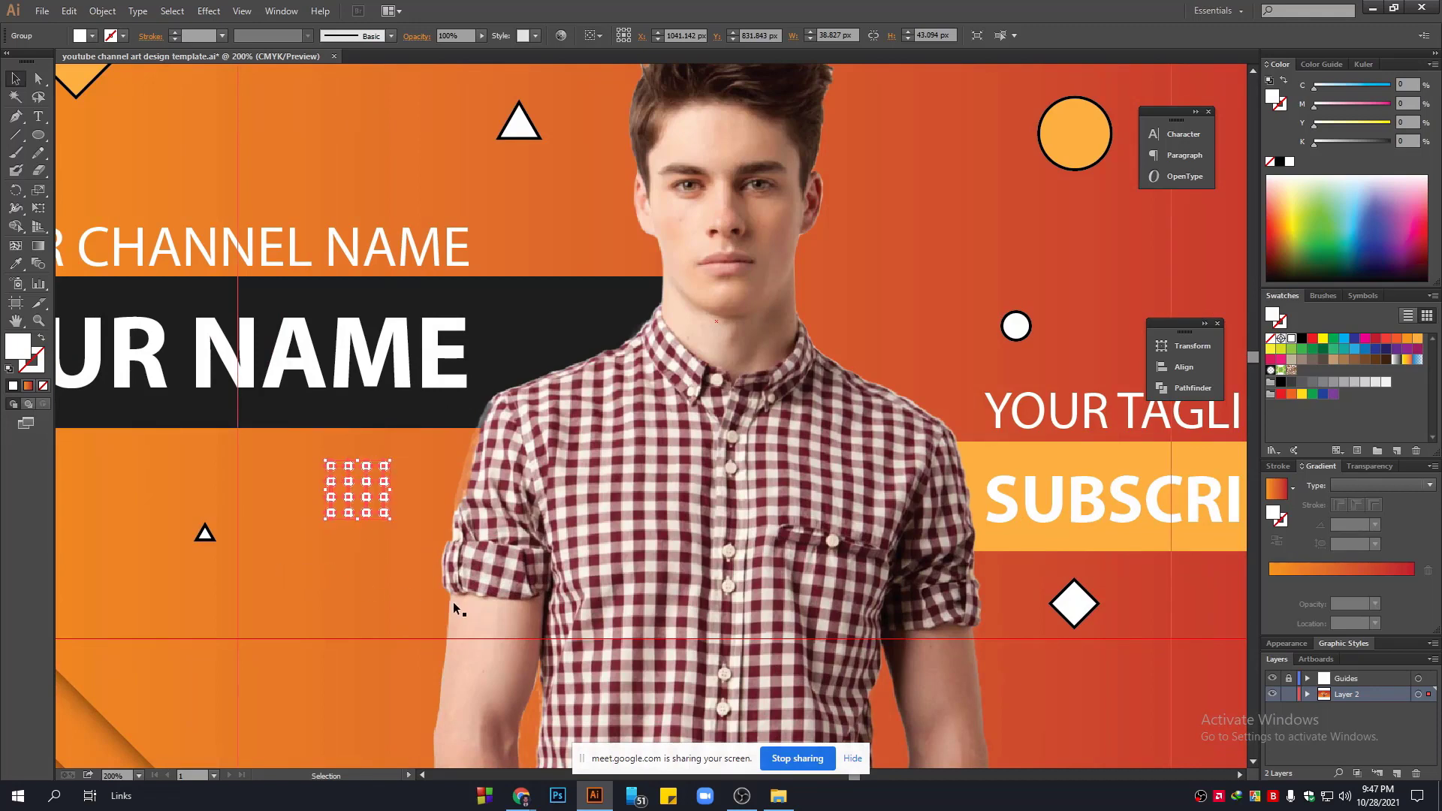
scroll(458, 606, down, 2)
drag(409, 546, 415, 546)
Nudge the dot grid below the name bar slightly further down.
scroll(435, 567, down, 3)
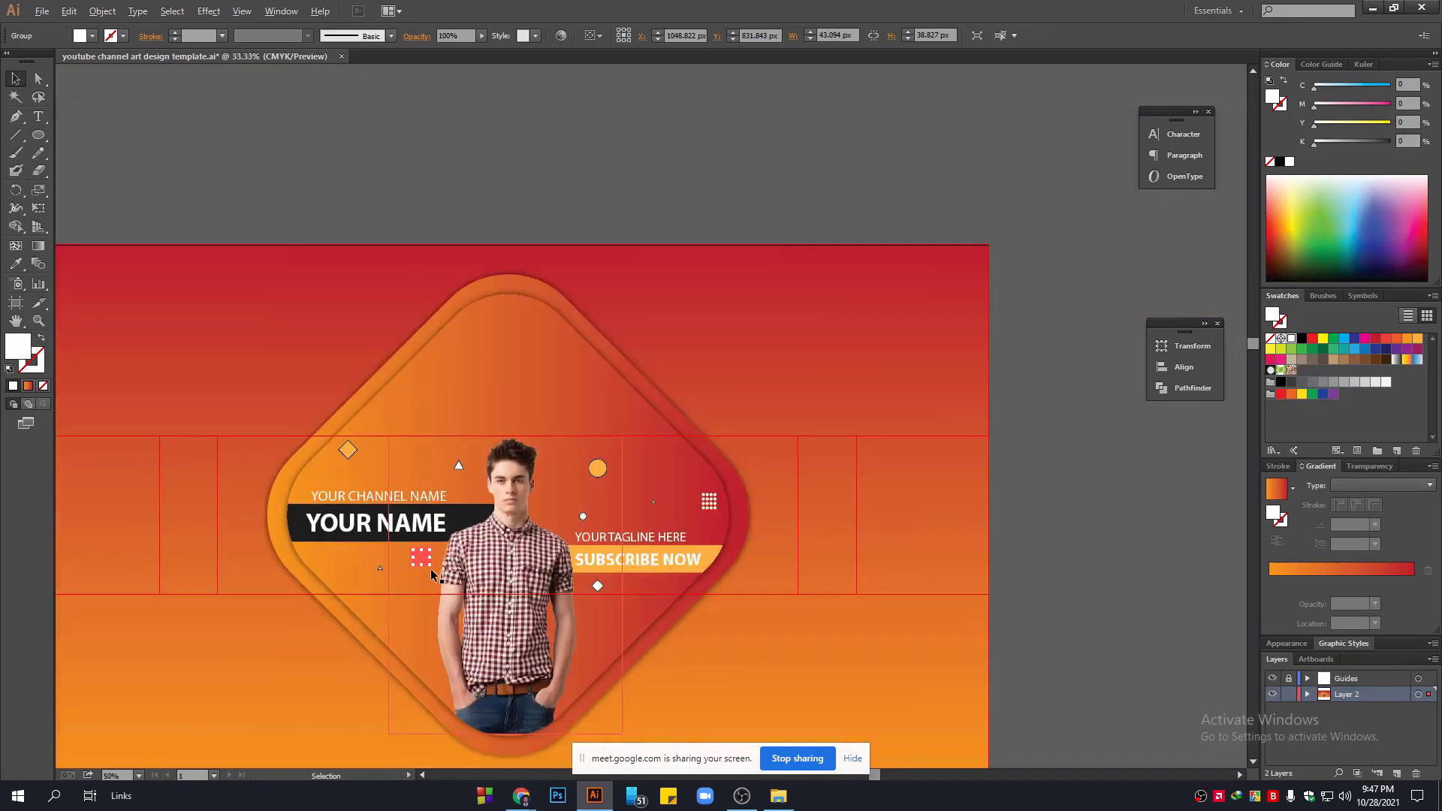
click(965, 434)
drag(921, 482, 1074, 370)
scroll(513, 476, up, 3)
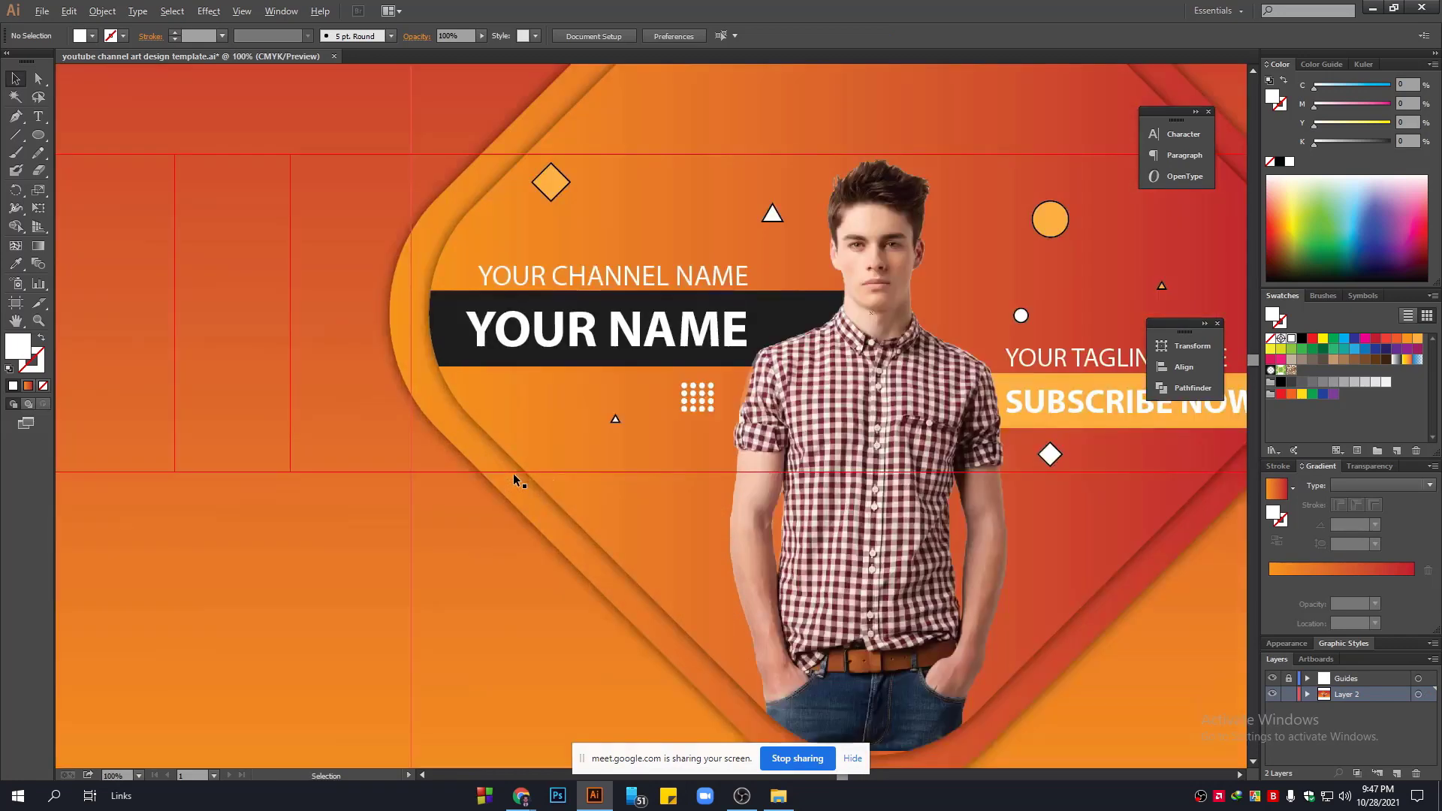
drag(697, 403, 696, 409)
drag(816, 405, 544, 485)
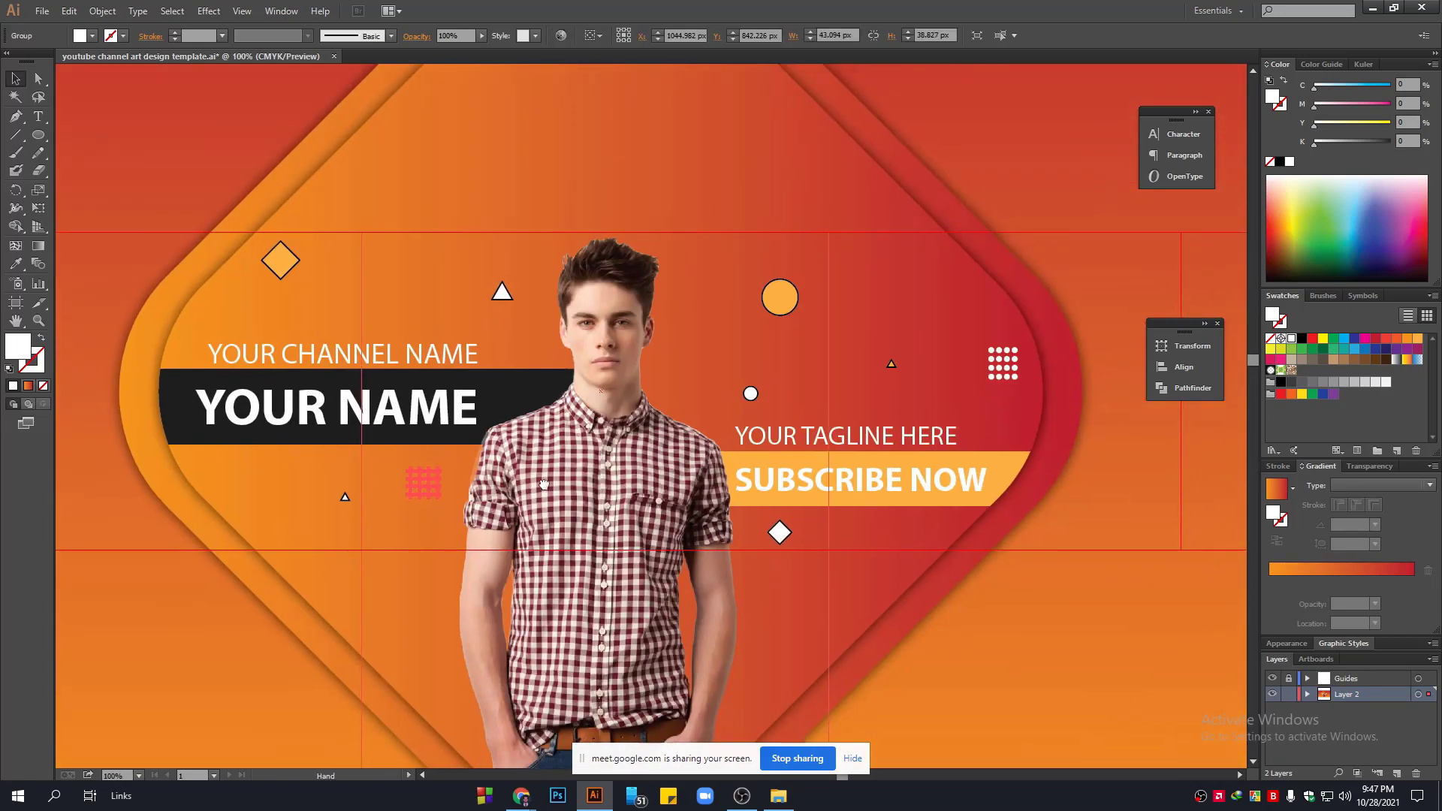
scroll(544, 484, down, 2)
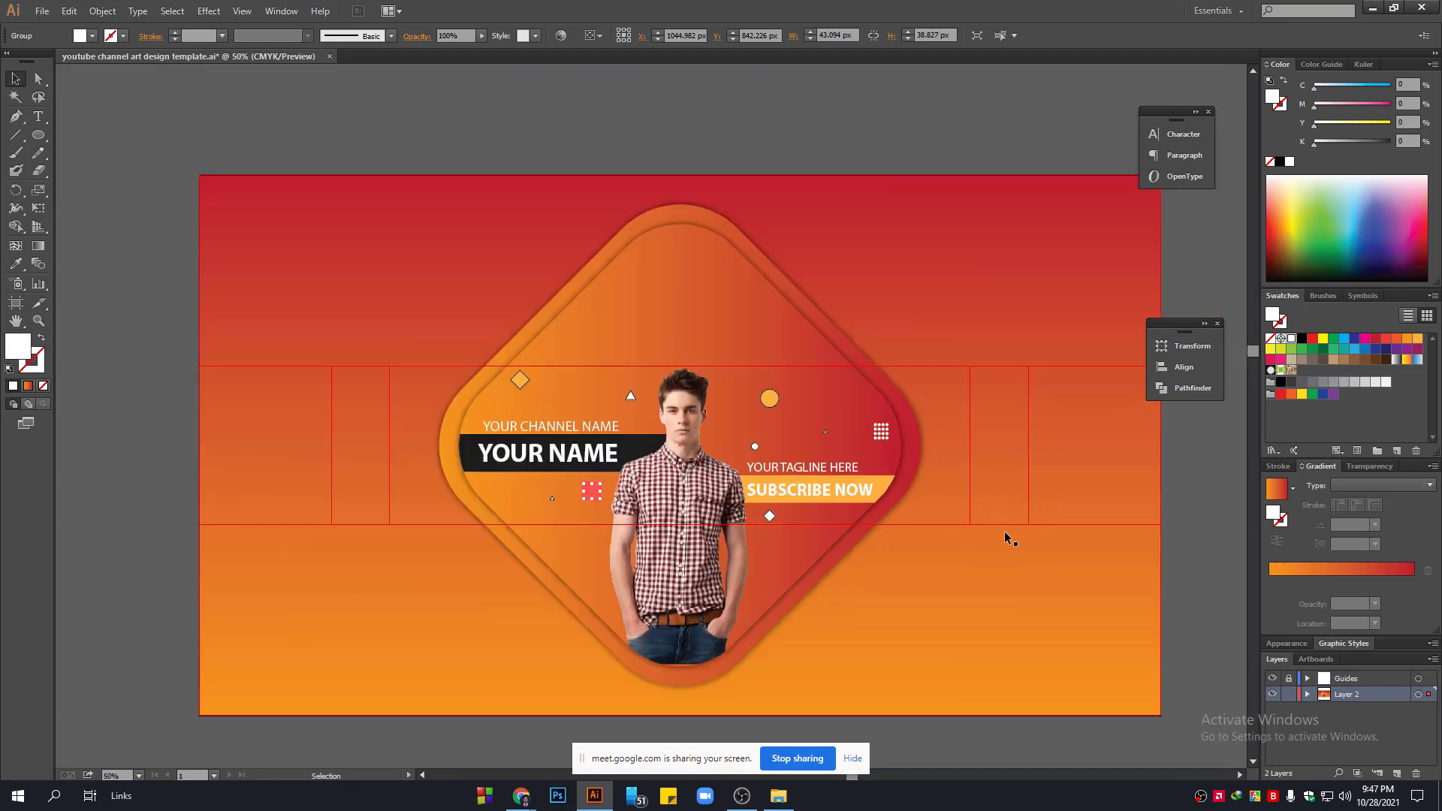
drag(1000, 510, 976, 508)
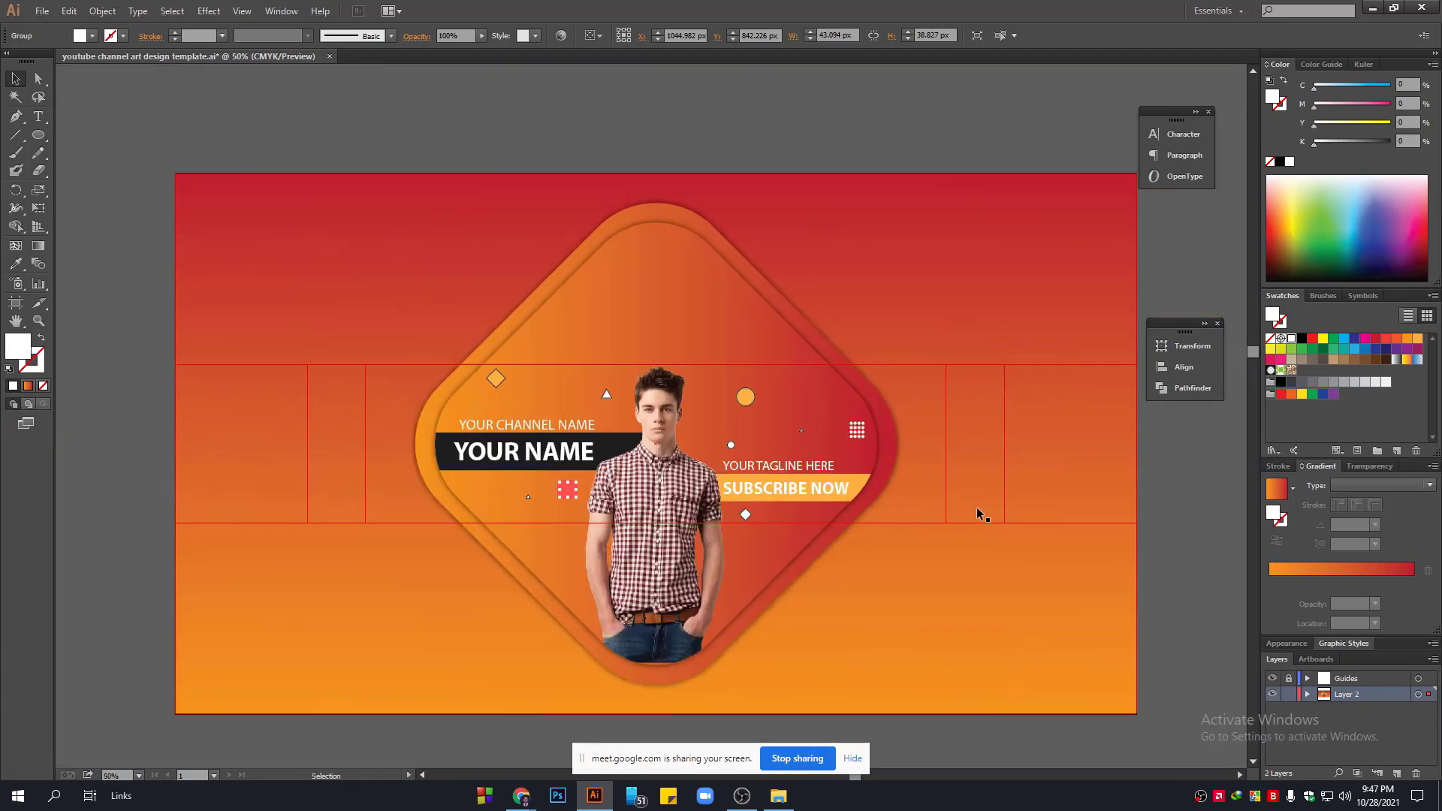
scroll(1003, 436, up, 1)
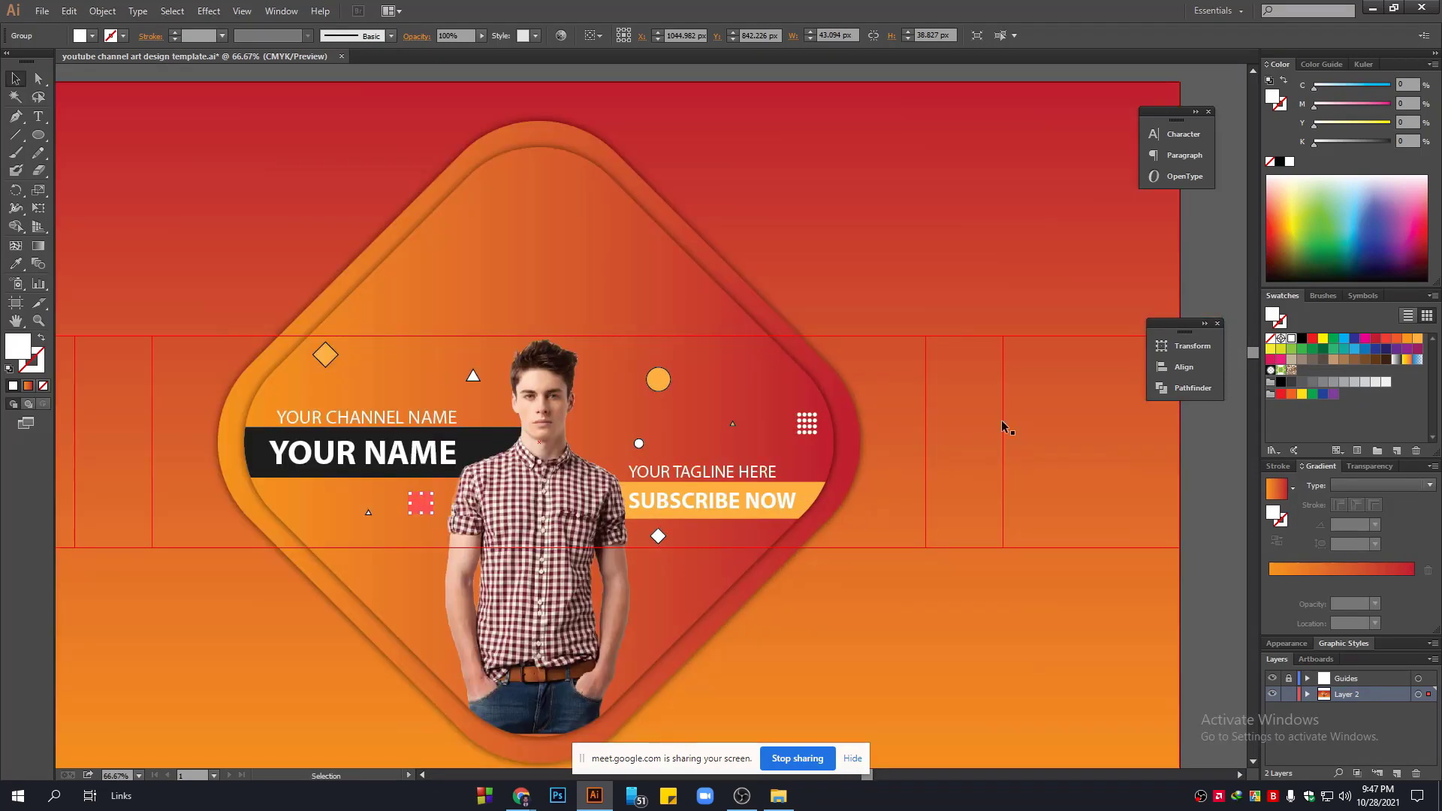
scroll(917, 503, down, 1)
drag(1129, 562, 1127, 504)
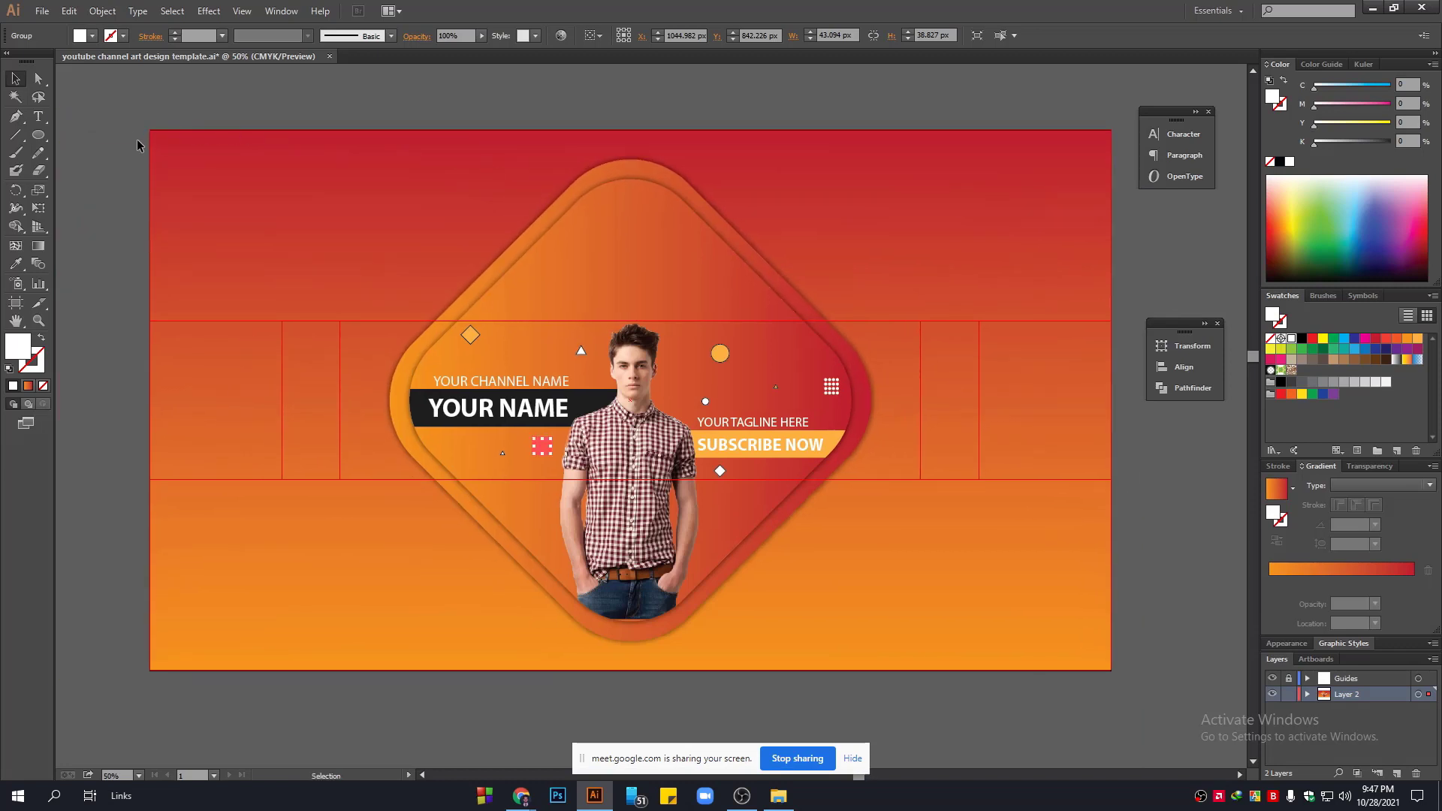
Select all the artwork and look over the whole channel art design inside its guides.
drag(108, 85, 1055, 673)
drag(1146, 719, 1145, 718)
drag(1125, 638, 1009, 665)
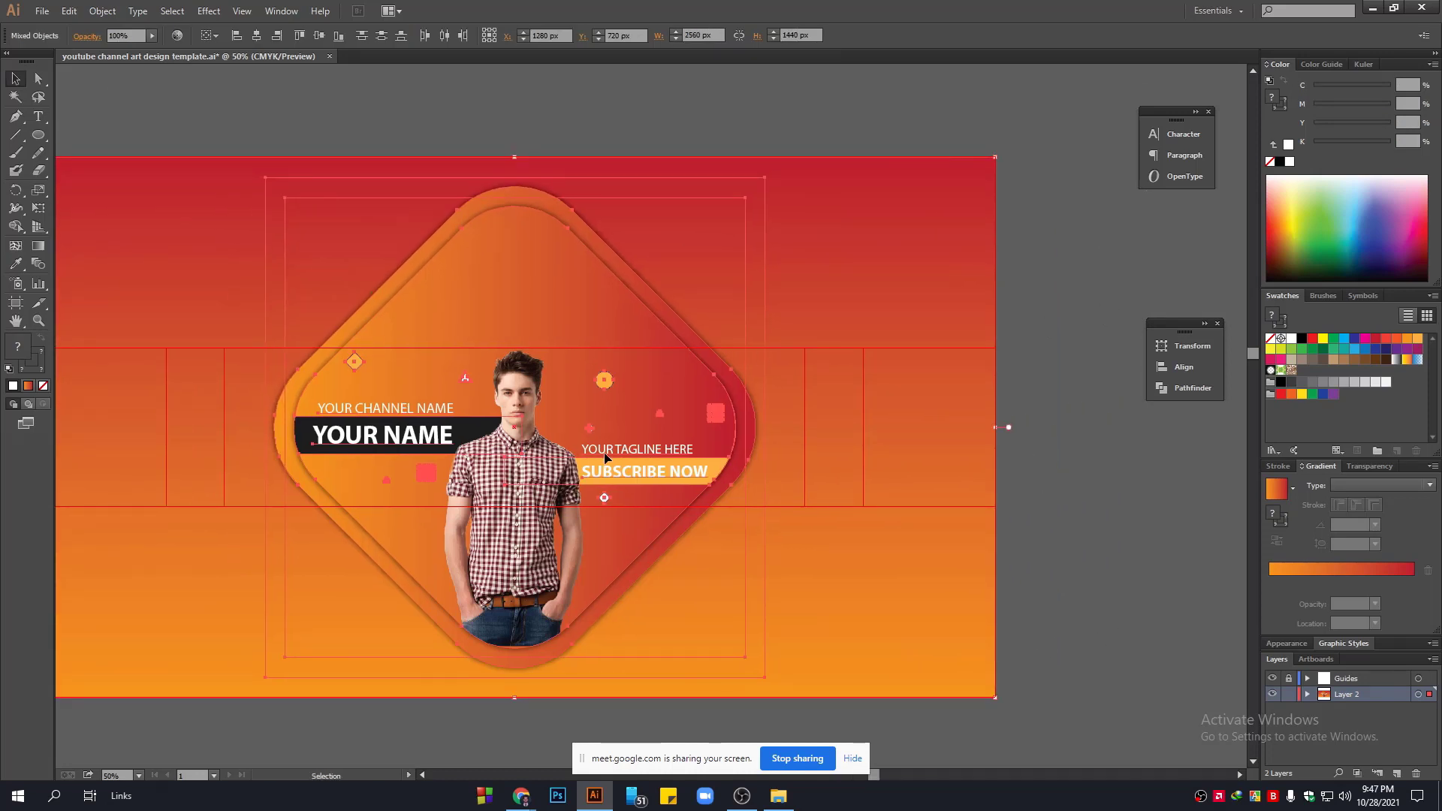
drag(542, 312, 817, 406)
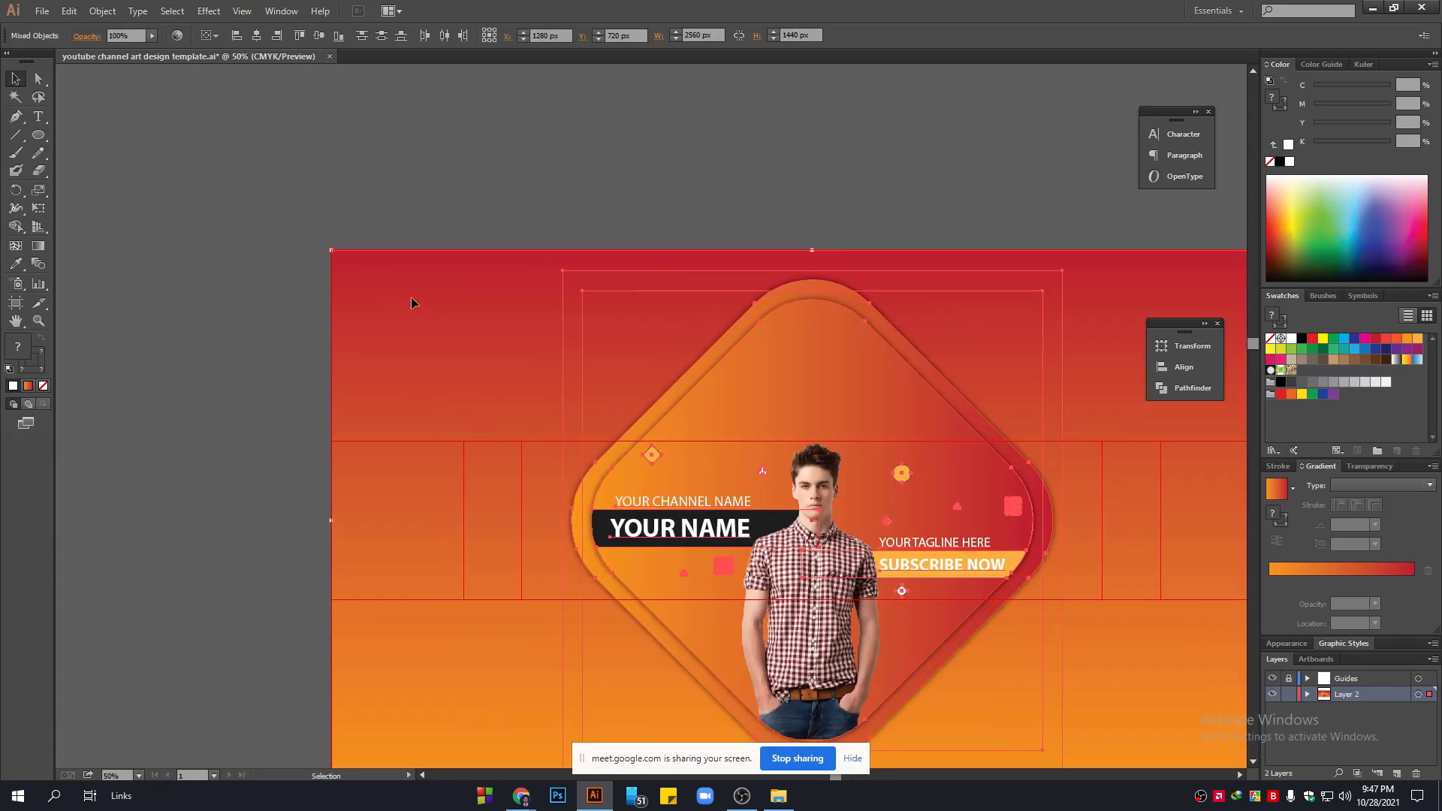
drag(1030, 376, 822, 361)
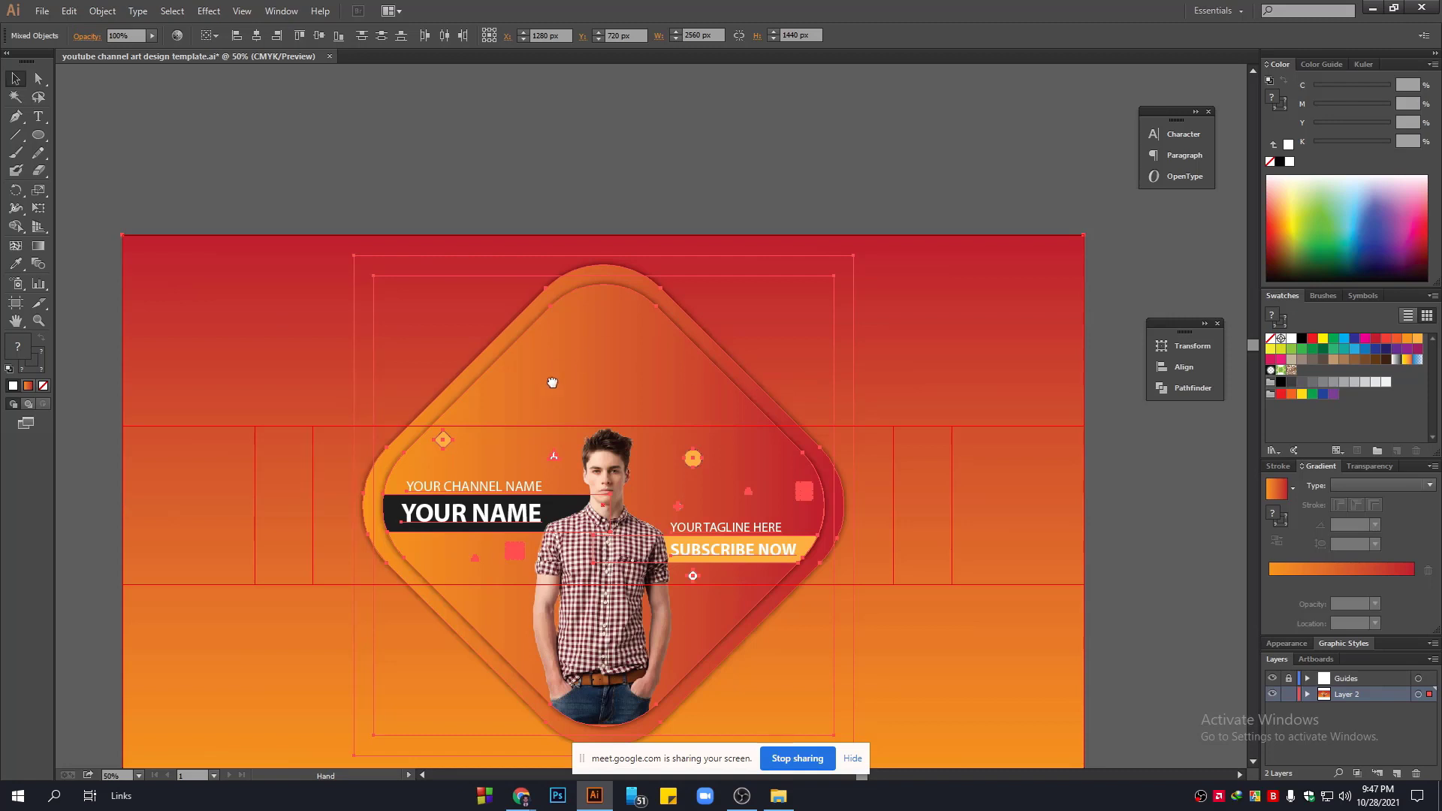
drag(552, 383, 600, 291)
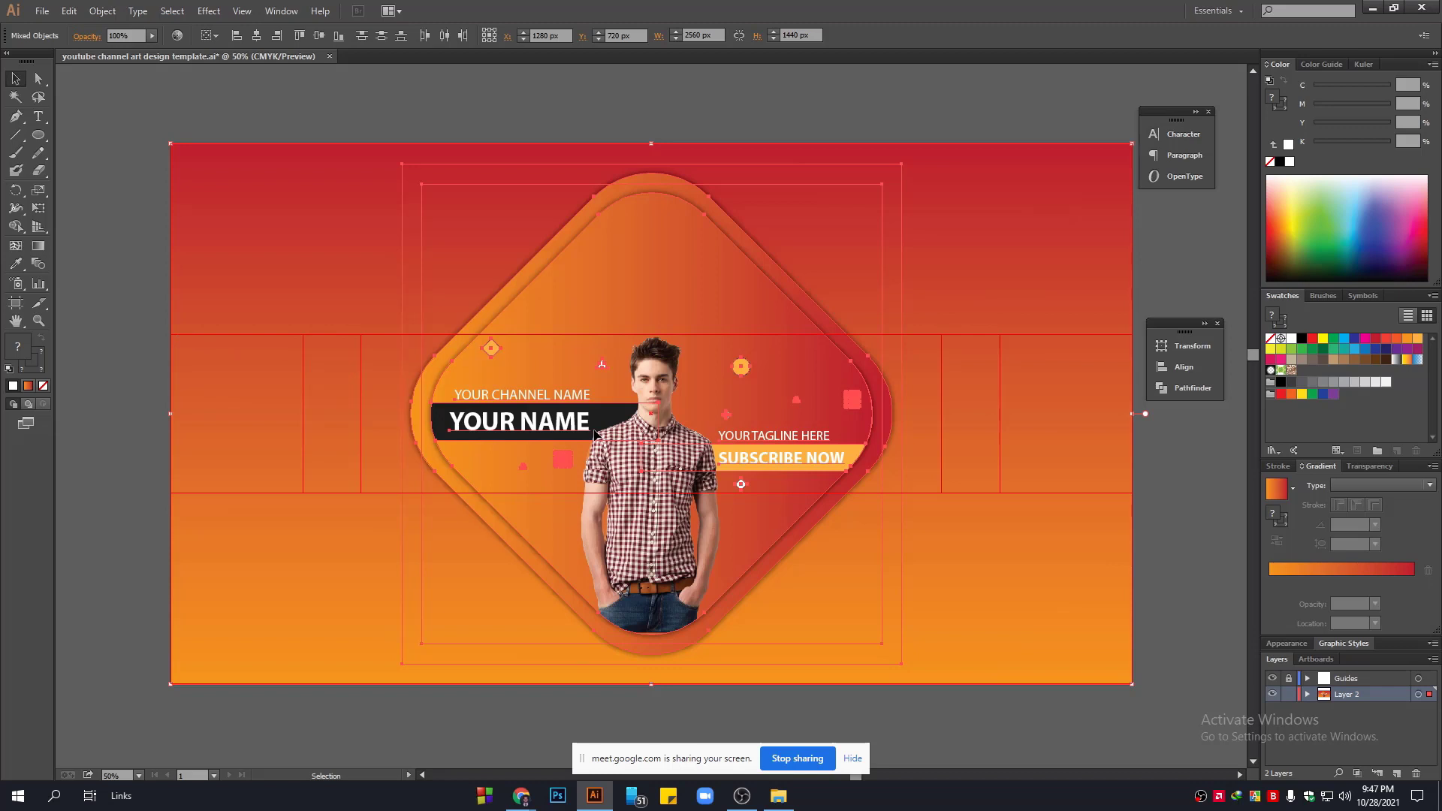
scroll(629, 403, up, 1)
scroll(629, 404, up, 2)
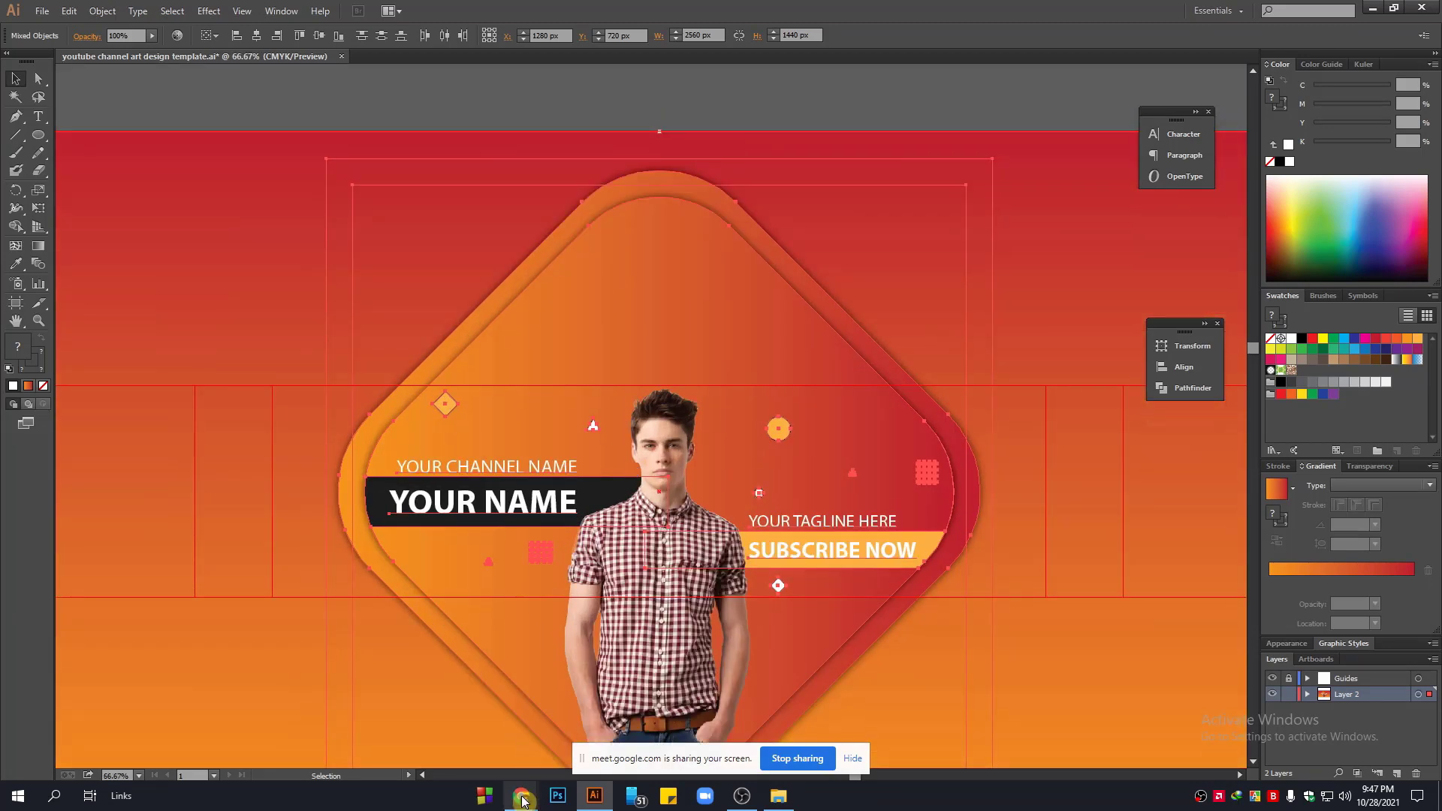
Switch to Chrome and inspect the 5 Minute Skills YouTube channel page in the Galaxy S5 device preview.
mouse_move(523, 802)
click(436, 721)
click(1147, 6)
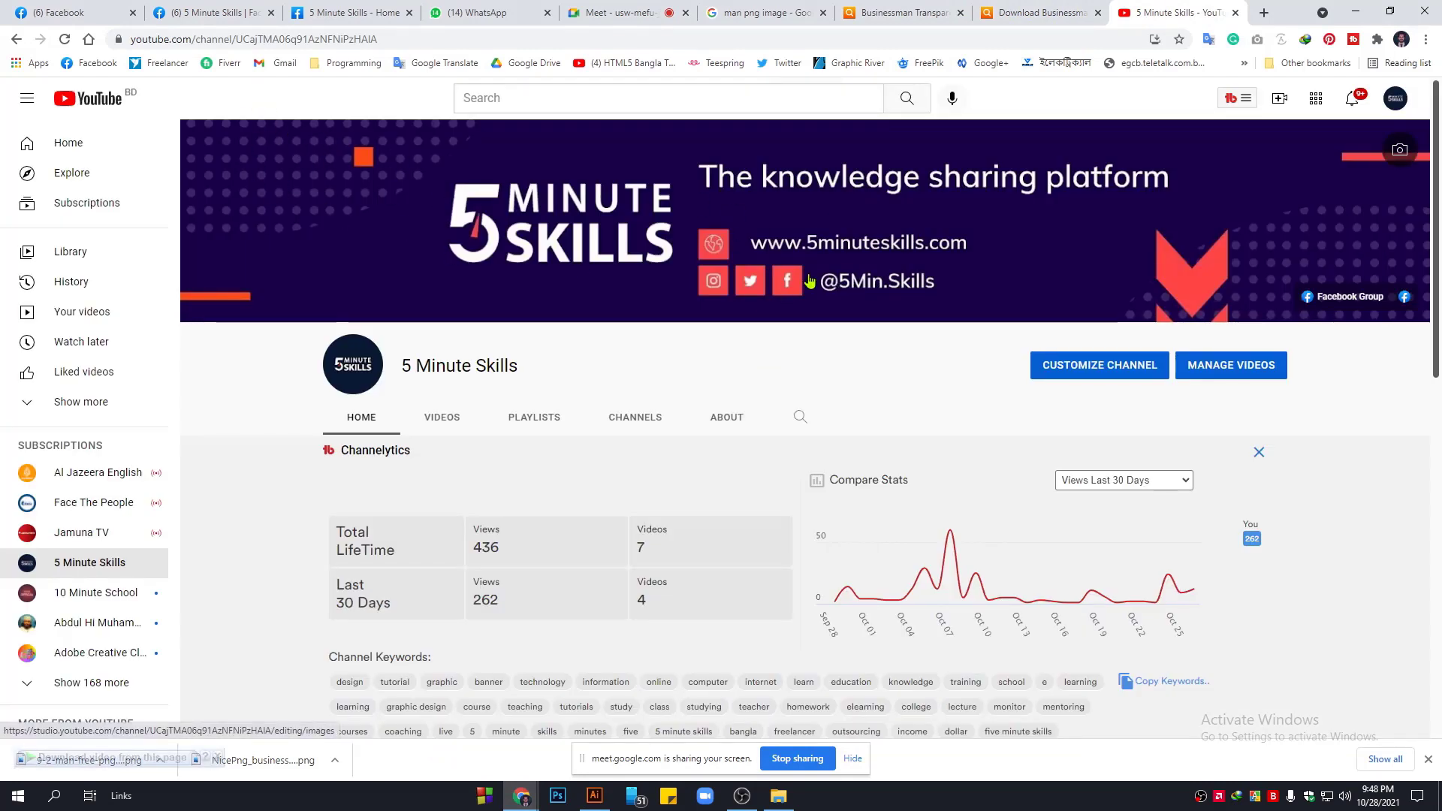
right_click(1253, 450)
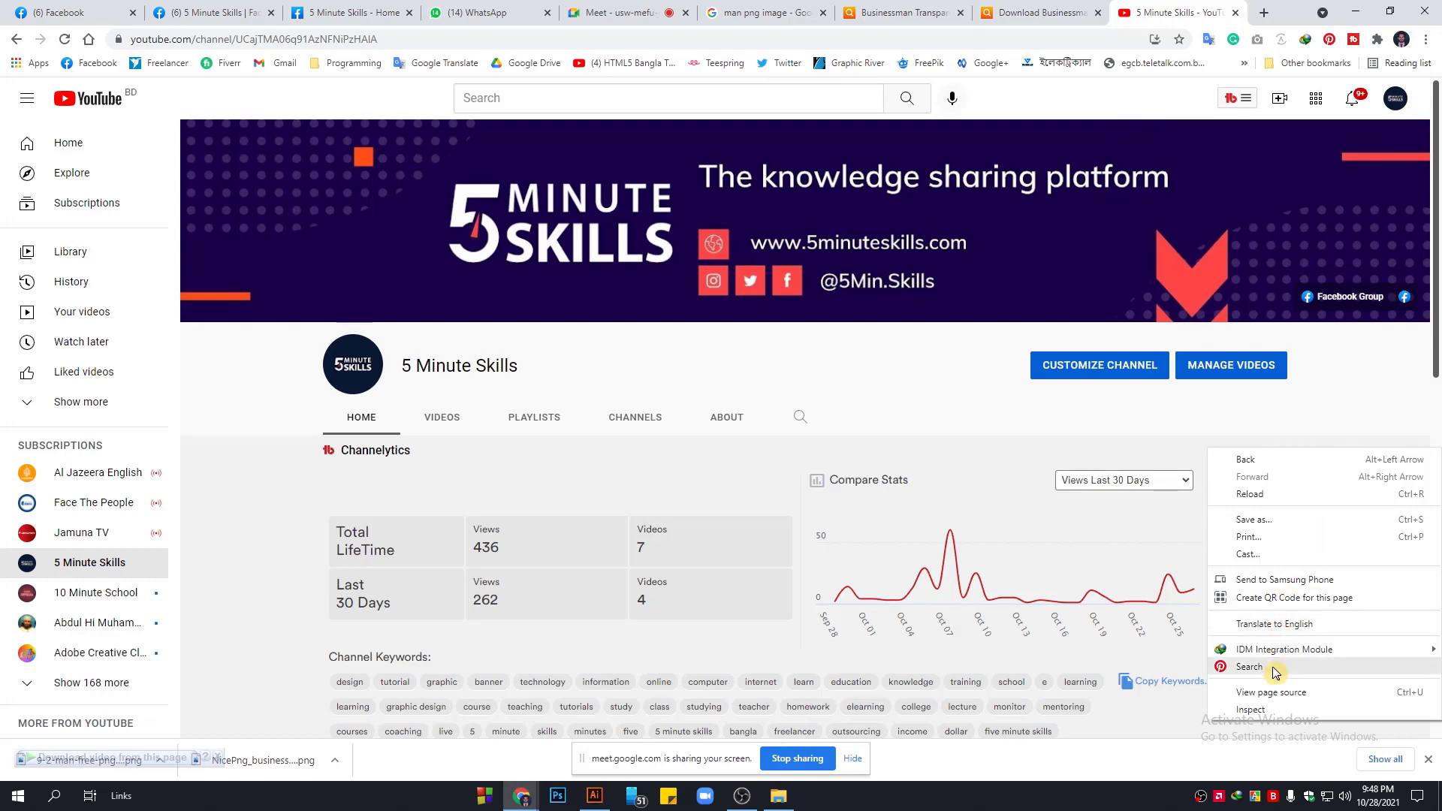
click(1251, 710)
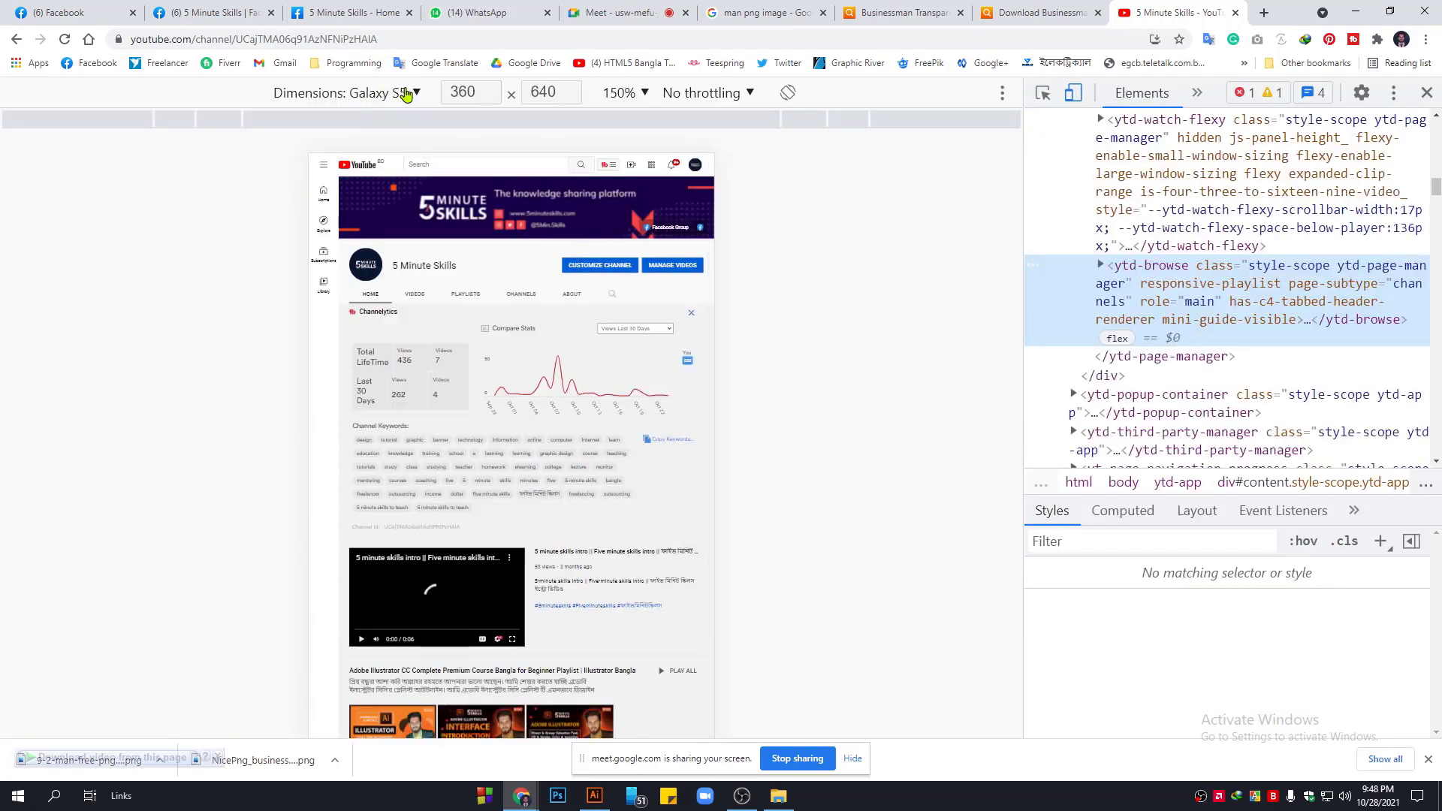
click(407, 92)
click(329, 160)
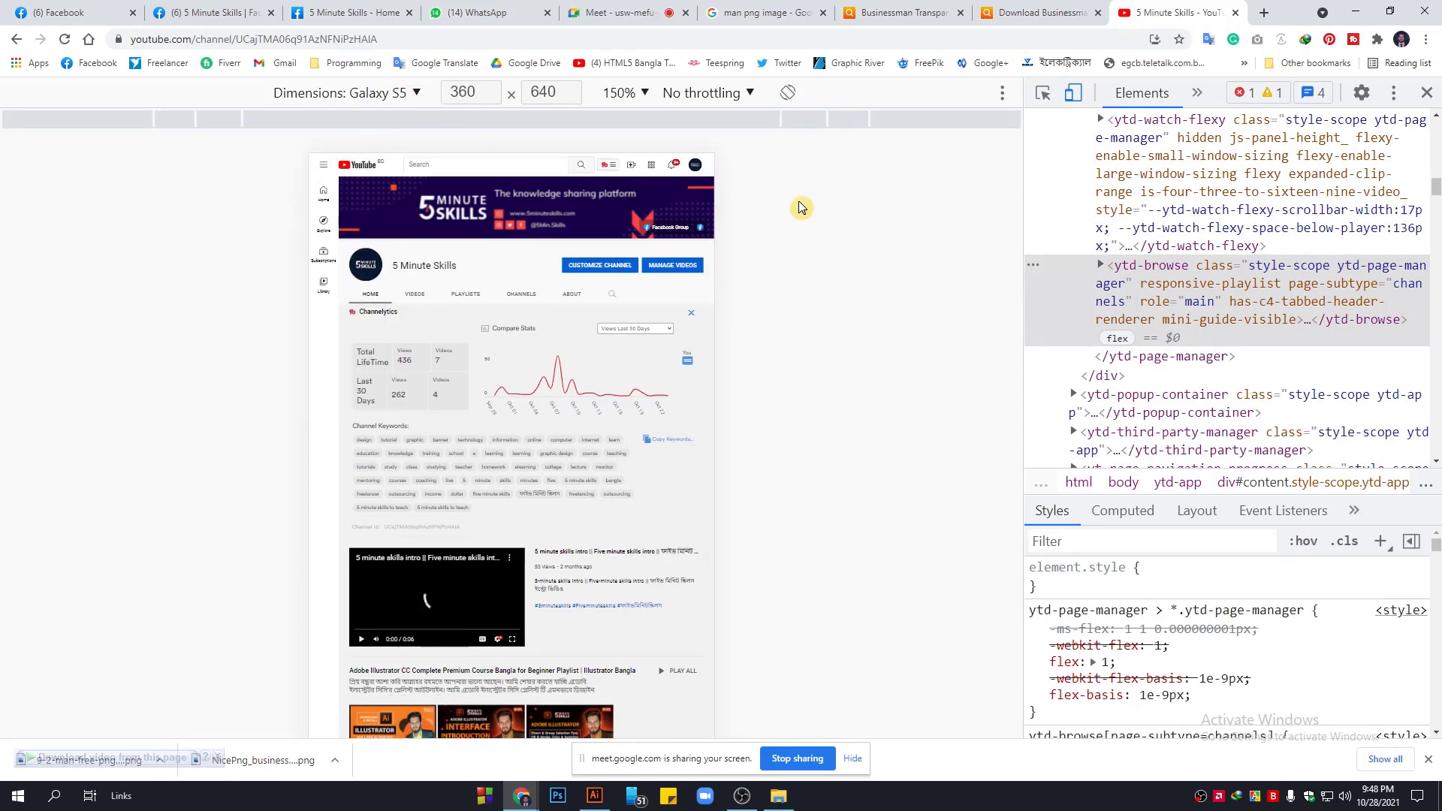
Reload the channel page in the device preview, pause its intro video and look through the available device sizes.
click(1073, 93)
click(1072, 94)
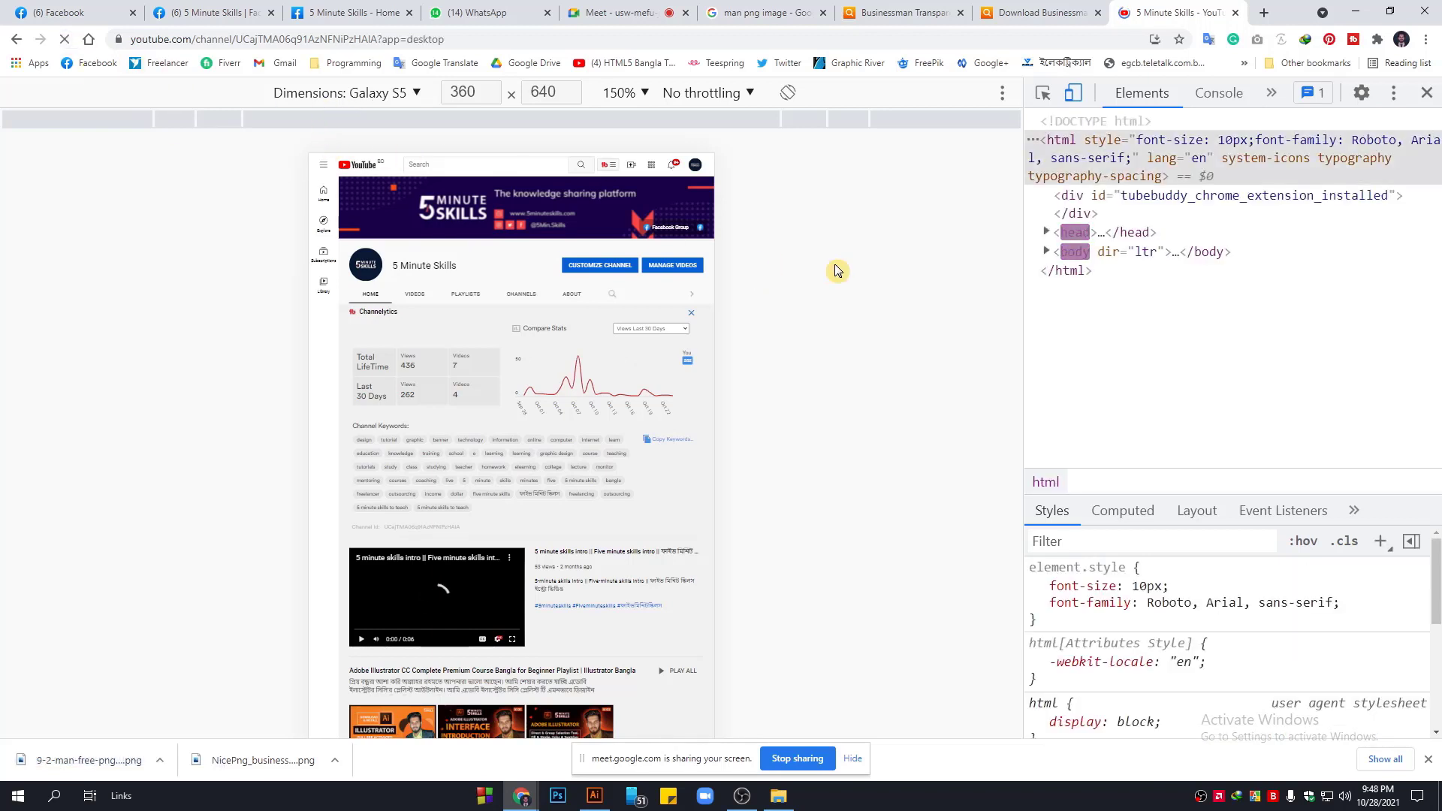
click(386, 93)
click(158, 214)
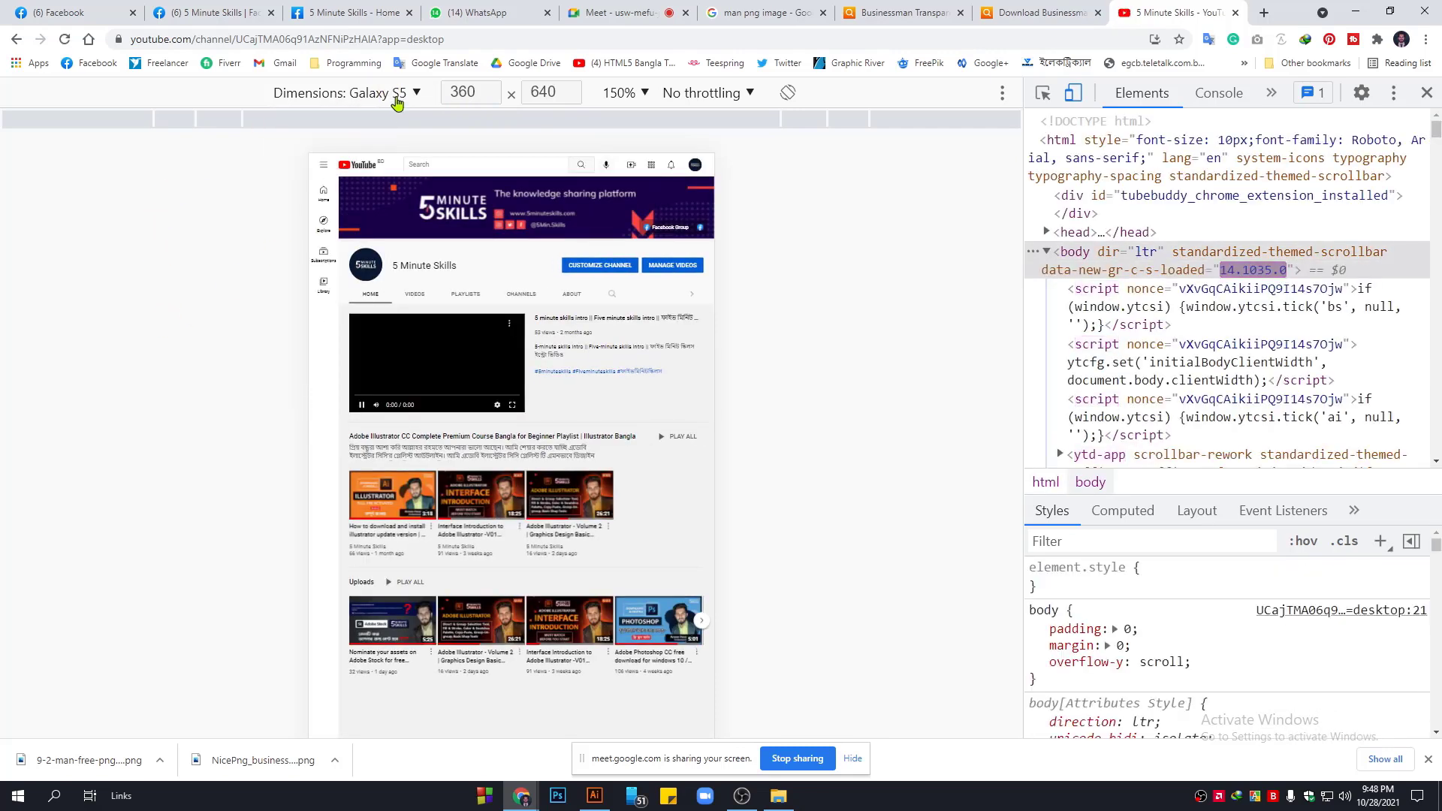
click(396, 98)
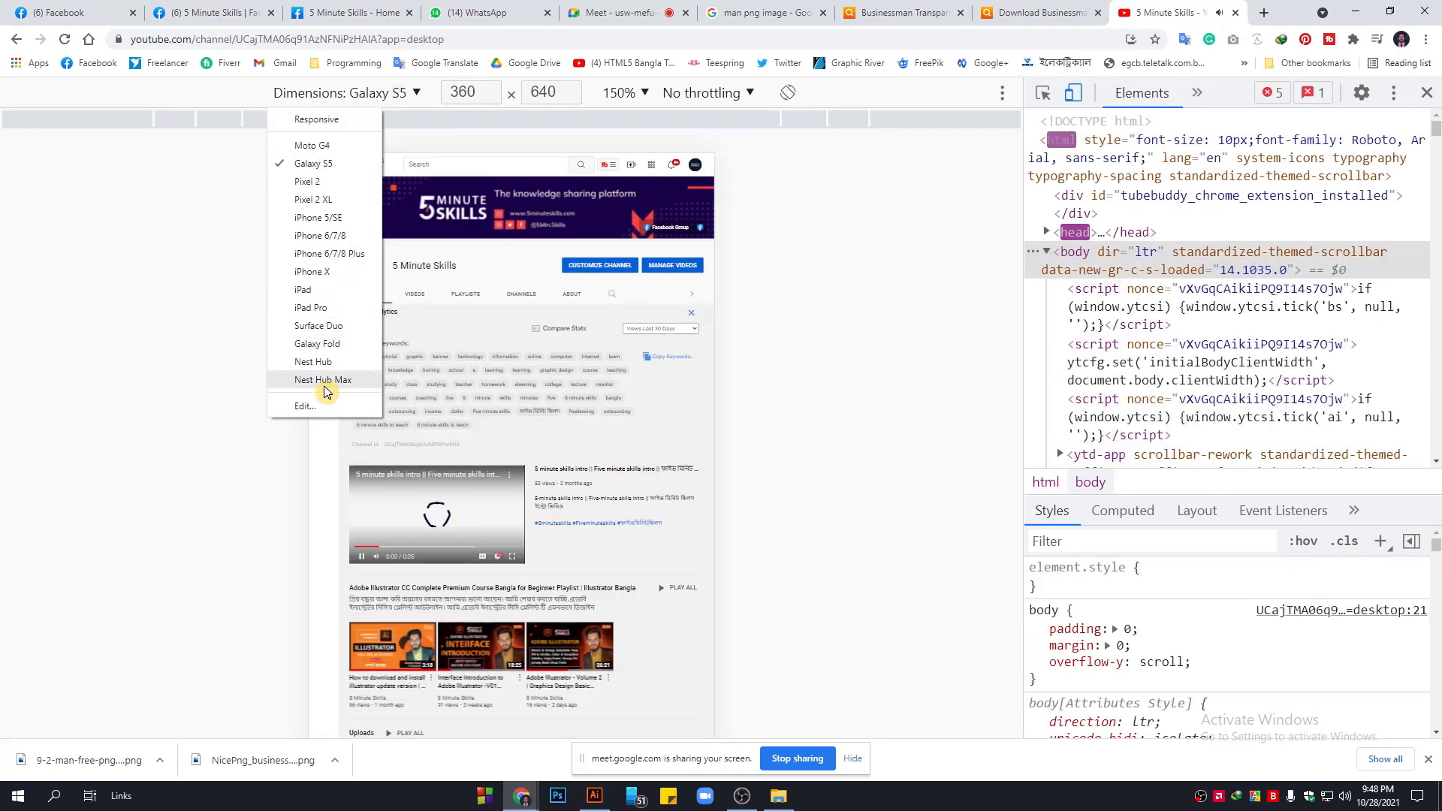
click(420, 532)
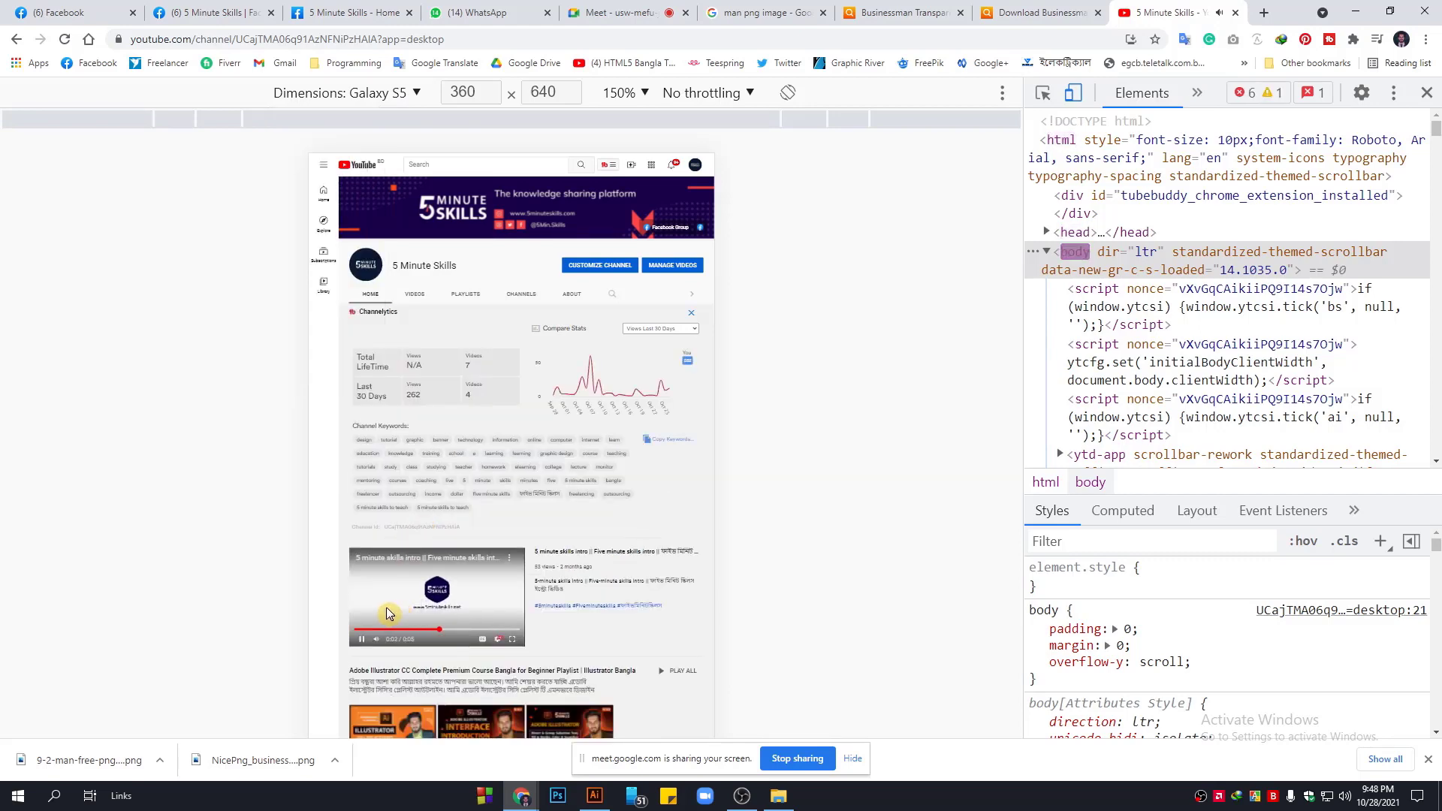
click(361, 639)
click(386, 94)
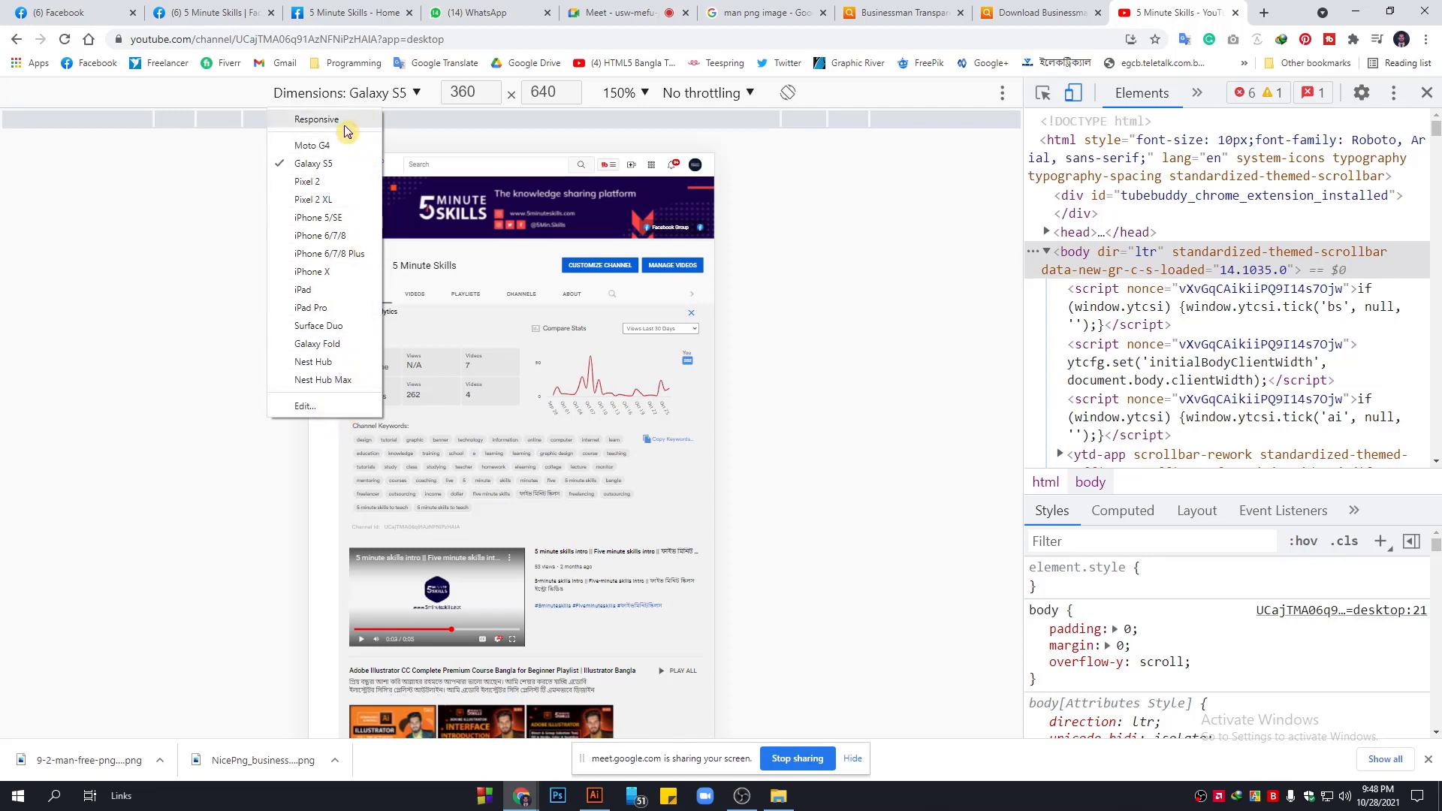
click(867, 392)
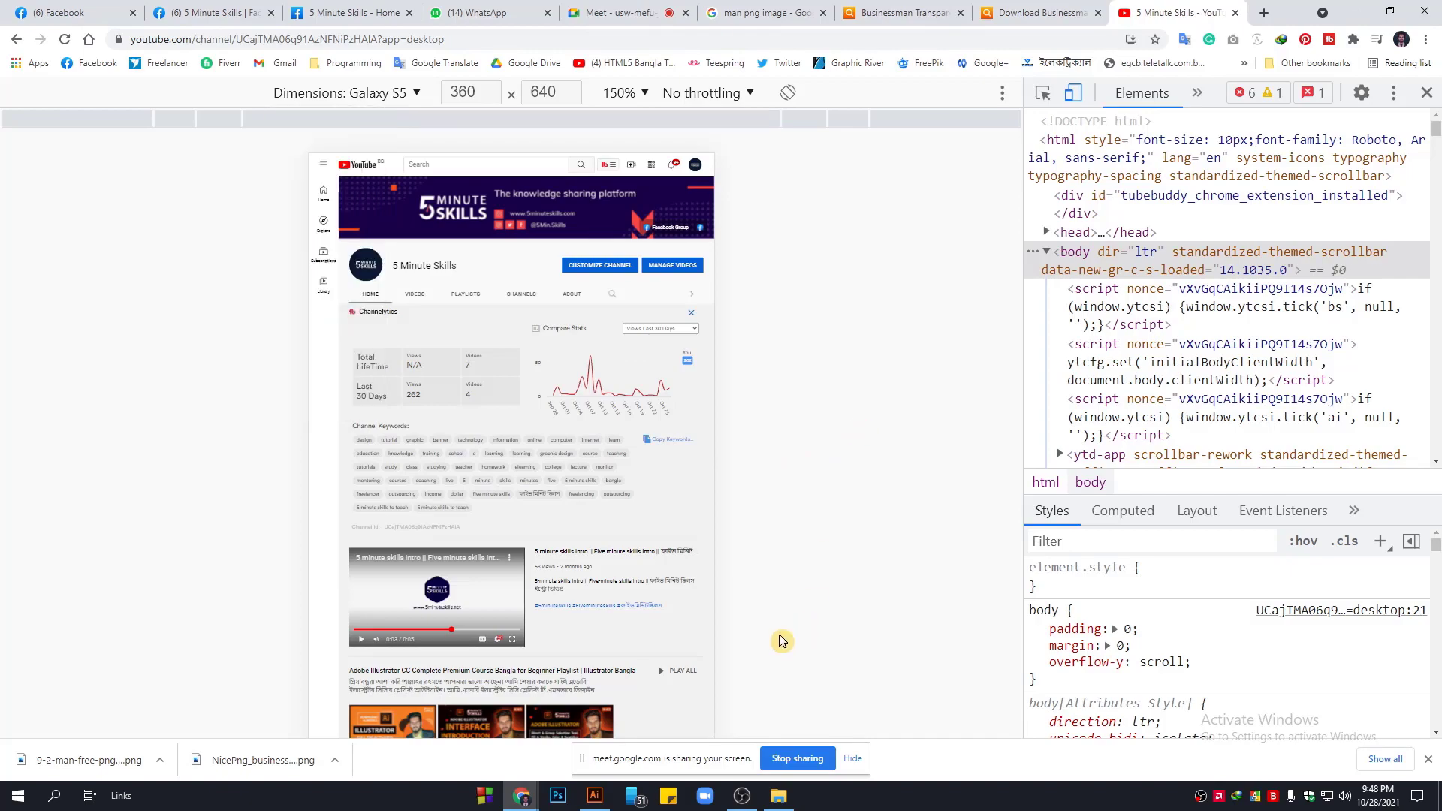
Switch back to Illustrator and view the whole channel art.
click(593, 796)
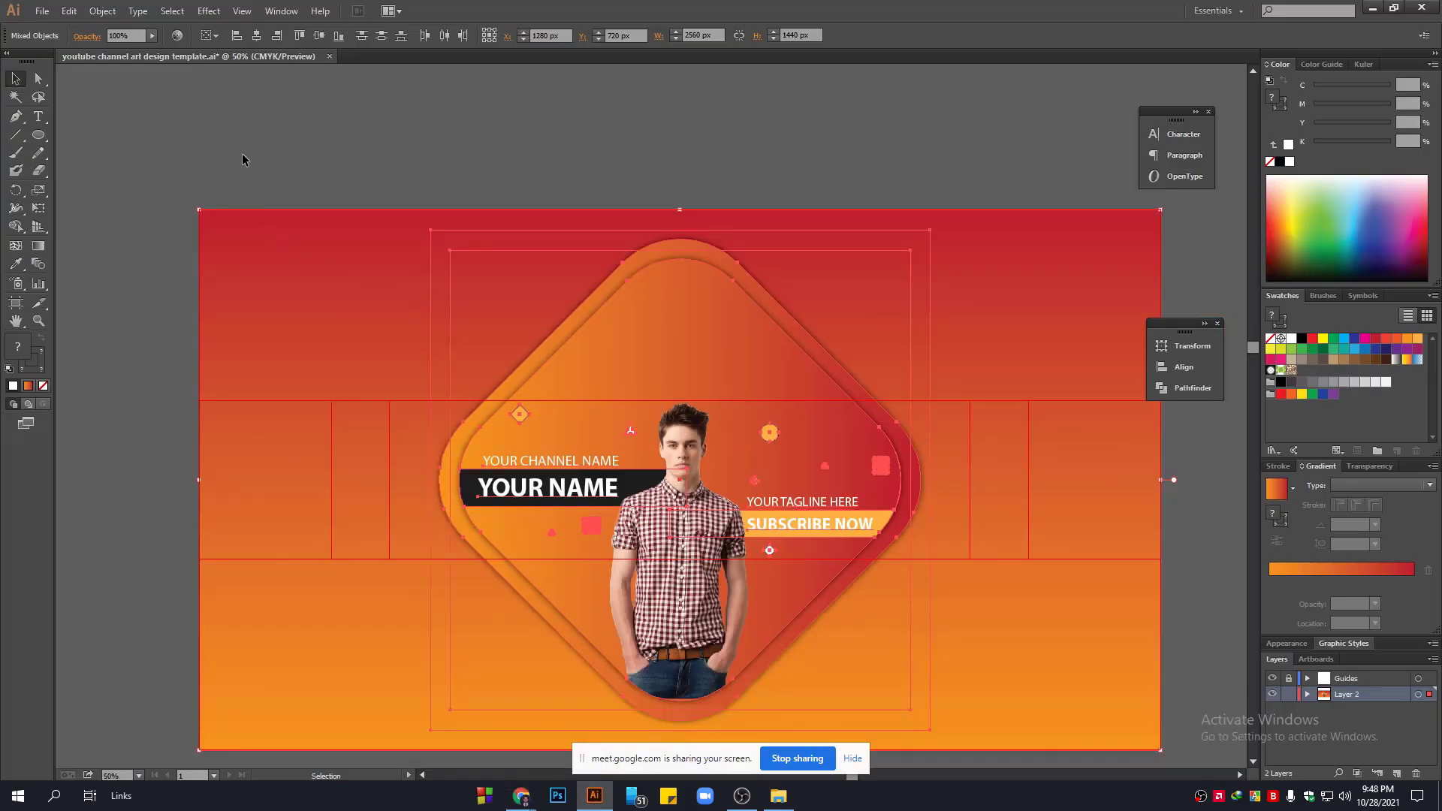
click(242, 154)
scroll(353, 297, down, 1)
click(848, 306)
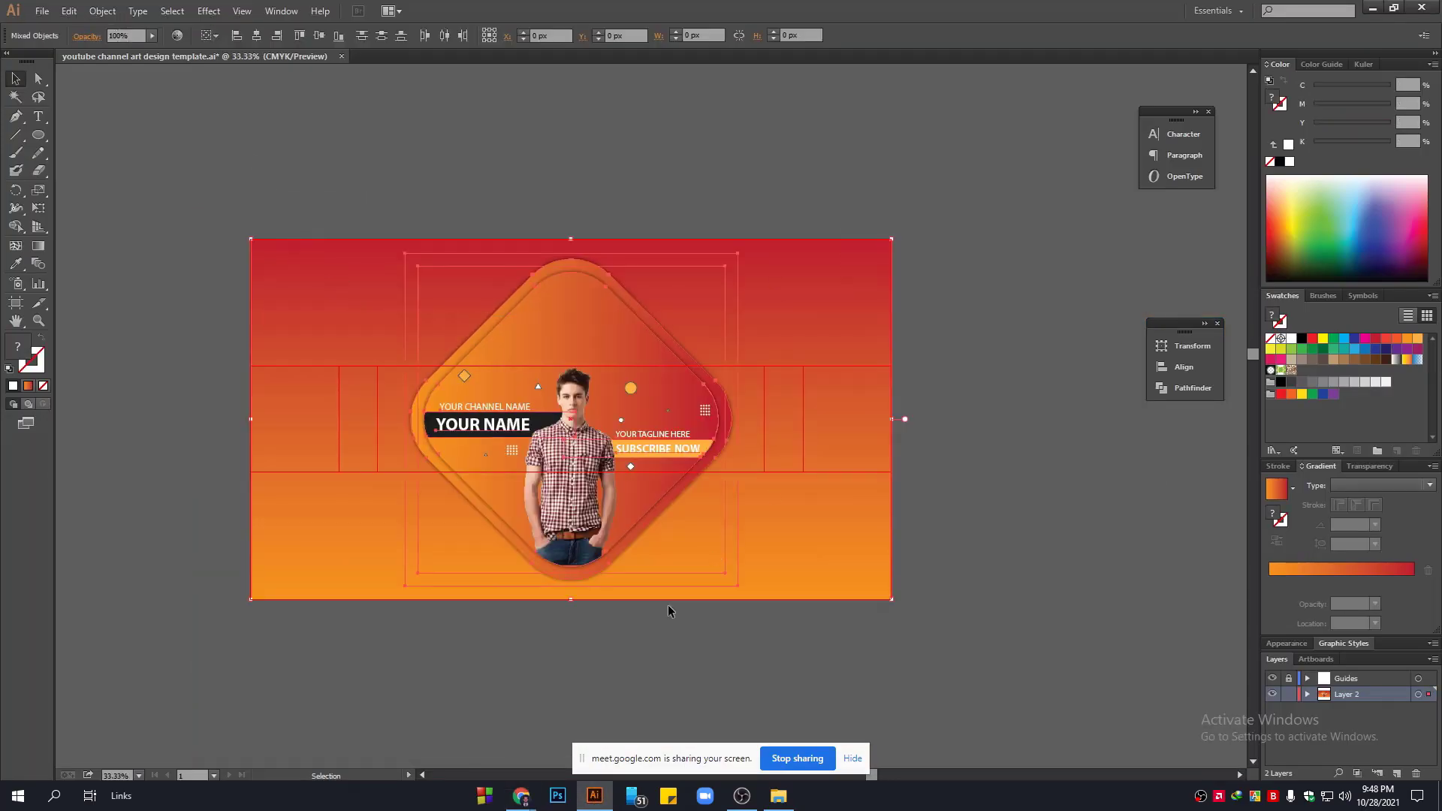
Switch to Chrome, search Google Images for "youtube cover photo design" in a new tab and preview the Professional YouTube Channel Art template.
mouse_move(522, 796)
click(473, 740)
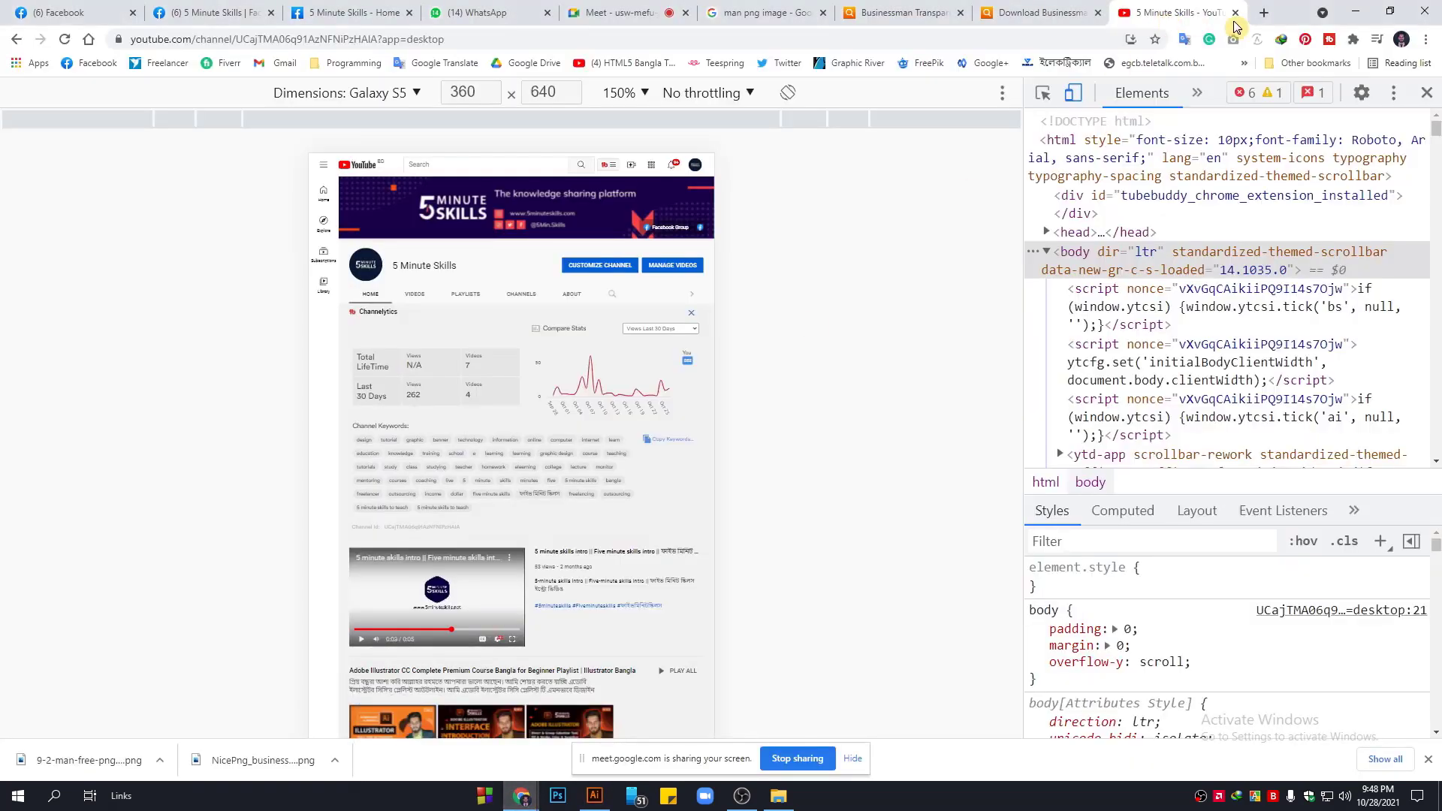
click(1267, 15)
text(YOU)
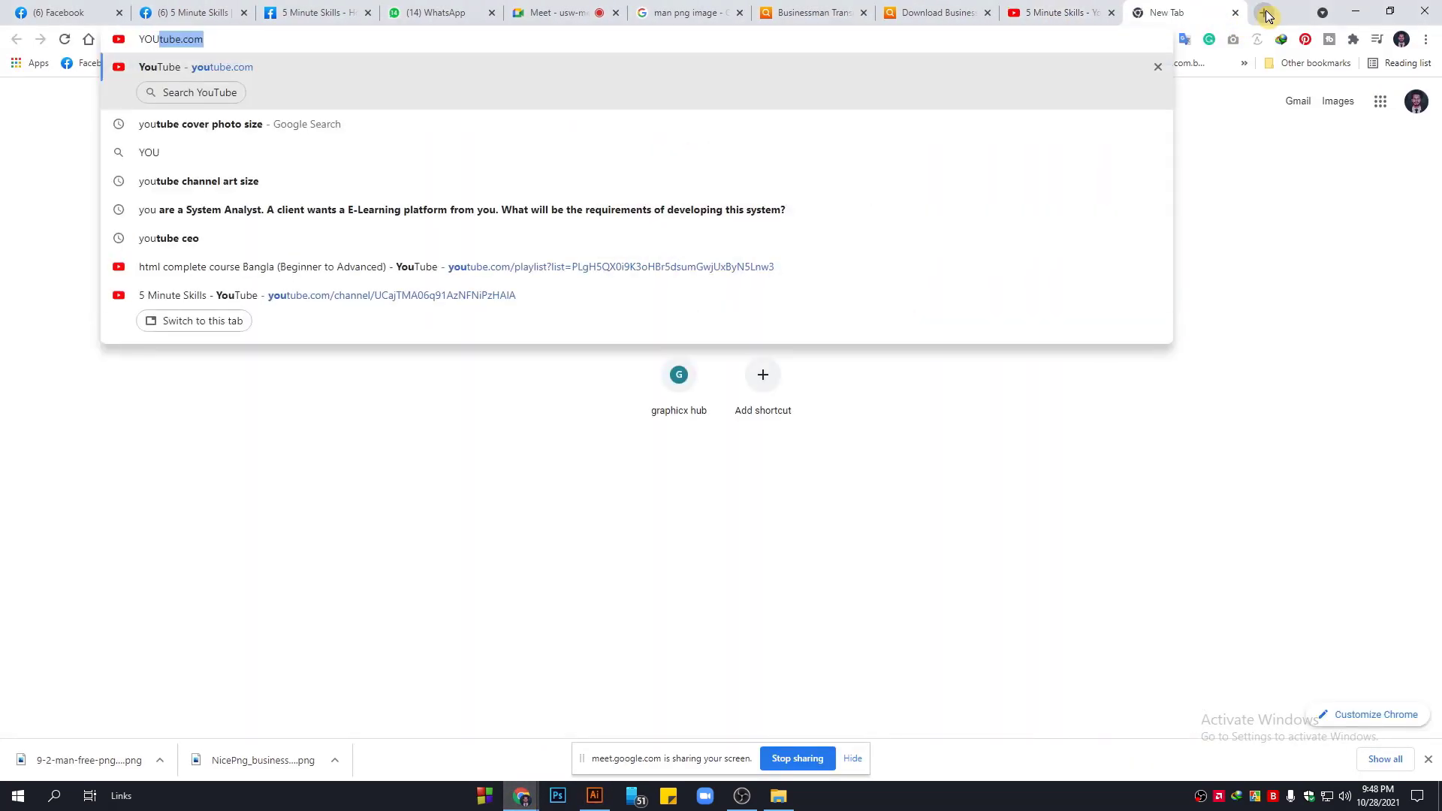
text(TUBE C)
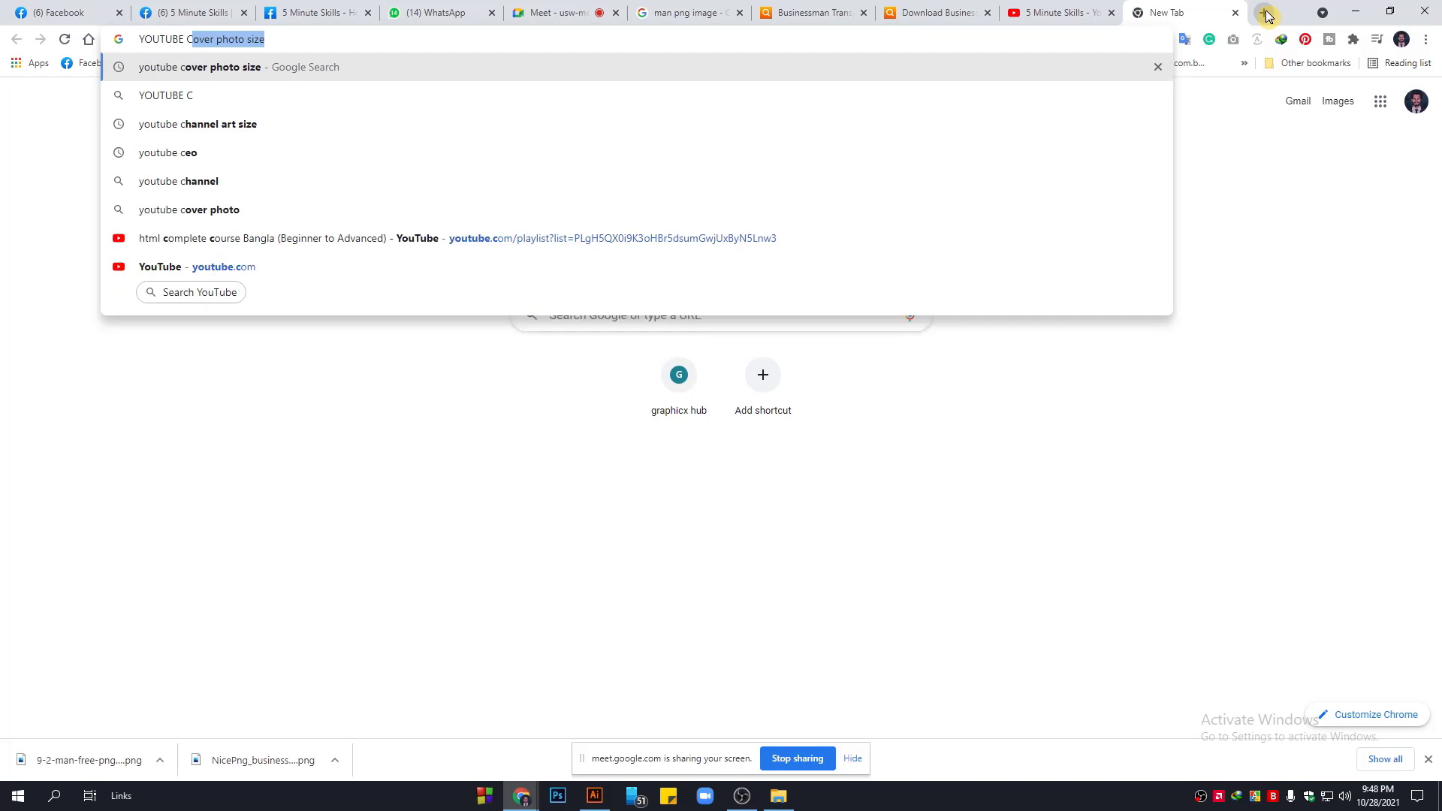
key(Right)
key(BackSpace)
key(BackSpace)
key(BackSpace)
key(BackSpace)
text(DE)
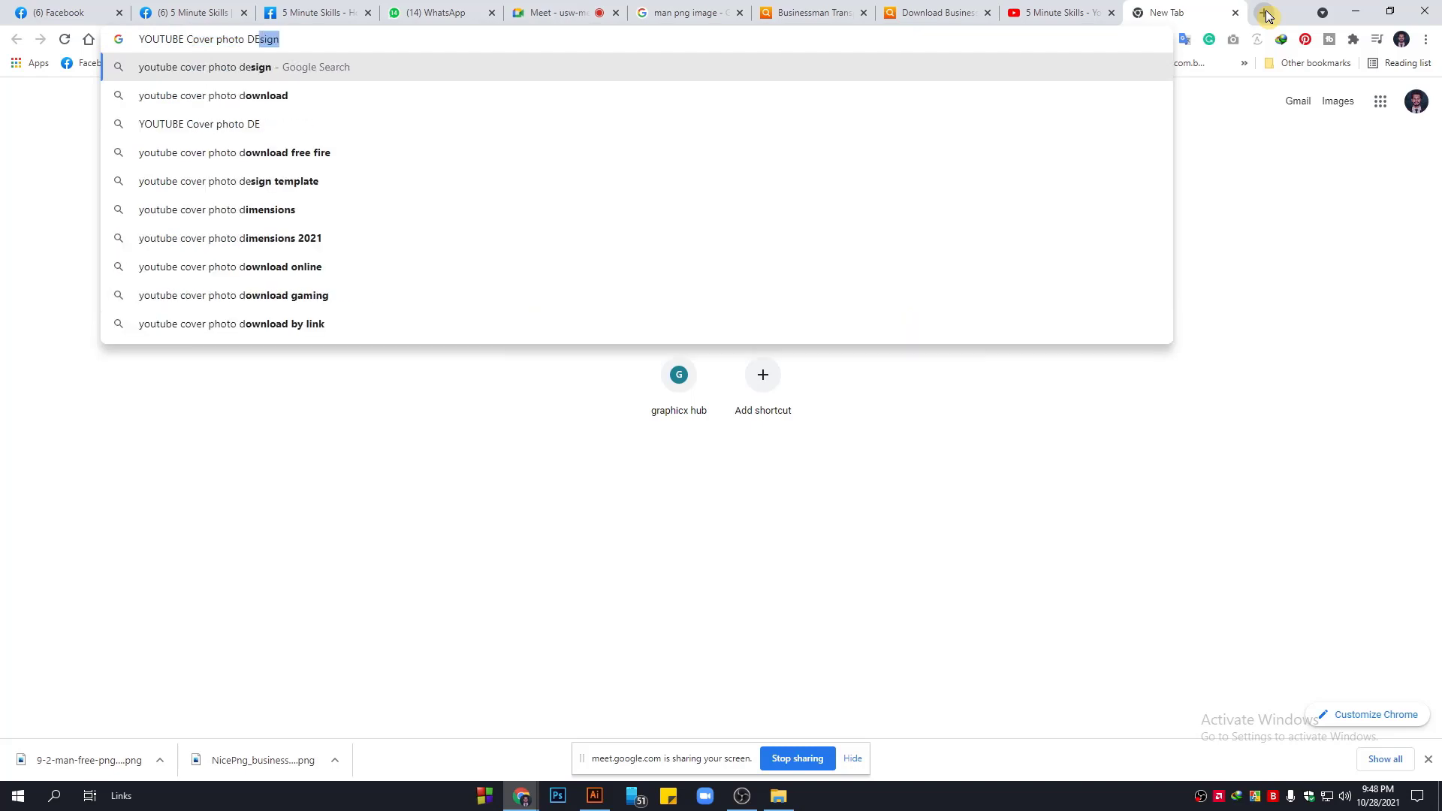
text(SIGN)
key(Return)
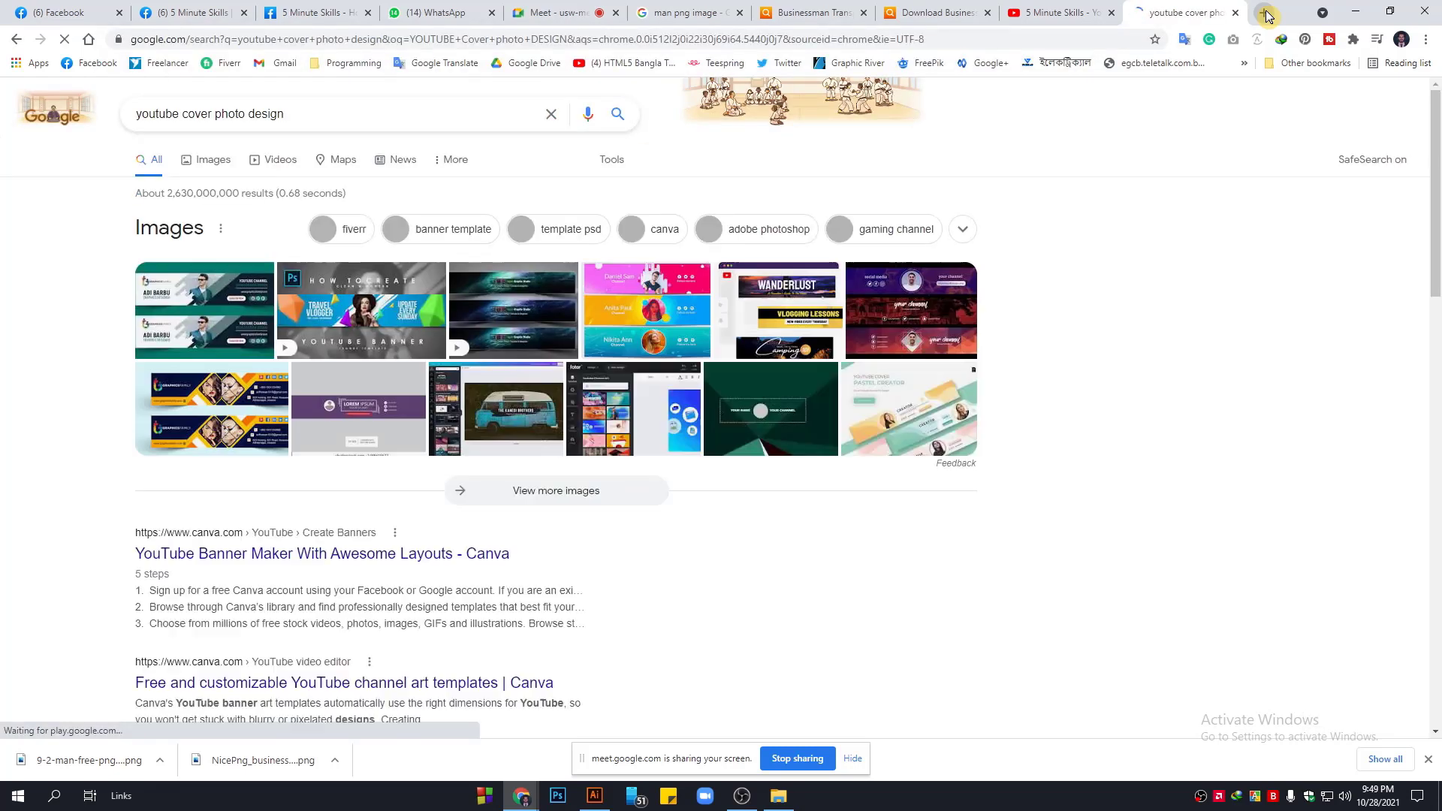
click(224, 161)
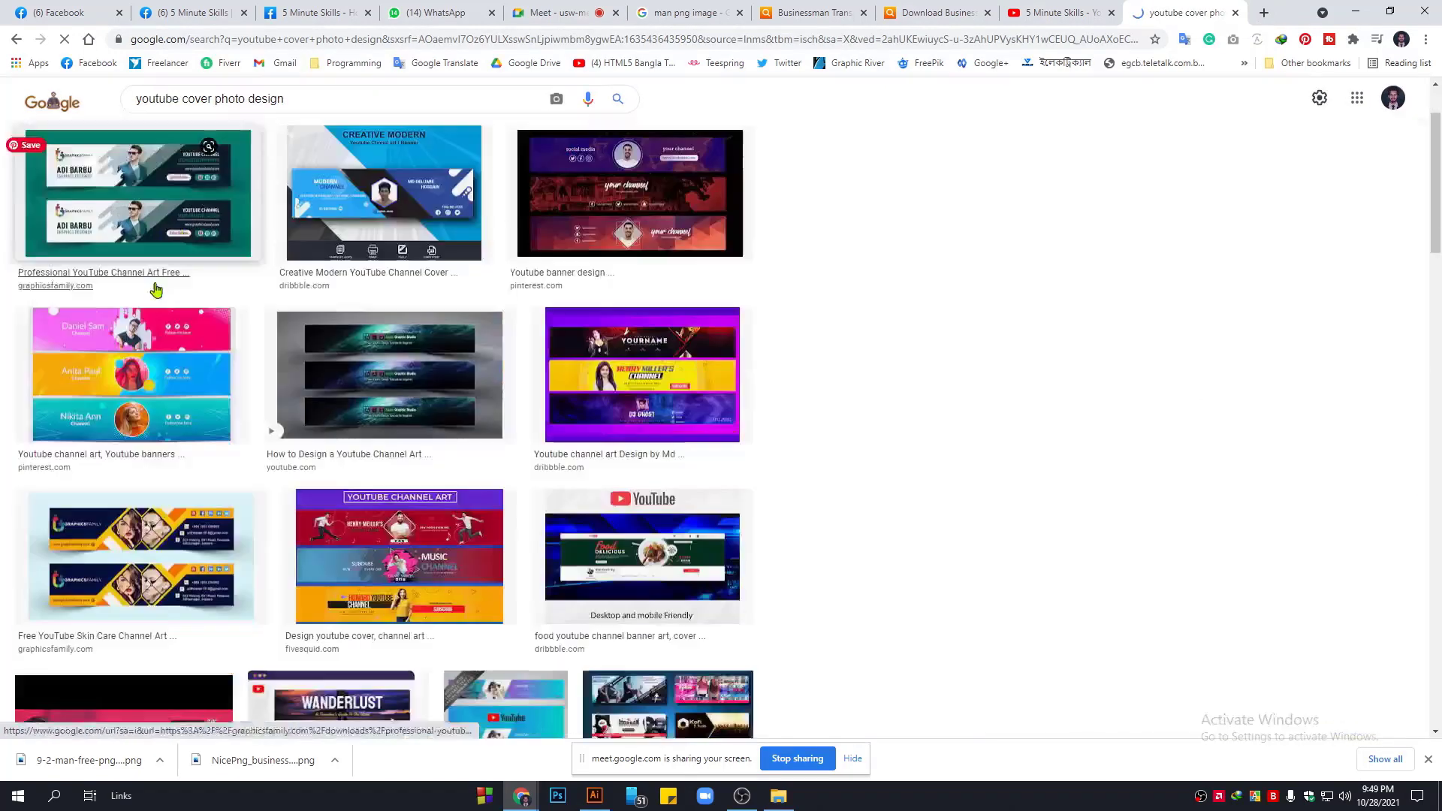
click(156, 289)
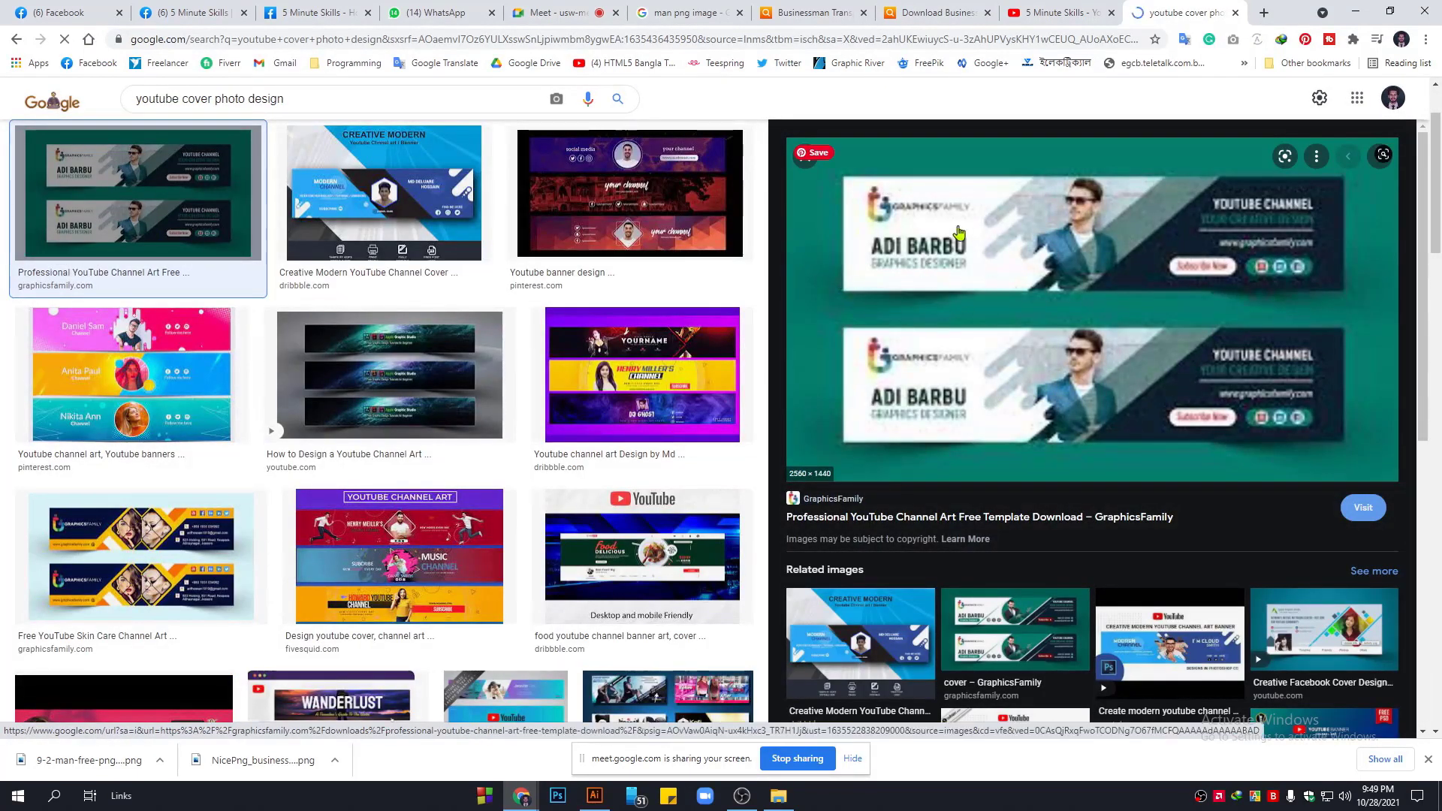
Switch back to Illustrator and deselect the artwork.
click(594, 795)
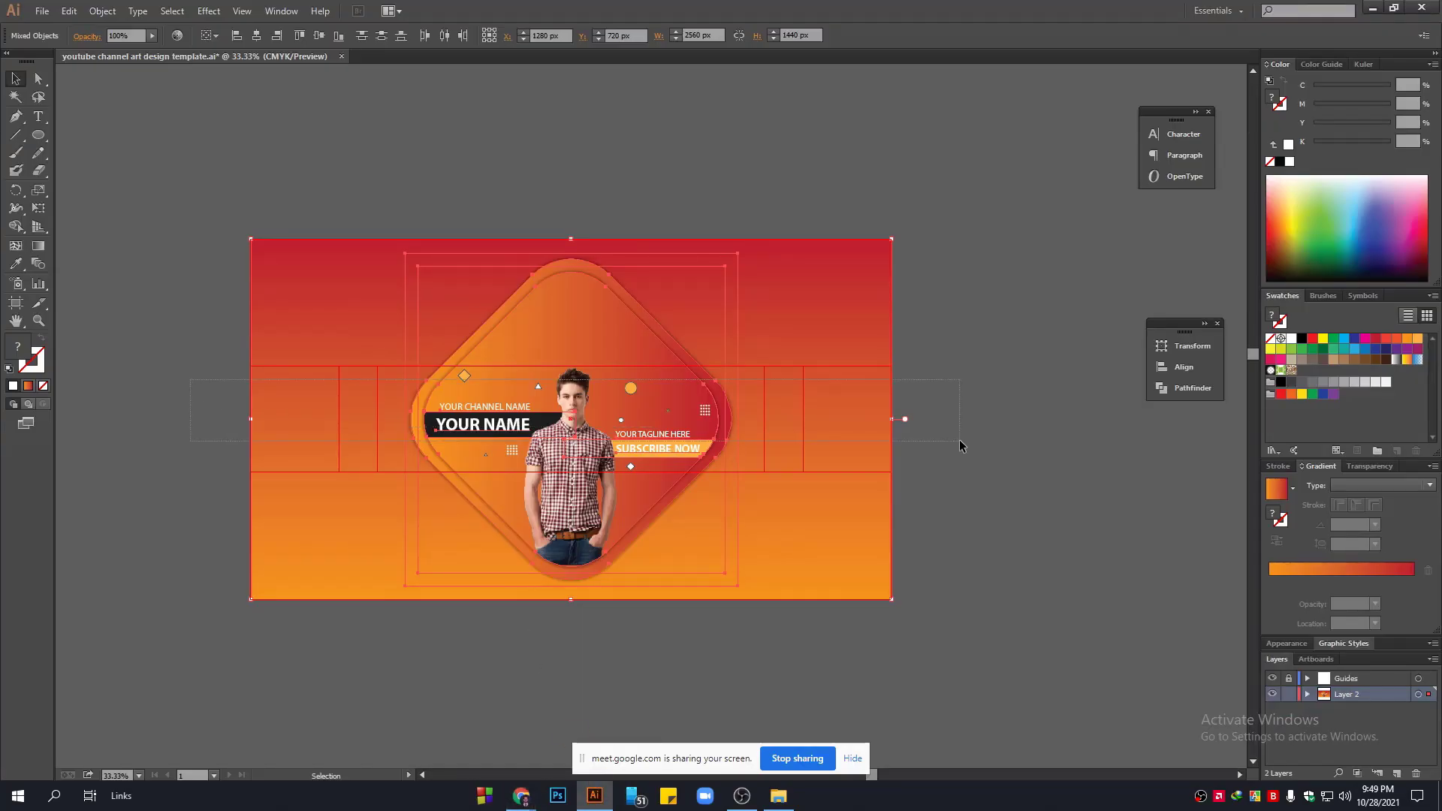
click(1016, 501)
drag(982, 449, 1059, 436)
Try to place a duplicate of the whole artwork above the artboard.
click(386, 278)
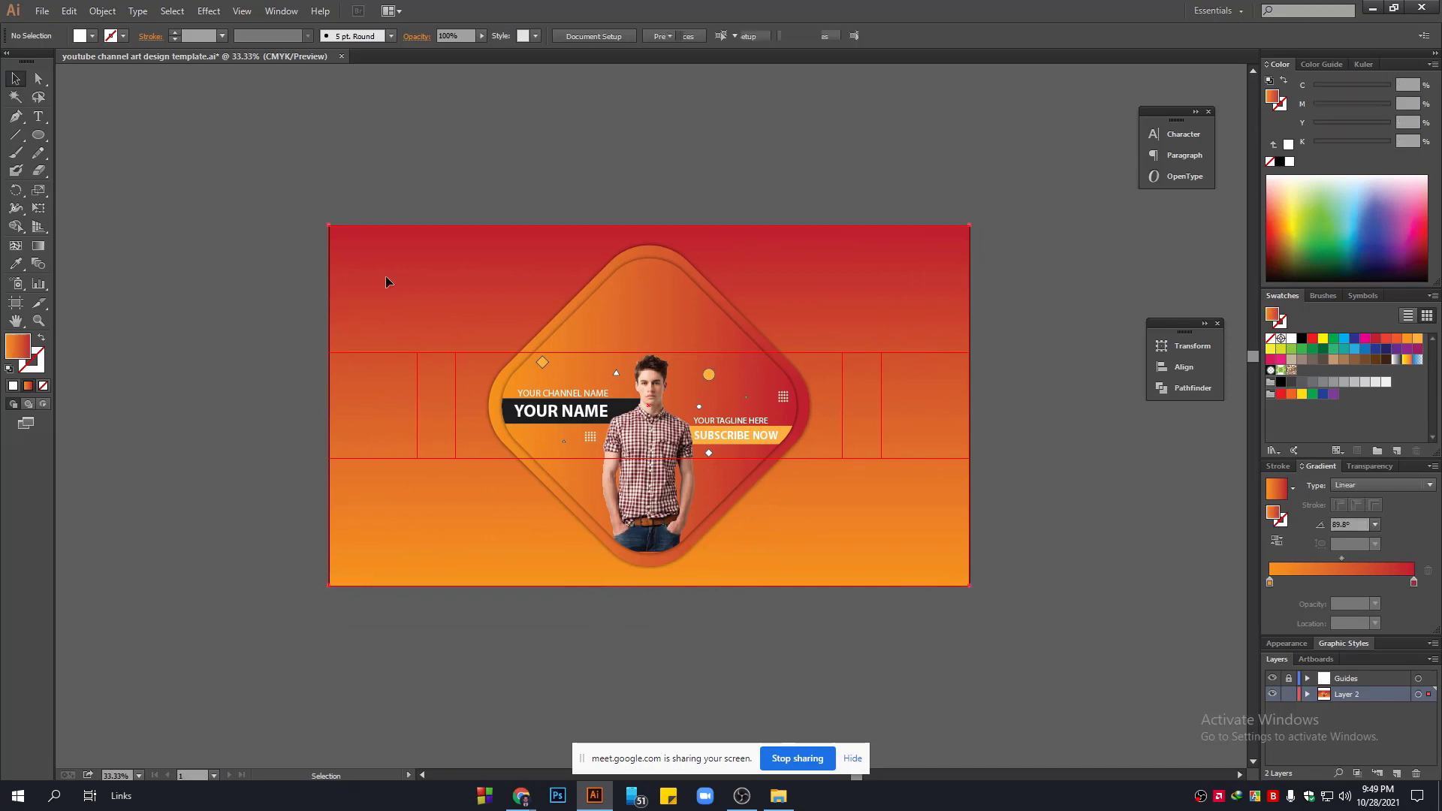
click(386, 279)
key(ctrl+a)
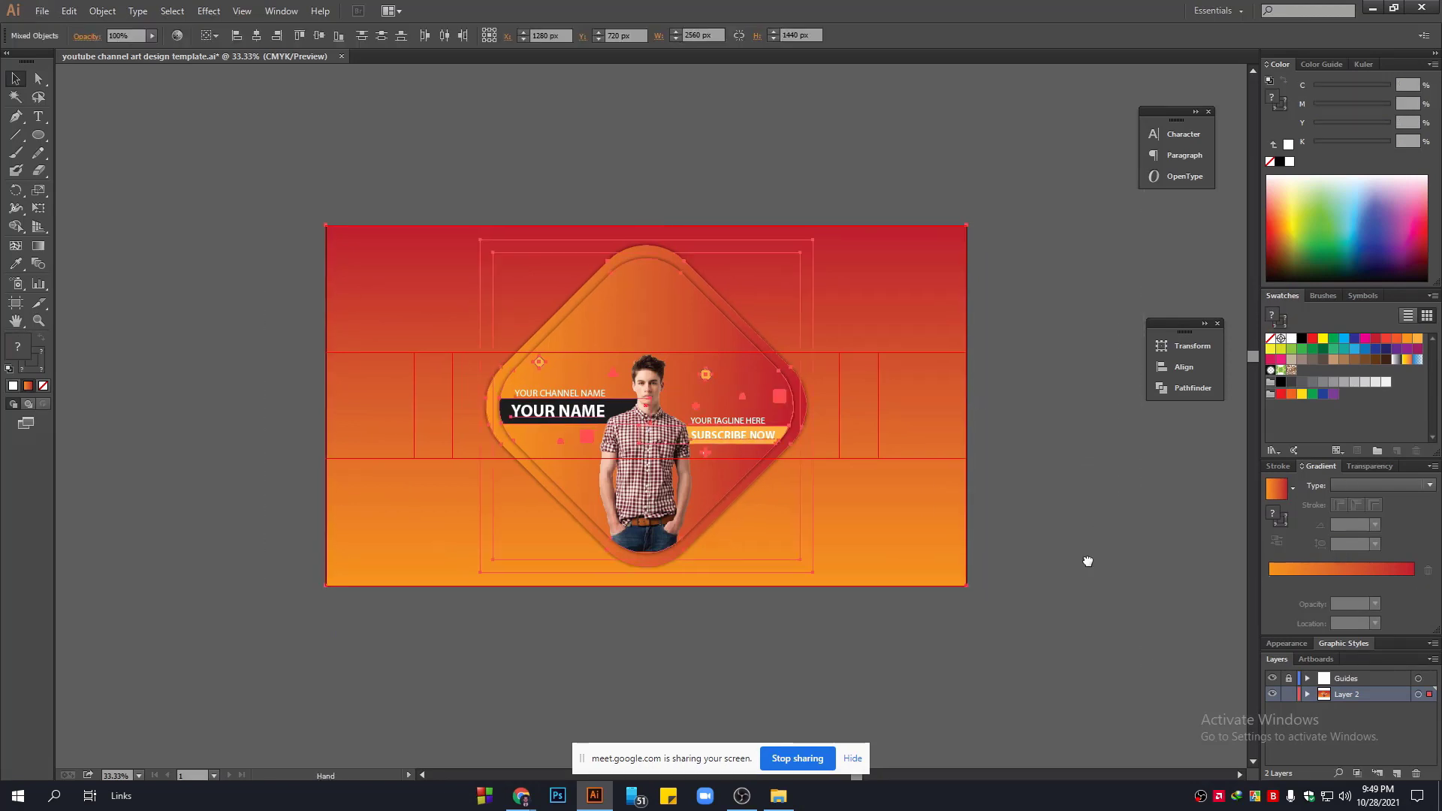
scroll(884, 623, up, 3)
drag(889, 690, 875, 233)
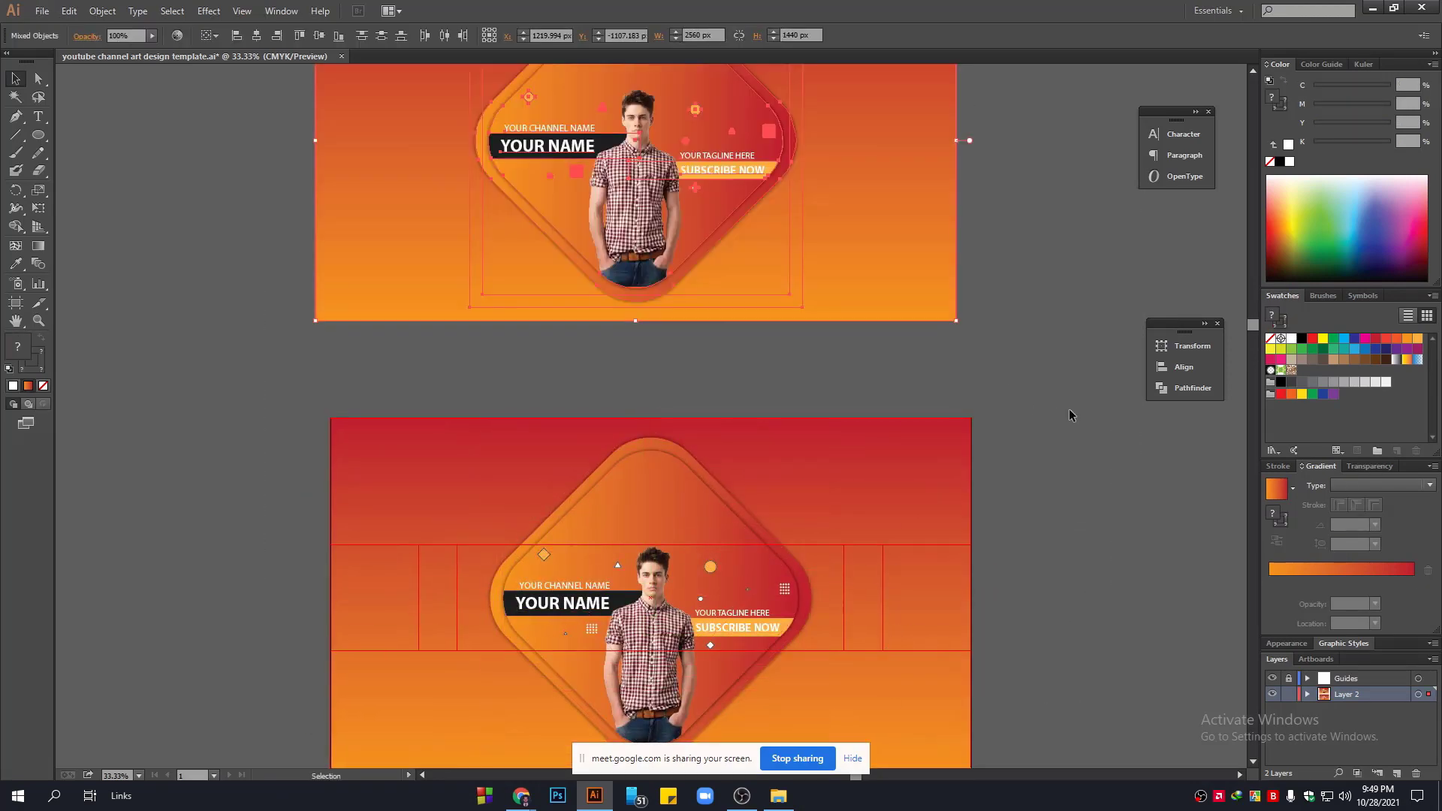
drag(1083, 721, 1083, 721)
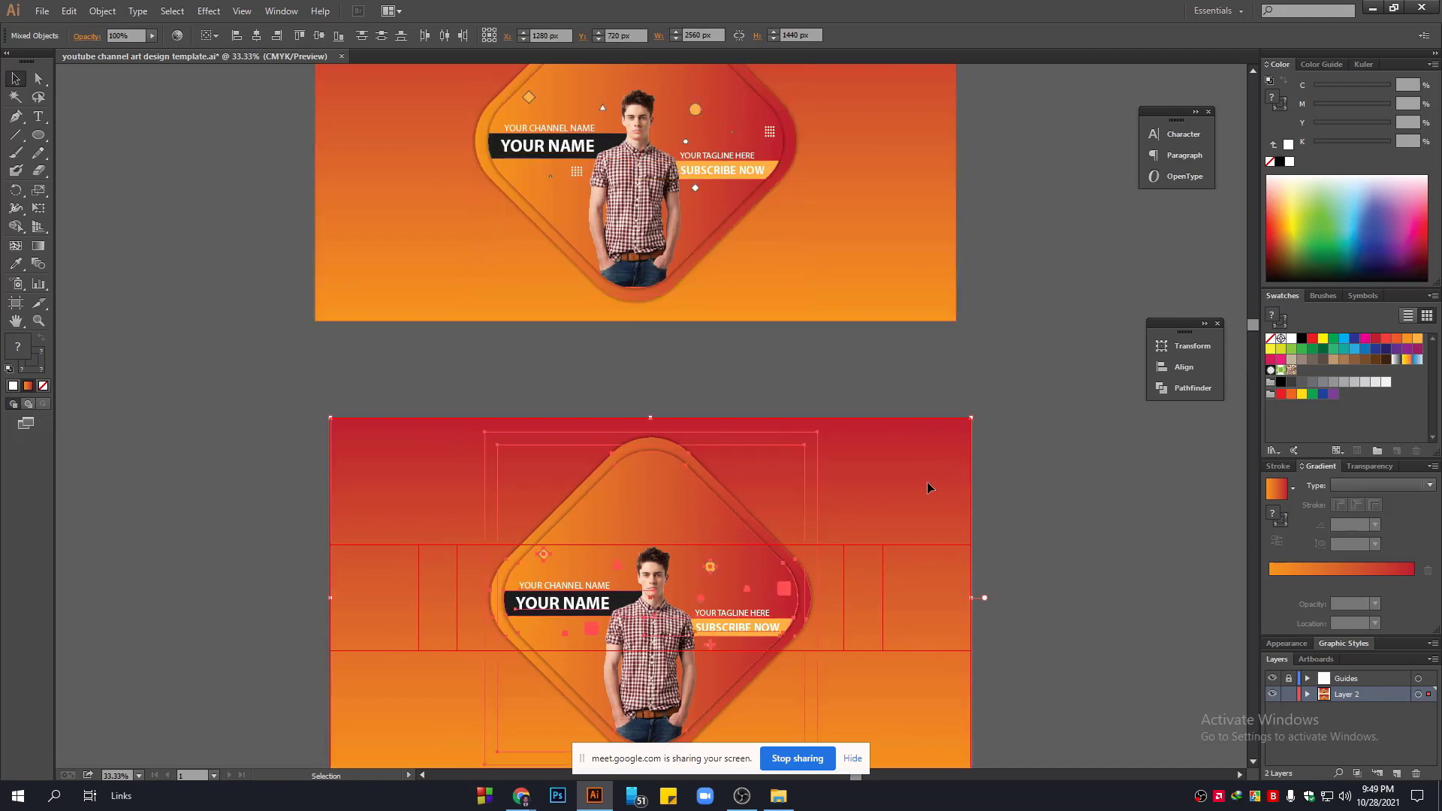
key(space)
drag(1011, 329, 1053, 243)
key(ctrl+z)
key(space)
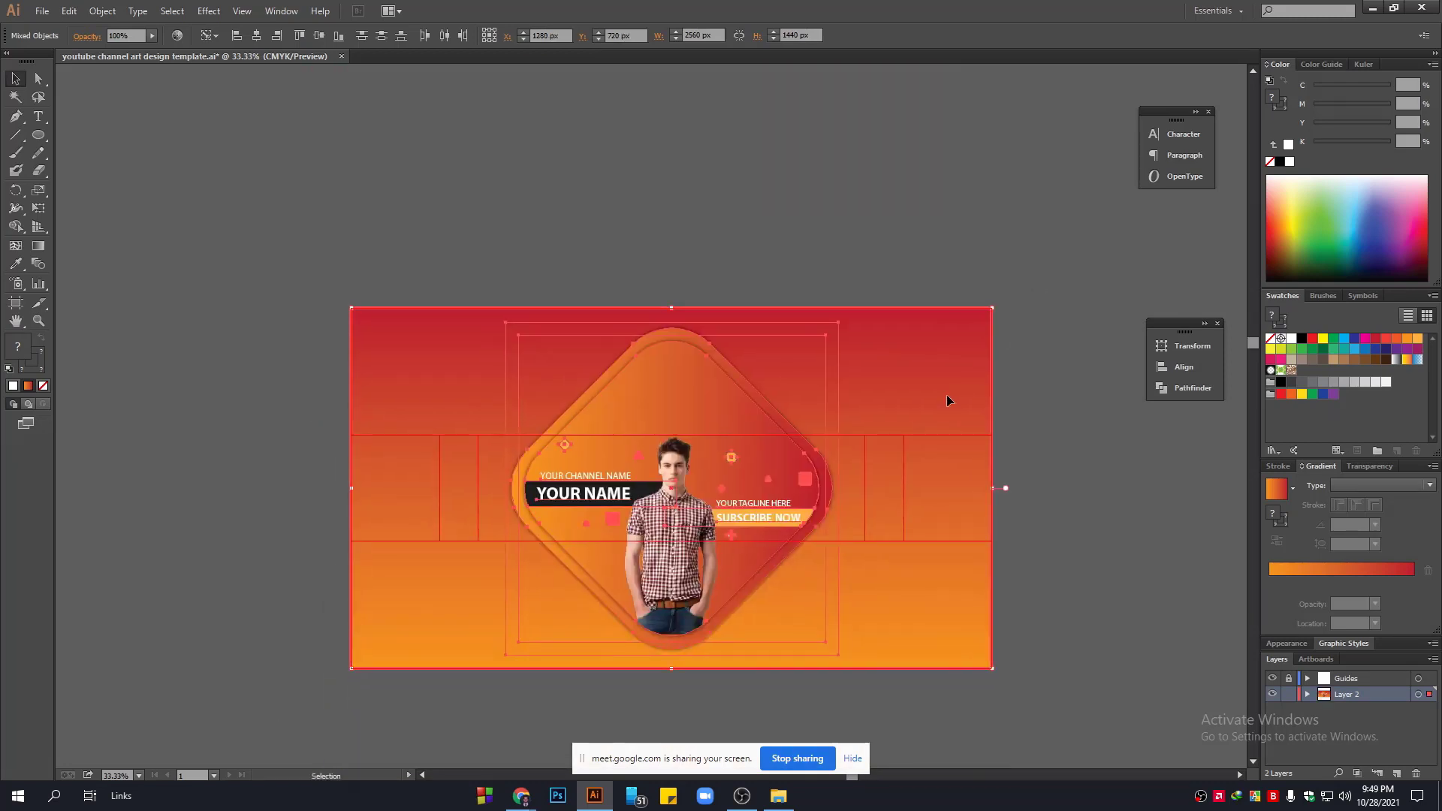
Try to lower the gradient background's upper edge to the guide and to move the background rectangle.
key(v)
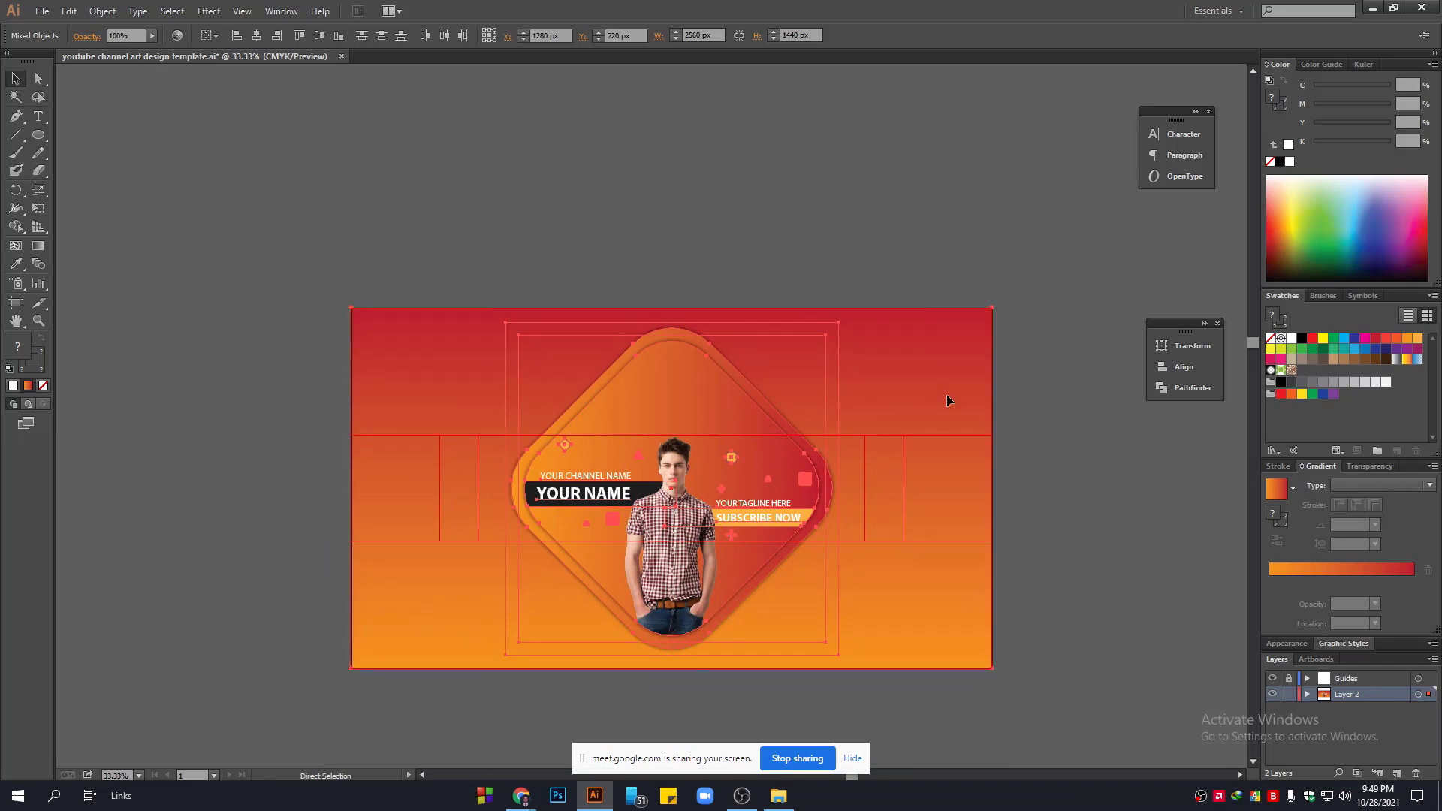
drag(673, 309, 675, 430)
key(ctrl+z)
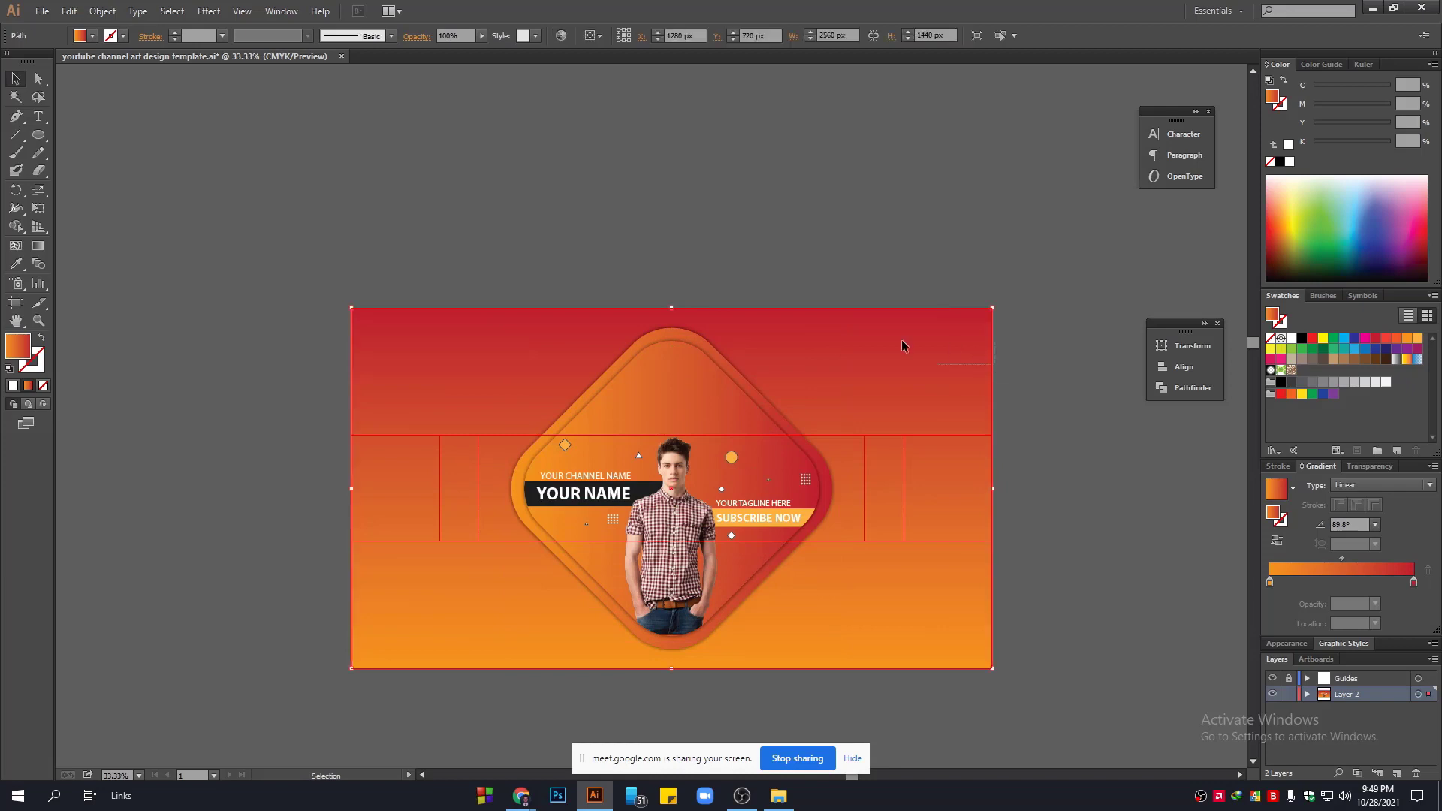
click(1034, 304)
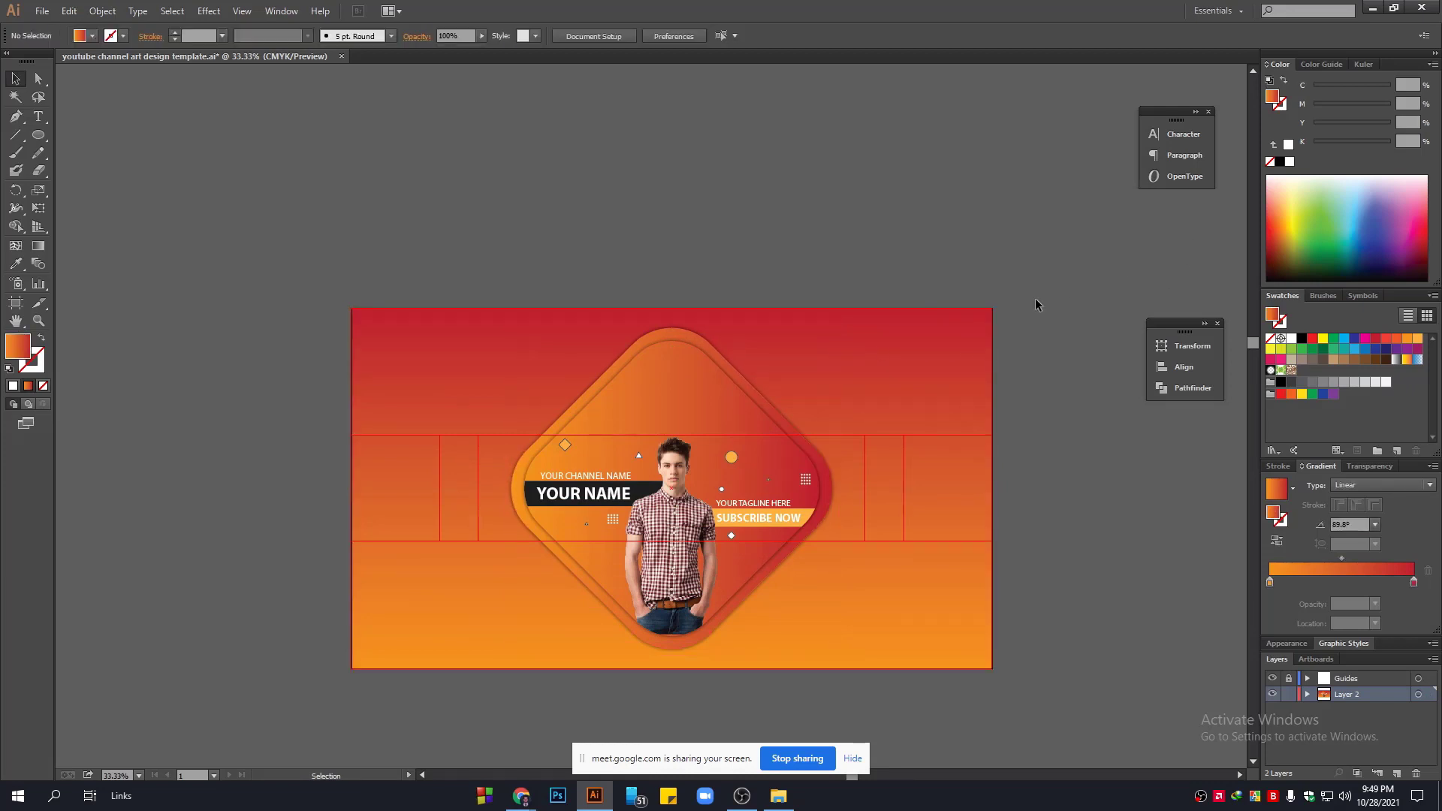
drag(906, 356, 609, 268)
key(ctrl+z)
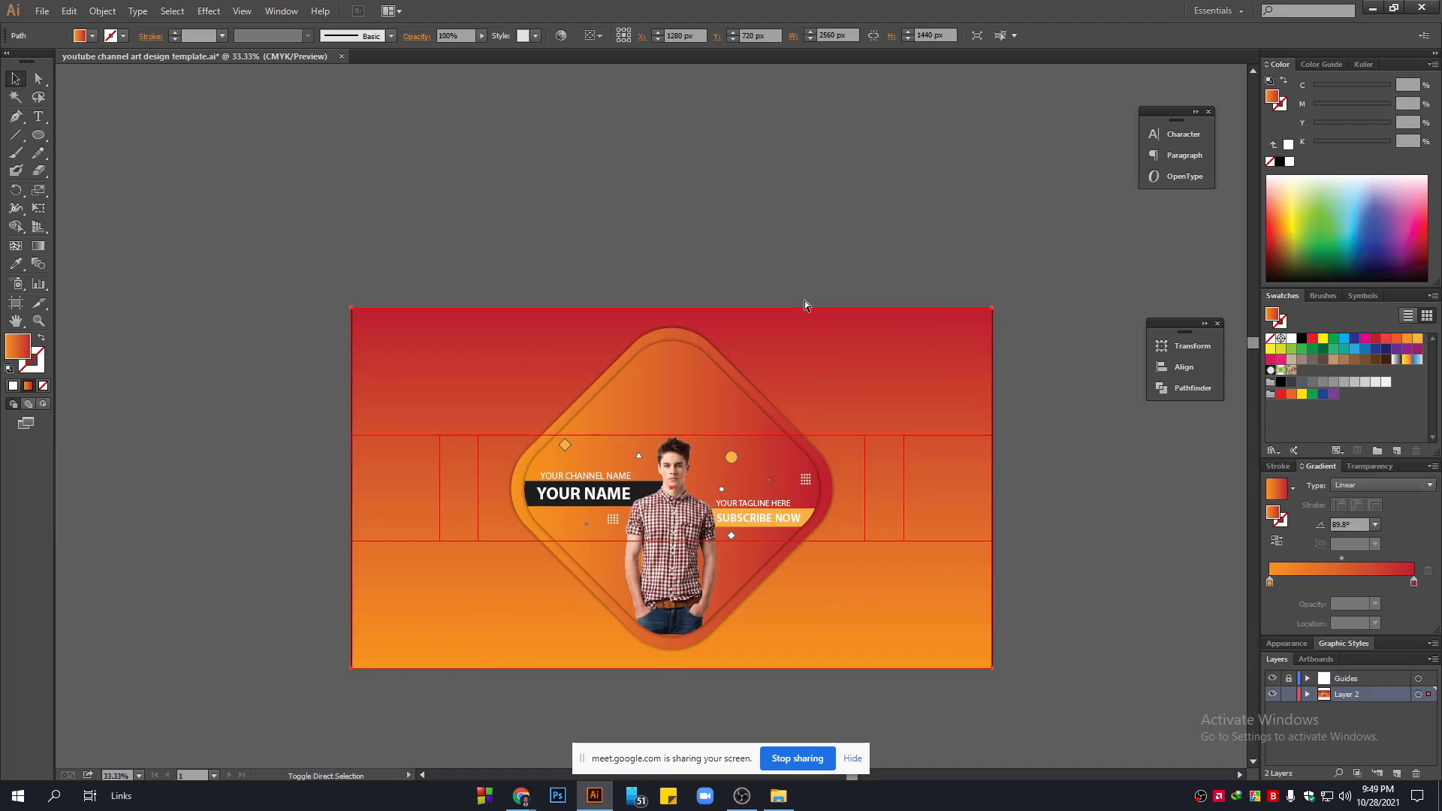
Bring a copy of the gradient background to the front, shorten it to the band between the horizontal guides and select all artwork.
key(ctrl+shift+])
drag(671, 308, 654, 434)
drag(986, 600, 1022, 685)
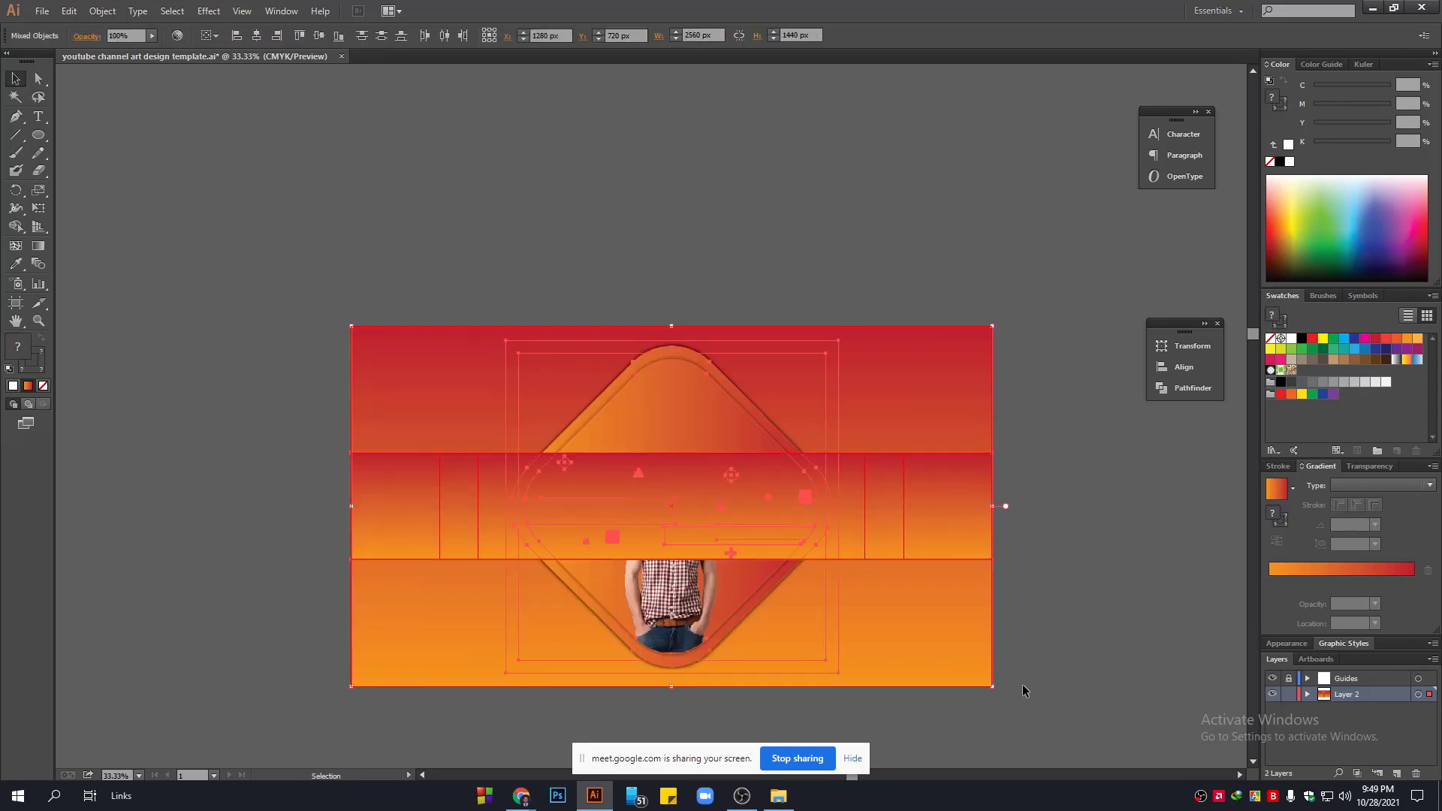
Duplicate the whole artwork above the artboard and delete the gradient band covering the middle of the original.
scroll(1006, 668, up, 2)
drag(825, 576, 808, 131)
click(886, 597)
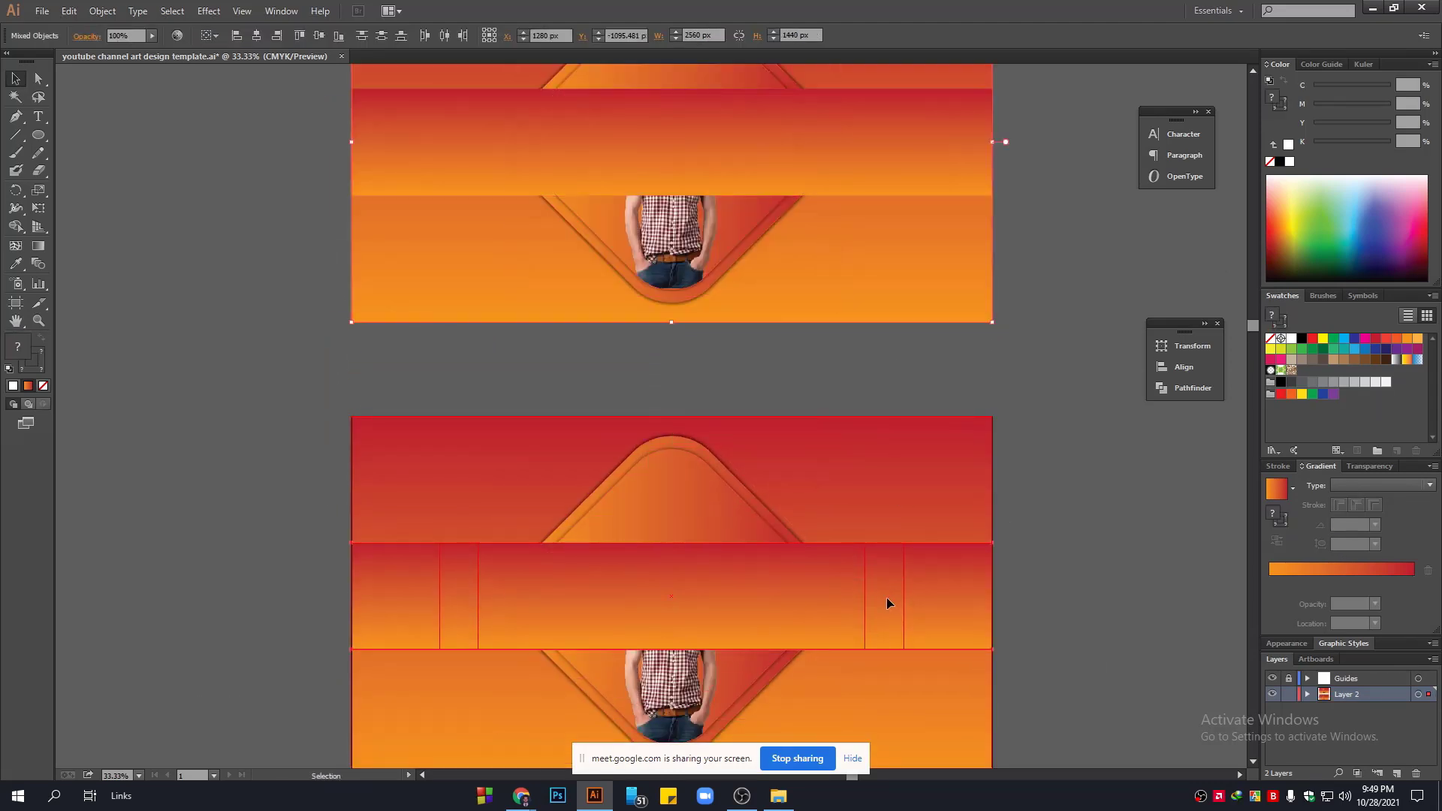
key(Delete)
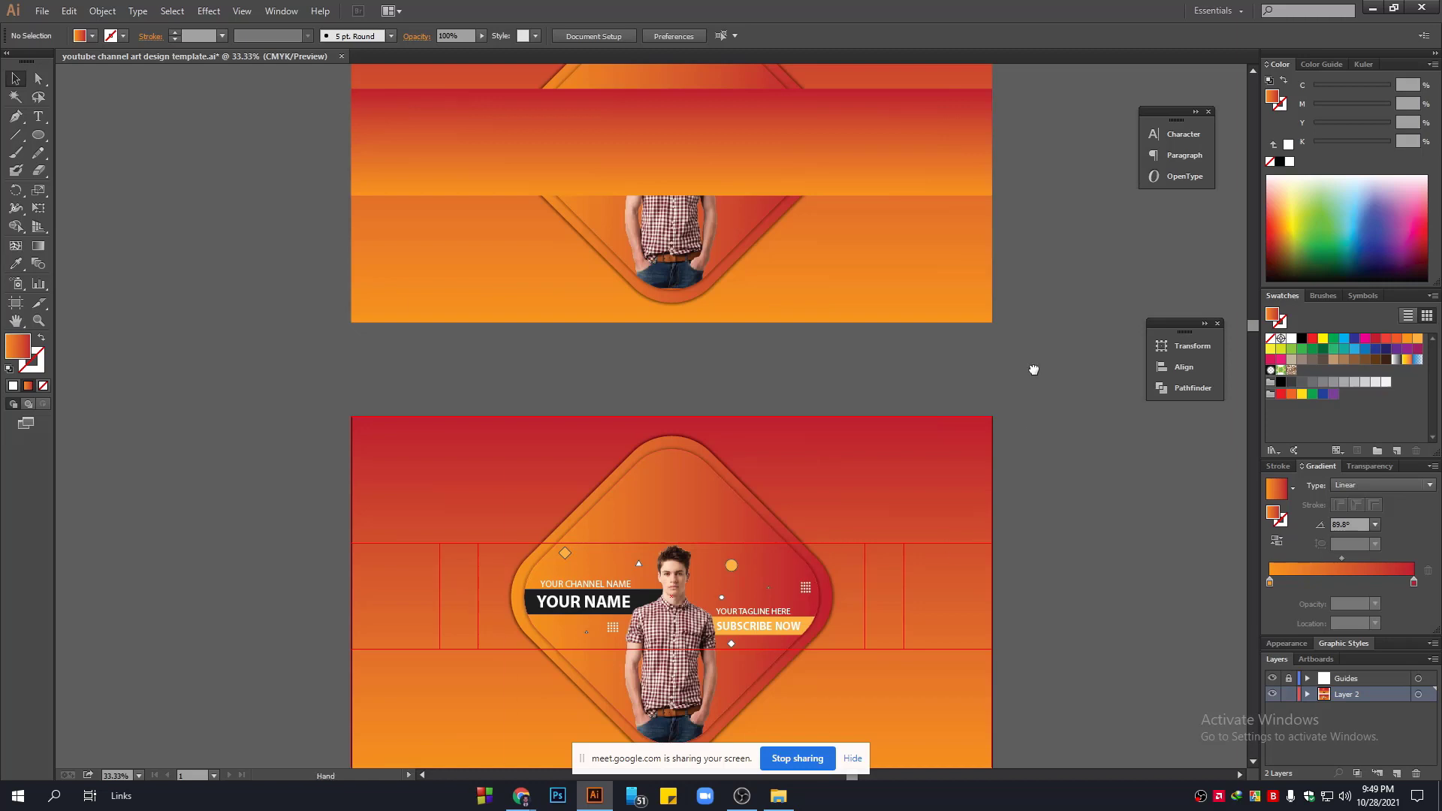
Select the gradient band that covers the middle of the duplicated artwork.
drag(1033, 369, 997, 643)
scroll(567, 438, up, 1)
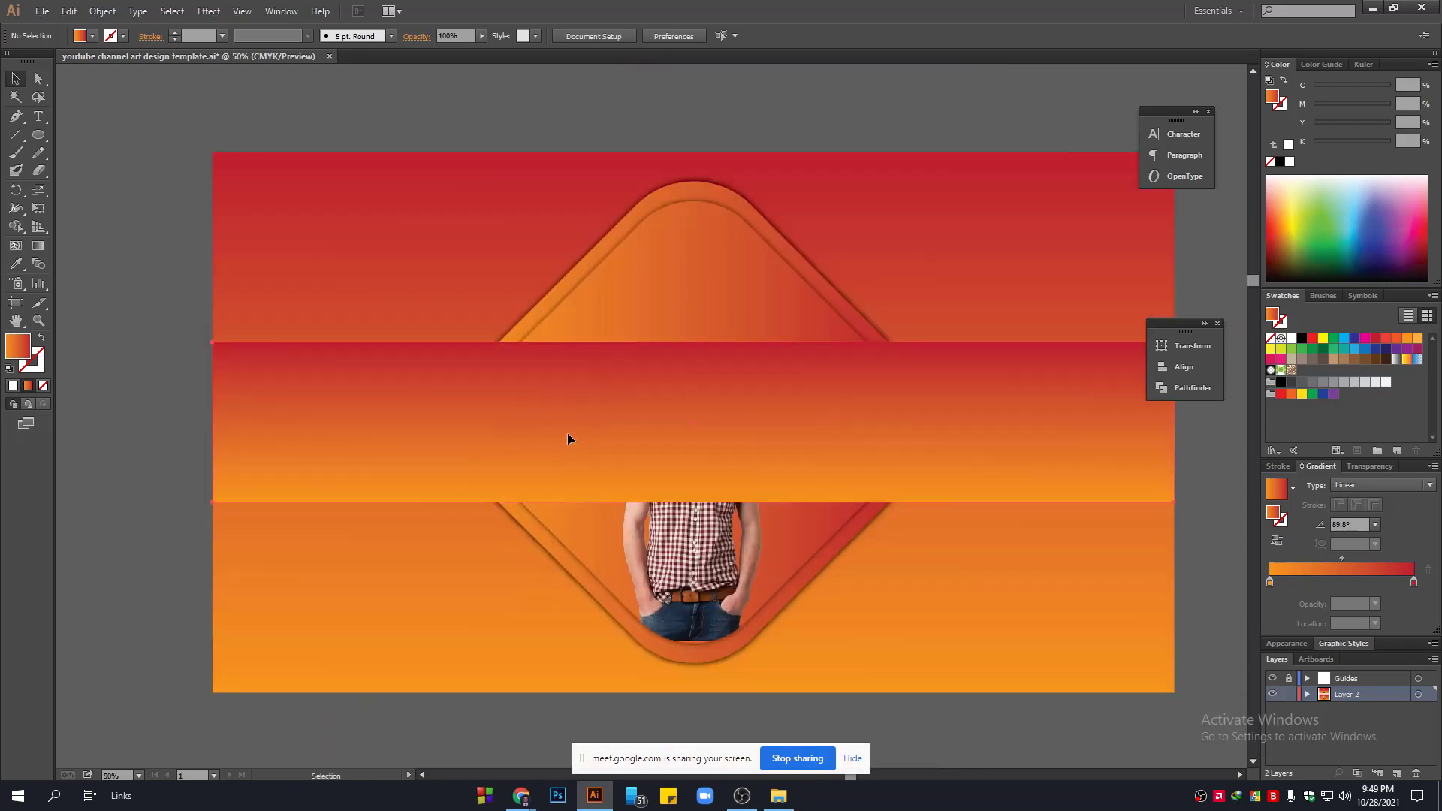
click(568, 438)
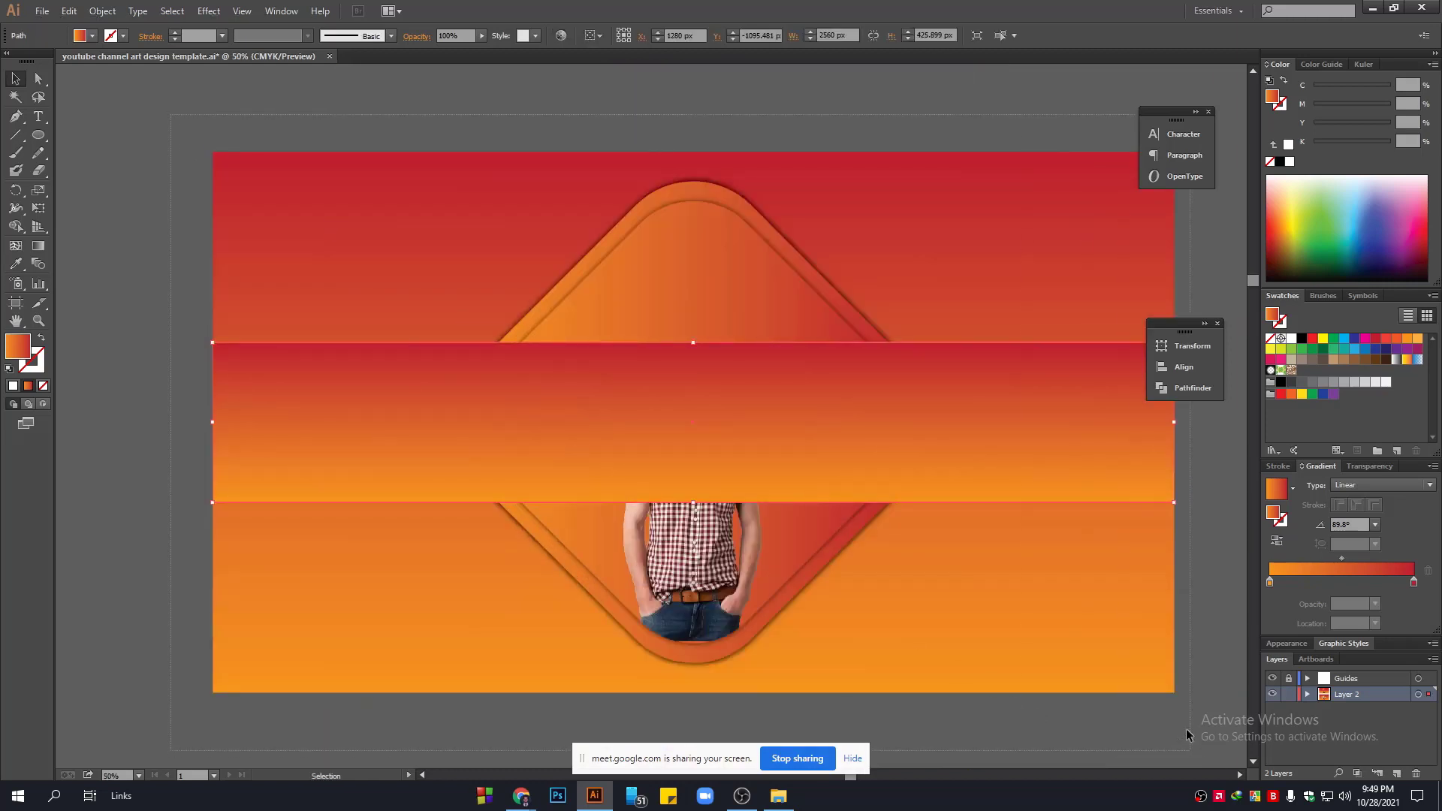
key(ctrl+a)
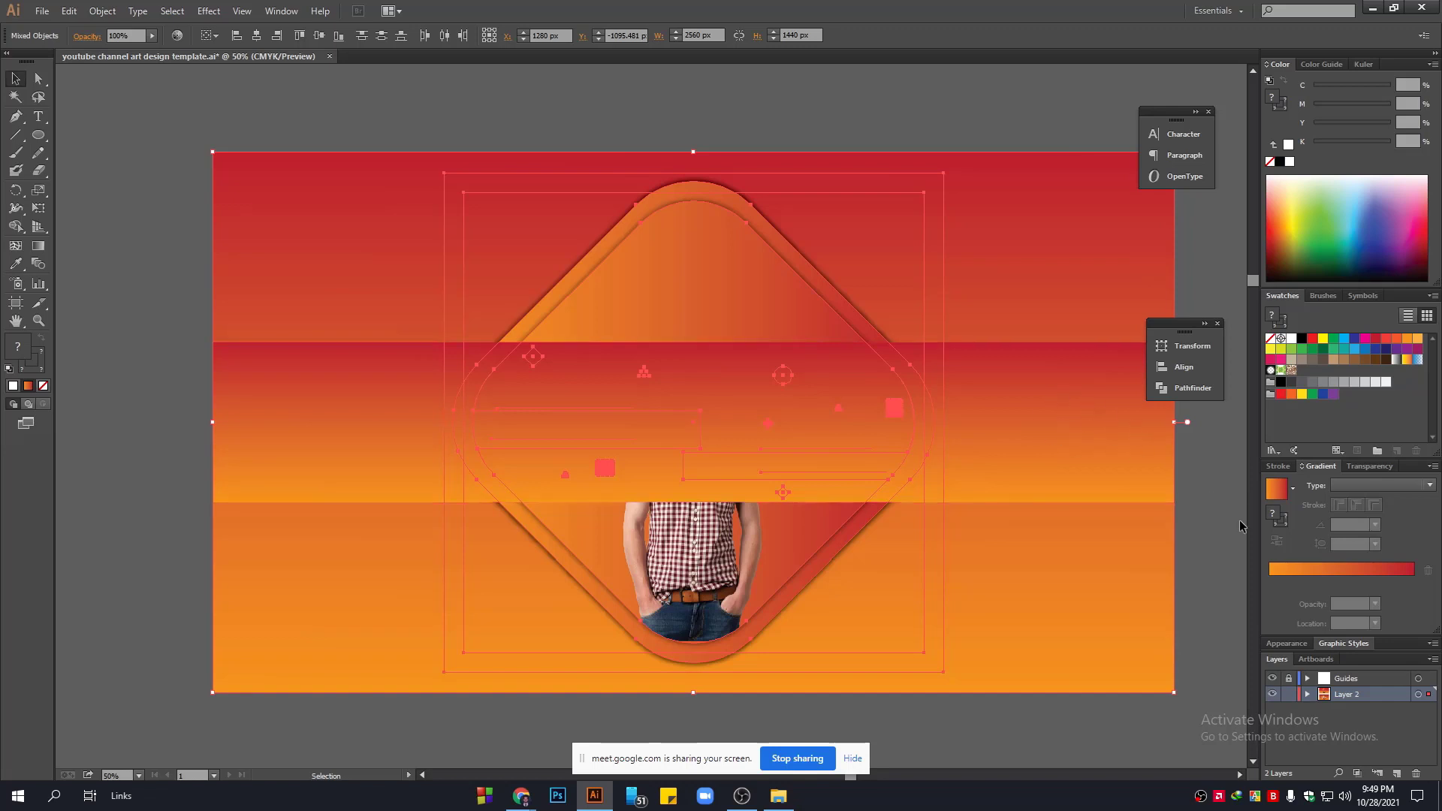
key(a)
key(v)
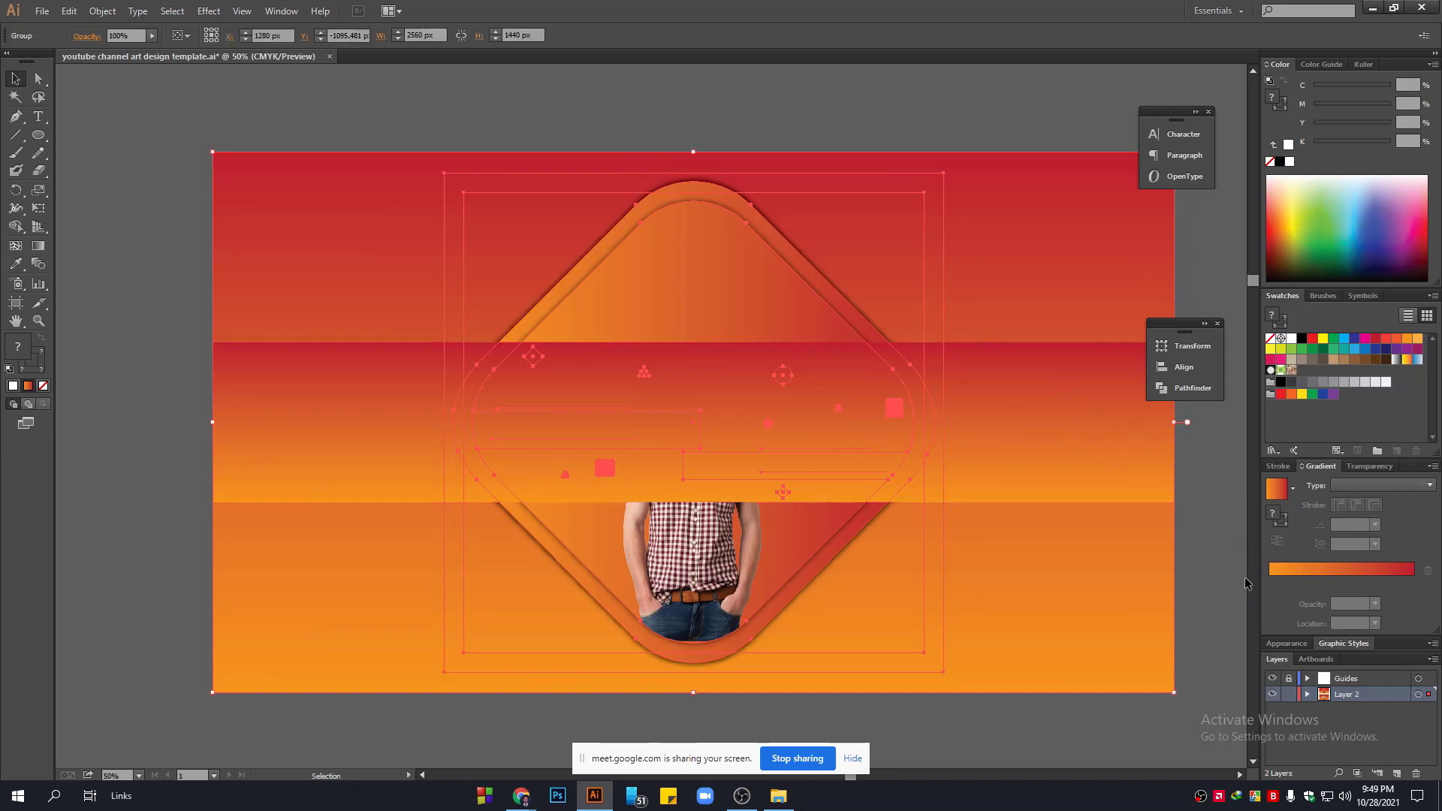
click(1056, 438)
Switch to the Google Meet tab in Chrome, admit the waiting participant to the call and return to Illustrator.
click(529, 803)
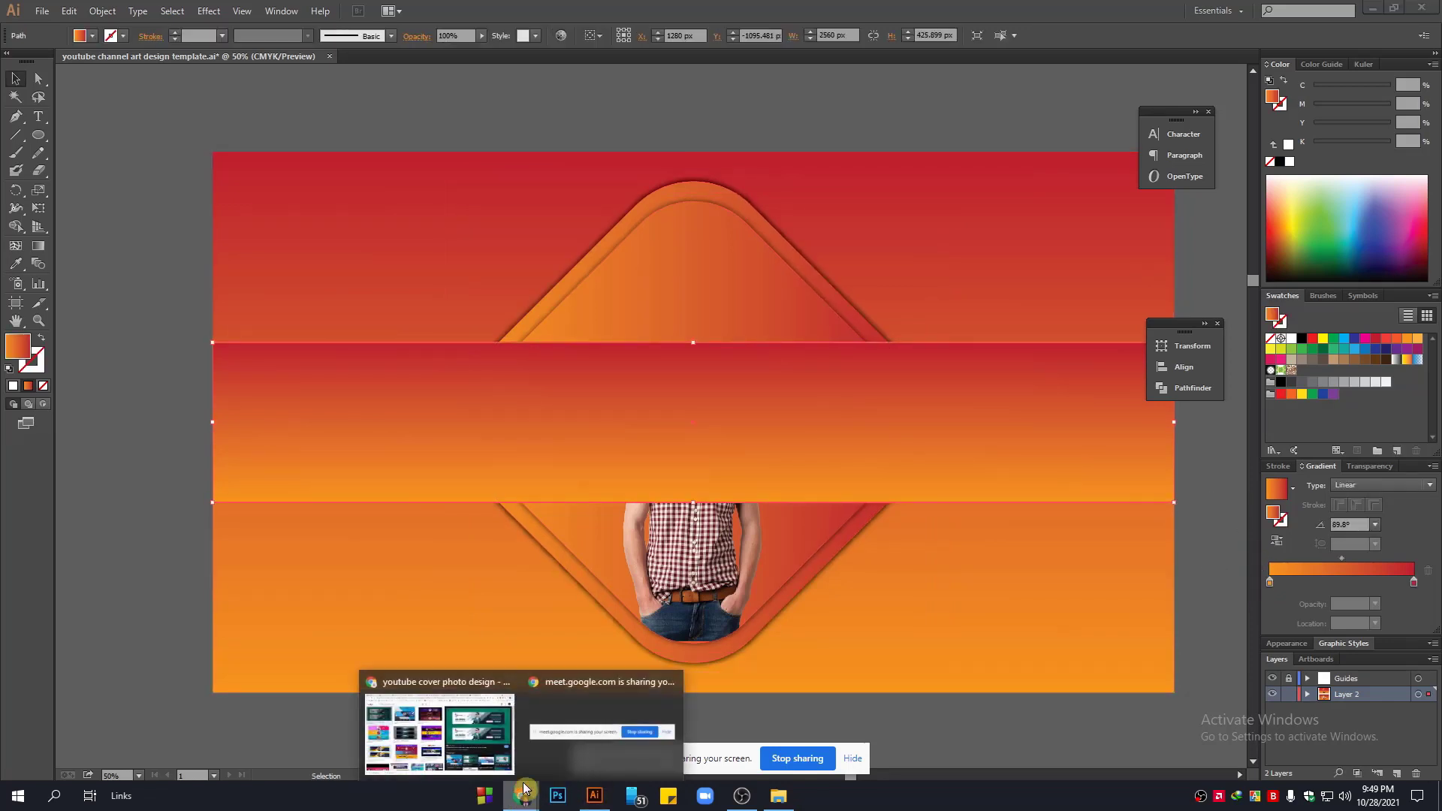
click(464, 715)
click(570, 9)
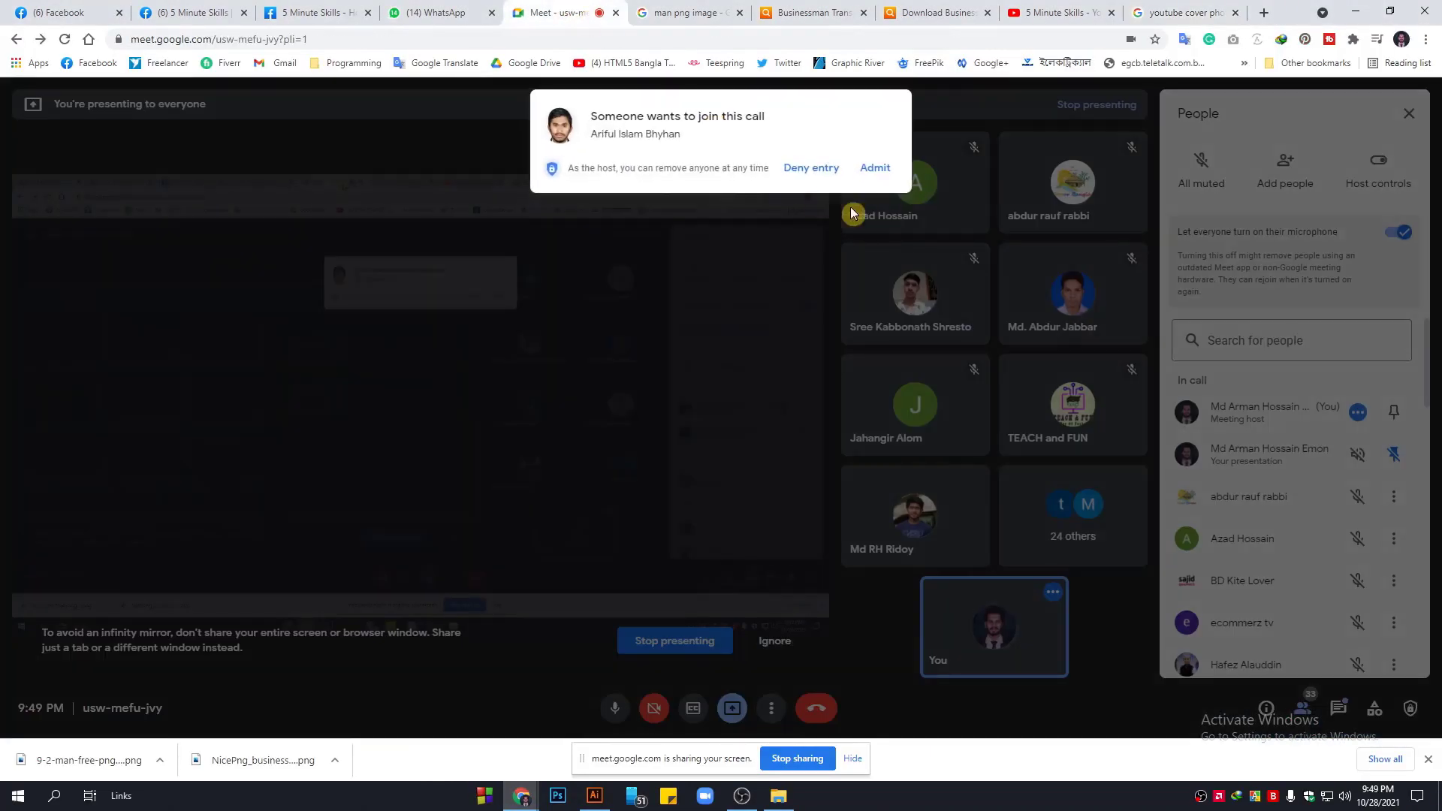
click(873, 167)
click(596, 798)
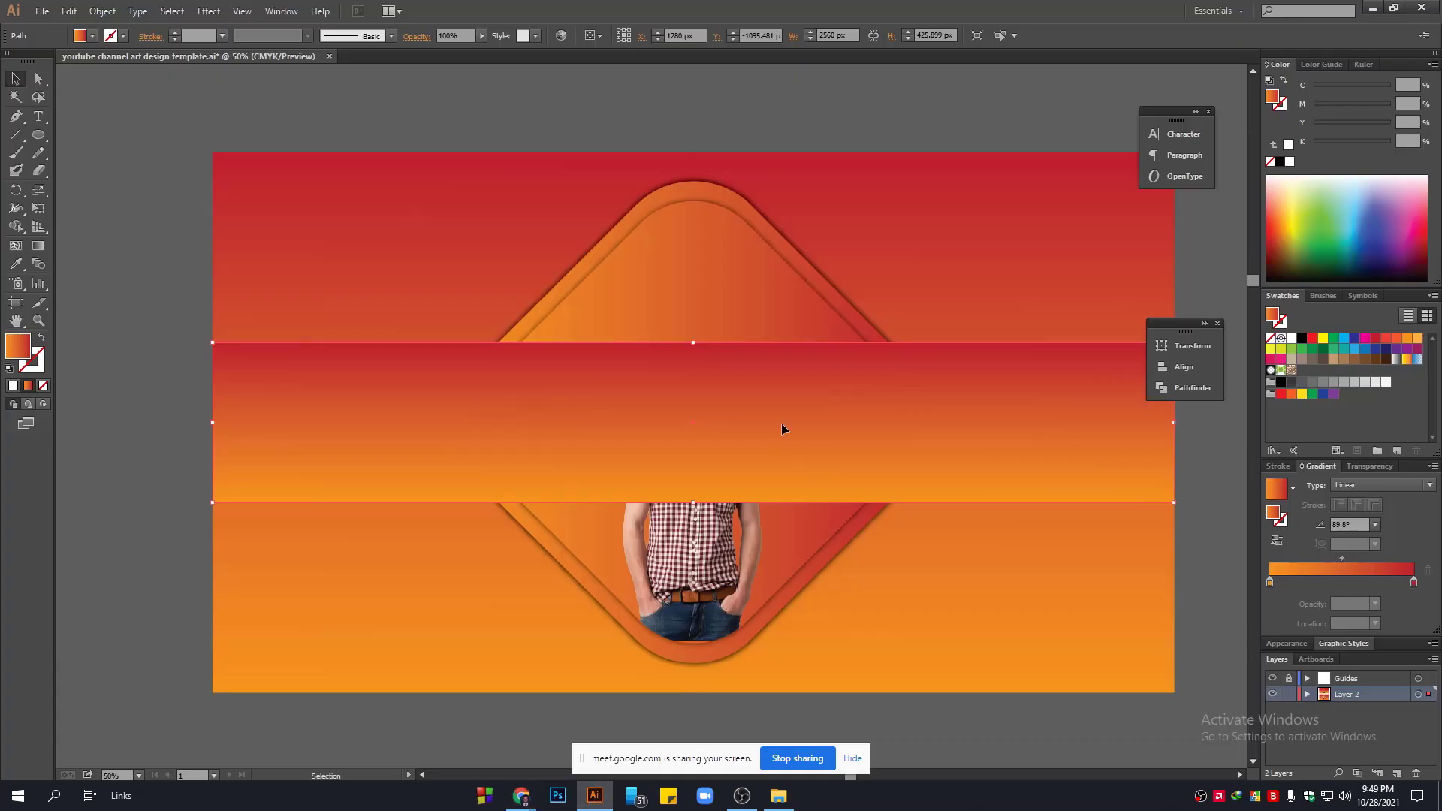
Swap the band's fill and stroke, then use its outline as a clipping mask to crop the whole duplicate.
click(43, 340)
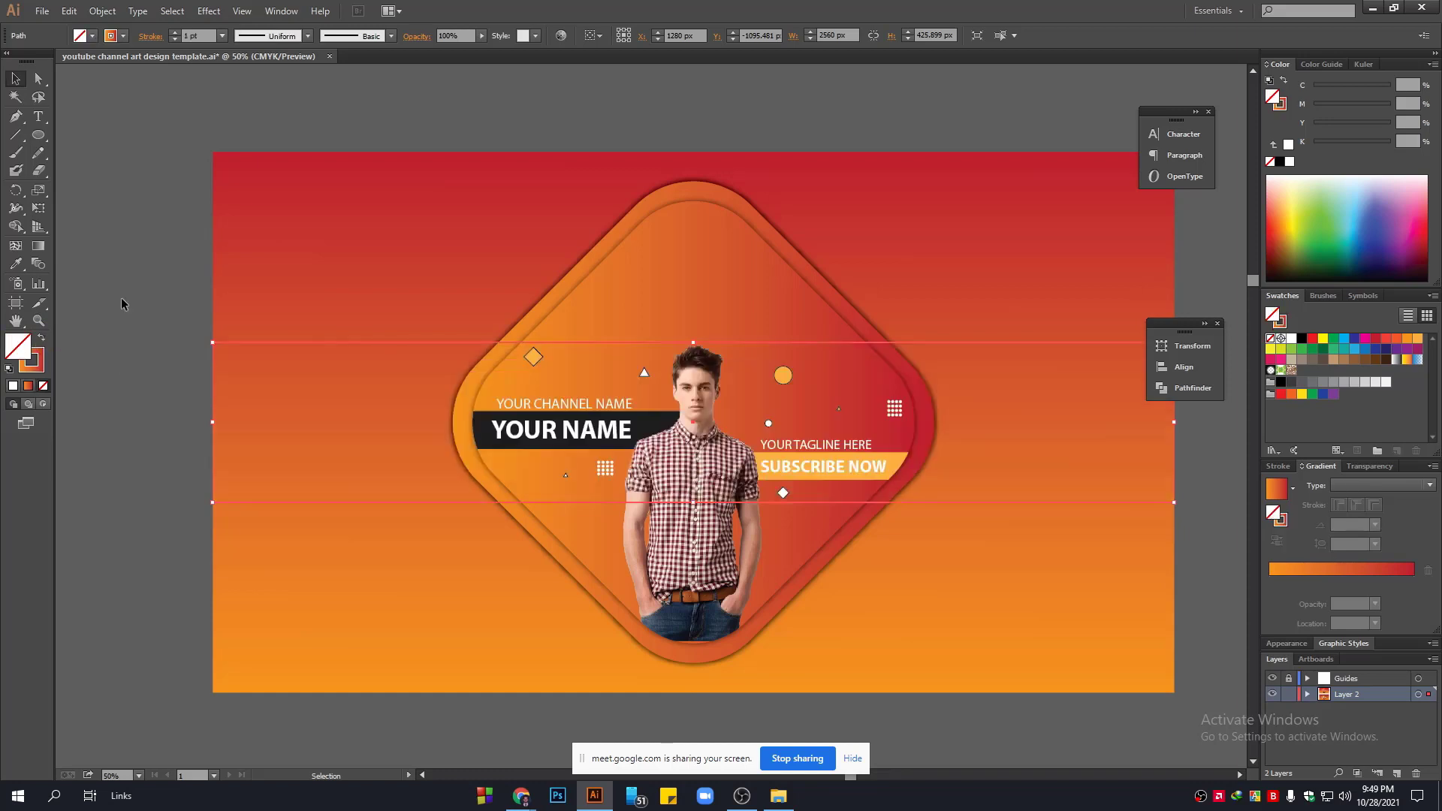
key(ctrl+a)
right_click(436, 415)
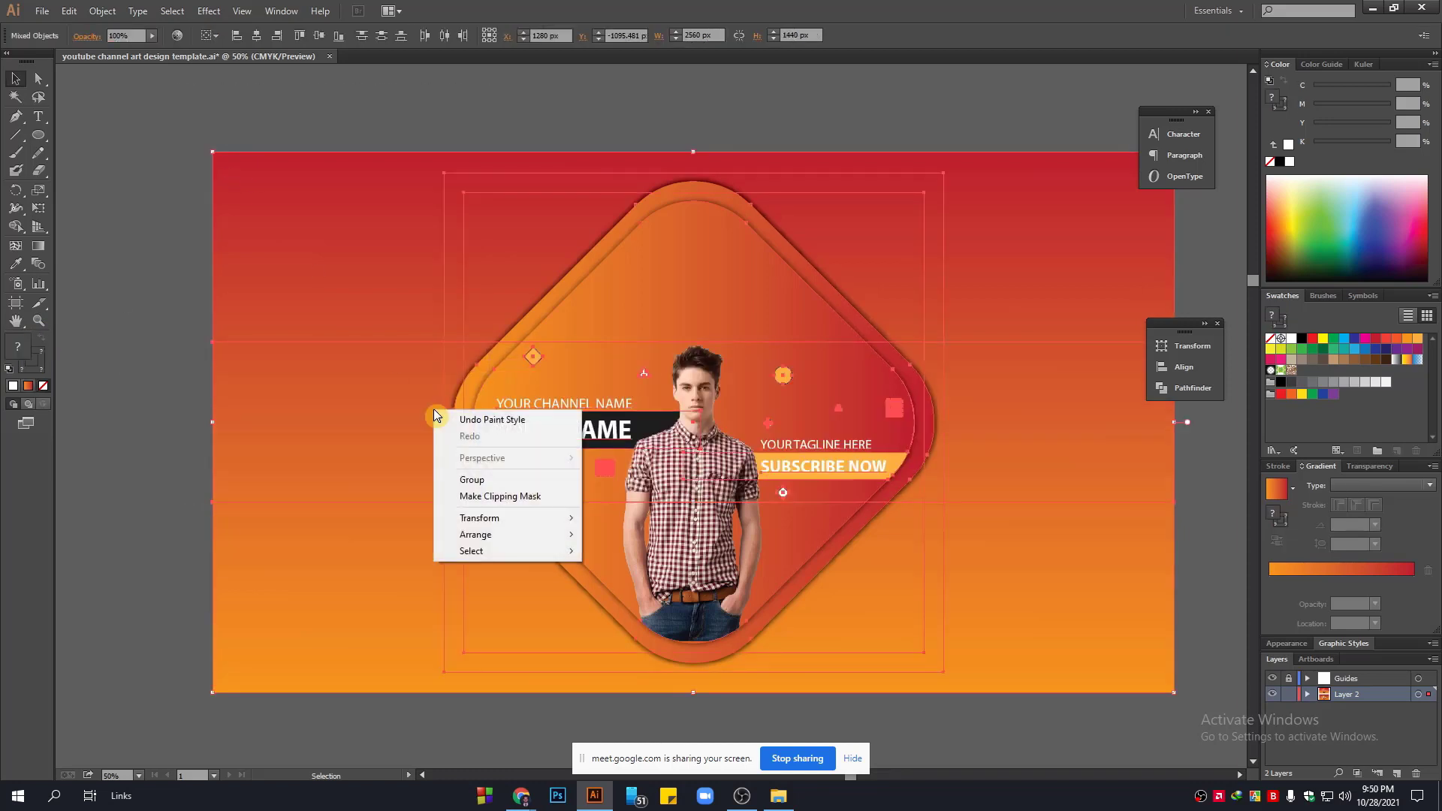
click(473, 496)
click(609, 649)
drag(749, 678, 645, 631)
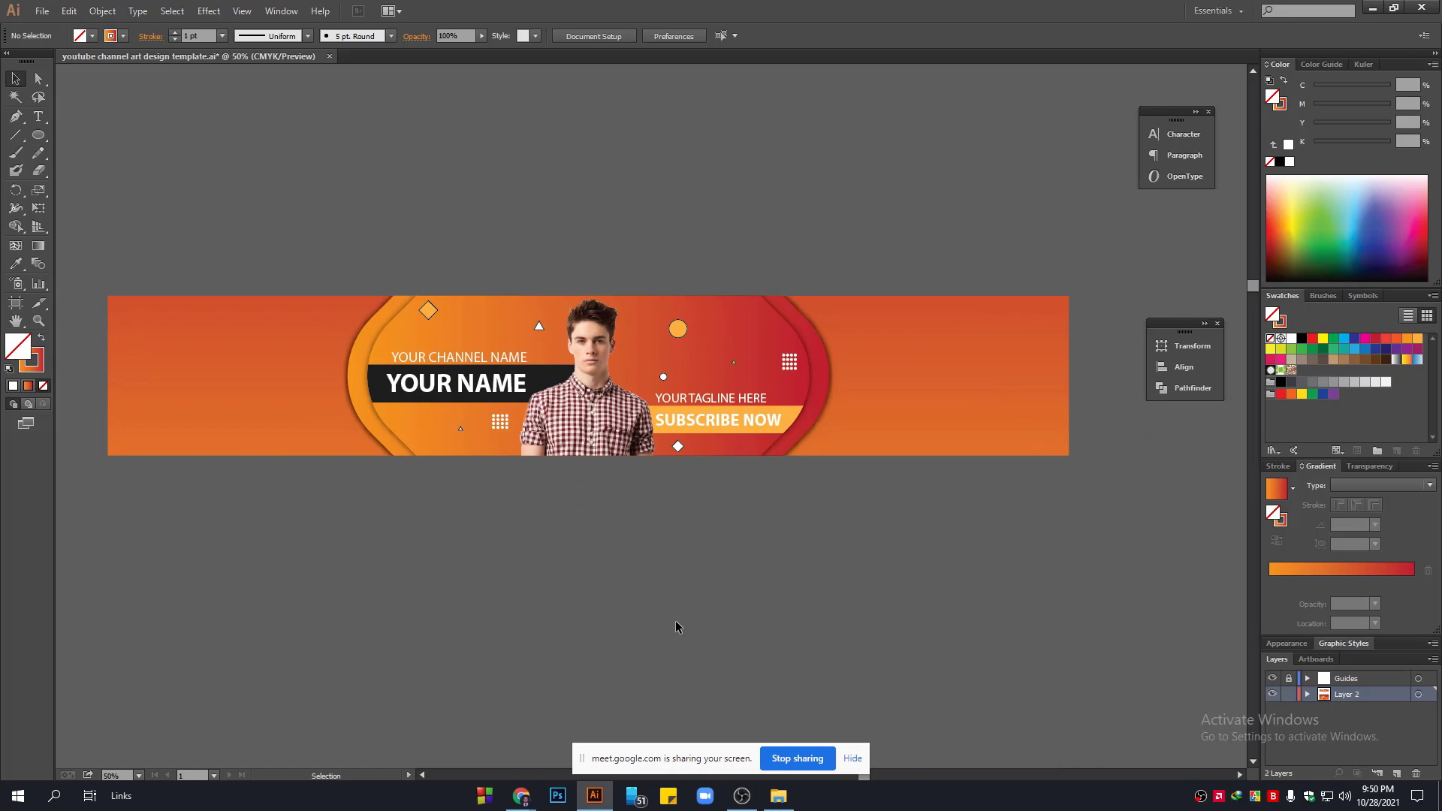
Add a wide new artboard around the cropped banner with the Artboard tool.
alt+scroll(675, 627, down, 1)
scroll(229, 465, down, 1)
click(16, 303)
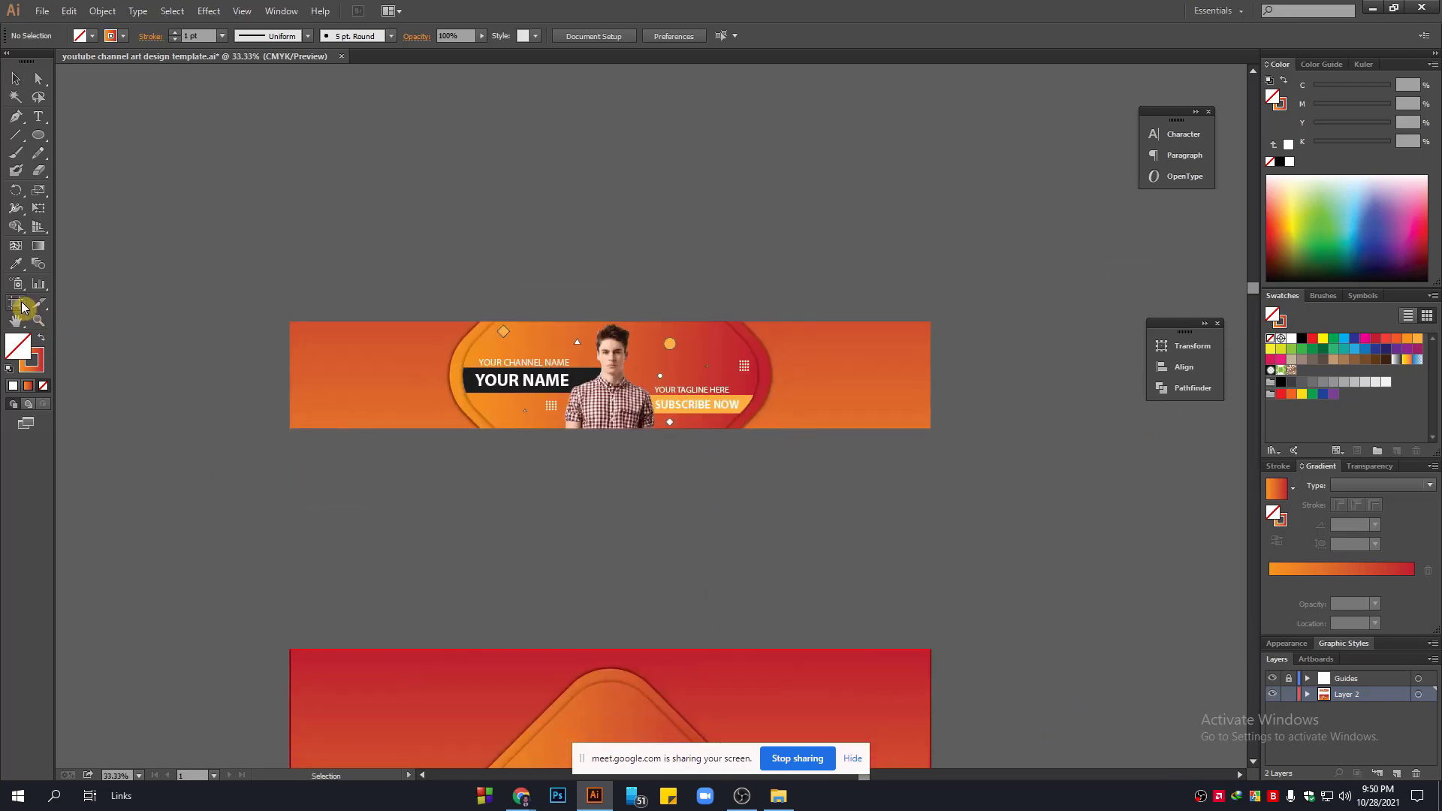
drag(155, 198, 1035, 544)
click(15, 78)
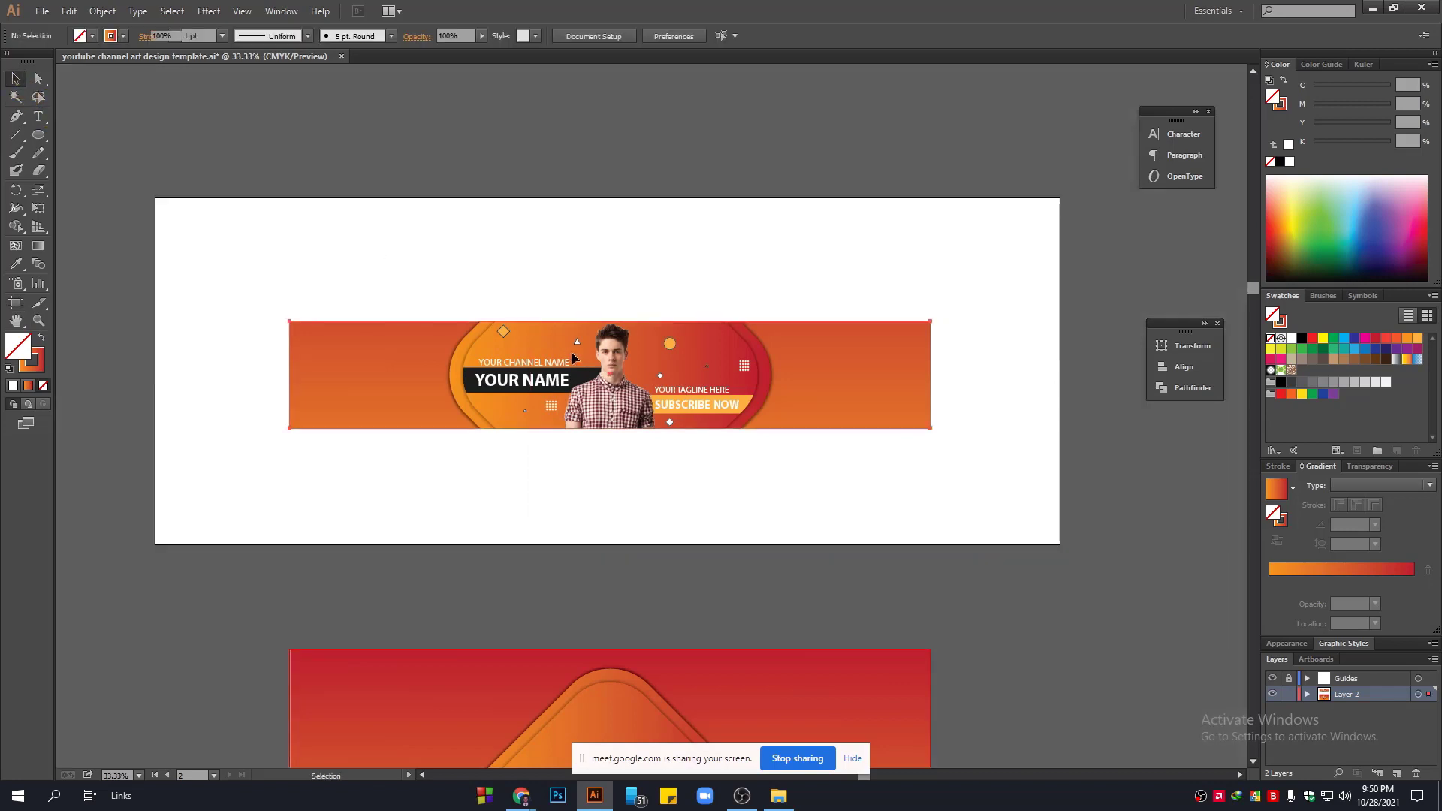
Enlarge the cropped banner to about 2932 by 488 px and centre it horizontally and vertically on the new artboard.
mouse_move(662, 361)
mouse_down()
mouse_move(689, 357)
mouse_move(649, 352)
mouse_up()
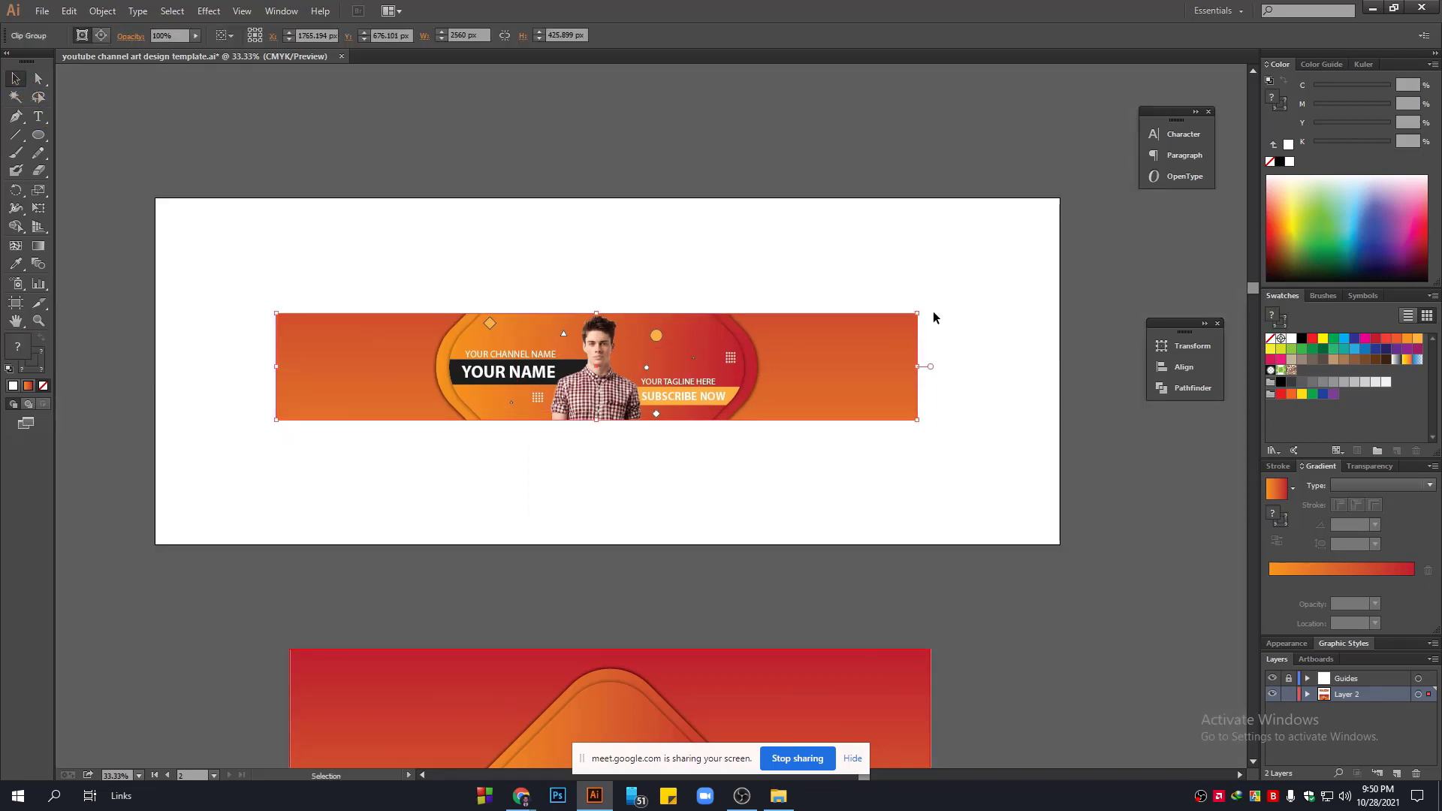
drag(917, 313, 961, 289)
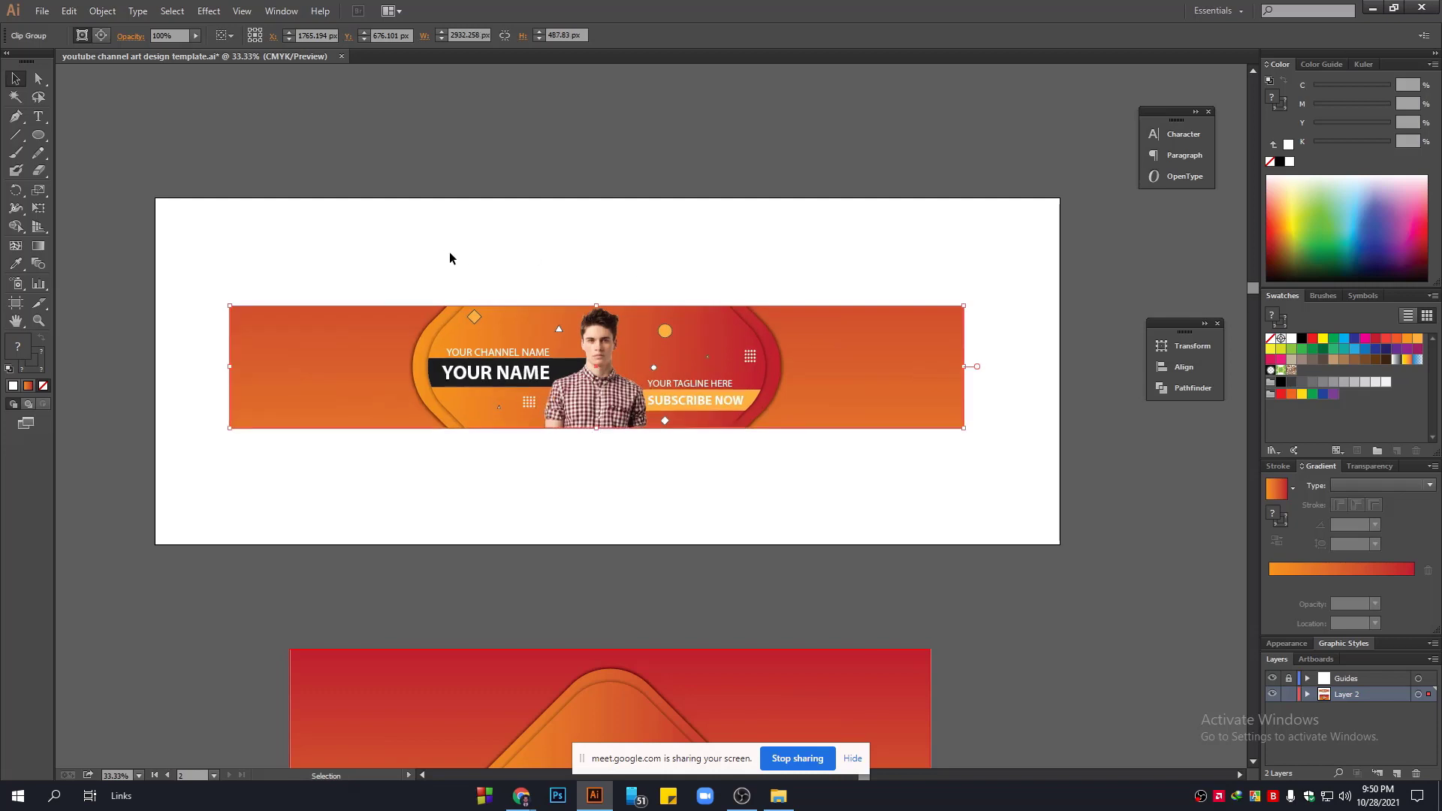
click(225, 35)
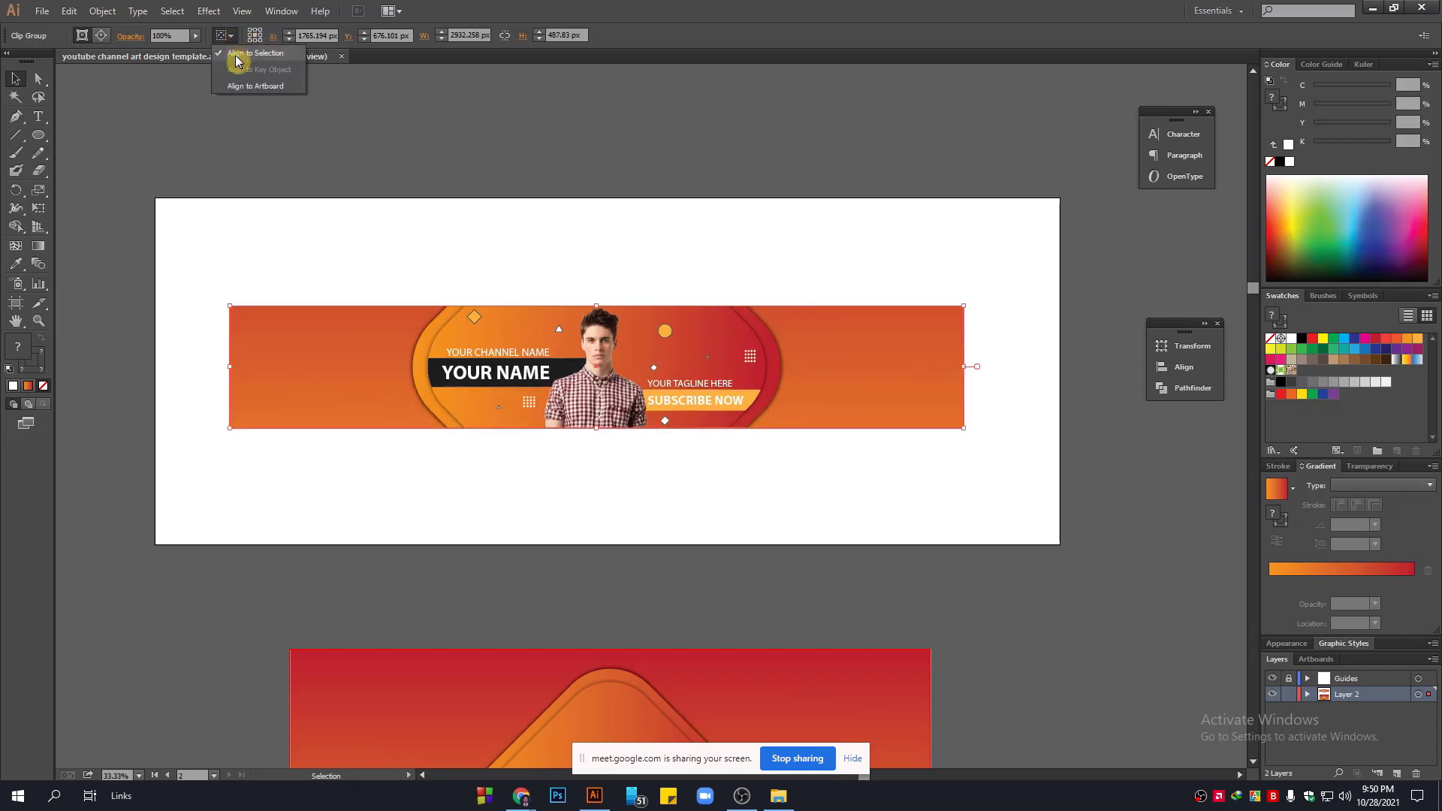
click(238, 88)
click(272, 35)
click(334, 36)
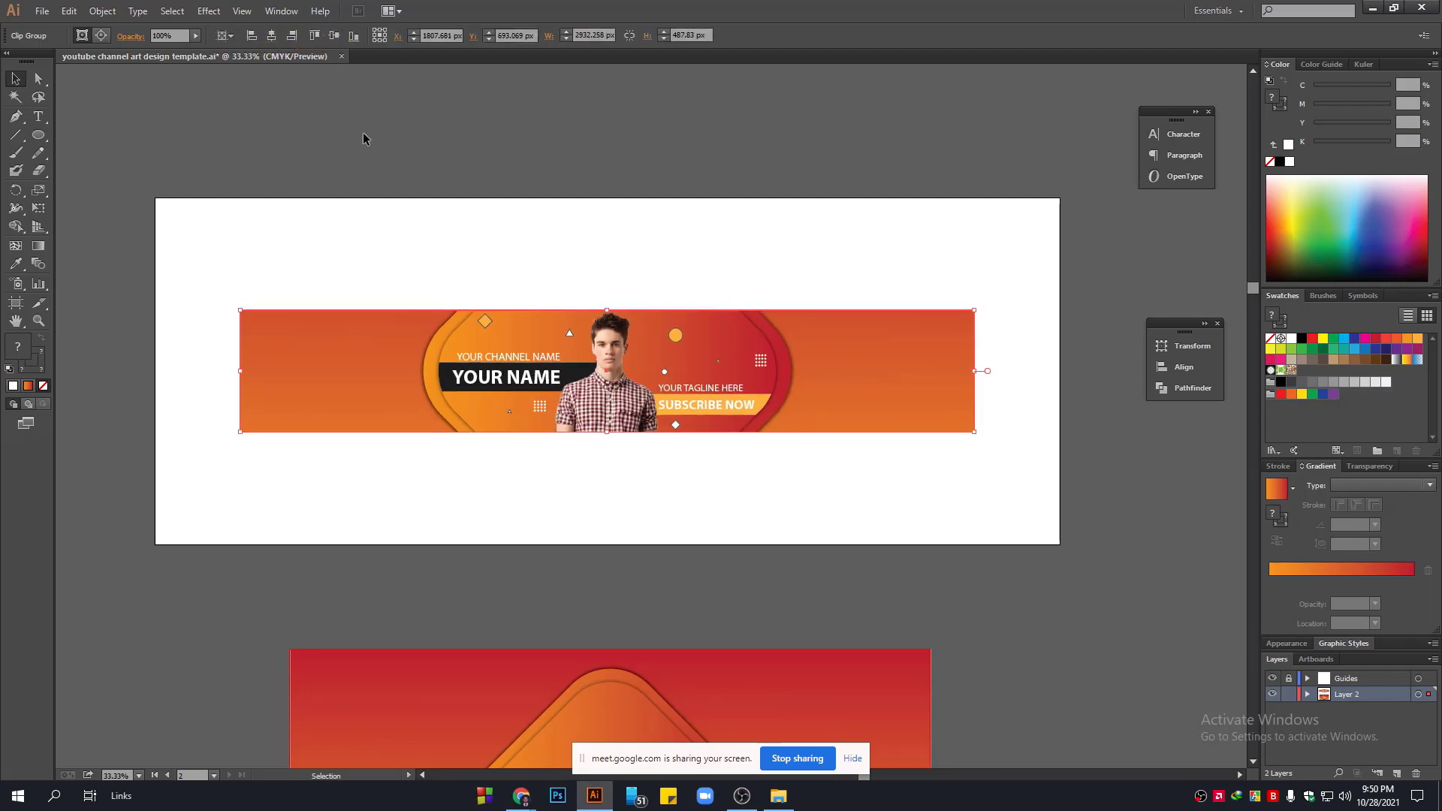
Apply a Multiply drop shadow to the banner with 75% opacity, 0 px offsets and 8 px blur.
click(208, 10)
mouse_move(259, 184)
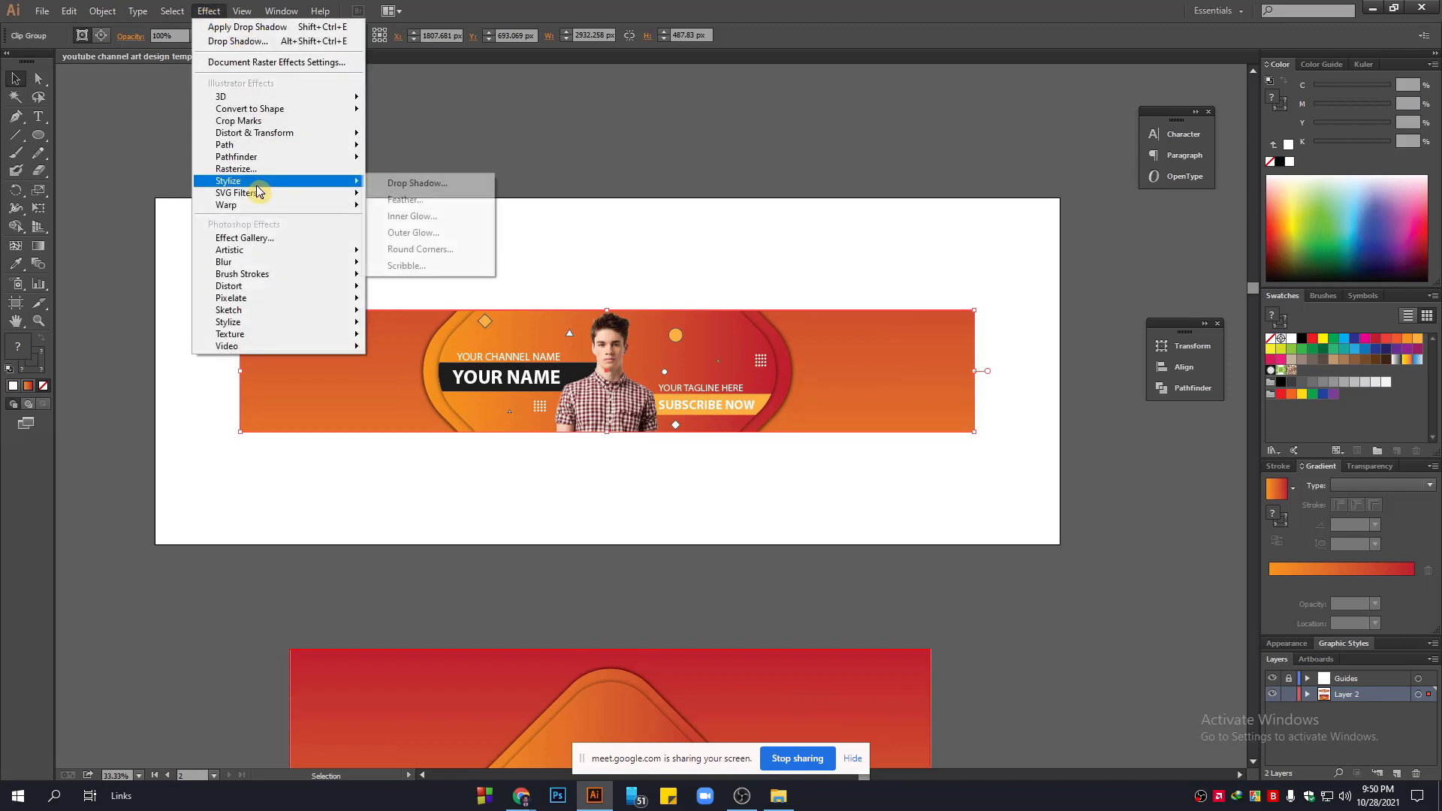
click(404, 185)
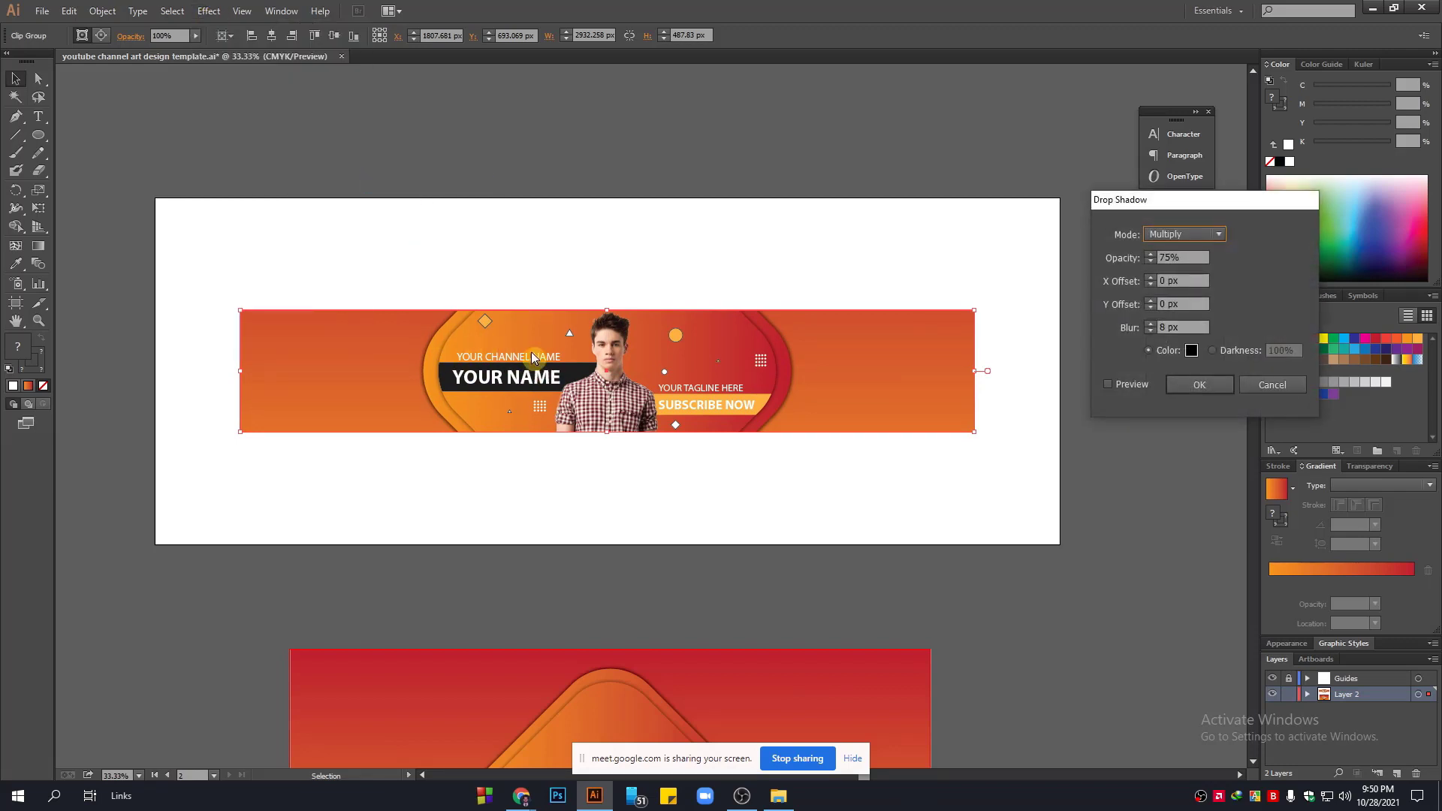
click(1108, 384)
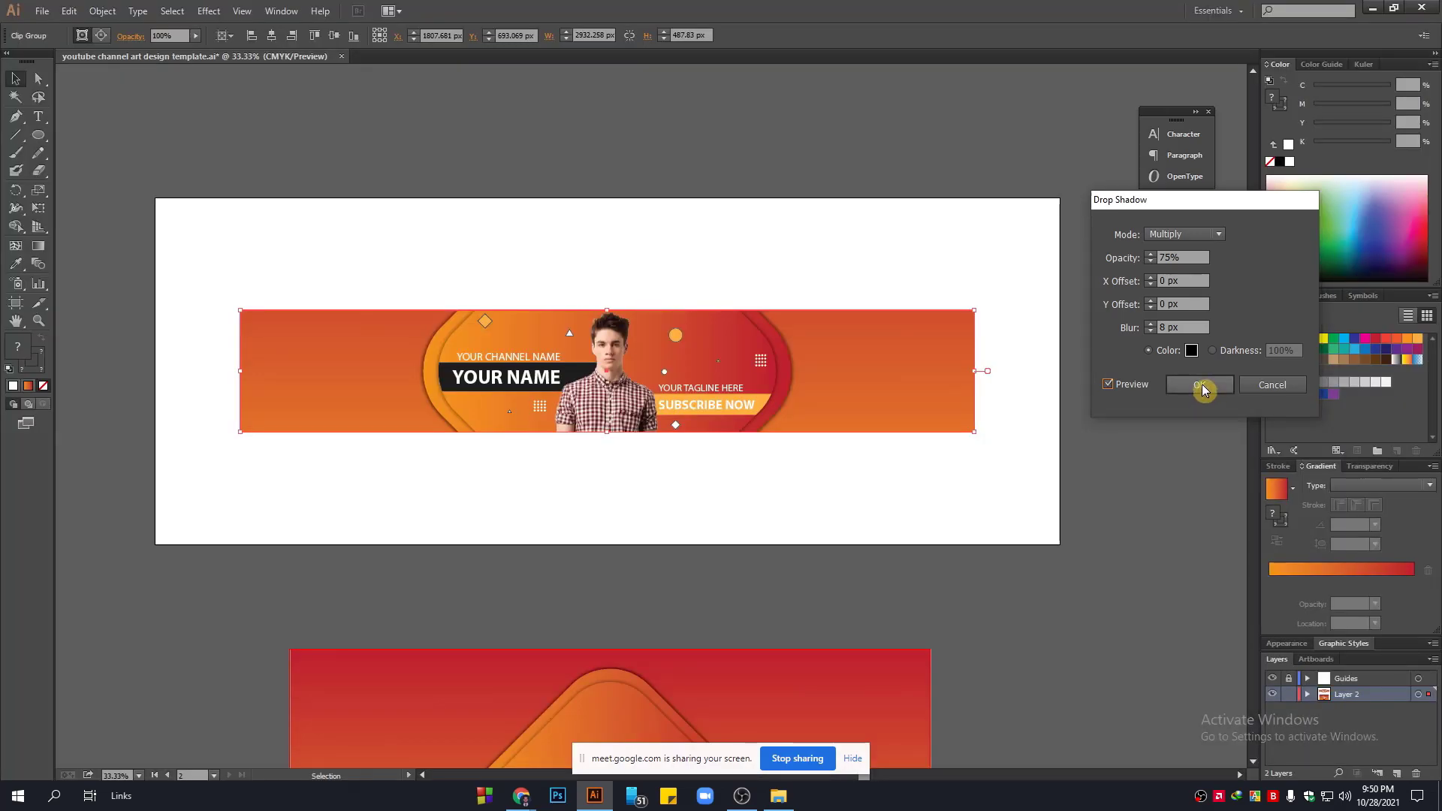
click(1200, 385)
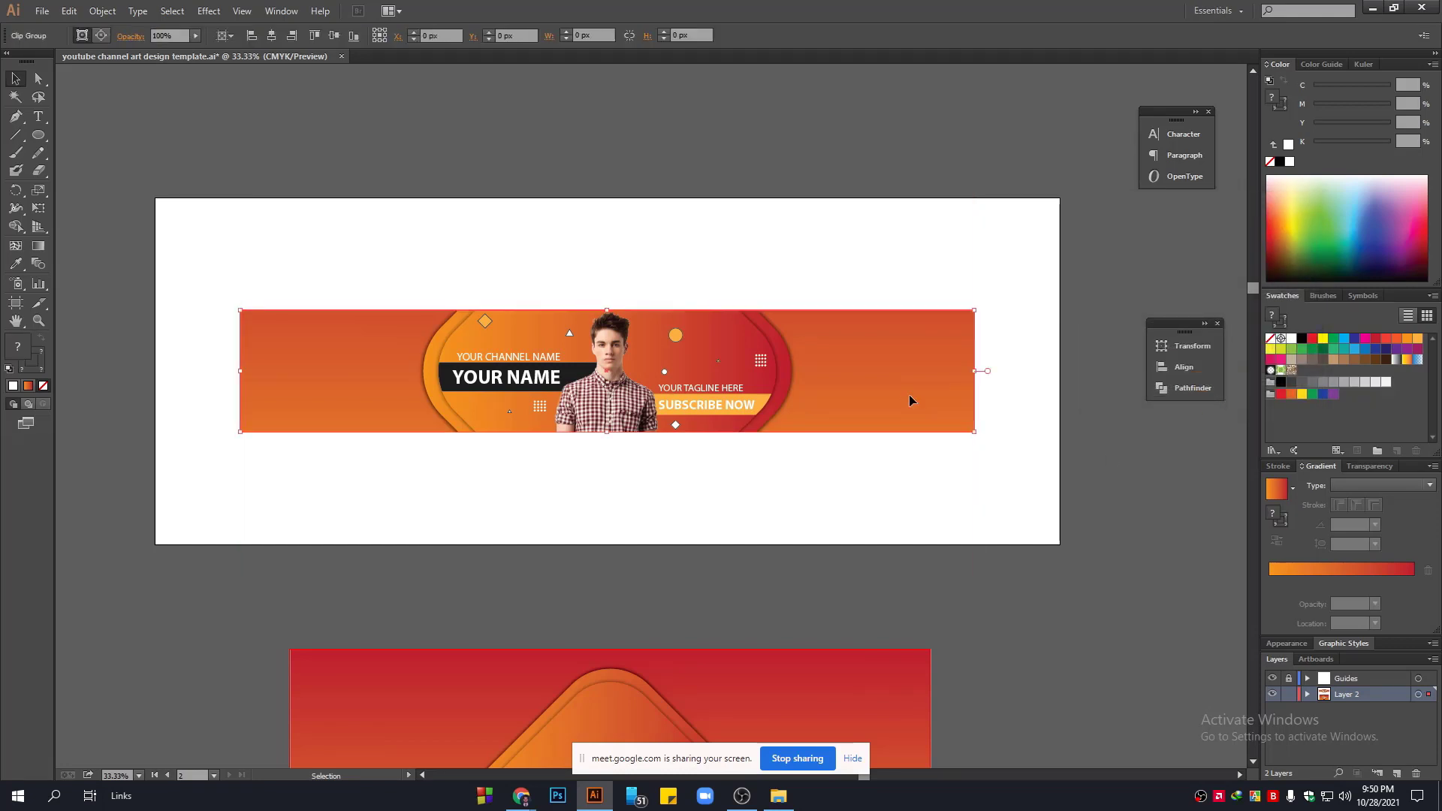
Shift the banner past the artboard's left edge and examine its lower-right corner for the drop shadow.
drag(910, 400, 869, 477)
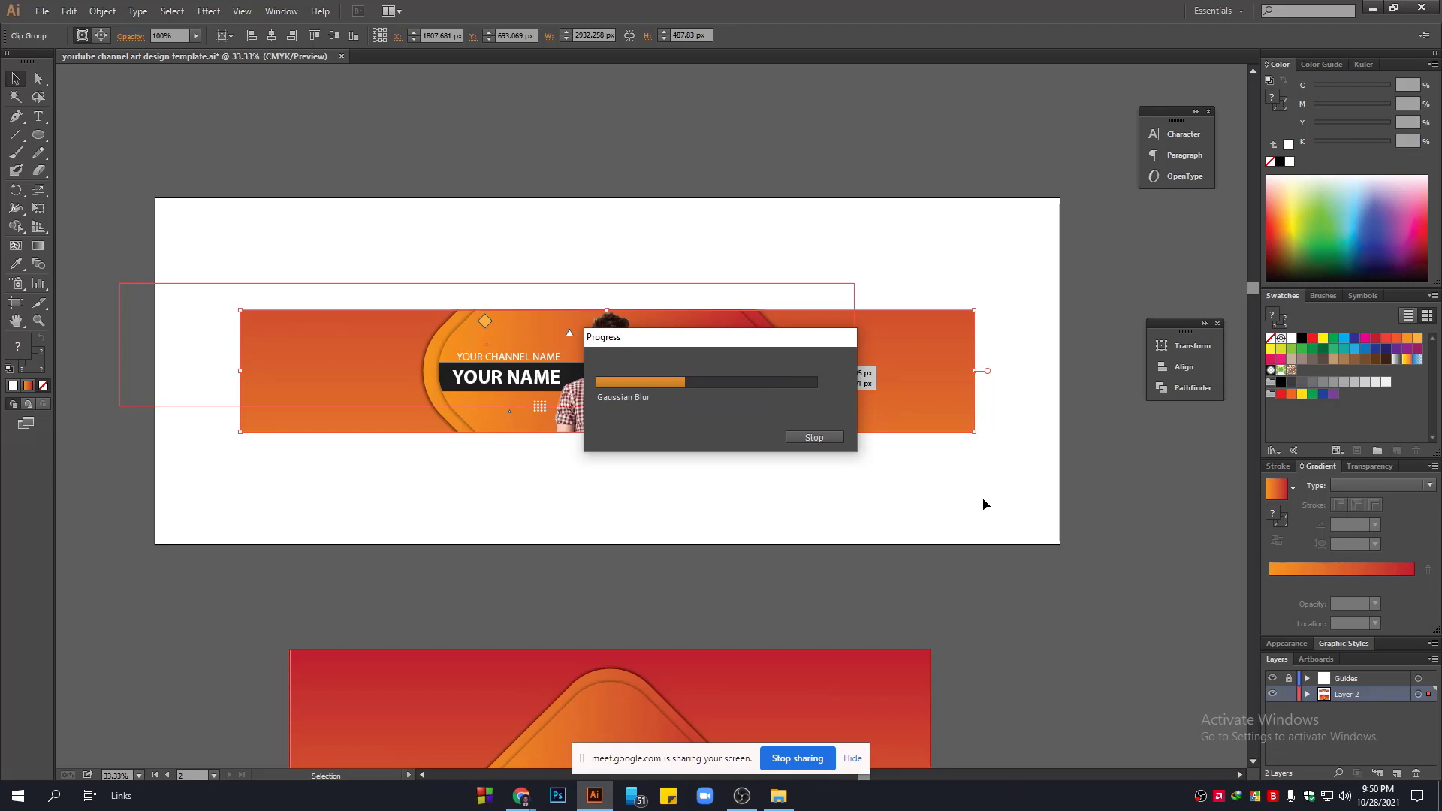
click(982, 498)
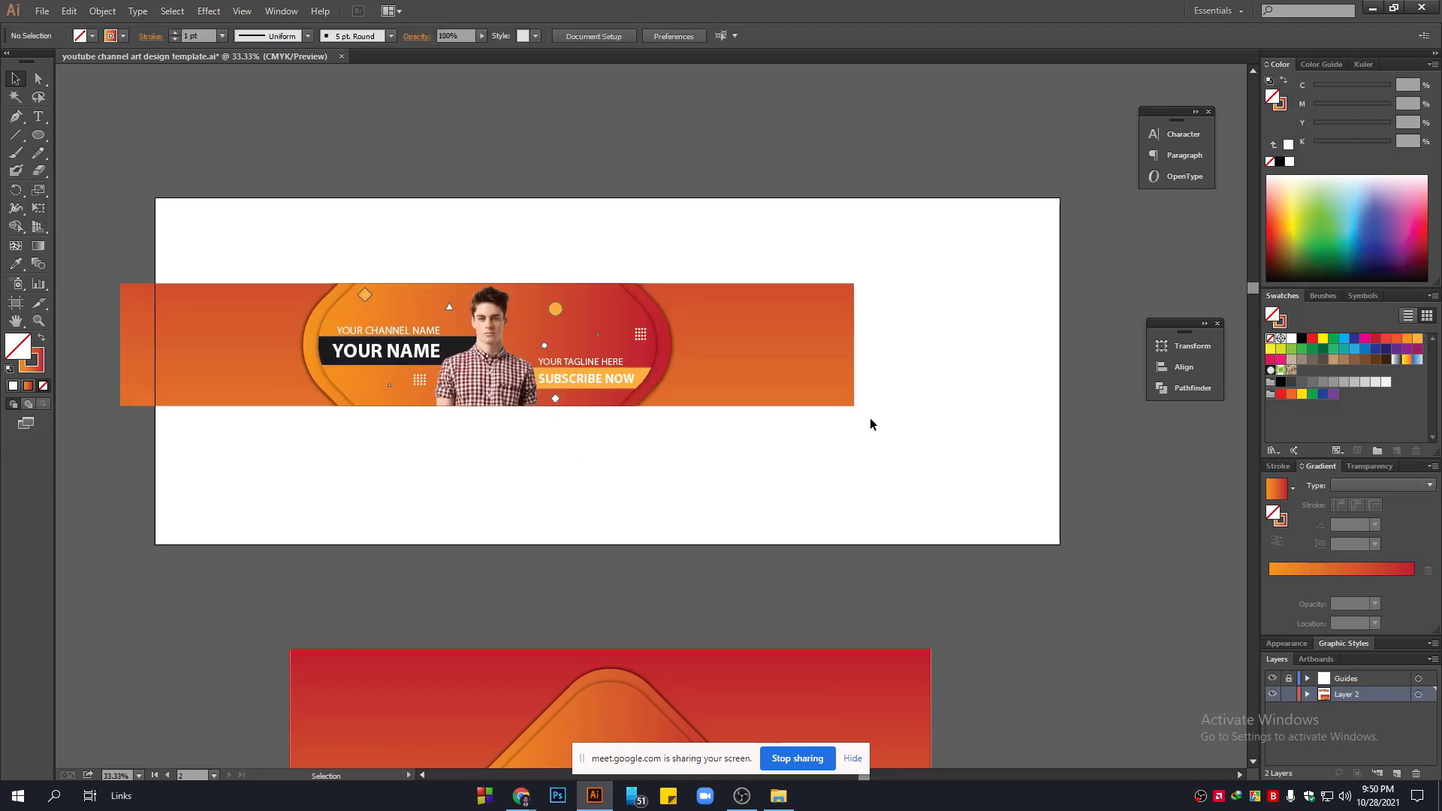
scroll(870, 424, up, 5)
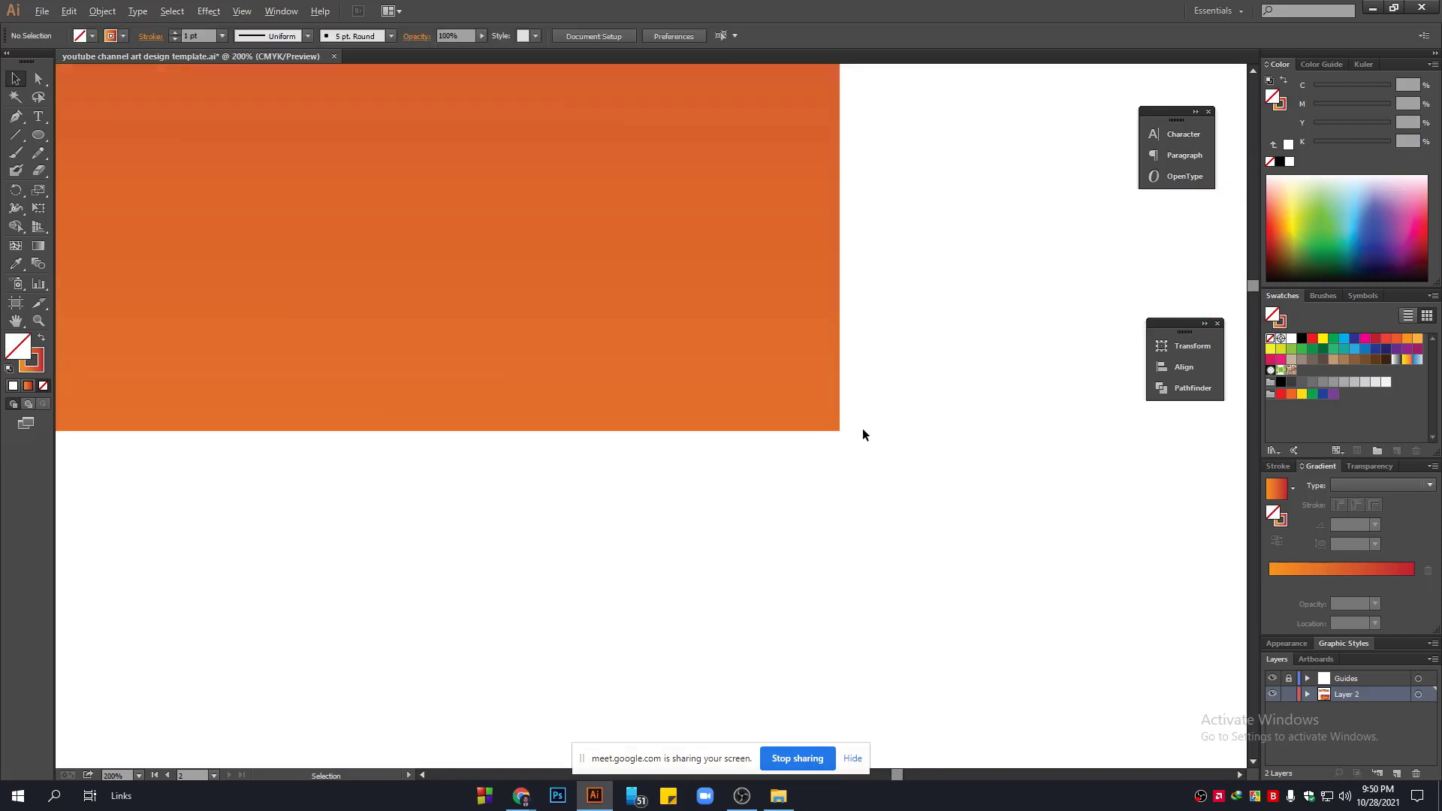
scroll(863, 434, down, 5)
Expand the banner's appearance and move it back to around the middle of the new artboard.
click(776, 368)
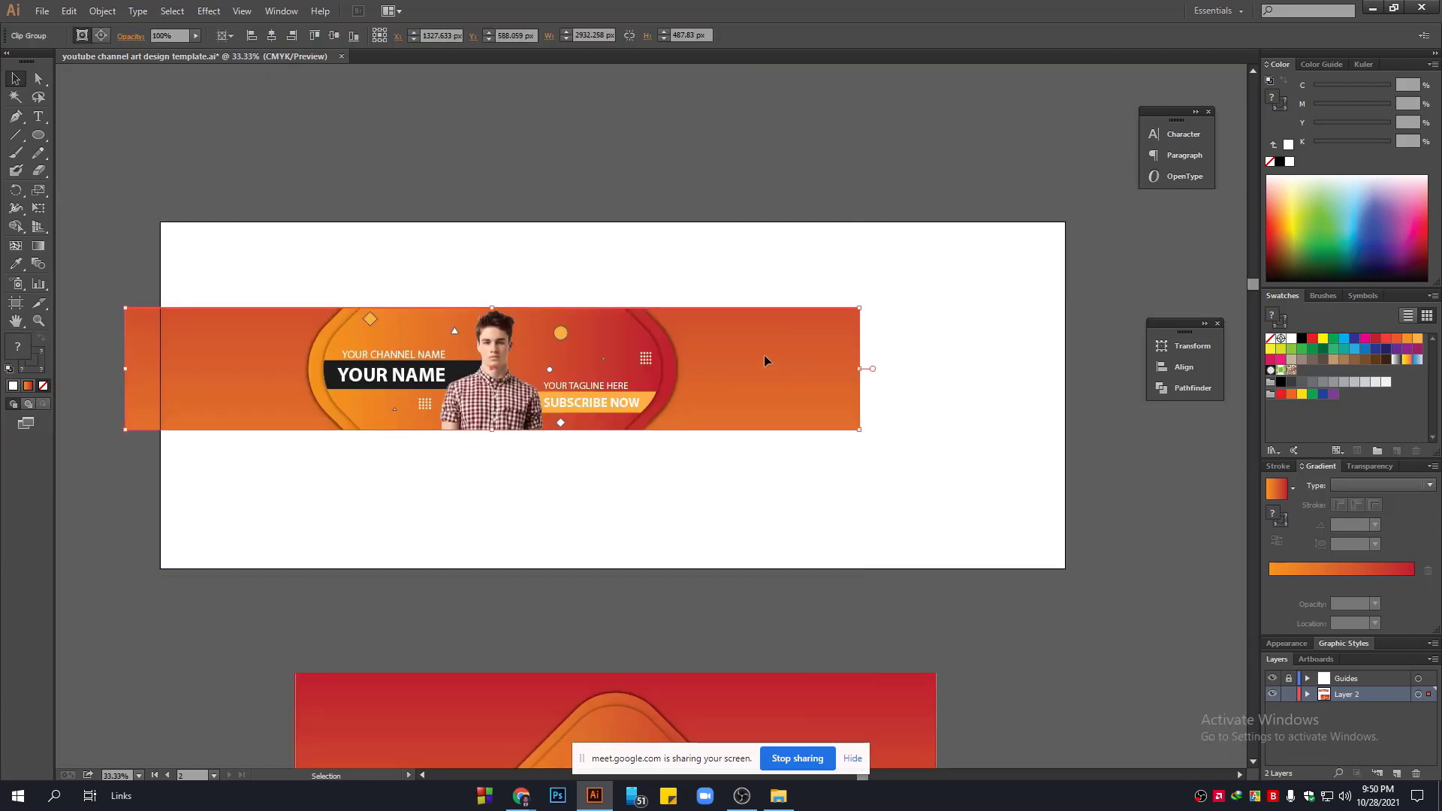
click(102, 10)
click(132, 183)
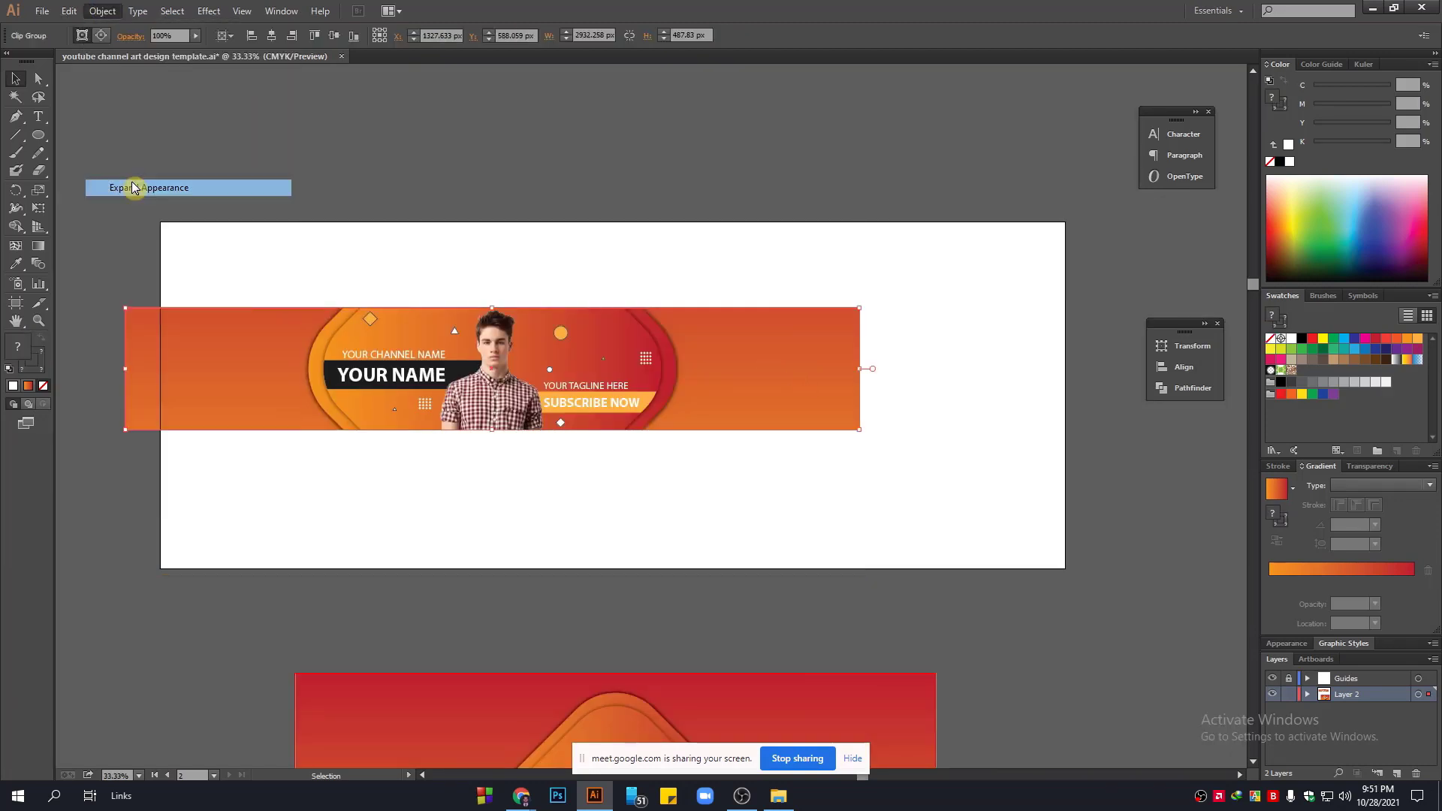
drag(416, 331, 642, 357)
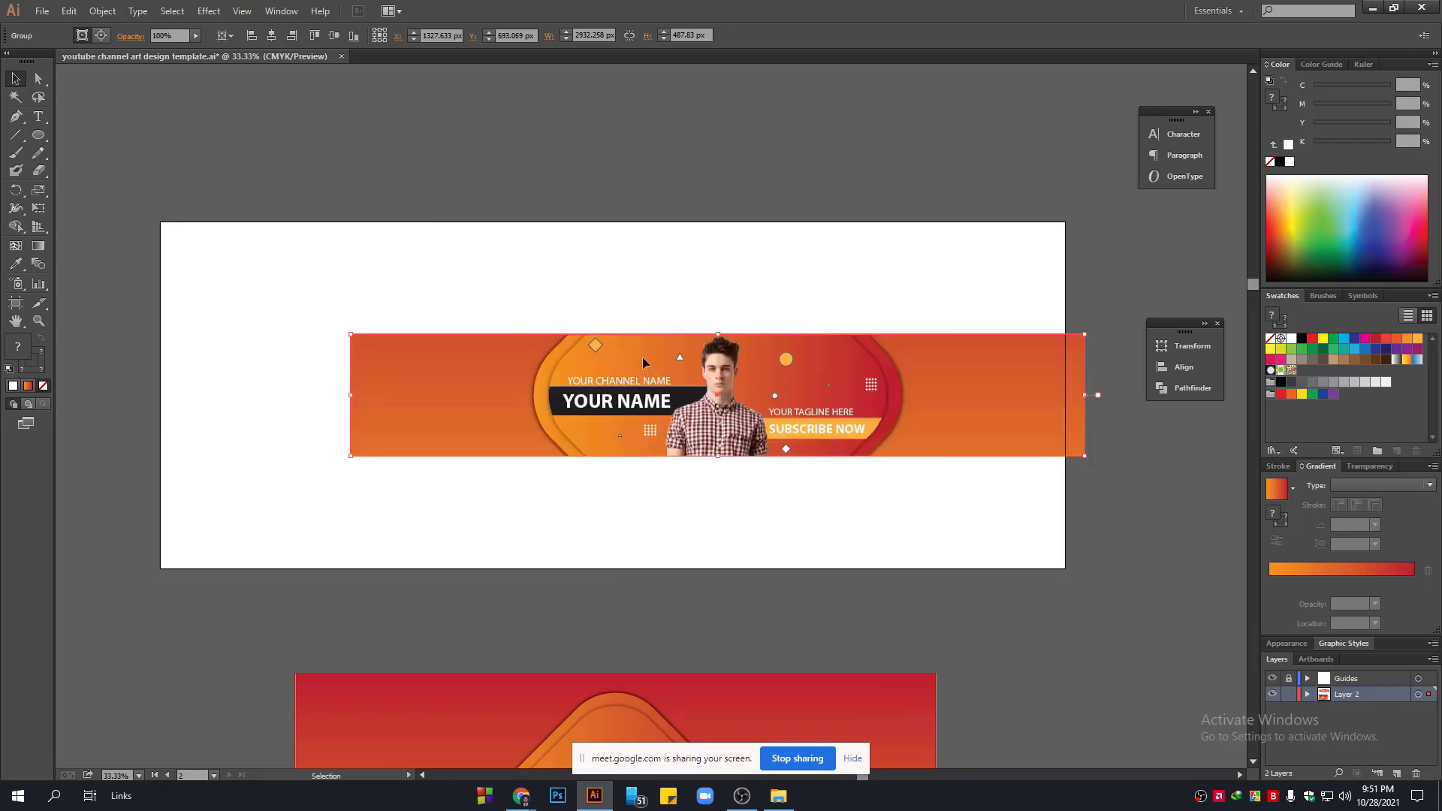
key(ctrl+shift+a)
drag(721, 379, 628, 368)
click(646, 292)
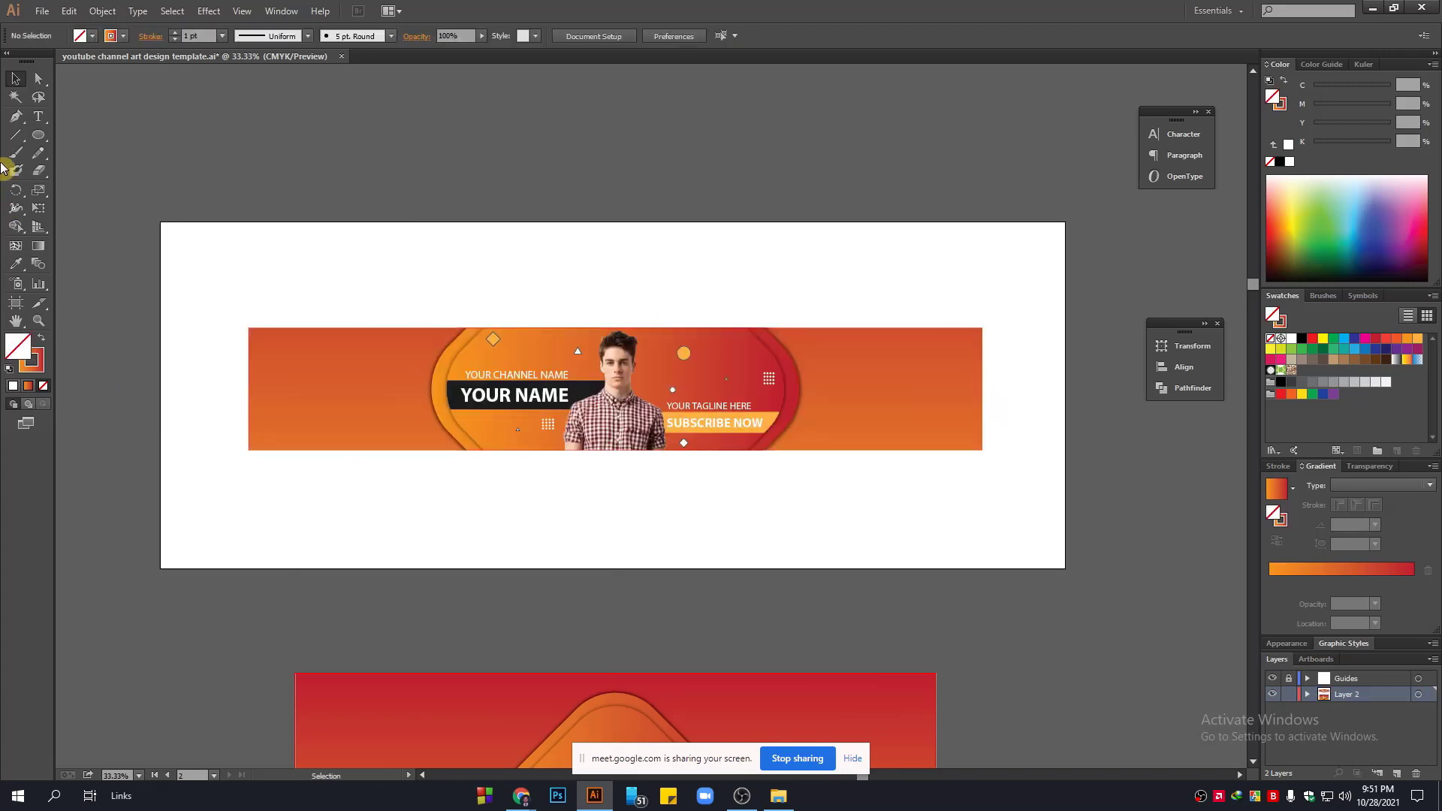
Add the title text "YOUTUBE CHANNEL ART DESIGN" above the banner and enlarge it to about 118 pt.
click(39, 118)
click(350, 284)
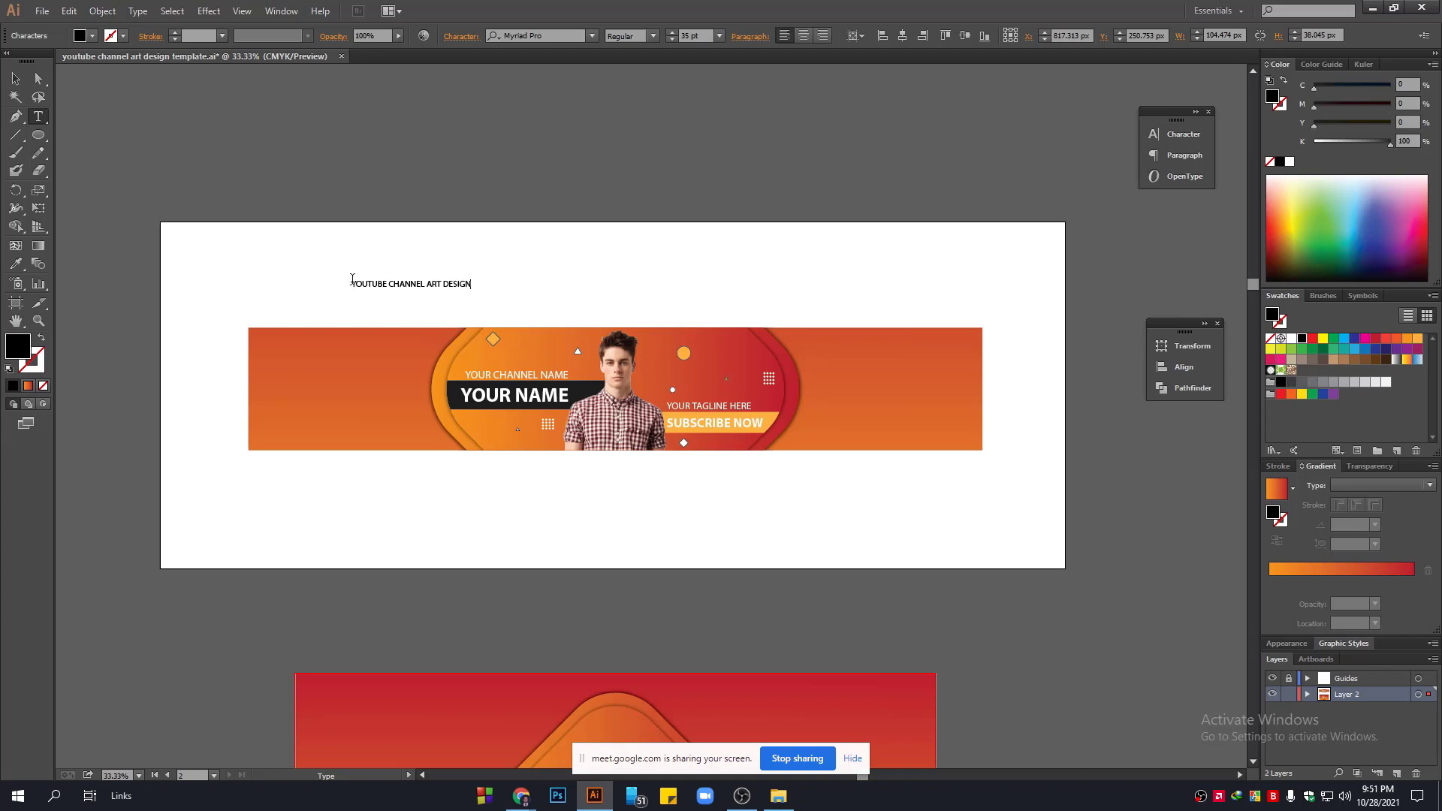
key(Escape)
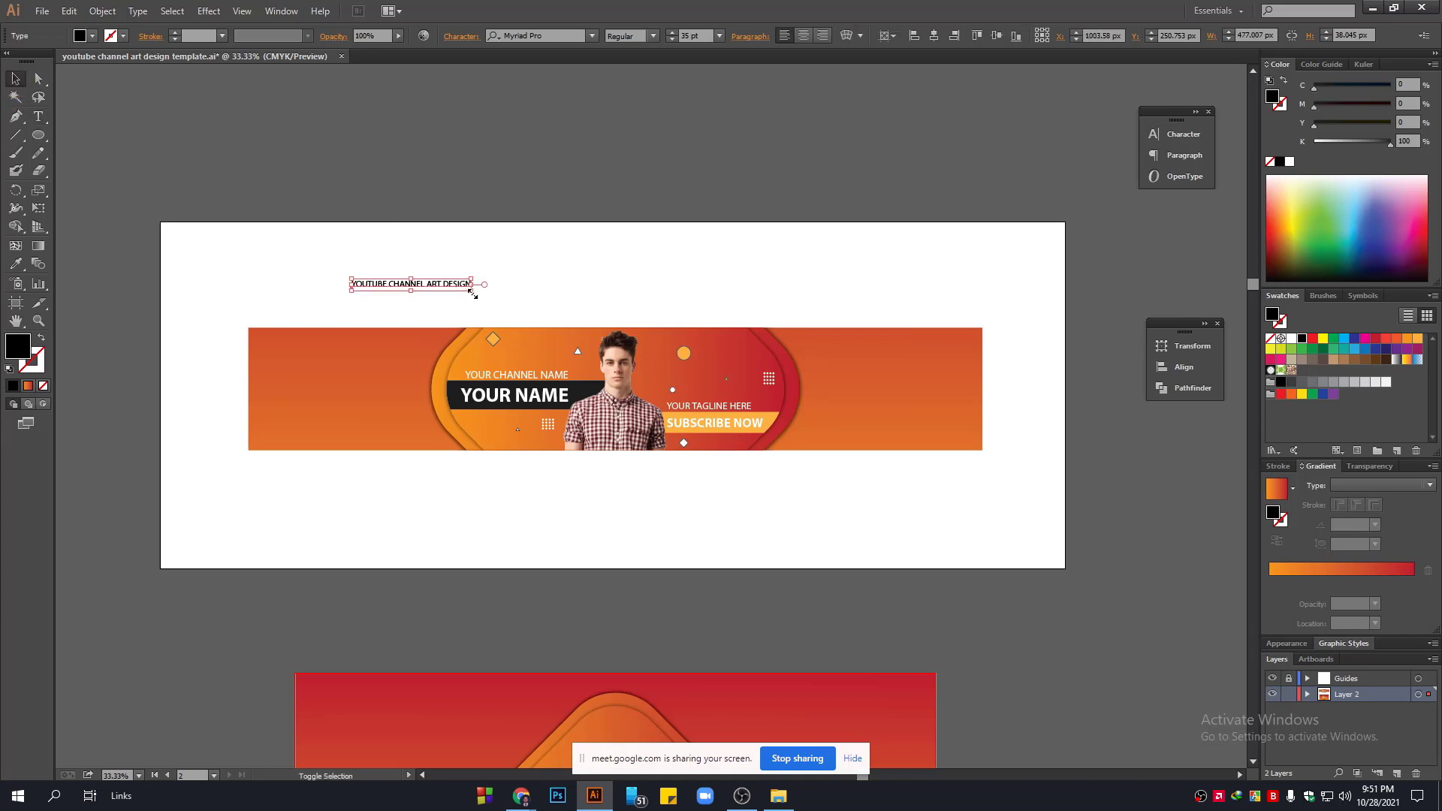
drag(472, 293, 757, 368)
drag(695, 296, 719, 295)
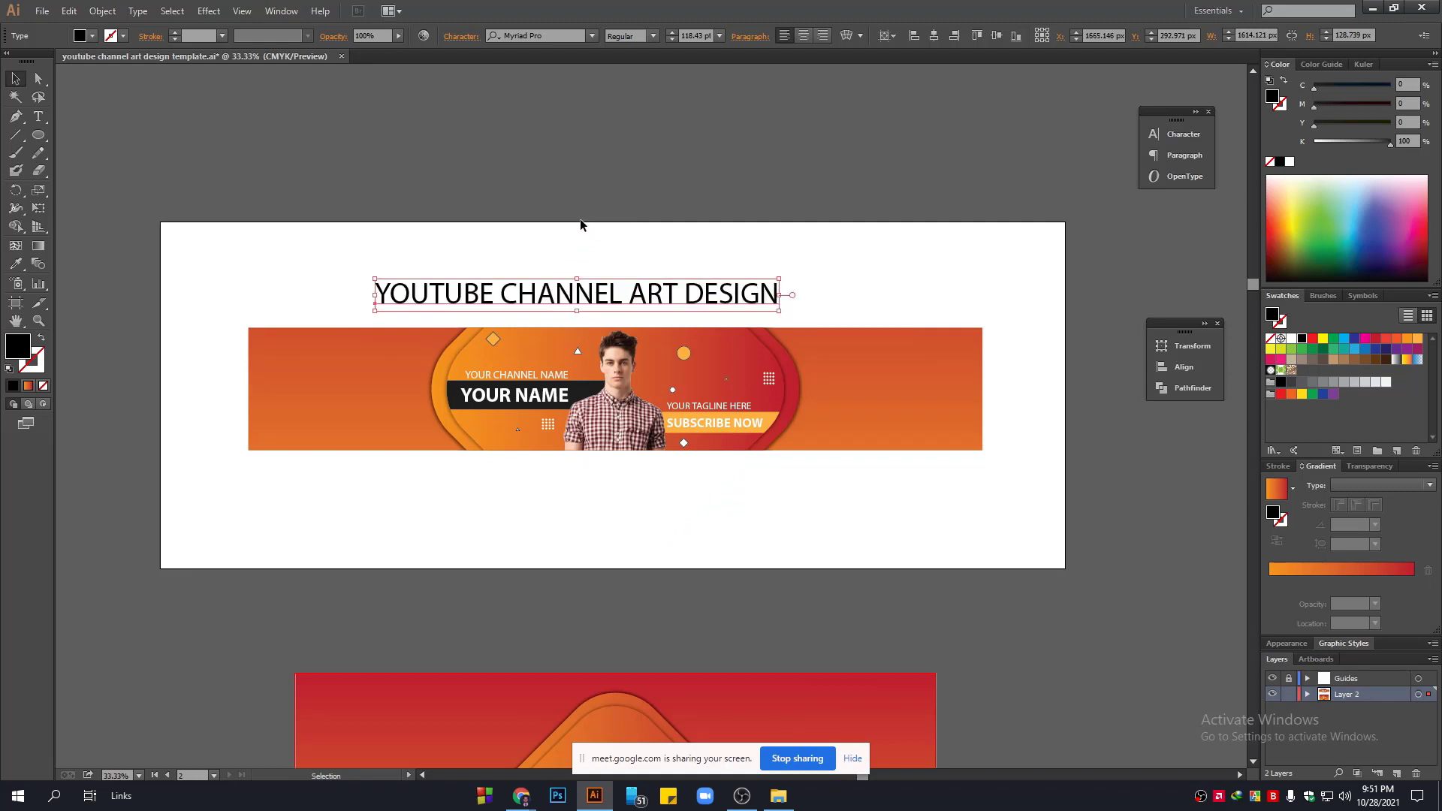
Centre the title and the banner horizontally on the artboard and shift both down slightly.
drag(581, 221, 699, 381)
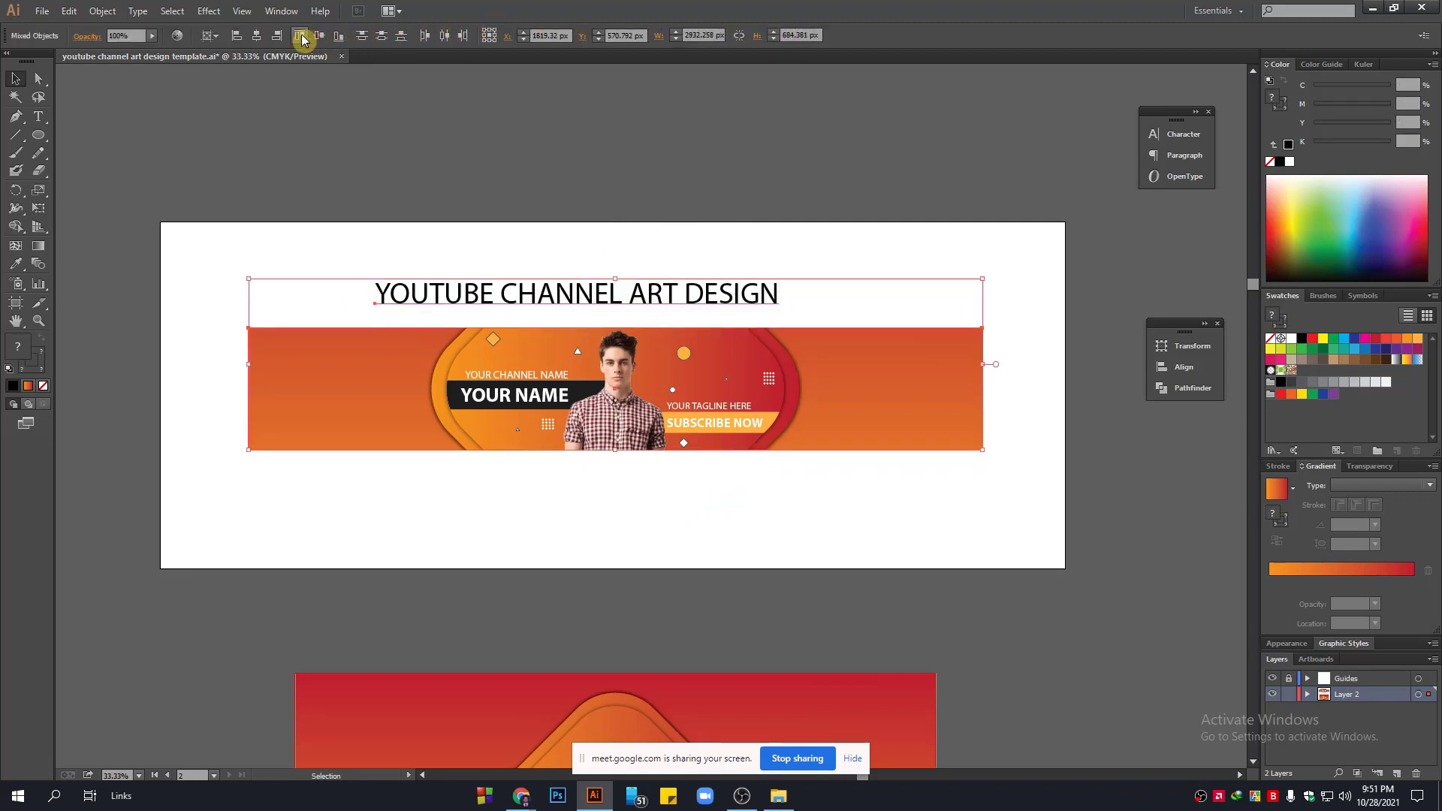
click(256, 36)
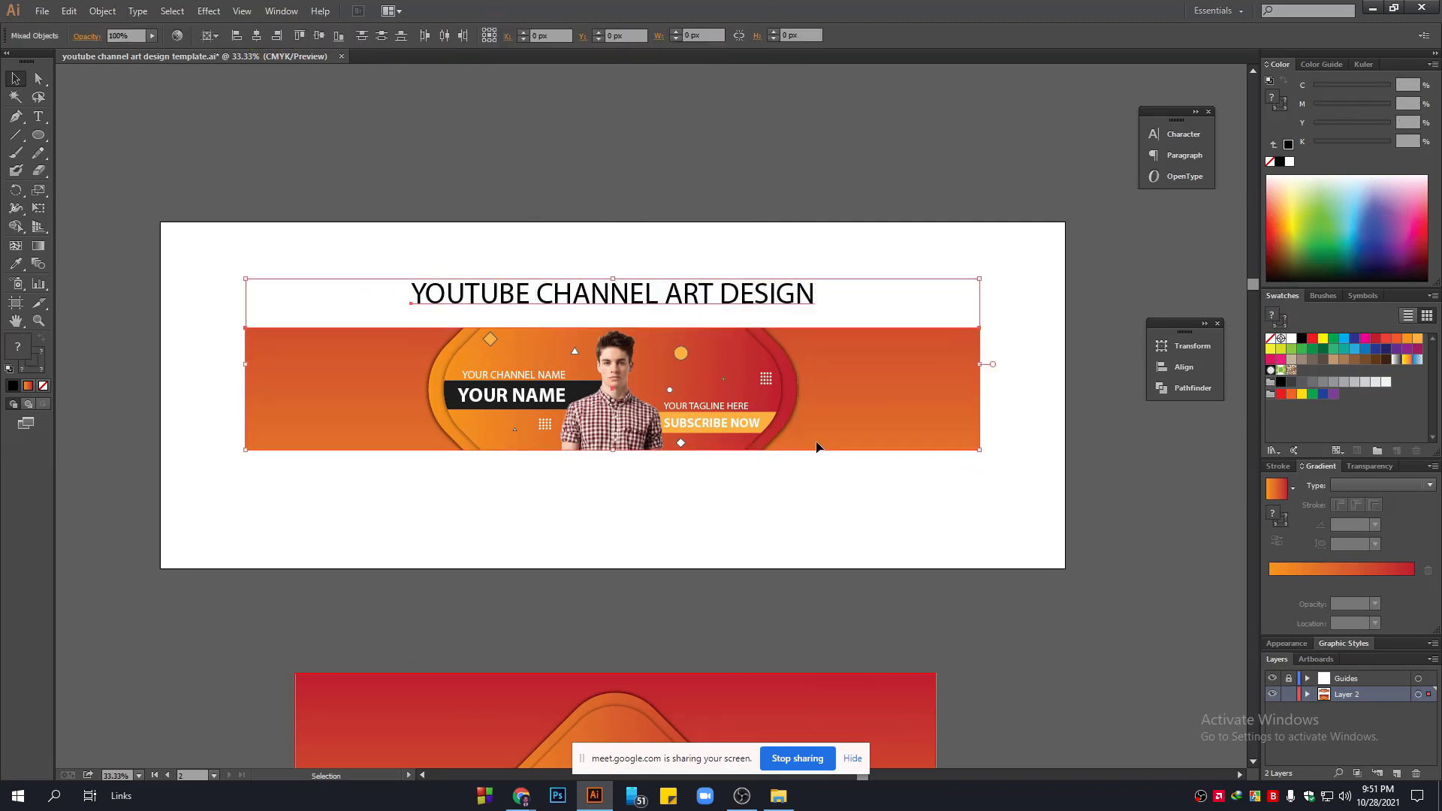
drag(799, 383, 799, 397)
click(712, 223)
drag(728, 425, 758, 42)
scroll(599, 343, up, 2)
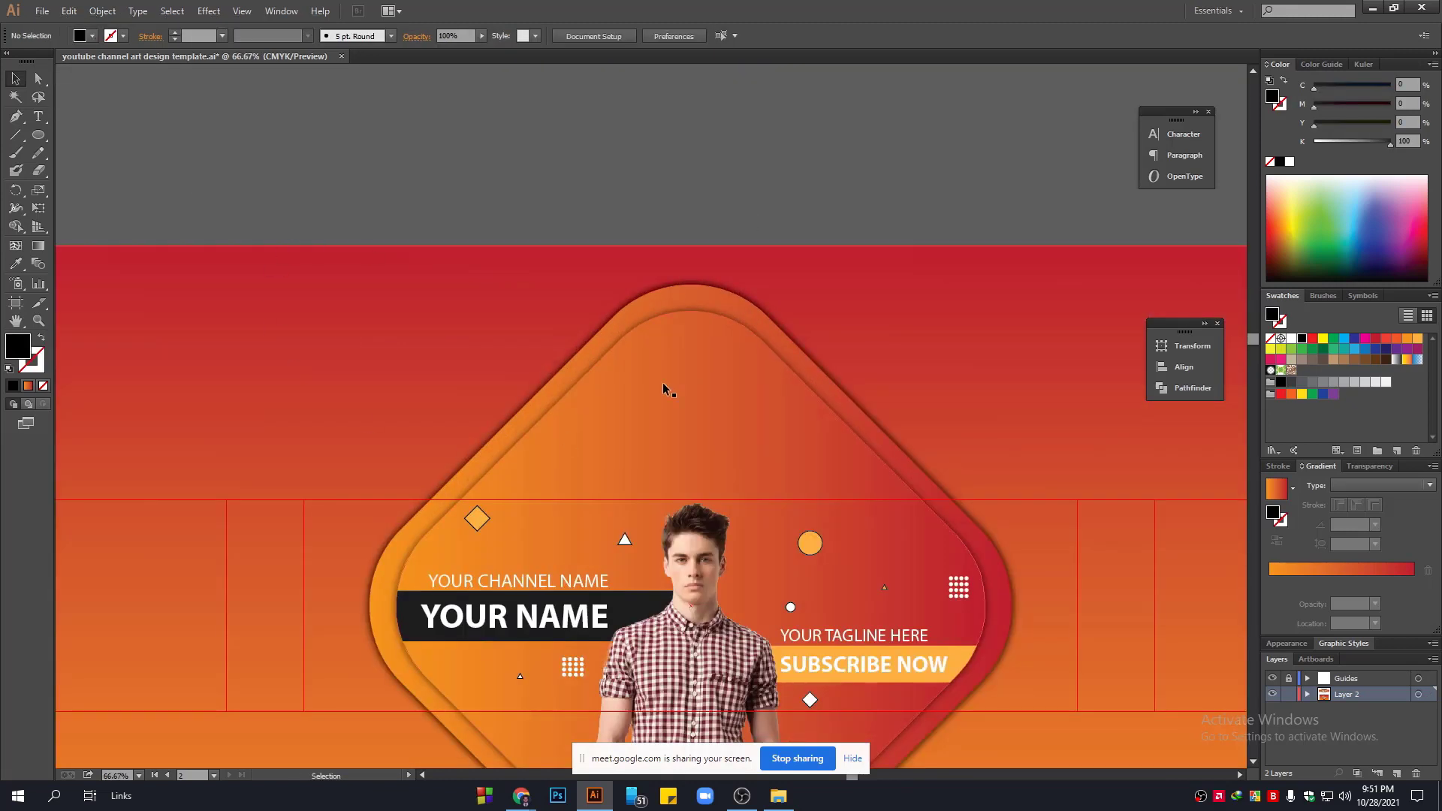
Compare the titled, cropped banner with the full channel art on the artboard below it, selecting all of the full artwork.
scroll(662, 381, down, 2)
drag(693, 380, 633, 383)
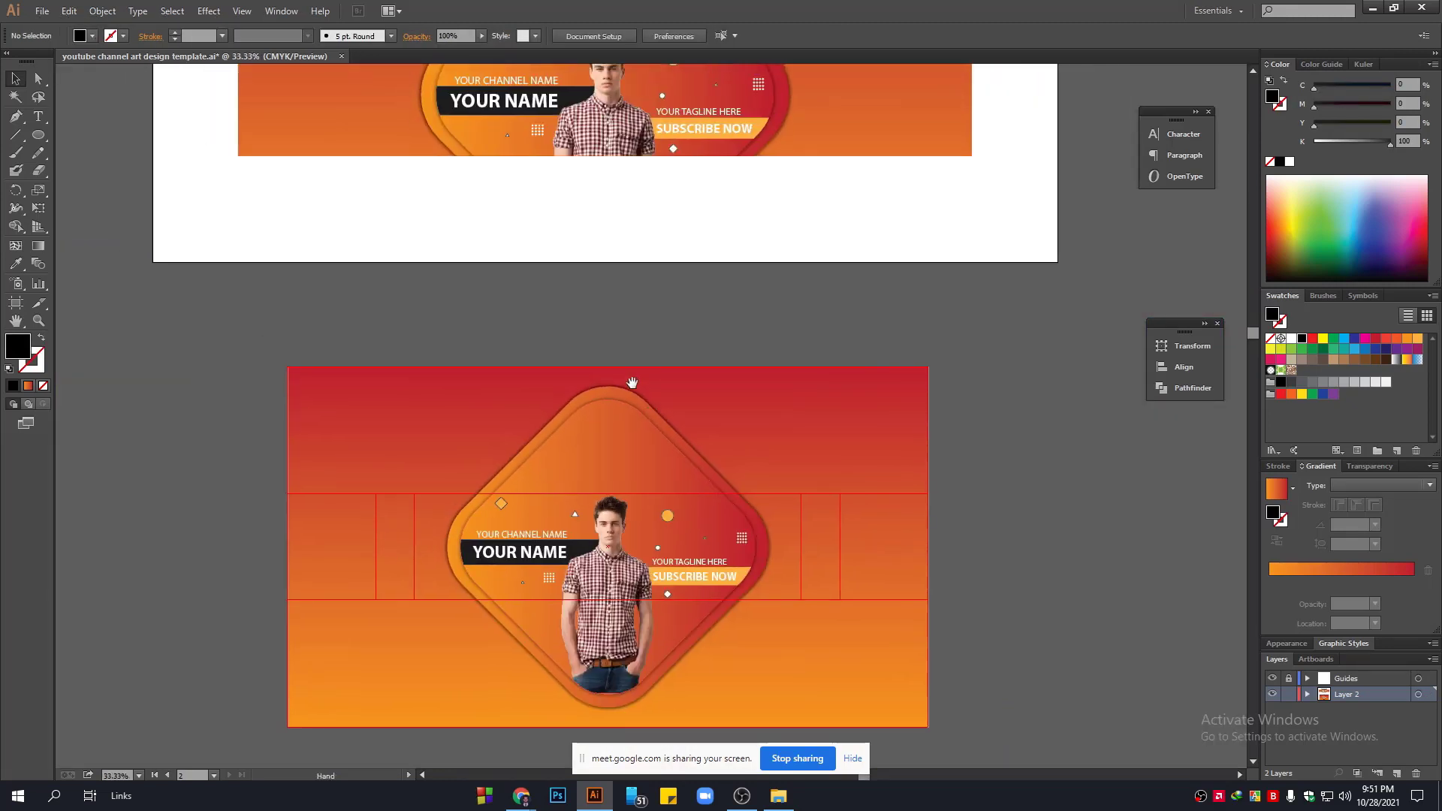
drag(693, 270, 688, 526)
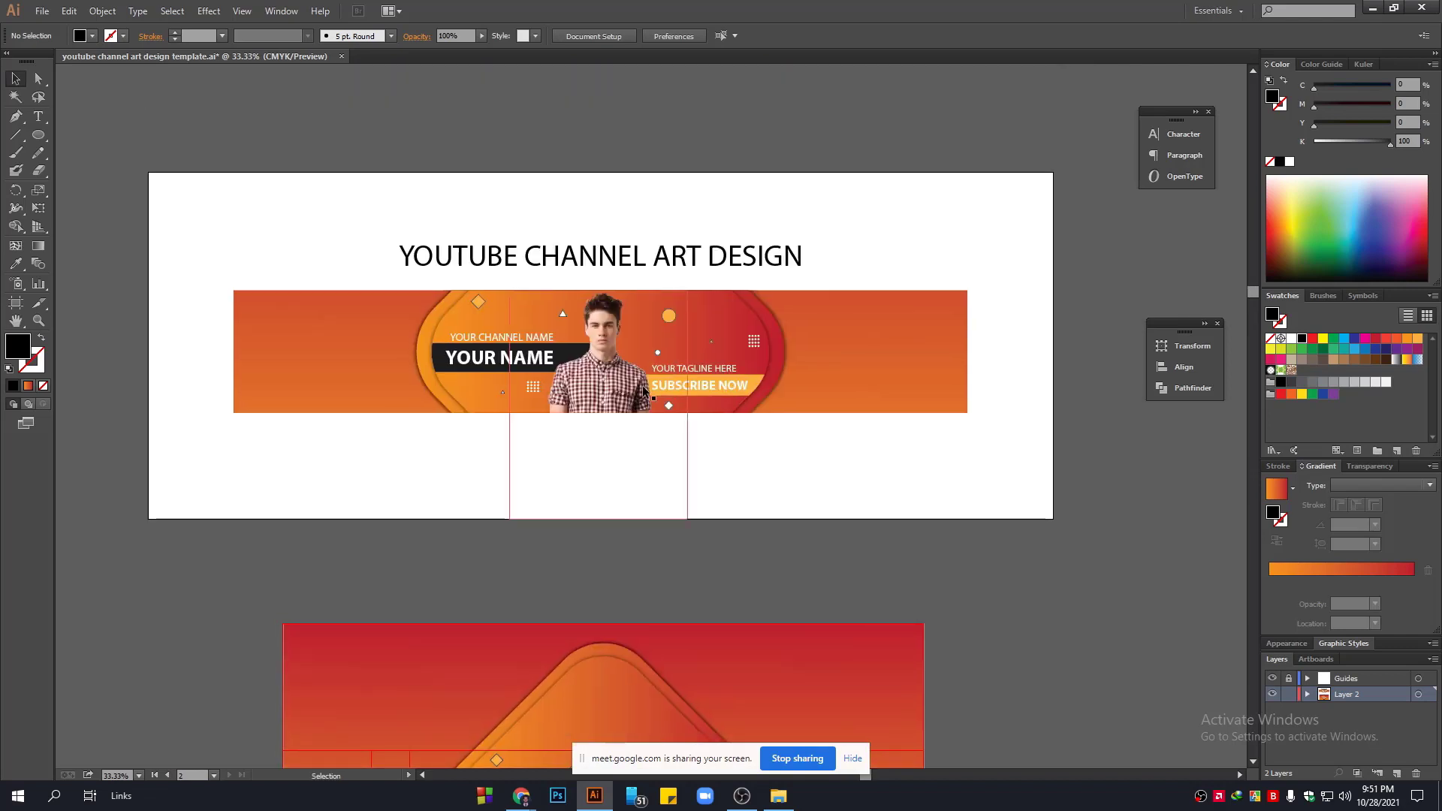
scroll(685, 412, down, 3)
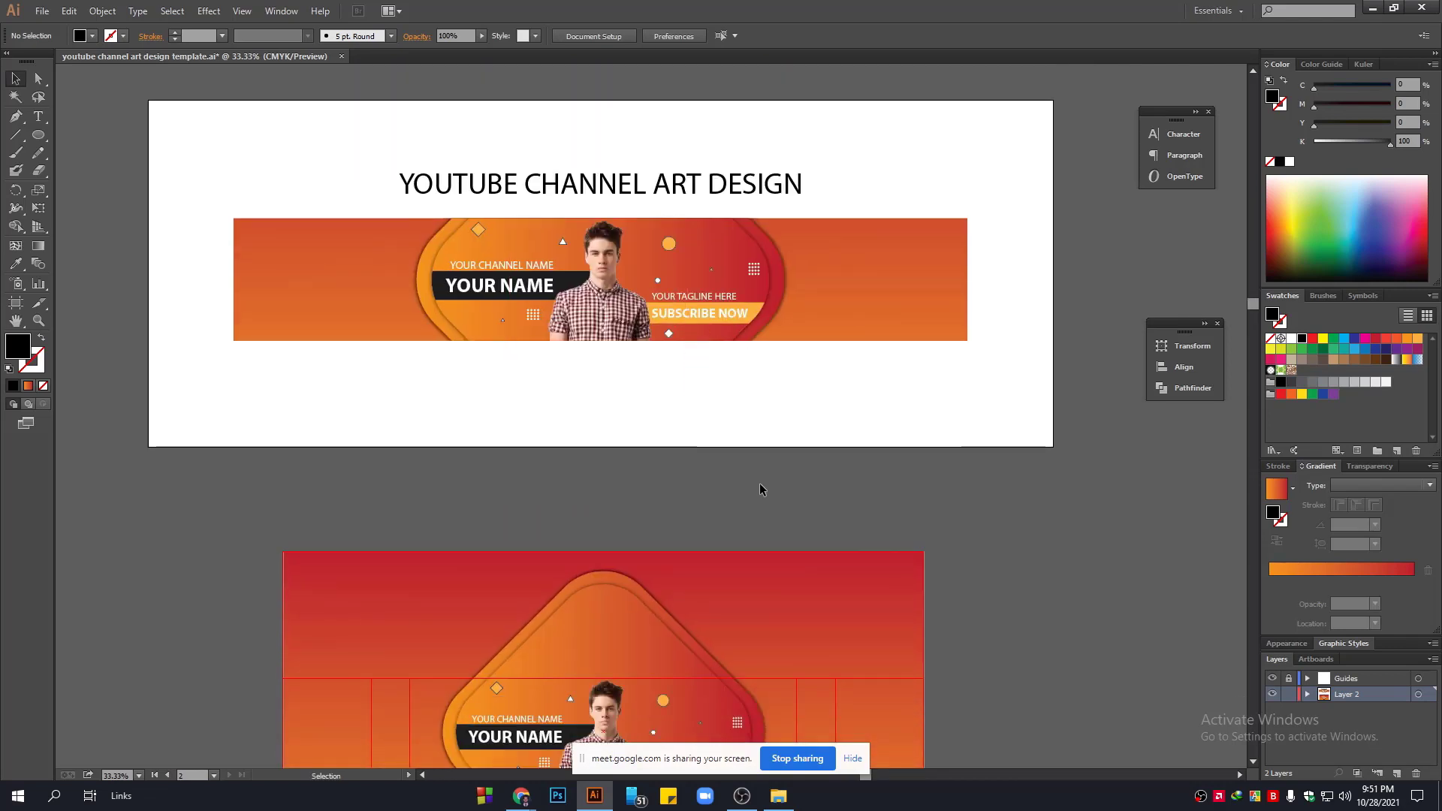
drag(757, 488, 752, 361)
drag(471, 424, 1003, 458)
drag(1010, 565, 1055, 447)
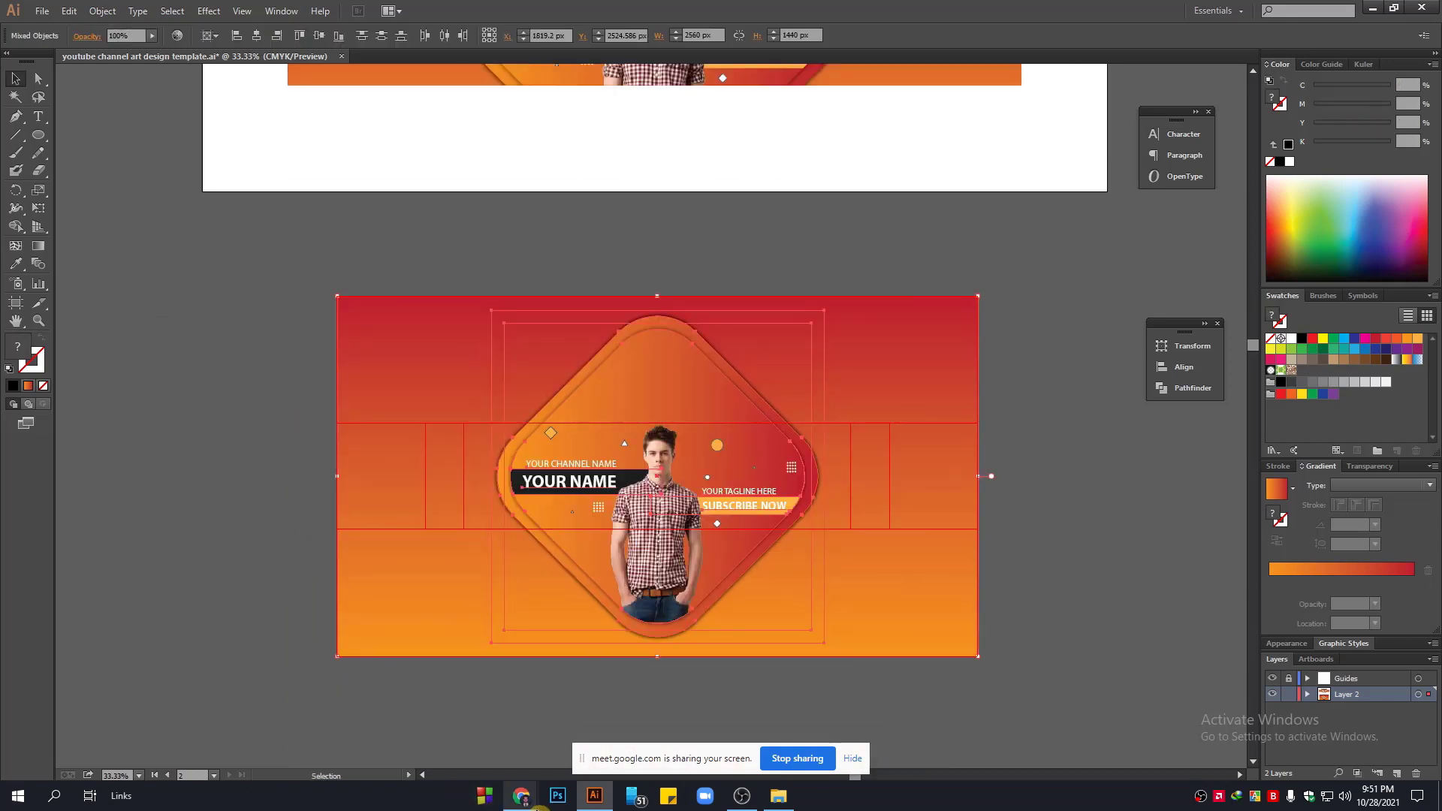
Switch to Chrome and review the "youtube cover photo design" image results, previewing the Creative Modern YouTube channel banner.
mouse_move(522, 795)
click(439, 713)
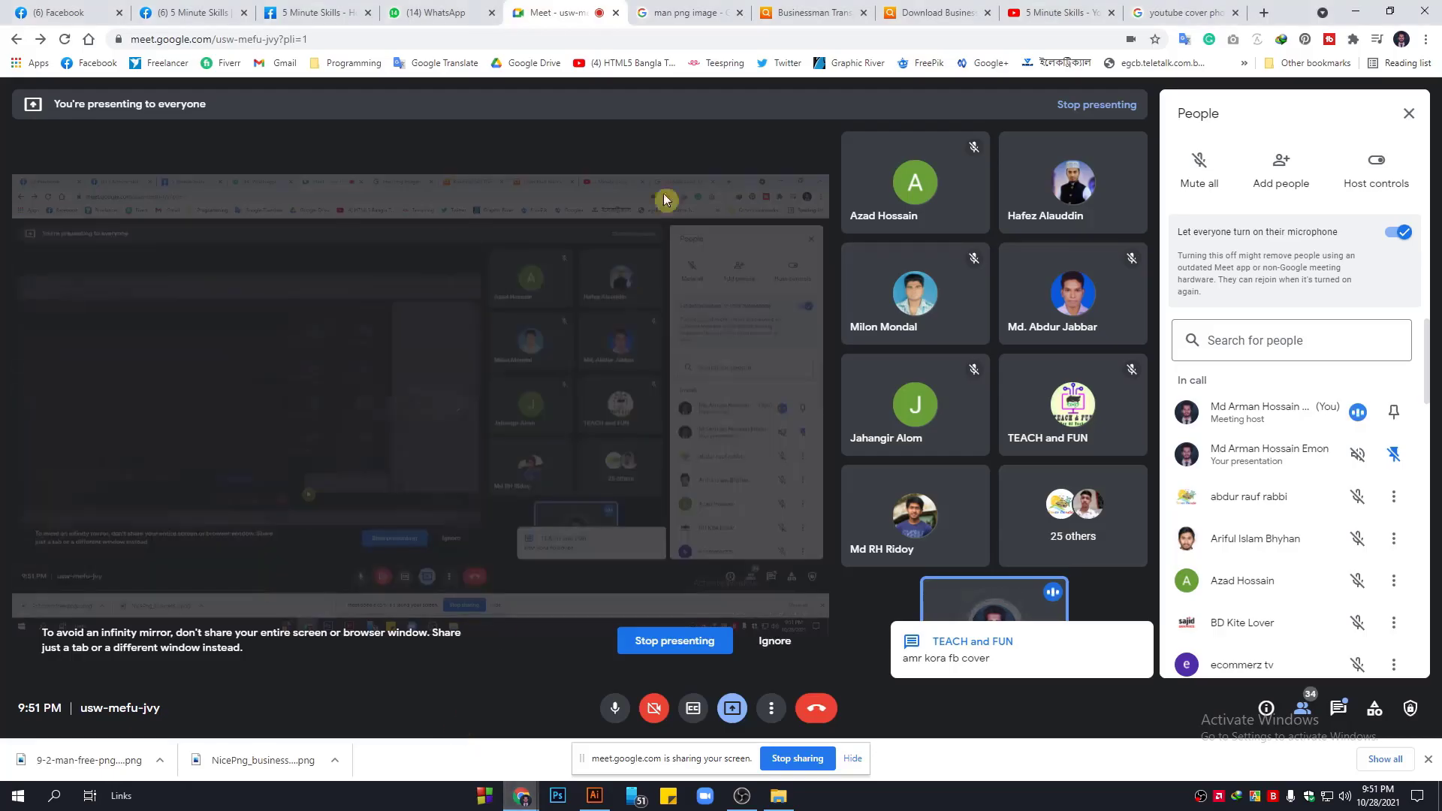
click(1182, 12)
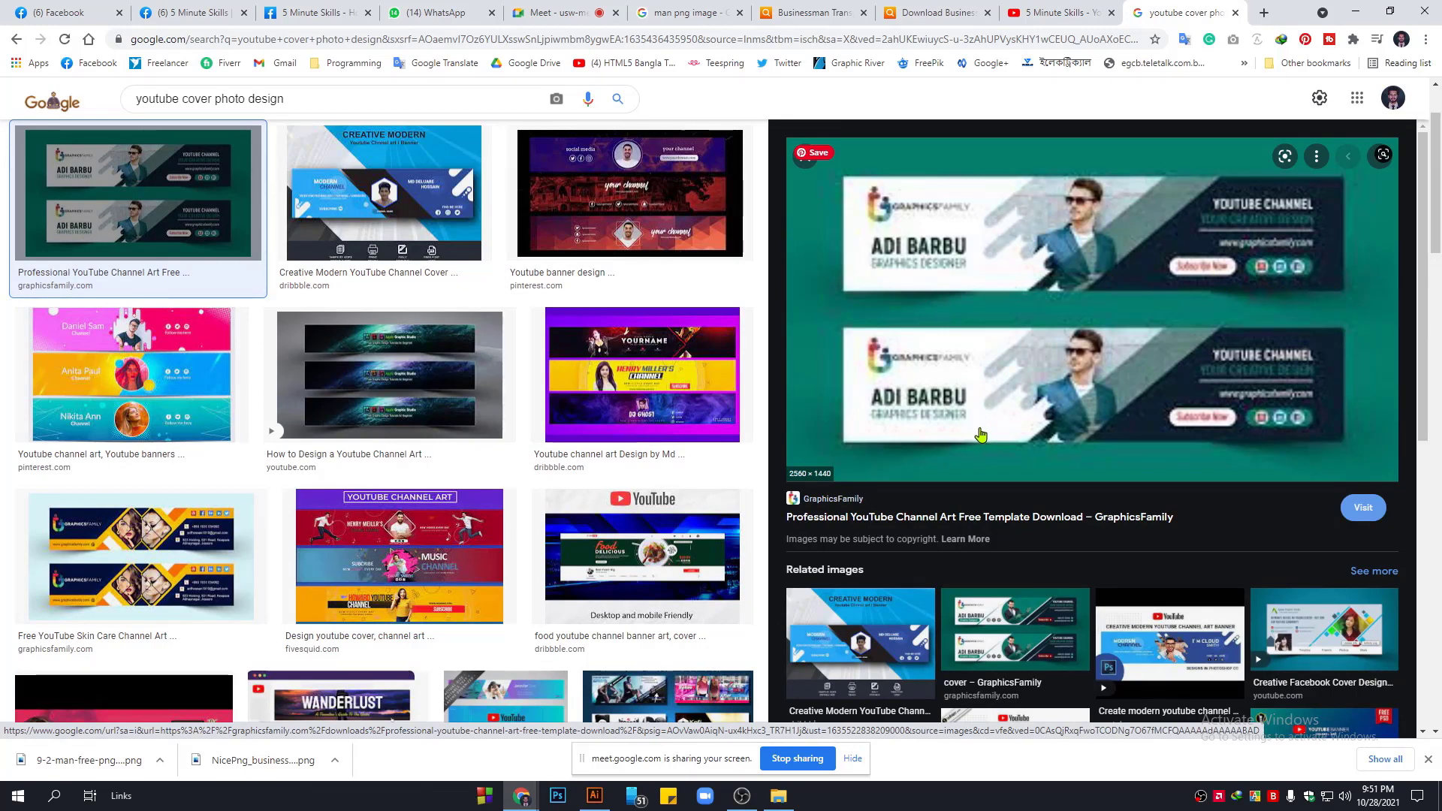
key(Right)
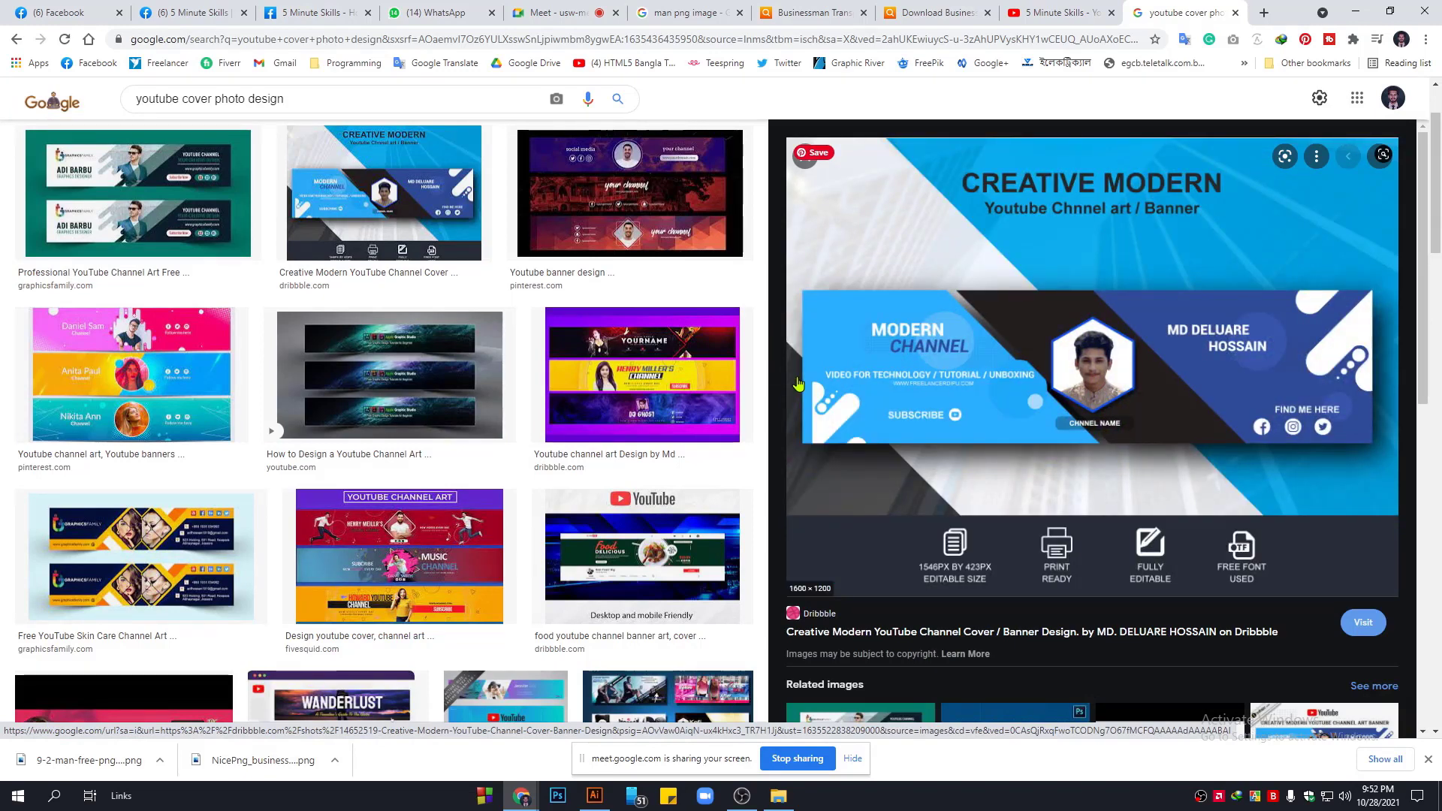
key(Escape)
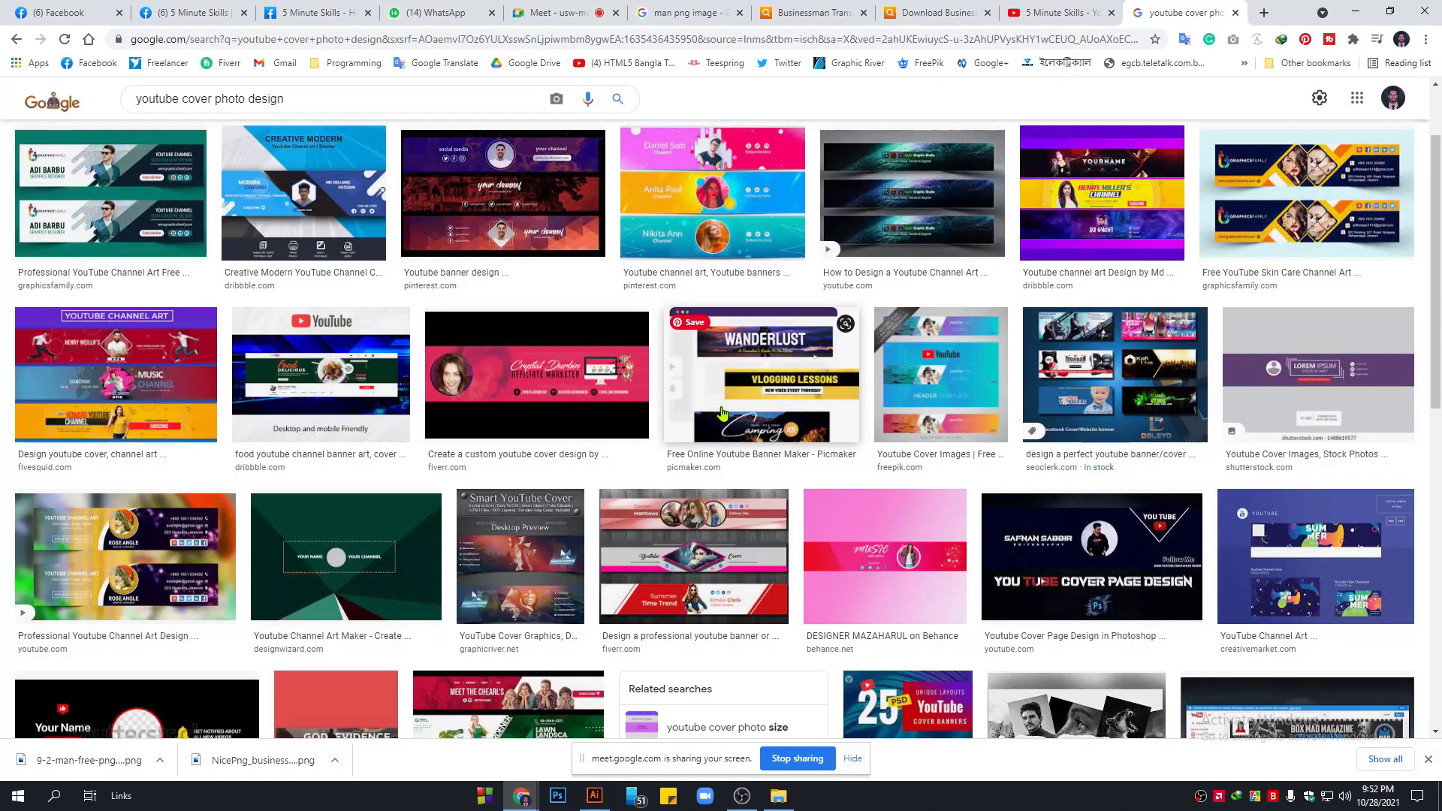
Switch back to Illustrator, deselect the full channel art and examine the titled banner's layout more closely.
click(594, 795)
scroll(831, 573, up, 5)
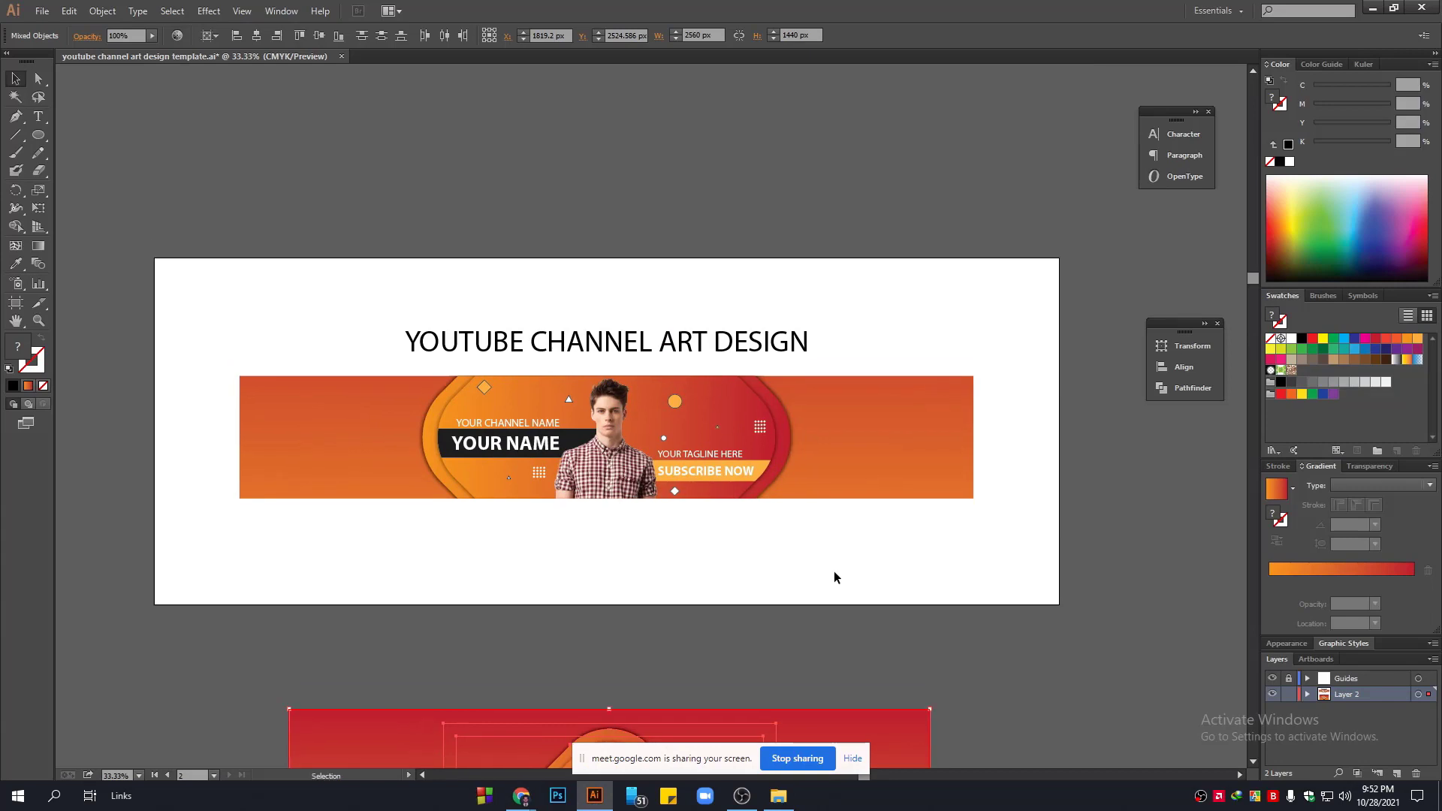
alt+scroll(835, 572, up, 1)
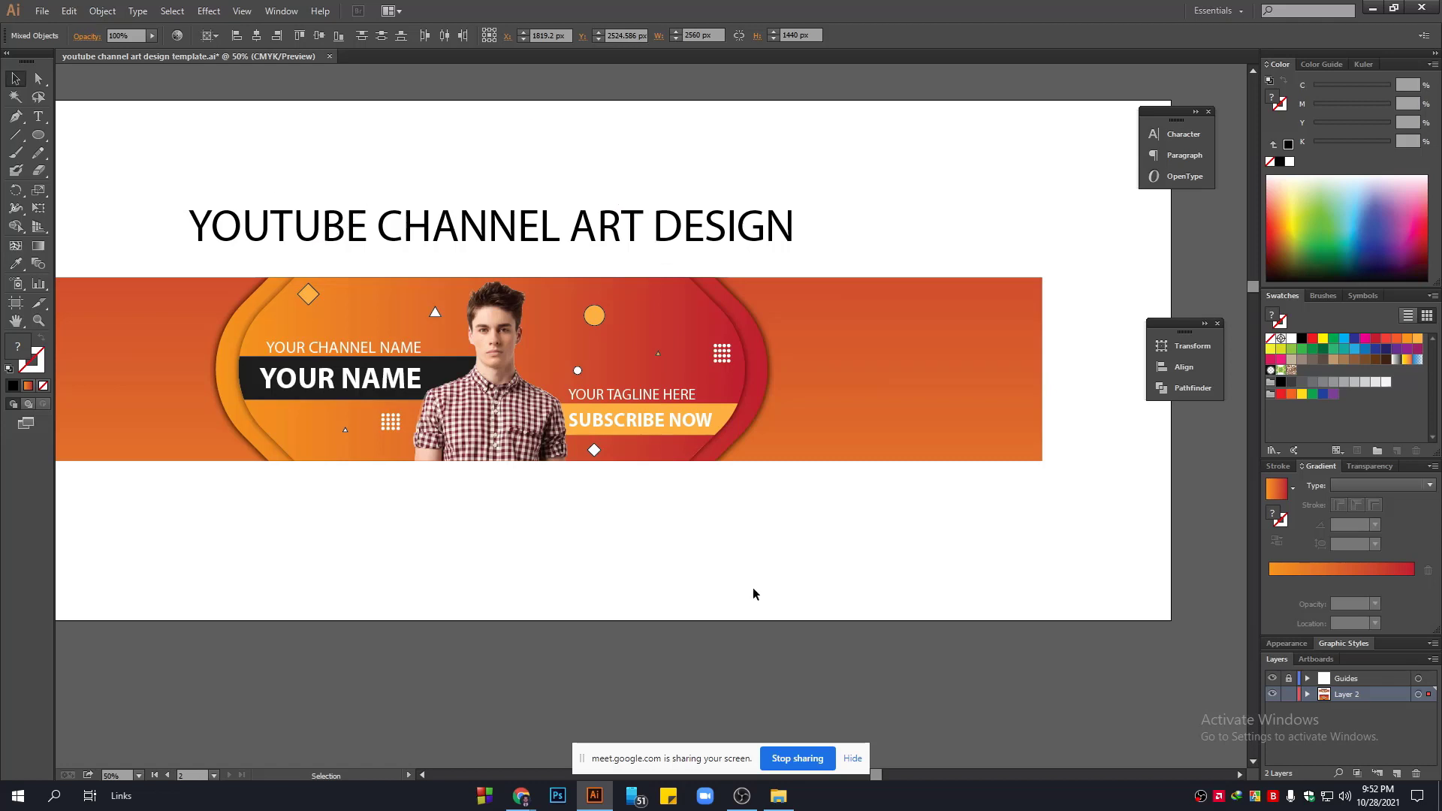
scroll(781, 585, down, 2)
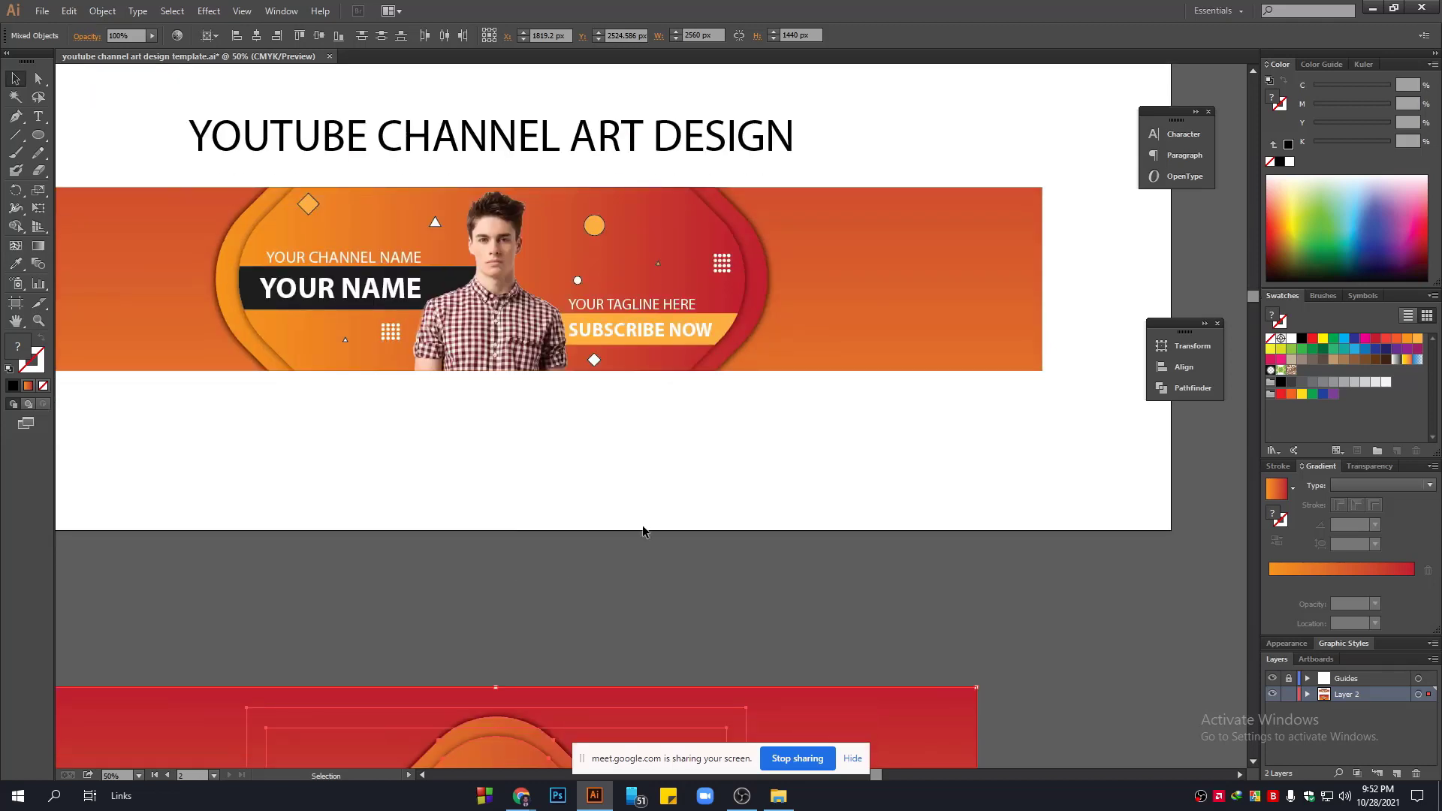
scroll(643, 530, down, 3)
click(643, 471)
scroll(644, 467, up, 3)
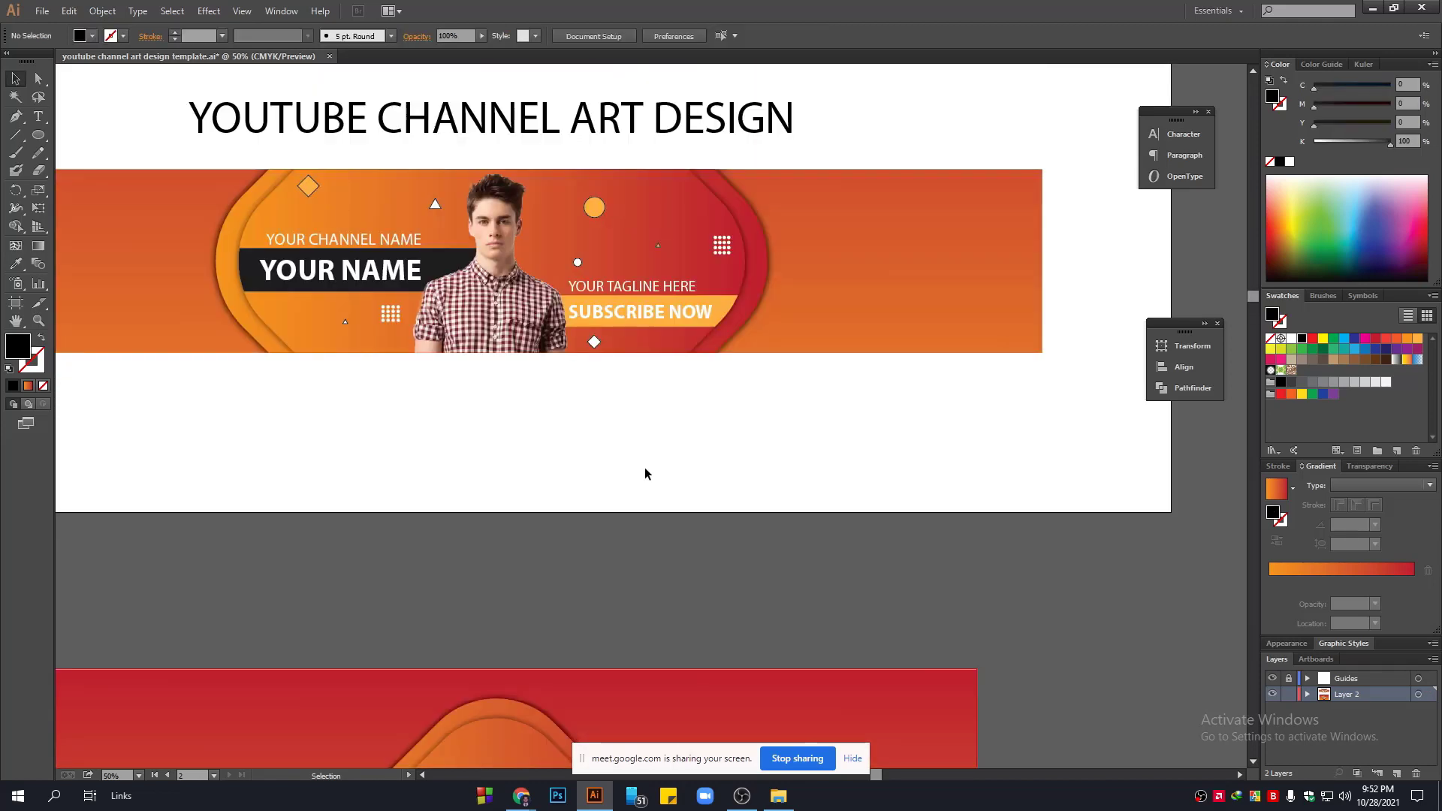
scroll(644, 473, up, 2)
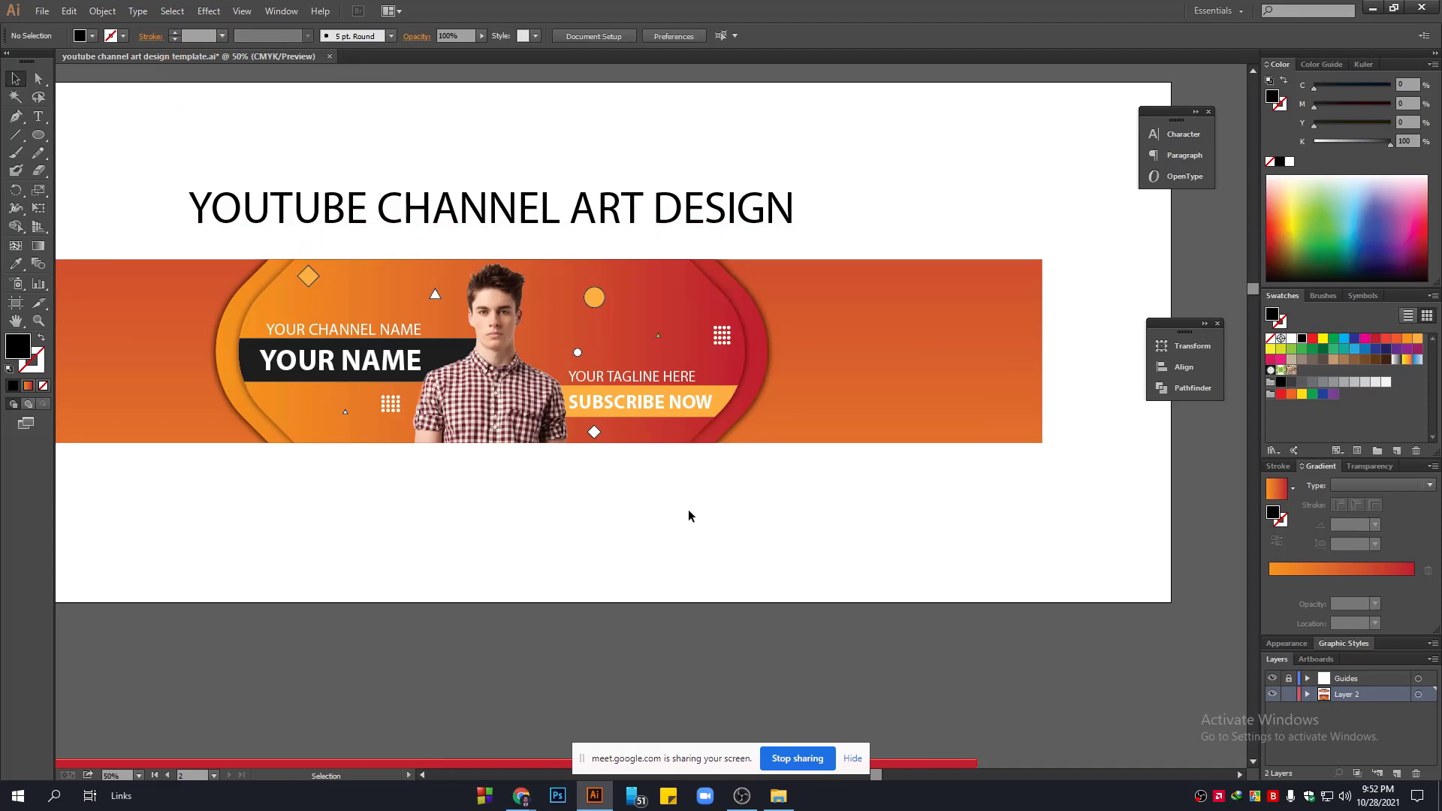
Group all objects of the full channel art, including the background, diamond, man photo, texts and small shapes.
drag(485, 520, 644, 183)
drag(686, 411, 710, 198)
drag(199, 141, 1215, 702)
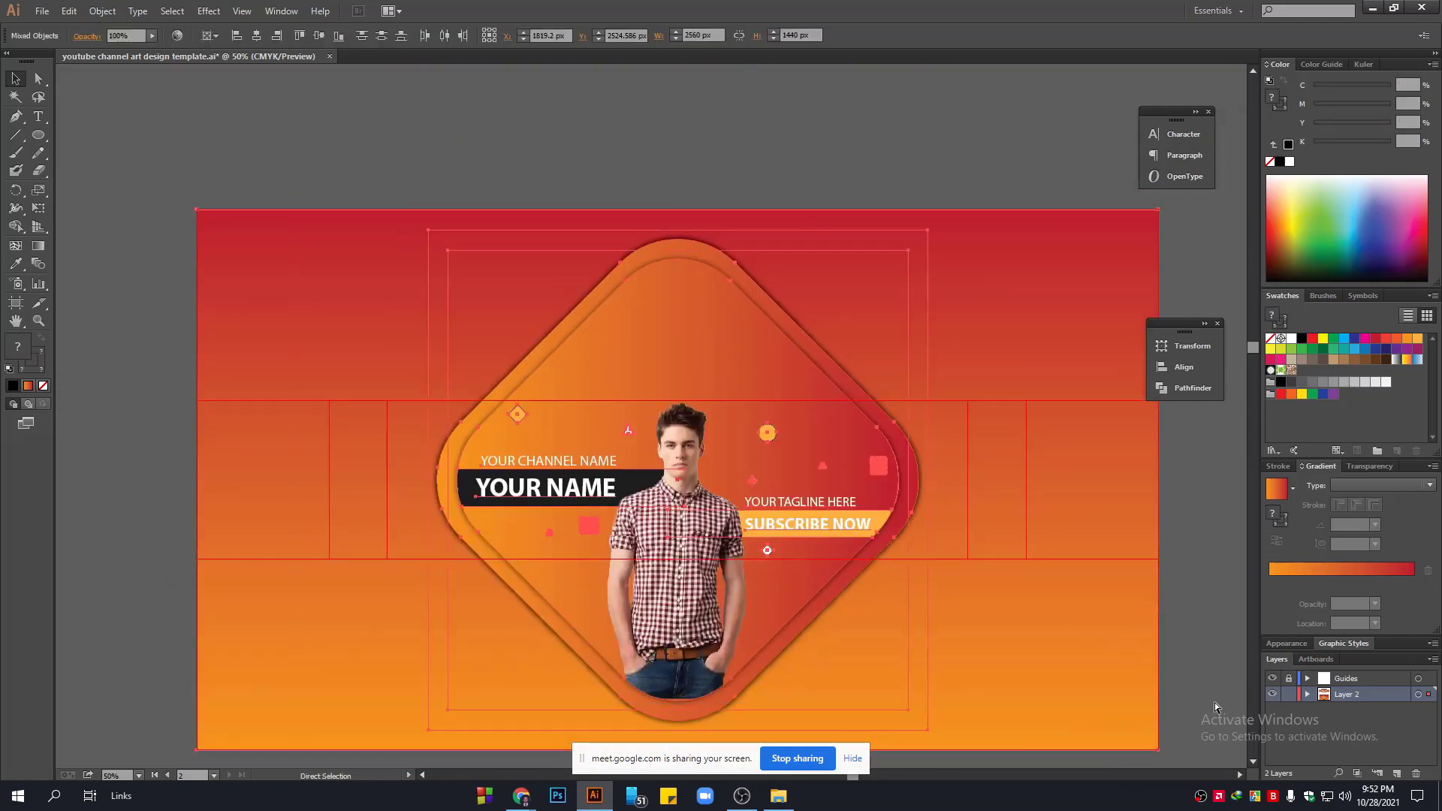
key(ctrl+g)
Review the grouped channel art and the titled banner presentation on their two artboards.
key(ctrl+minus)
drag(713, 395, 725, 582)
drag(802, 336, 772, 448)
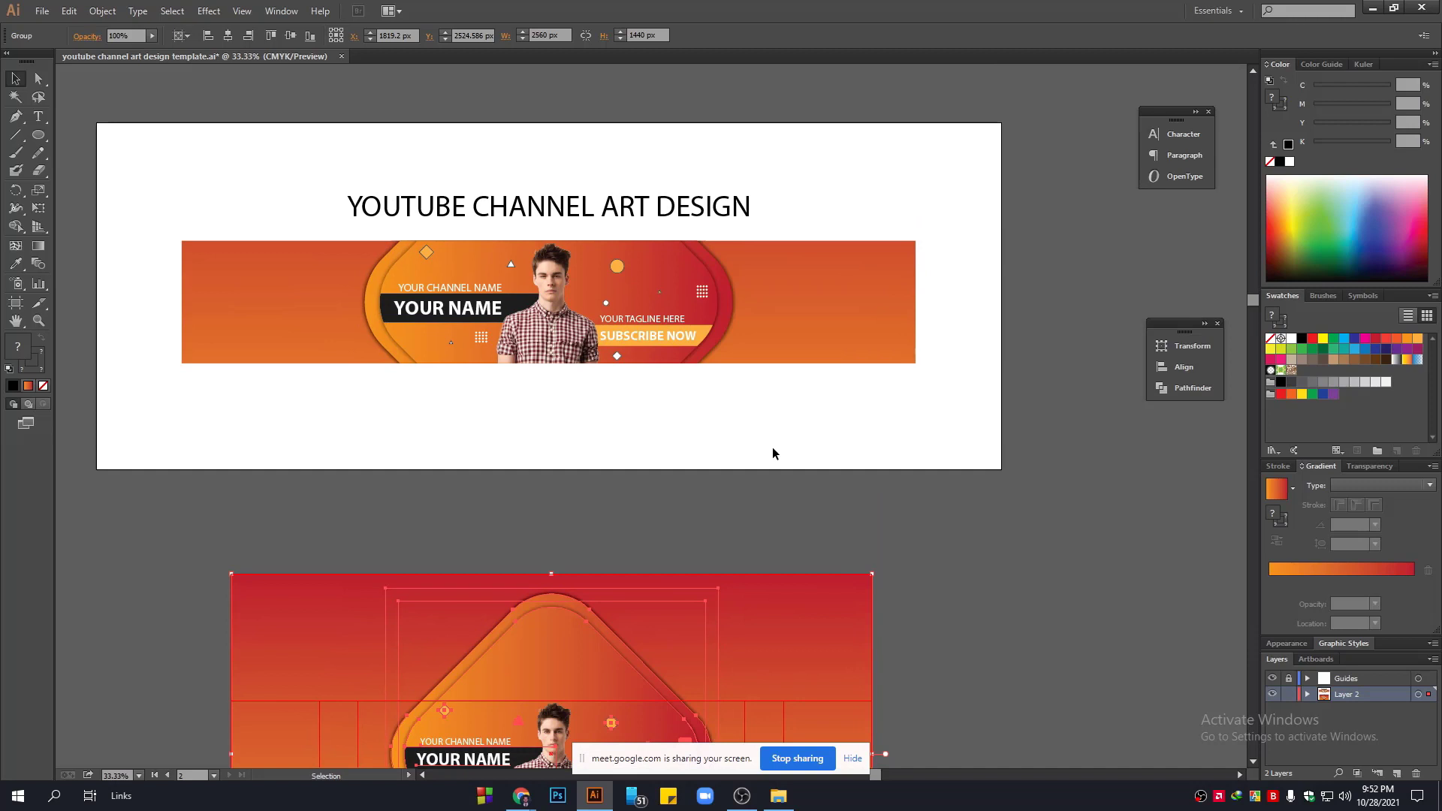
drag(740, 495, 841, 339)
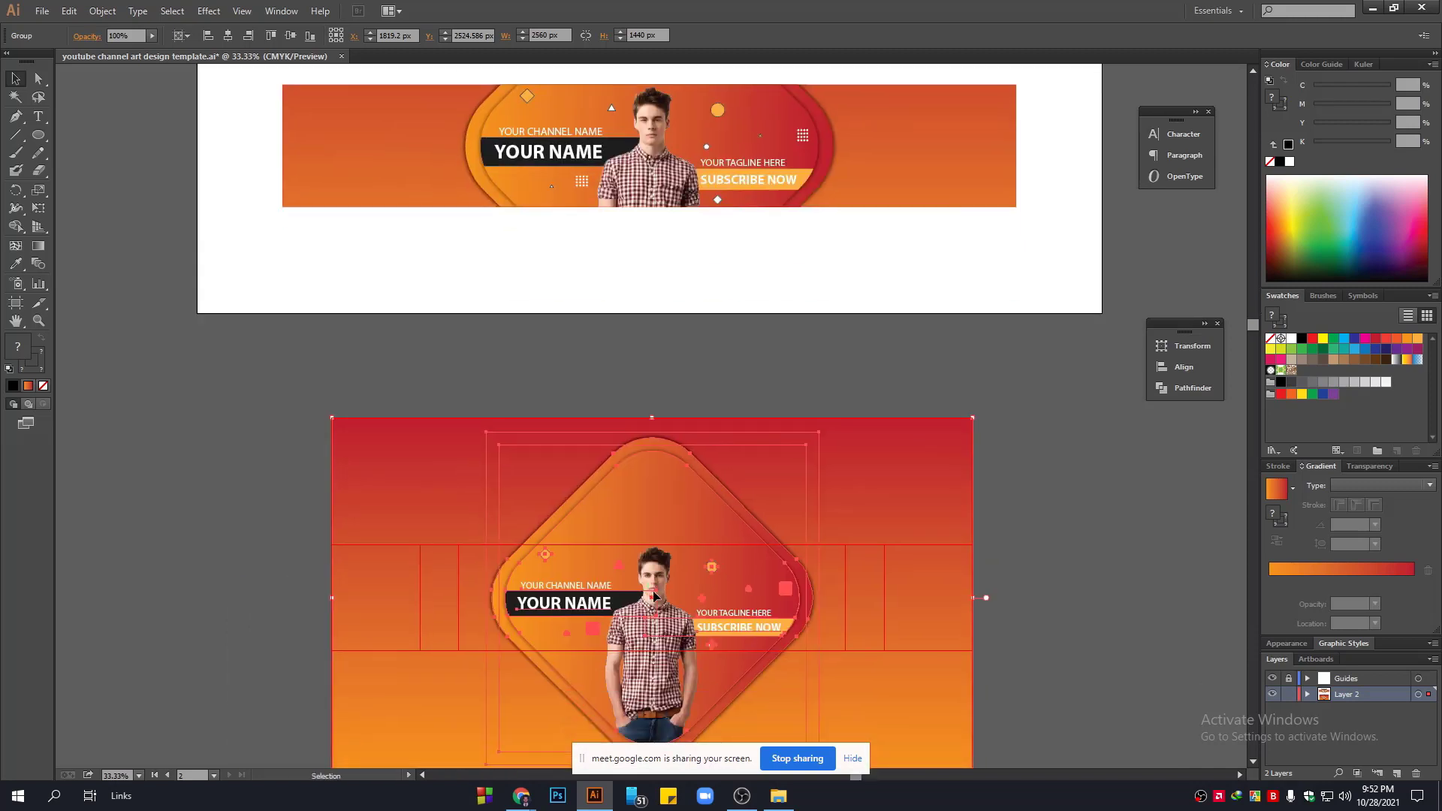
drag(722, 344, 670, 668)
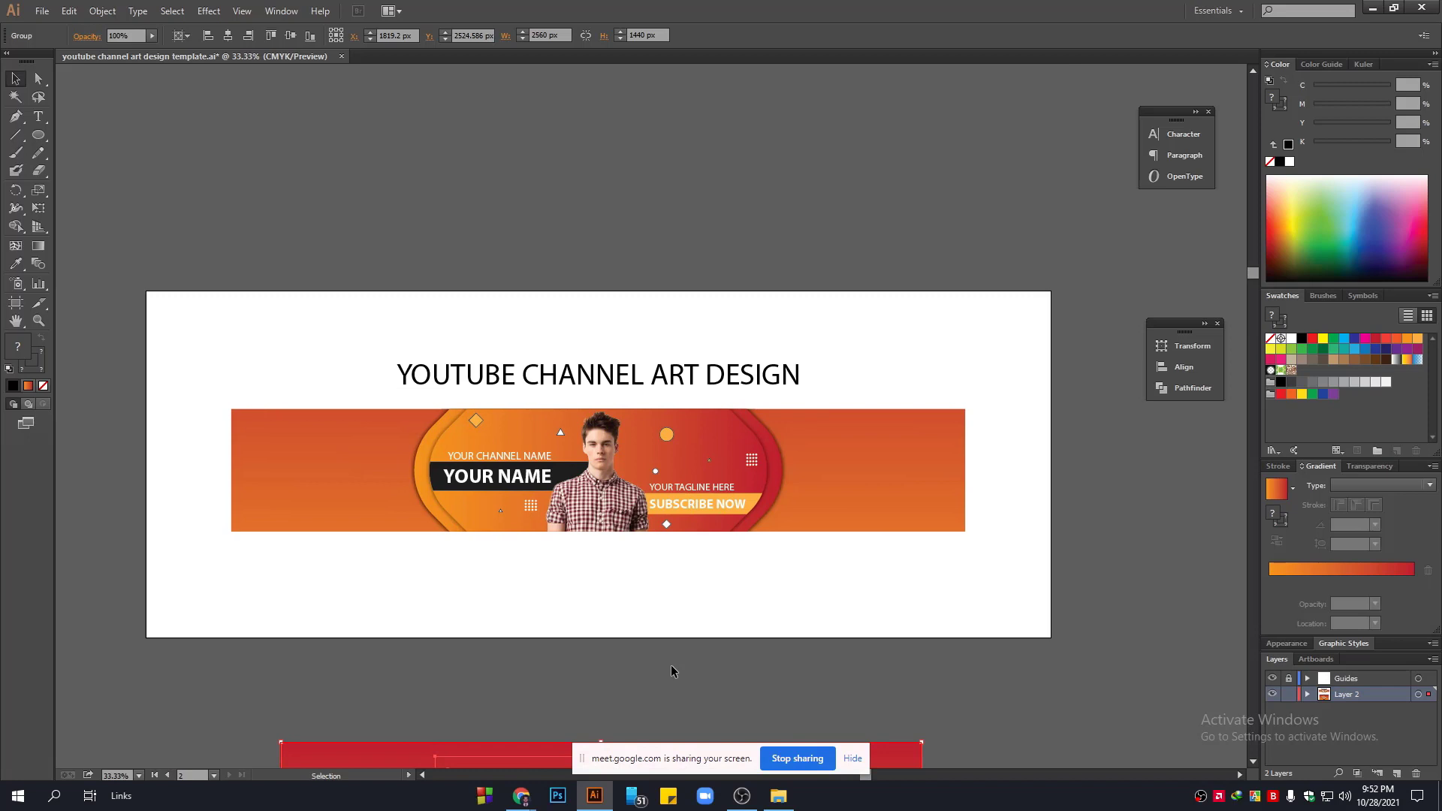
drag(769, 598, 844, 602)
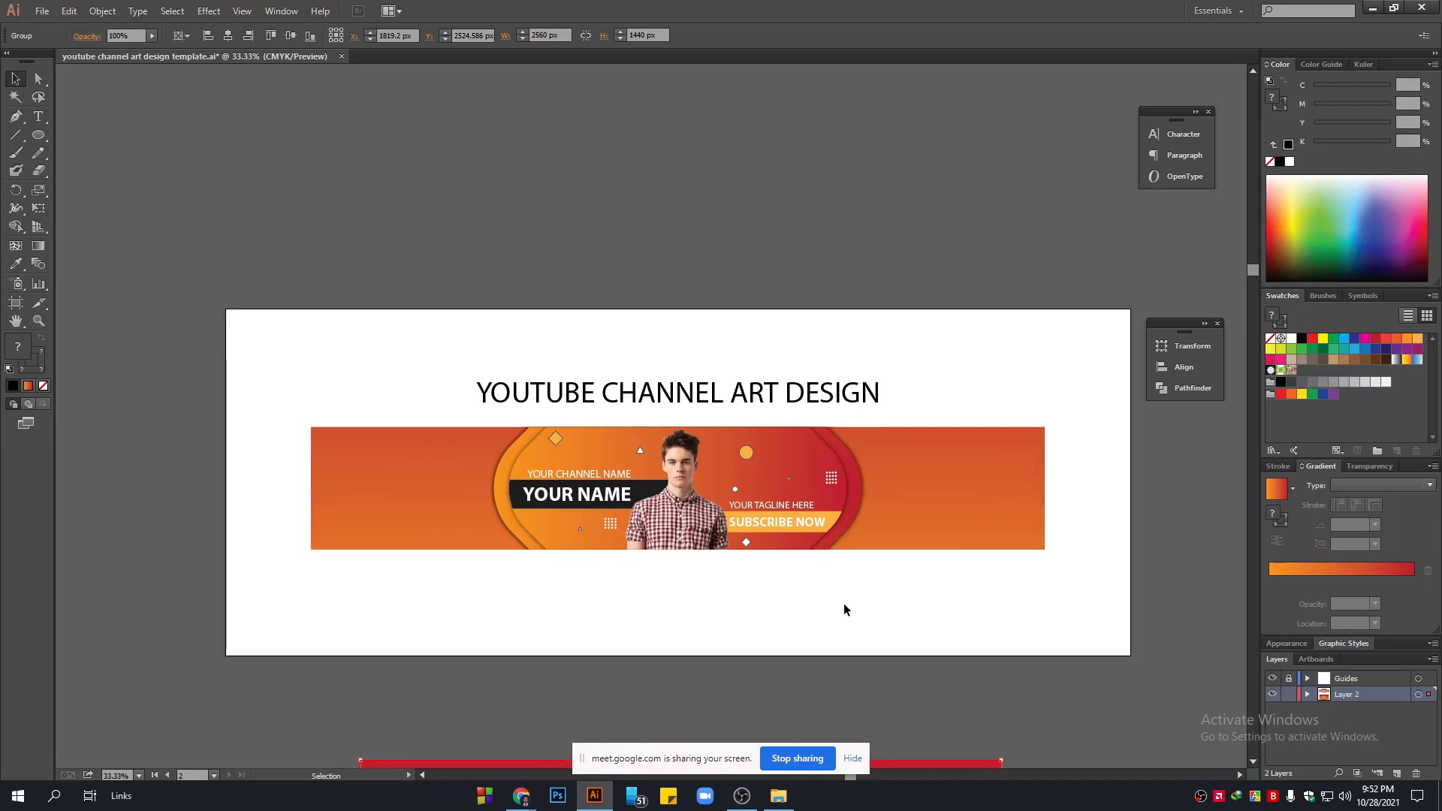